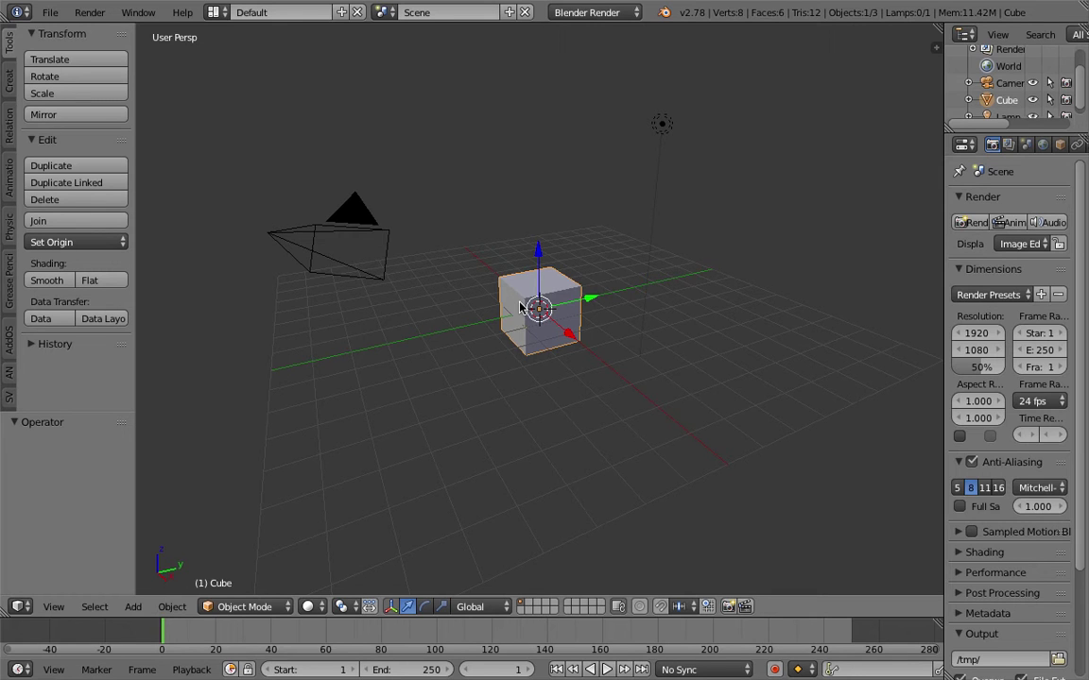
middle_click_drag(503, 270, 553, 312)
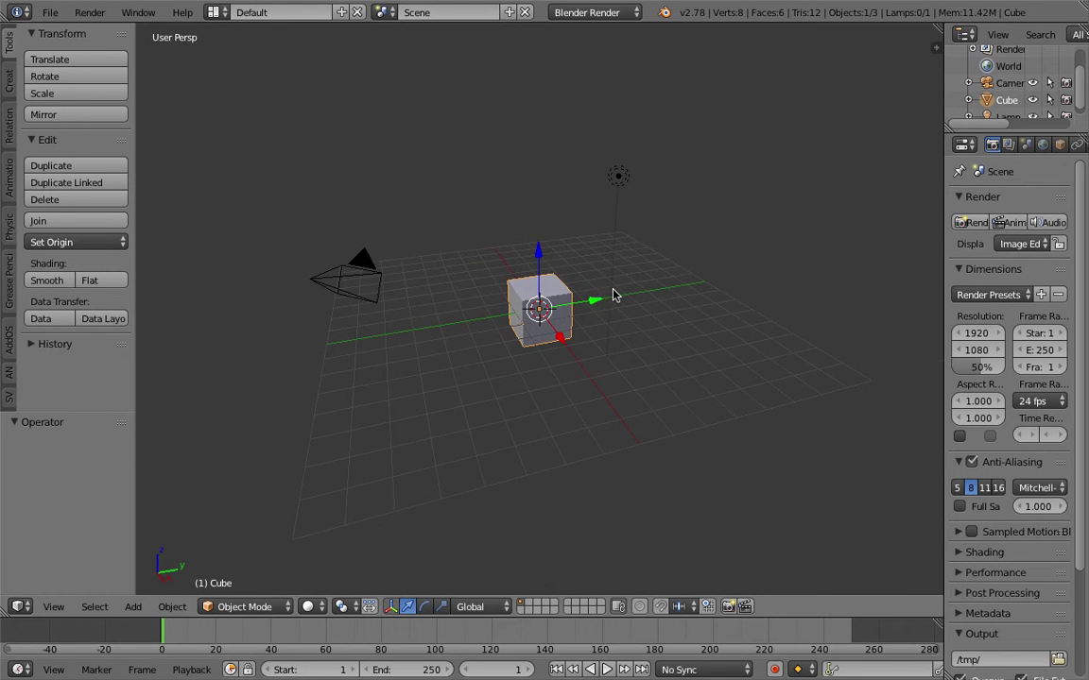
middle_click_drag(612, 295, 590, 301)
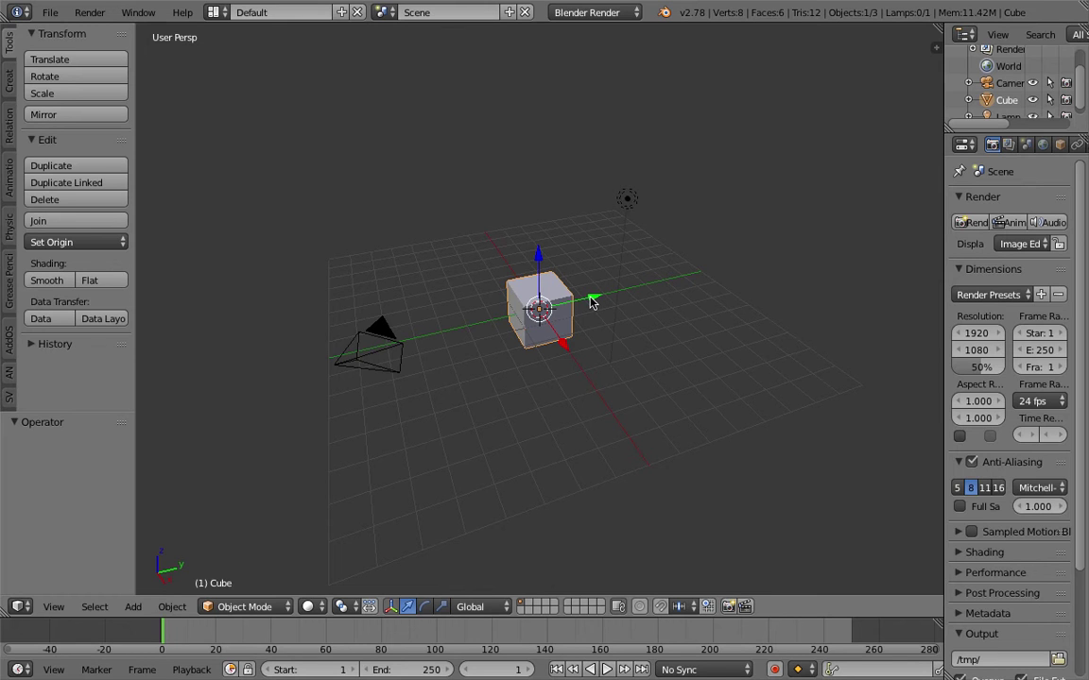
middle_click_drag(591, 301, 577, 287)
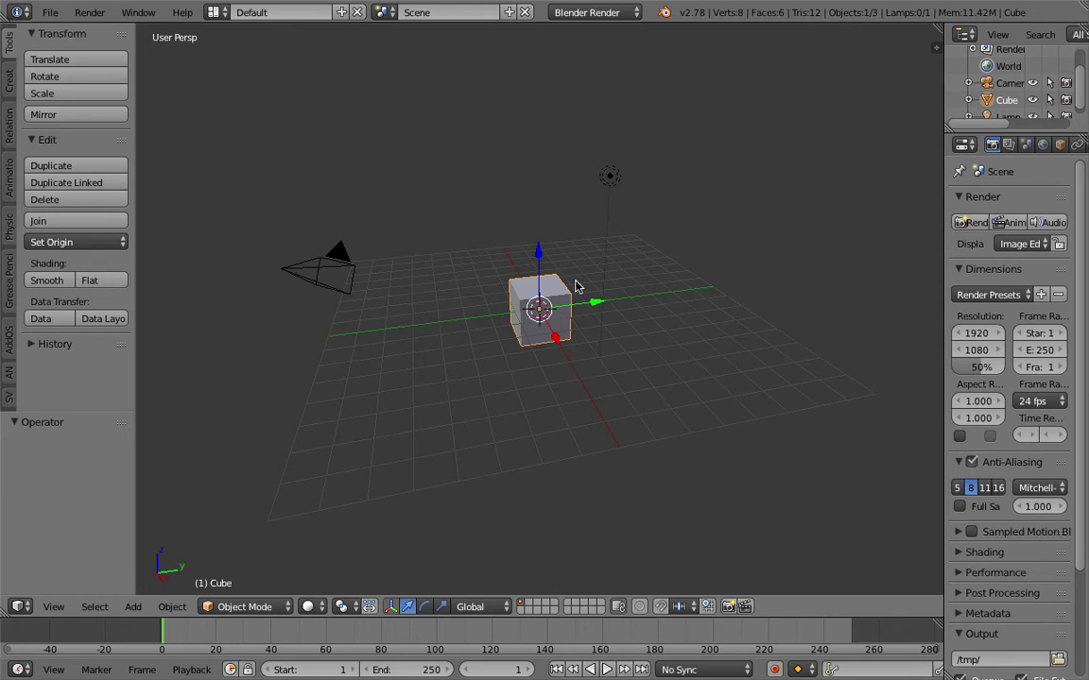
middle_click_drag(576, 287, 607, 201)
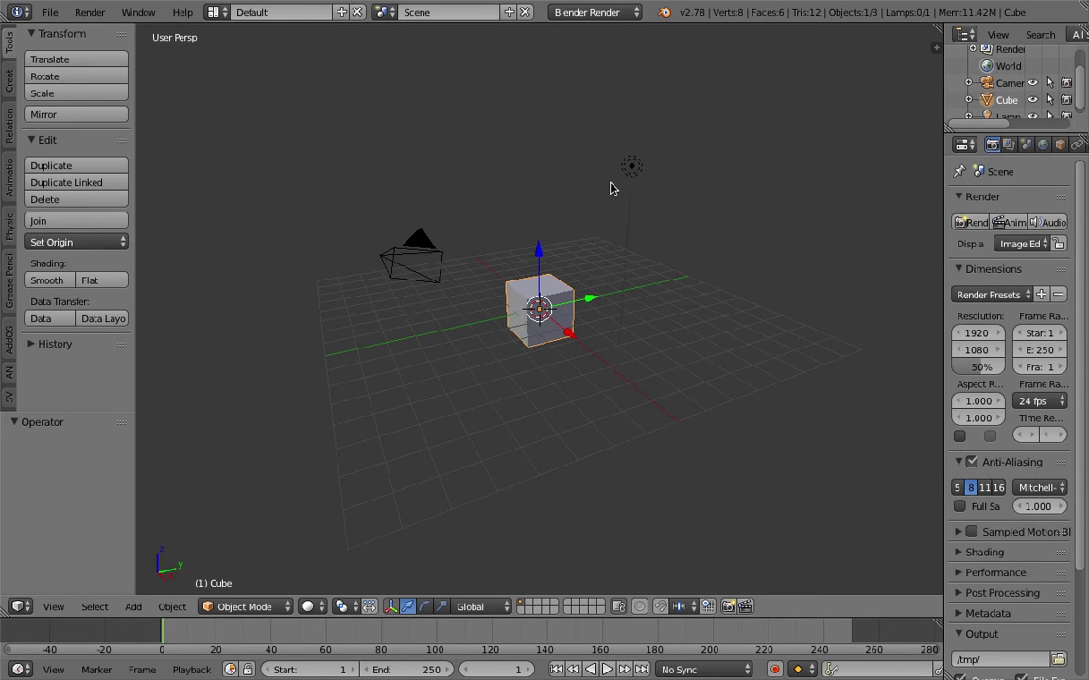
Move the lamp and the camera to layer 2 so only the cube stays on the first layer.
right_click(629, 168)
right_click(424, 266, "shift")
key("m")
key("2")
middle_click_drag(423, 267, 478, 272)
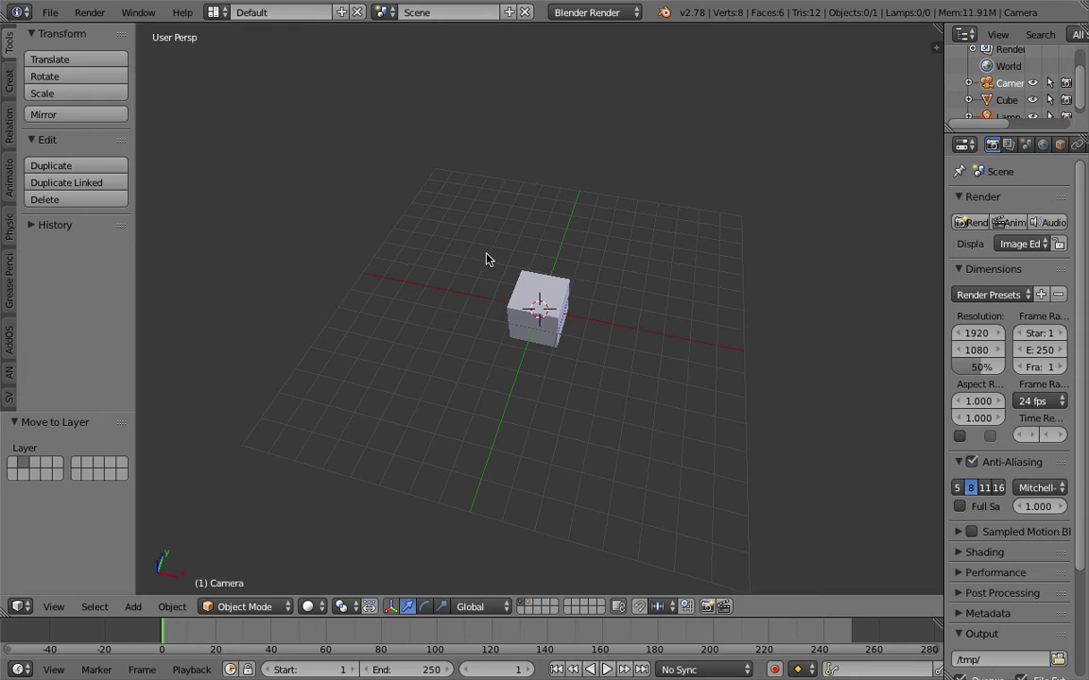
Save the file to the Desktop as ansv_dynamicpaint_intermediate_001.blend.
left_click(49, 13)
left_click(66, 149)
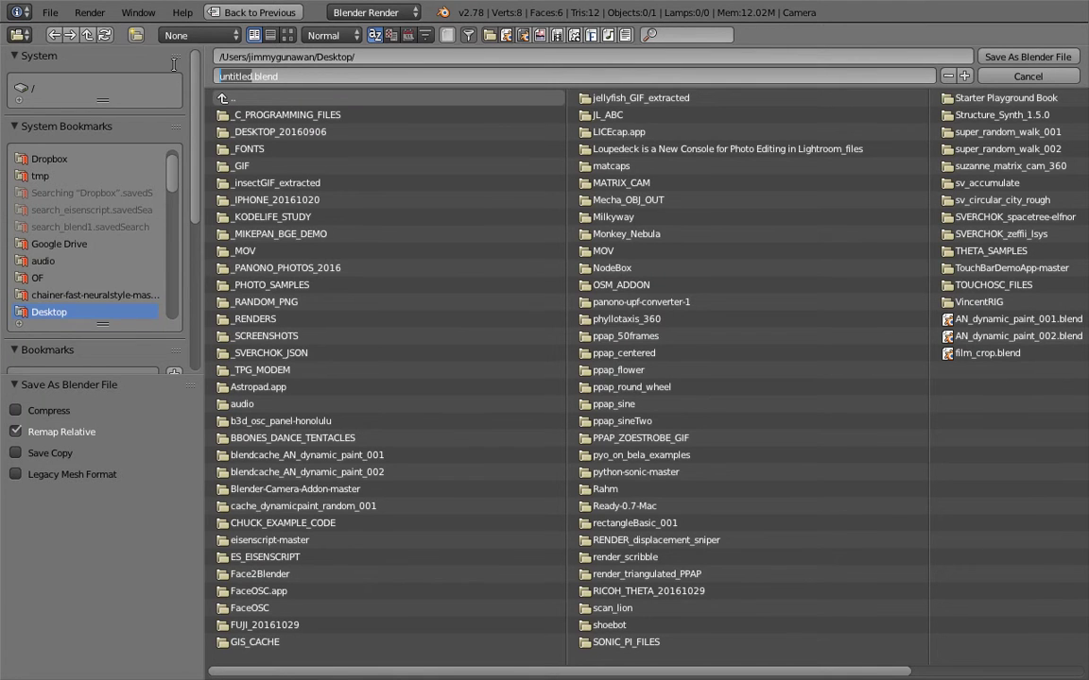
type("an")
type("sv_")
type("dynamicpaint")
type("_intermediate")
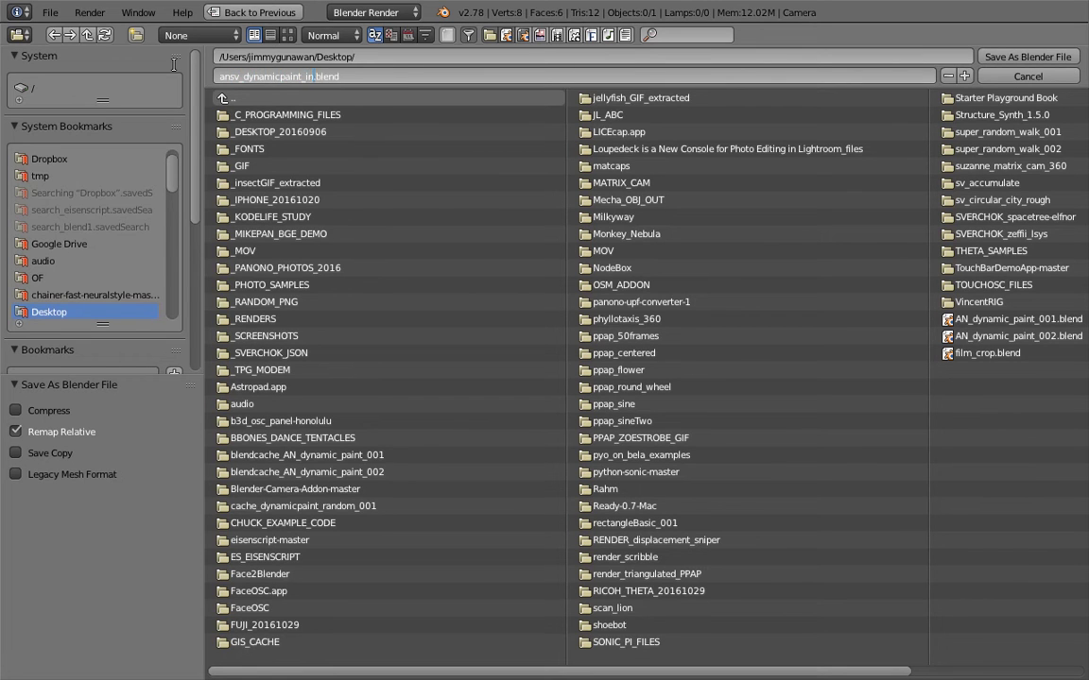
type("_001")
key("Return")
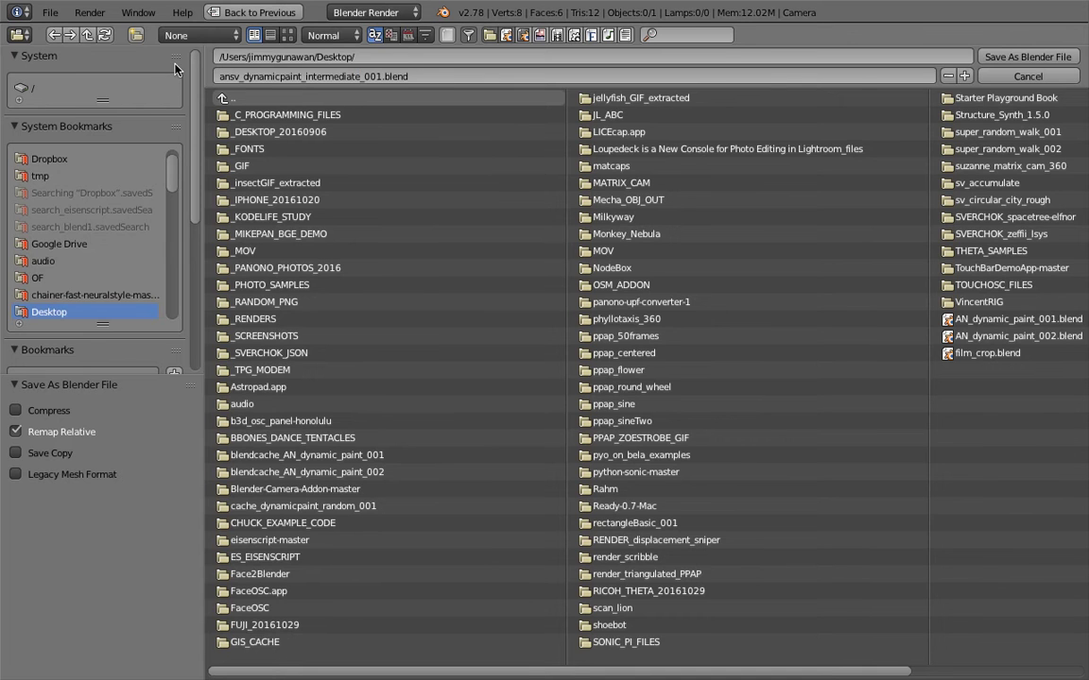
left_click(988, 58)
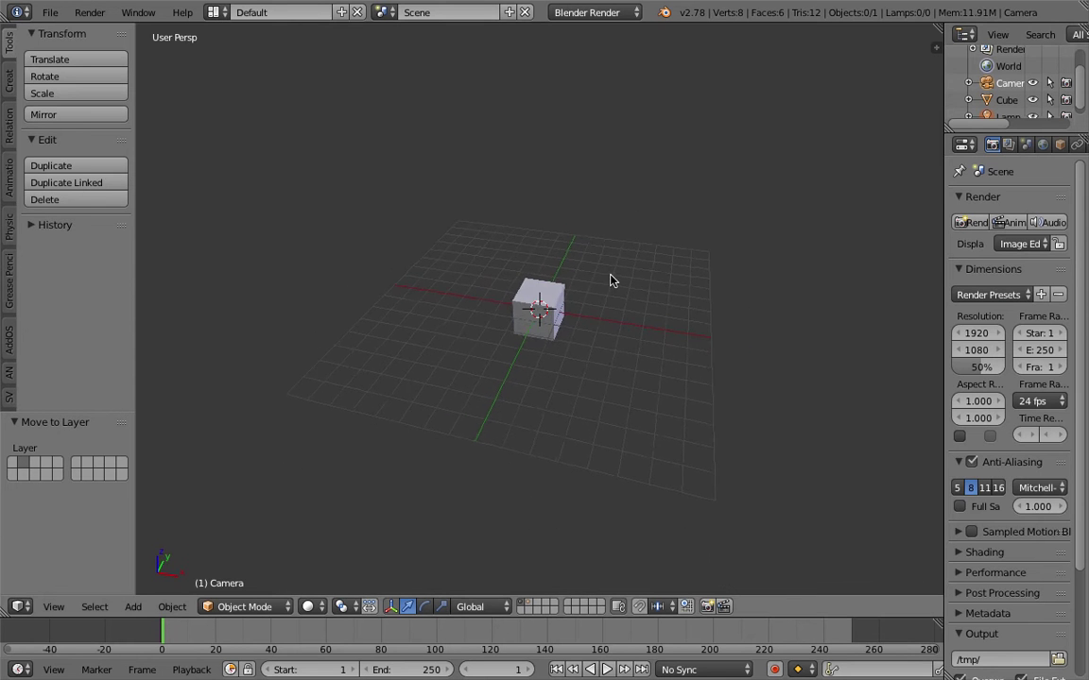
Add a plane at the cube's location and scale it up by about 3.36 and again by 1.65.
key("a")
middle_click_drag(514, 240, 553, 231)
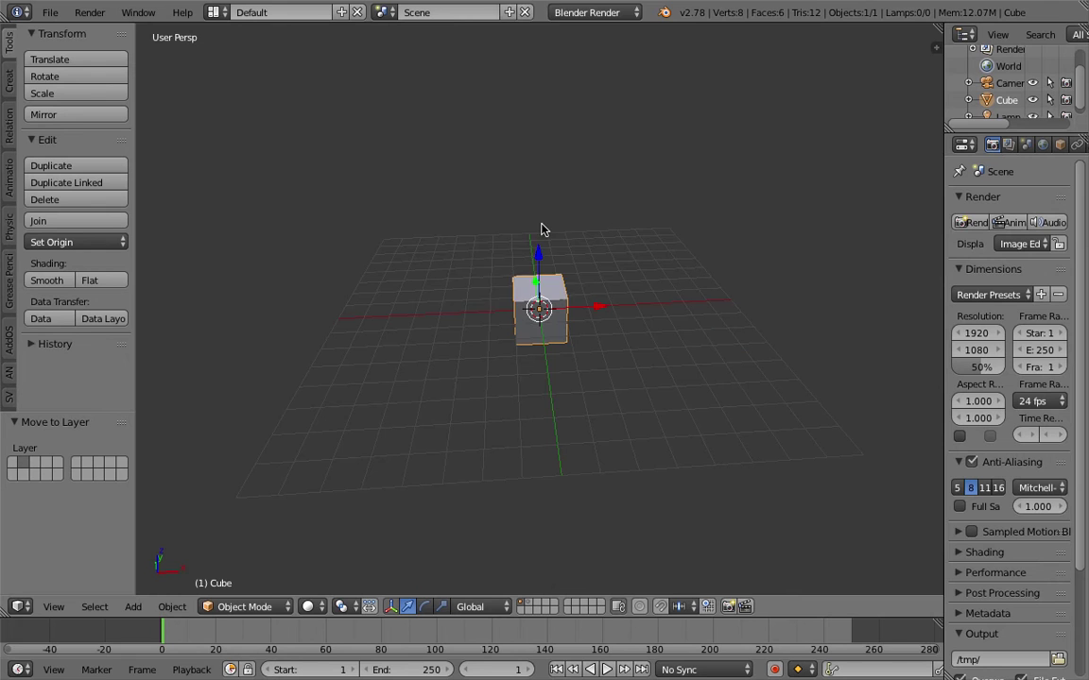
key("shift+a")
mouse_move(547, 47)
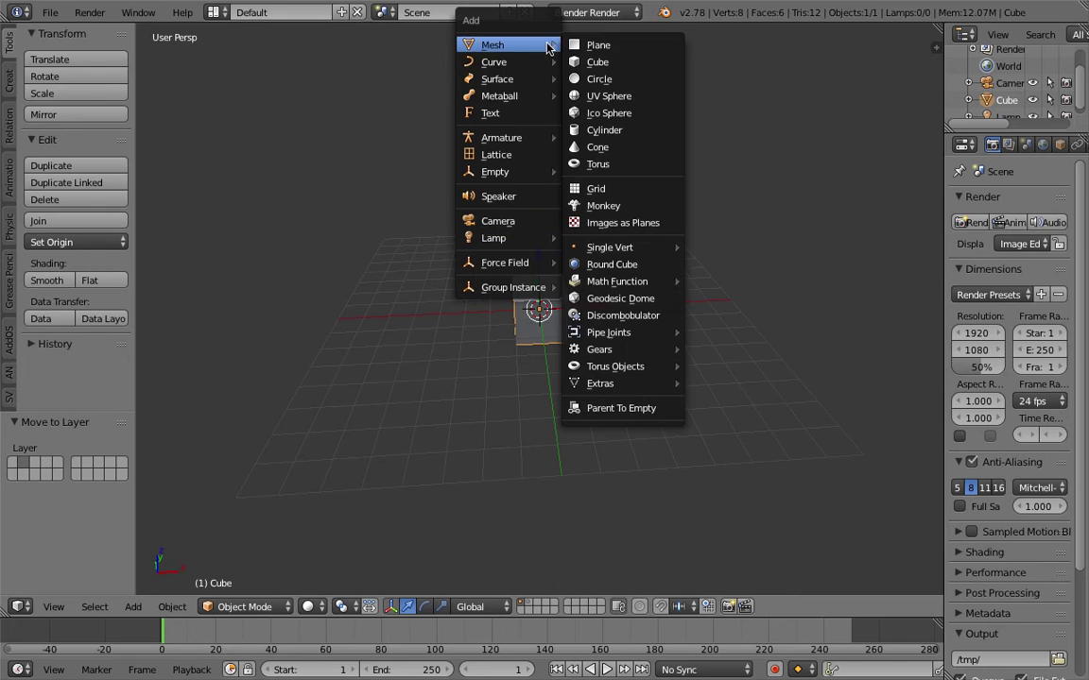
left_click(615, 47)
key("s")
left_click(889, 473)
key("s")
left_click(701, 390)
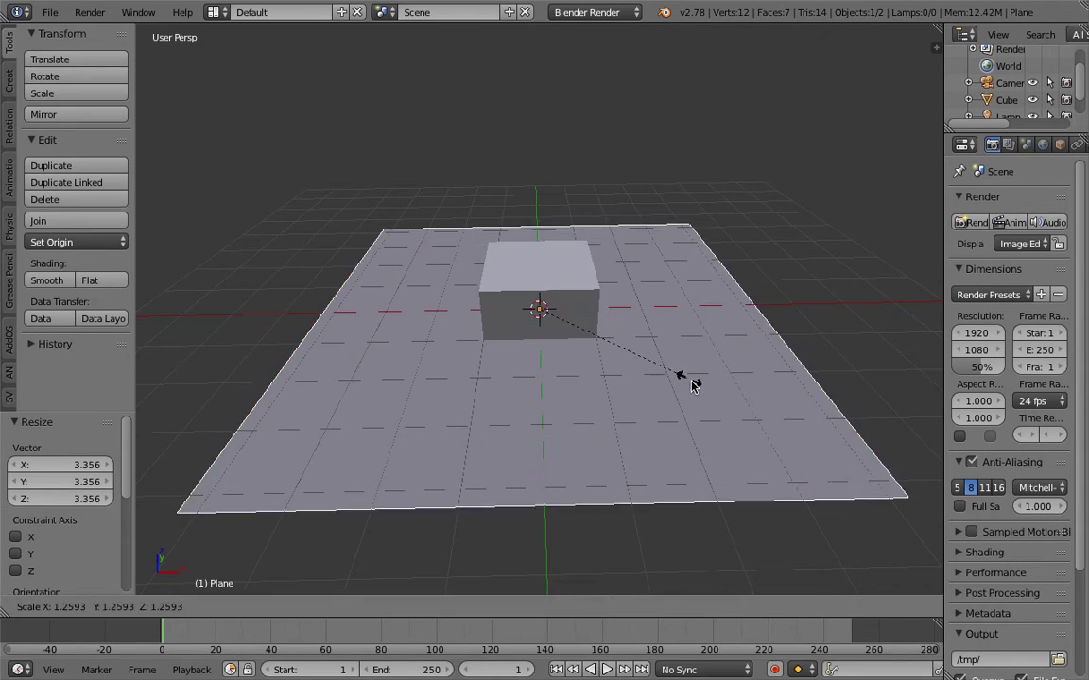
scroll(697, 388, "down", 2)
middle_click_drag(697, 388, 562, 327)
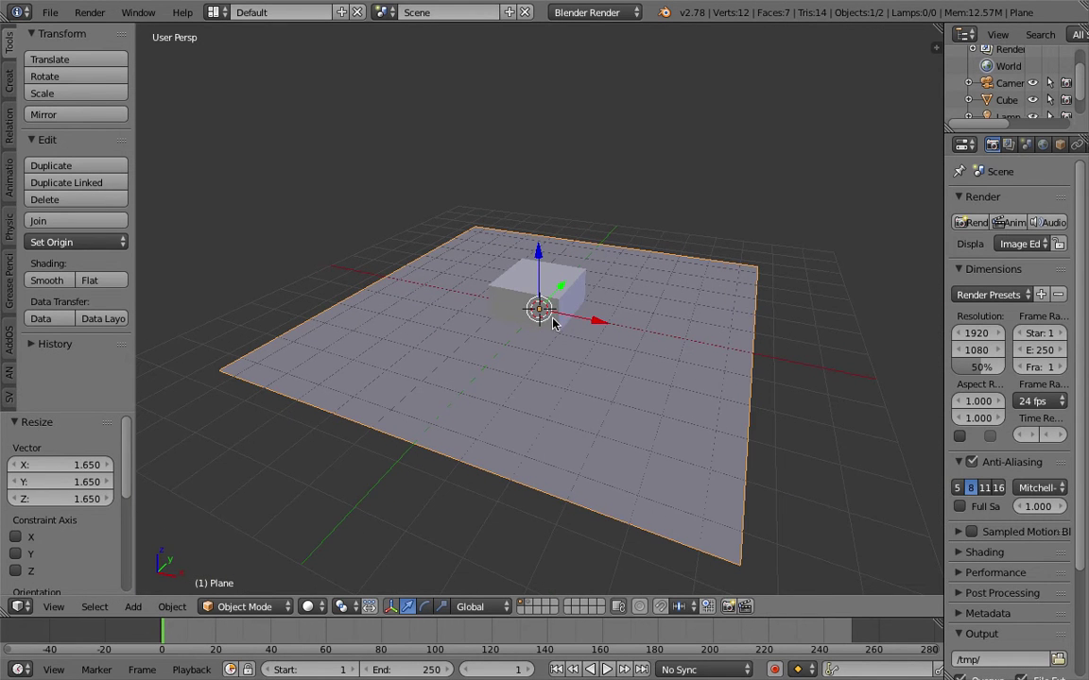
Scale the plane up slightly more, by a factor of about 1.08.
right_click(515, 270)
middle_click_drag(515, 269, 559, 296)
right_click(666, 323)
key("s")
left_click(612, 315)
middle_click_drag(612, 314, 628, 315)
Widen the properties area, enable Dynamic Paint physics on the cube and add a brush to it.
right_click(547, 290)
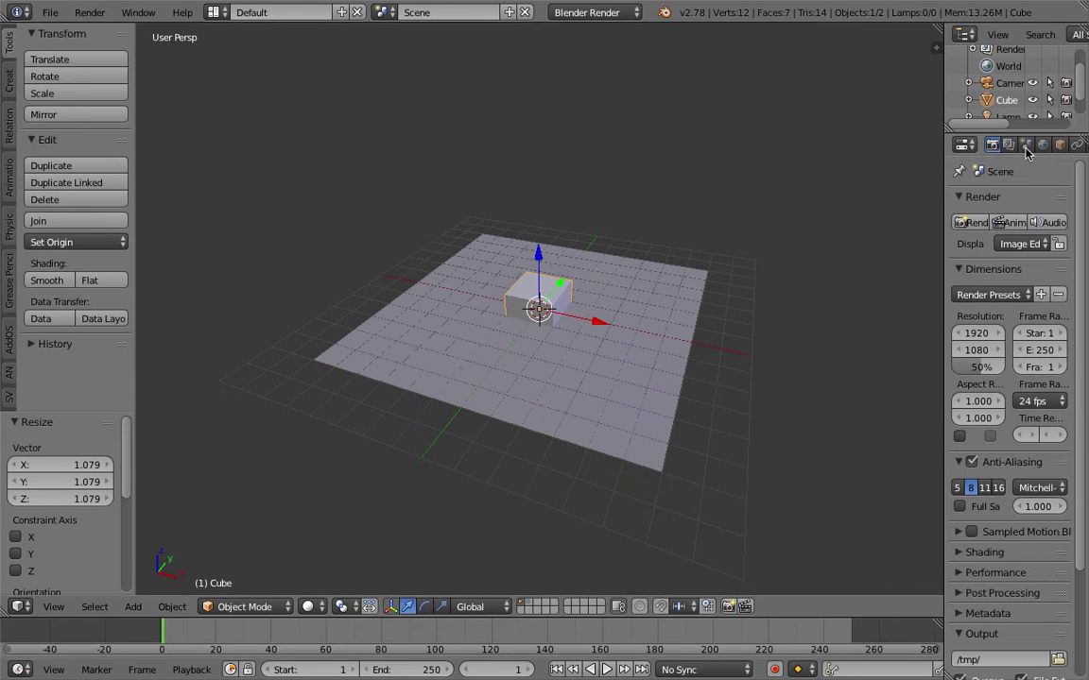
scroll(1026, 150, "down", 4)
left_click(1042, 149)
middle_click_drag(577, 268, 556, 266)
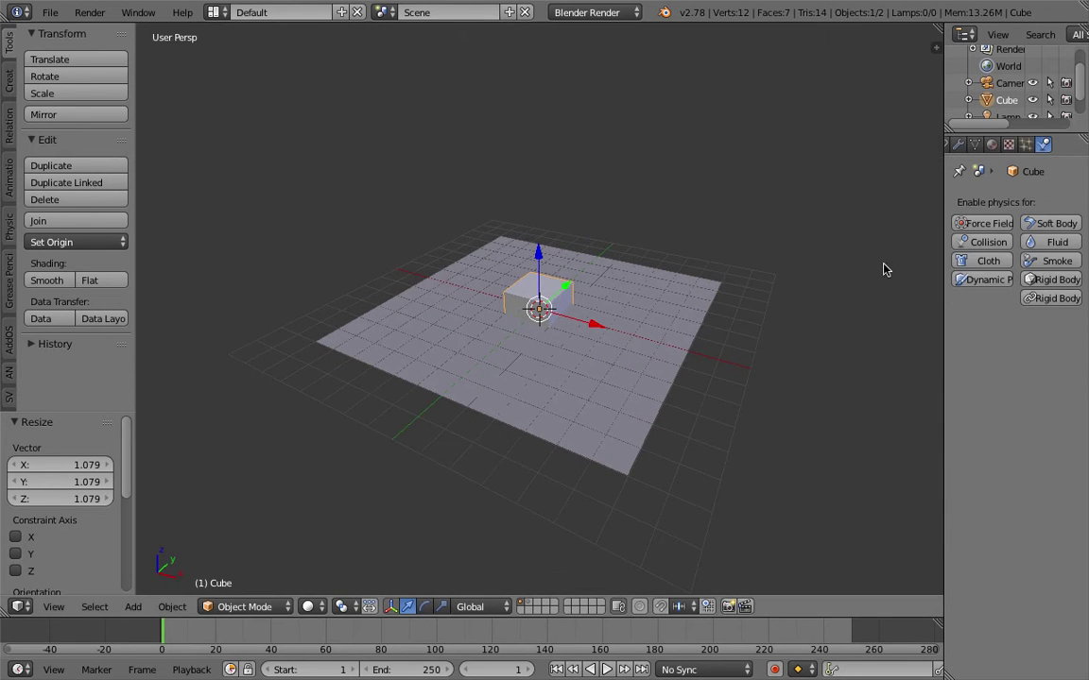
left_click_drag(946, 167, 778, 167)
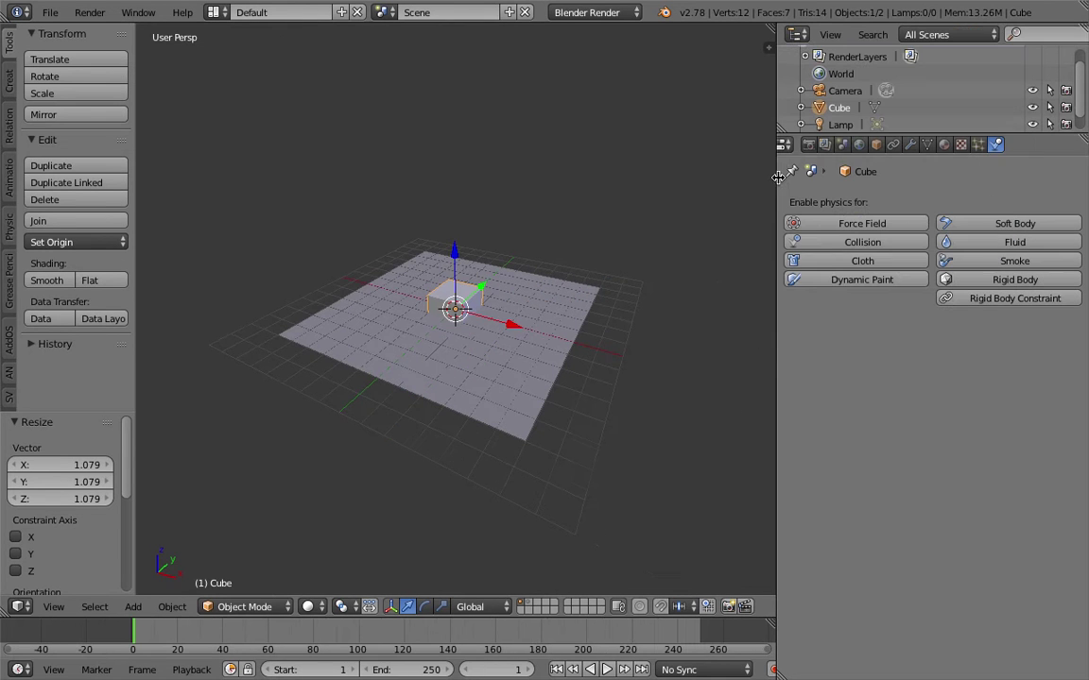
left_click(856, 281)
left_click(964, 349)
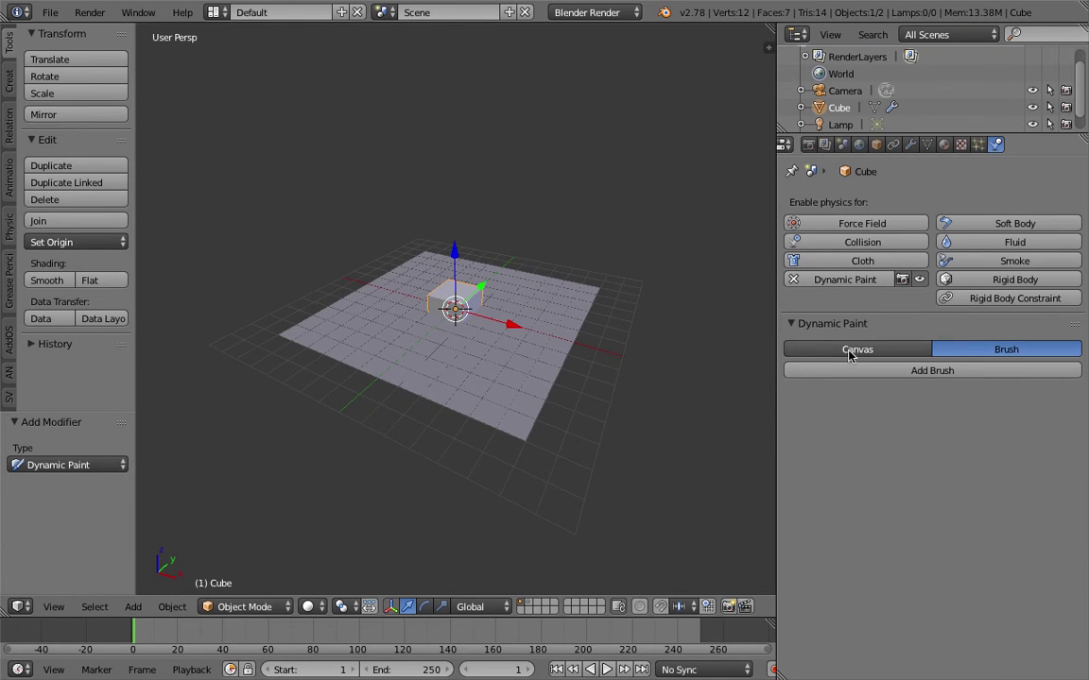
left_click(881, 371)
Enable Dynamic Paint physics on the plane and add a canvas to it.
right_click(570, 305)
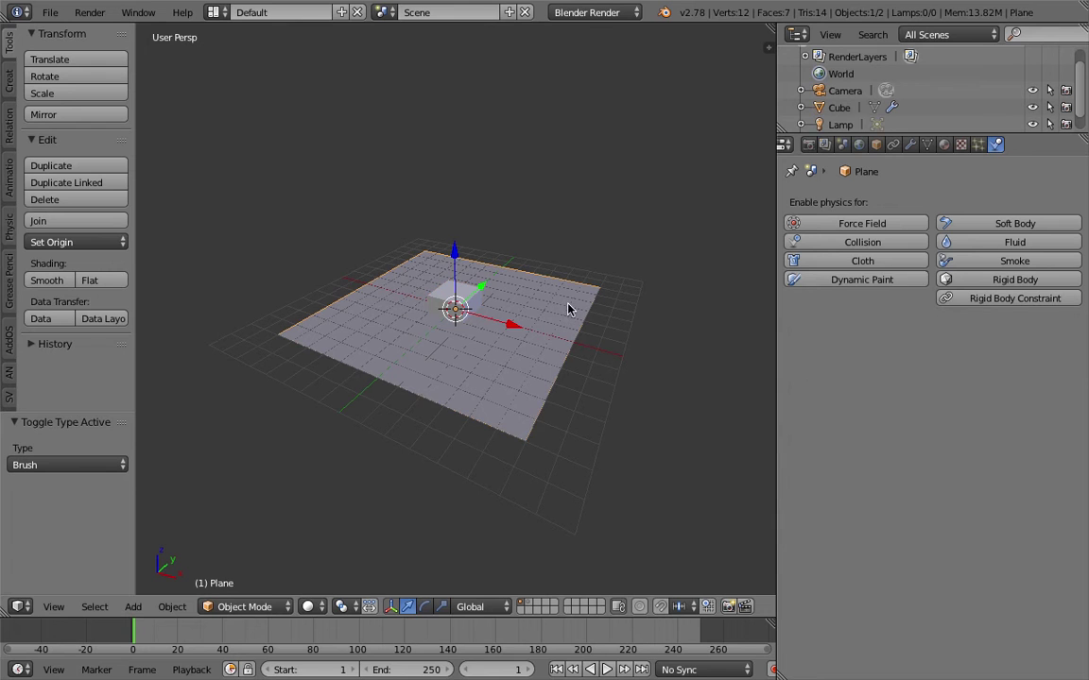
left_click(841, 281)
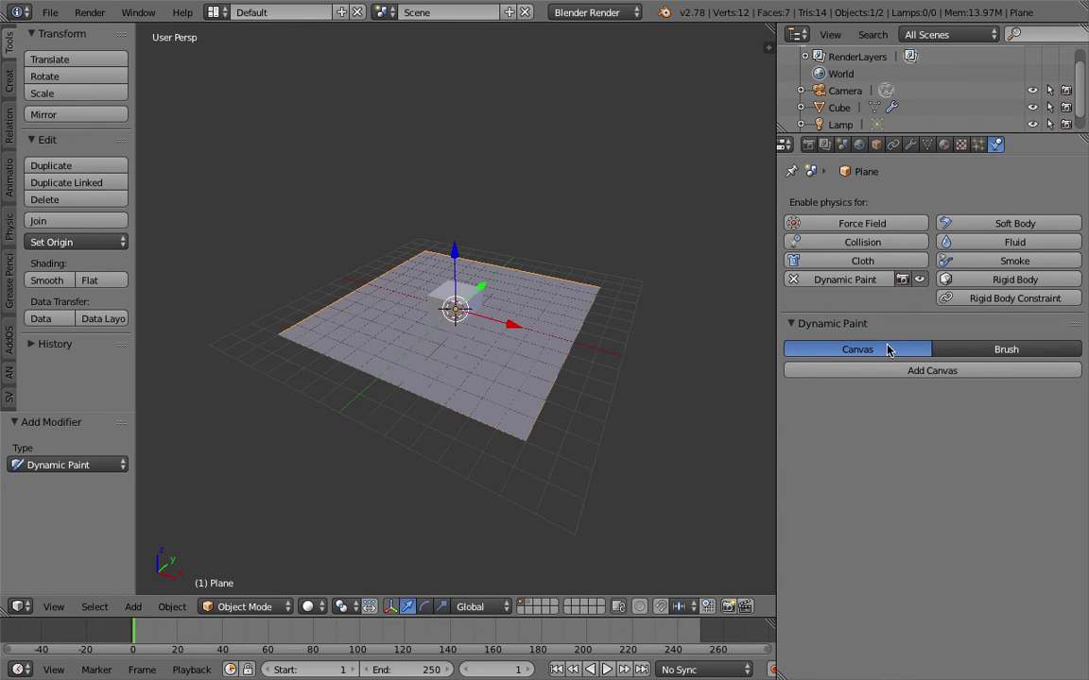
left_click(834, 370)
Examine the Dynamic Paint brush and canvas settings of the cube and the plane.
scroll(569, 309, "up", 4)
key("z")
scroll(564, 306, "down", 3)
mouse_move(498, 296)
middle_mouse_down()
mouse_move(549, 275)
mouse_move(493, 294)
mouse_move(557, 318)
middle_mouse_up()
right_click(493, 297)
key("z")
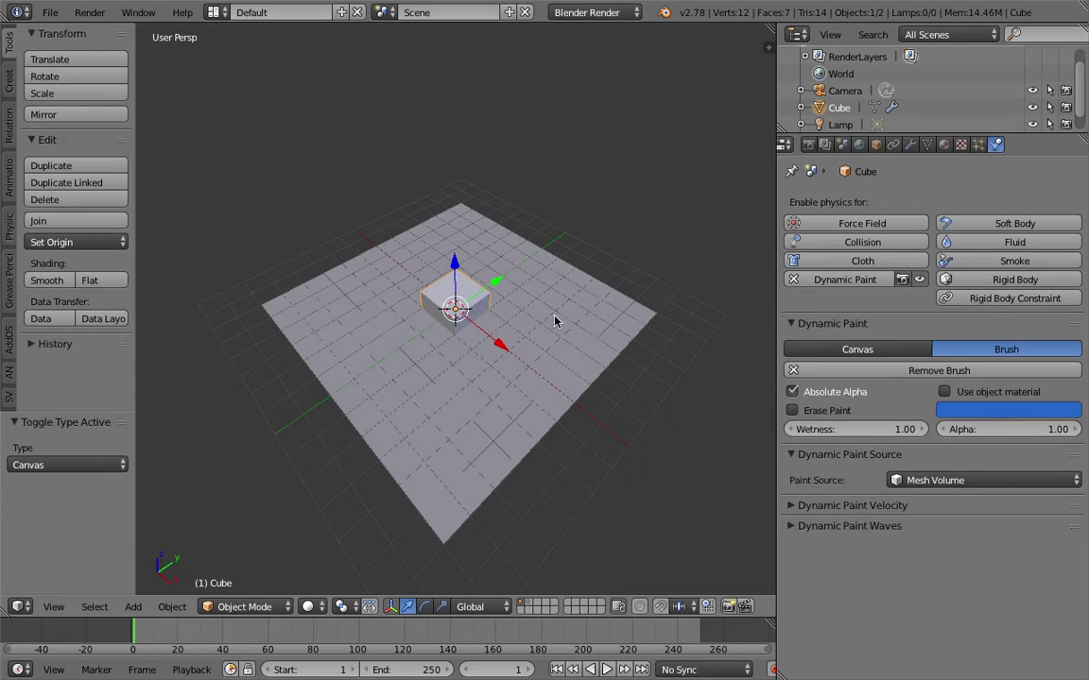
left_click(840, 351)
middle_click_drag(642, 359, 498, 340)
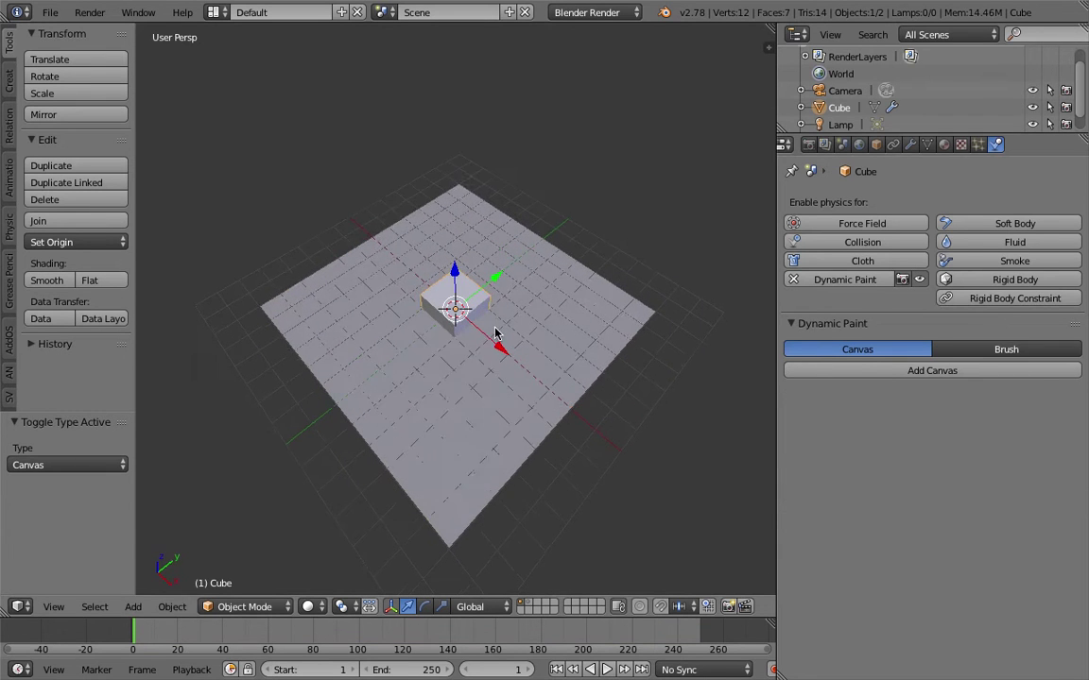
right_click(511, 311)
scroll(801, 389, "down", 3)
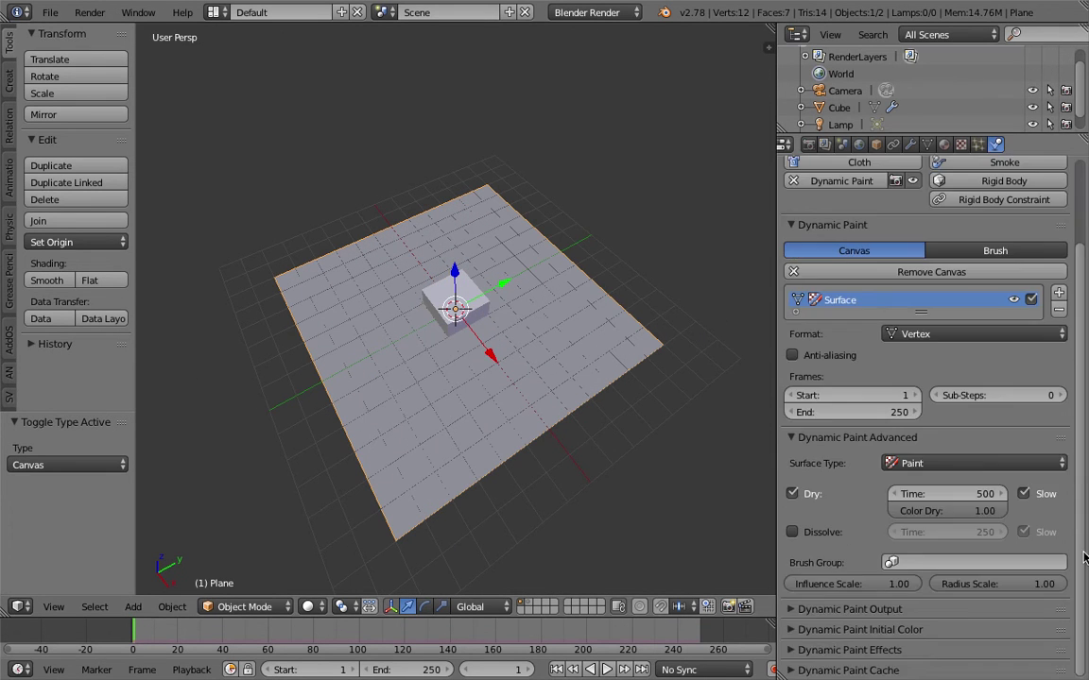
middle_click_drag(583, 336, 546, 328)
middle_click_drag(515, 268, 522, 304)
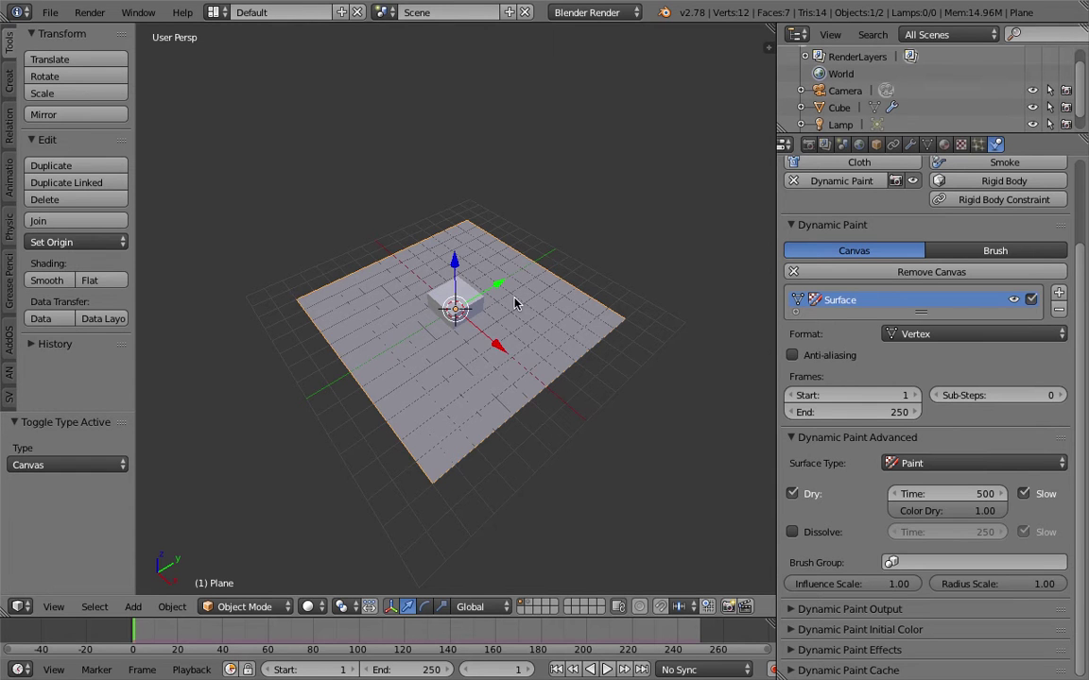
Subdivide the plane's mesh once in Edit Mode.
key("Tab")
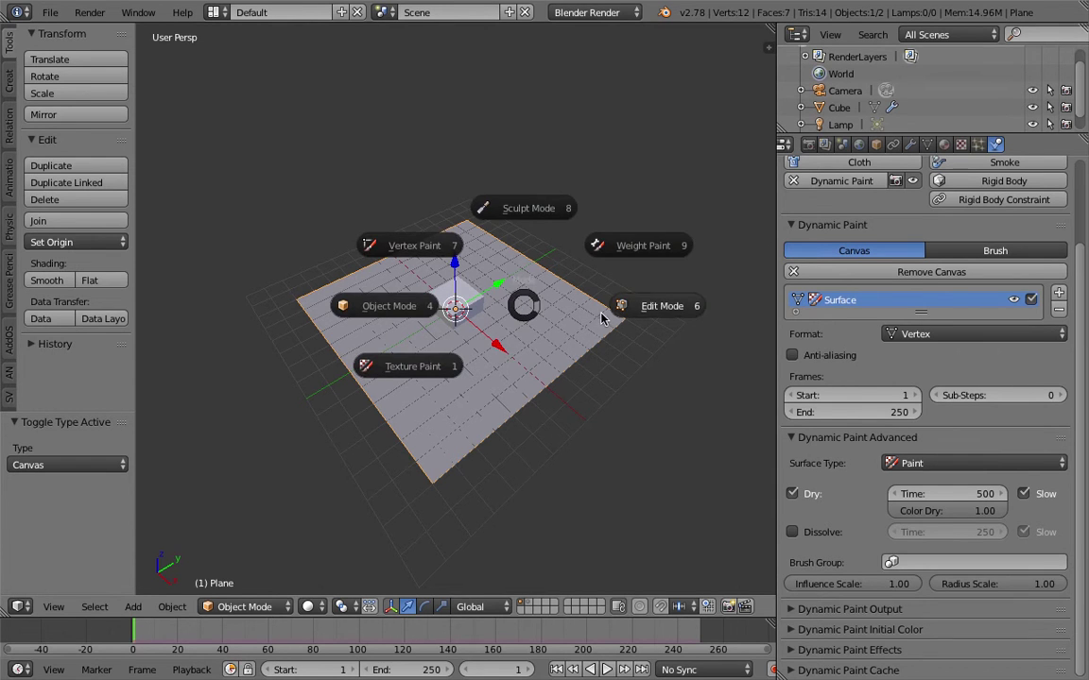
left_click(545, 287)
key("space")
type("sub")
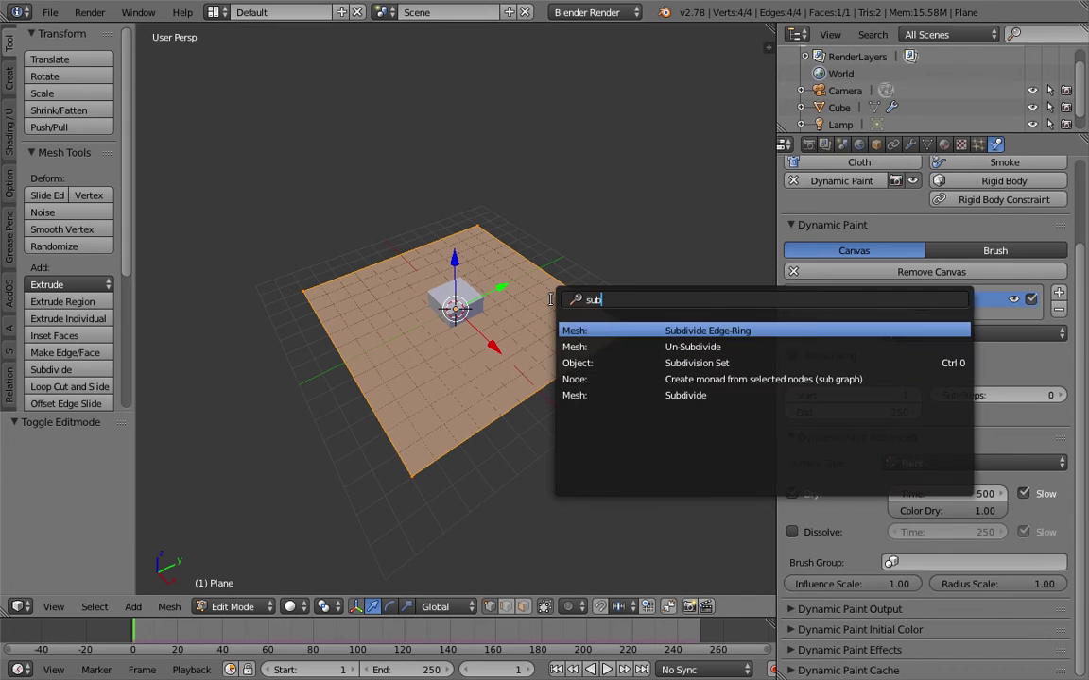
left_click(637, 382)
Subdivide the plane again with 10 cuts and return to Object Mode.
key("space")
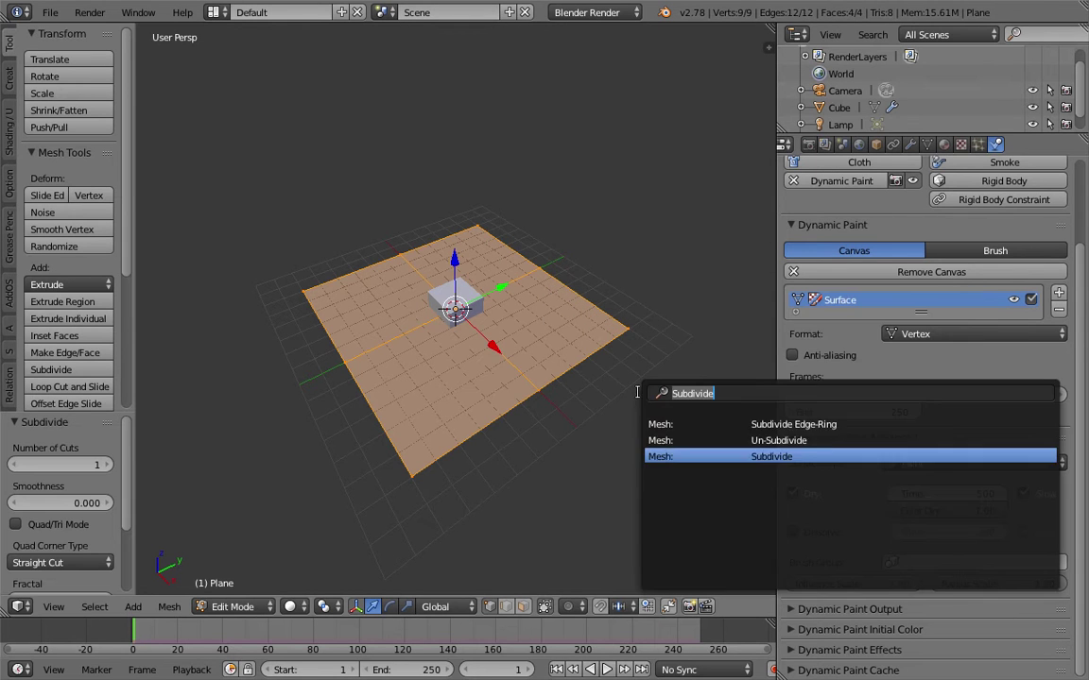
left_click(669, 455)
left_click_drag(107, 467, 219, 467)
left_click(112, 466)
mouse_move(471, 346)
middle_mouse_down()
mouse_move(473, 326)
mouse_move(471, 344)
middle_mouse_up()
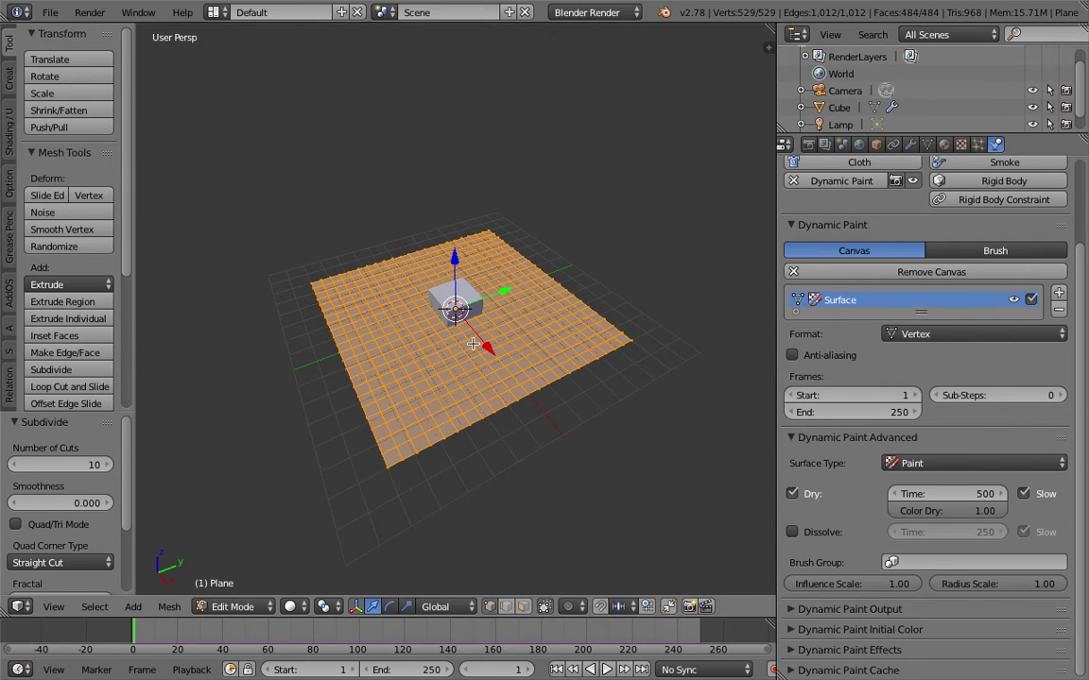
key("Tab")
left_click(463, 337)
Move the cube a short distance over the plane and scale it up slightly.
scroll(463, 338, "up", 2)
middle_click_drag(463, 337, 458, 344)
right_click(481, 301)
key("g")
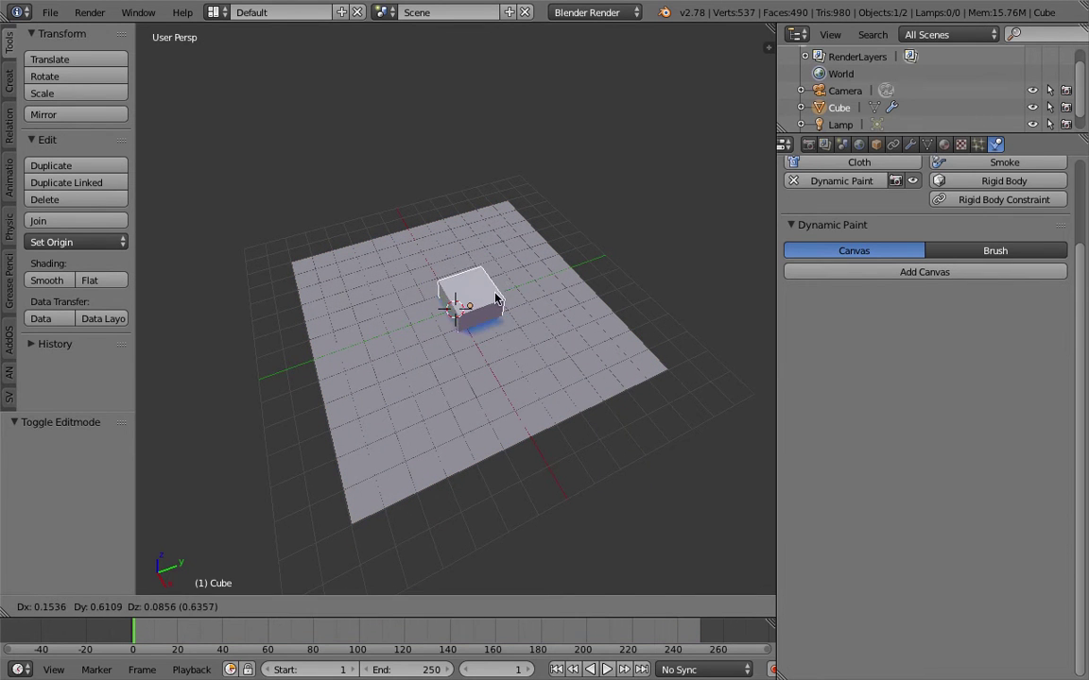
left_click(475, 303)
key("s")
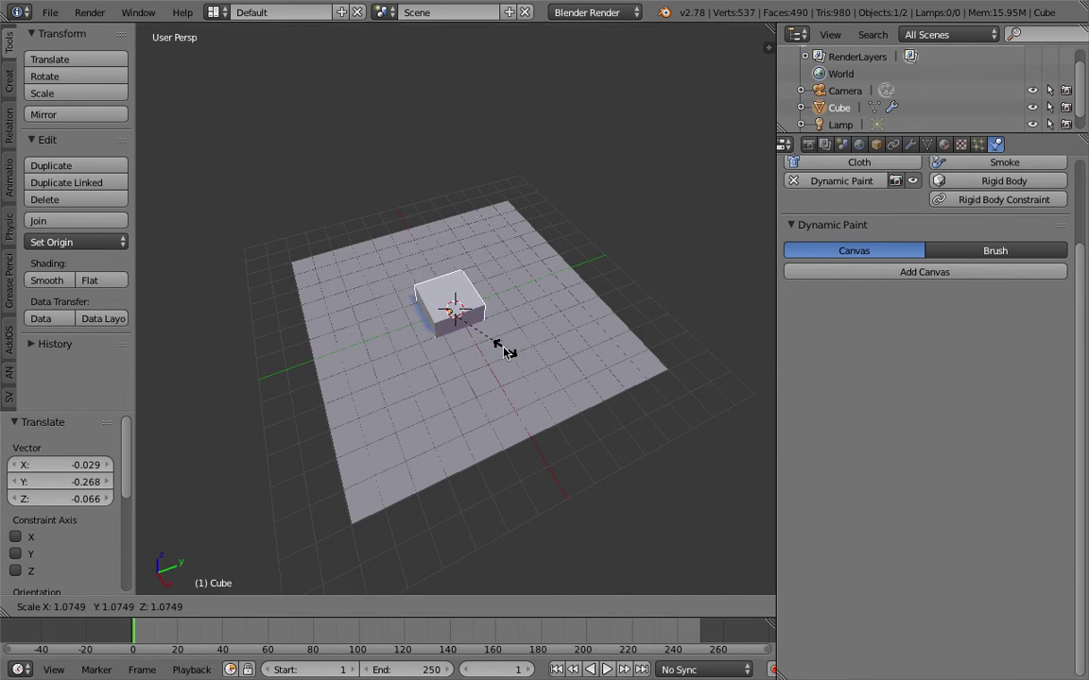
left_click(501, 348)
Move the cube around on the plane to try out the painting, leaving it near the centre.
middle_click_drag(501, 348, 597, 355)
key("g")
left_click(572, 339)
key("g")
left_click_drag(567, 302, 583, 347)
left_click(578, 342)
Add a monkey mesh, place it above the plane and scale it up by about 2.48.
scroll(529, 326, "up", 2)
mouse_move(529, 326)
middle_mouse_down()
mouse_move(477, 282)
mouse_move(490, 275)
mouse_move(473, 333)
mouse_move(537, 299)
middle_mouse_up()
right_click(487, 307)
scroll(490, 317, "up", 3)
key("shift+a")
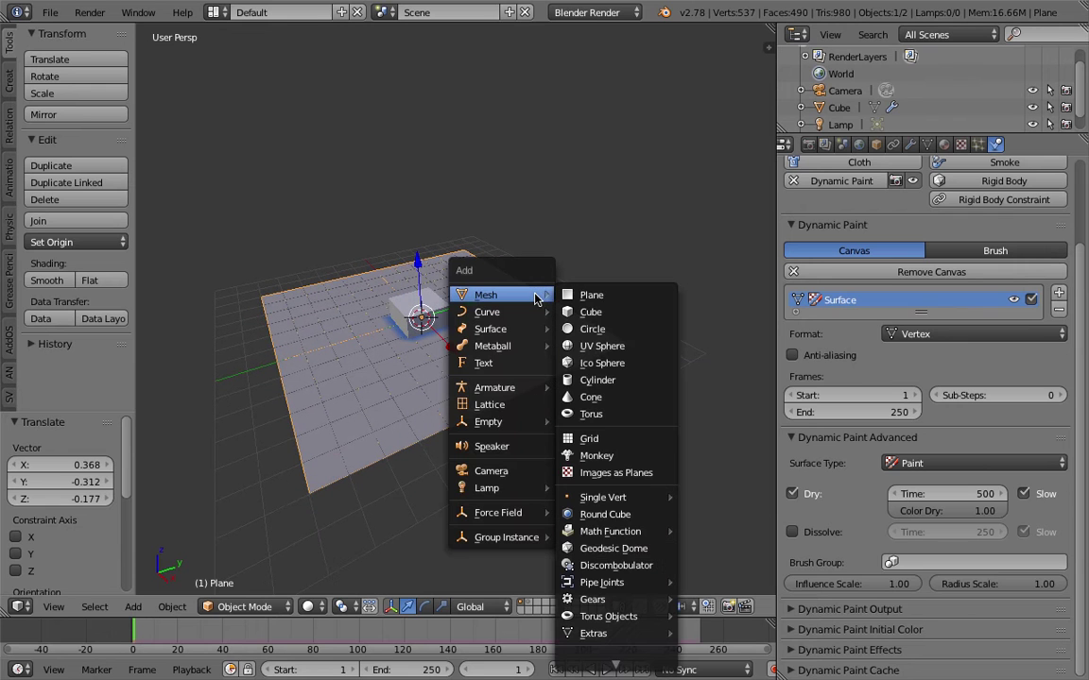
left_click(596, 455)
key("g")
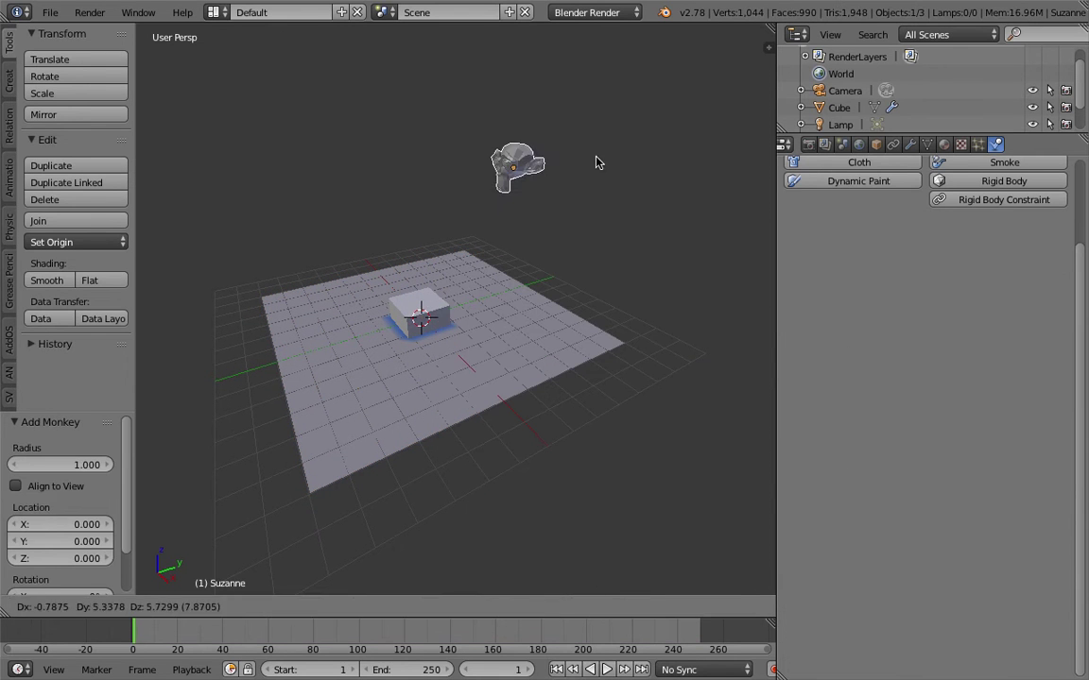
left_click(597, 163)
key("s")
left_click(537, 221)
middle_click_drag(537, 221, 555, 225)
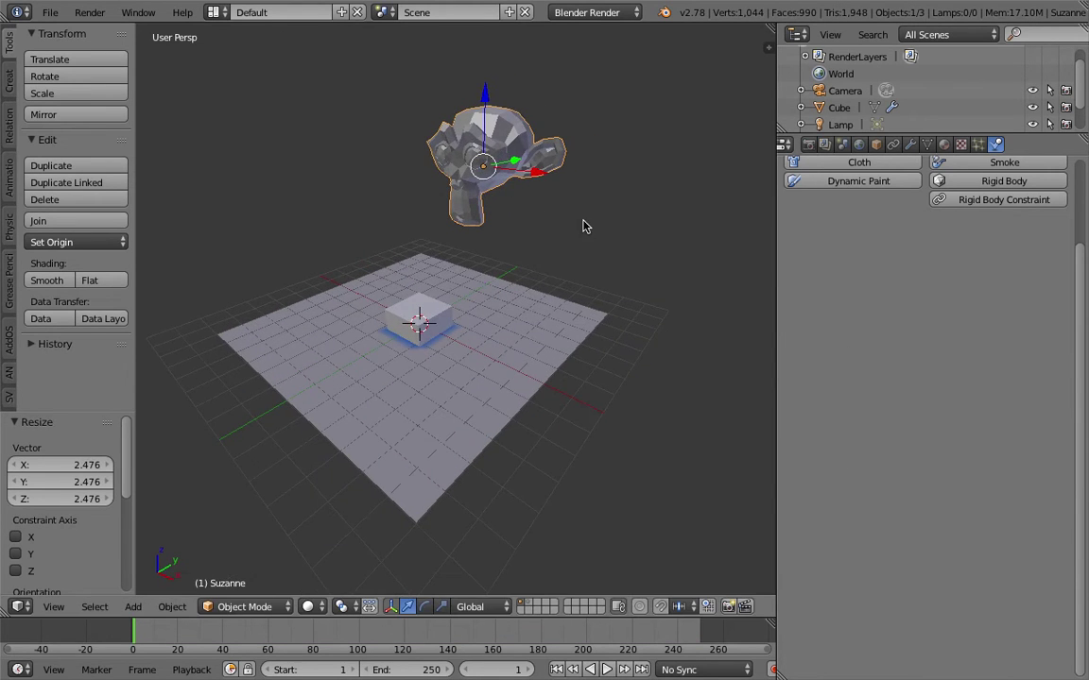
Enable Dynamic Paint physics on the monkey and add a canvas to it.
scroll(832, 281, "up", 3)
left_click(876, 282)
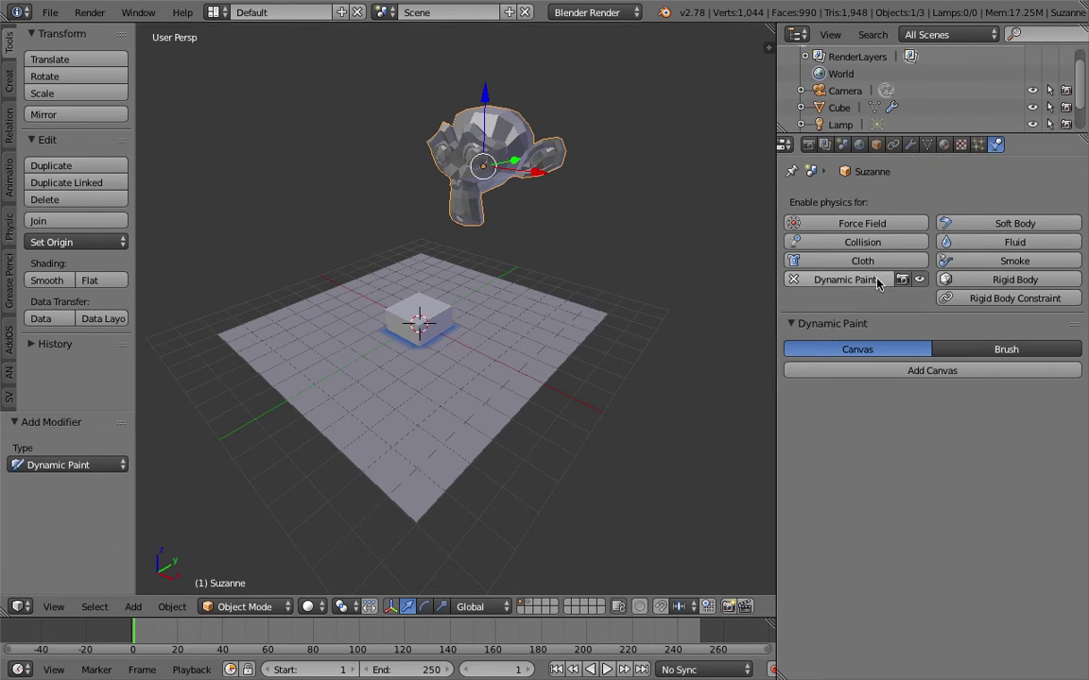
left_click(921, 370)
middle_click_drag(434, 312, 452, 314)
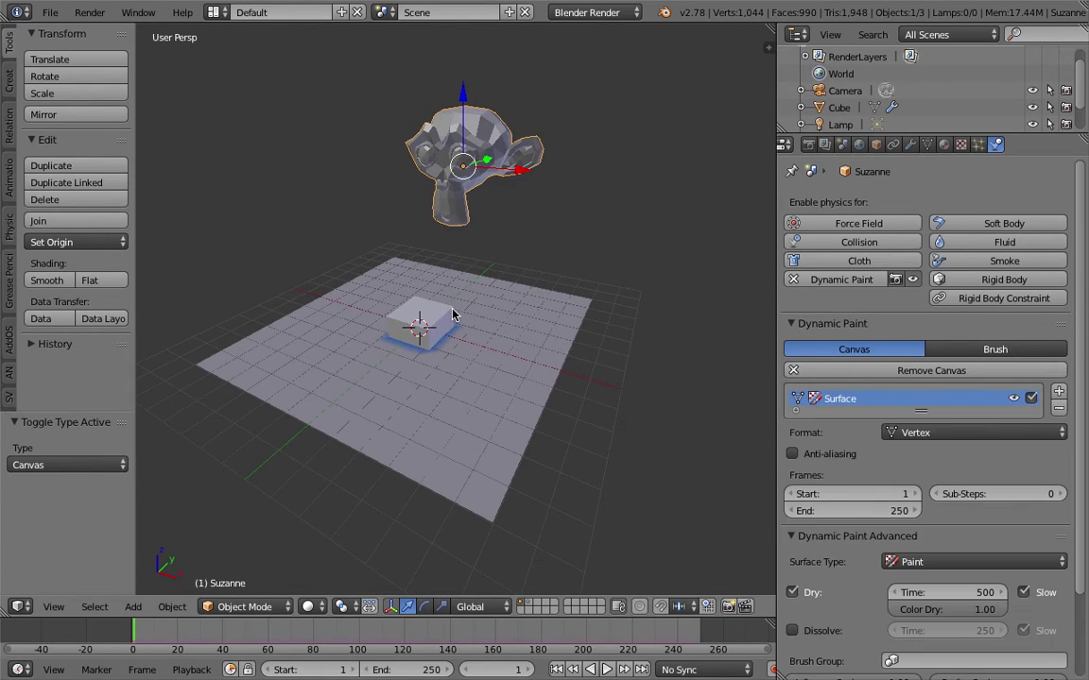
Duplicate the cube and move the copy up beside the monkey head.
right_click(448, 317)
key("shift+d")
left_click(534, 174)
middle_click_drag(534, 175, 413, 201)
key("g")
left_click(558, 237)
Enlarge the cube copy, reposition it against the monkey head and scale it up by a further 1.59 or so.
mouse_move(558, 236)
middle_mouse_down()
mouse_move(598, 250)
mouse_move(573, 226)
mouse_move(539, 368)
mouse_move(571, 286)
mouse_move(558, 255)
middle_mouse_up()
key("s")
left_click(564, 304)
key("g")
left_click(564, 309)
key("s")
left_click(572, 279)
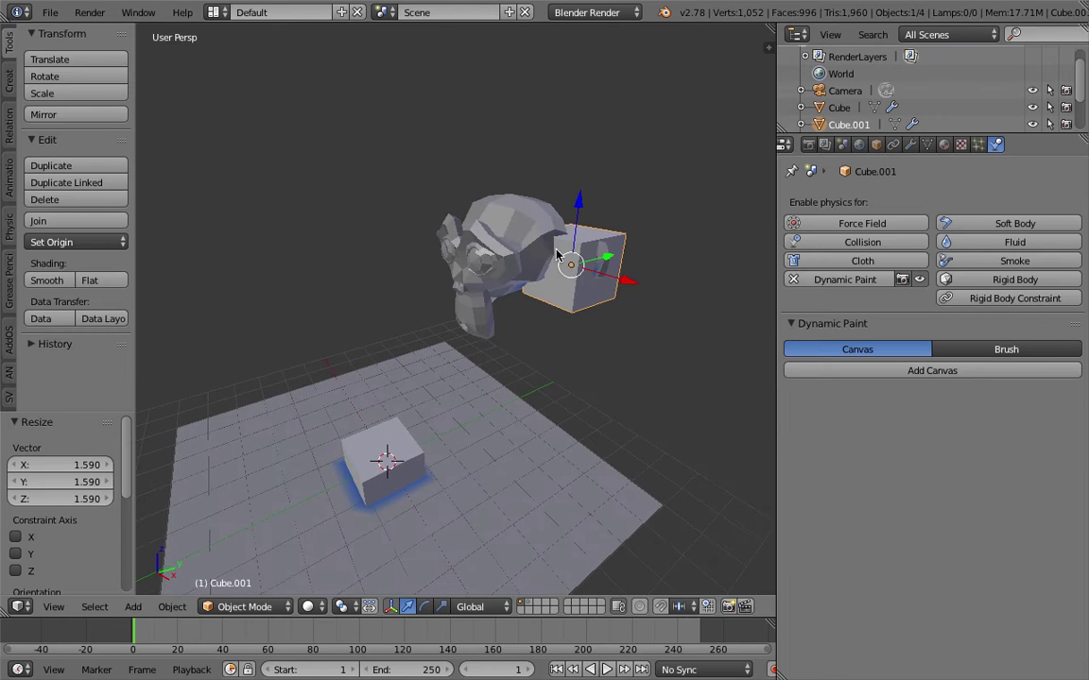
Set the maximum draw type of the cube beside the monkey head to Bounds.
left_click(876, 143)
scroll(894, 491, "down", 3)
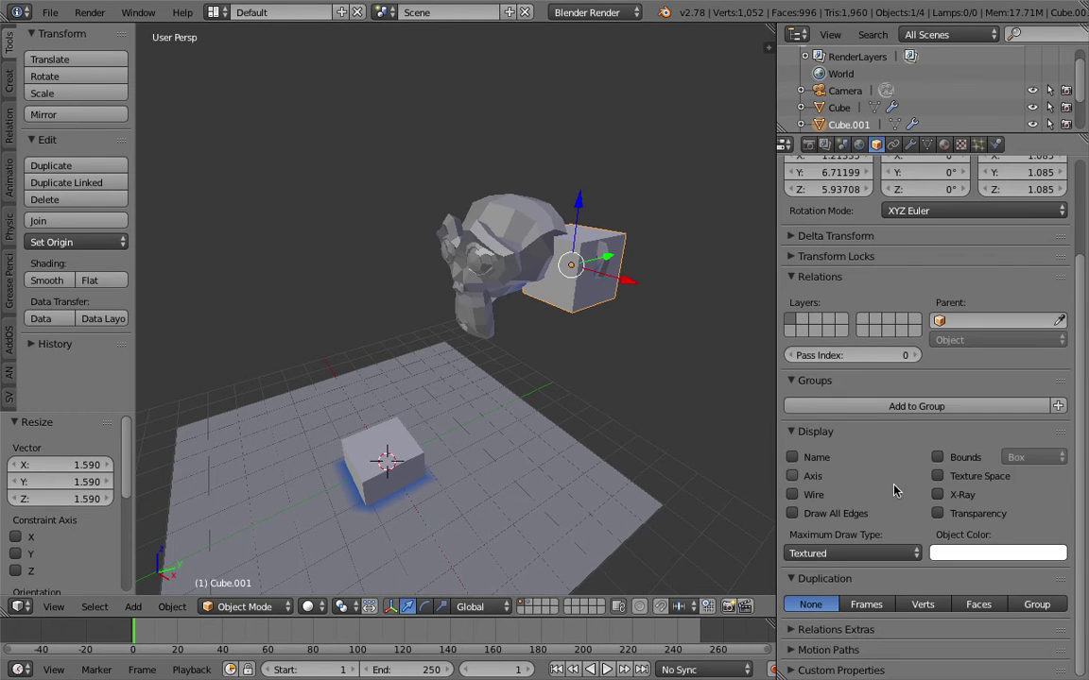
left_click(851, 554)
left_click(831, 532)
Duplicate the bounds-drawn cube and place the copy at the top of the monkey head, offset about X -2.76, Y -1.95, Z 2.34.
middle_click_drag(544, 279, 593, 295)
scroll(609, 271, "up", 3)
scroll(609, 299, "down", 2)
key("shift+d")
left_click(490, 221)
middle_click_drag(491, 232, 515, 261)
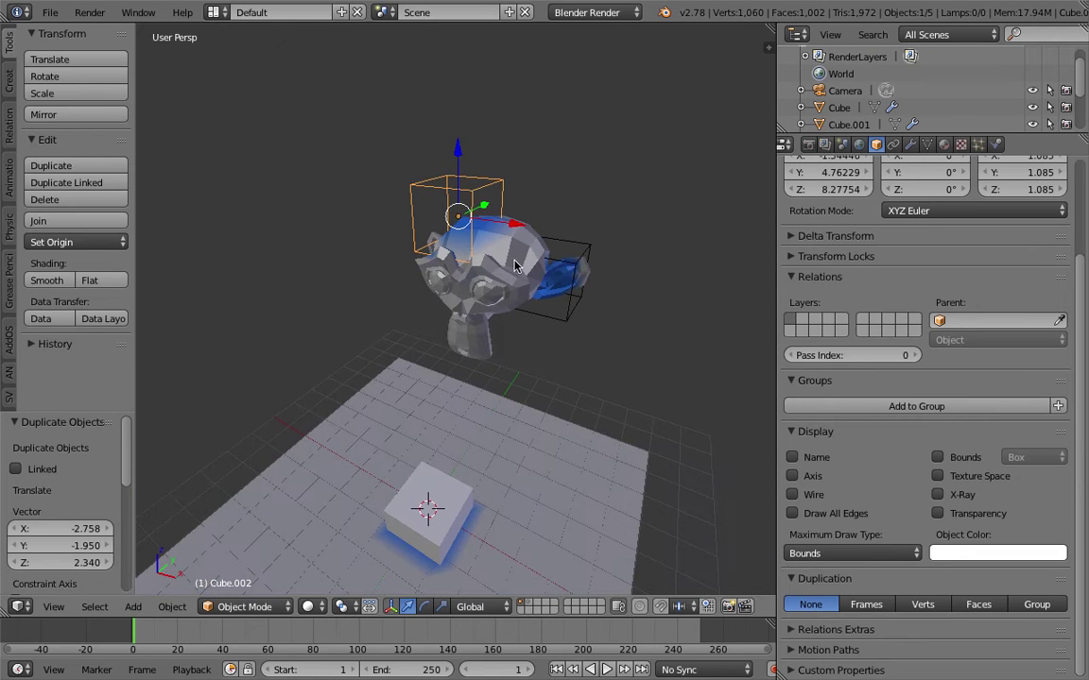
Compare the Dynamic Paint settings of the two cube copies and the monkey, and check the side cube's modifier.
left_click(947, 146)
left_click(978, 144)
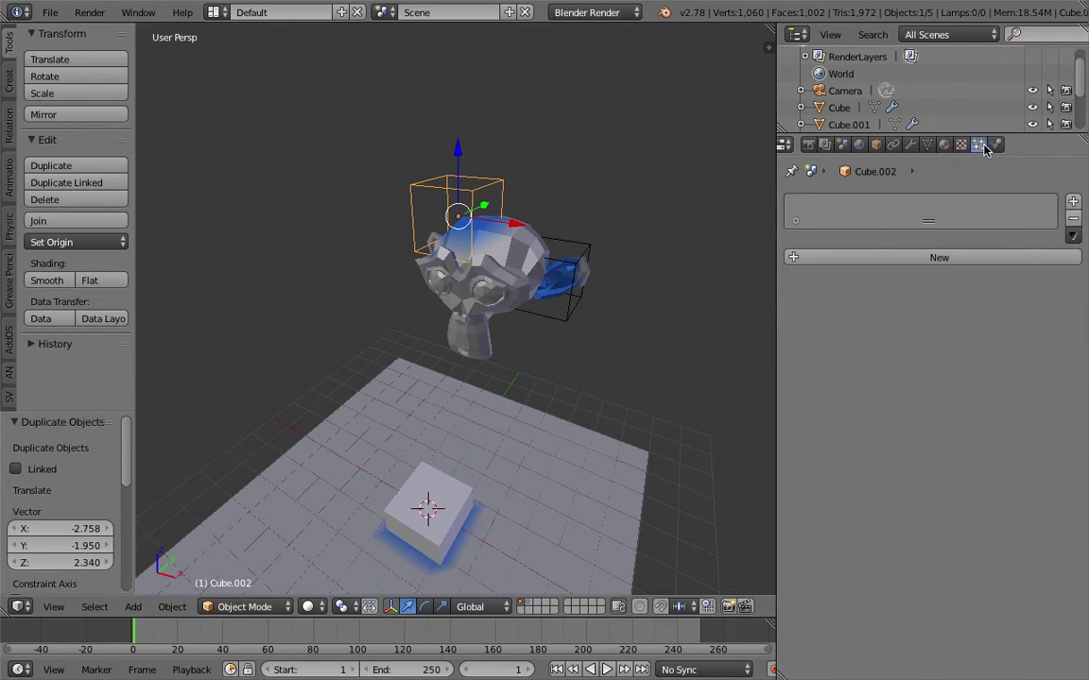
left_click(994, 144)
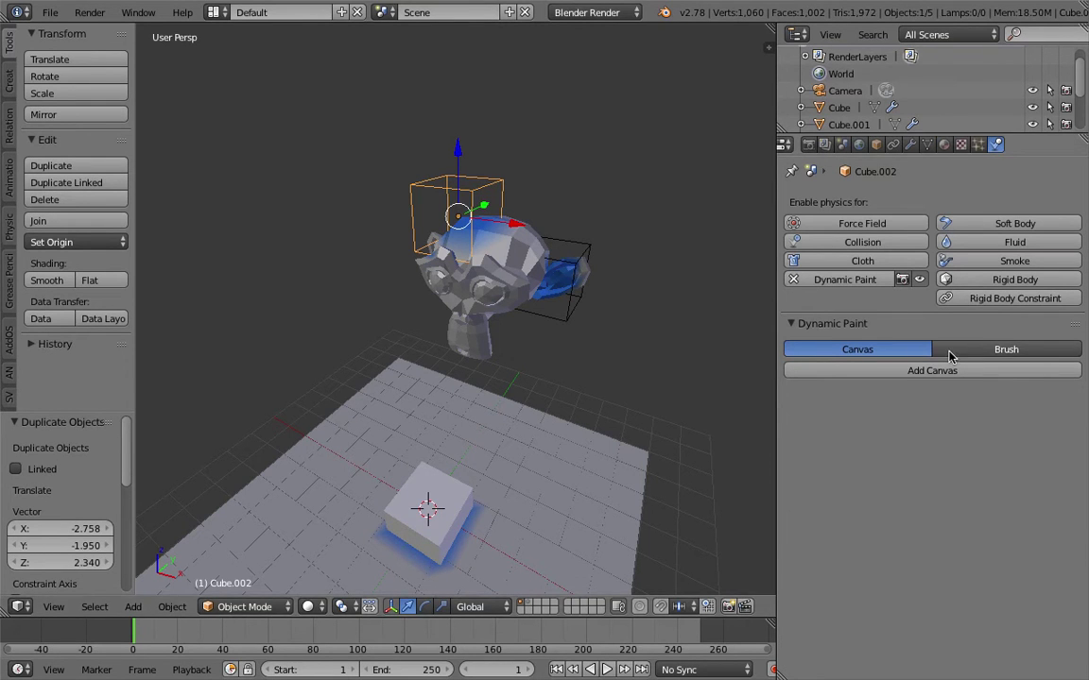
right_click(575, 243)
right_click(498, 198)
right_click(569, 243)
right_click(500, 193)
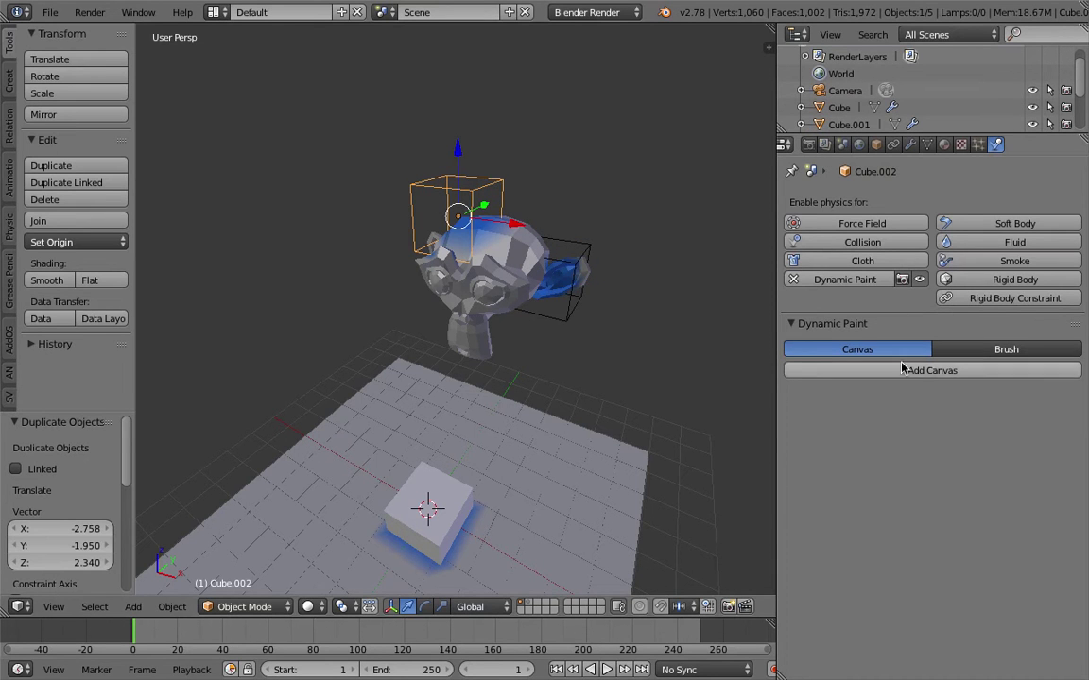
right_click(482, 295)
right_click(512, 227)
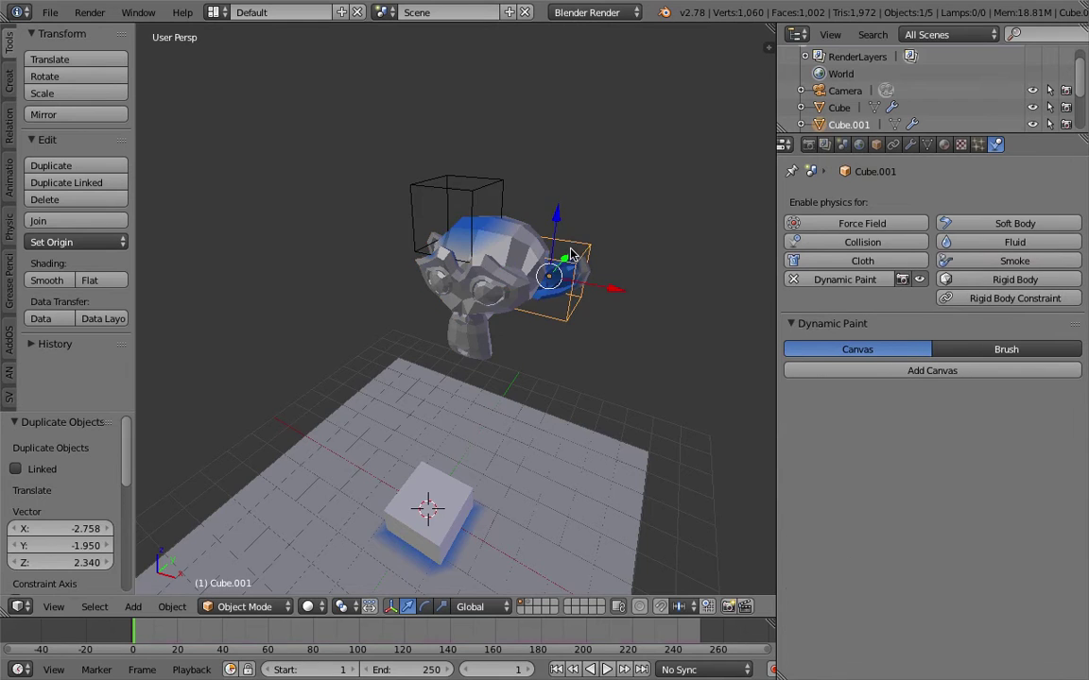
right_click(505, 289)
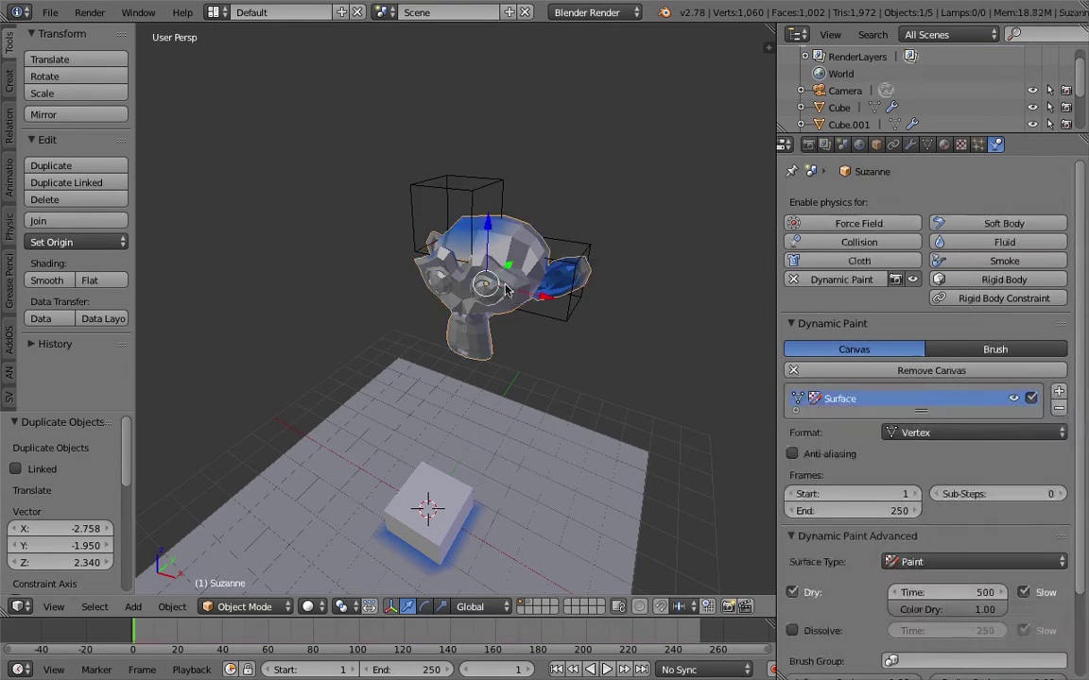
right_click(590, 248)
left_click(911, 145)
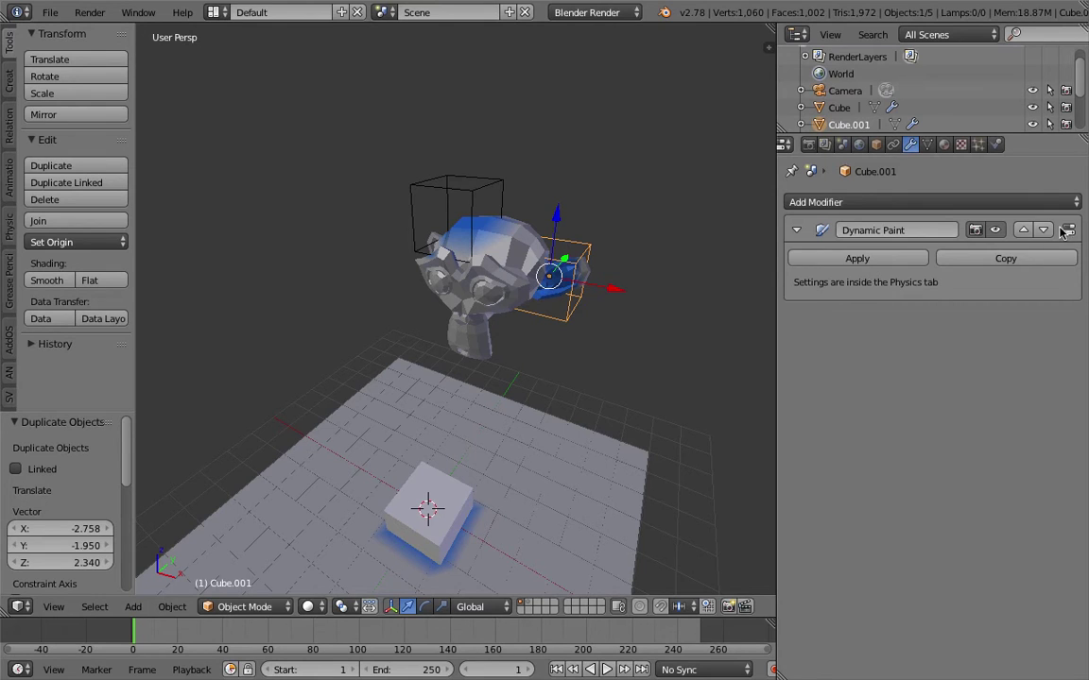
Switch the Dynamic Paint type to Brush on both cube copies around the monkey head.
left_click(995, 144)
left_click(980, 348)
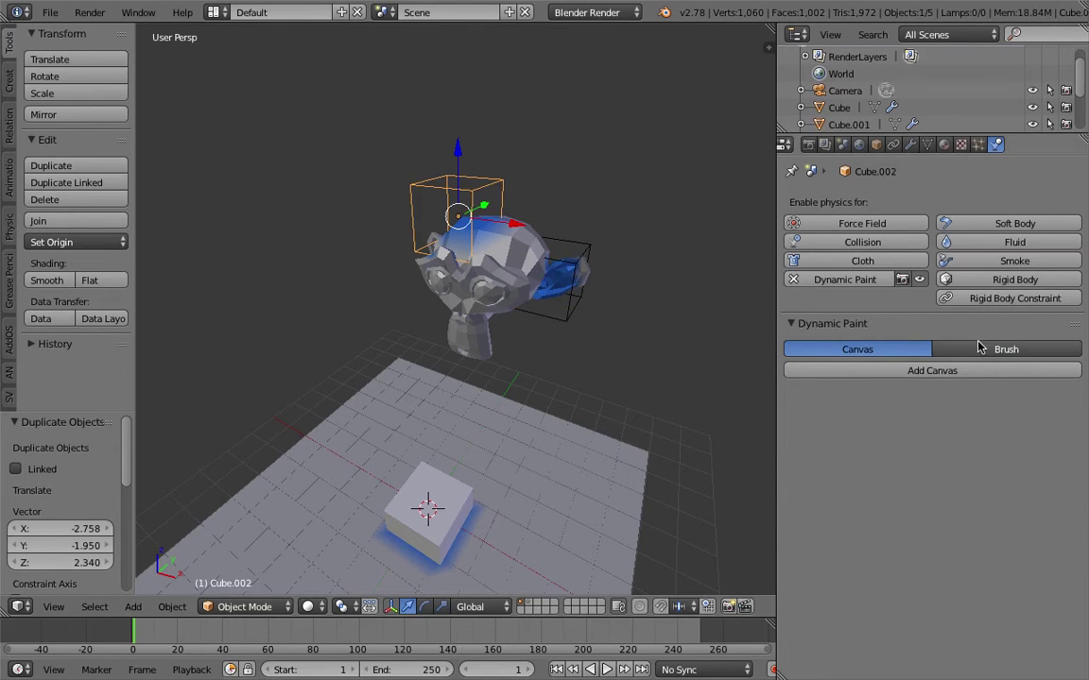
left_click(980, 349)
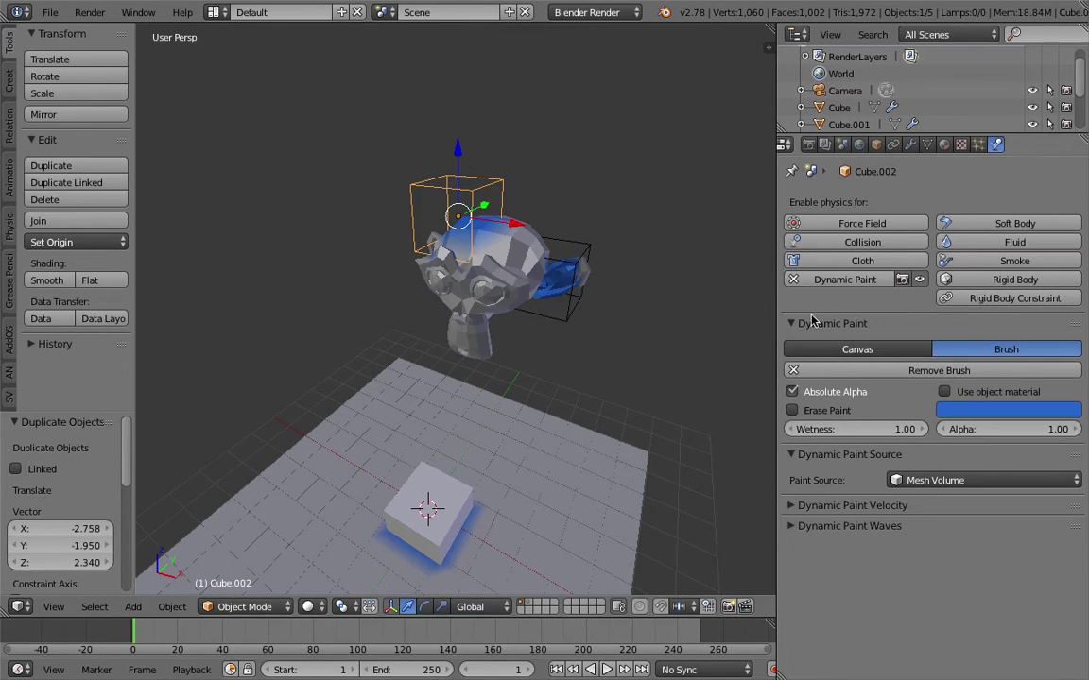
Change the paint color of the brush cube above the monkey head to orange.
right_click(997, 412)
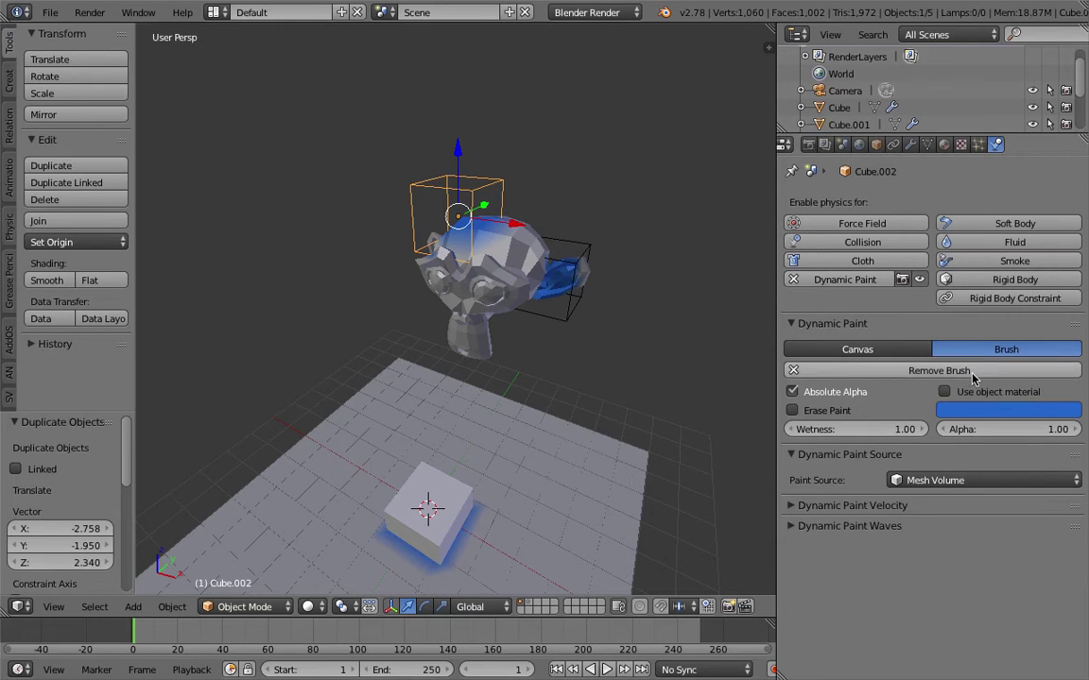
left_click(977, 412)
left_click(973, 279)
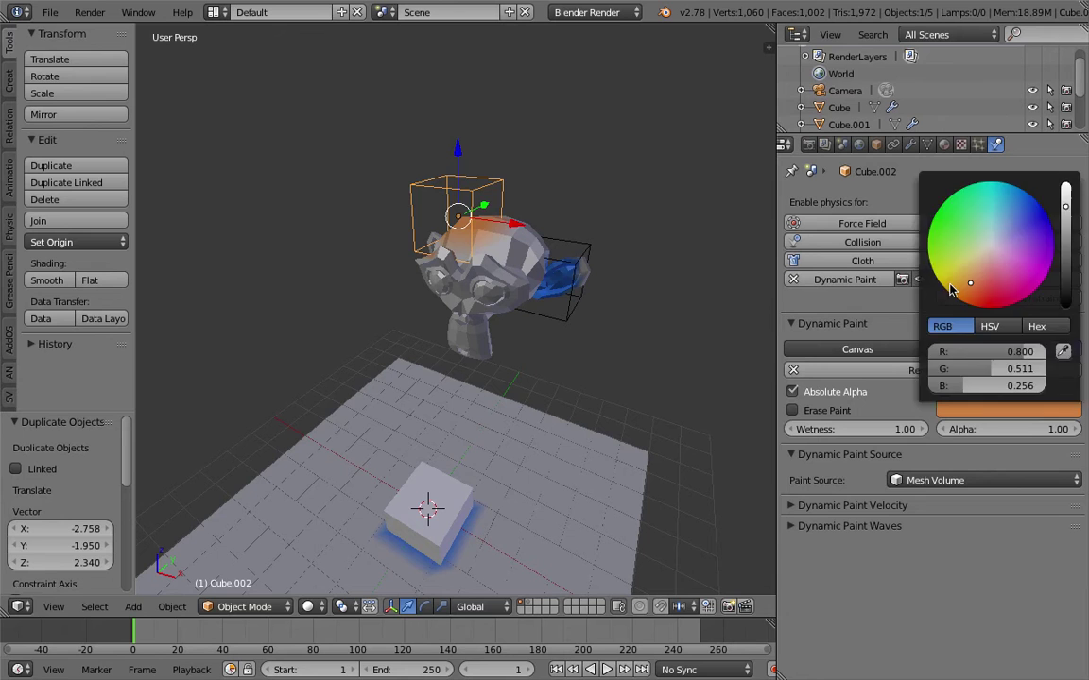
Duplicate the blue brush cube, place the copy below the monkey's chin and scale it up by about 1.99.
middle_click_drag(431, 236, 515, 206)
right_click(573, 230)
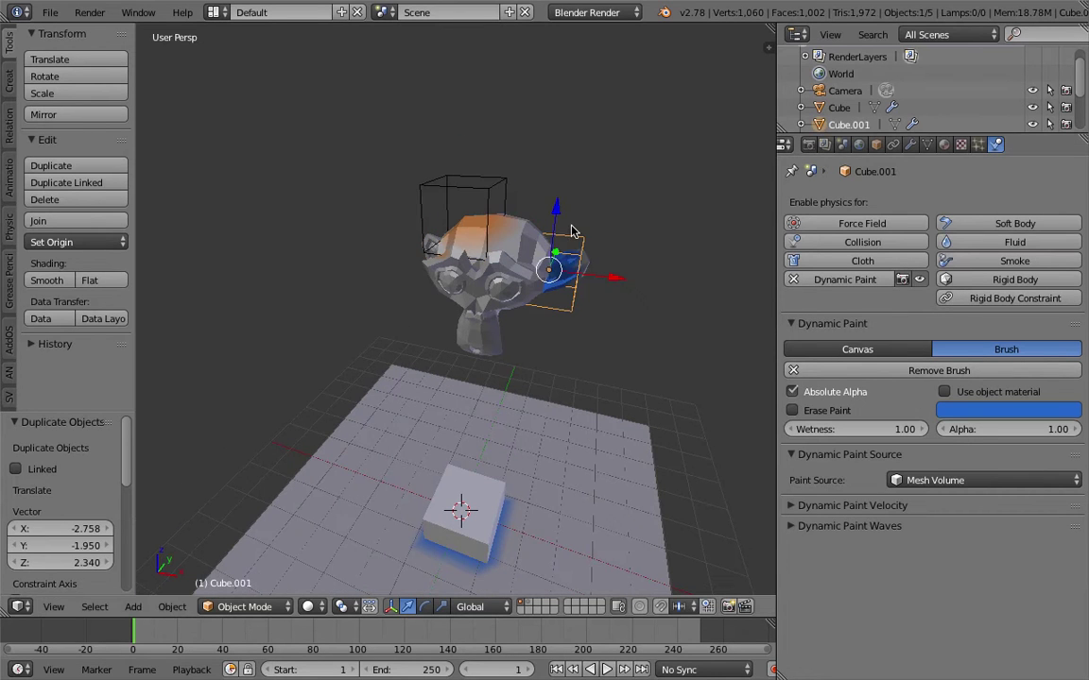
middle_click_drag(659, 270, 626, 236)
scroll(562, 269, "down", 2)
key("shift+d")
left_click(558, 301)
key("s")
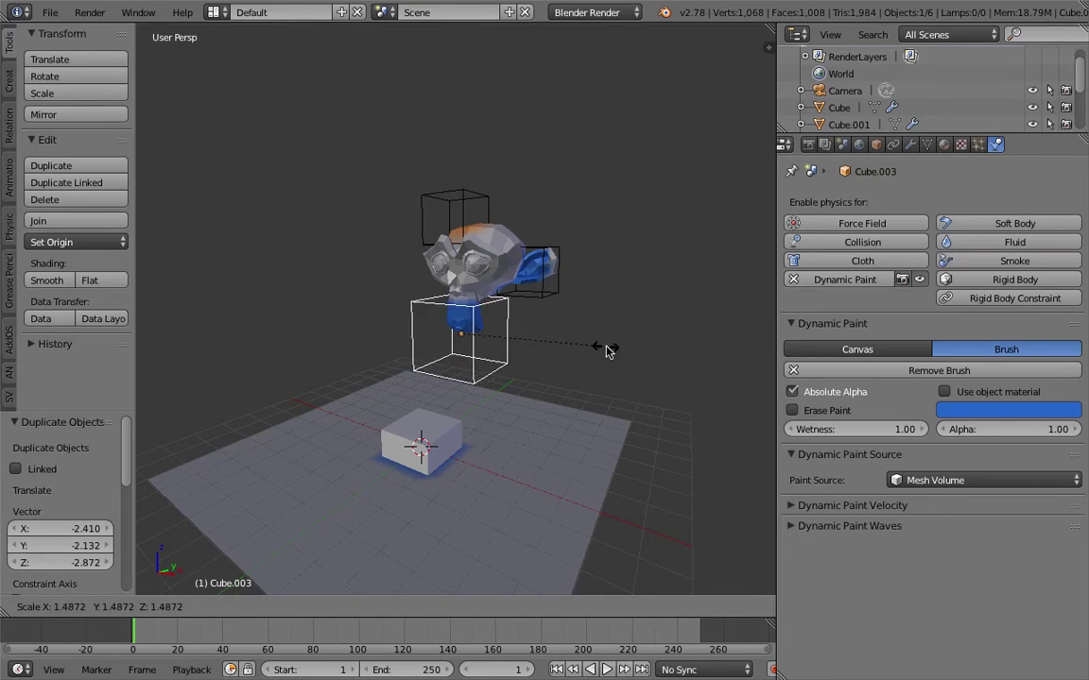
left_click(651, 381)
Change the paint color of the brush cube under the chin to red.
left_click(966, 412)
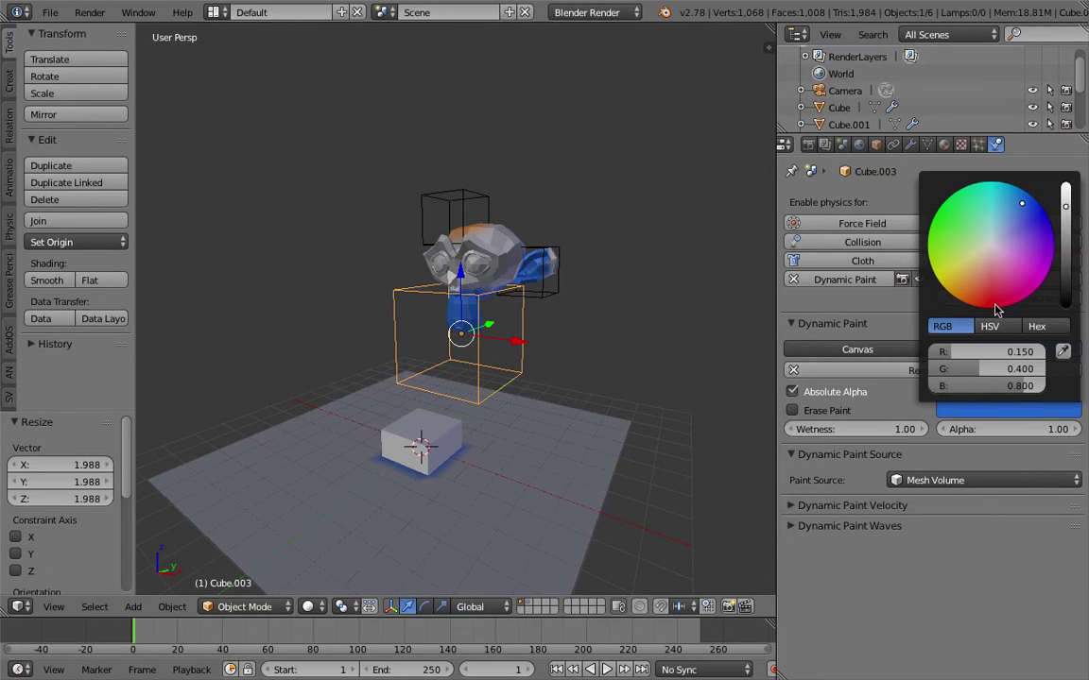
left_click(987, 310)
Duplicate the red brush cube over the monkey's face and scale the copy up by about 1.79.
middle_click_drag(444, 283, 463, 274)
key("shift+d")
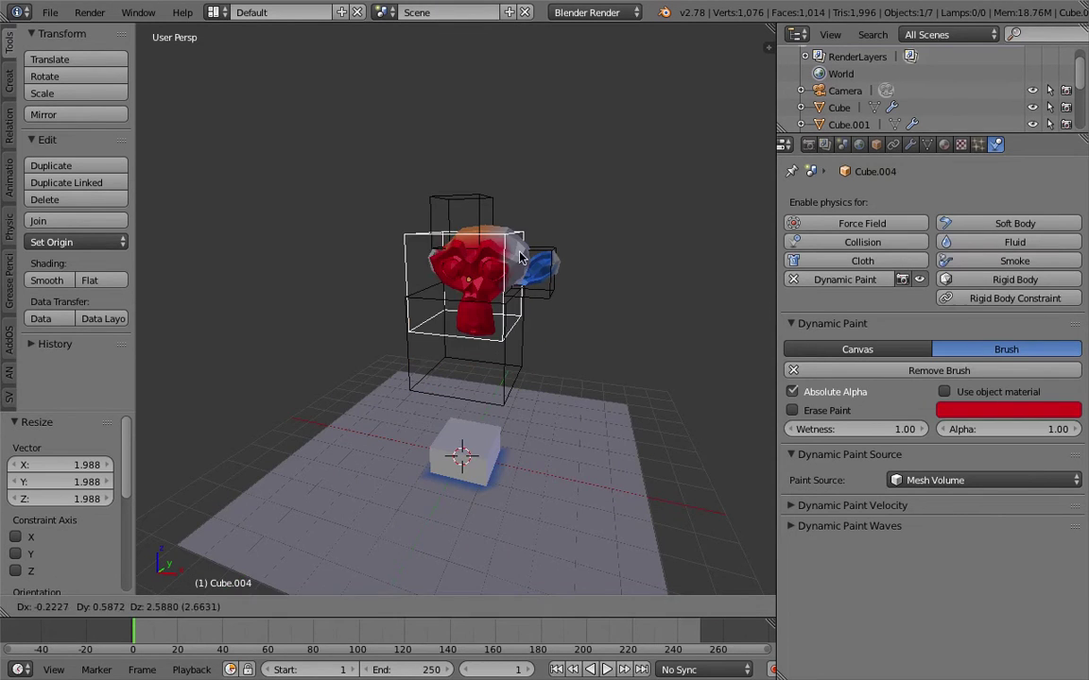
left_click(564, 285)
key("s")
left_click(594, 297)
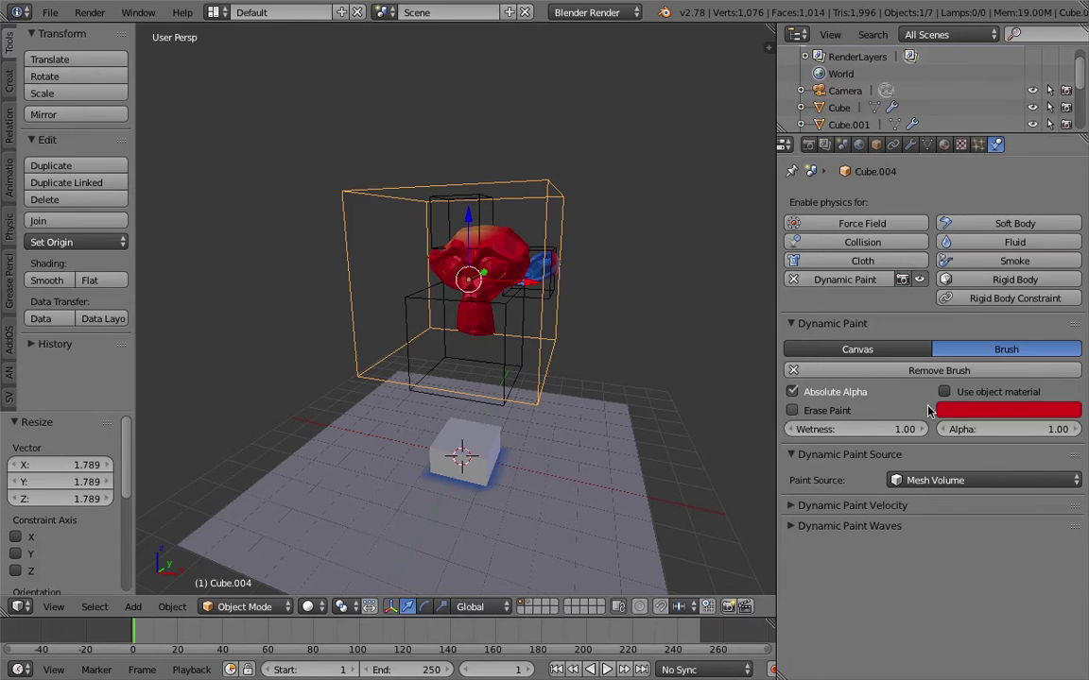
Change the paint color of the large brush cube around the monkey's face to turquoise green.
left_click(1008, 410)
left_click_drag(992, 298, 967, 234)
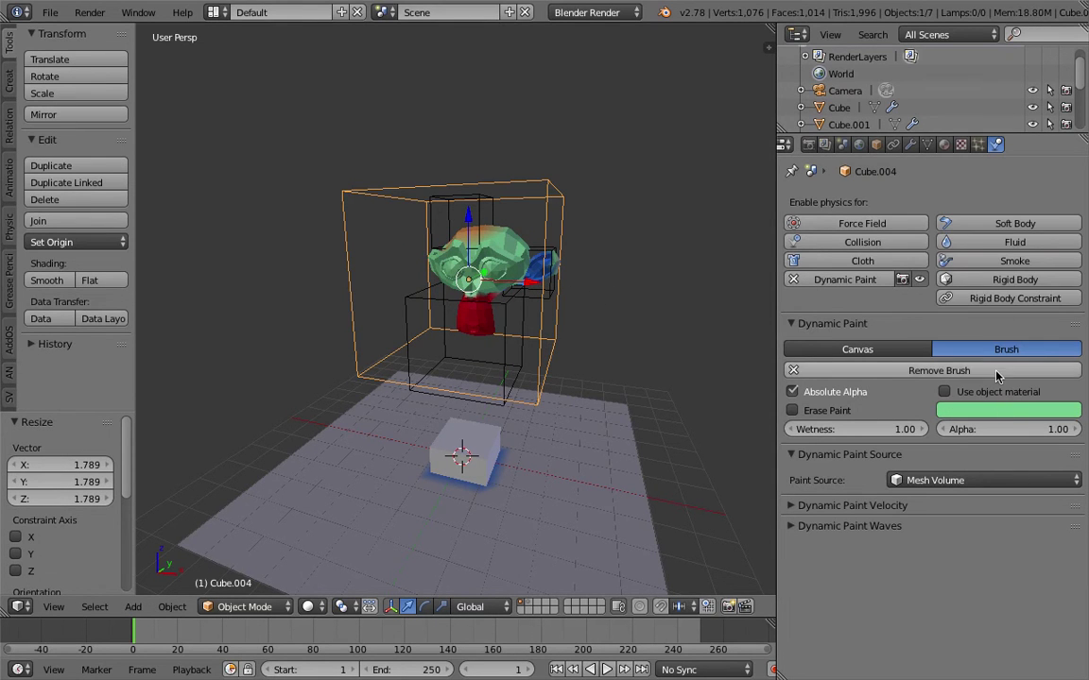
left_click(941, 411)
left_click_drag(977, 290, 980, 223)
Move the turquoise brush cube up and away from the monkey's face, resize it and rotate it freely.
middle_click_drag(554, 252, 566, 253)
key("g")
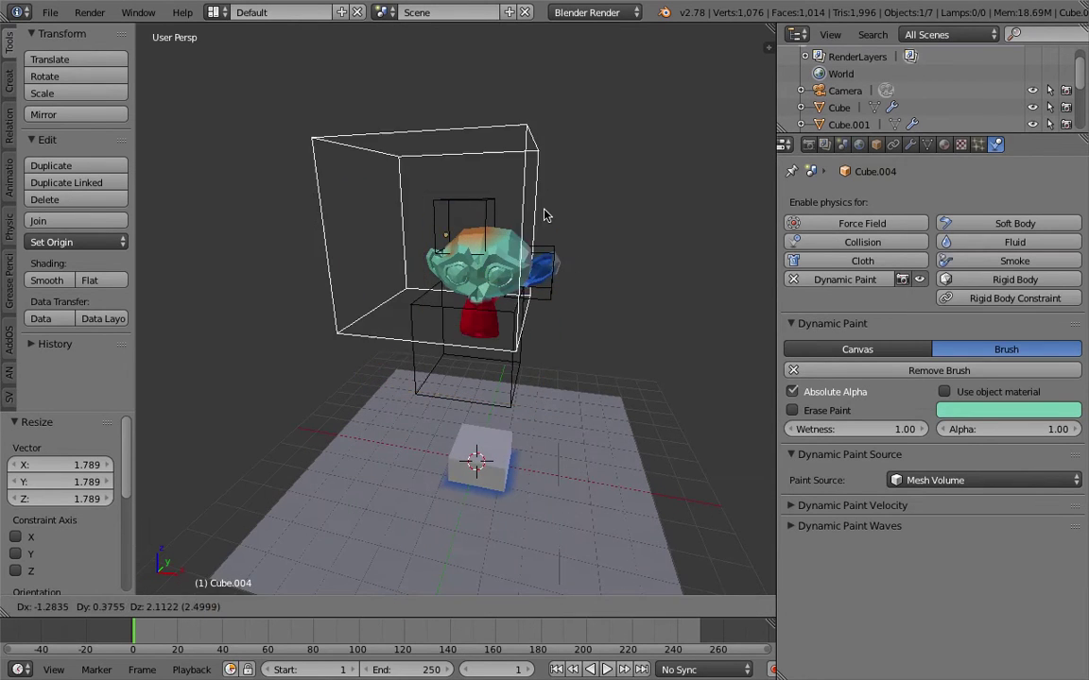
left_click(519, 221)
middle_click_drag(519, 221, 545, 265)
key("s")
left_click(564, 270)
key("r")
key("r")
left_click(553, 266)
Scale up the blue brush cube around the monkey's ear.
right_click(554, 266)
key("s")
left_click(489, 213)
Rotate the orange brush cube by about 15.5° and scale it up over the monkey's head.
right_click(487, 207)
key("r")
left_click(493, 217)
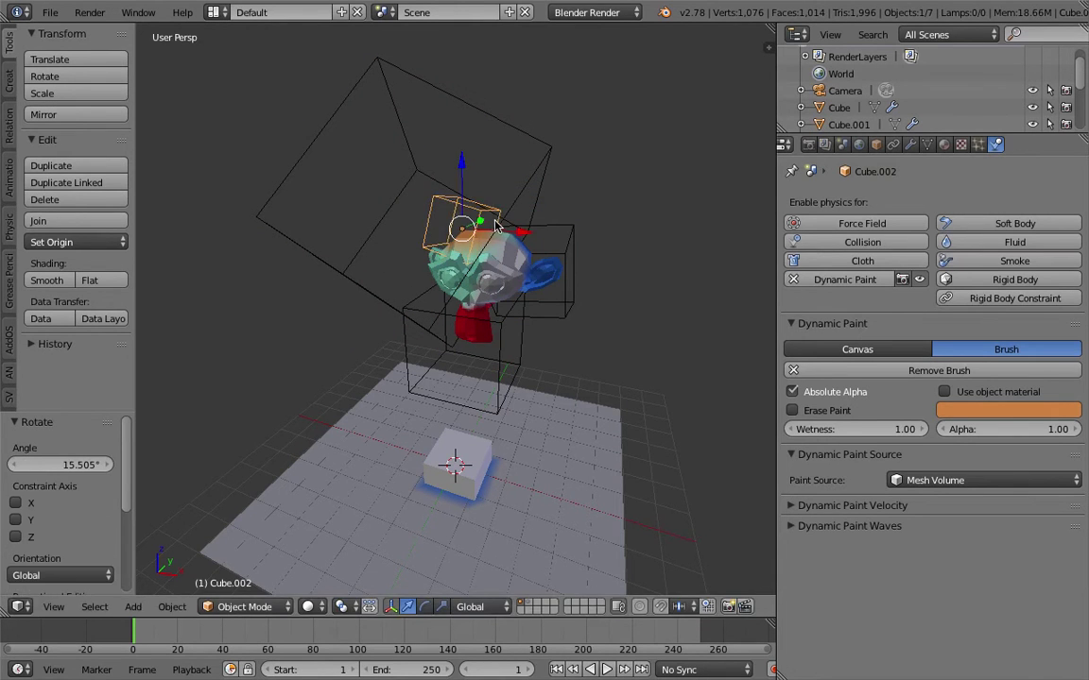
key("s")
left_click(534, 249)
Resize the red brush cube, move it about X 0.51, Y 0.38, Z 0.37 and trackball-rotate it about -16.0° and -19.5°.
right_click(511, 353)
key("s")
left_click(516, 353)
key("g")
left_click(549, 343)
key("r")
key("r")
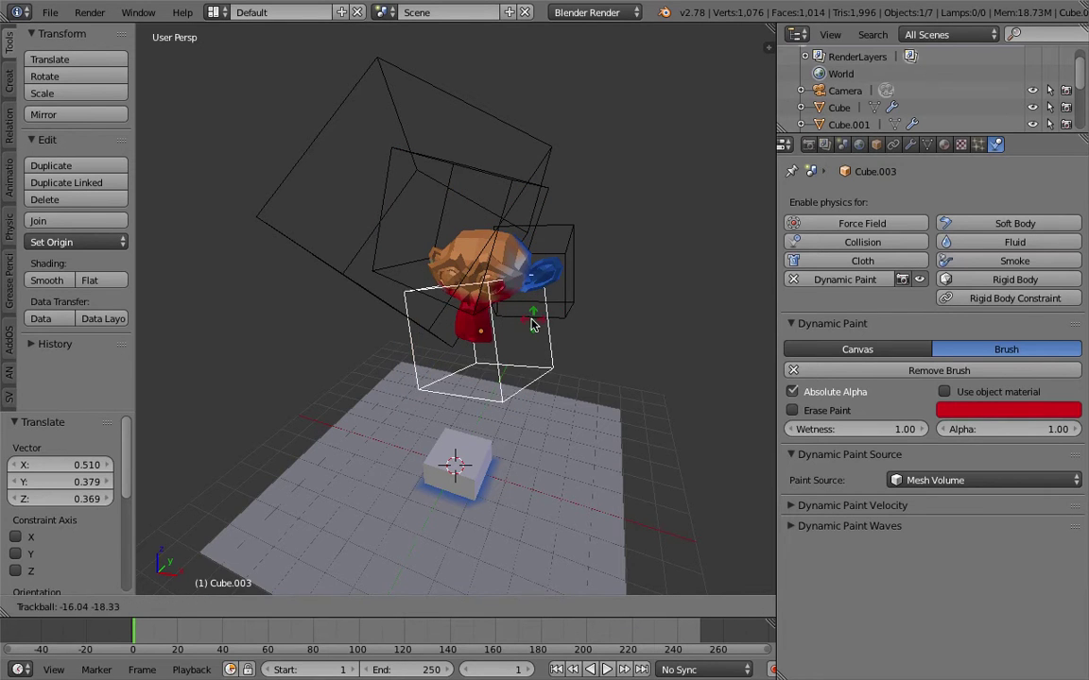
left_click(472, 247)
Raise the monkey head, moving it about X -0.18, Y 0.17, Z 0.86.
middle_click_drag(474, 244, 530, 252)
right_click(530, 253)
key("g")
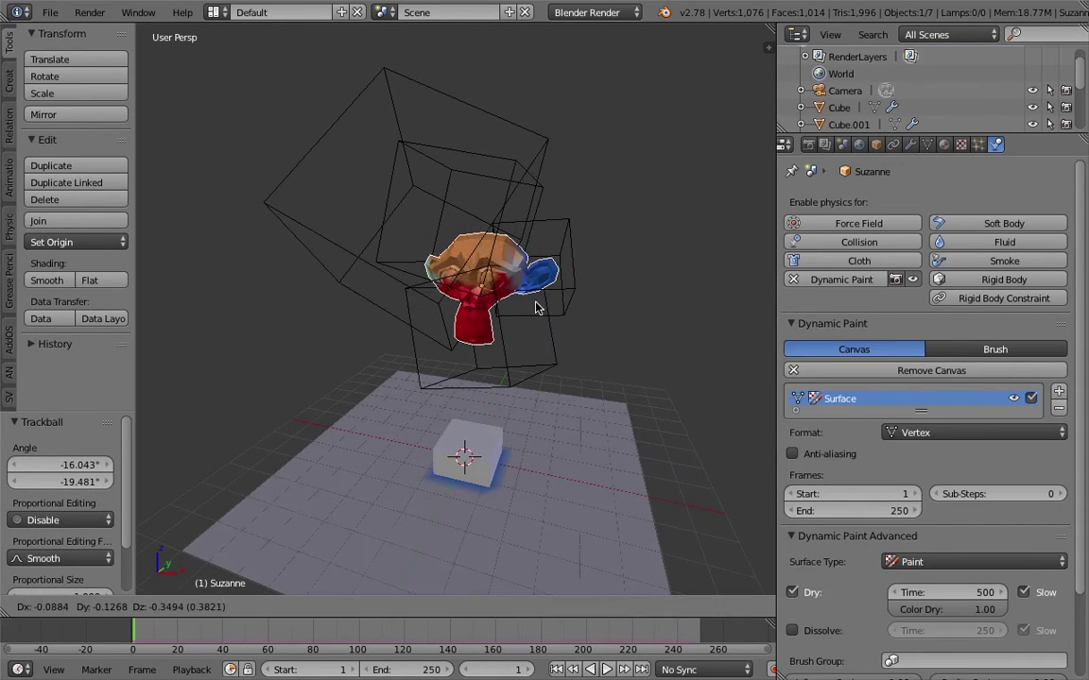
left_click(538, 284)
Lower the red brush cube into the plane and move the blue brush cube about X 0.88, Y 0.54, Z 0.83.
right_click(503, 322)
key("g")
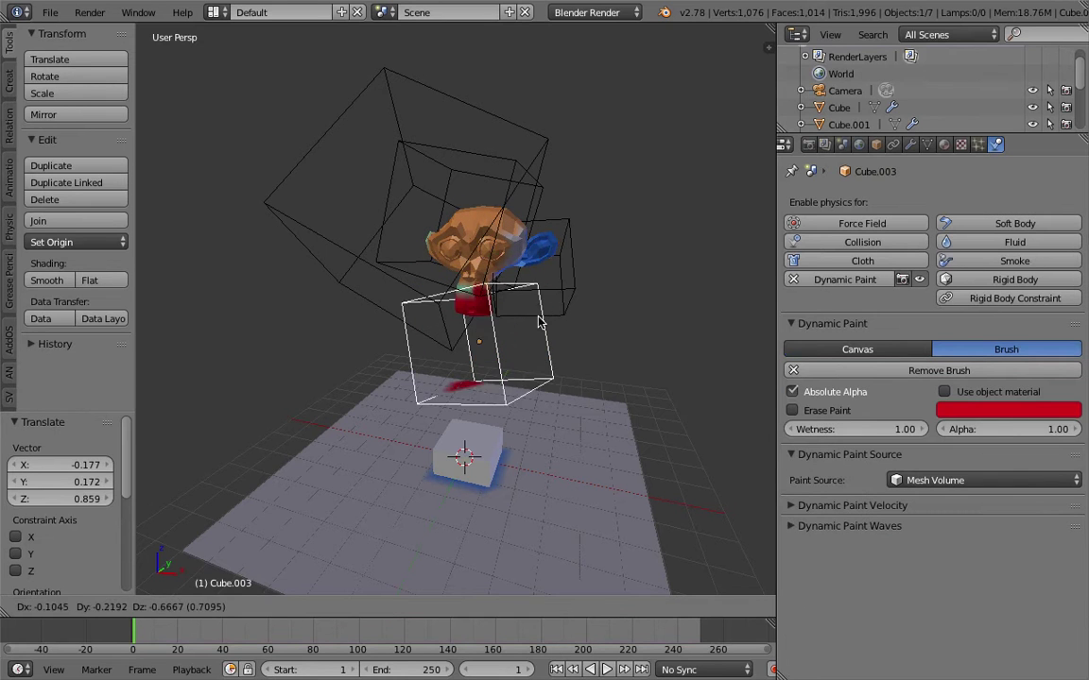
left_click(537, 330)
right_click(565, 274)
key("g")
left_click(519, 228)
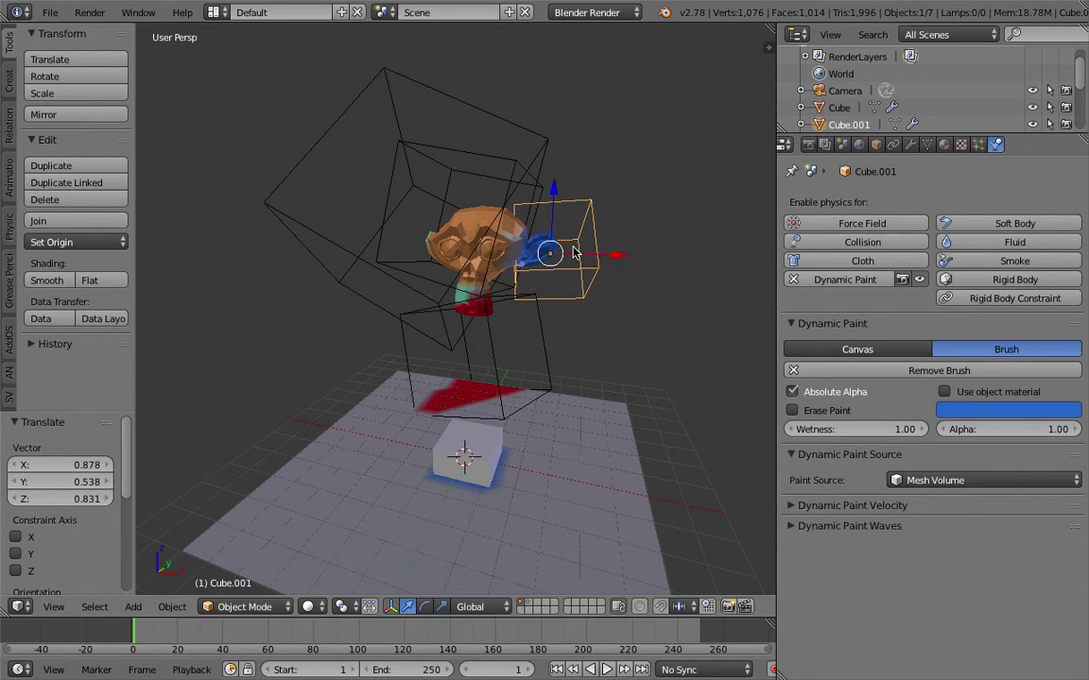
Move the orange and turquoise brush cubes outward from the monkey's face, trackball-rotating the turquoise one about 30.4° and -44.7°.
right_click(419, 189)
key("g")
left_click(418, 156)
right_click(461, 213)
right_click(535, 176)
key("g")
left_click(555, 167)
key("r")
key("r")
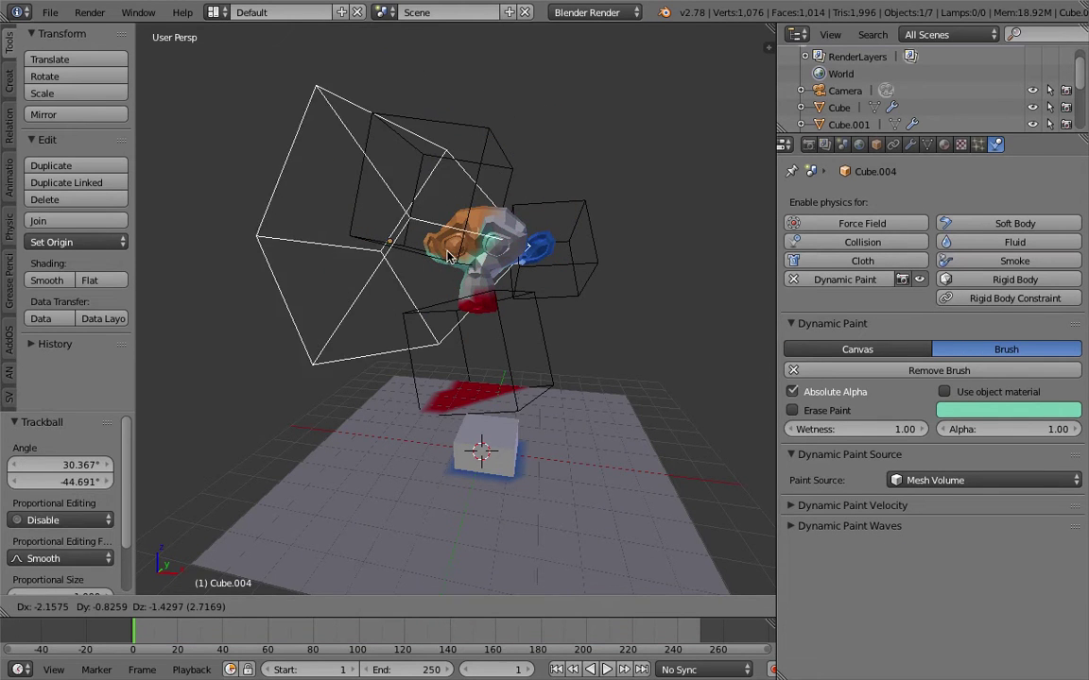
left_click(419, 286)
Set the monkey canvas's initial color type to Color with a dark purplish gray of about R 0.367, G 0.341, B 0.413.
right_click(515, 224)
scroll(513, 233, "up", 1)
mouse_move(515, 224)
middle_mouse_down()
mouse_move(525, 249)
mouse_move(539, 248)
middle_mouse_up()
scroll(1036, 355, "down", 3)
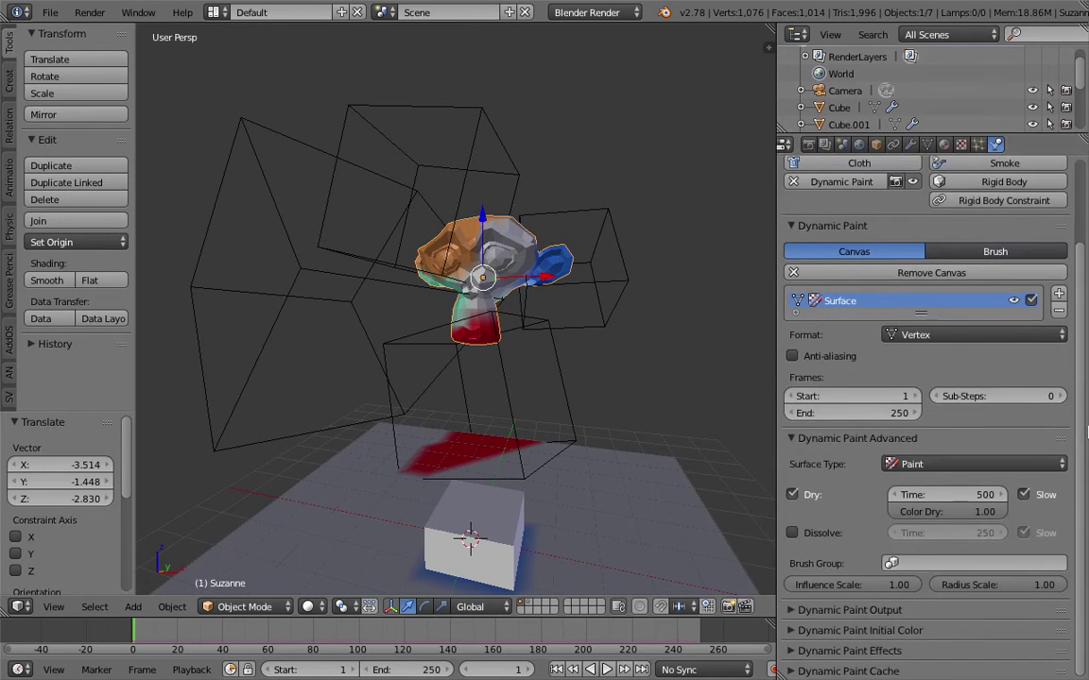
middle_click_drag(525, 301, 481, 247)
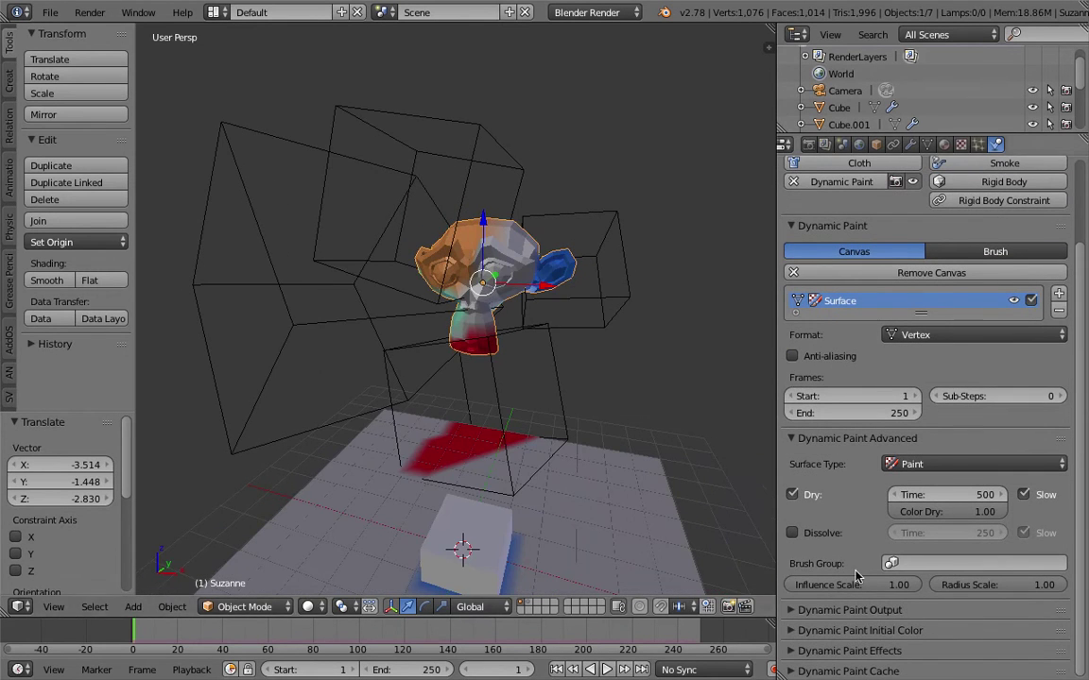
left_click(879, 610)
scroll(910, 626, "down", 2)
left_click(897, 545)
left_click(915, 564)
left_click(953, 590)
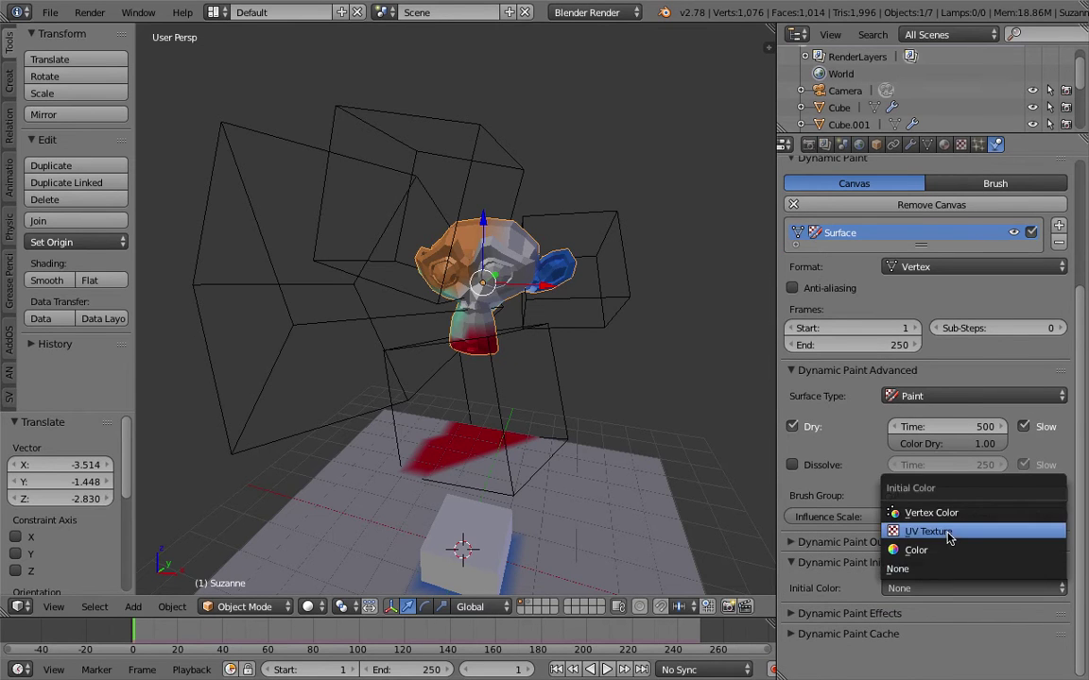
left_click(953, 550)
left_click(1001, 613)
left_click_drag(1052, 378, 1023, 461)
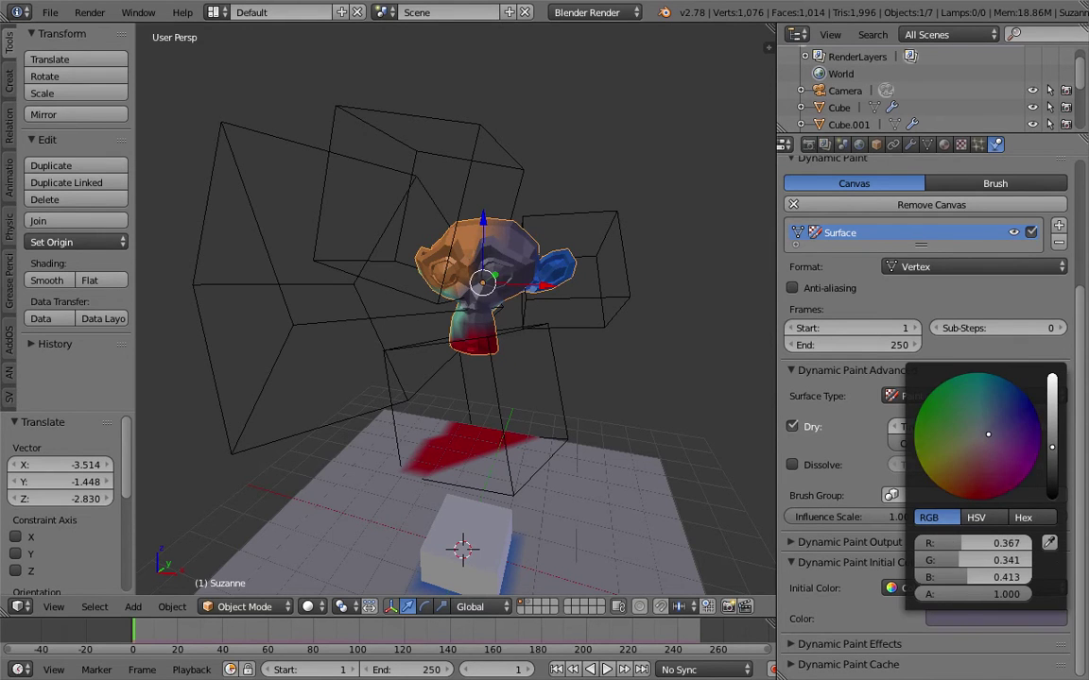
Move the blue brush cube above the monkey head and shift the orange one about X 4.51, Y 0.87, Z -2.76 to the opposite ear.
middle_click_drag(722, 348, 648, 294)
right_click(571, 261)
key("g")
left_click(463, 170)
key("shift+d")
left_click(491, 201)
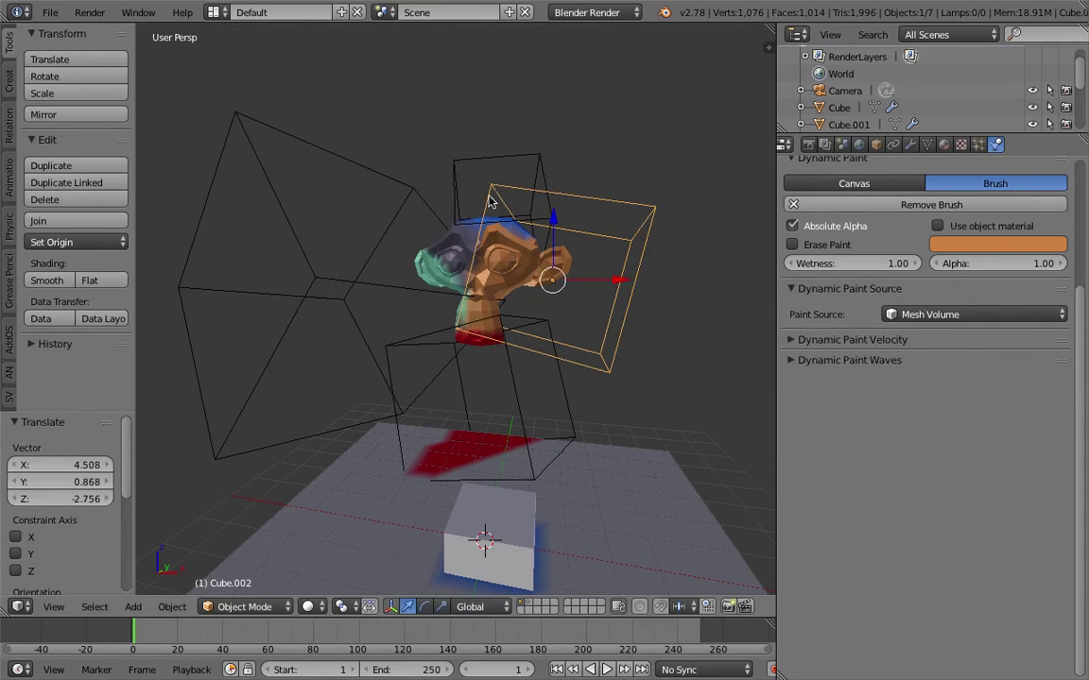
Move the turquoise brush cube toward the monkey head by about X 1.50, Y 0.54, Z 1.51.
left_click(349, 166)
right_click(350, 167)
key("g")
left_click(421, 151)
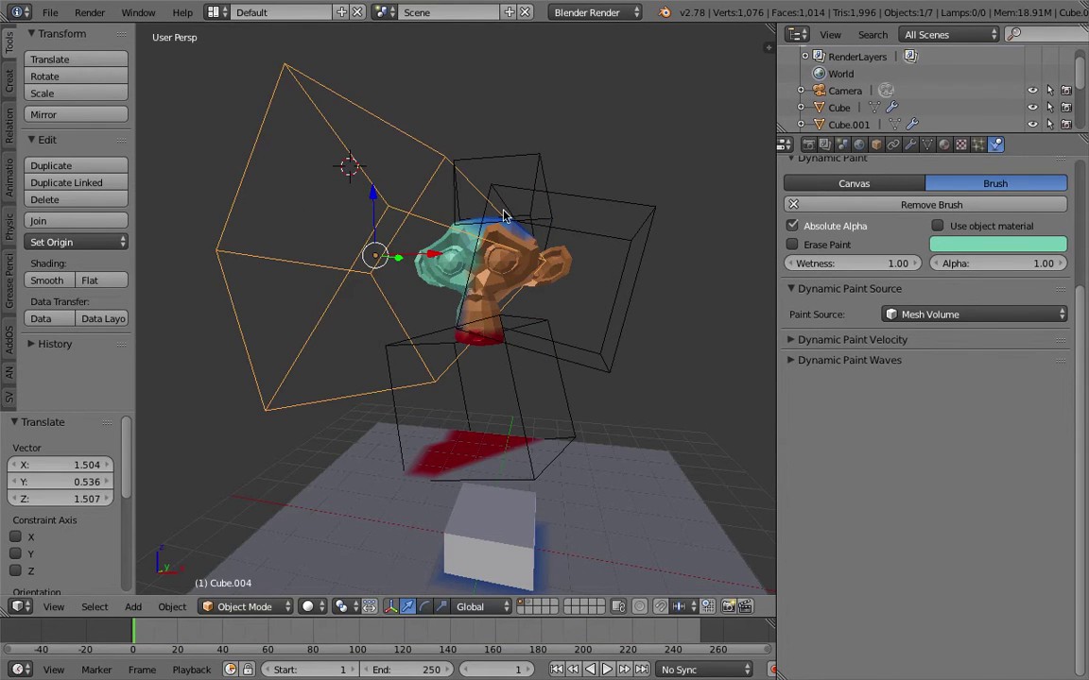
Shrink and freely rotate the turquoise brush cube, moving it about X 0.63, Y 0.13, Z -0.28 closer to the head.
key("s")
left_click(466, 230)
key("r")
key("r")
left_click(490, 292)
key("g")
left_click(504, 300)
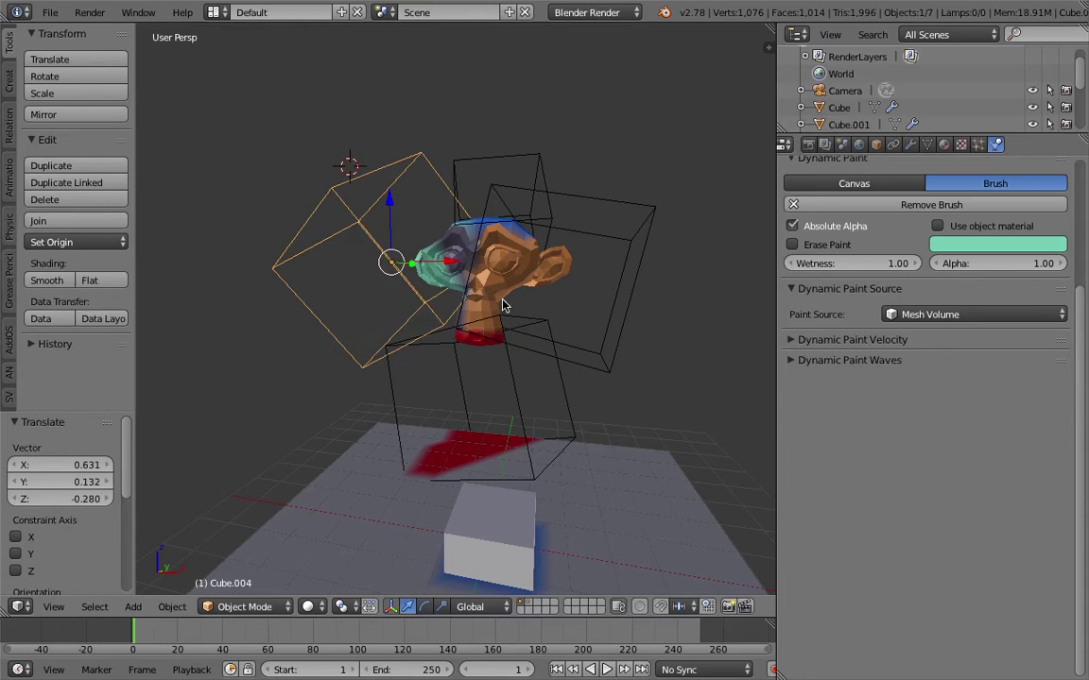
Scale the turquoise brush cube by about 1.26 around the monkey's ear.
scroll(499, 300, "up", 2)
middle_click_drag(499, 300, 529, 286)
middle_click_drag(463, 229, 451, 222)
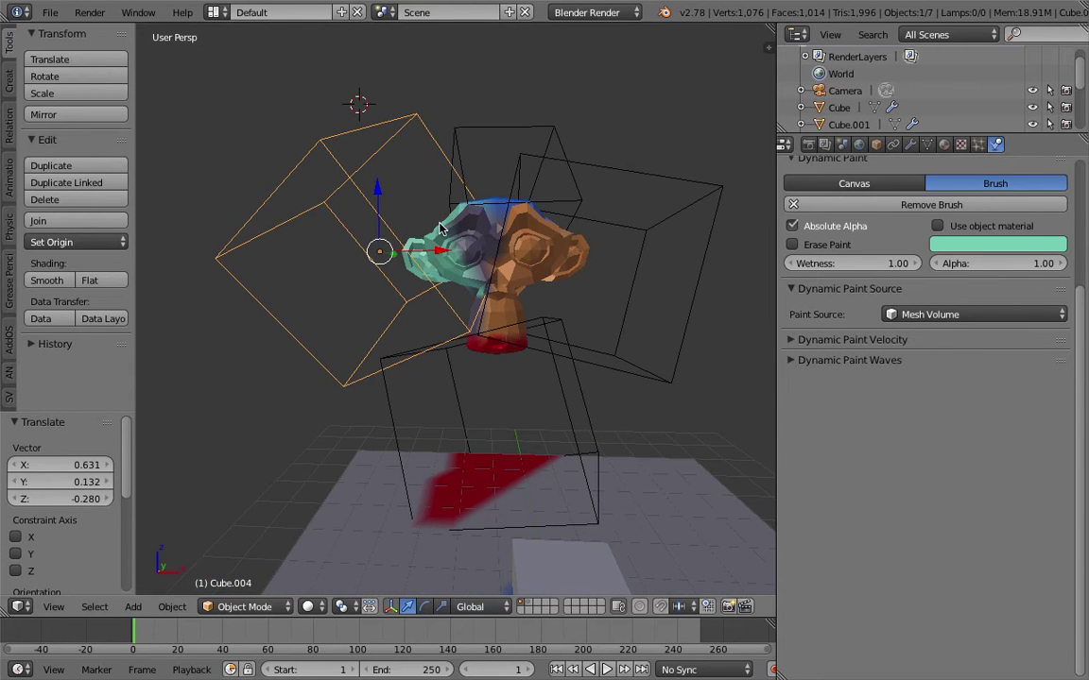
key("s")
left_click(580, 302)
middle_click_drag(580, 303, 516, 289)
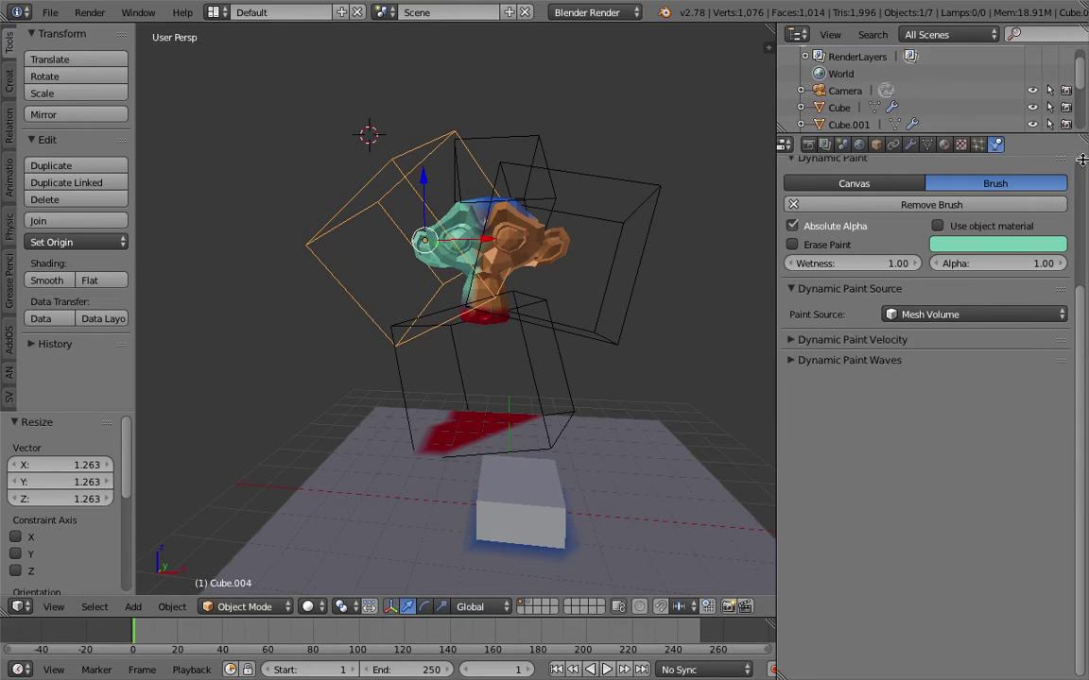
Split the properties area, turn its lower part into a text editor and create a new text block.
left_click_drag(1084, 142, 1078, 445)
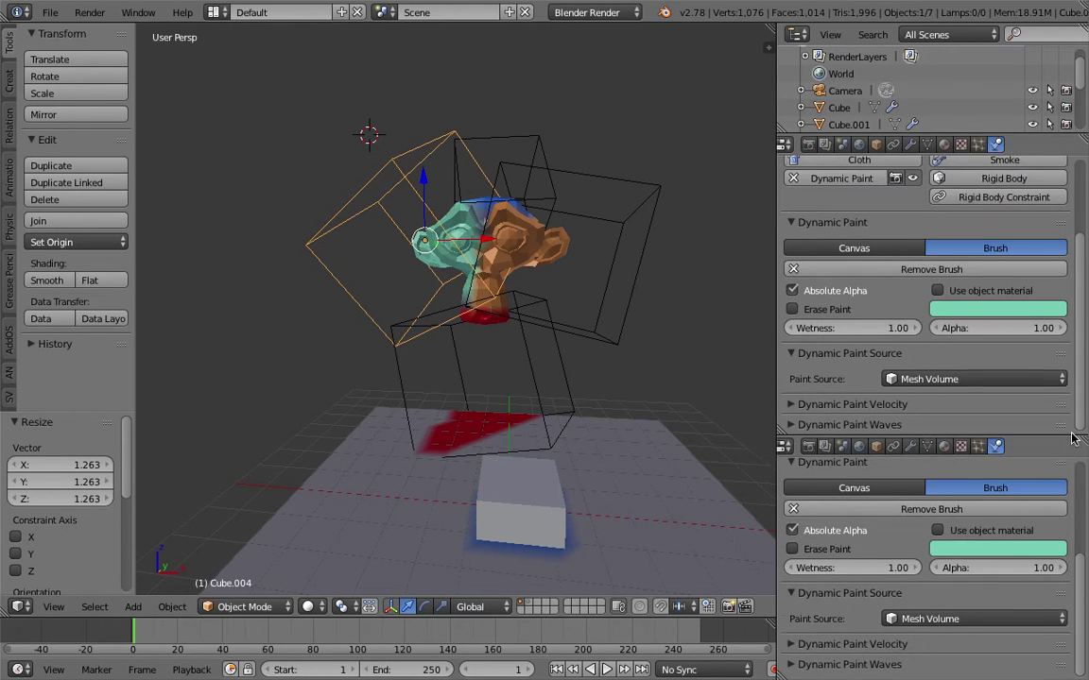
left_click(792, 445)
left_click(810, 259)
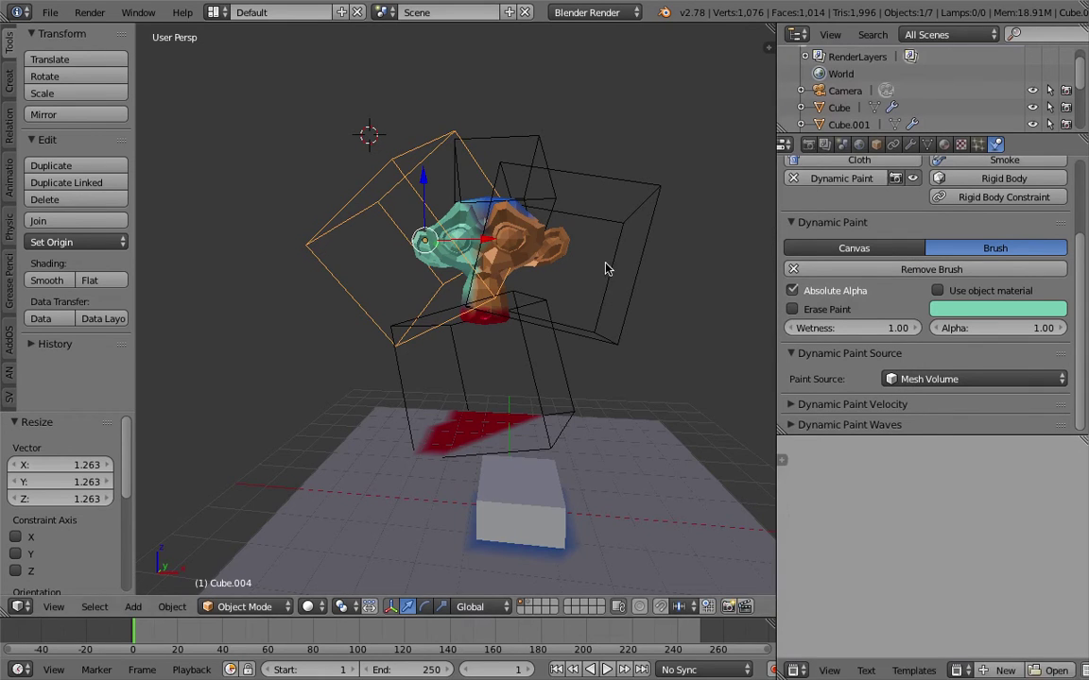
key("ctrl+n")
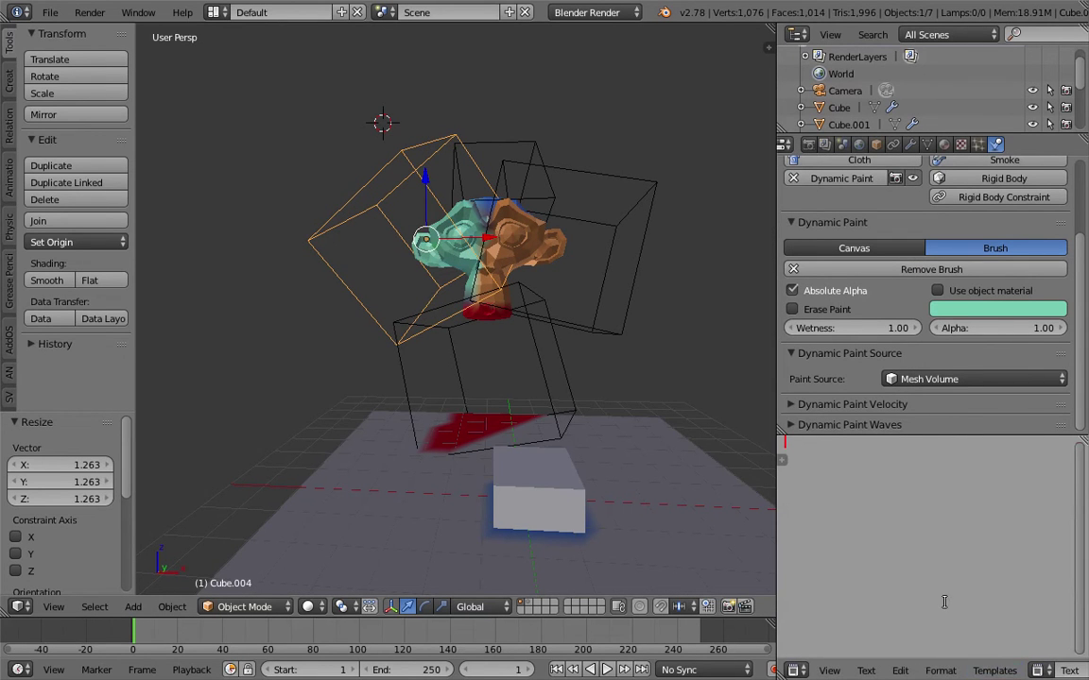
Write "DYNAMIC PAINT IS AWESOME", "Brush and Canvas in any SHAPE 3D / 2D" and "Resolution dependant when painting vertices unless you are using UV".
type("DYNAMIC ")
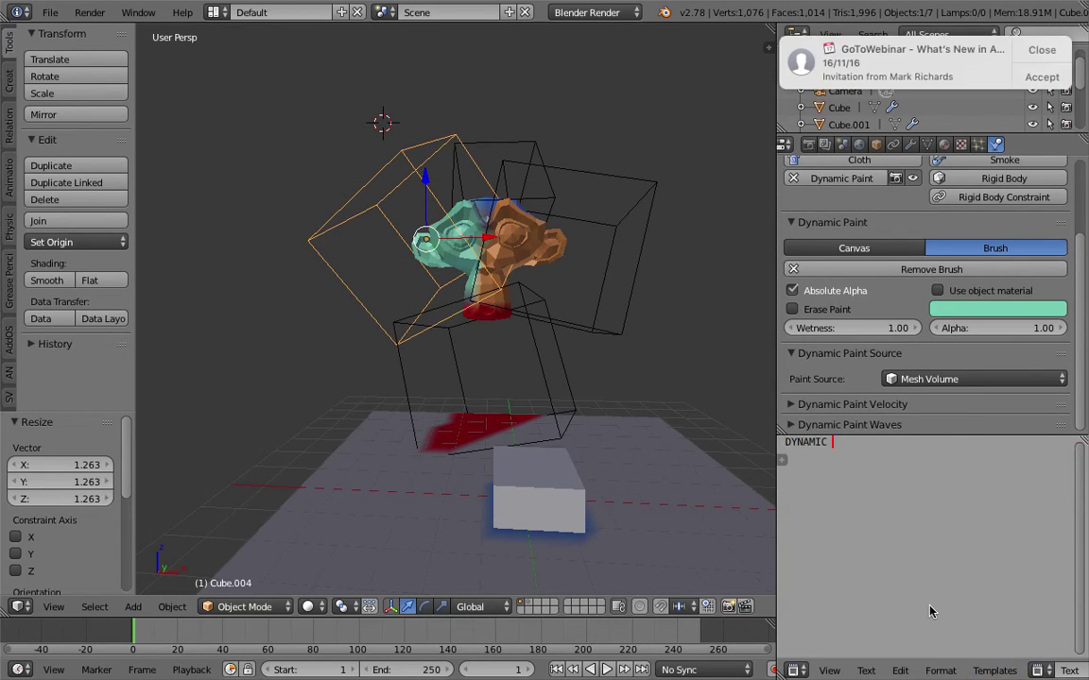
type("PAINT IS AWESOME")
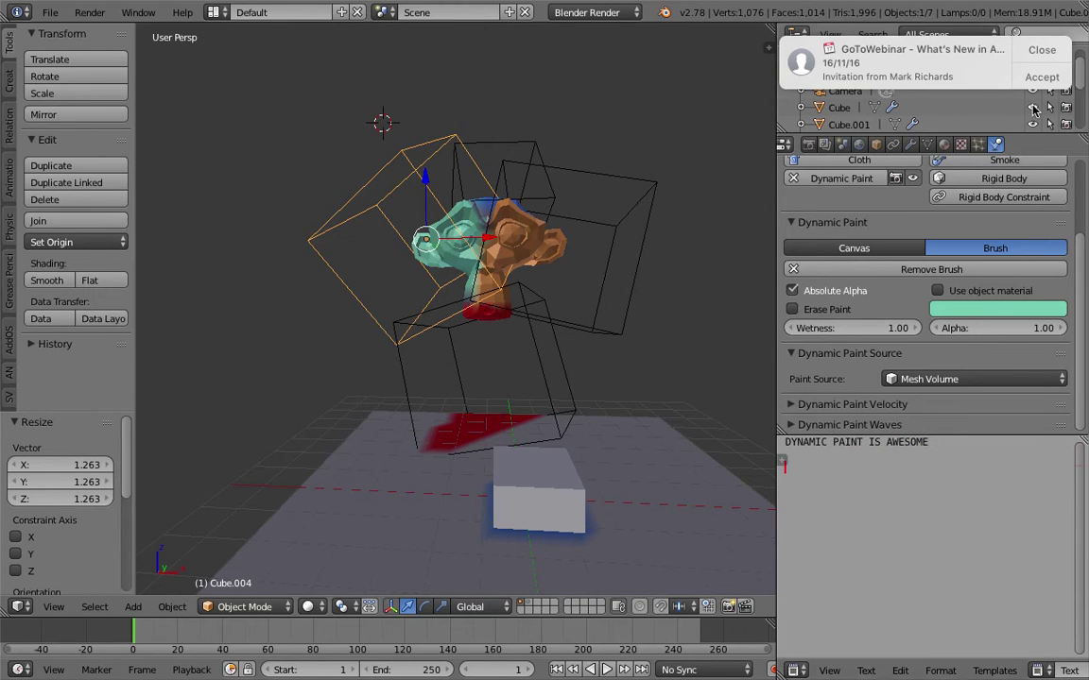
left_click(1041, 51)
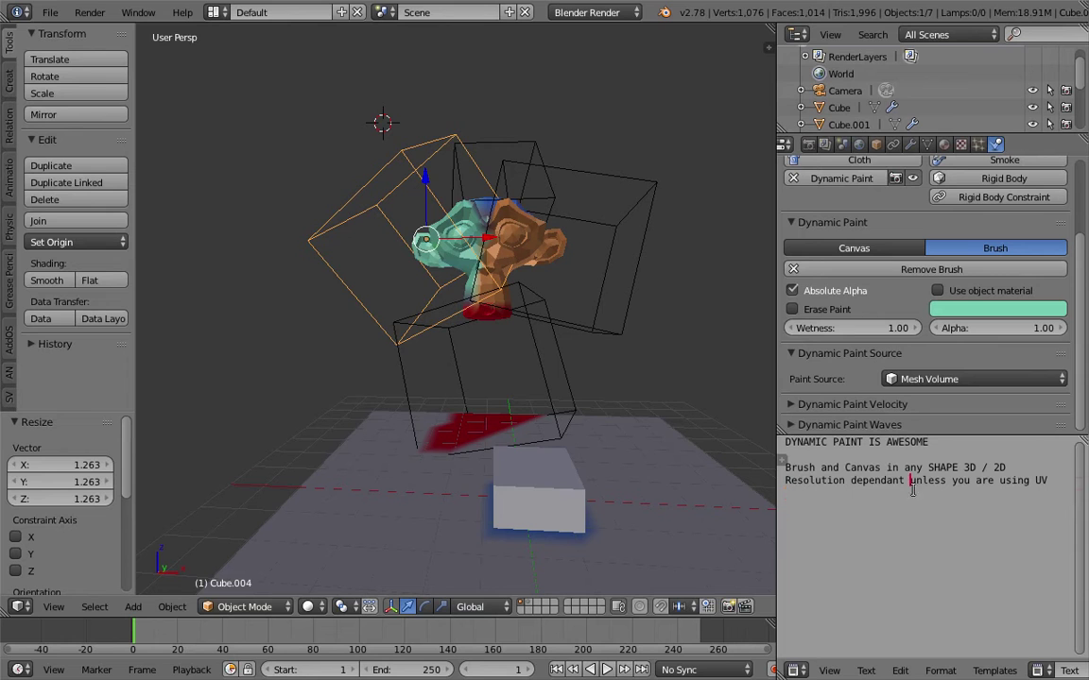
type("when painting vertices")
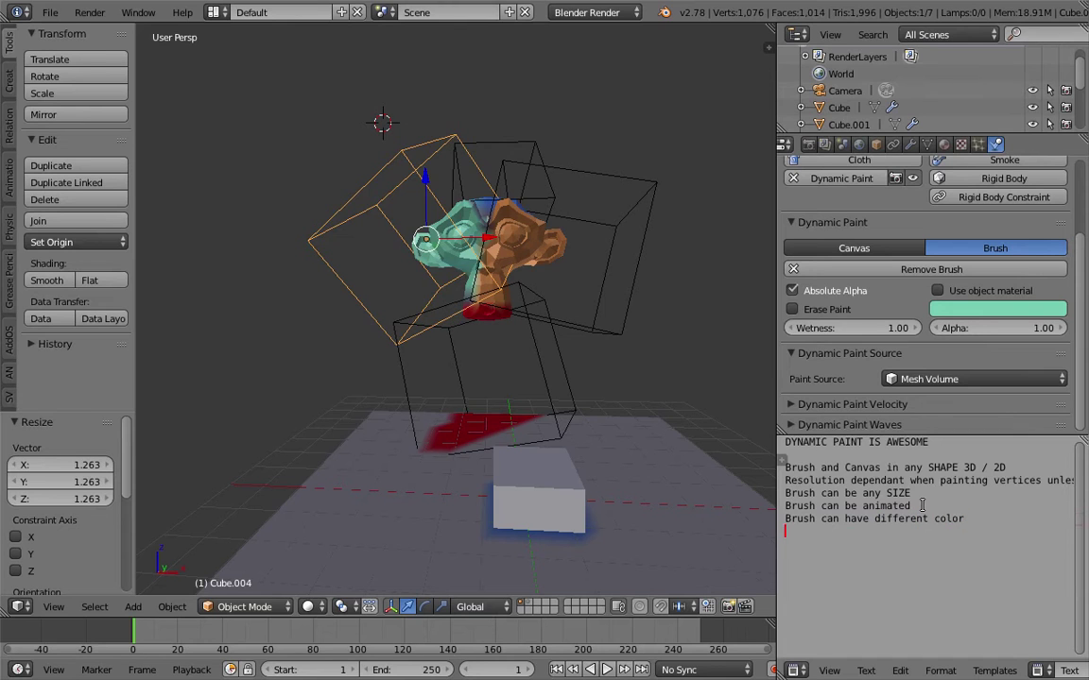
Add the lines "Brush can be any SIZE", "Brush can be animated", "Brush can have different color", "Multiple Brush is supported", "Texture supported" and "Particles".
type("Brush is supporte")
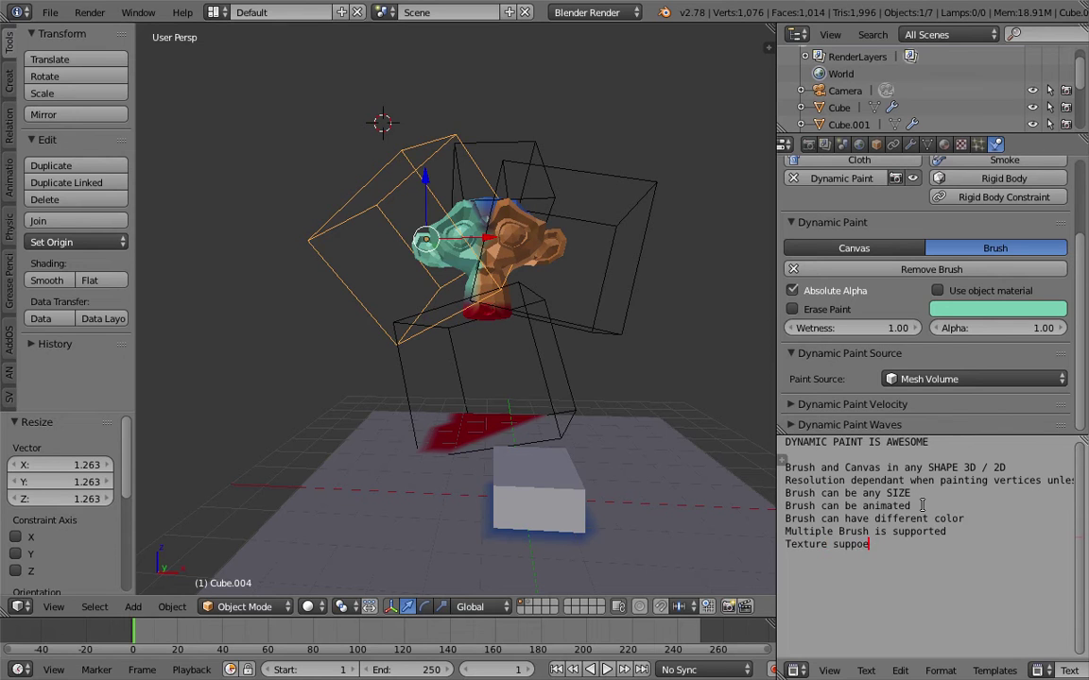
type("d")
key("Return")
type("Particles")
key("Return")
key("Return")
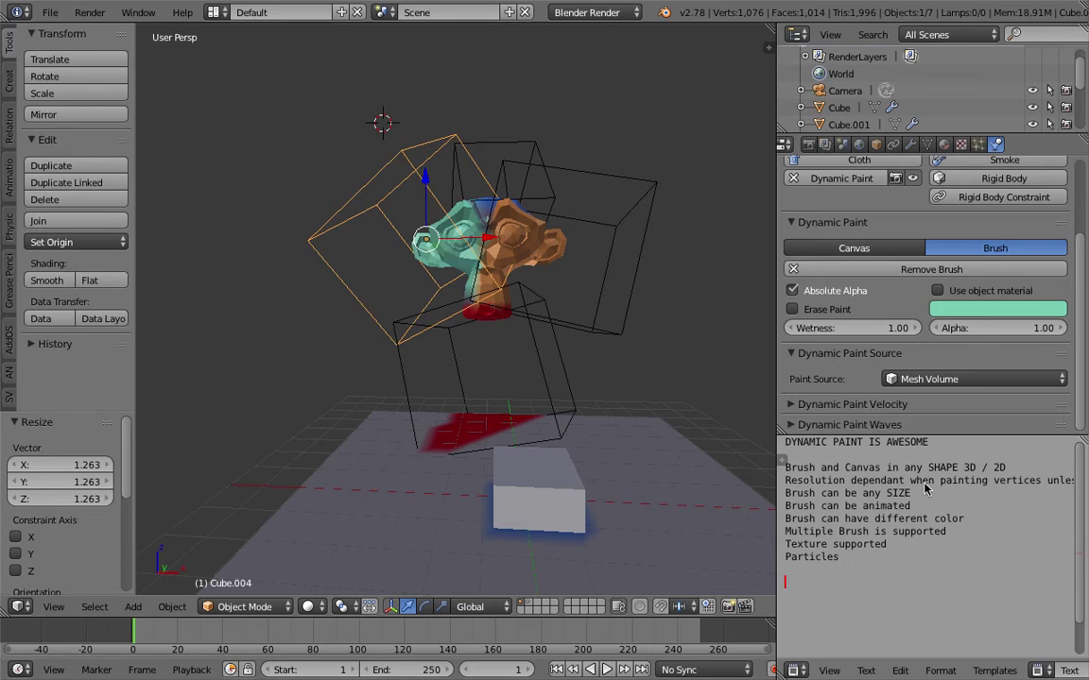
Widen the text editor and save the scene to the Desktop as the next numbered version, 002, of ansv_dynamicpaint_intermediate.
left_click_drag(778, 311, 716, 311)
left_click(815, 567)
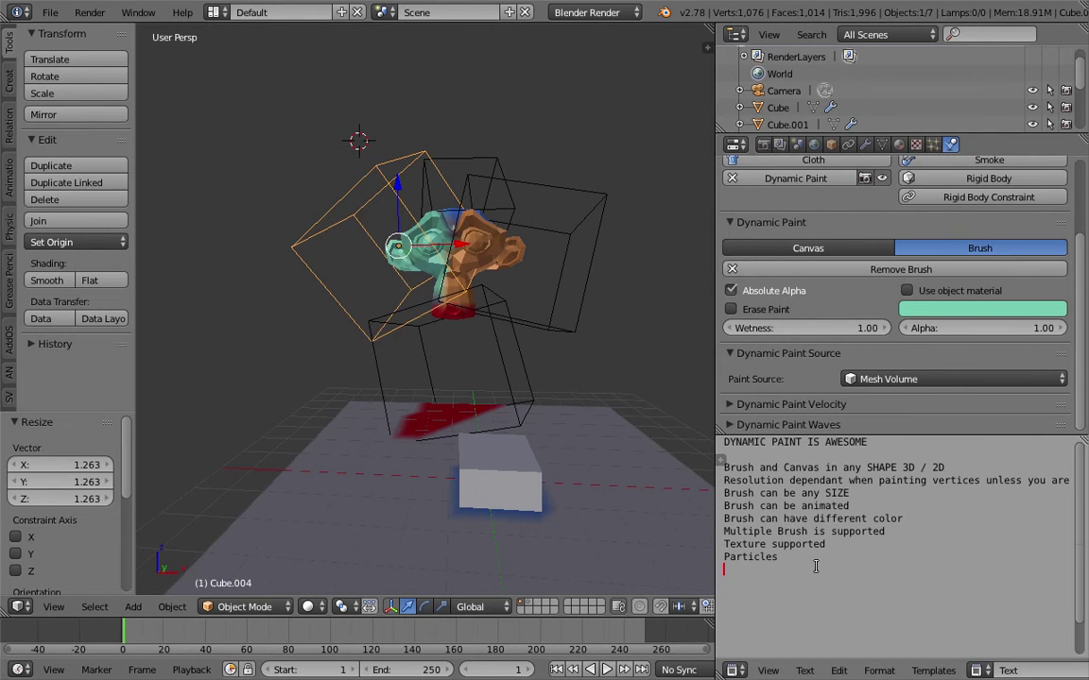
left_click(52, 13)
left_click(57, 156)
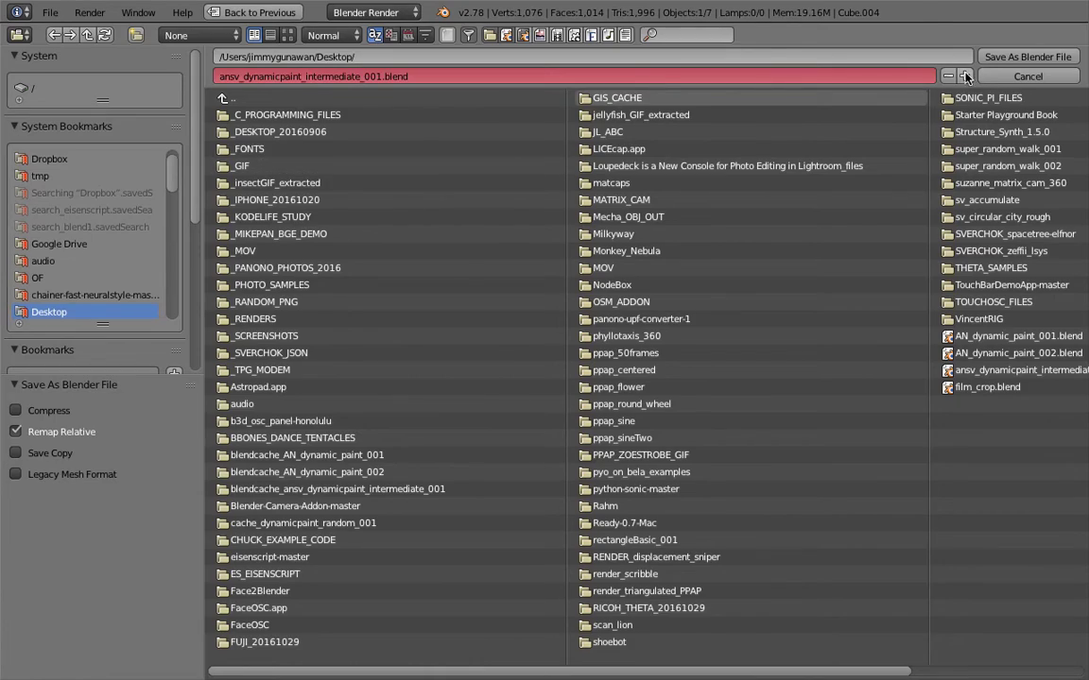
key("Return")
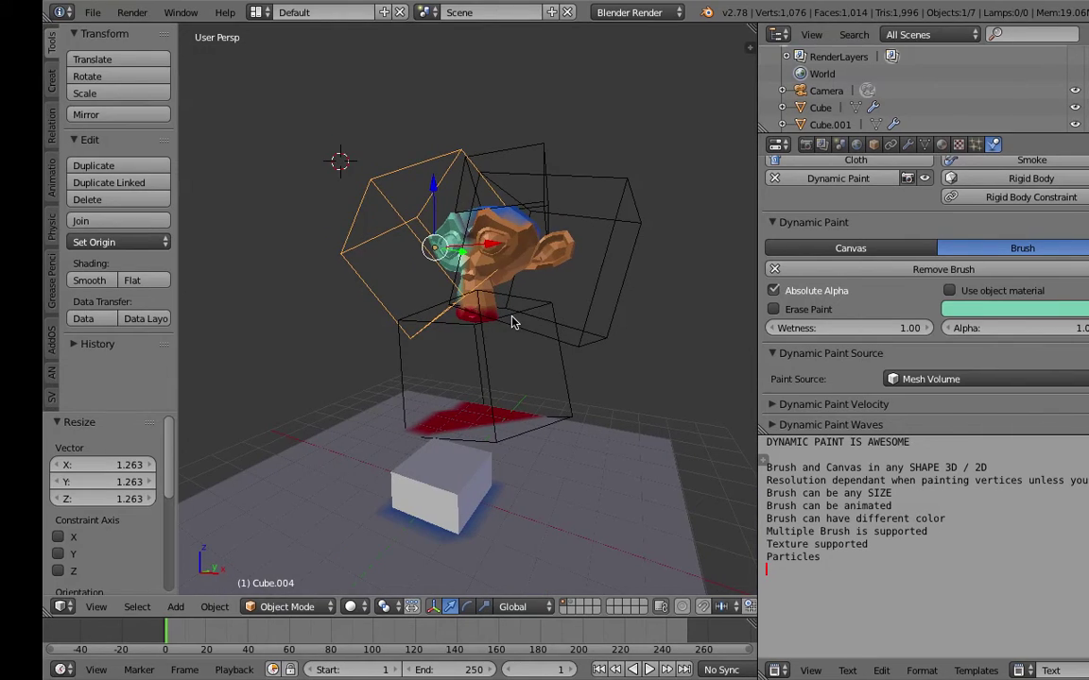
Switch to Finder, open the cache_dynamicpaint_random_001 folder on the Desktop and preview paintmap0001.png.
key("ctrl+Left")
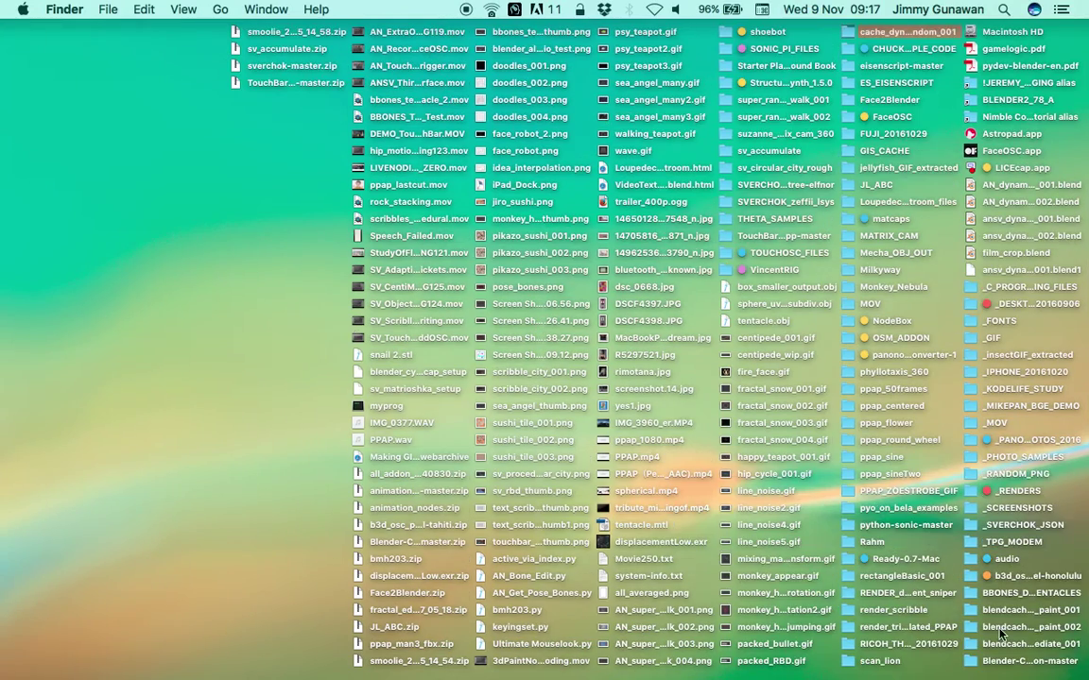
left_click(879, 83)
double_click(879, 36)
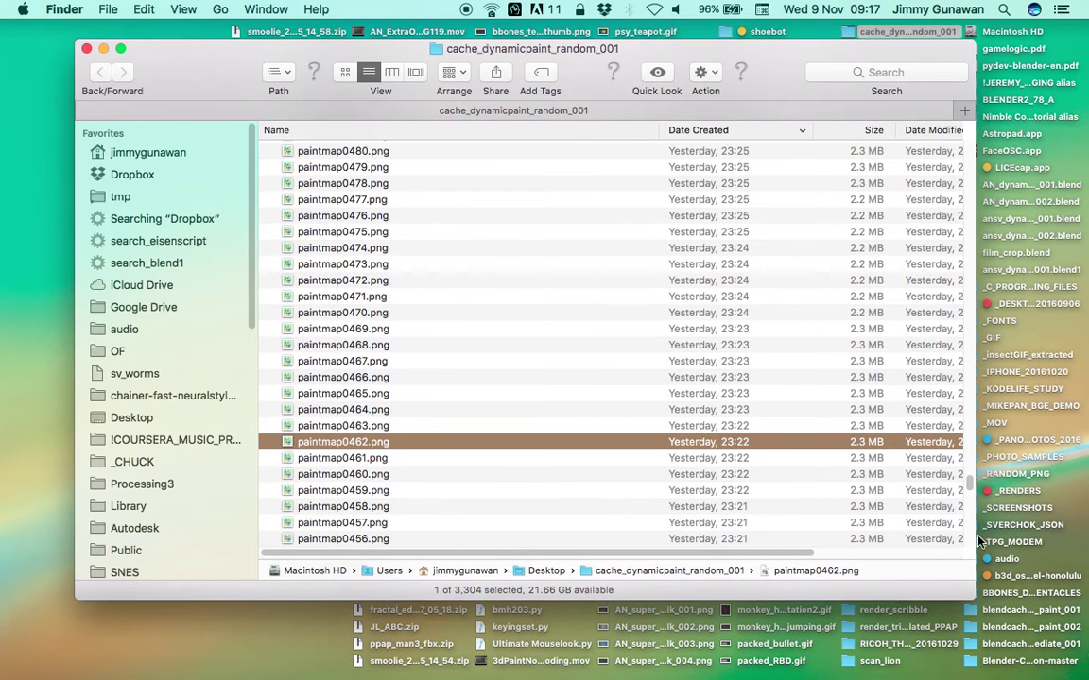
scroll(969, 496, "down", 20)
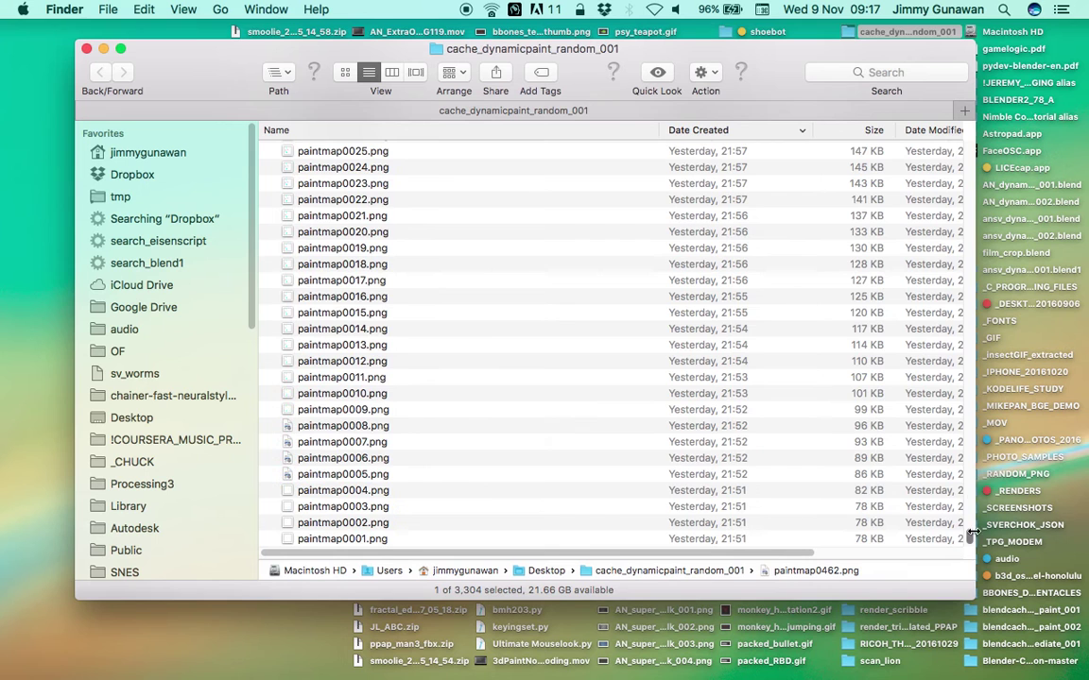
left_click(647, 490)
left_click(633, 524)
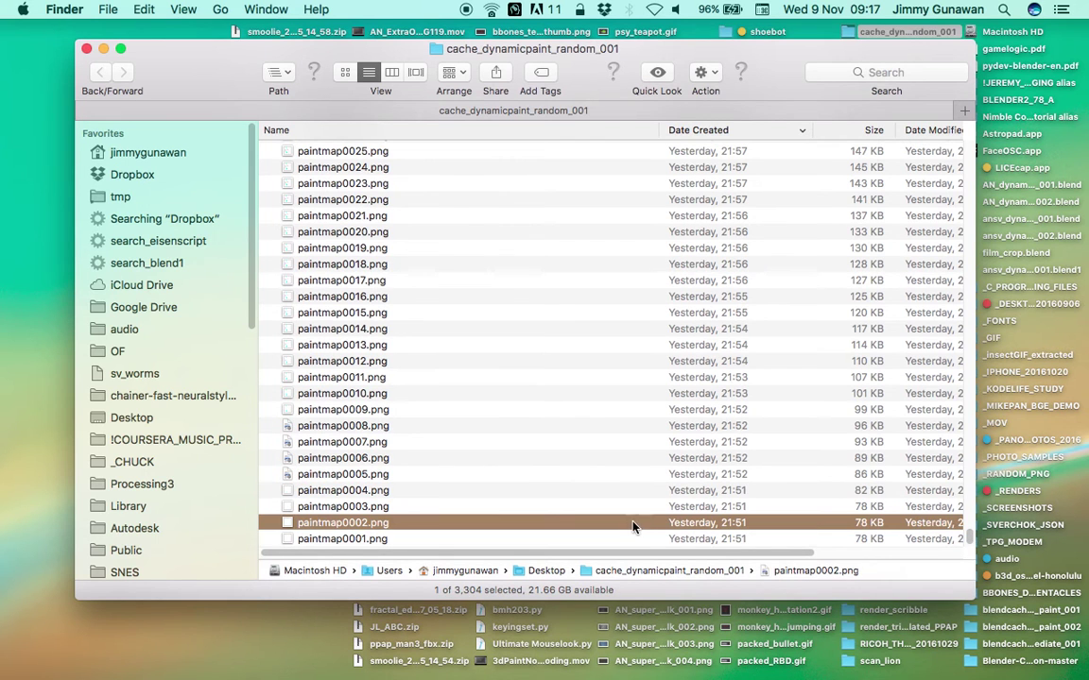
left_click(636, 539)
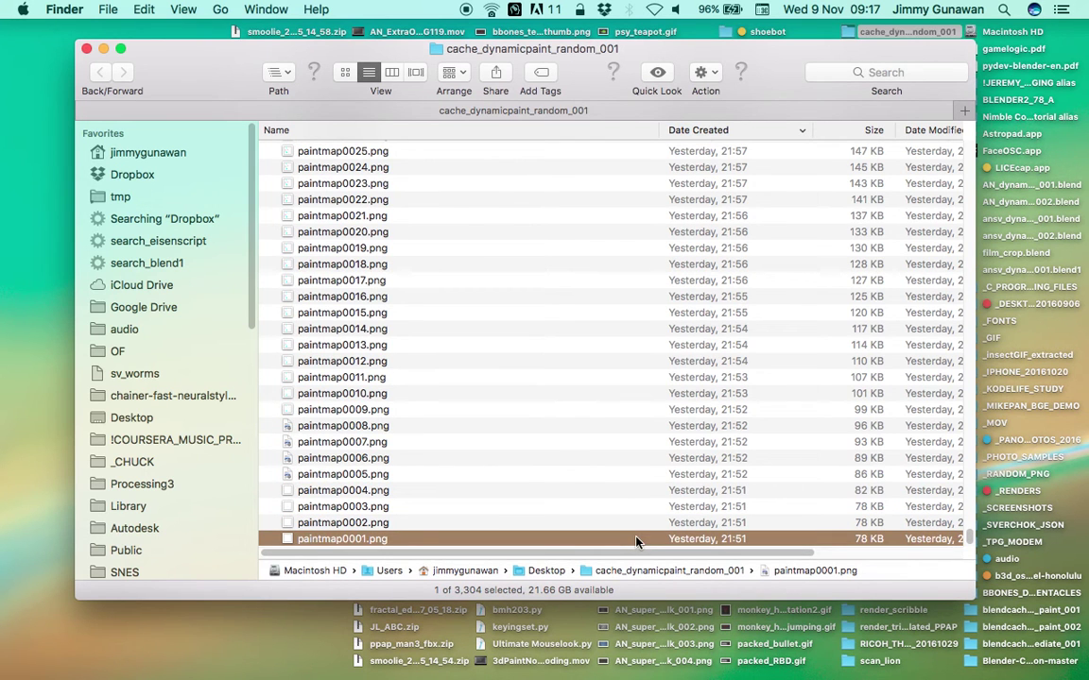
key("space")
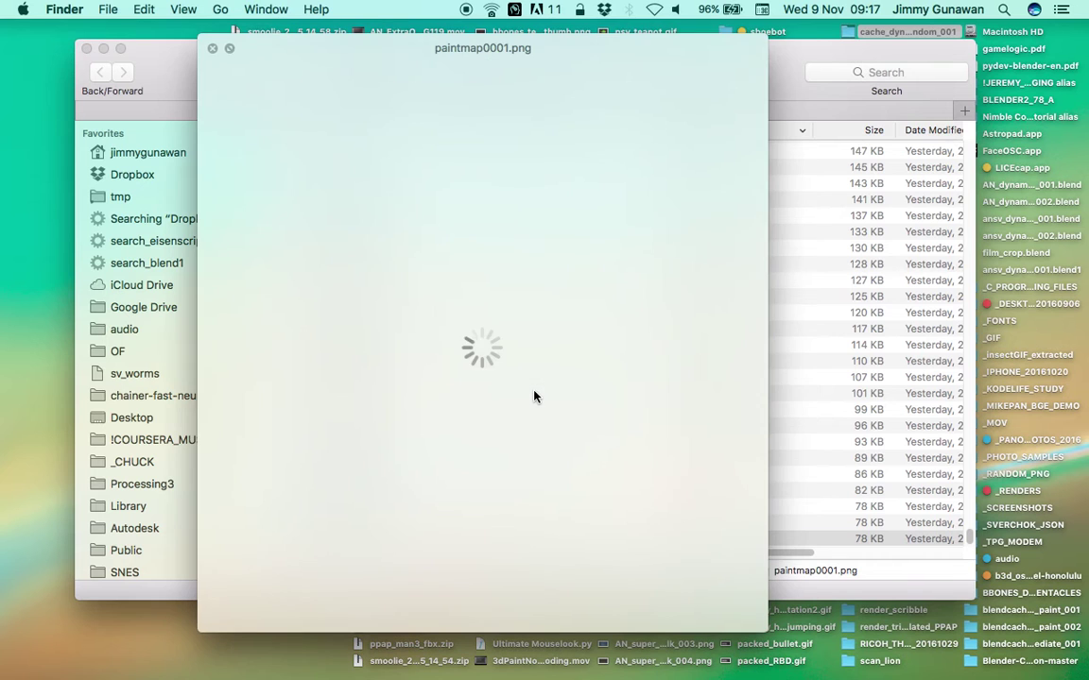
left_click(212, 48)
Preview paintmap0026.png in the cache folder.
scroll(467, 311, "up", 4)
left_click(462, 310)
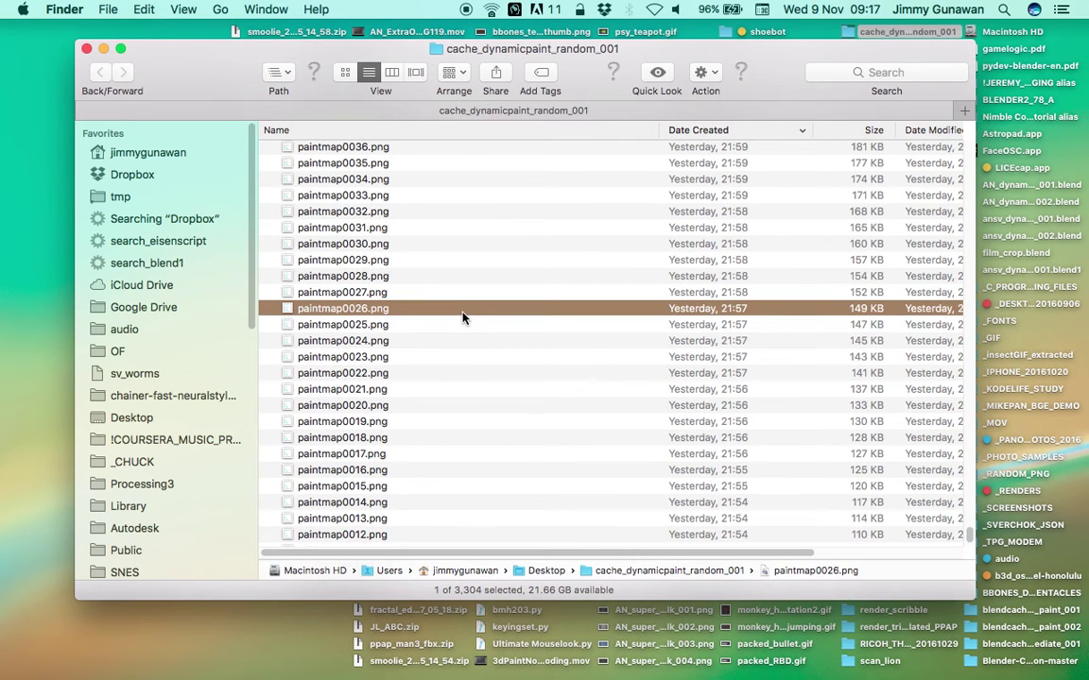
key("space")
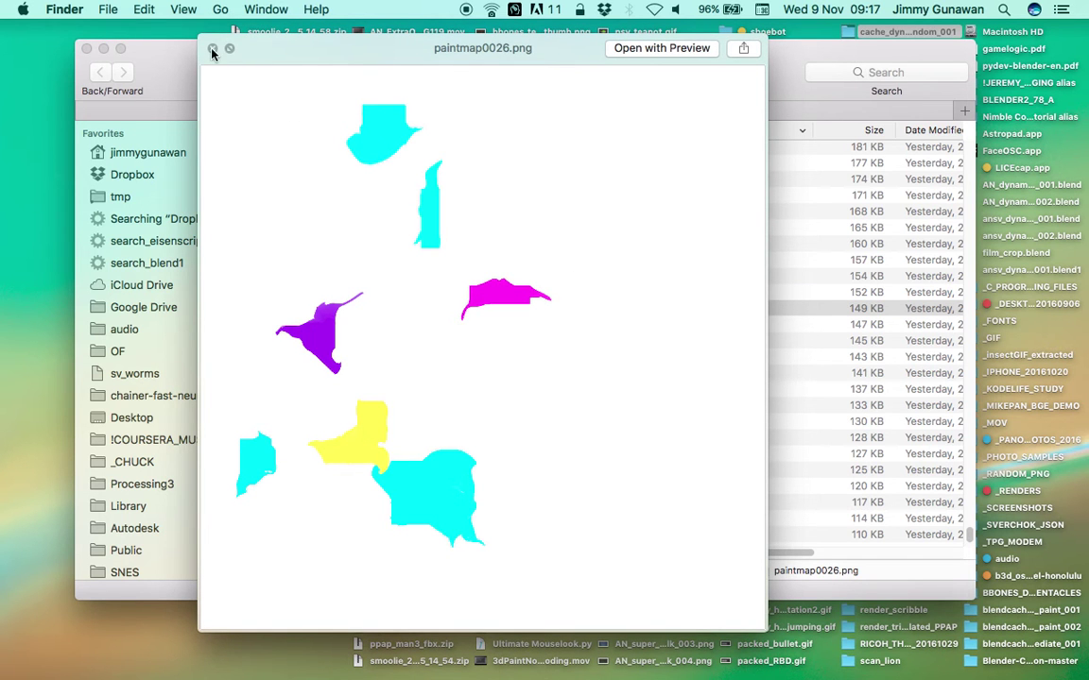
Switch back to Blender and add a line noting that force works with Dynamic Paint.
key("ctrl+Right")
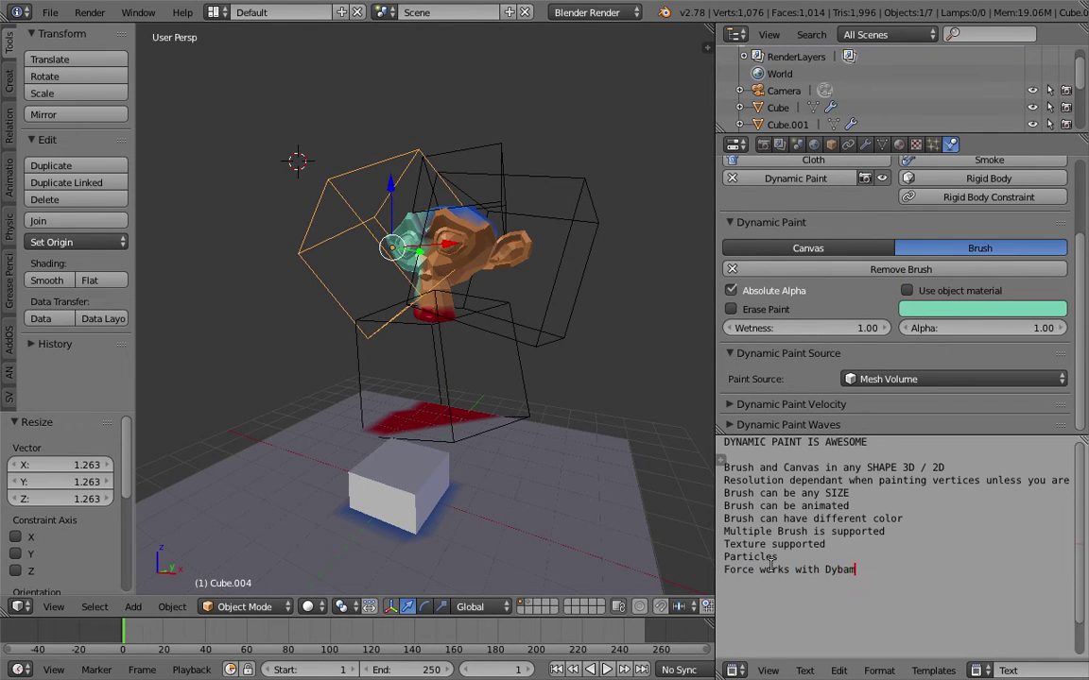
type("Paint Dynami")
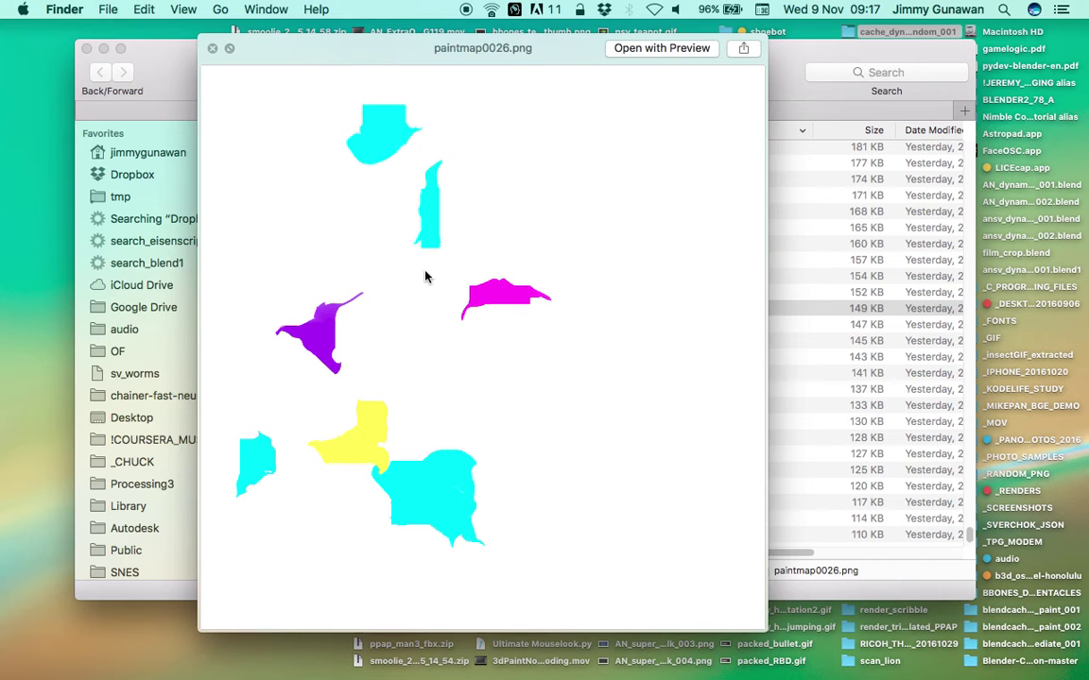
In Finder, close the preview of paintmap0026.png and preview paintmap0093.png in the same cache folder.
left_click(213, 49)
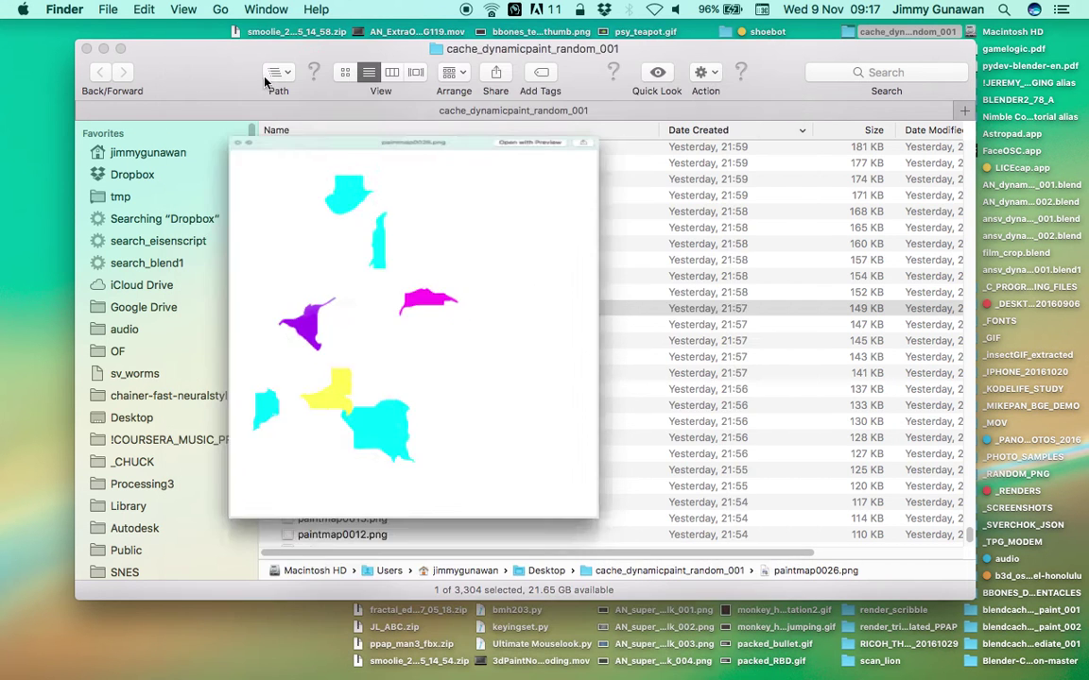
scroll(535, 321, "up", 1)
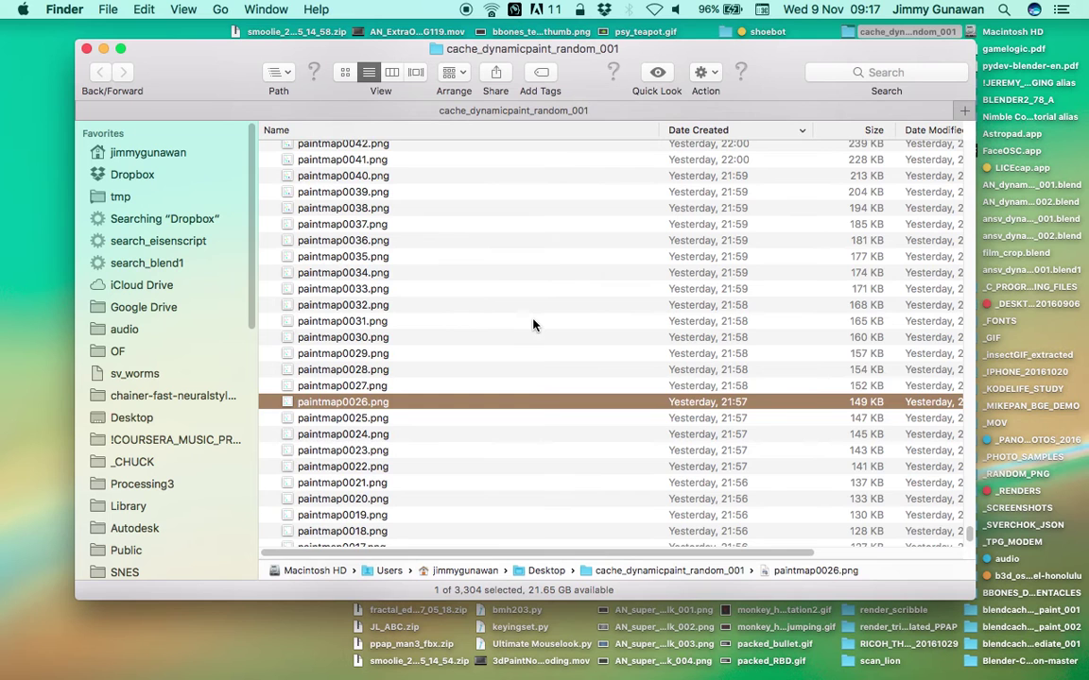
scroll(482, 303, "up", 10)
left_click(462, 295)
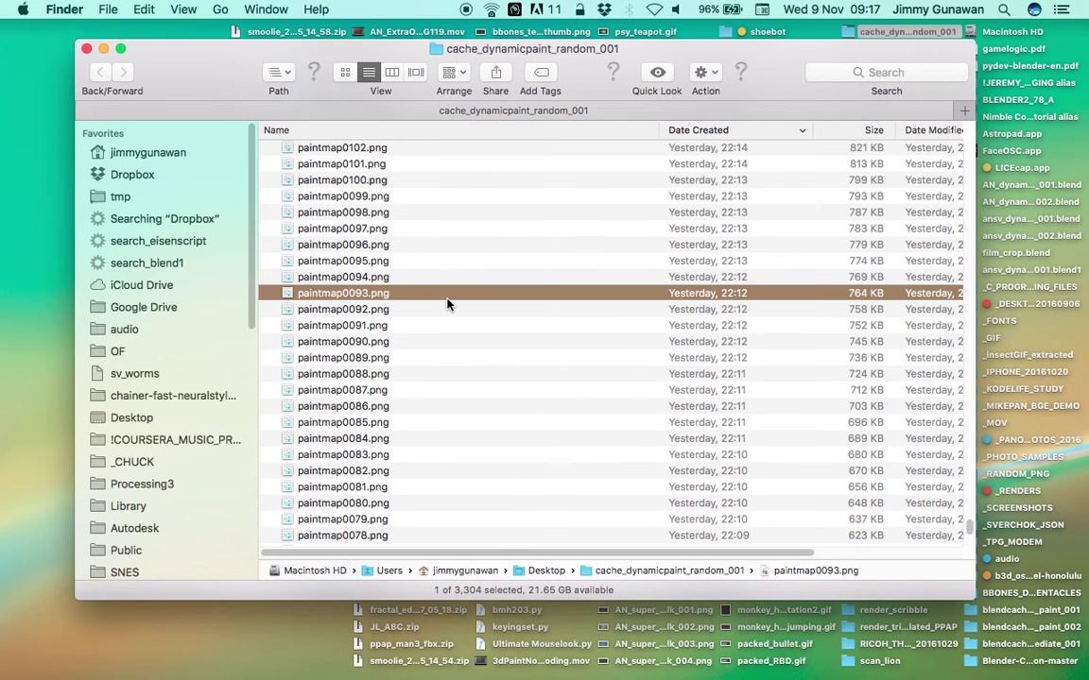
key("space")
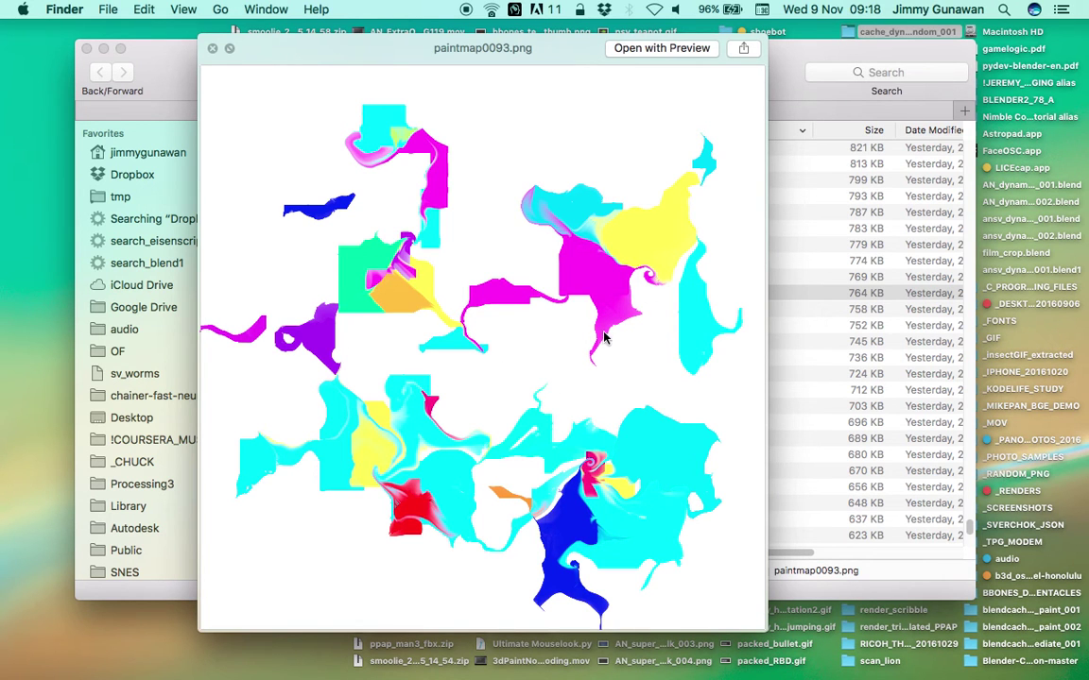
left_click(213, 48)
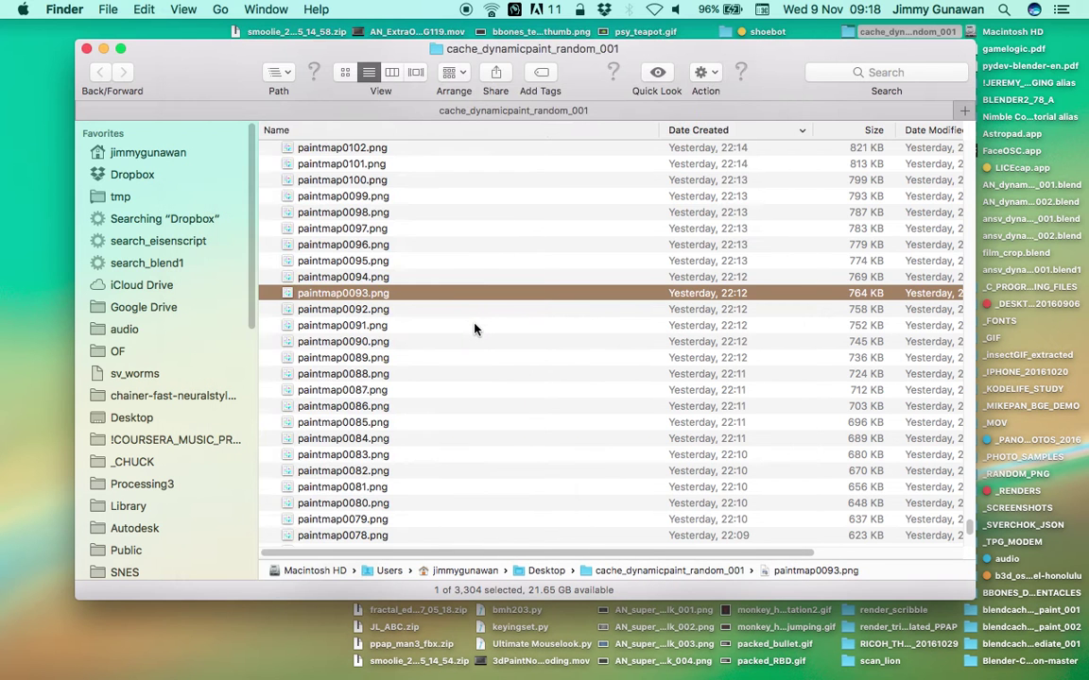
Browse further along the cached image sequence and preview paintmap0545.png.
scroll(453, 284, "up", 5)
left_click(451, 274)
scroll(406, 255, "up", 5)
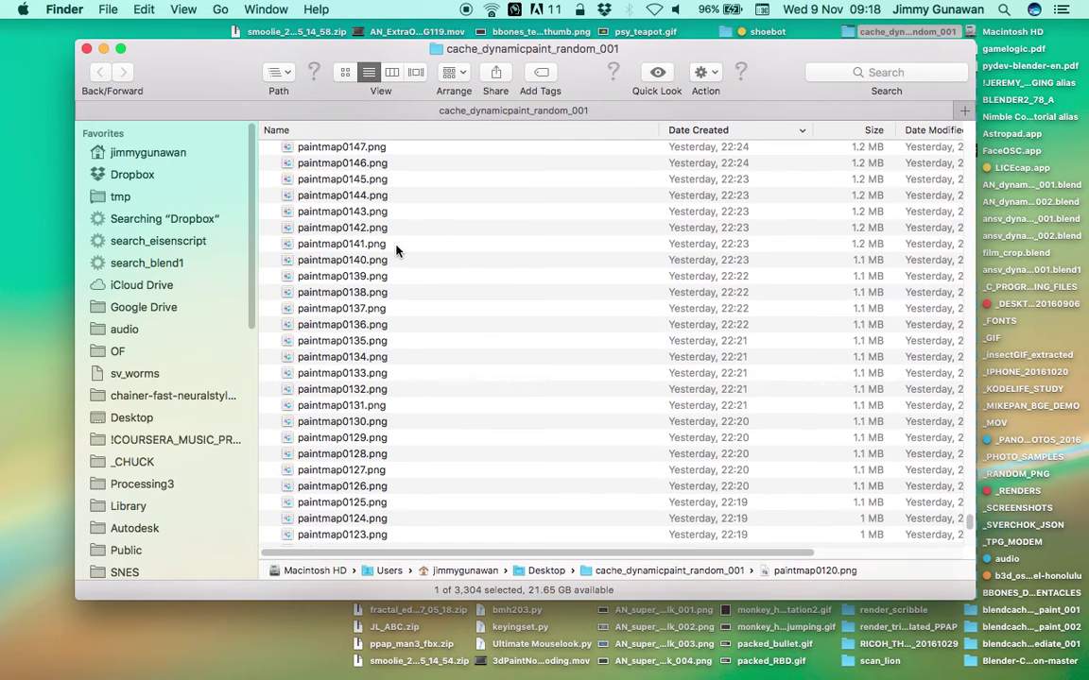
scroll(397, 250, "up", 5)
left_click(397, 248)
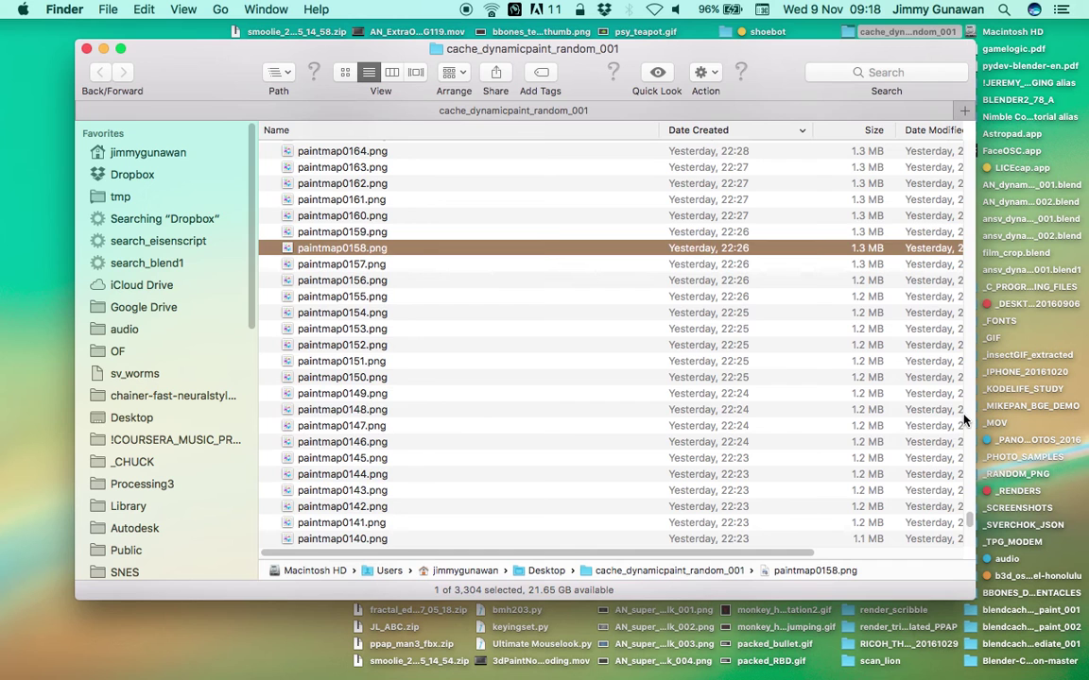
scroll(966, 419, "up", 10)
scroll(967, 511, "up", 15)
scroll(967, 506, "up", 6)
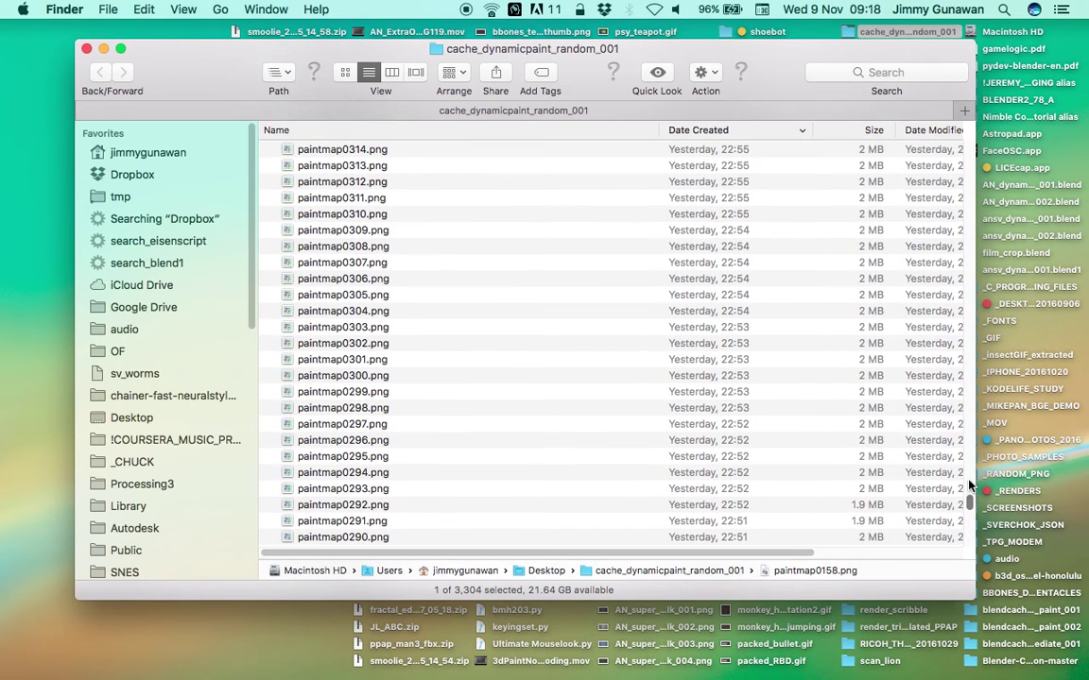
scroll(472, 269, "up", 20)
scroll(473, 269, "up", 10)
left_click(473, 268)
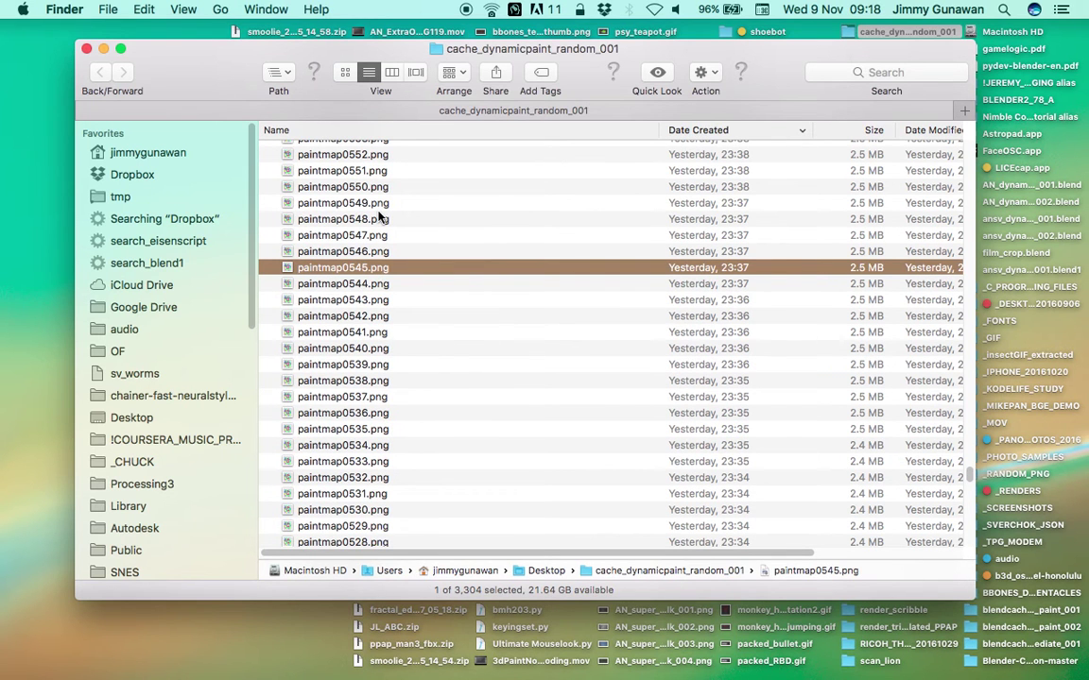
key("space")
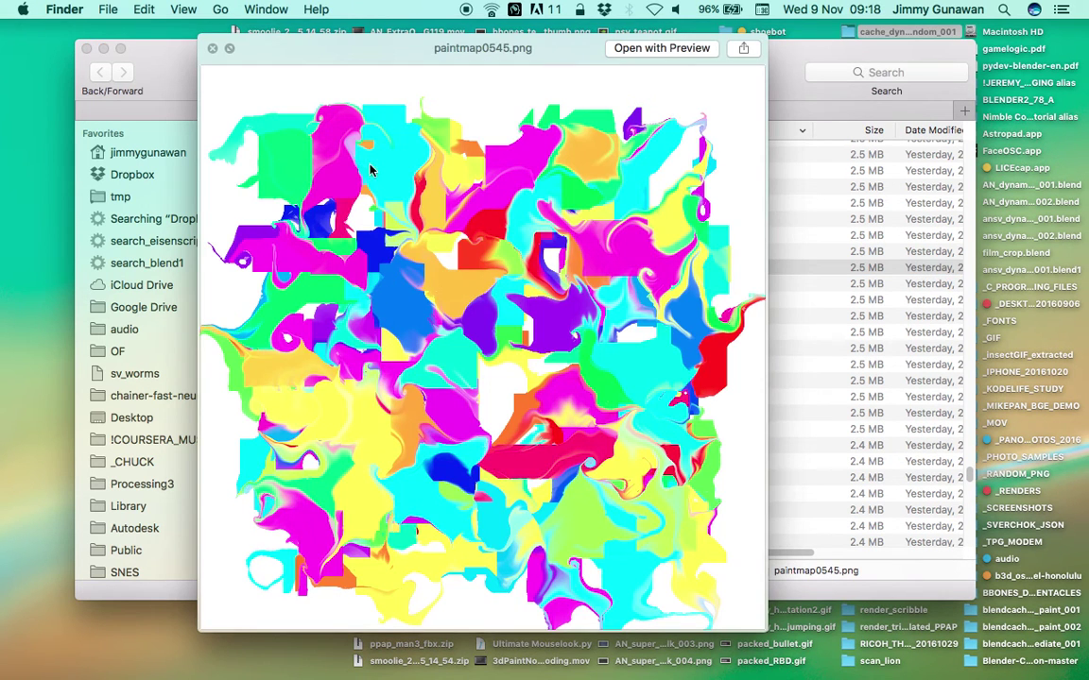
left_click(214, 50)
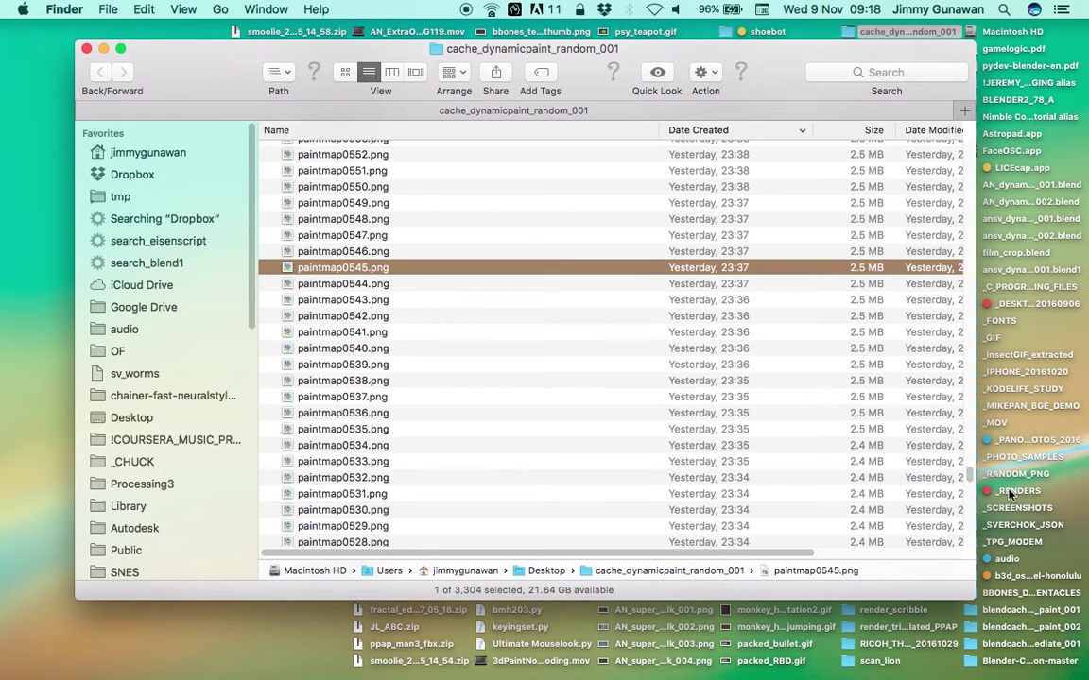
Browse further along the cached image sequence and preview paintmap1750.png and paintmap2665.png.
scroll(970, 459, "up", 3)
scroll(971, 440, "up", 20)
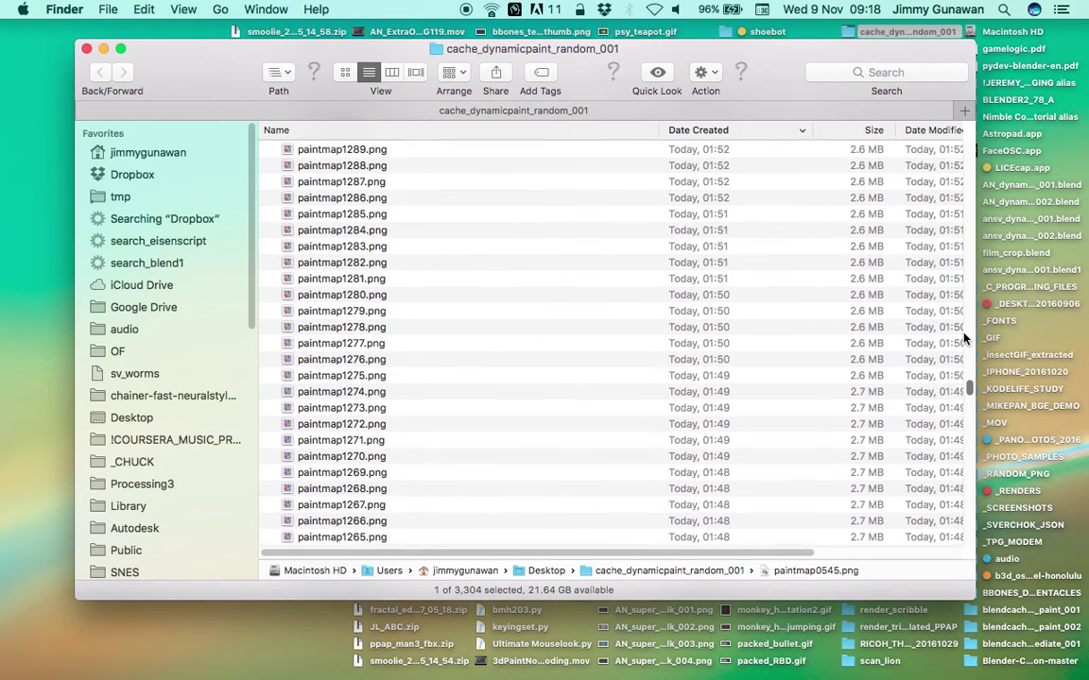
scroll(964, 335, "up", 20)
scroll(737, 302, "up", 5)
left_click(702, 286)
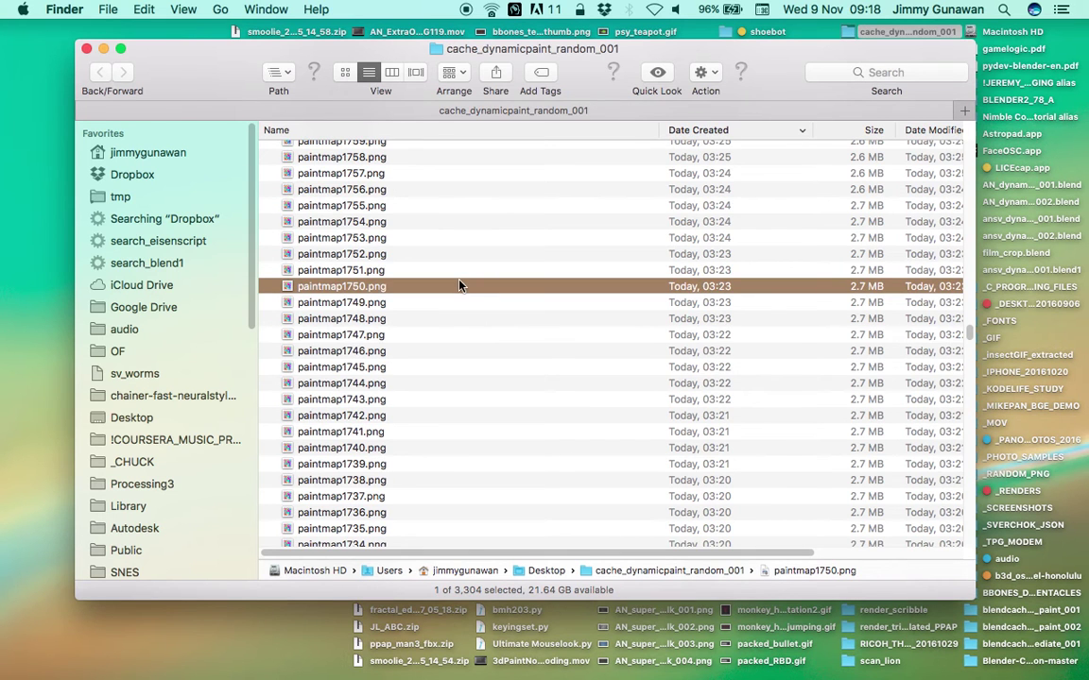
key("space")
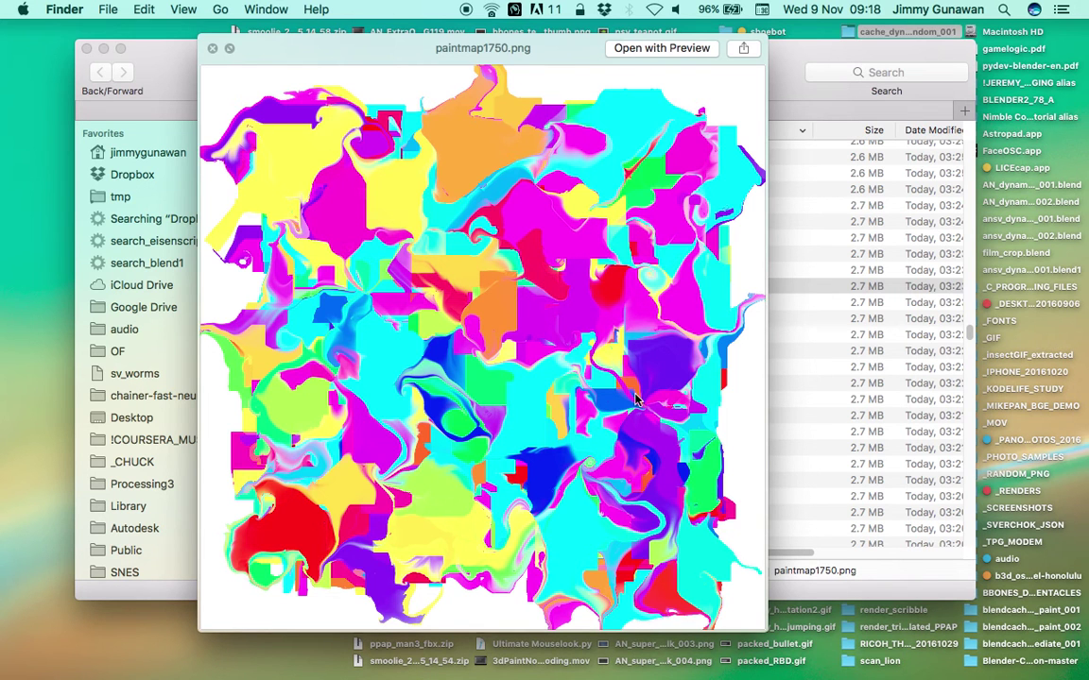
left_click(212, 48)
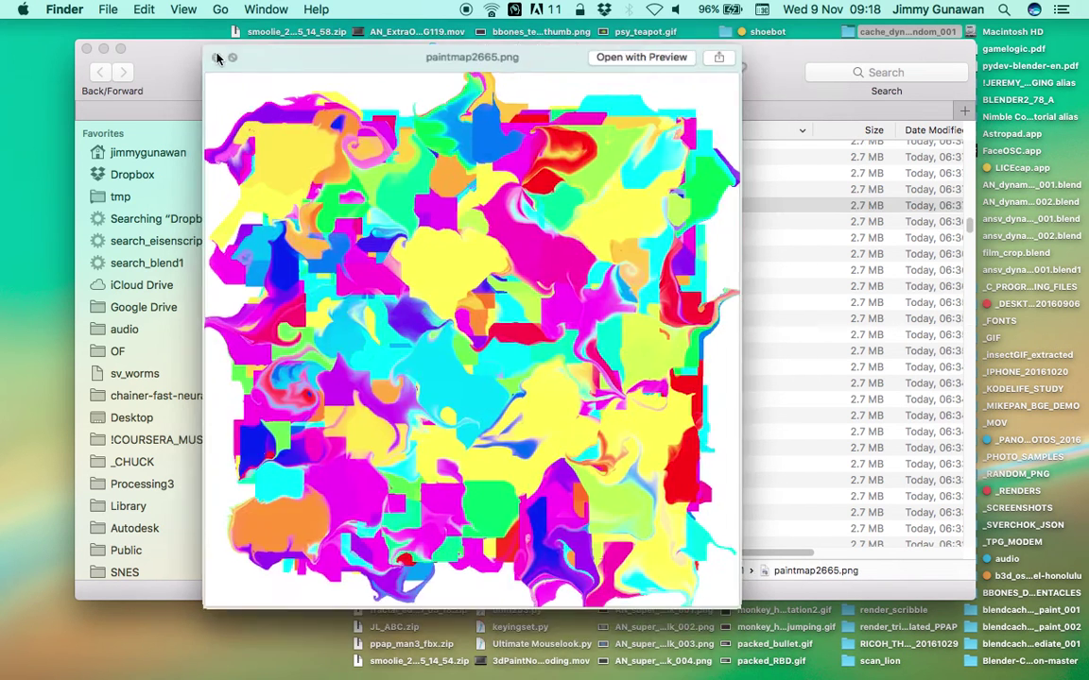
left_click(216, 58)
Switch back to Blender and save the scene over the existing file.
key("ctrl+Right")
scroll(425, 295, "down", 6)
scroll(646, 292, "up", 4)
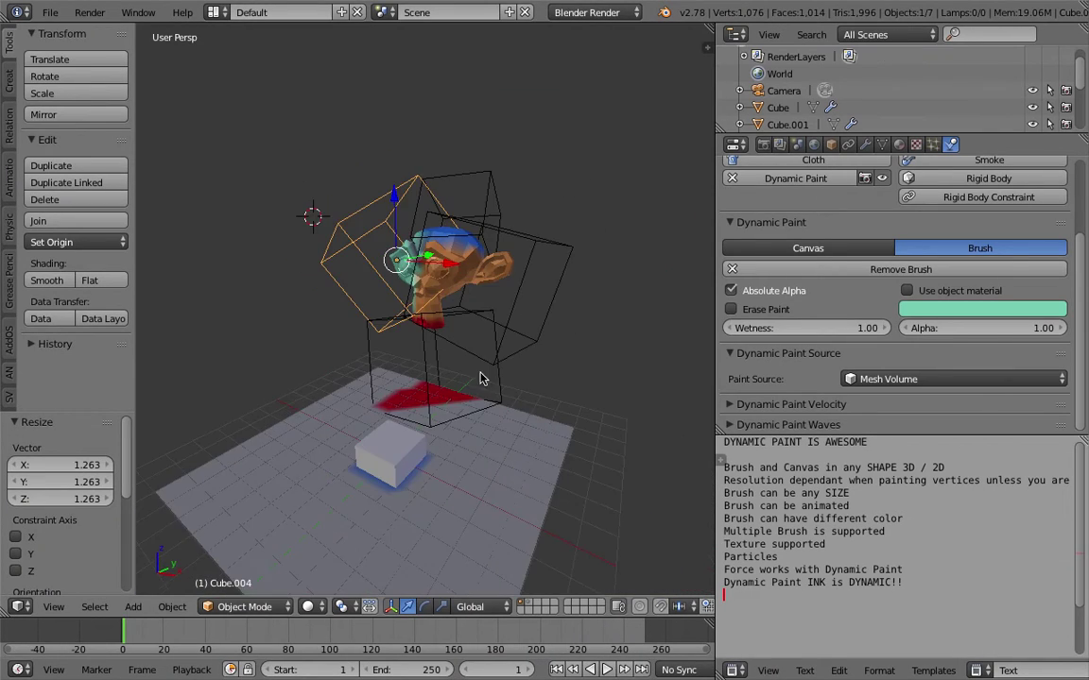
key("ctrl+s")
left_click(693, 274)
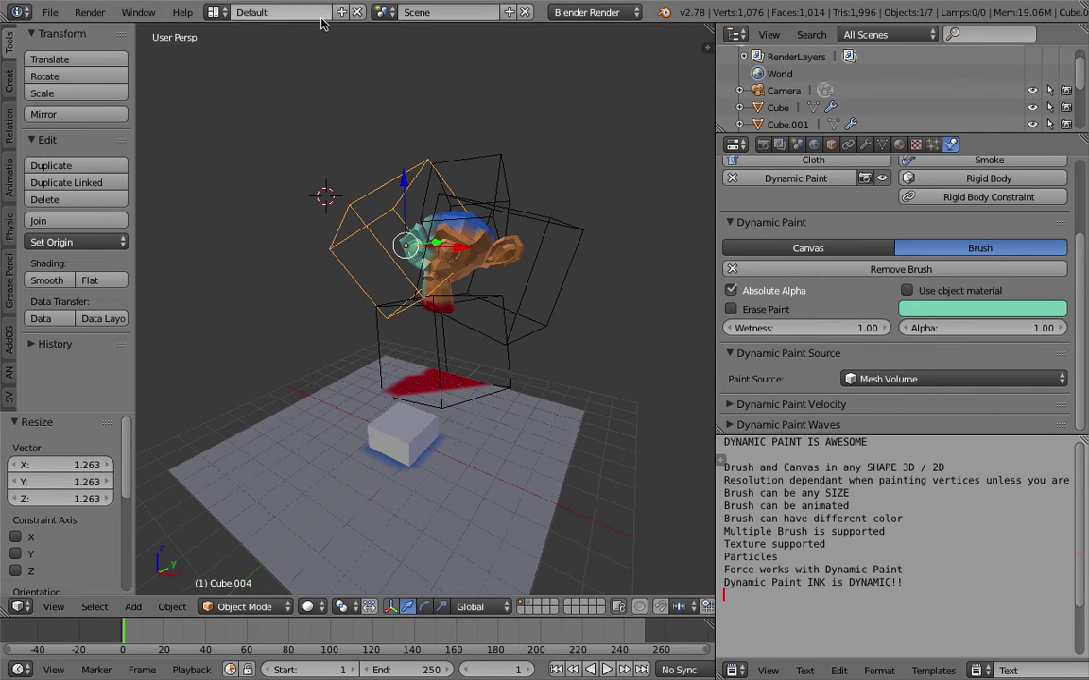
Switch to the Compositing layout and replace its image editor with a text editor showing the existing Text notes.
left_click(215, 13)
left_click(241, 71)
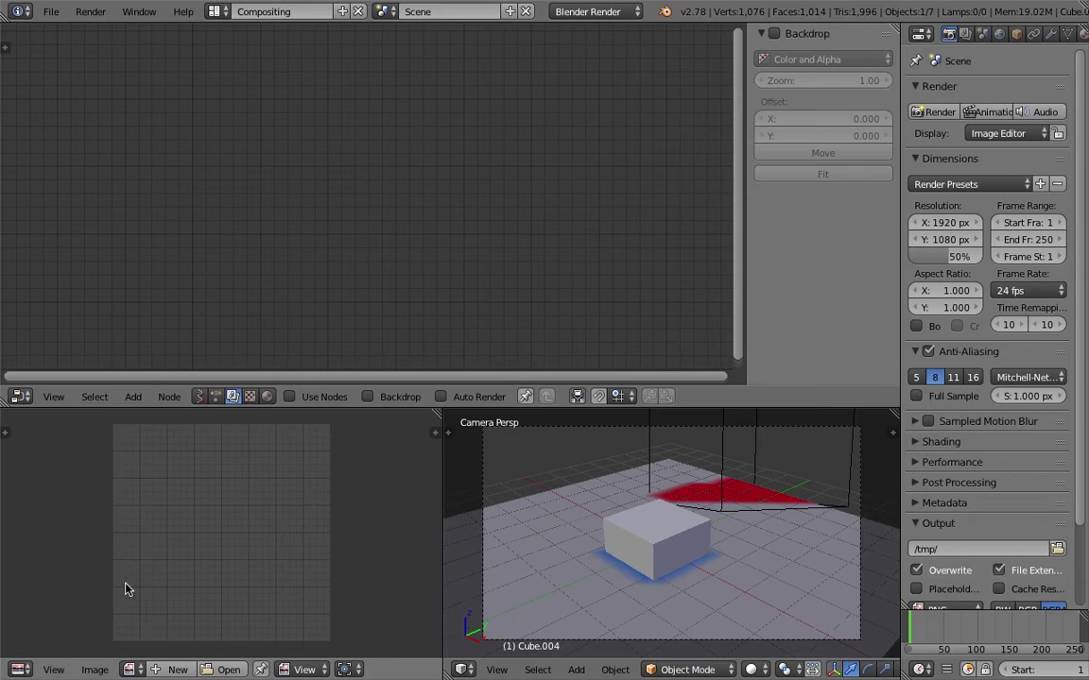
left_click(19, 669)
left_click(56, 432)
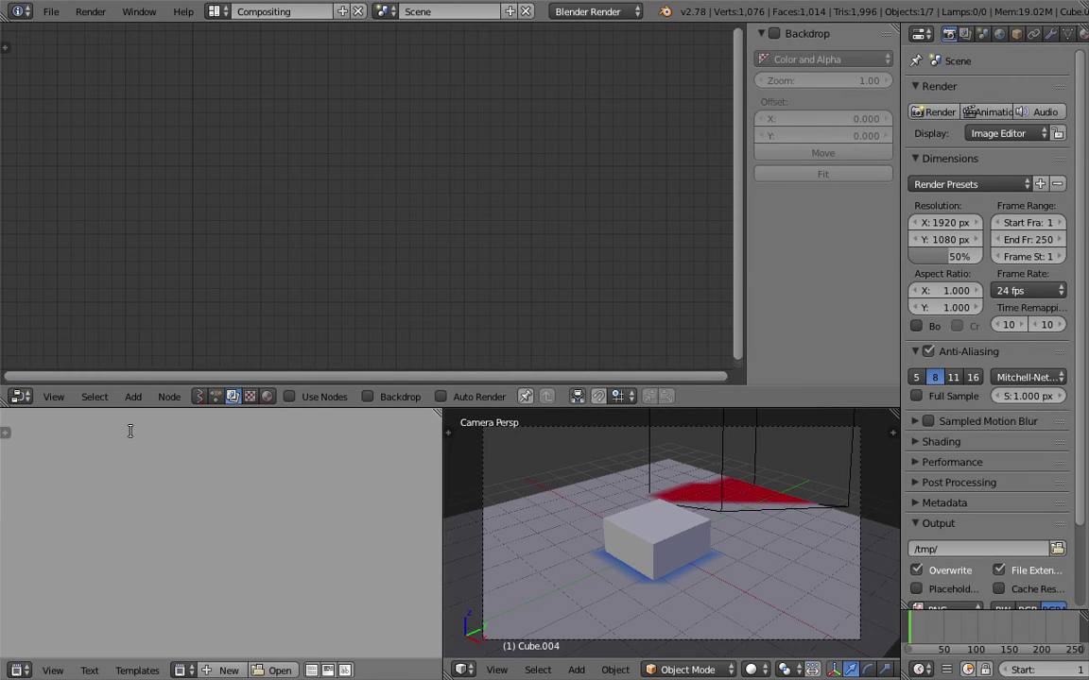
left_click(181, 670)
left_click(189, 459)
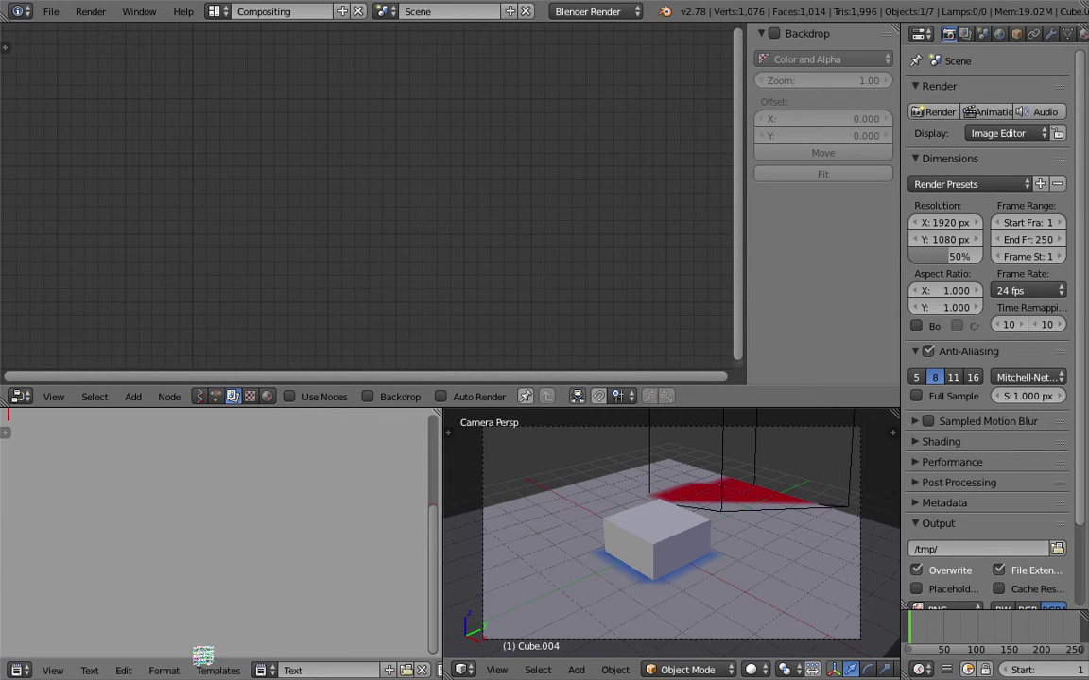
type("DYNAMIC PAINT IS AWESOME  Brush and Canvas in any SHAPE 3D / 2D Resolution dependant when painting vertices unless you are using UV Brush can be any SIZE Brush can be animated Brush can have different color Multiple Brush is supported Texture supported Particles Force works with Dynamic Paint Dynamic Paint INK is DYNAMIC!!")
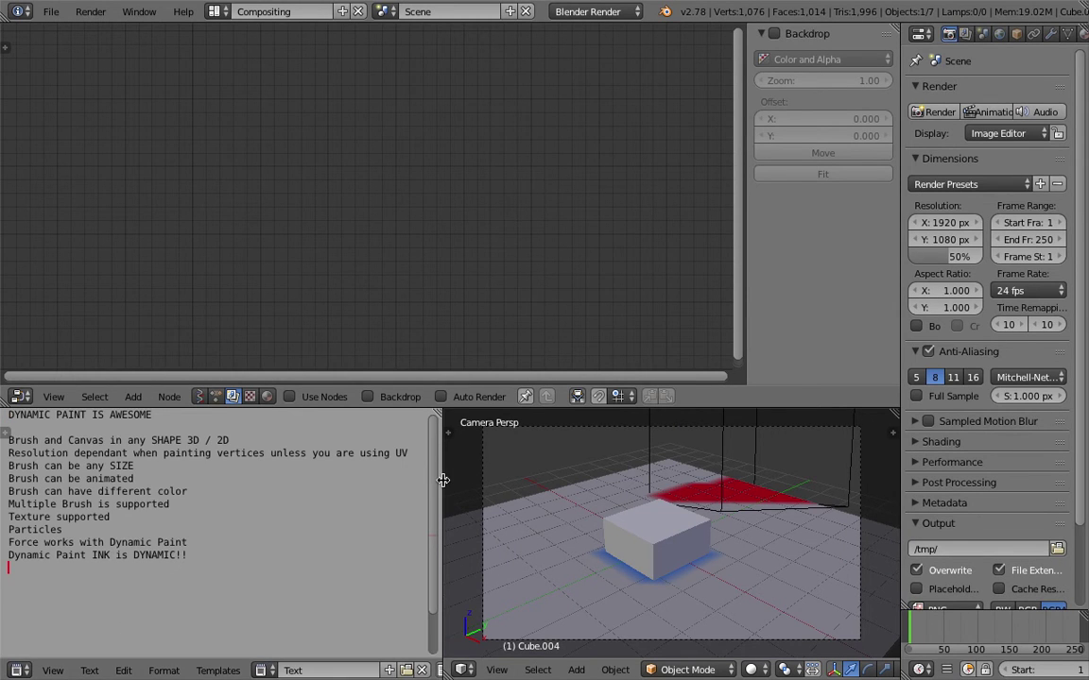
left_click_drag(443, 480, 435, 480)
Delete the monkey head and the wireframe brush cubes, leaving only the plane and the solid cube.
middle_click_drag(577, 468, 706, 518)
scroll(707, 518, "down", 4)
right_click(714, 502)
key("a")
key("b")
left_click_drag(780, 494, 686, 441)
key("x")
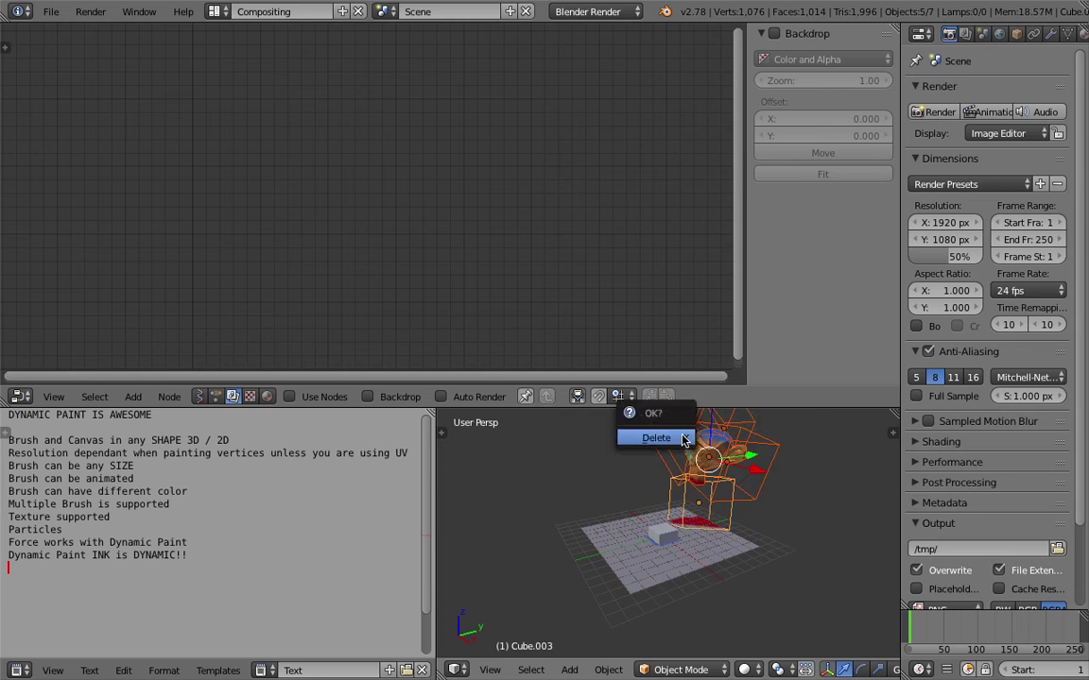
left_click(686, 439)
Widen the 3D view at the expense of the properties editor and save the file.
middle_click_drag(695, 454, 785, 560)
scroll(785, 559, "up", 1)
right_click(678, 558)
middle_click_drag(678, 557, 722, 532)
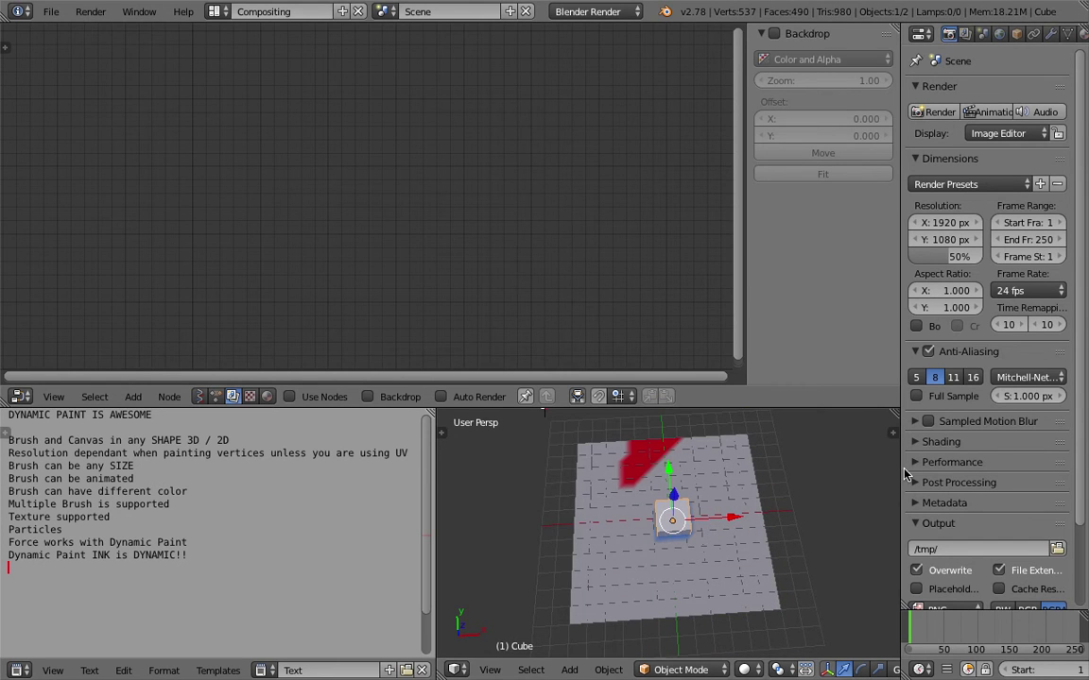
left_click_drag(901, 468, 947, 475)
mouse_move(737, 499)
middle_mouse_down()
mouse_move(714, 460)
mouse_move(712, 505)
mouse_move(719, 486)
middle_mouse_up()
key("ctrl+s")
left_click(719, 486)
Go to frame 24, try moving the plane, and shift the cube a short way across it.
left_click(966, 619)
middle_click_drag(682, 519, 733, 521)
right_click(705, 509)
key("g")
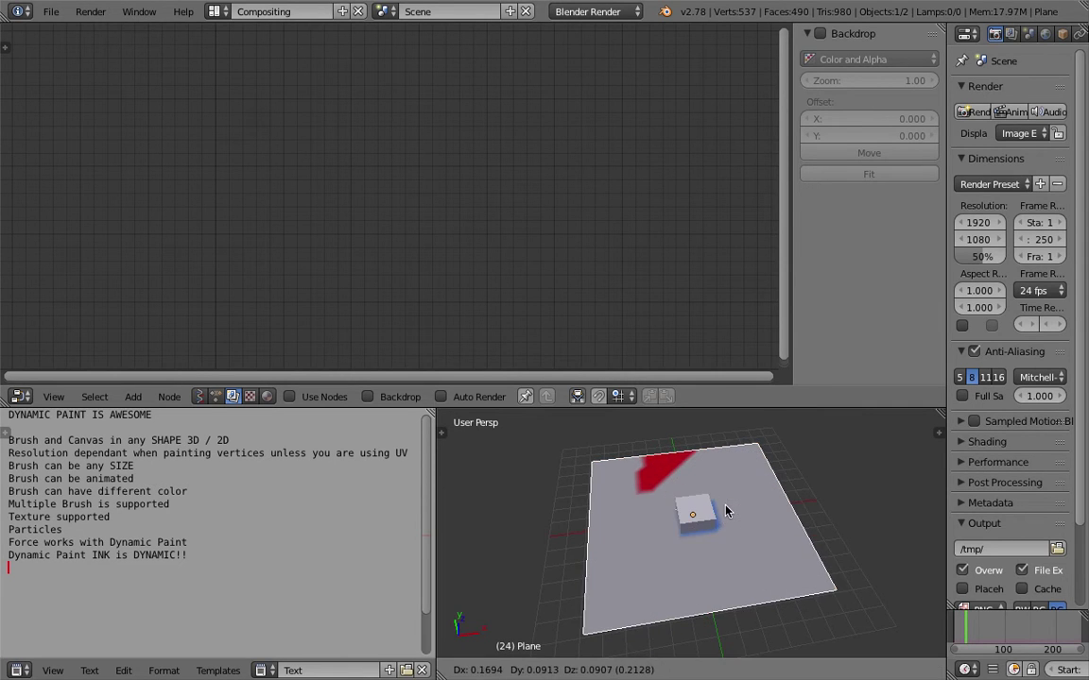
right_click(712, 509)
right_click(711, 509)
key("g")
left_click(767, 494)
key("s")
right_click(784, 538)
middle_click_drag(781, 538, 757, 503)
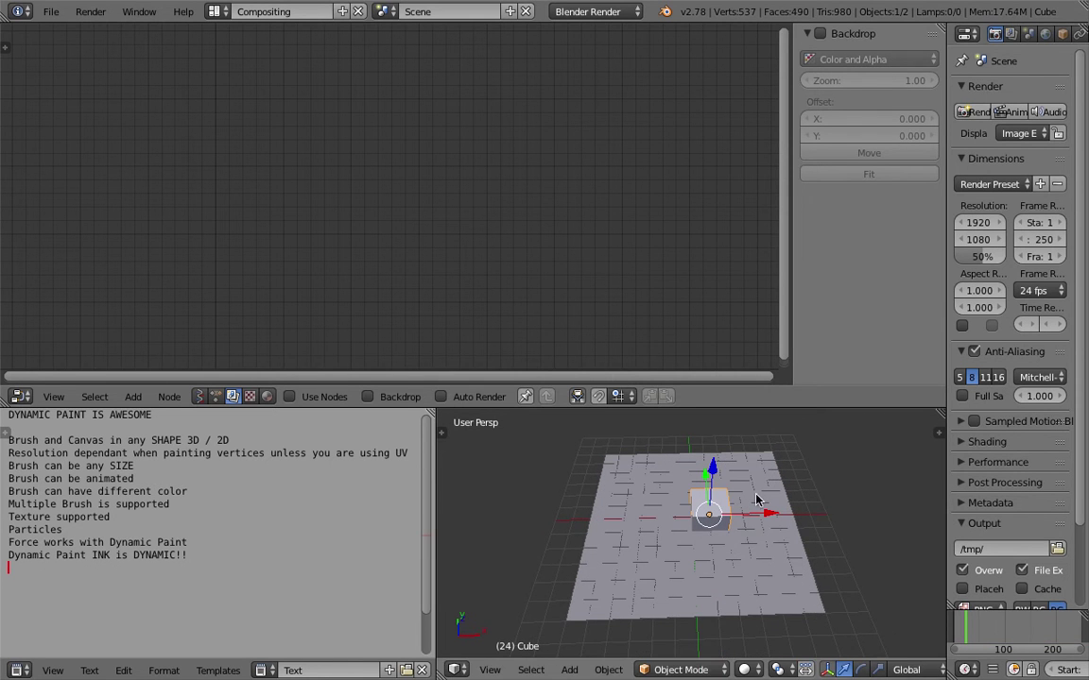
Widen the properties editor and set the cube's maximum draw type to Wire in its object settings.
scroll(1041, 35, "down", 3)
left_click(979, 34)
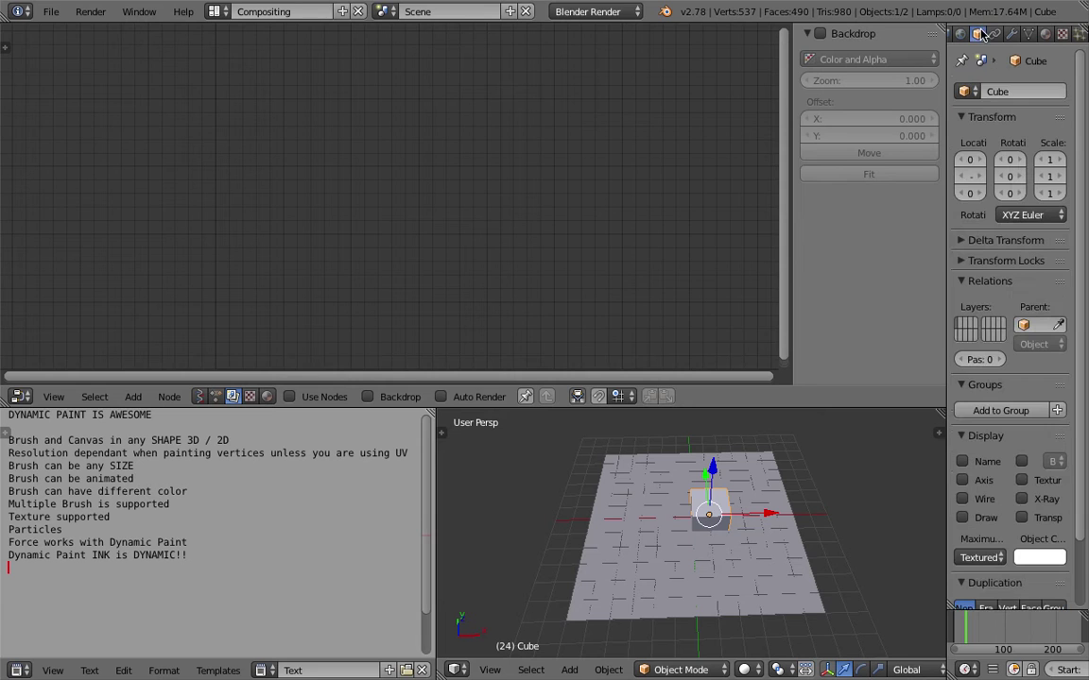
left_click_drag(947, 111, 892, 119)
left_click(938, 557)
left_click(927, 540)
mouse_move(773, 593)
middle_mouse_down()
mouse_move(801, 514)
mouse_move(877, 490)
middle_mouse_up()
left_click(936, 558)
left_click(938, 538)
Play the animation from frame 1, move the cube brush along the X axis, and return to the first frame.
right_click(753, 610)
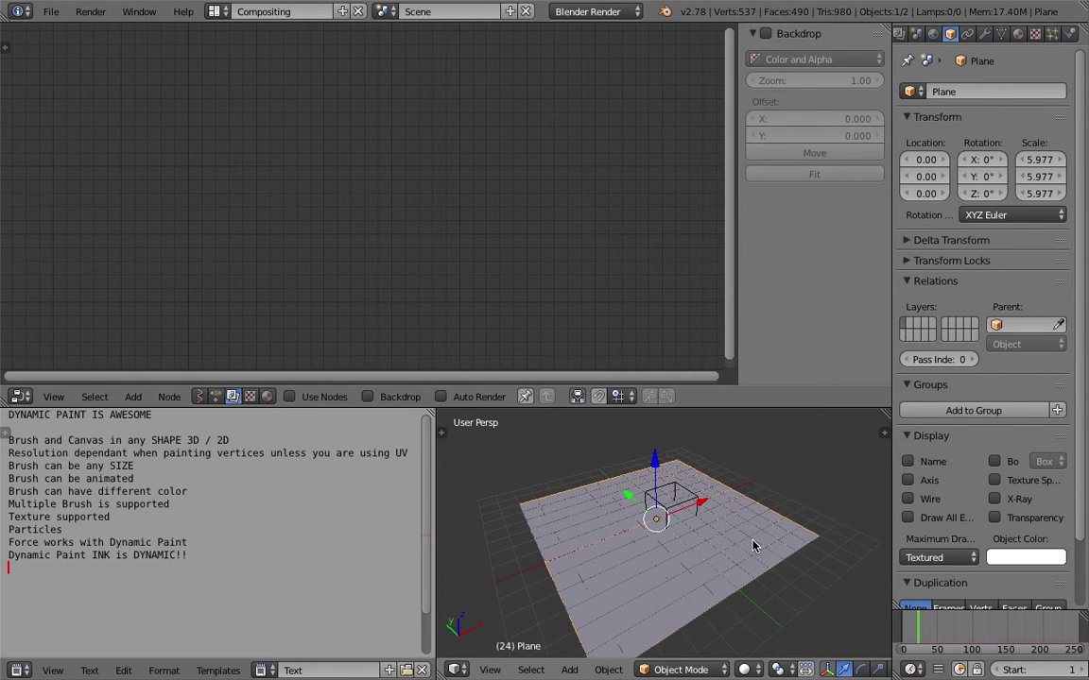
scroll(1028, 671, "down", 8)
left_click(997, 670)
middle_click_drag(732, 472, 626, 450)
right_click(695, 495)
middle_click_drag(695, 495, 729, 510)
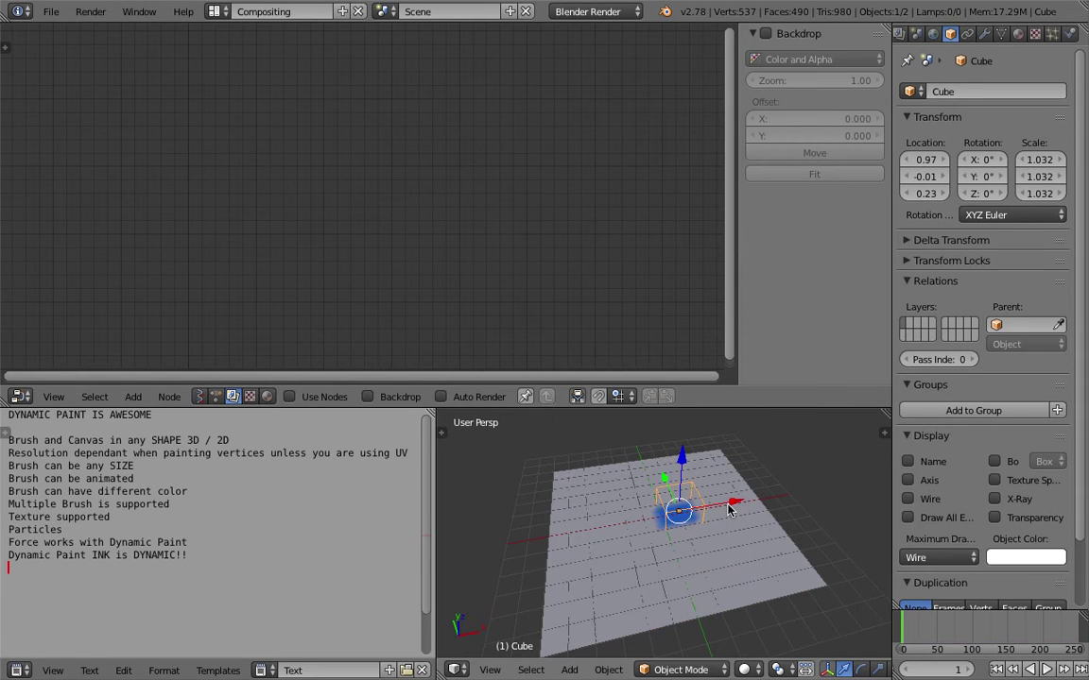
key("alt+a")
key("g")
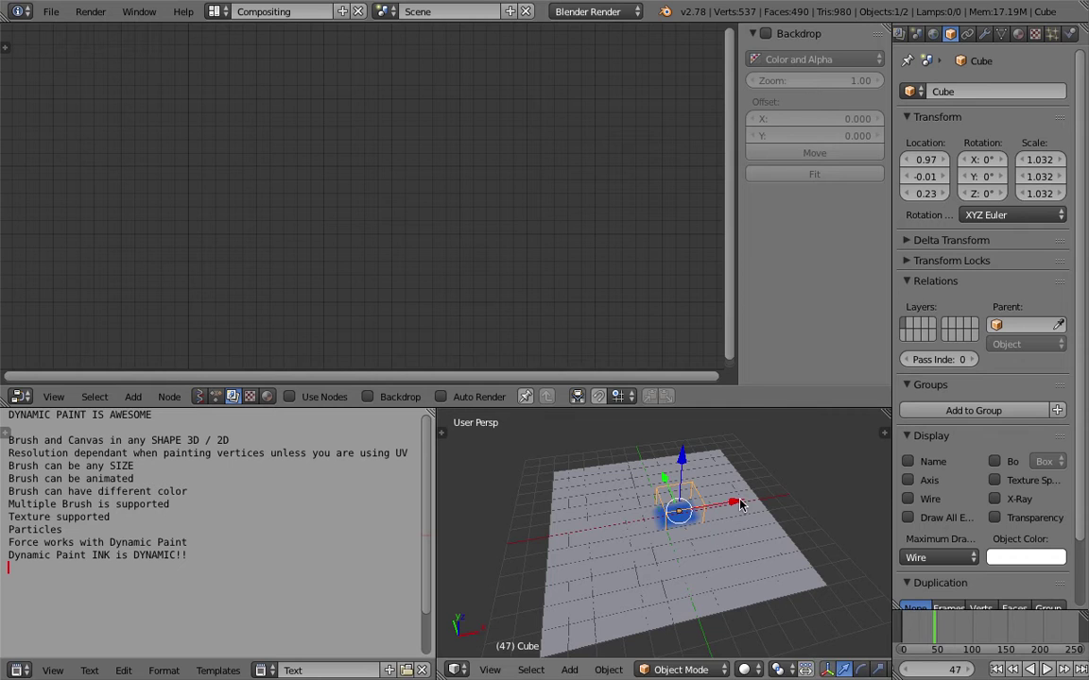
key("x")
left_click_drag(788, 491, 755, 505)
left_click(995, 669)
Scale the cube to about 1.181 and move it to about X -3.03, Y 0.92, Z -0.05.
key("s")
left_click(766, 578)
key("g")
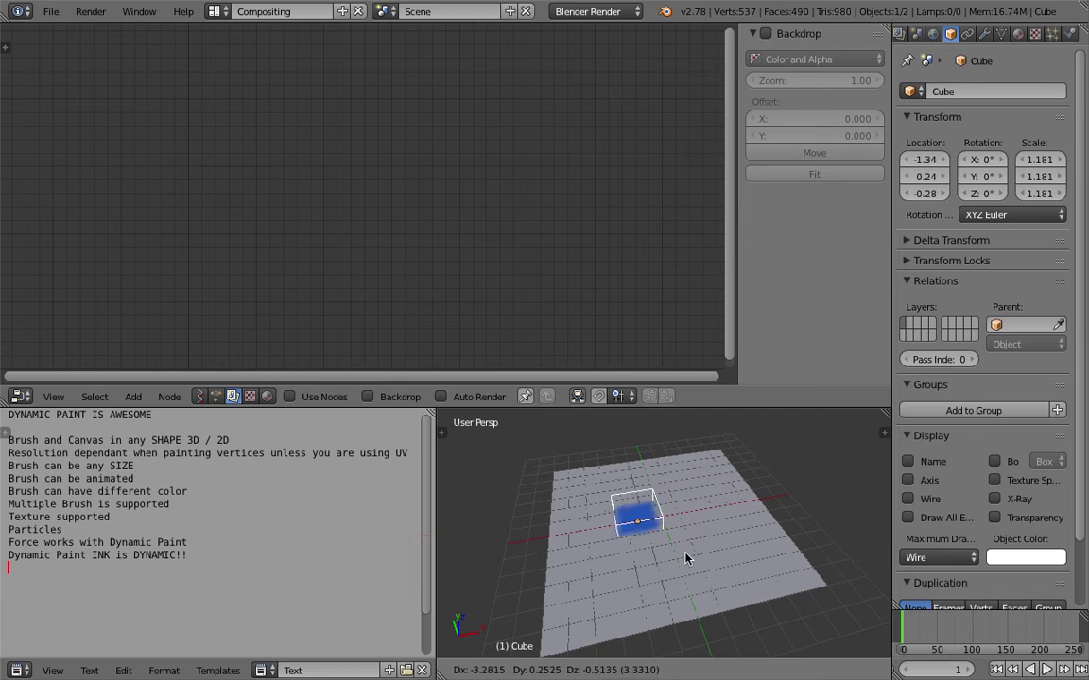
left_click(646, 546)
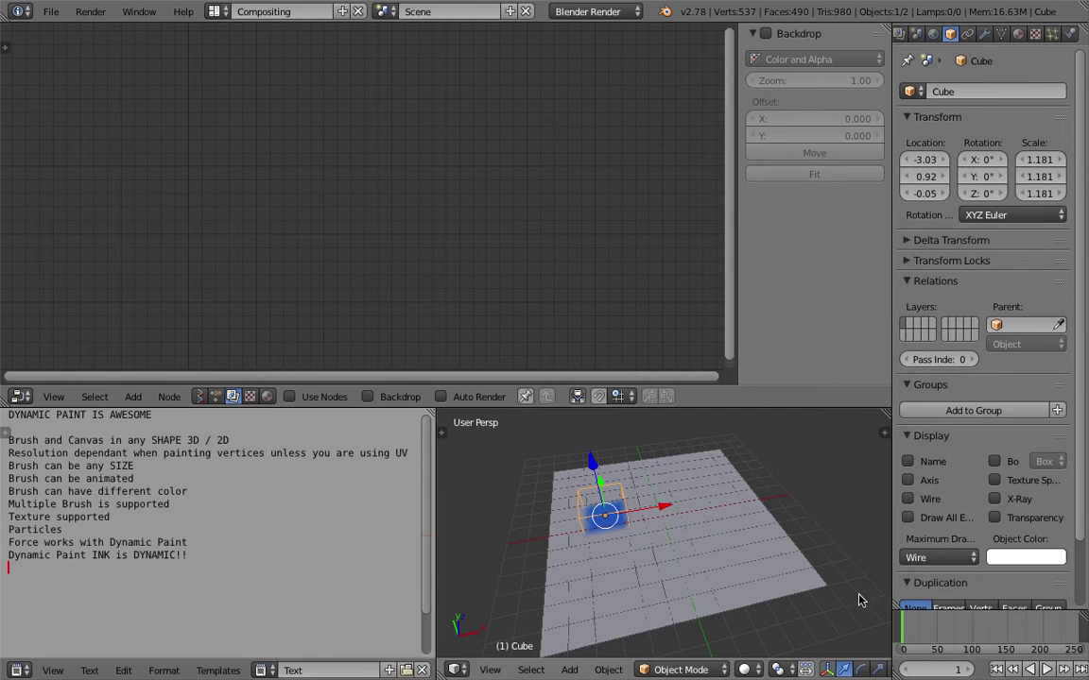
Play the animation while moving the cube over the plane to paint, ending at about X -0.68, Y 0.98, Z 0.31.
middle_click_drag(808, 556, 843, 576)
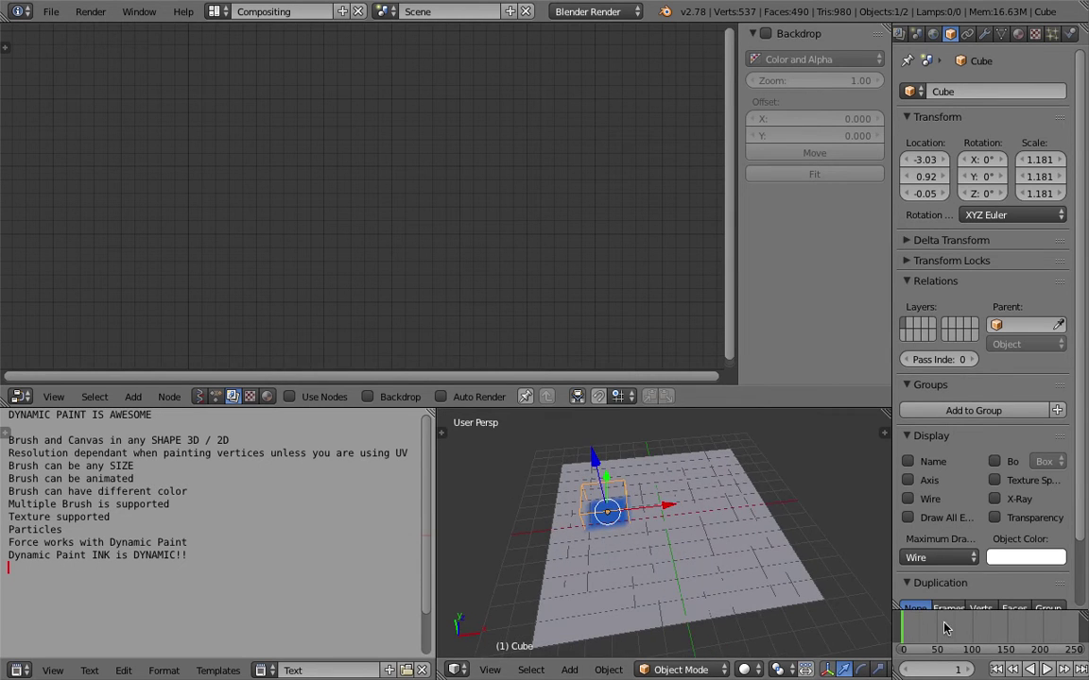
left_click(1047, 670)
key("g")
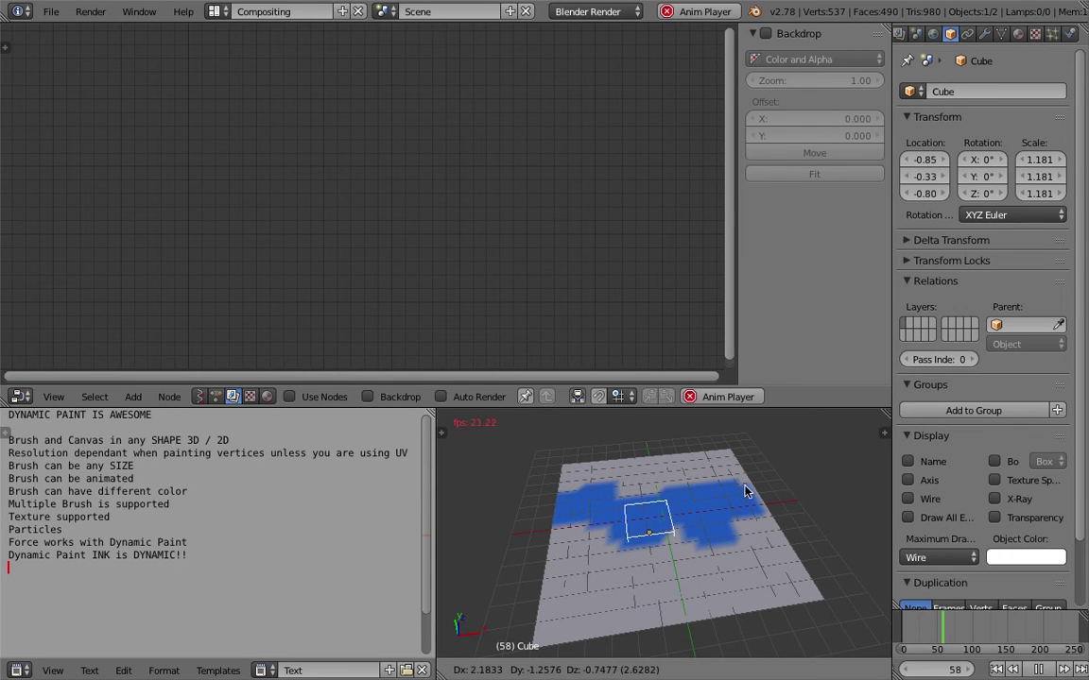
key("Escape")
key("Escape")
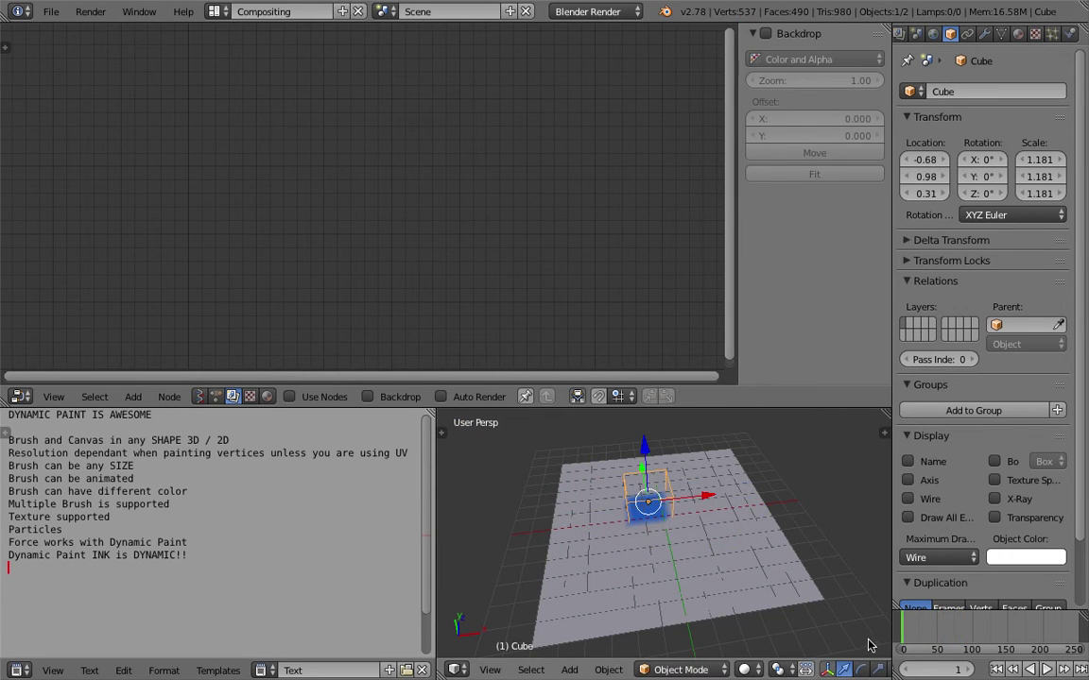
Make the lower editors slightly taller and create a new Animation Nodes tree in the node editor.
middle_click_drag(768, 556, 753, 463)
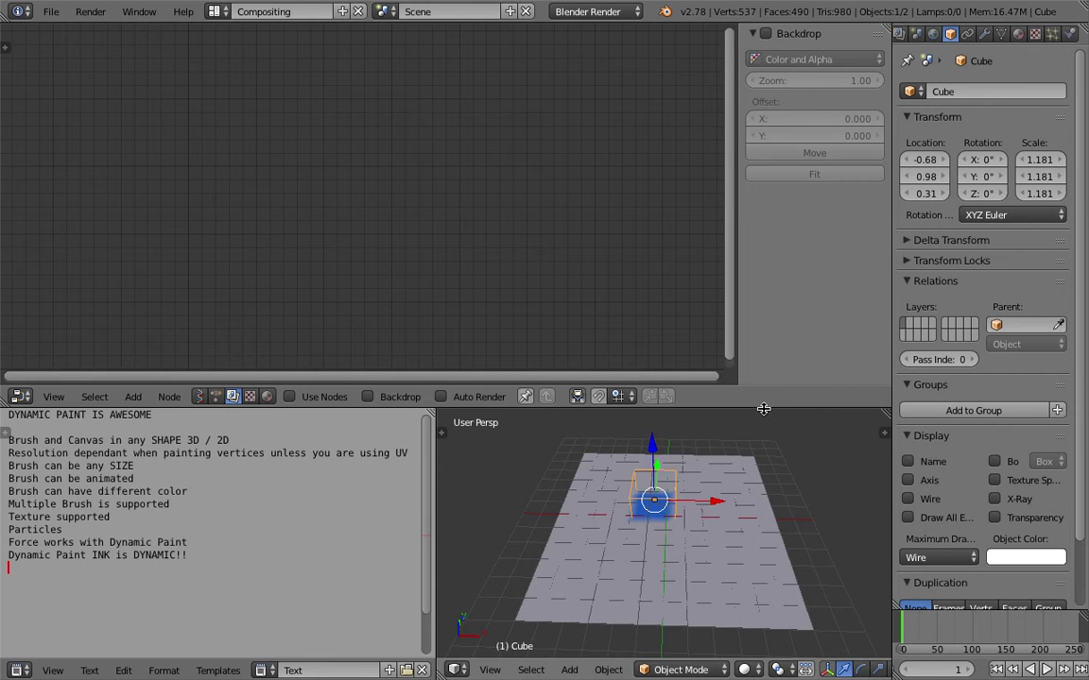
left_click_drag(765, 414, 766, 310)
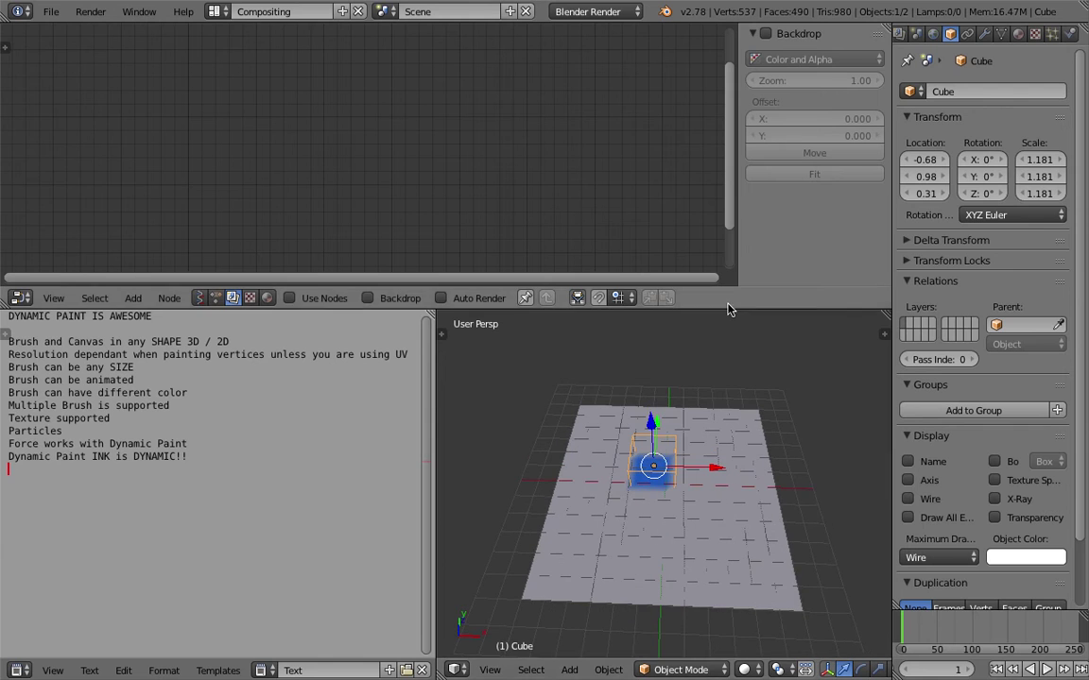
left_click_drag(662, 309, 720, 373)
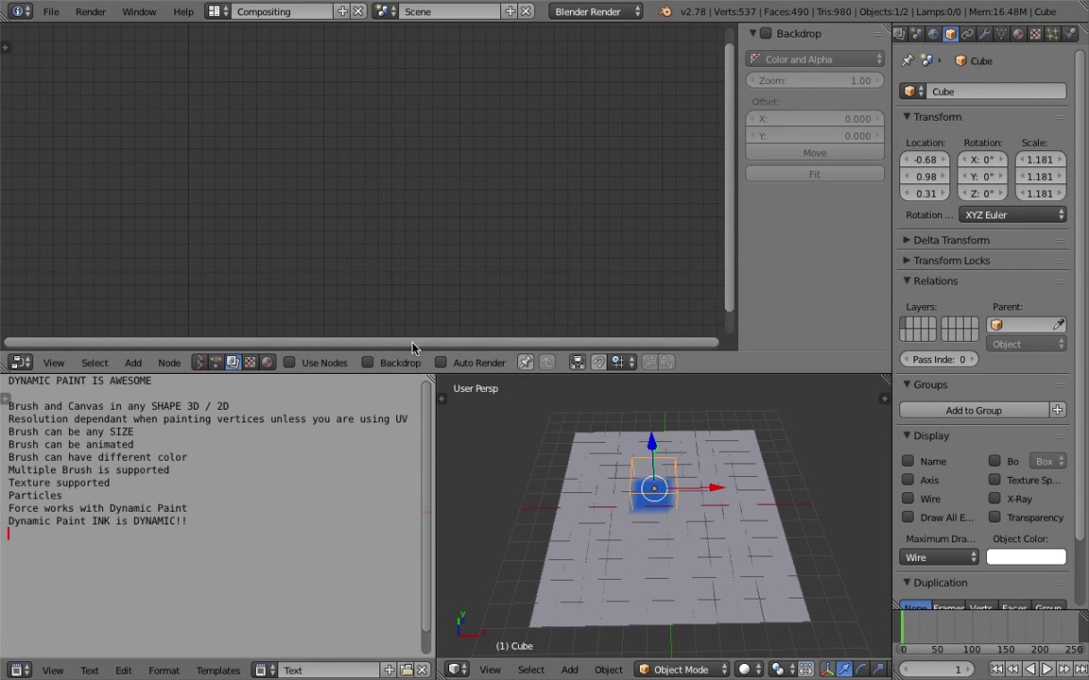
left_click(219, 364)
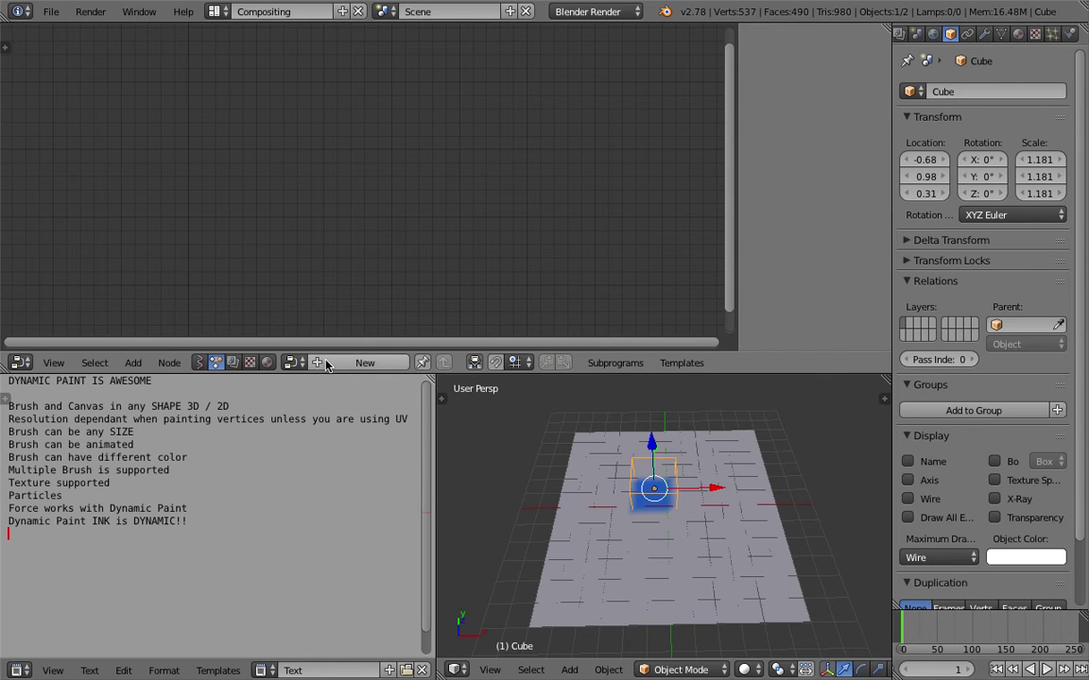
left_click(332, 363)
Search the nodes for "object t" and add an Object Transforms Output node to the tree.
key("shift+a")
mouse_move(290, 188)
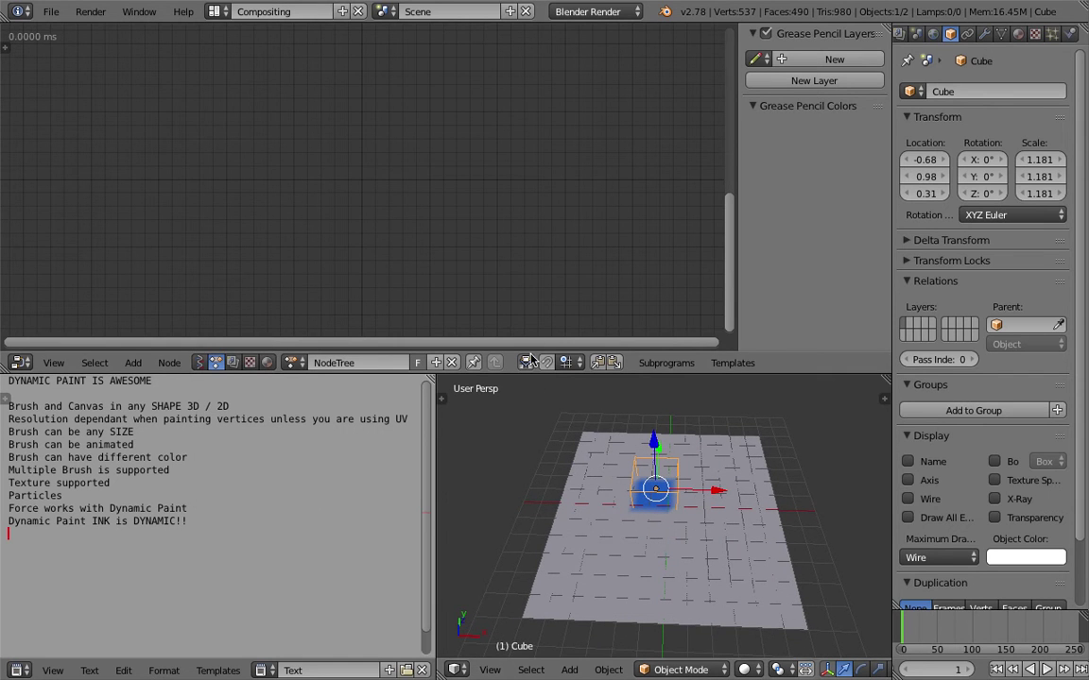
key("shift+a")
left_click(243, 62)
type("transform")
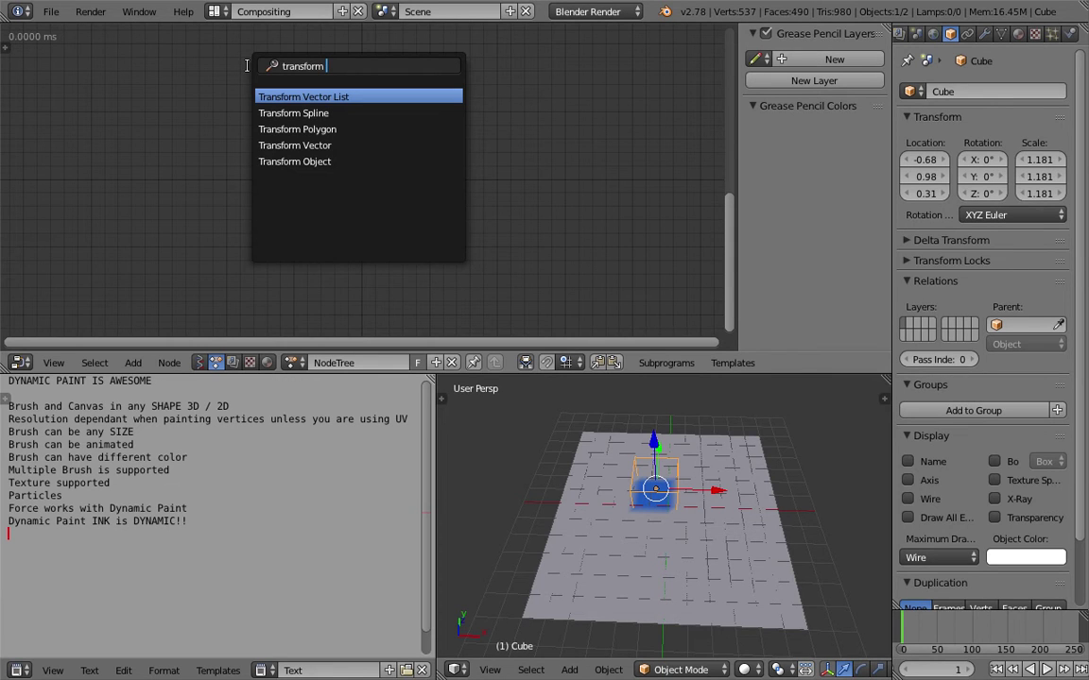
key("ctrl+a")
type("obejct")
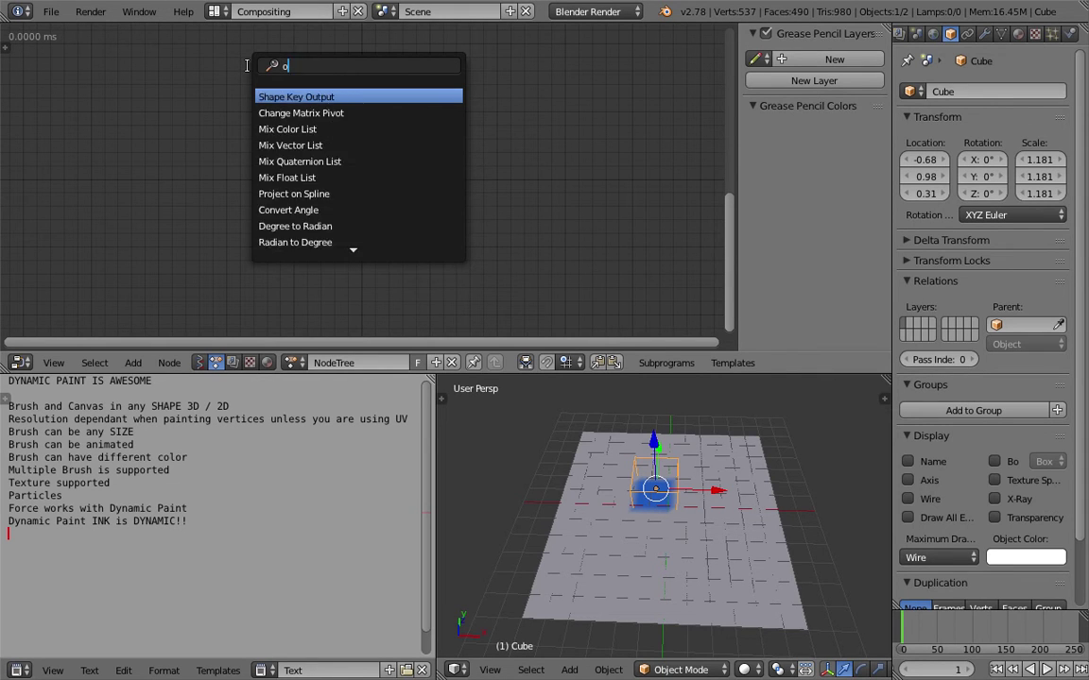
key("BackSpace")
key("BackSpace")
key("BackSpace")
type("ject t")
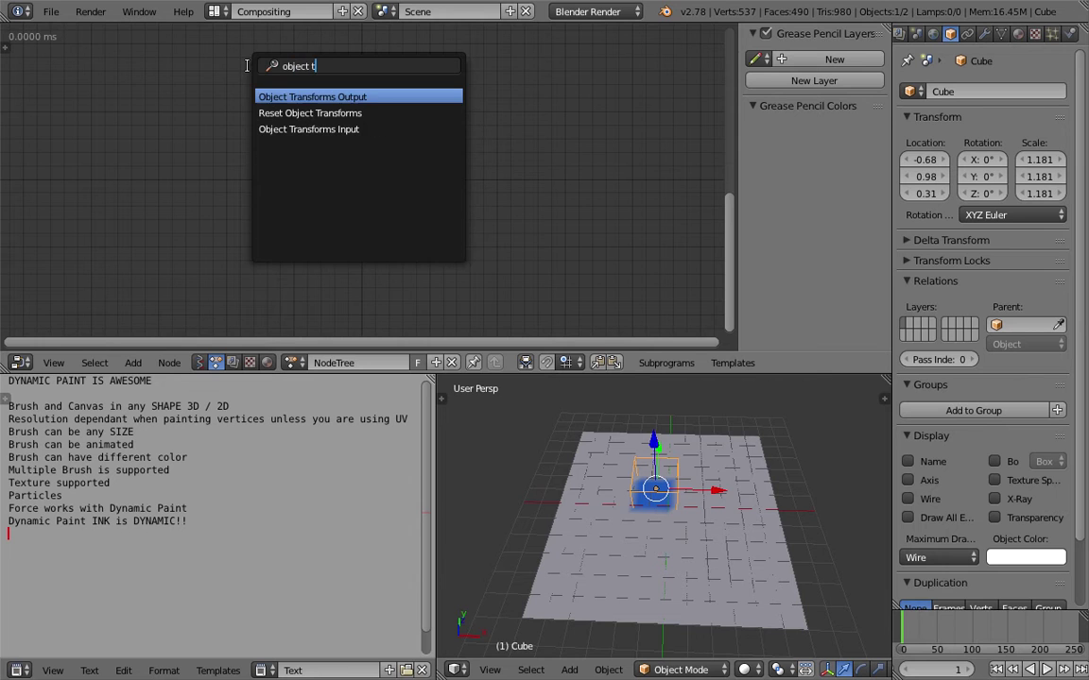
key("Down")
key("Down")
key("Up")
key("Up")
key("Return")
left_click(296, 109)
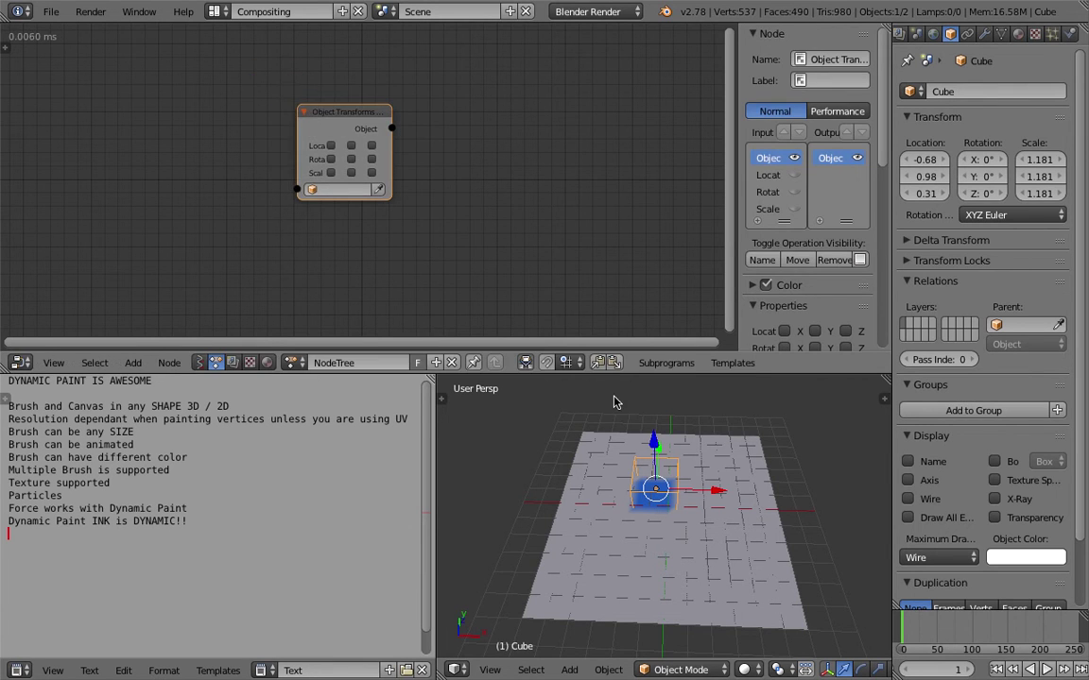
Enable the X, Y and Z location inputs on the Object Transforms Output node.
scroll(613, 403, "up", 2)
left_click(330, 144)
left_click(351, 145)
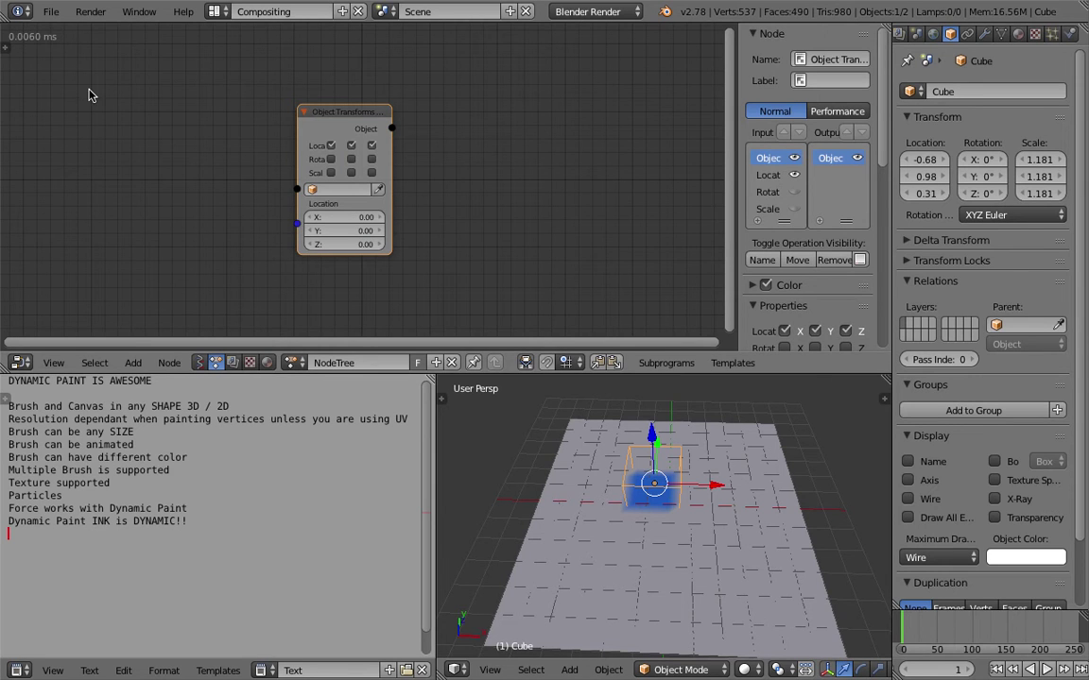
In the Animation Nodes auto execution settings, disable Always and enable Tree Changed, Frame Changed and Property Changed.
left_click(7, 46)
left_click(8, 117)
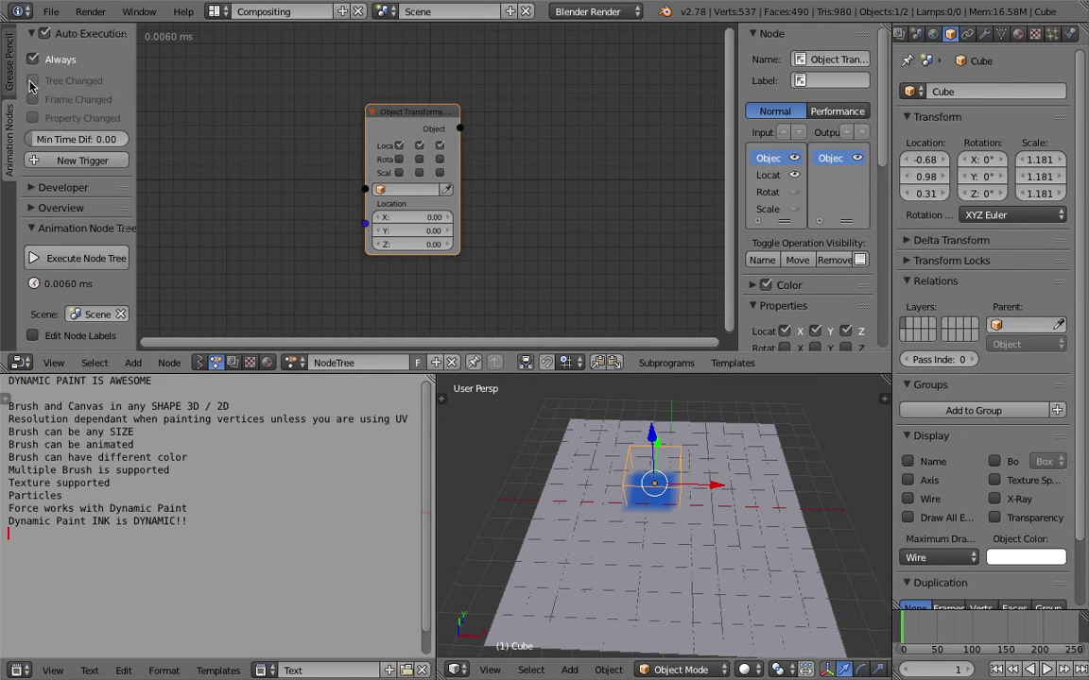
left_click_drag(65, 81, 63, 115)
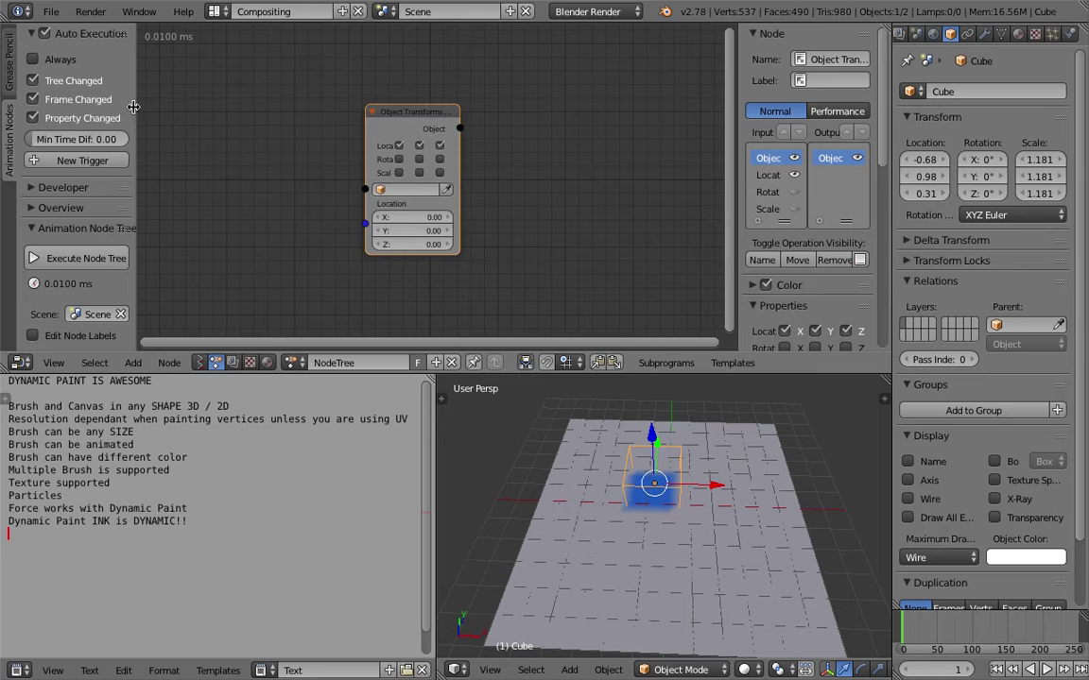
Collapse the node editor's tool shelf and assign the Cube as the target of the Object Transforms Output node.
left_click_drag(137, 96, 2, 113)
middle_click_drag(488, 190, 432, 186)
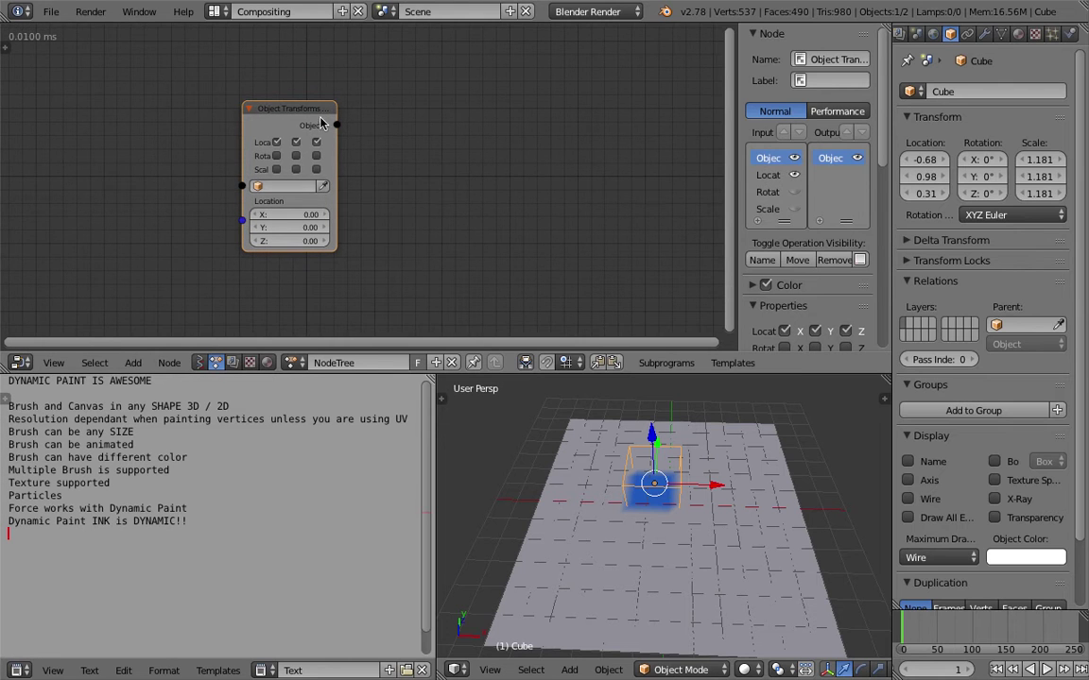
left_click(322, 186)
left_click_drag(335, 204, 341, 203)
Save the scene file with the Cube assigned to the node tree.
middle_click_drag(782, 554, 739, 548)
key("ctrl+s")
left_click(717, 523)
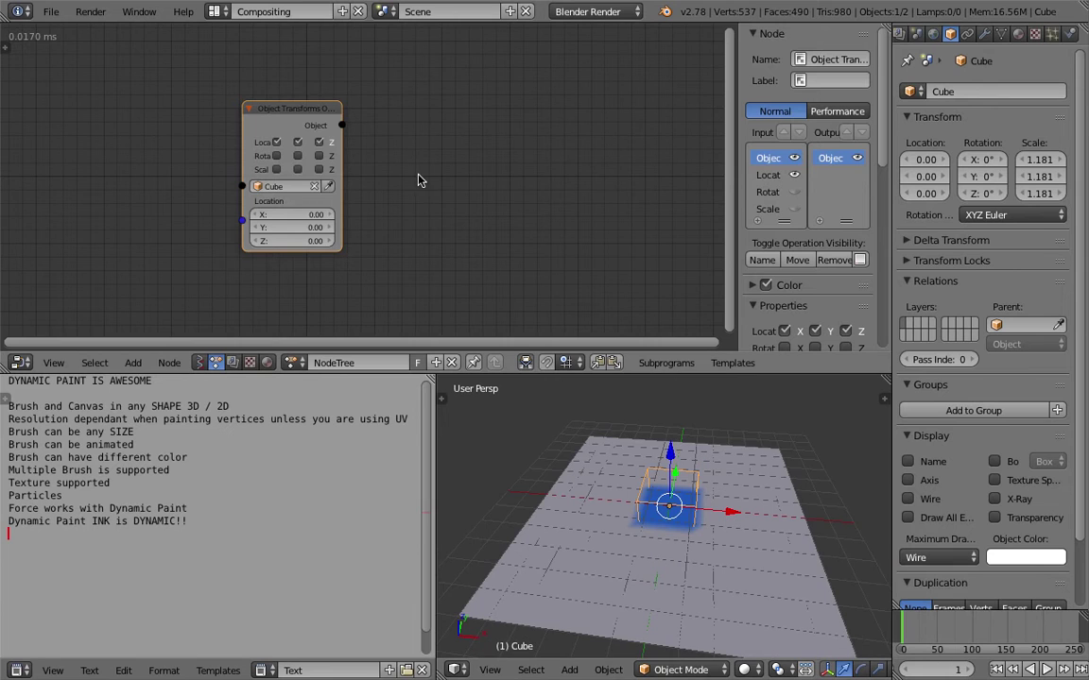
Search the nodes for "wig" and add a Quaternion Wiggle node beside the Object Transforms Output node.
middle_click_drag(404, 123, 356, 120)
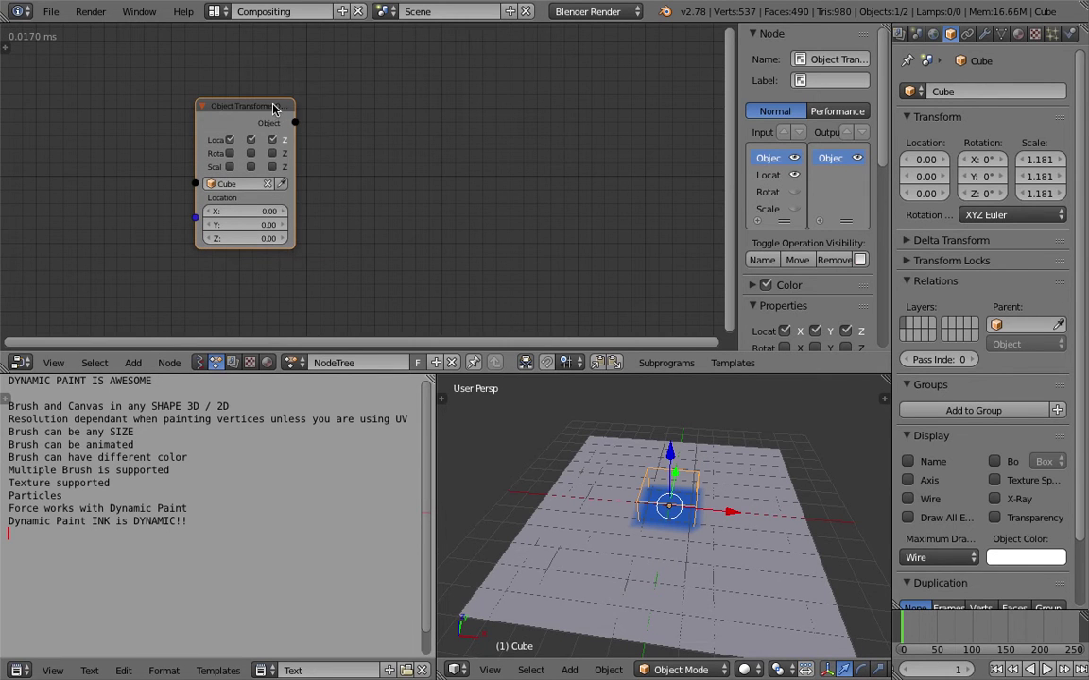
key("shift+a")
left_click(388, 136)
type("wig")
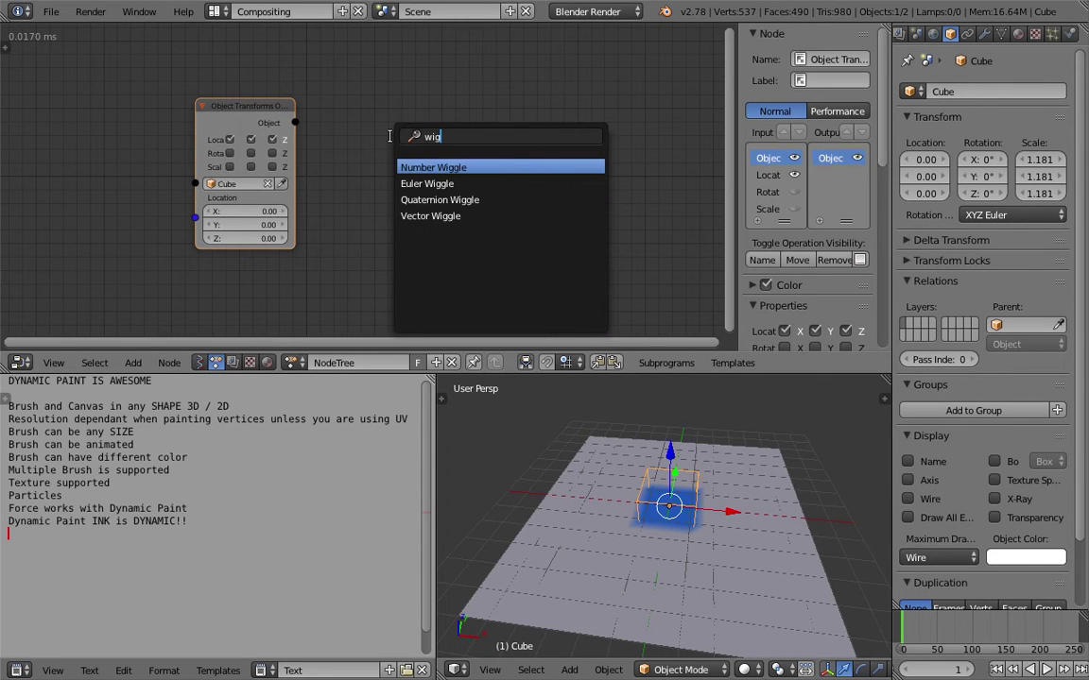
key("Down")
key("Down")
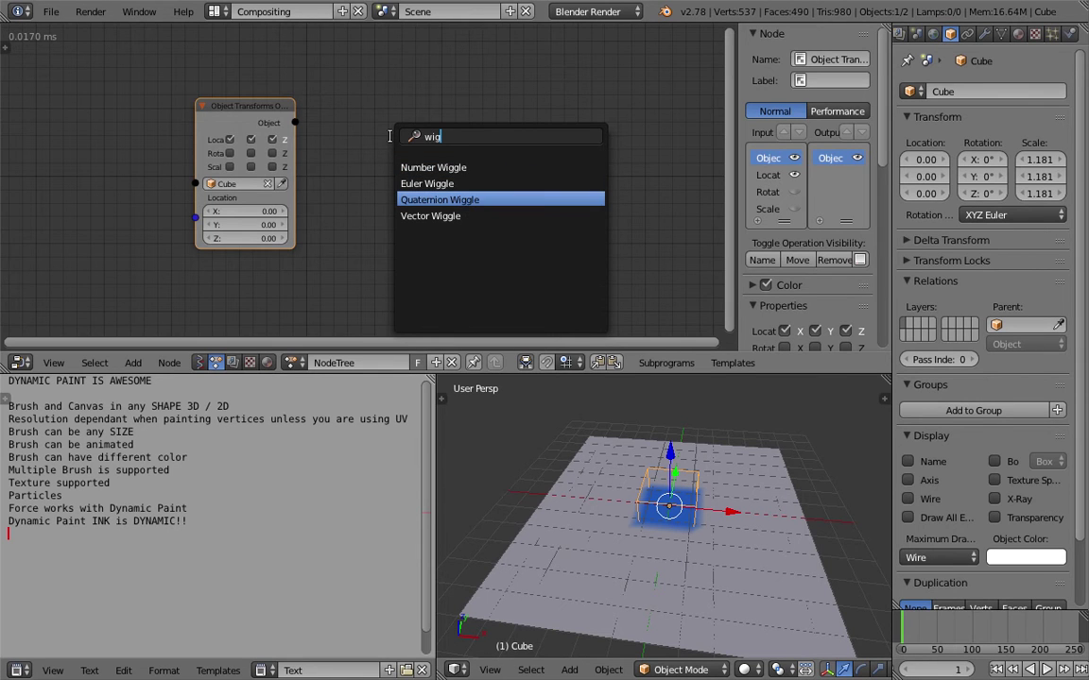
key("Return")
left_click(378, 111)
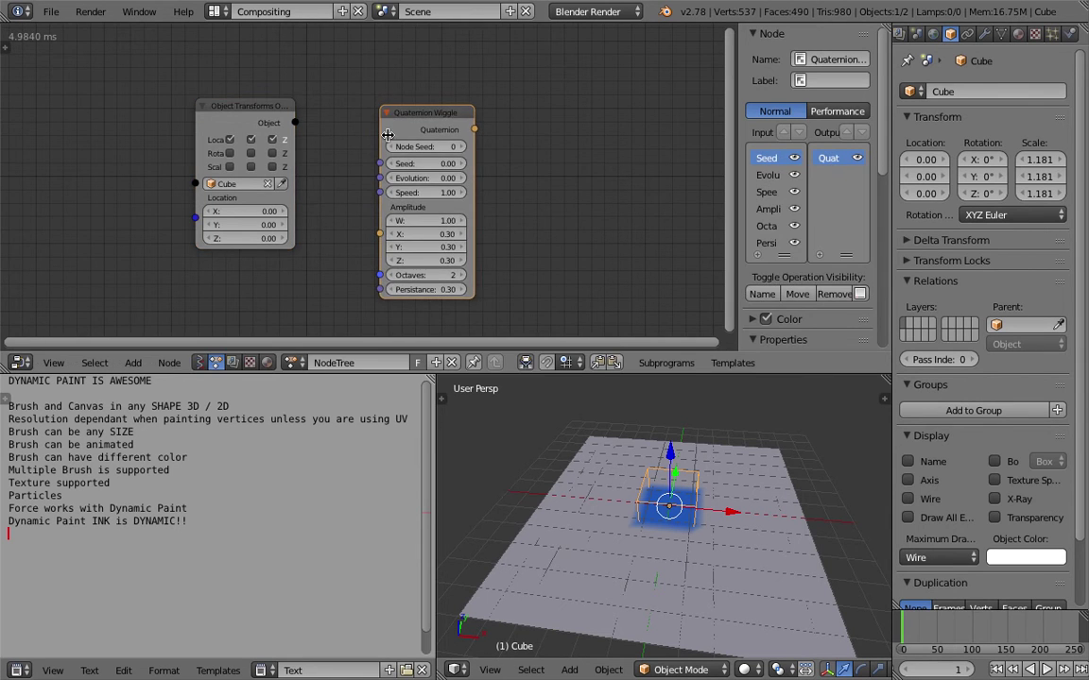
Rearrange the nodes so the Object Transforms Output sits to the right of the Quaternion Wiggle node.
left_click_drag(262, 111, 238, 97)
left_click_drag(227, 103, 366, 138)
left_click_drag(440, 109, 488, 95)
left_click_drag(183, 104, 285, 103)
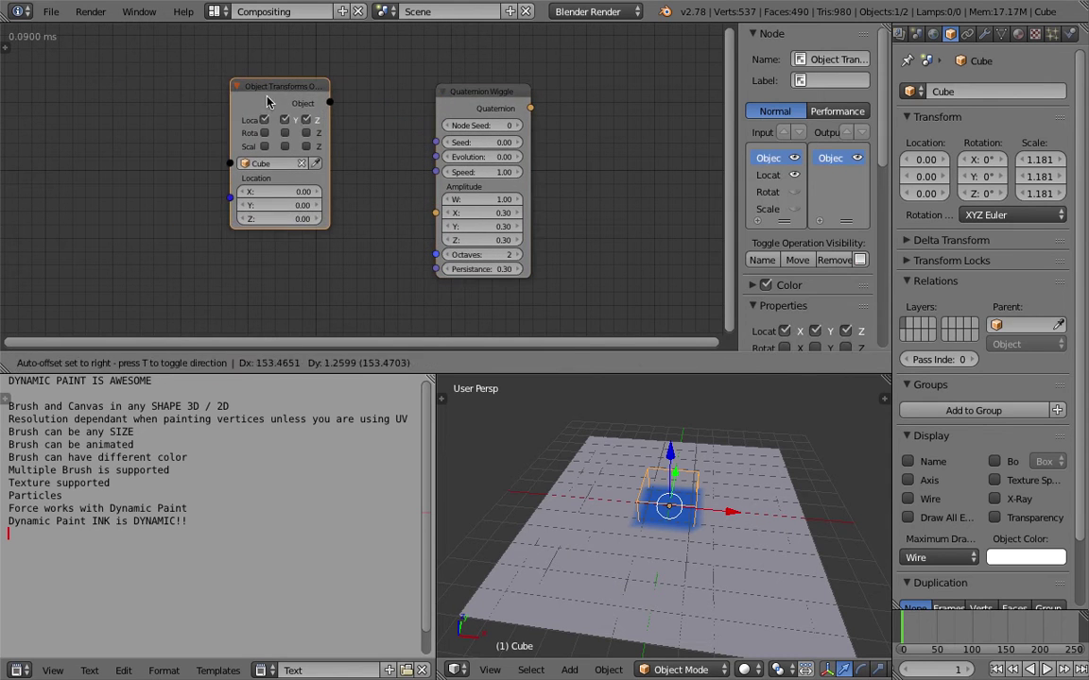
left_click_drag(354, 128, 369, 126)
left_click_drag(322, 86, 363, 97)
left_click_drag(472, 97, 151, 110)
left_click_drag(302, 116, 329, 106)
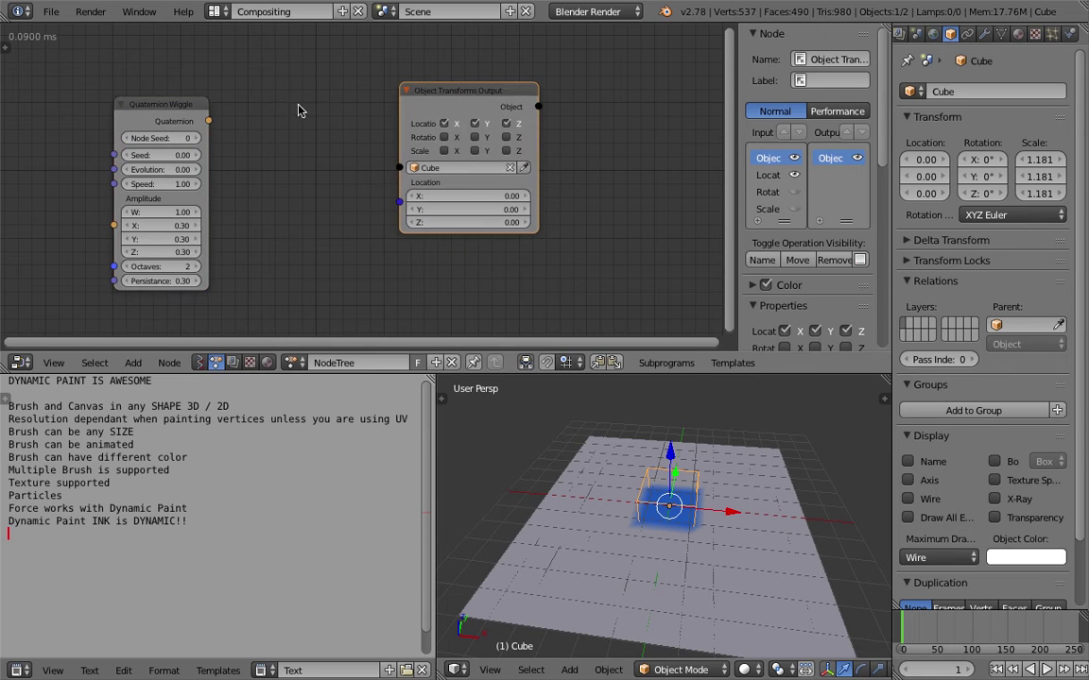
left_click_drag(177, 111, 193, 90)
Delete the Quaternion Wiggle node and add a Vector Wiggle node at the far left of the tree instead.
middle_click_drag(207, 112, 284, 111)
scroll(284, 111, "down", 2)
key("x")
key("ctrl+a")
type("vec")
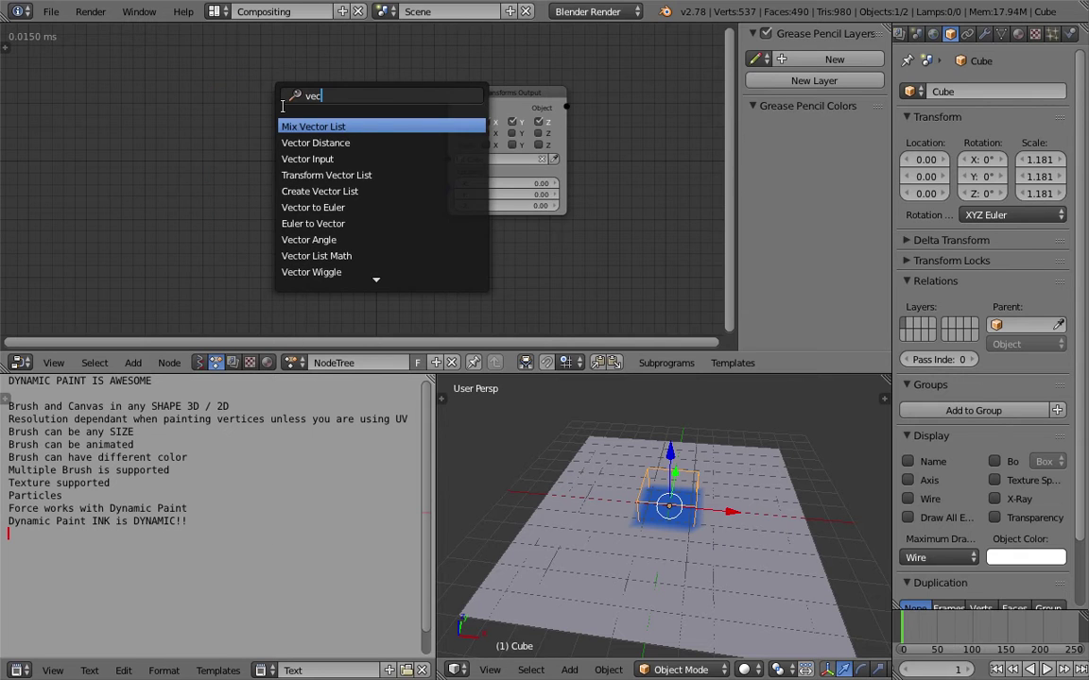
type("n")
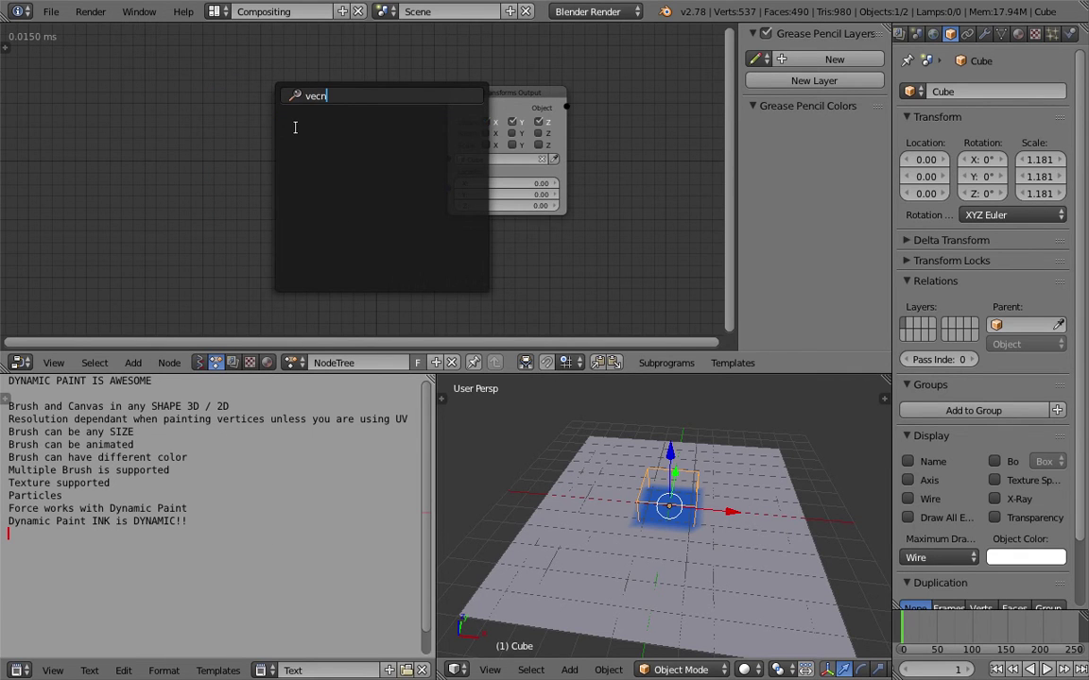
key("BackSpace")
type("tor wi")
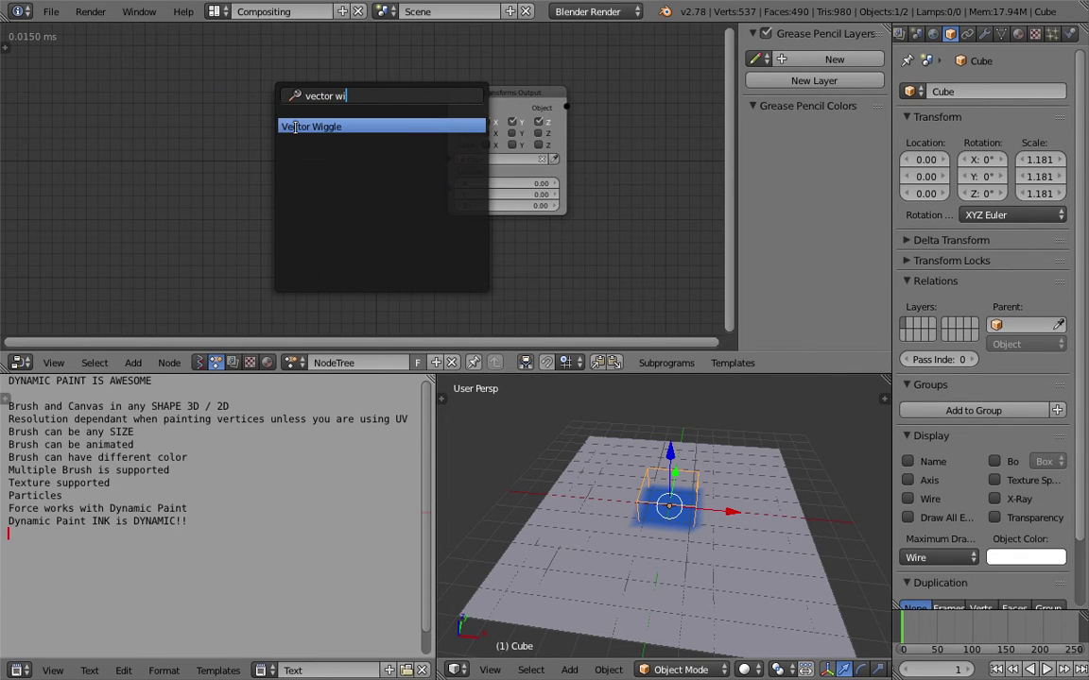
left_click(296, 132)
left_click(72, 147)
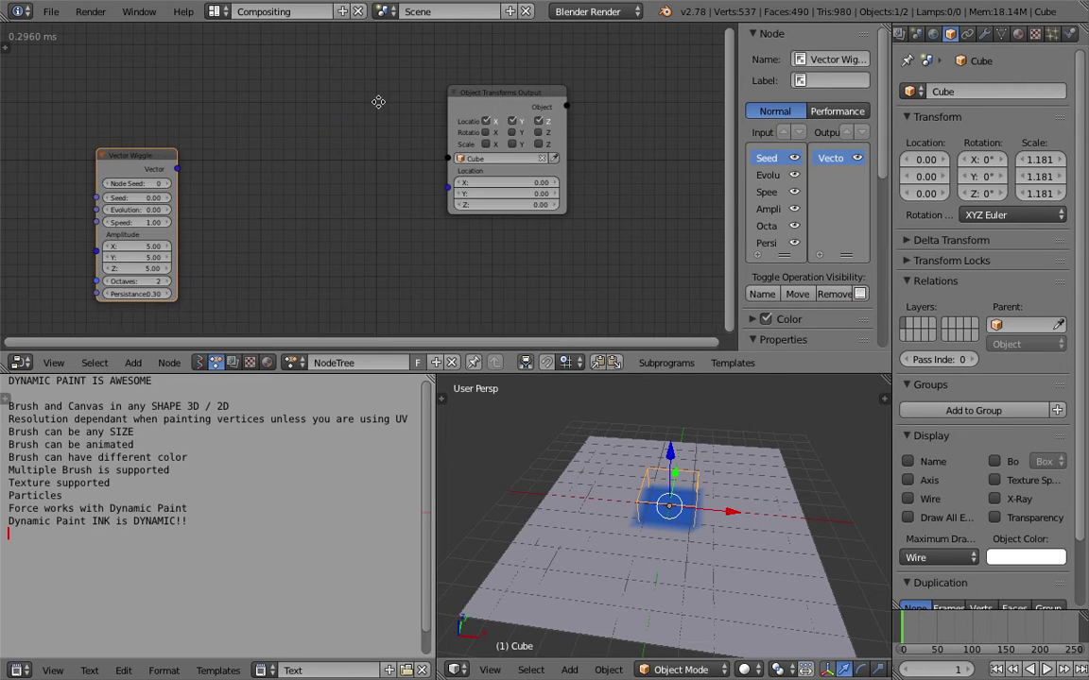
Search the nodes for "random" and place a Random Vector node between the Vector Wiggle and Object Transforms Output nodes.
key("ctrl+a")
type("random")
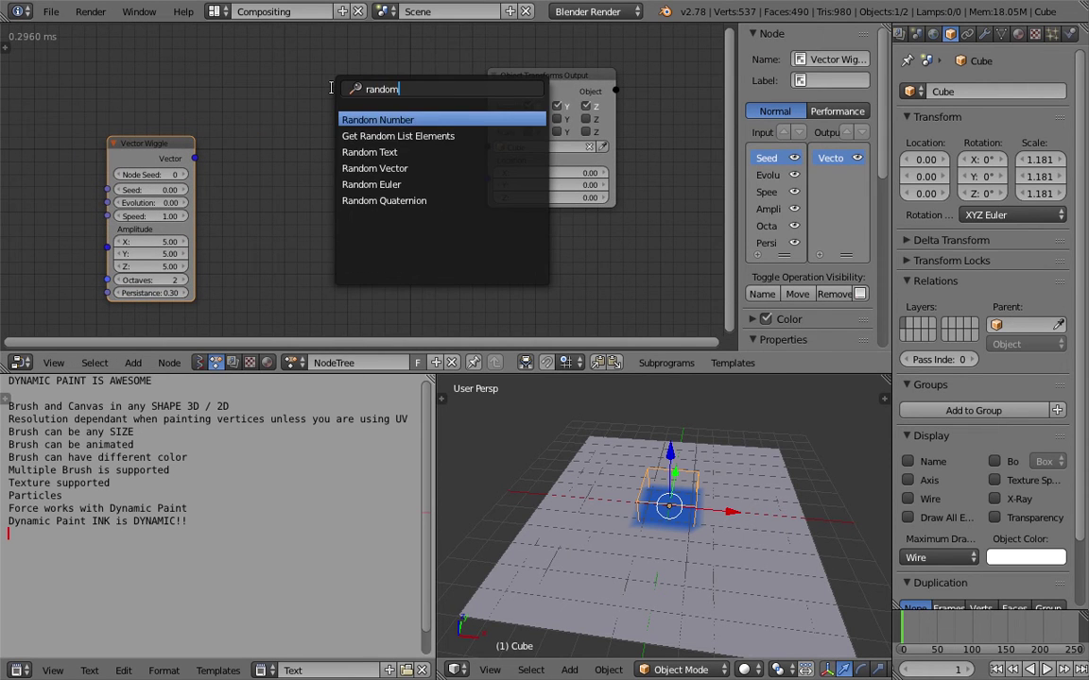
key("Down")
key("Down")
key("Down")
key("Down")
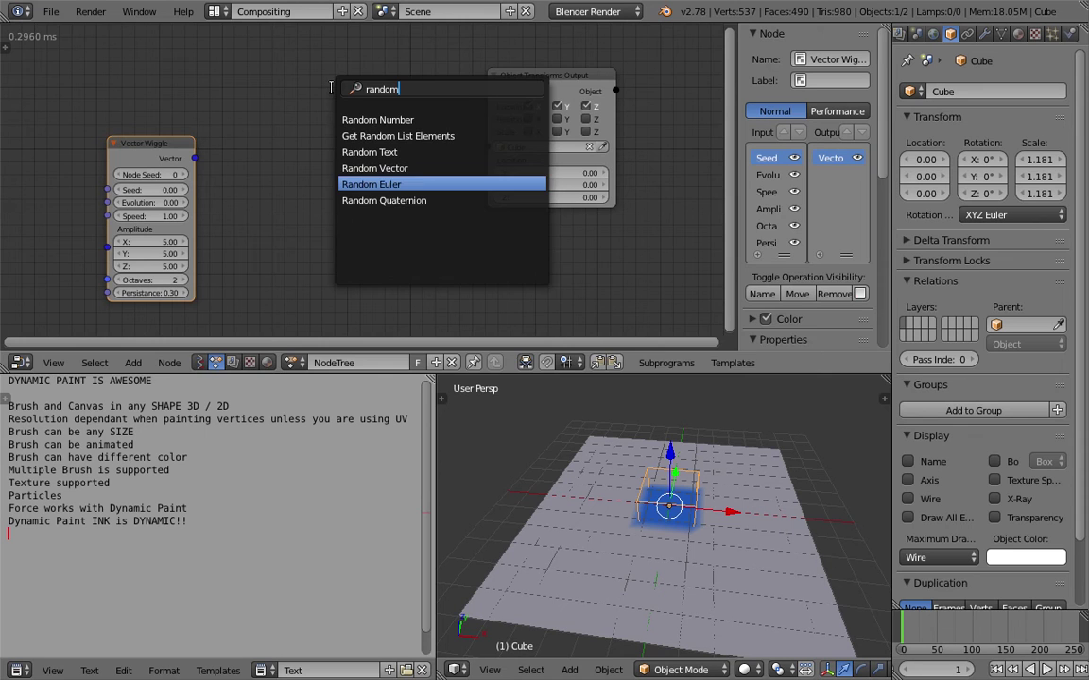
key("Up")
key("Return")
left_click(295, 111)
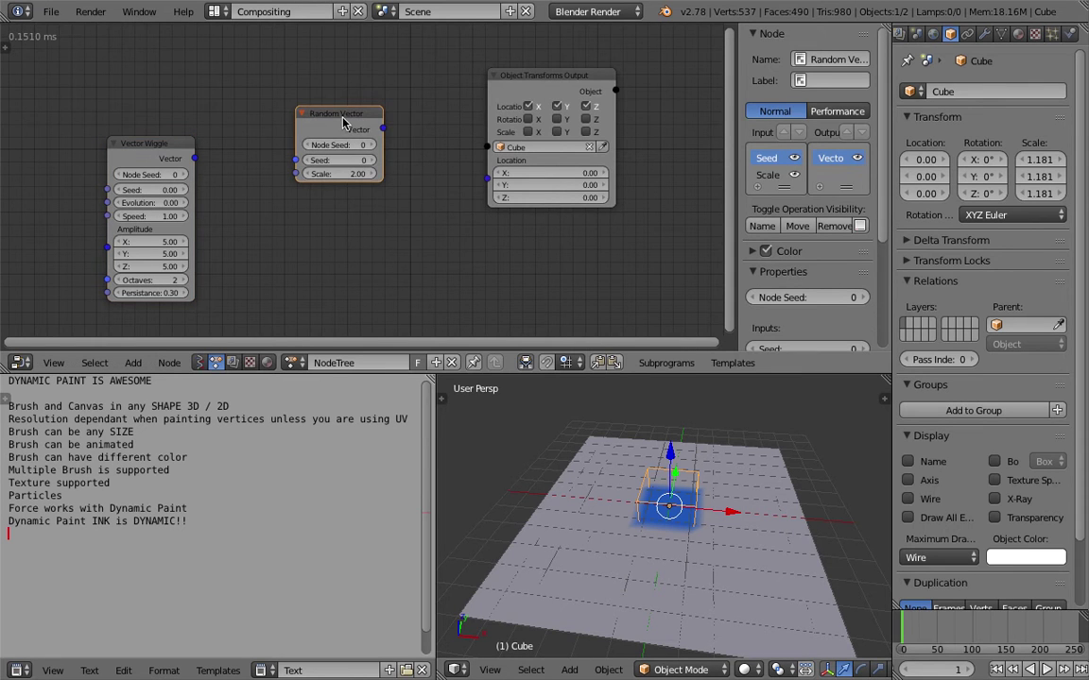
left_click_drag(382, 134, 422, 136)
Hide the node properties sidebar and connect the Random Vector node's Vector output to the Location input of Object Transforms Output.
middle_click_drag(422, 140, 358, 134)
scroll(354, 138, "up", 2)
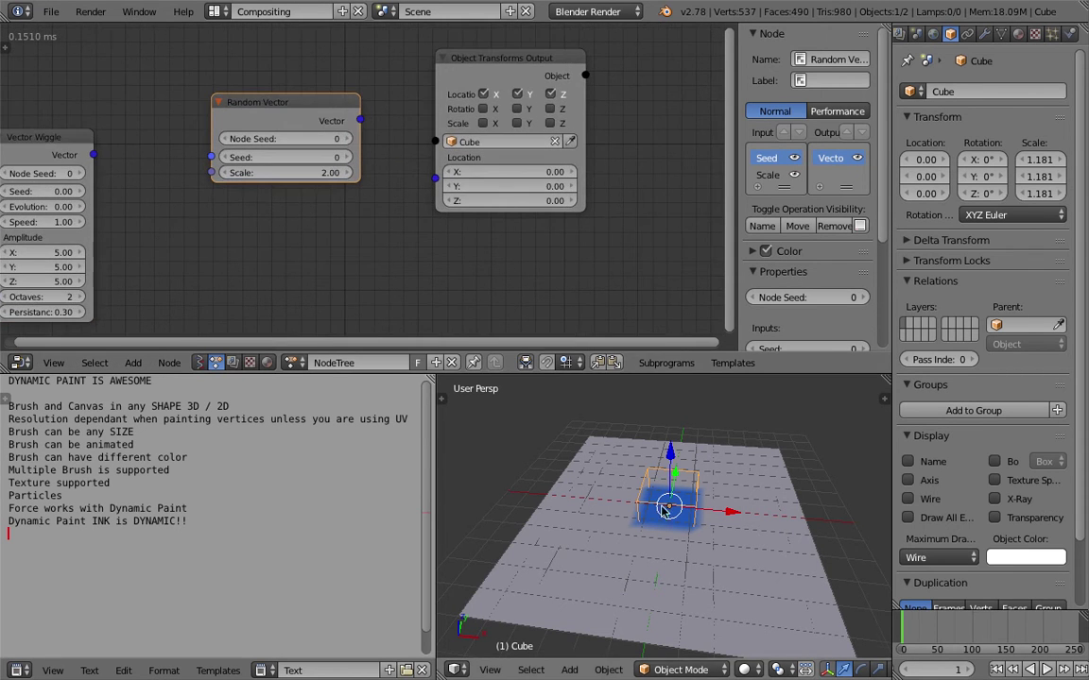
middle_click_drag(649, 507, 663, 527)
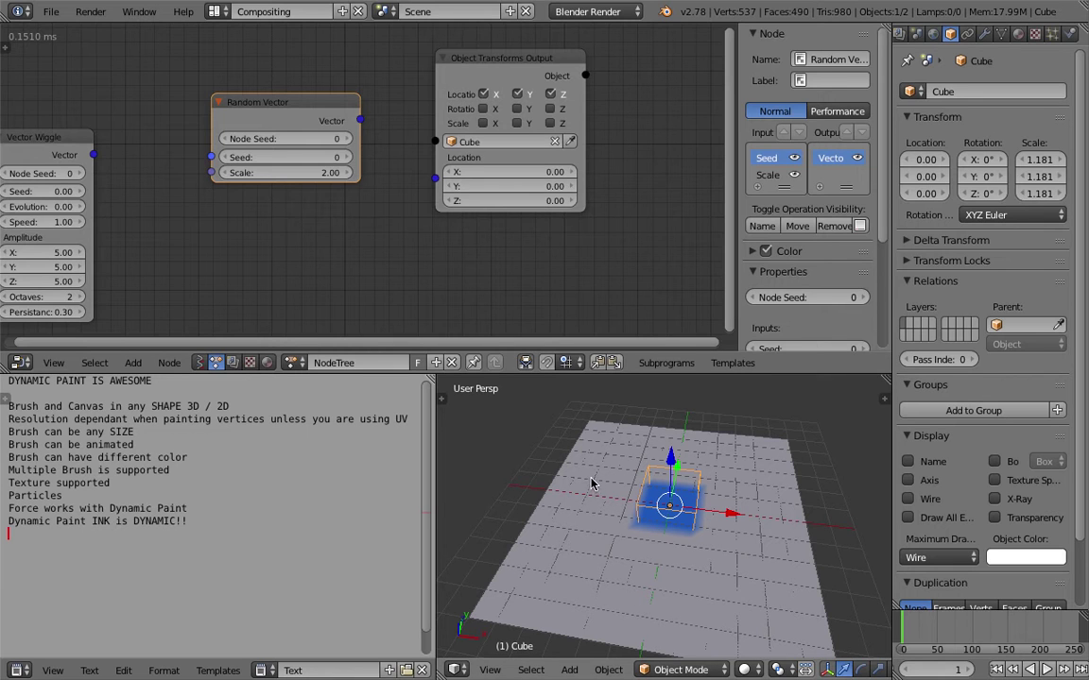
middle_click_drag(430, 266, 429, 270)
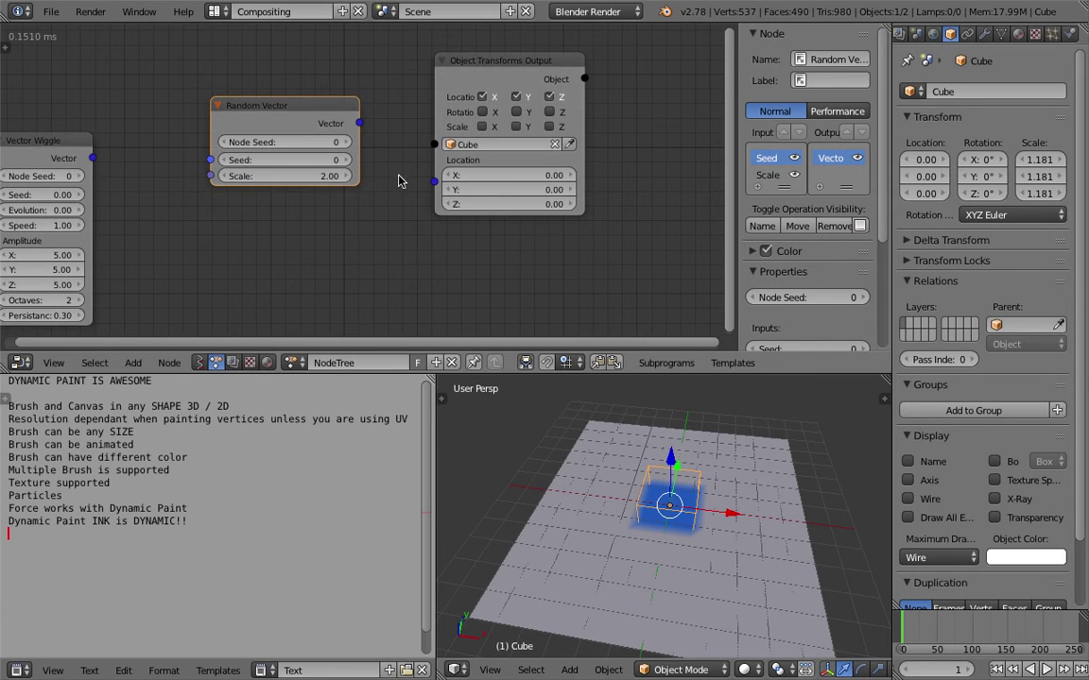
left_click_drag(500, 162, 522, 174)
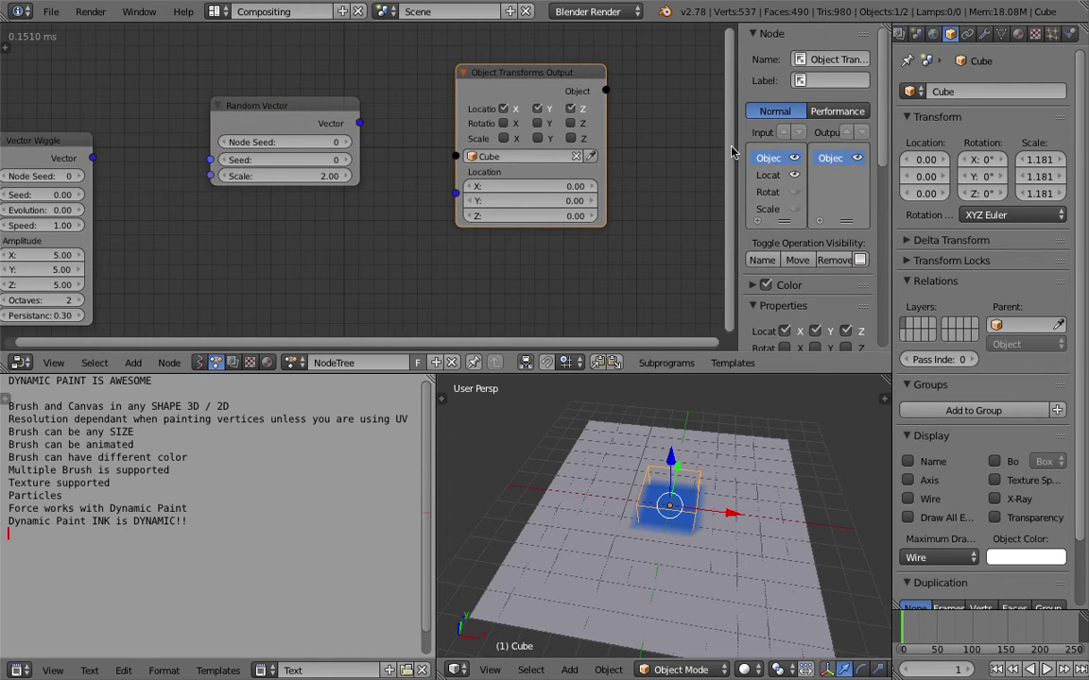
key("n")
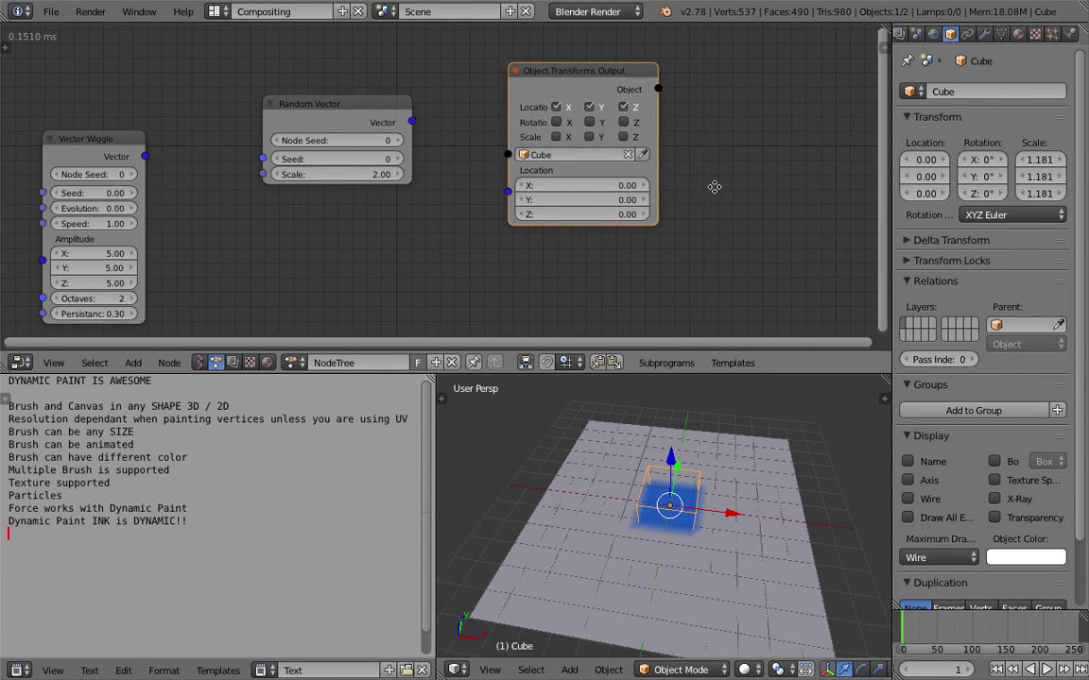
middle_click_drag(714, 187, 711, 197)
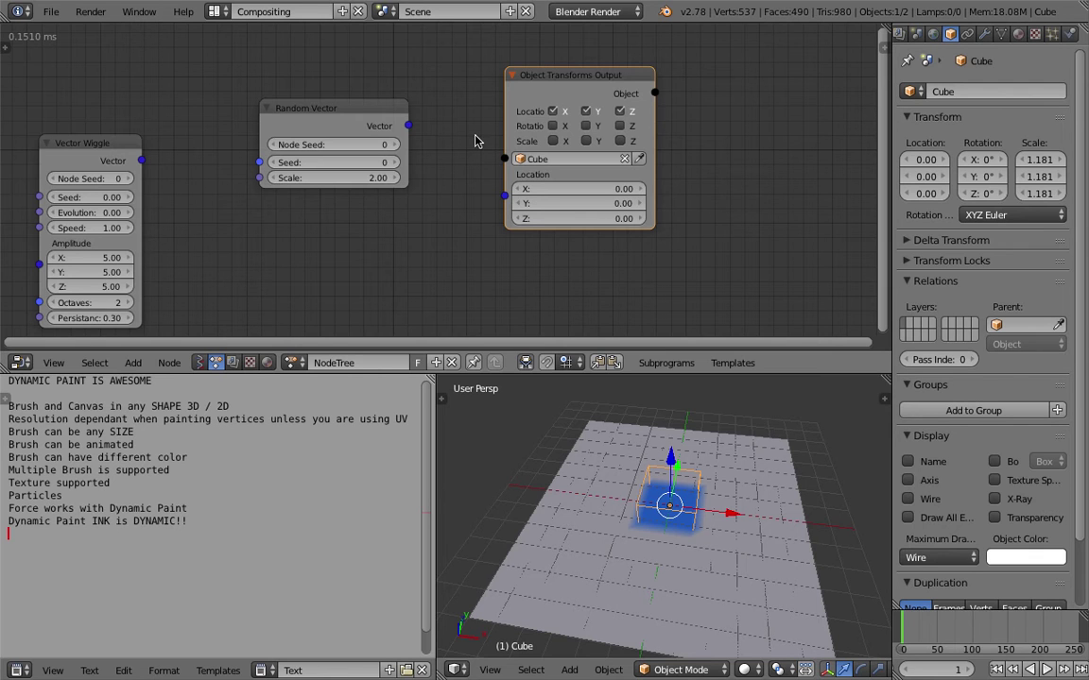
left_click_drag(409, 127, 502, 196)
left_click_drag(557, 107, 588, 114)
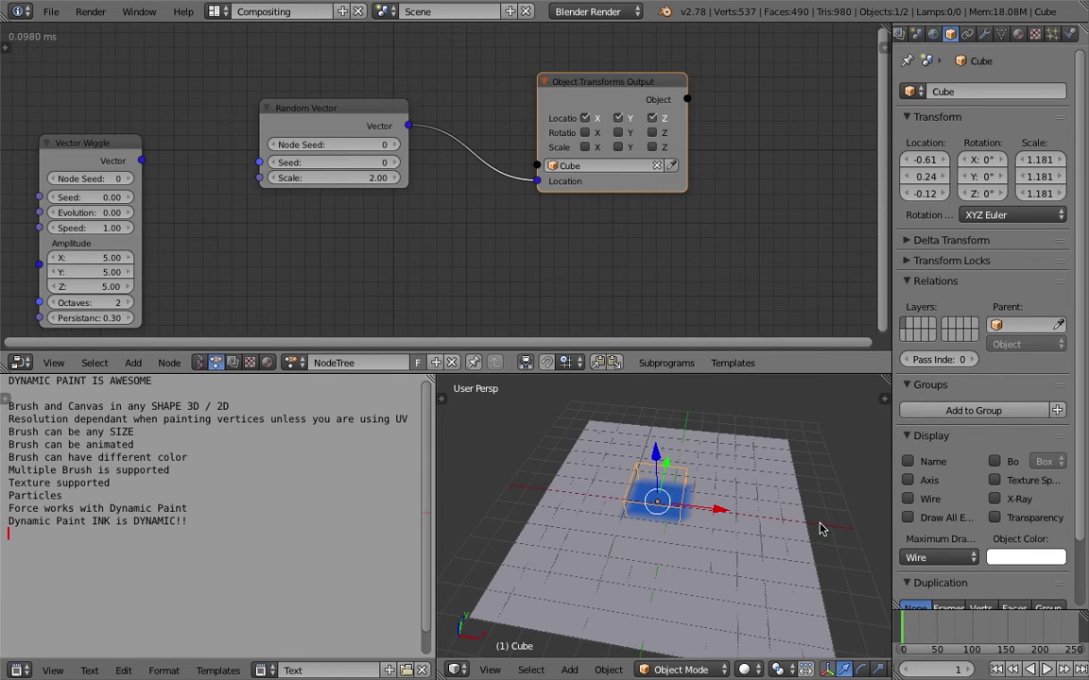
Play the animation and raise the Random Vector node's Seed step by step to 82.
left_click(1047, 669)
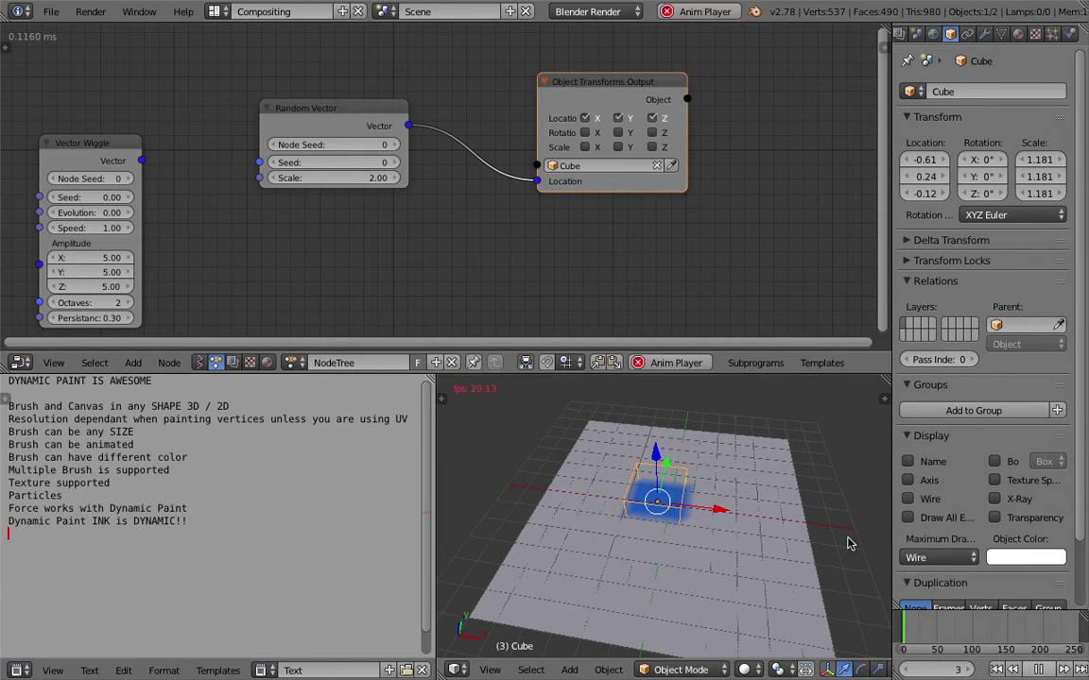
left_click(396, 164)
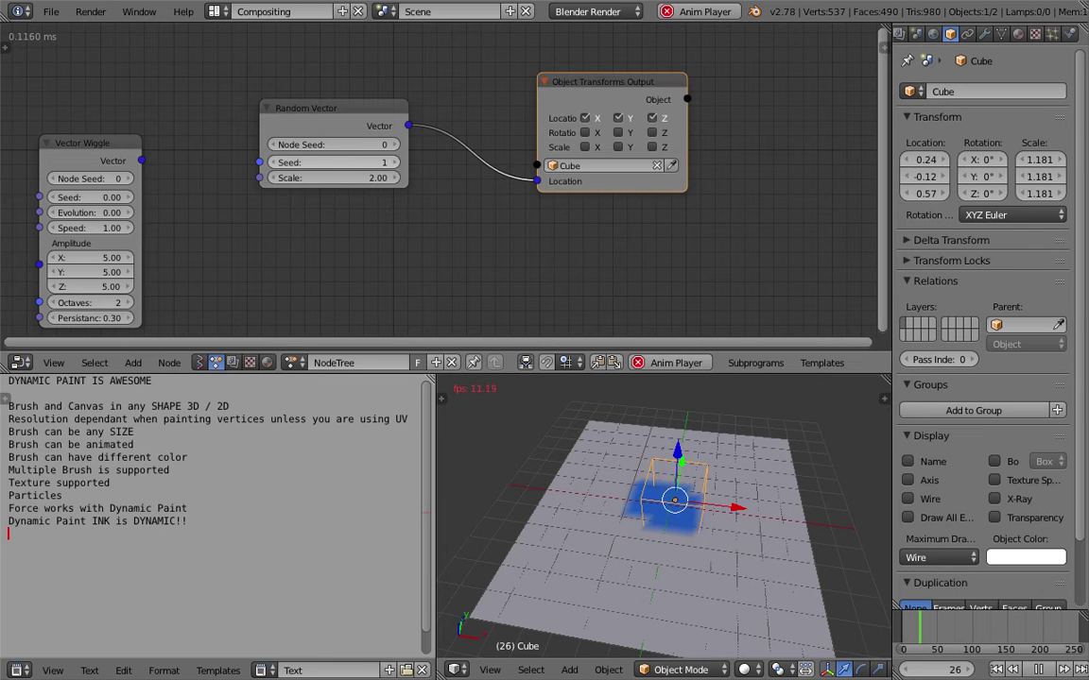
left_click(396, 163)
left_click(396, 163)
left_click(396, 164)
left_click(396, 163)
left_click(396, 163)
left_click(396, 164)
left_click_drag(364, 166, 529, 167)
Select the plane and scale it up to about 7.18.
scroll(592, 496, "down", 3)
right_click(631, 547)
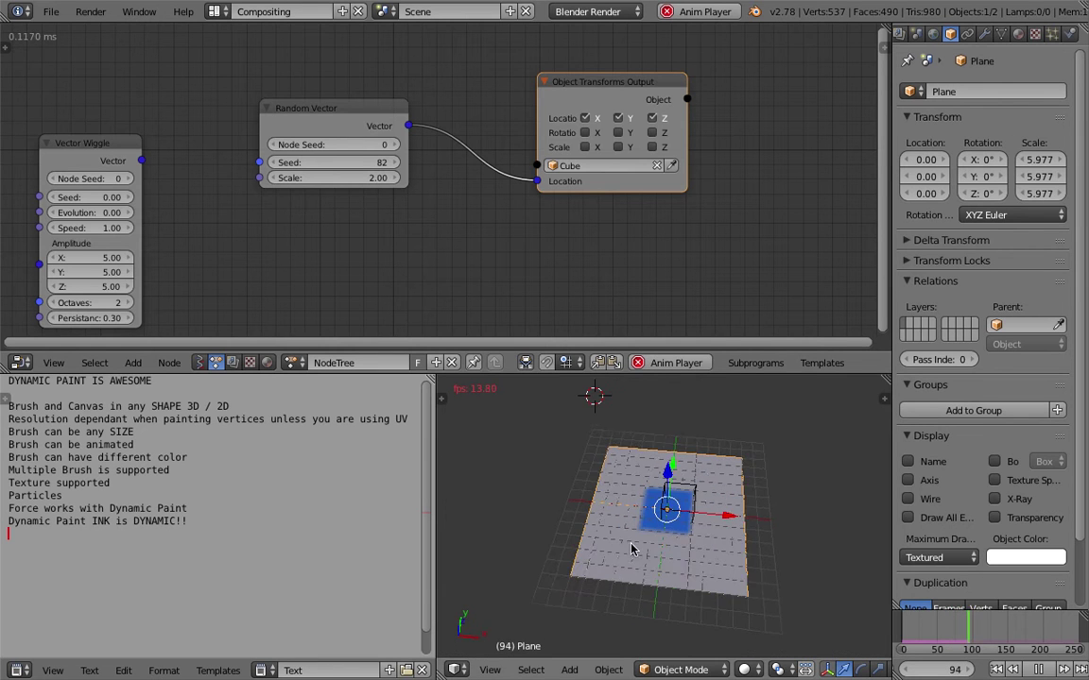
key("s")
left_click(652, 576)
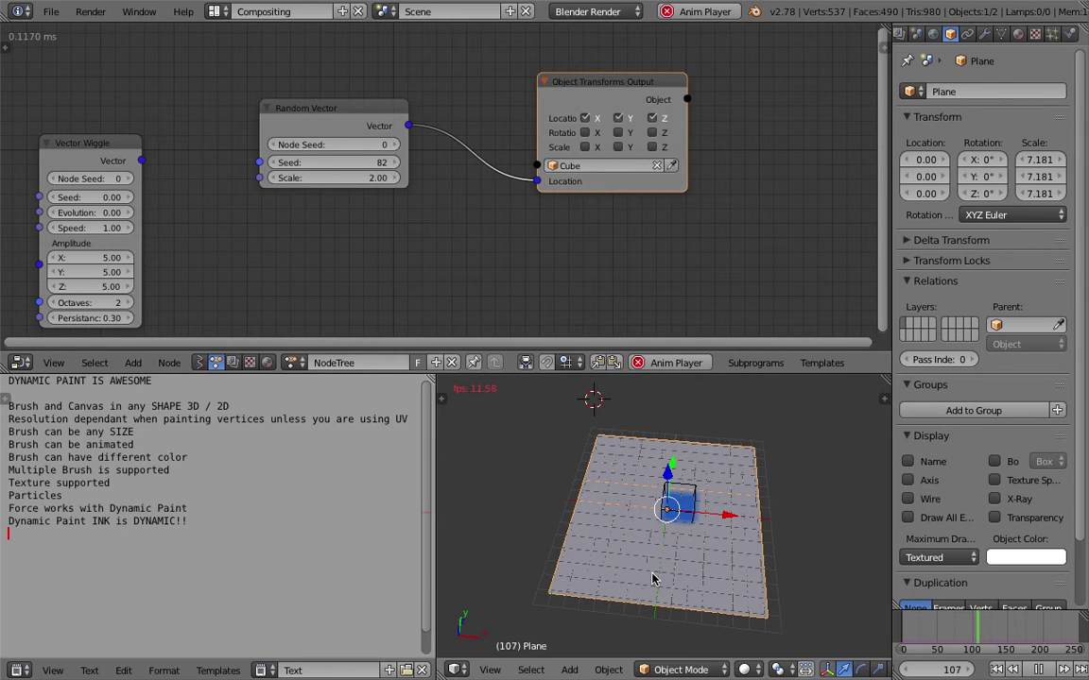
Set the Random Vector node's Scale to 10 and raise its Seed to 133 during playback.
left_click(349, 179)
type("10")
key("Return")
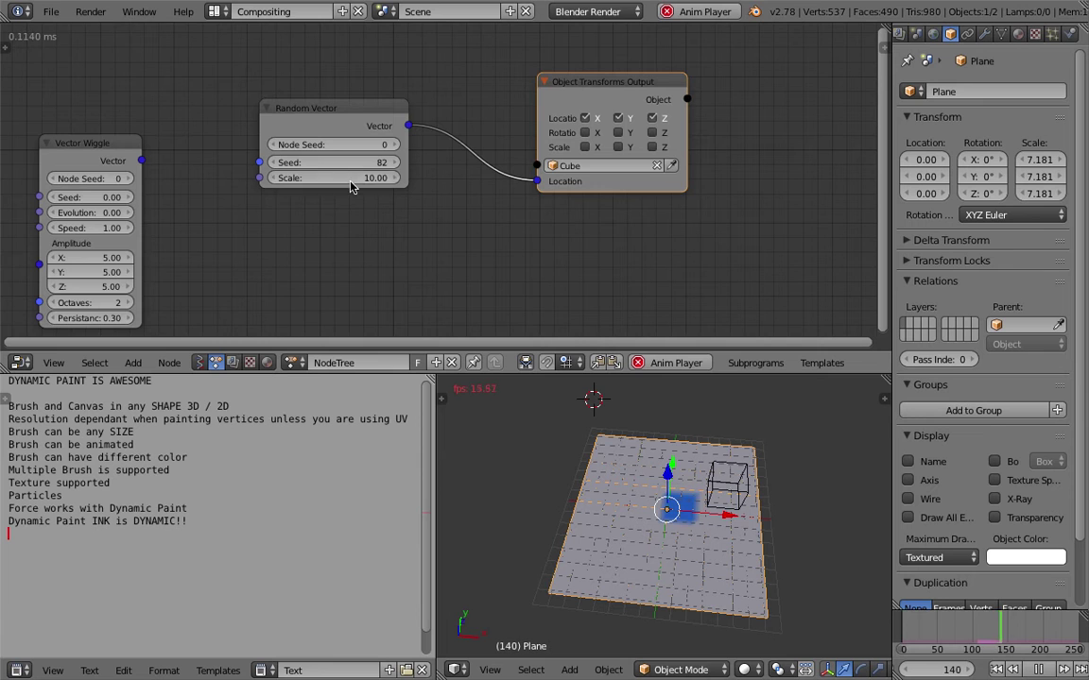
left_click_drag(351, 164, 397, 165)
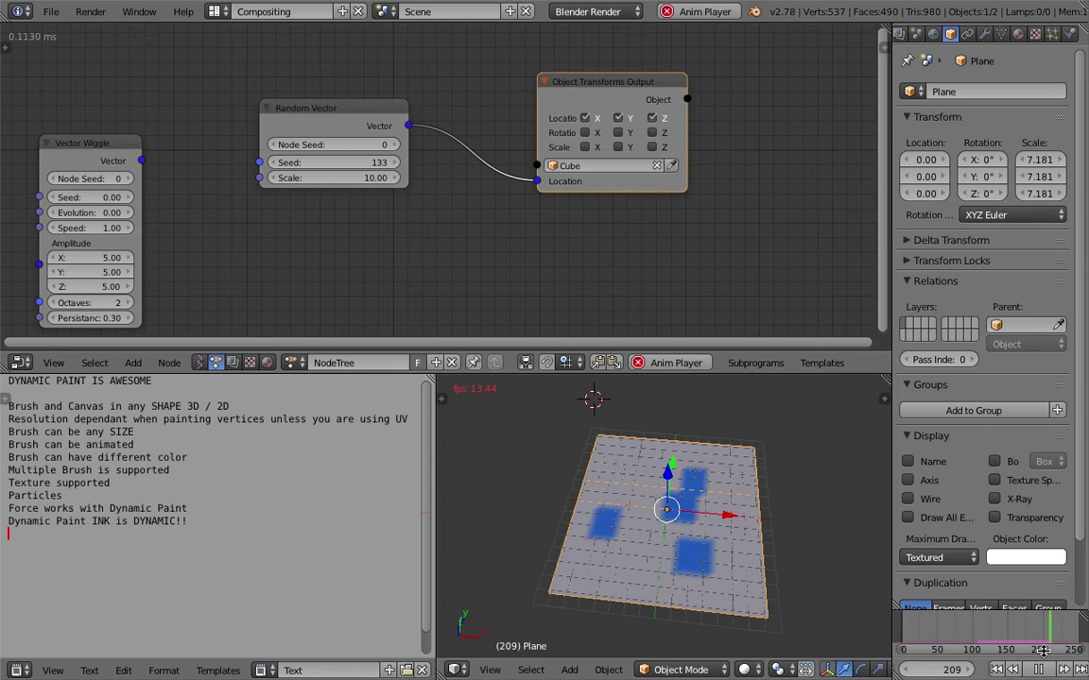
Replay the animation from the first frame, view the canvas plane, and stop the playback.
left_click(1000, 669)
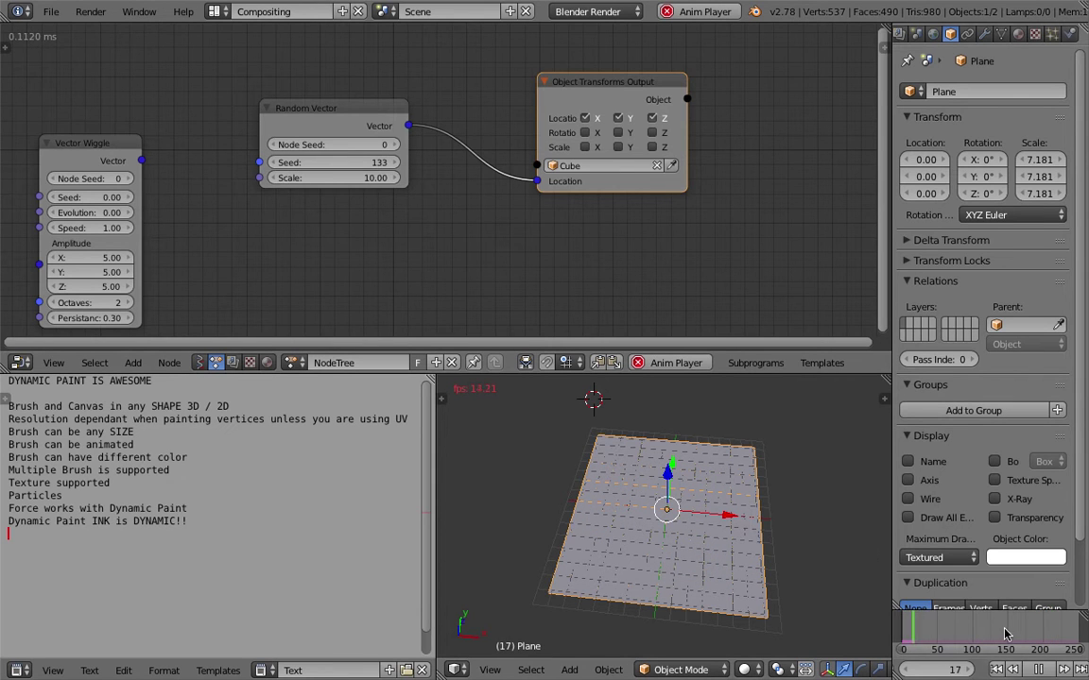
middle_click_drag(674, 492, 669, 491)
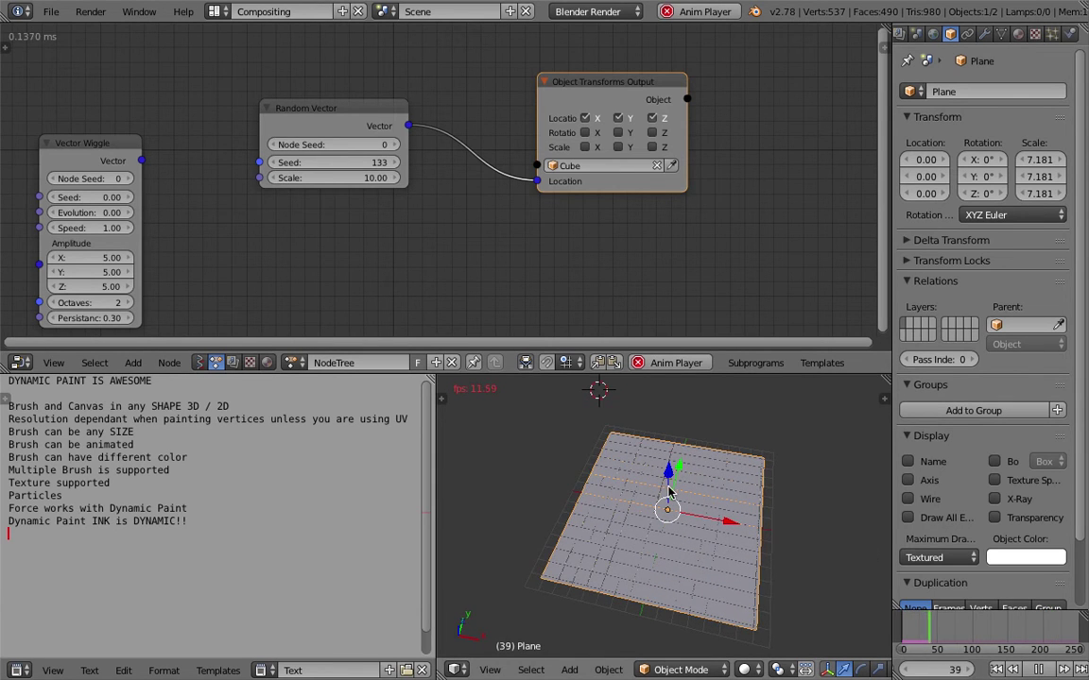
key("alt+a")
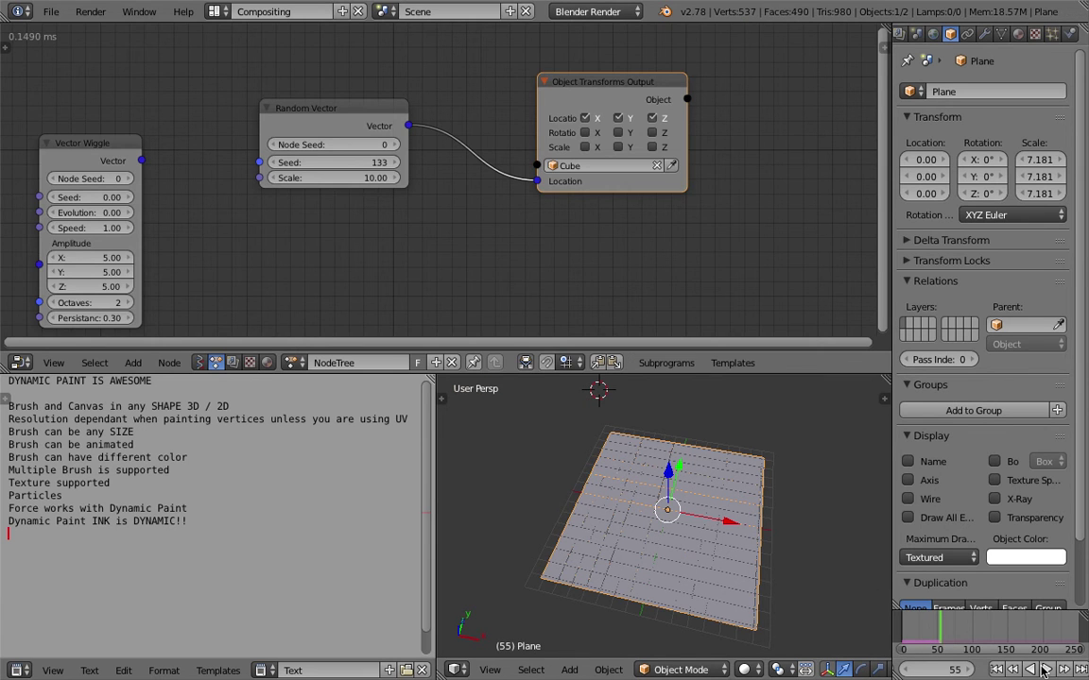
Save the file and set the Random Vector node's Seed to 194.
key("ctrl+s")
left_click(316, 171)
left_click_drag(359, 104, 394, 114)
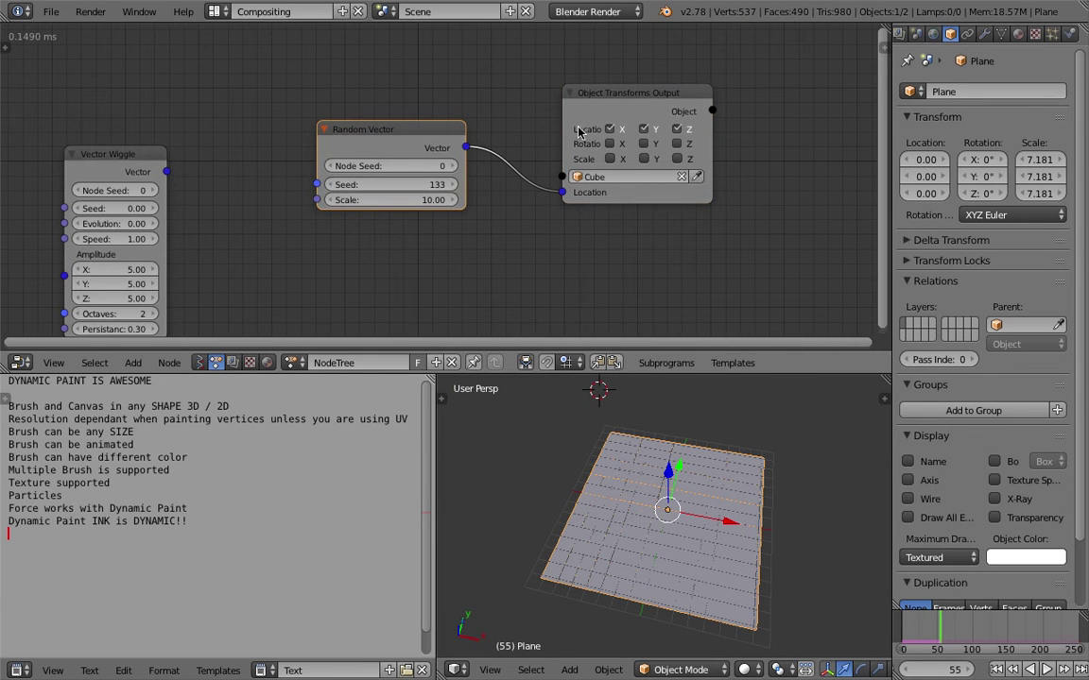
mouse_move(412, 184)
left_mouse_down()
mouse_move(453, 184)
mouse_move(433, 184)
left_mouse_up()
Search the nodes for "frame" and add a Time Info node above the Vector Wiggle node.
key("shift+a")
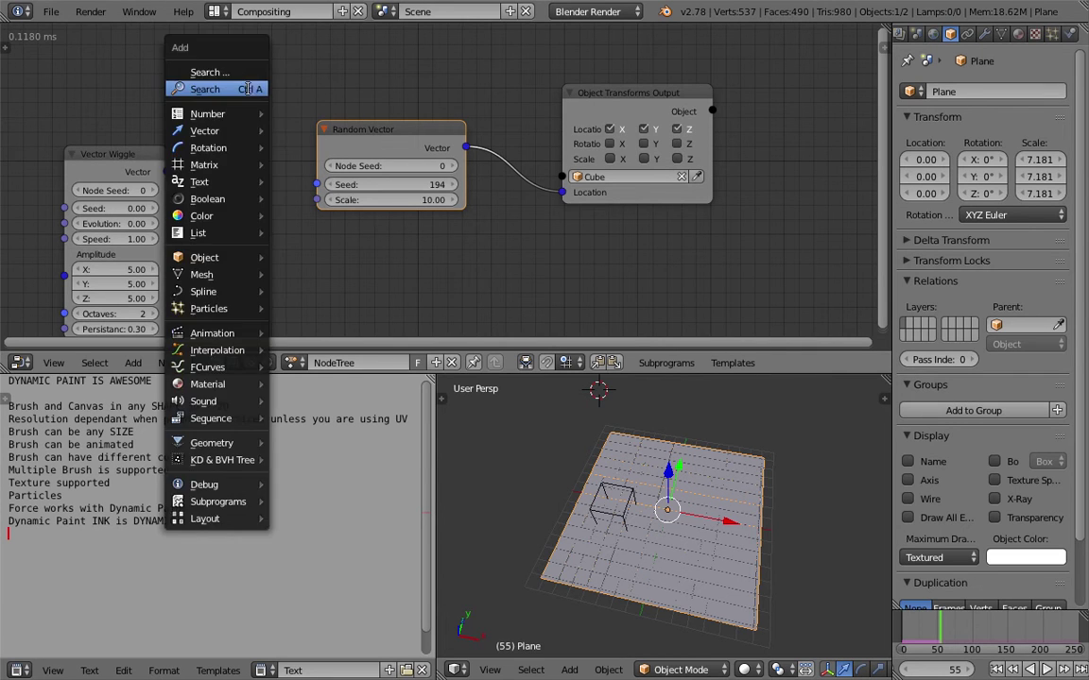
left_click(245, 88)
type("frame")
key("Down")
key("Down")
key("Return")
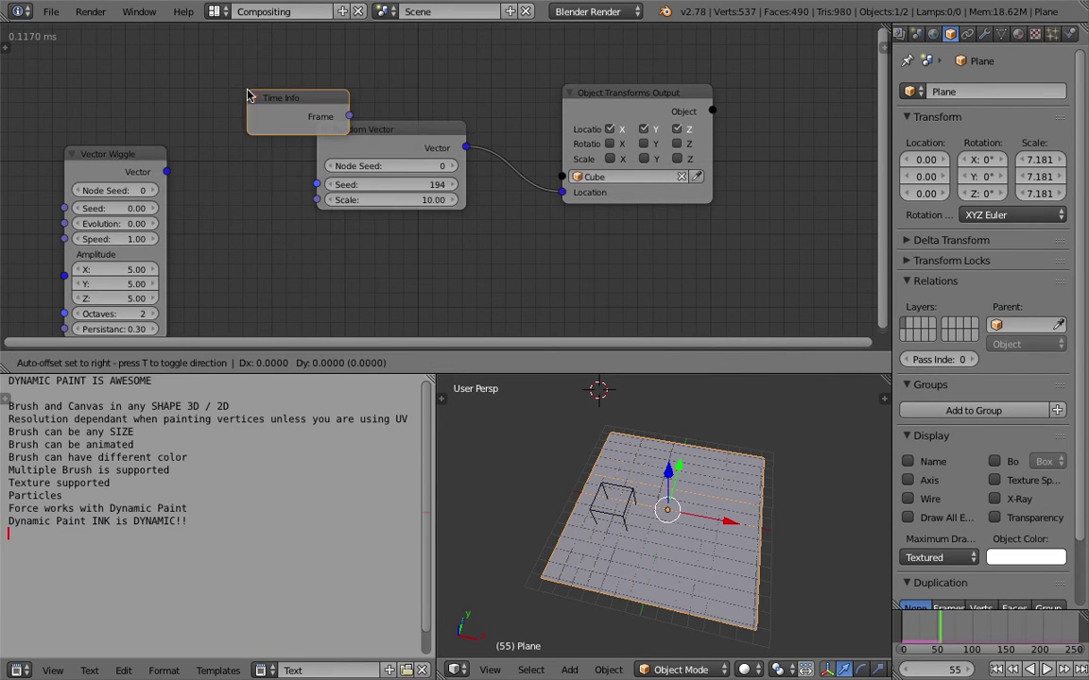
left_click(170, 79)
Connect the Time Info node's Frame output to the Random Vector node's Seed input and save the file.
left_click_drag(259, 78, 321, 185)
key("ctrl+s")
left_click(321, 185)
Spread out the Time Info, to Integer (floor) and Random Vector nodes so they line up left to right.
left_click_drag(371, 119, 413, 138)
left_click_drag(249, 97, 156, 73)
left_click_drag(268, 106, 233, 87)
left_click_drag(346, 130, 383, 124)
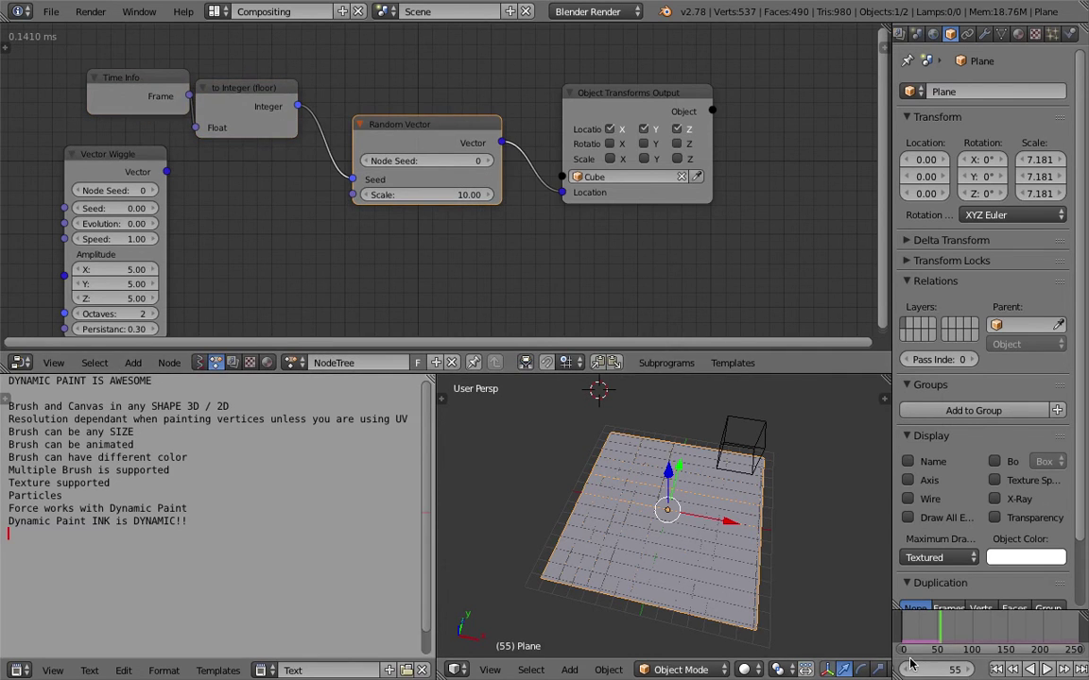
Play the animation from the first frame, stop it to inspect the painted plane from the side, and select the cube.
left_click(996, 670)
left_click(1045, 670)
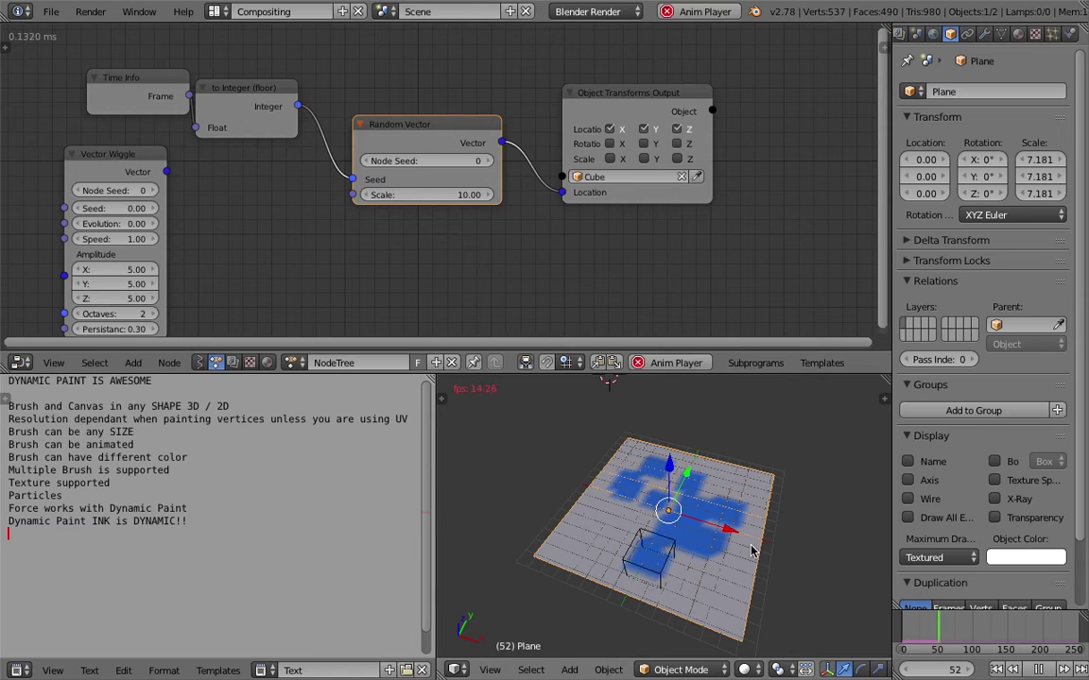
key("alt+a")
mouse_move(694, 574)
middle_mouse_down()
mouse_move(723, 520)
mouse_move(708, 543)
mouse_move(707, 529)
mouse_move(699, 553)
mouse_move(733, 517)
middle_mouse_up()
right_click(718, 537)
right_click(698, 552)
right_click(726, 573)
middle_click_drag(726, 568, 729, 574)
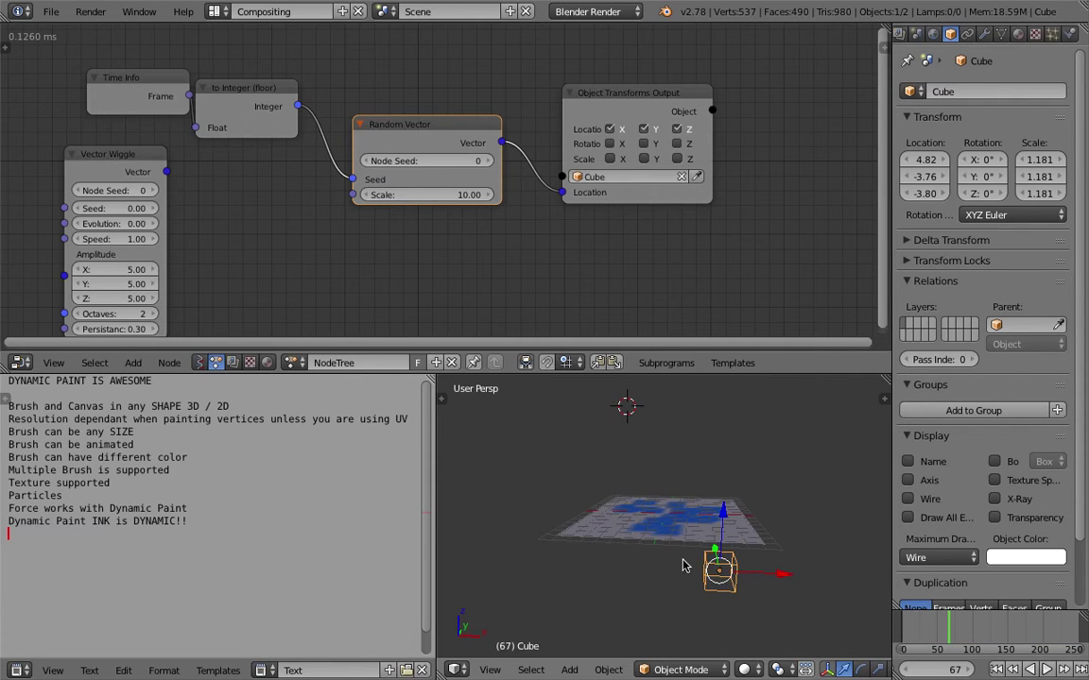
Move the Object Transforms Output node away from the Random Vector node to open a wide gap between them.
left_click_drag(257, 79, 269, 79)
middle_click_drag(438, 122, 440, 127)
left_click_drag(597, 101, 660, 107)
left_click_drag(464, 132, 454, 129)
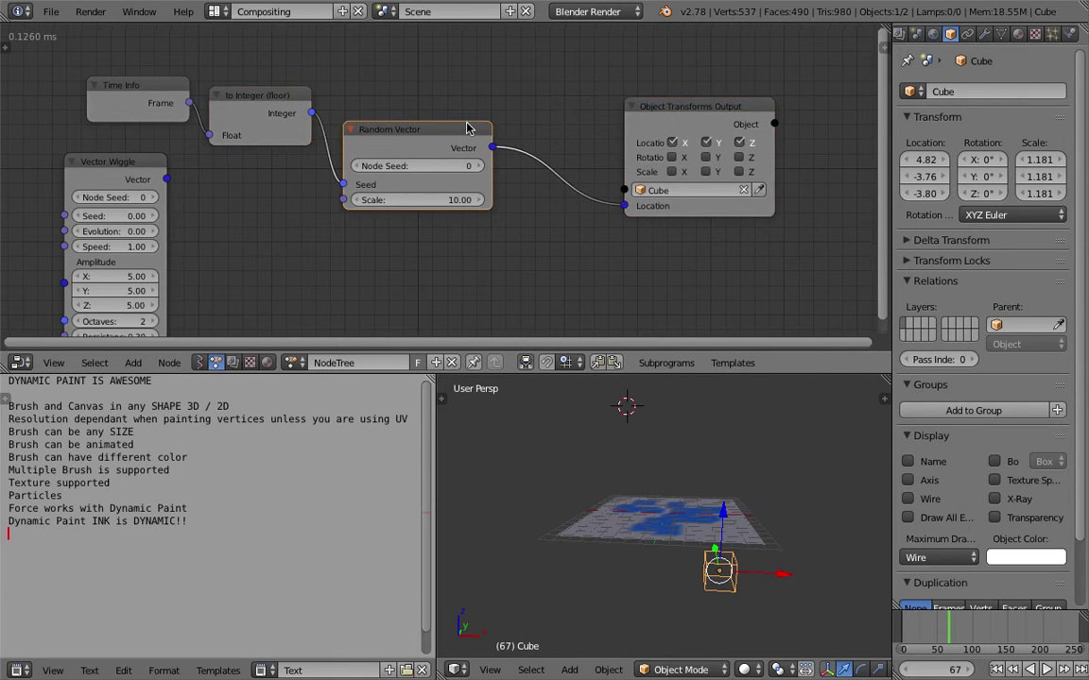
middle_click_drag(467, 123, 457, 128)
left_click_drag(661, 107, 752, 108)
Search the nodes for "sepa" and insert a Separate Vector node after the Random Vector node.
key("shift+a")
left_click(511, 80)
type("sepa")
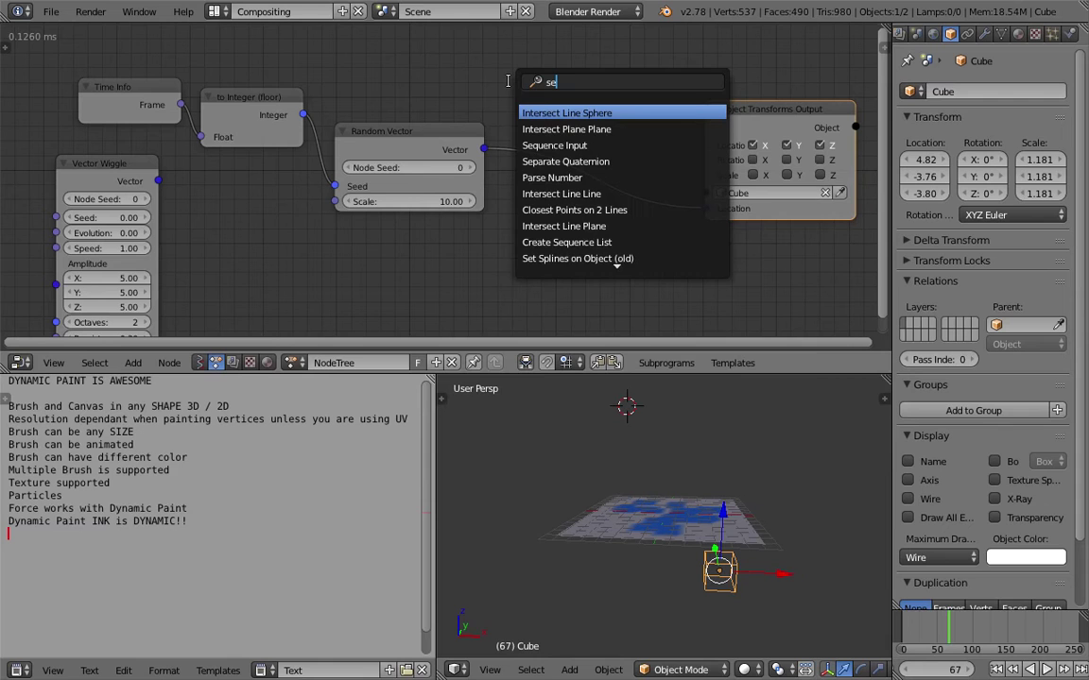
key("Down")
key("Down")
key("Down")
key("Down")
key("Down")
key("Return")
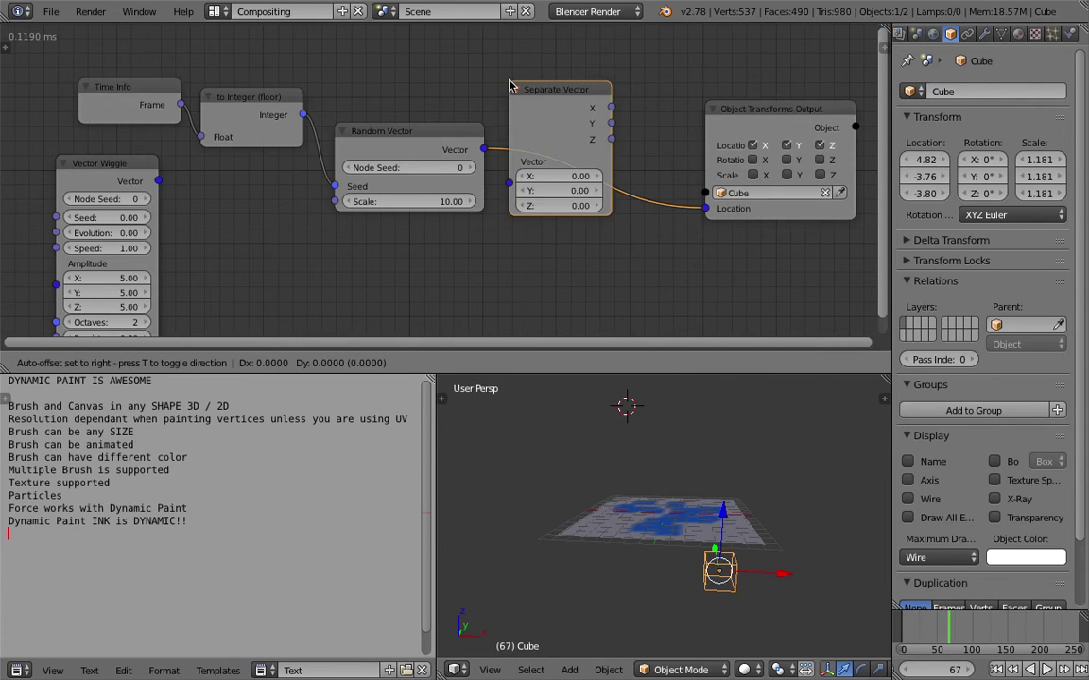
left_click(508, 86)
left_click_drag(580, 96, 523, 105)
Link Separate Vector's X and Y outputs to a Combine Vector node feeding the cube's Location, and space these nodes out.
middle_click_drag(713, 120, 583, 90)
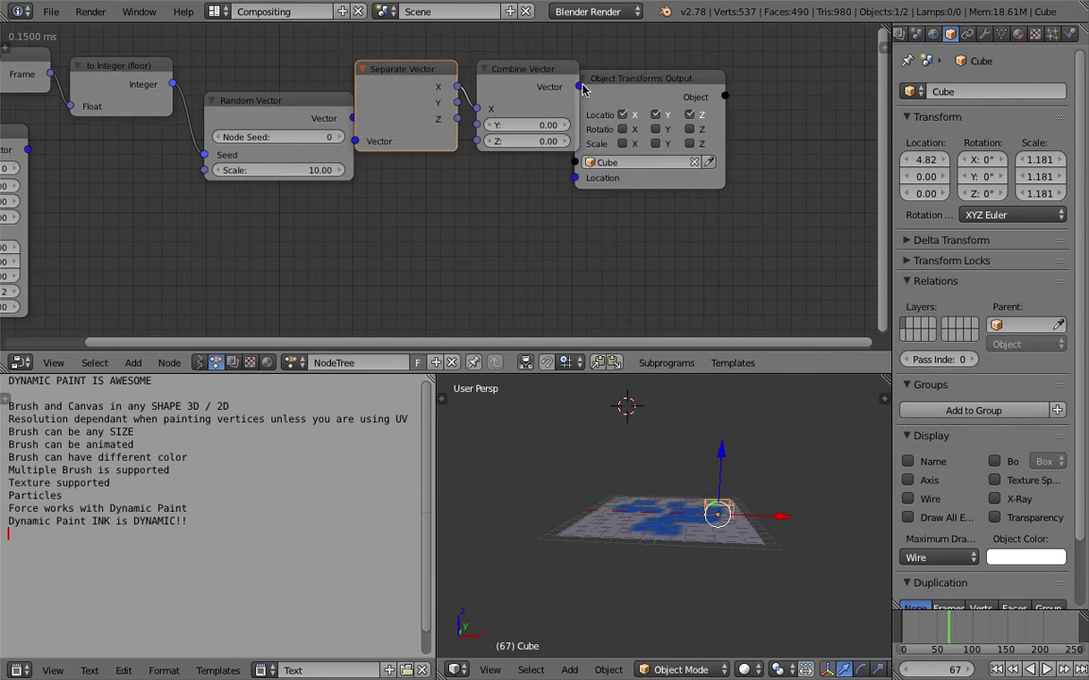
left_click_drag(627, 87, 694, 87)
left_click_drag(543, 94, 576, 95)
left_click_drag(463, 125, 477, 126)
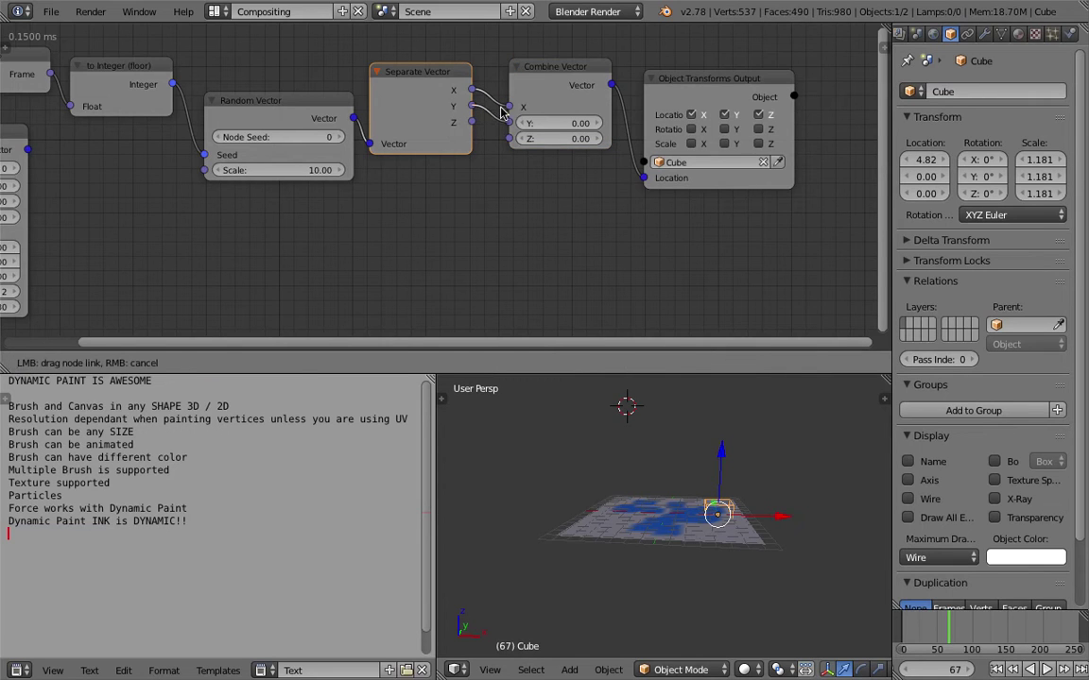
left_click_drag(470, 106, 511, 123)
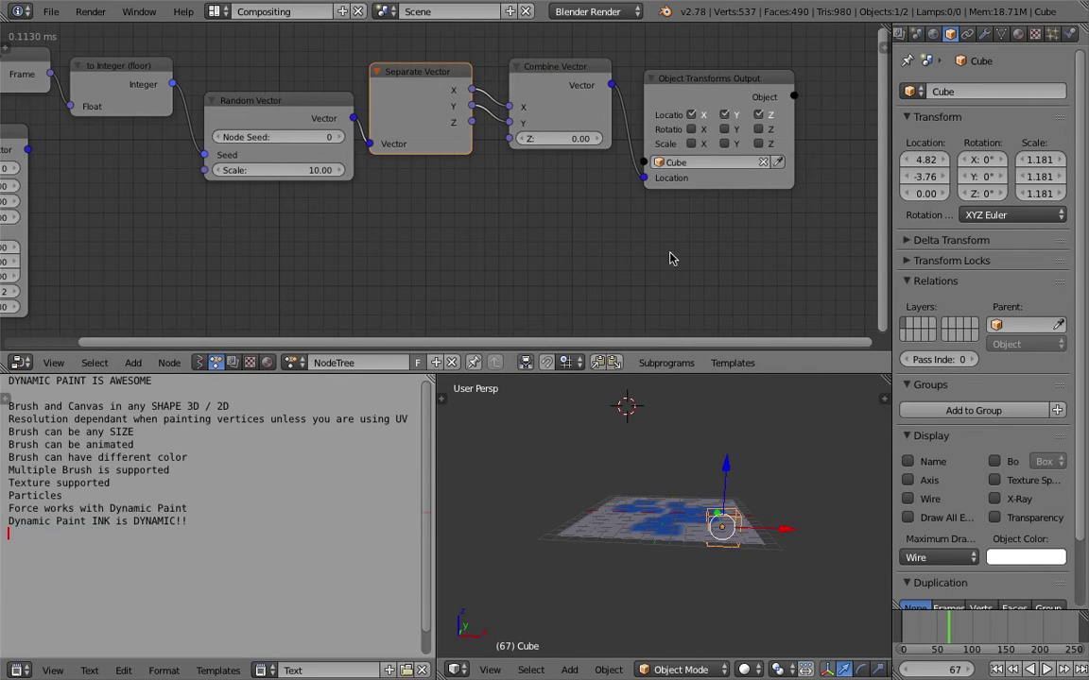
Play the animation from the first frame to check the cube's flat painting, stop it, and save the file.
left_click(998, 670)
left_click(1047, 670)
middle_click_drag(748, 542, 729, 609)
scroll(701, 564, "up", 1)
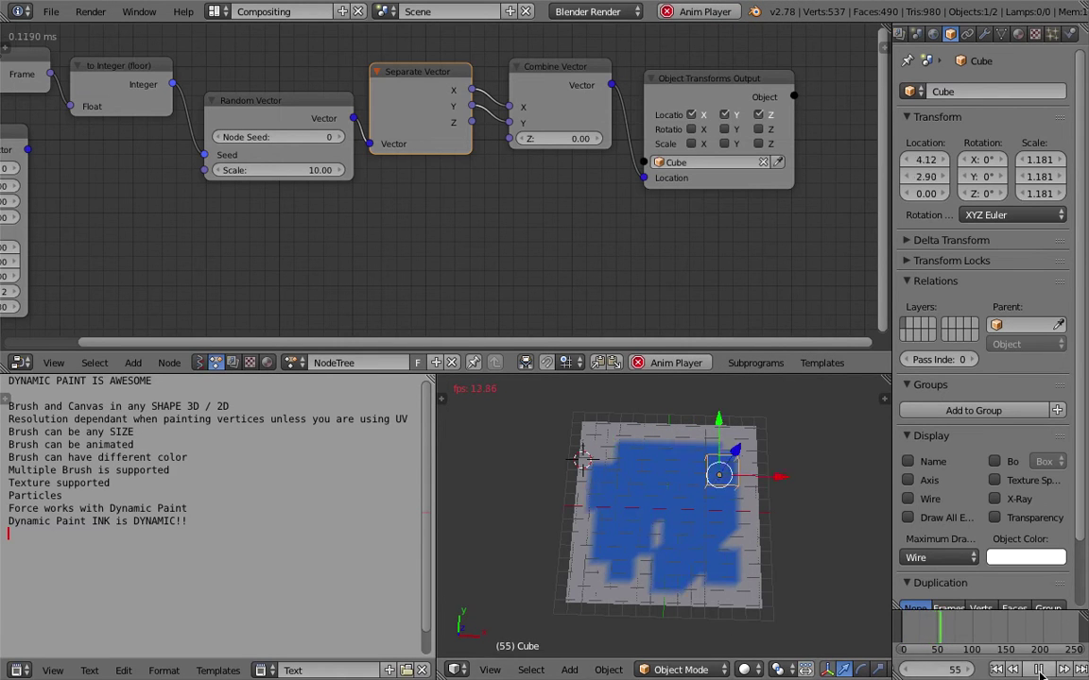
key("alt+a")
key("ctrl+s")
left_click(725, 526)
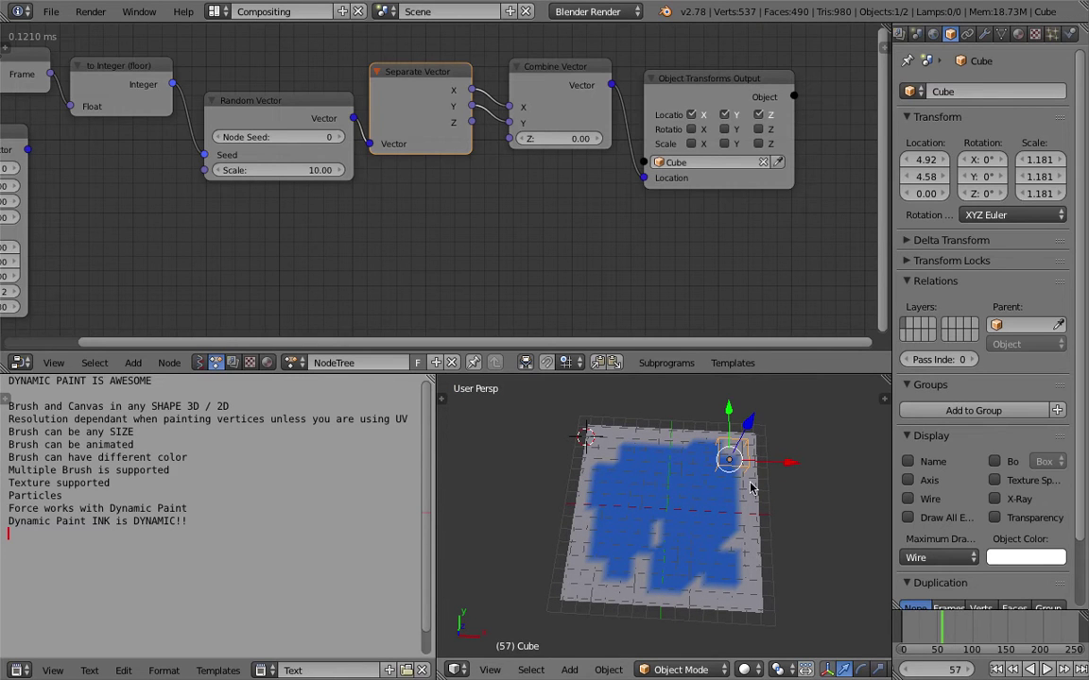
Replay the animation from the start, stop at frame 20, and inspect the paint spots at an angle.
key("shift+Left")
left_click(1046, 669)
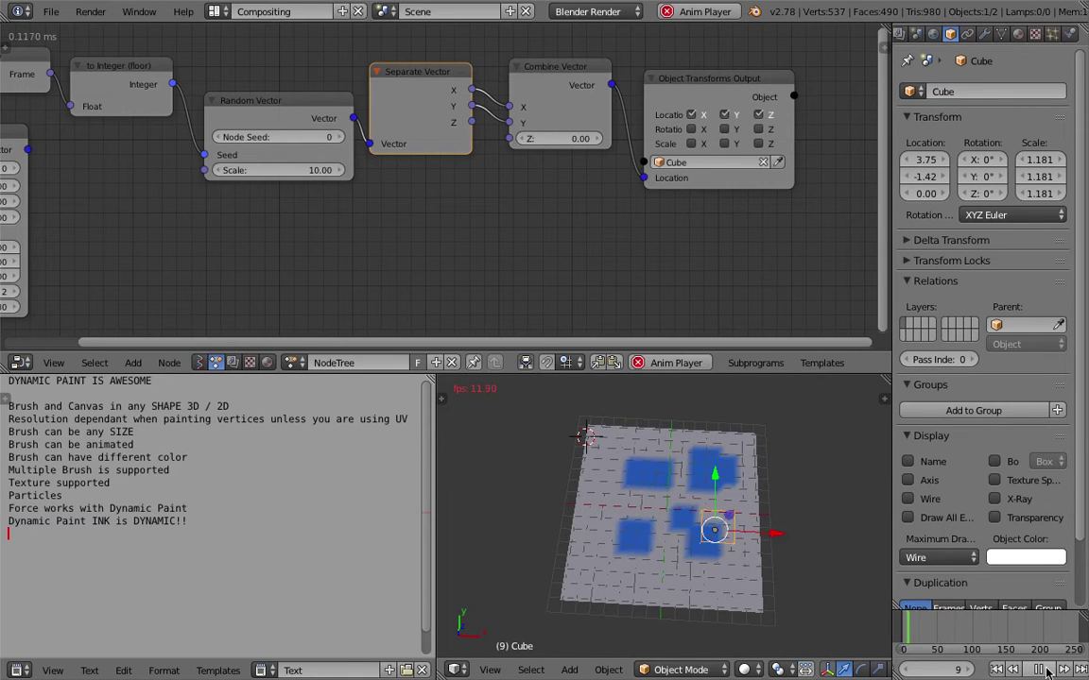
left_click(1047, 670)
middle_click_drag(786, 575, 757, 542)
middle_click_drag(684, 523, 670, 504)
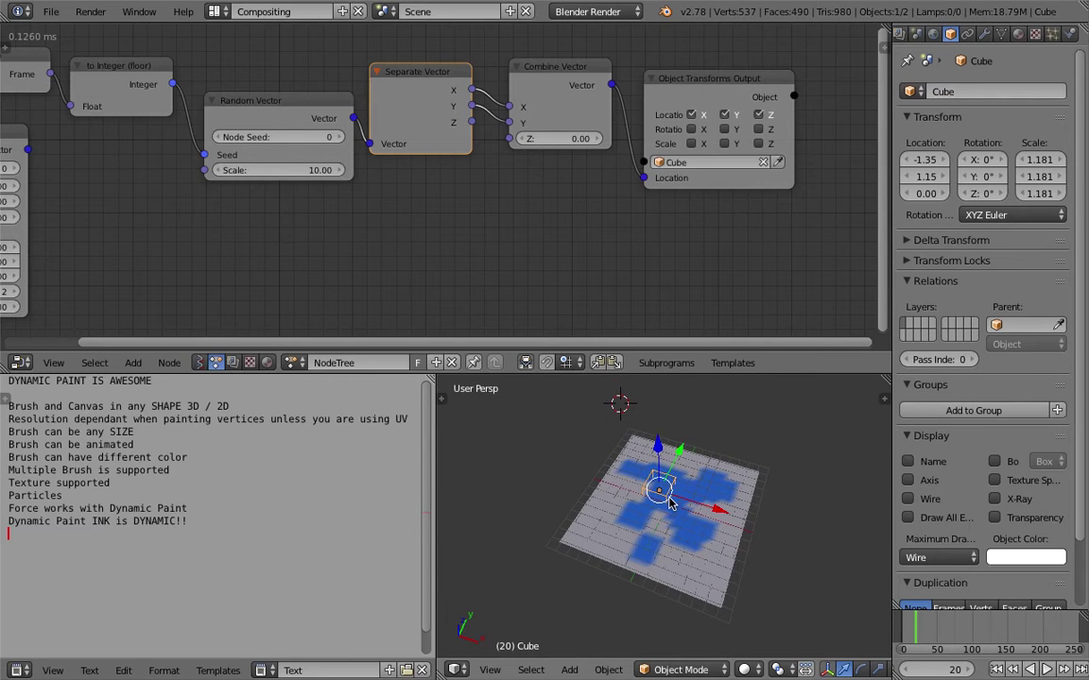
Fit the whole node tree in view and move the unused Vector Wiggle node away from the connected nodes.
key("Home")
left_click_drag(196, 162, 127, 128)
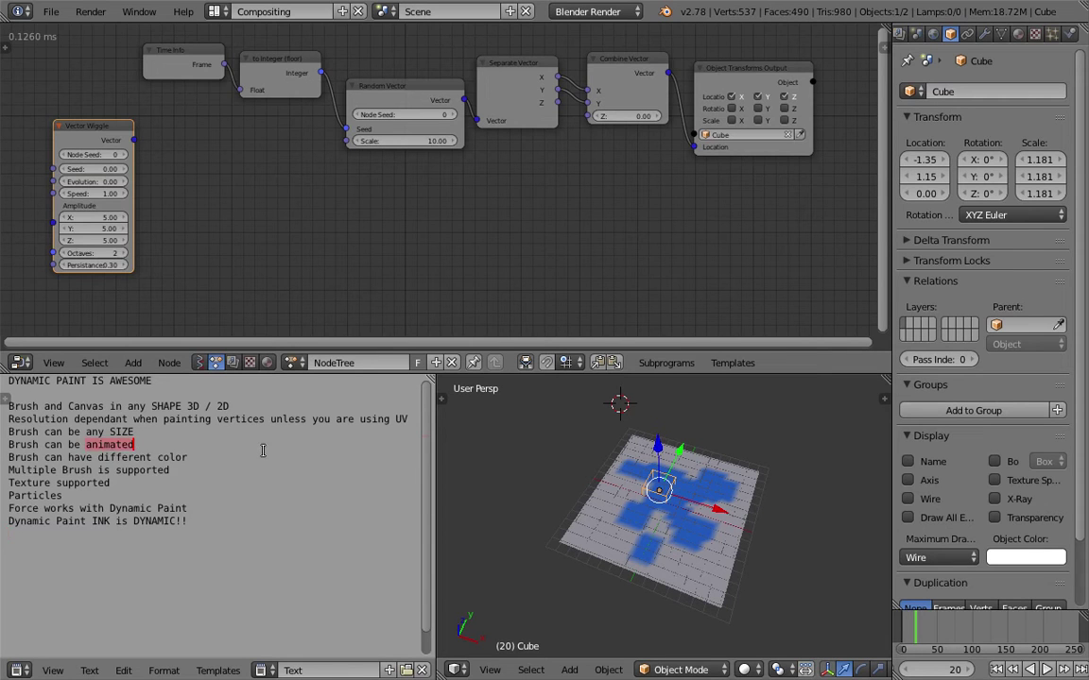
In the notes, change "animated" to "ANiMATED", add the line "Brush at random position x", and capitalize "COLOR".
key("Return")
key("Return")
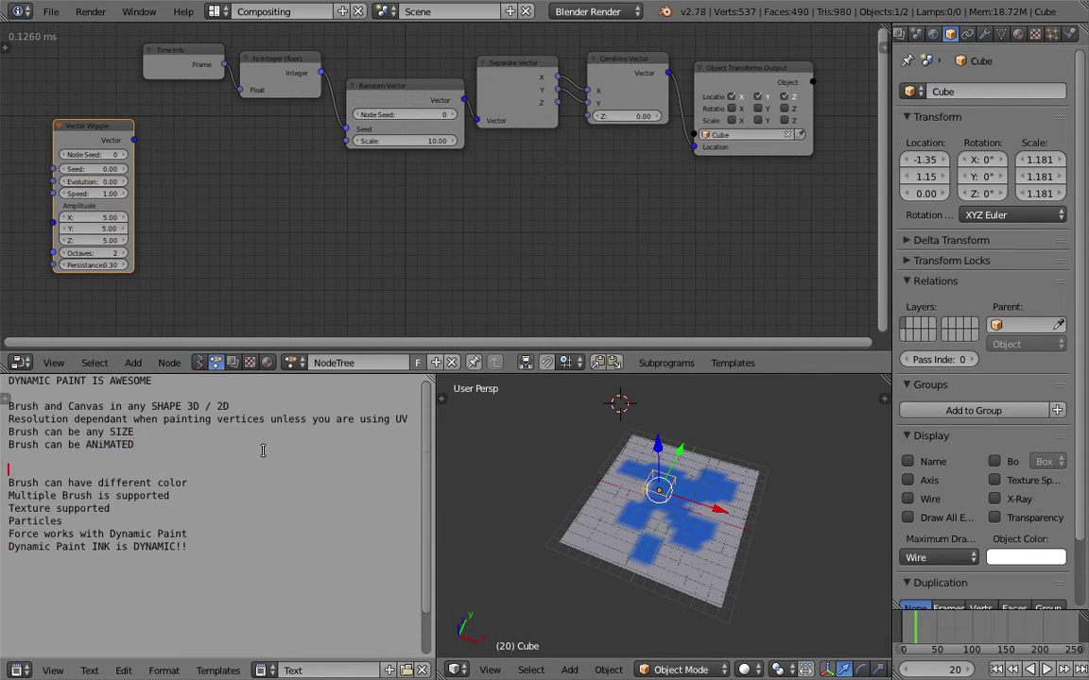
key("BackSpace")
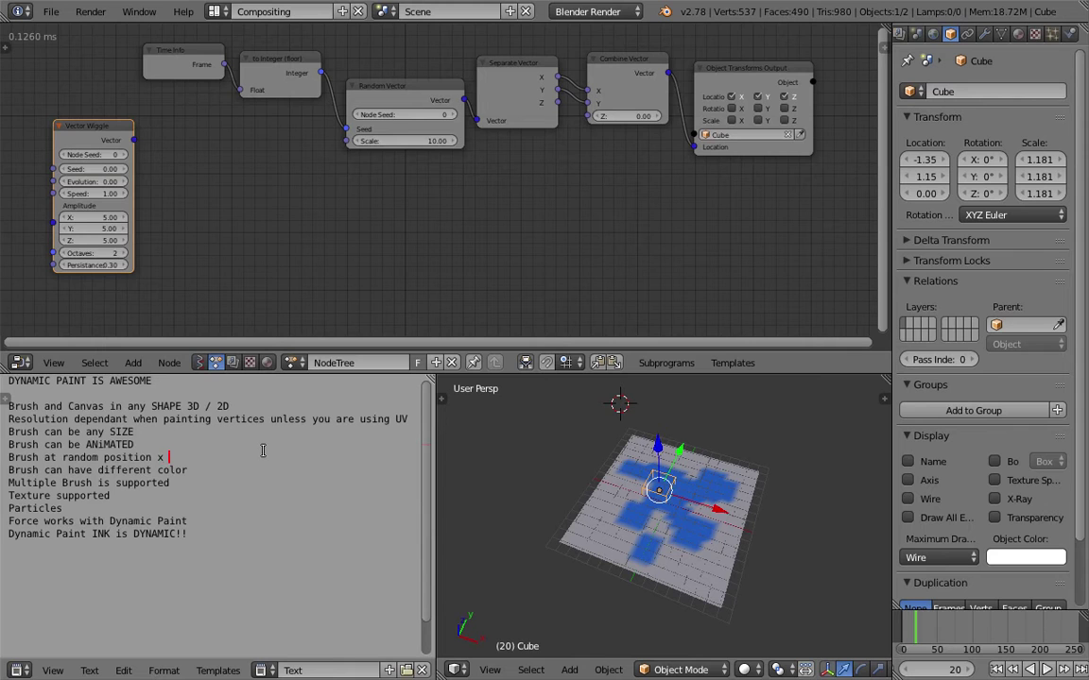
Move the Object Transforms Output node further from the Combine Vector node and save the file.
middle_click_drag(471, 218, 426, 225)
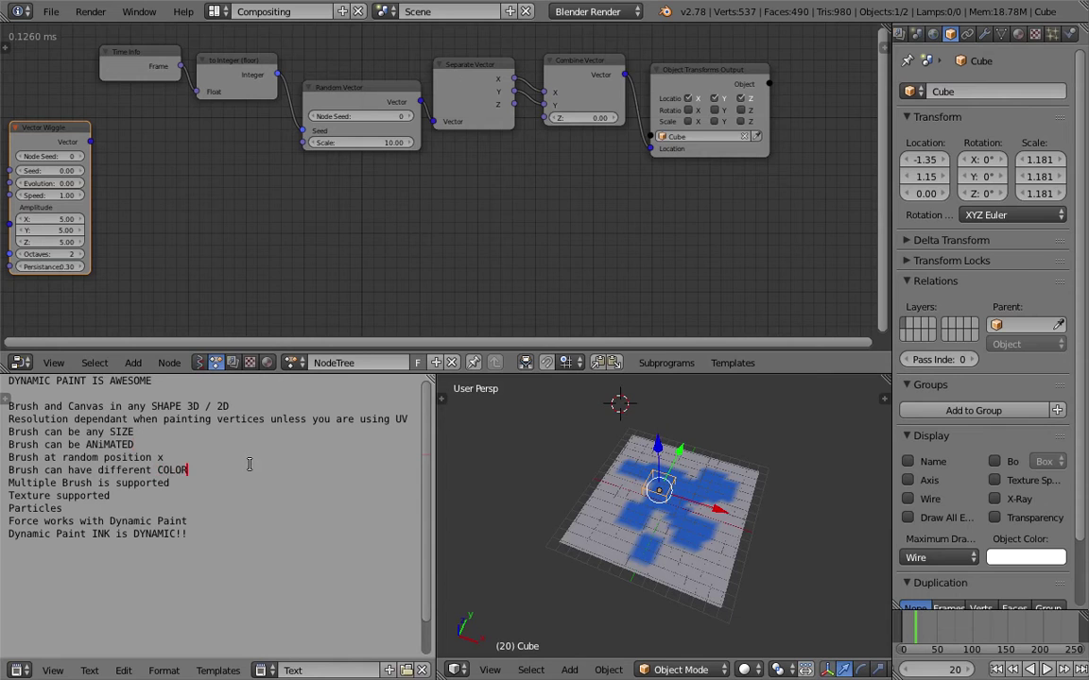
left_click_drag(741, 158, 765, 160)
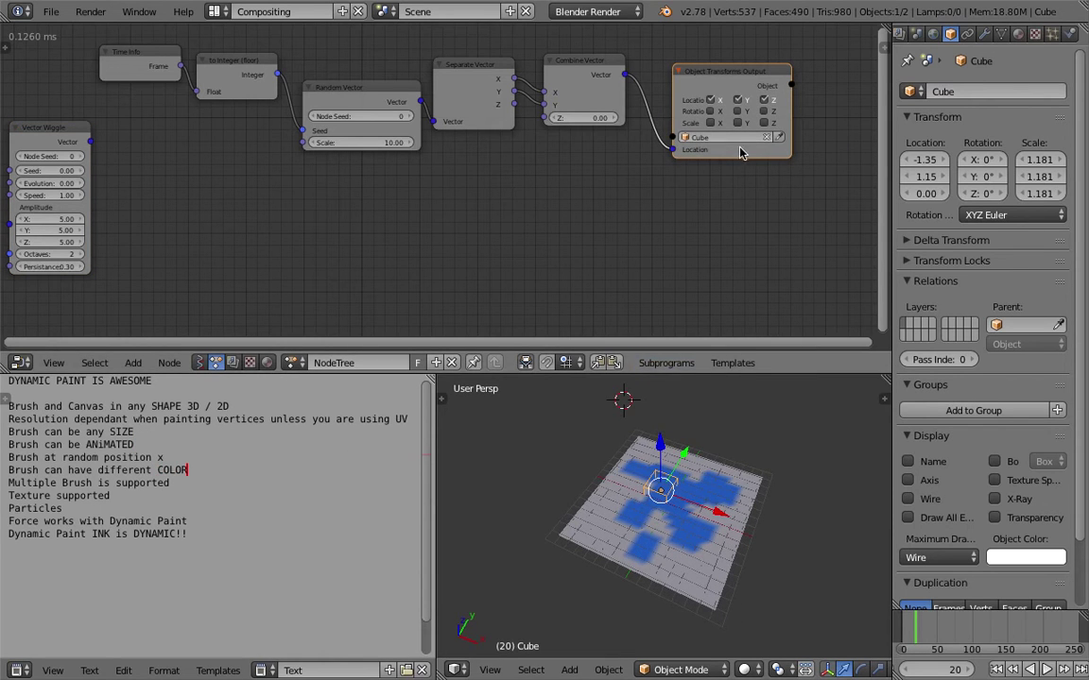
left_click_drag(740, 148, 755, 157)
key("ctrl+s")
left_click(755, 157)
scroll(705, 472, "up", 1)
middle_click_drag(705, 472, 722, 482)
key("ctrl+s")
left_click(722, 482)
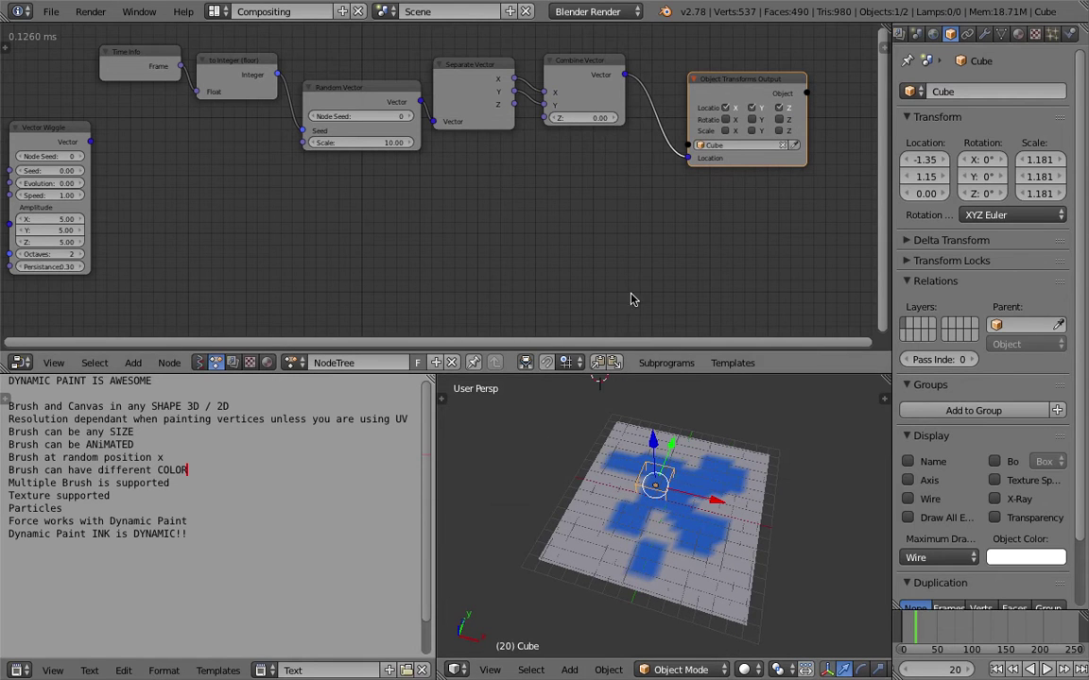
Save the scene as a new file with Save As.
mouse_move(54, 41)
left_click(53, 12)
left_click(81, 156)
left_click(964, 75)
left_click(1027, 57)
key("ctrl+s")
left_click(800, 362)
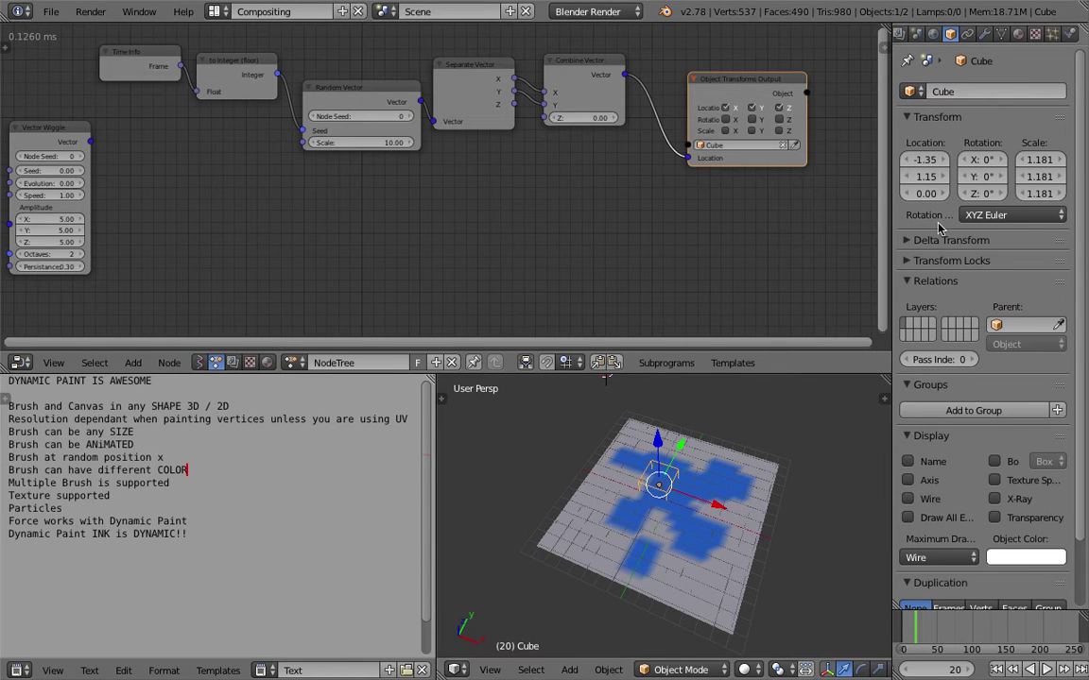
Display the cube's Dynamic Paint brush settings and widen the properties area so the labels are fully readable.
middle_click_drag(676, 446, 682, 463)
left_click(1071, 35)
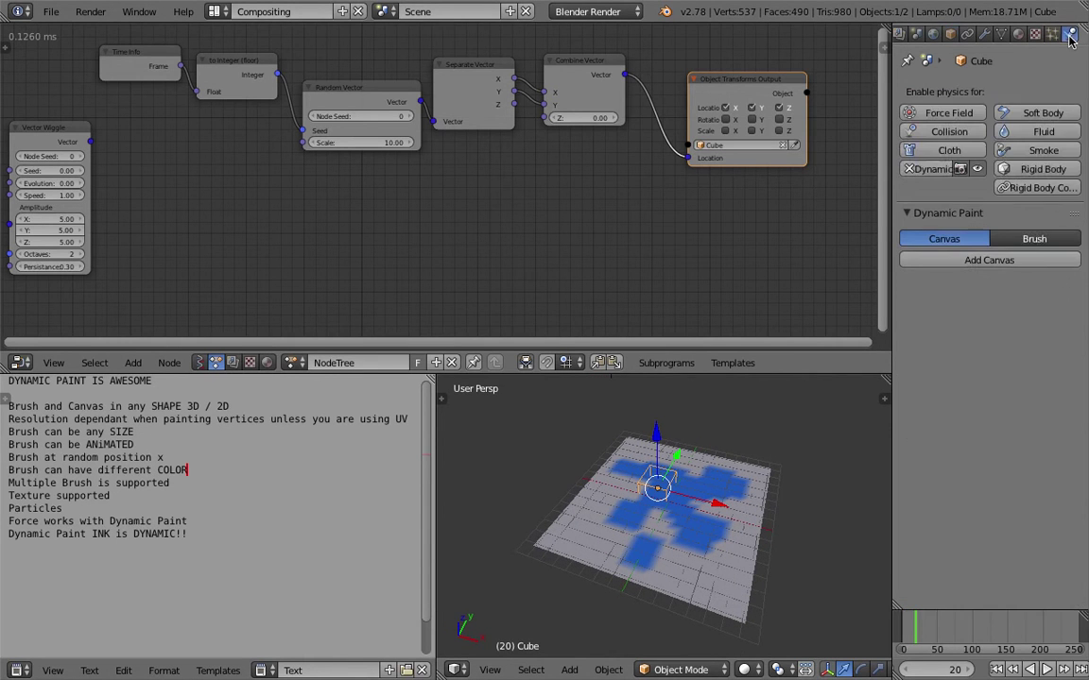
left_click(1032, 238)
left_click(1030, 260)
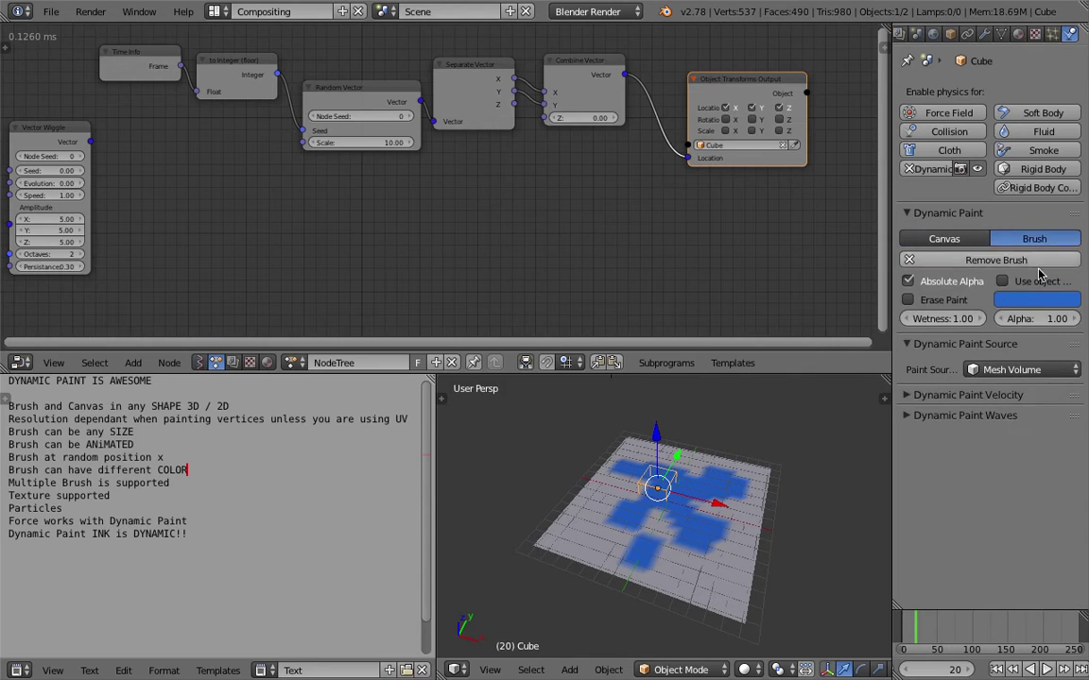
middle_click_drag(756, 520, 780, 510)
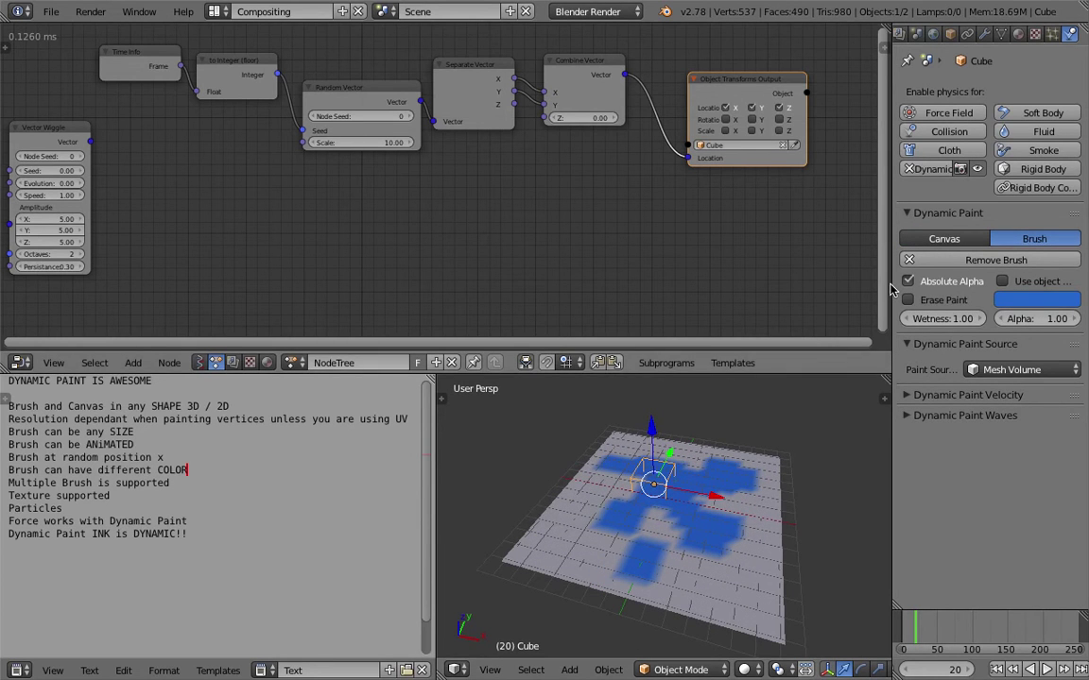
left_click_drag(893, 284, 786, 283)
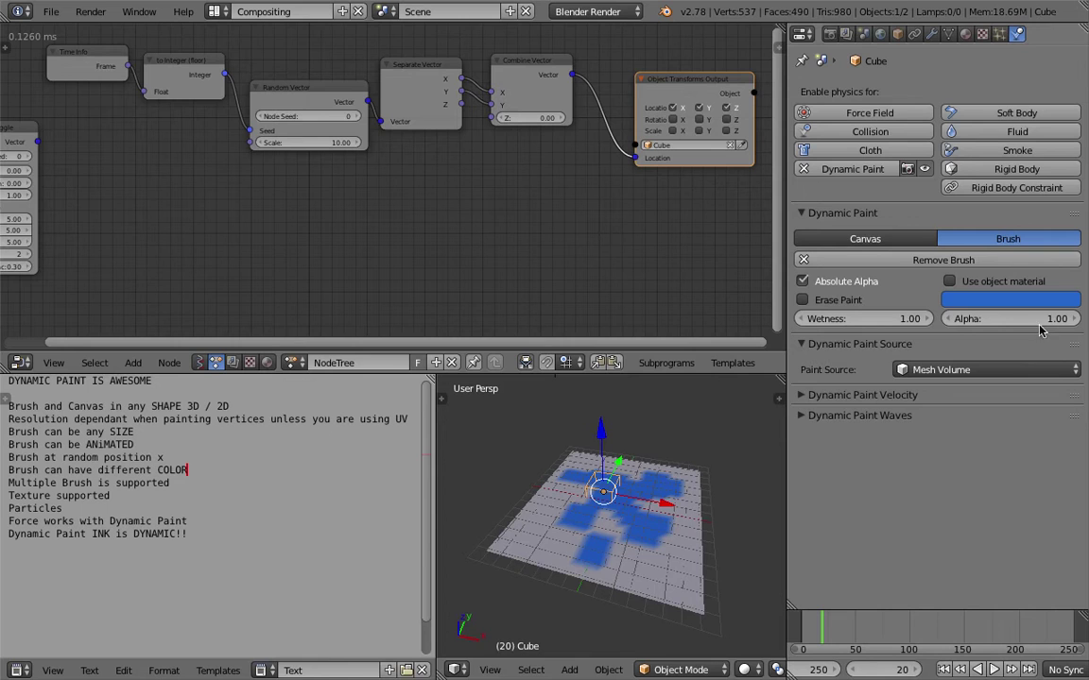
Set the cube brush's Alpha to 0.30, preview the animation from the first frame, and save the file.
middle_click_drag(712, 469, 732, 481)
left_click_drag(1047, 321, 832, 321)
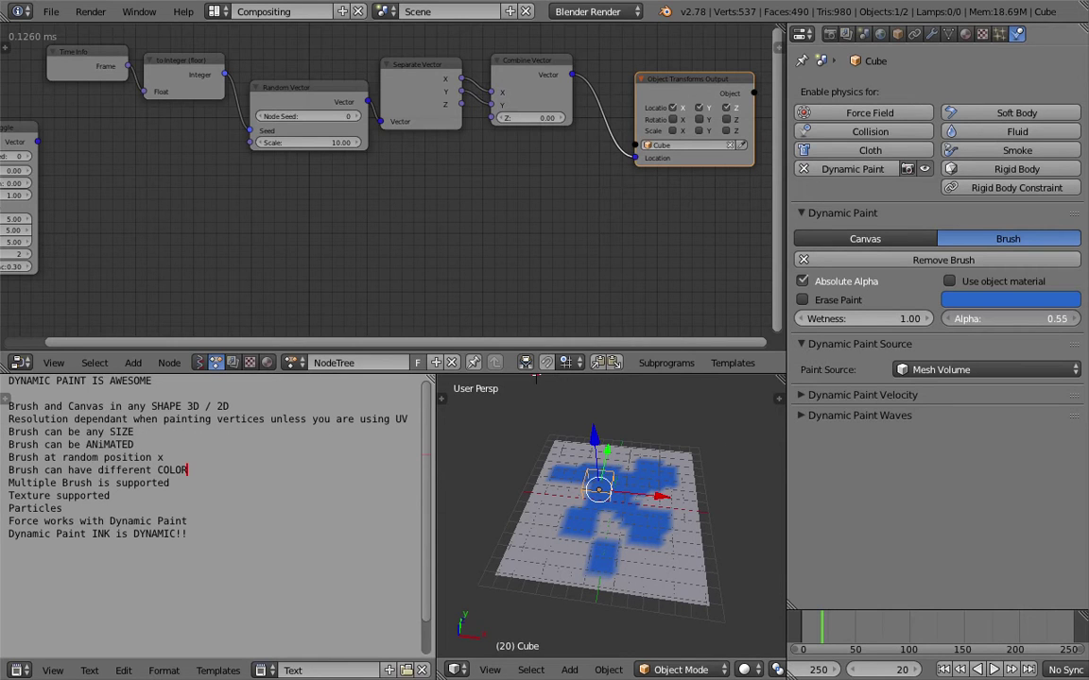
left_click(943, 669)
left_click(993, 669)
middle_click_drag(681, 472, 515, 418)
key("alt+a")
key("ctrl+s")
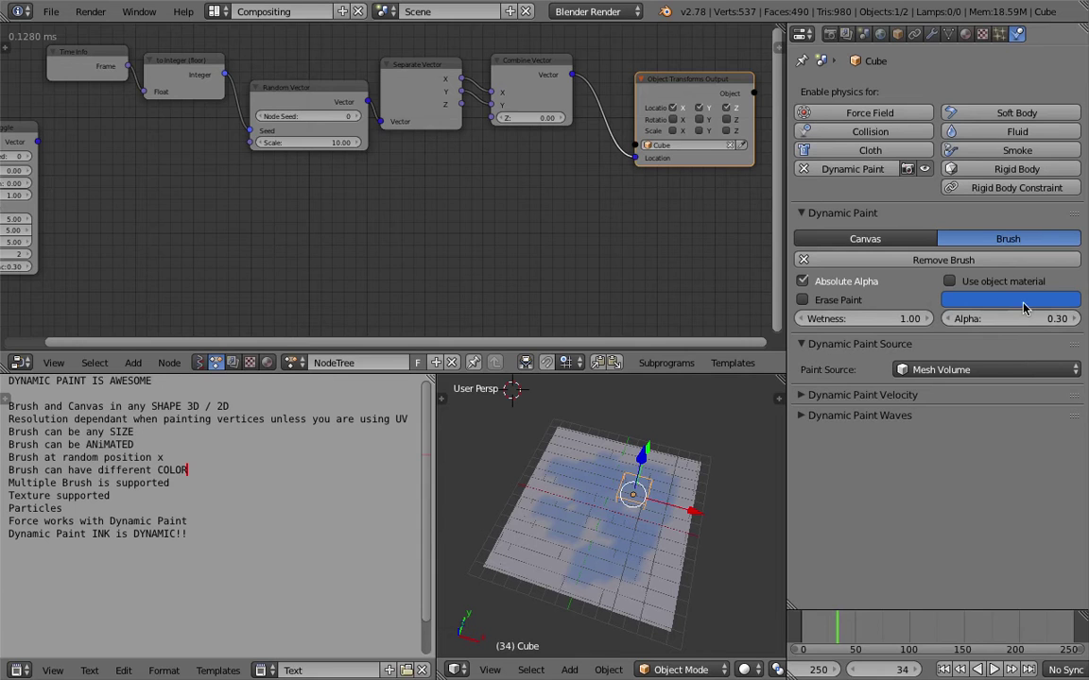
Play the animation from the first frame while varying the brush's paint color, ending on light blue, and stop at frame 106.
left_click(1010, 300)
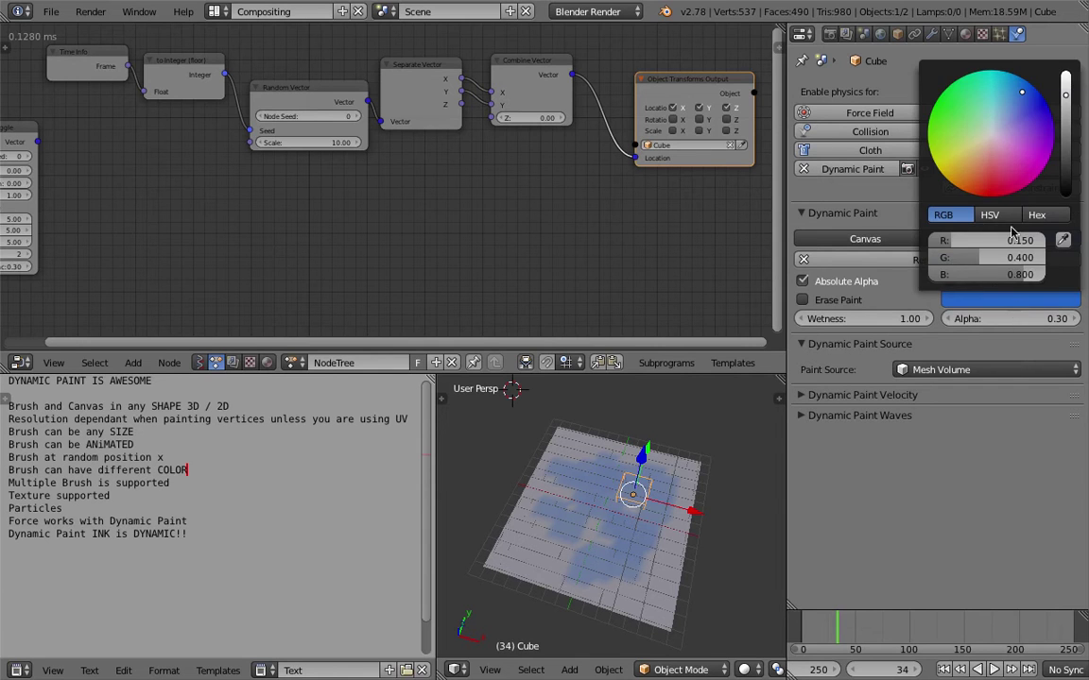
left_click(945, 669)
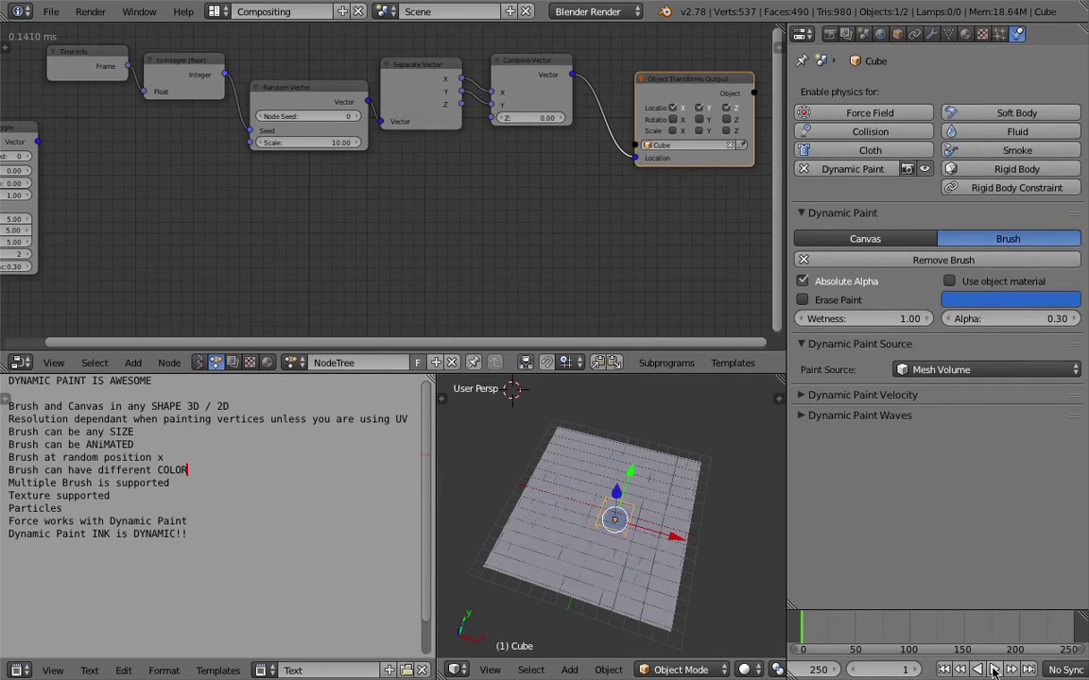
left_click(992, 669)
left_click(1009, 301)
left_click(983, 172)
mouse_move(982, 172)
left_mouse_down()
mouse_move(964, 159)
mouse_move(993, 147)
mouse_move(991, 177)
mouse_move(1002, 127)
left_mouse_up()
left_click_drag(961, 109, 1000, 114)
left_click(986, 669)
scroll(619, 550, "up", 1)
middle_click_drag(619, 550, 656, 534)
Adjust the borders around the 3D view to give it more room and save the file.
left_click_drag(437, 450, 423, 449)
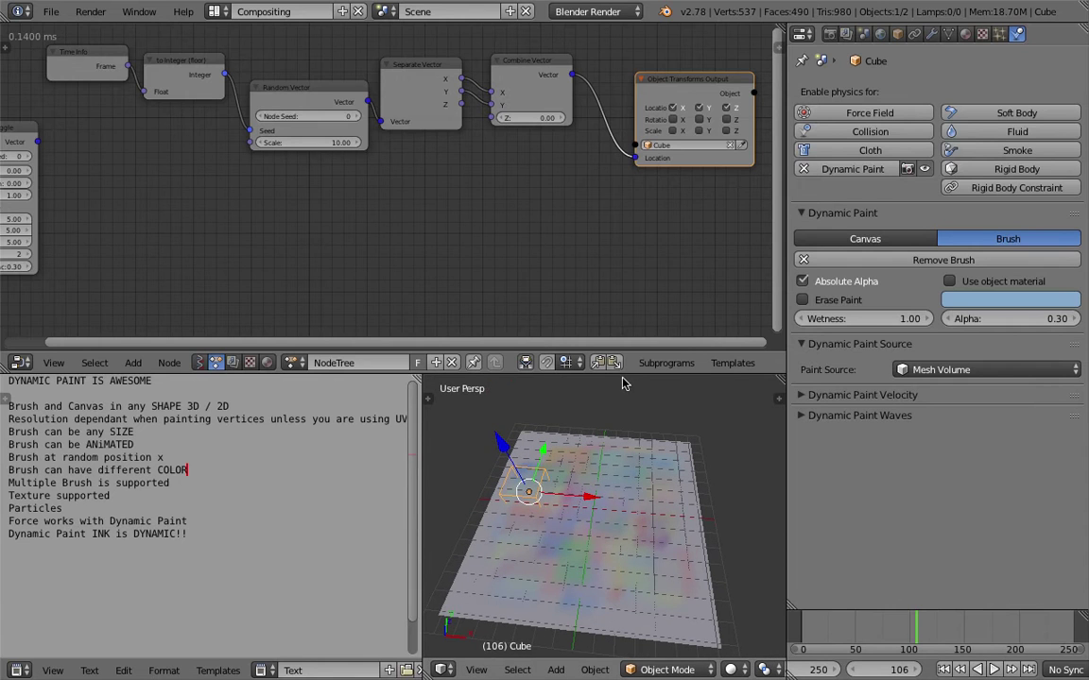
left_click_drag(632, 378, 637, 300)
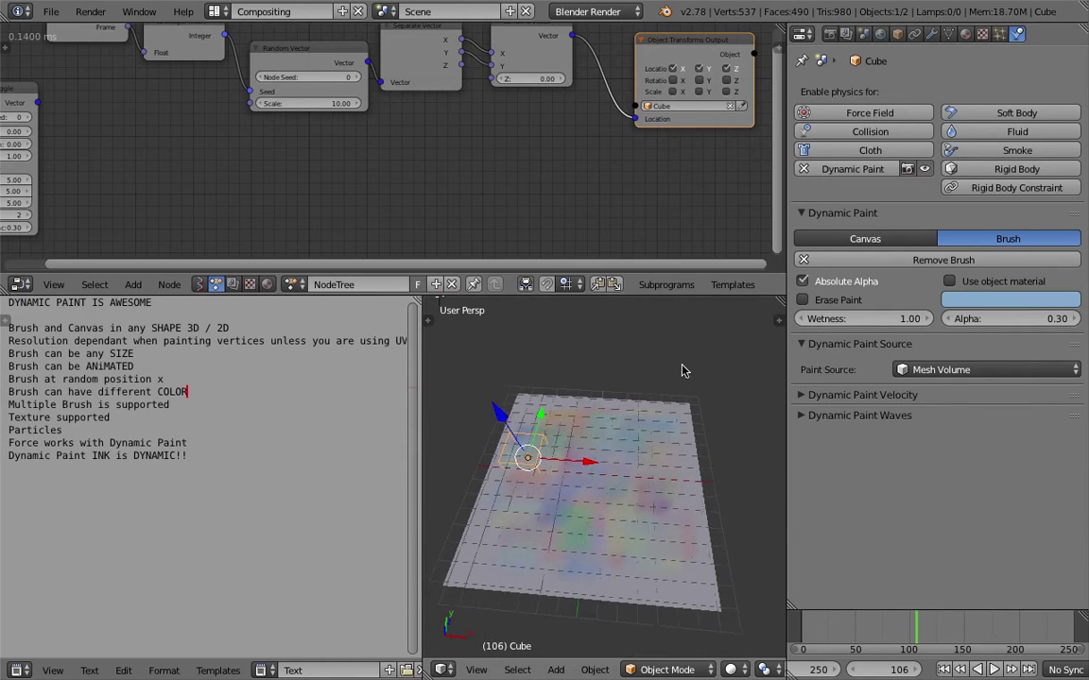
left_click(802, 396)
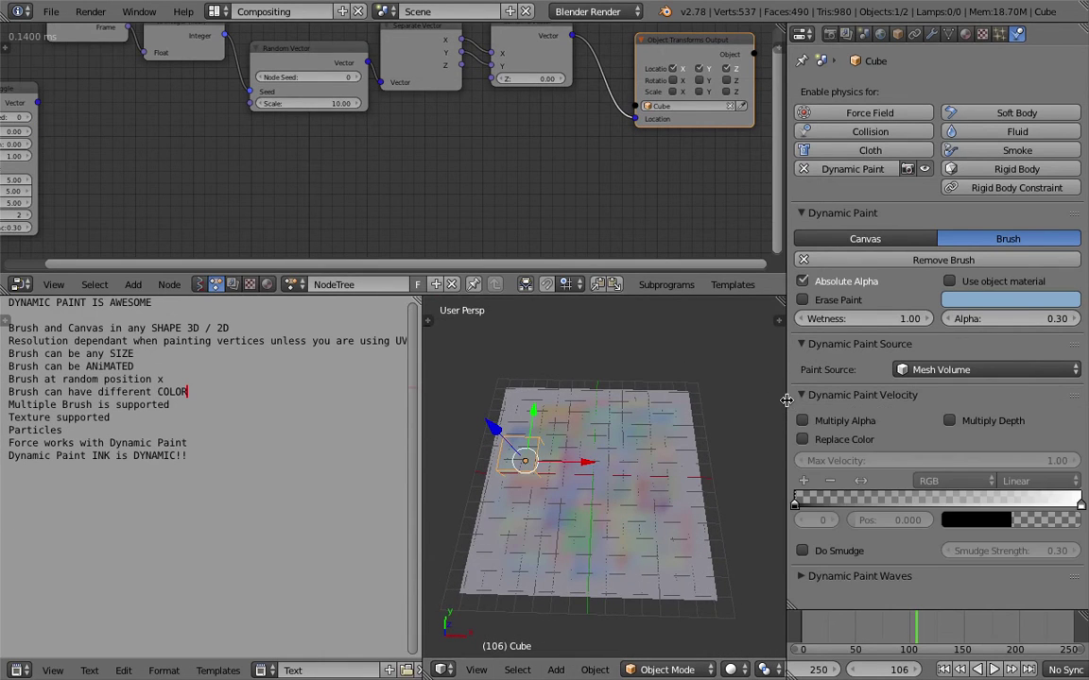
left_click_drag(786, 400, 799, 400)
left_click(814, 397)
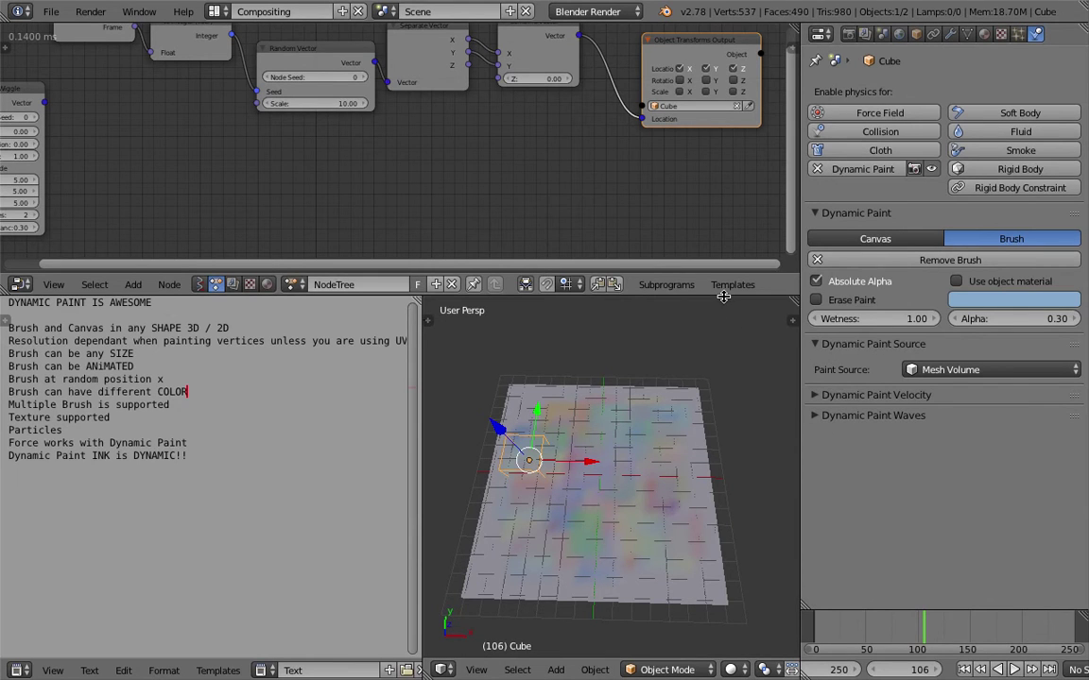
left_click_drag(657, 294, 723, 328)
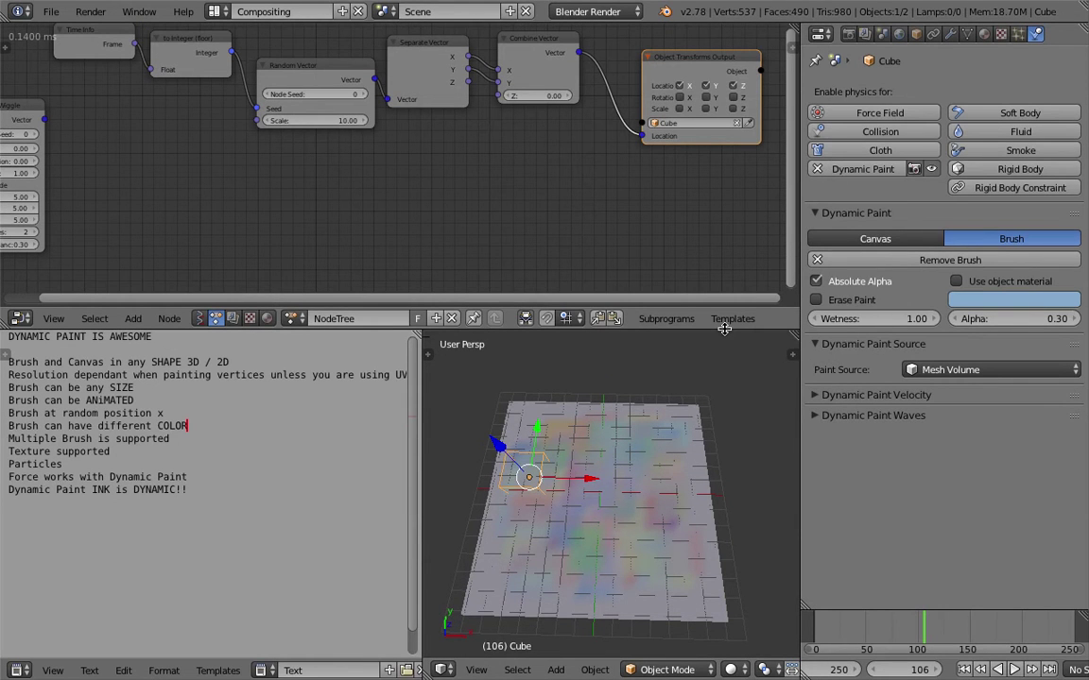
middle_click_drag(725, 334, 678, 395)
key("ctrl+s")
left_click(679, 395)
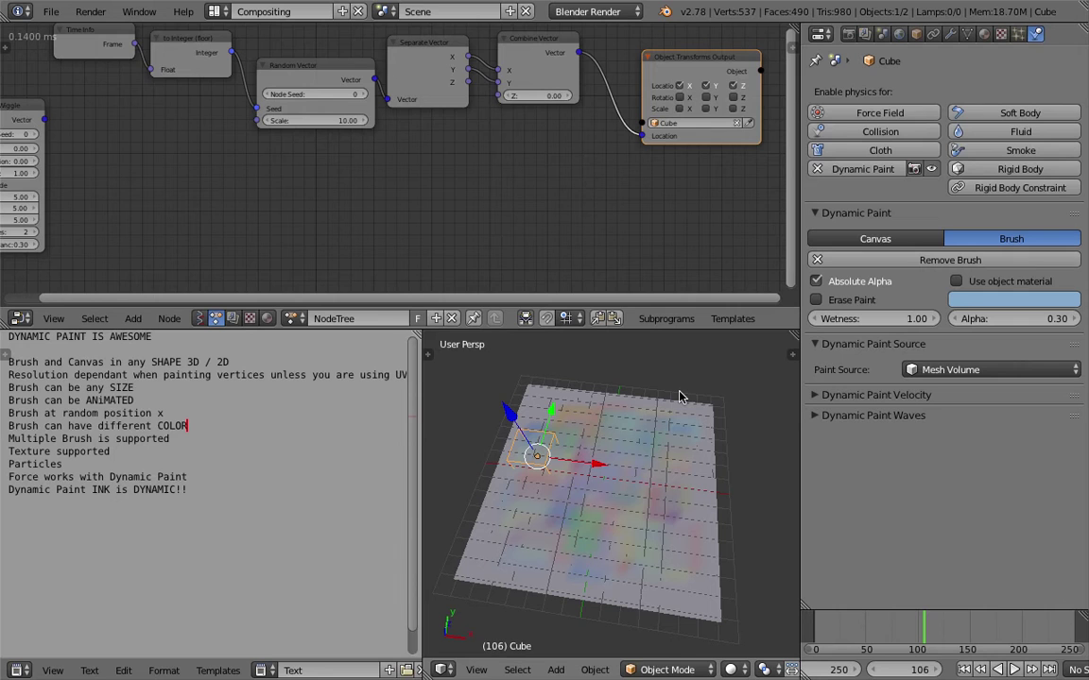
Save the file, replay the animation from the first frame with the light blue brush, and stop at frame 67.
middle_click_drag(659, 509, 647, 498)
key("ctrl+s")
left_click(648, 496)
left_click(967, 669)
left_click(1011, 669)
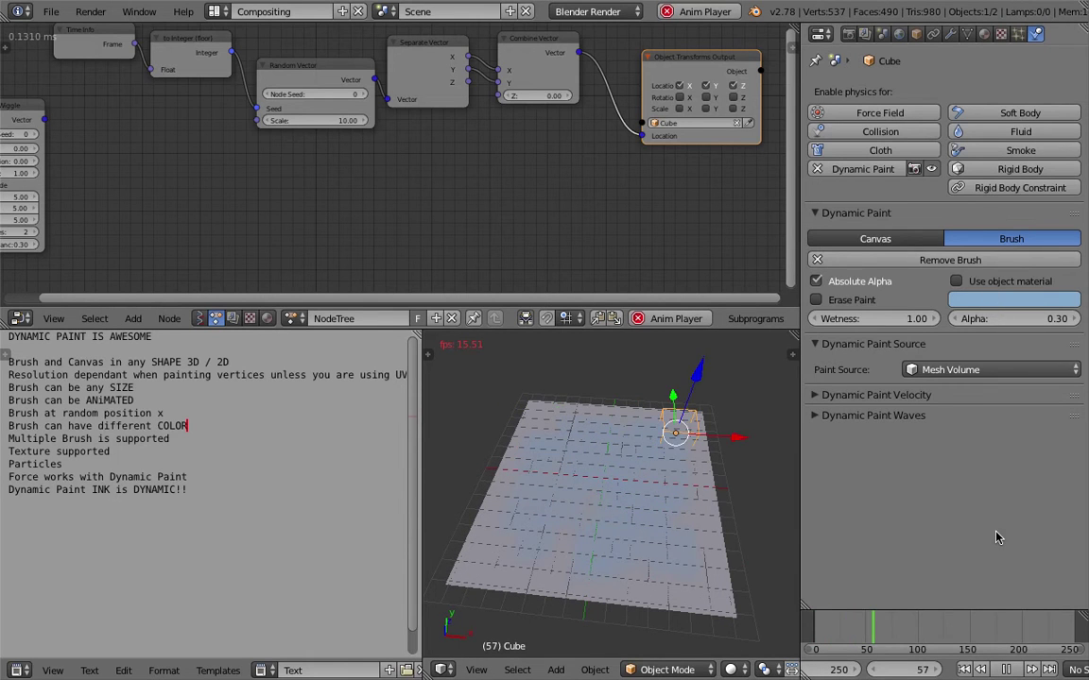
key("alt+a")
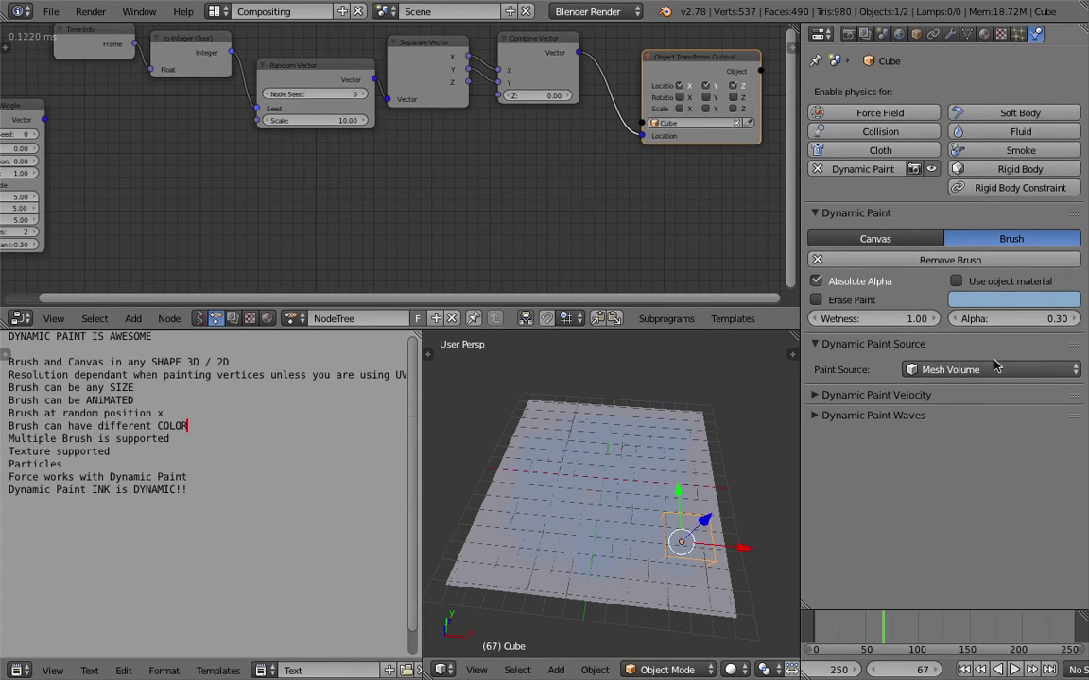
Try the cube brush's Use object material option, then switch back to its plain paint color.
left_click(984, 281)
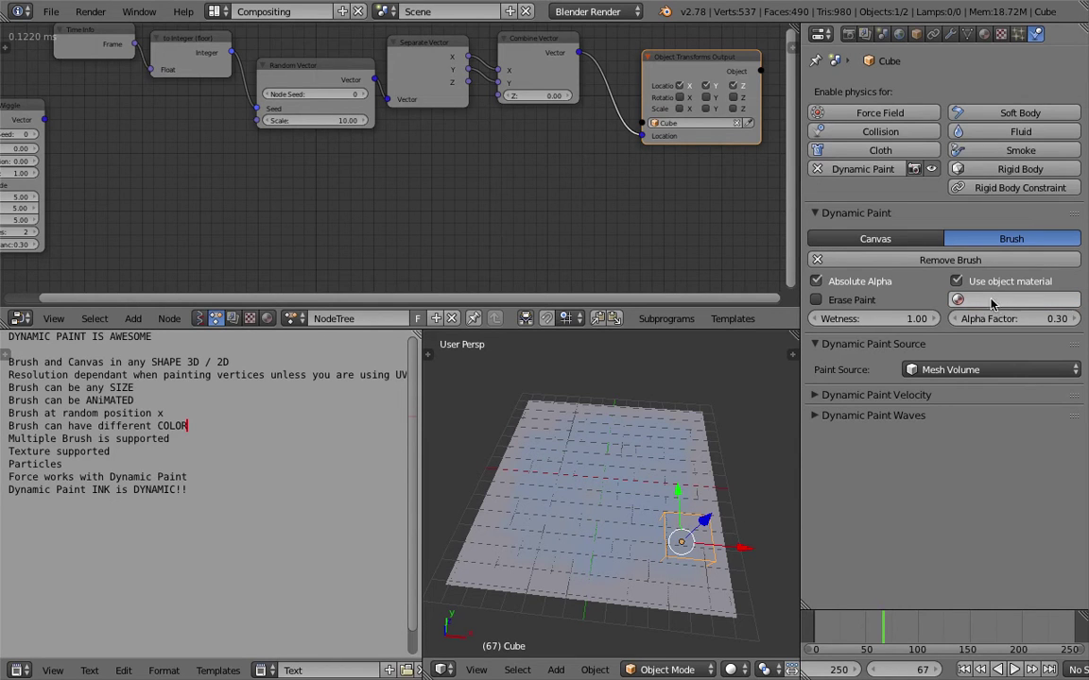
left_click(957, 282)
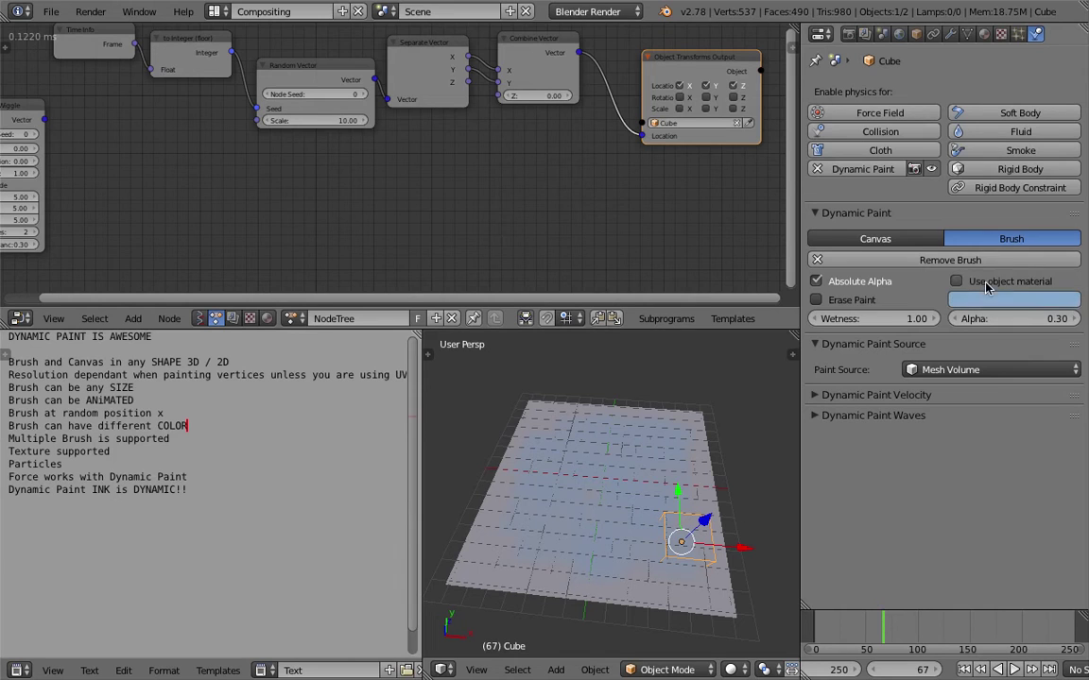
left_click(1013, 300)
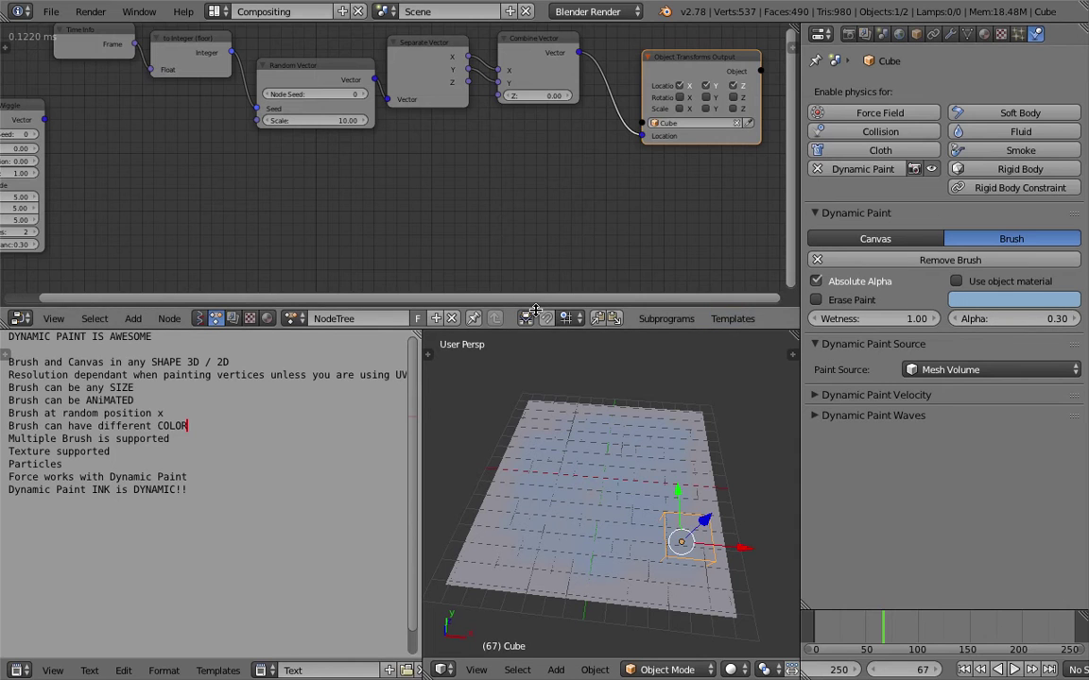
Enlarge the node editor area, move the Animation Nodes closer together in a tidy row, and save the file.
left_click_drag(491, 309, 551, 402)
mouse_move(536, 273)
middle_mouse_down()
mouse_move(544, 269)
mouse_move(532, 256)
middle_mouse_up()
scroll(532, 246, "down", 2)
scroll(515, 232, "up", 1)
left_click_drag(341, 108, 330, 85)
left_click_drag(428, 89, 424, 80)
left_click(511, 82)
left_click_drag(645, 94, 617, 86)
key("ctrl+s")
left_click(621, 88)
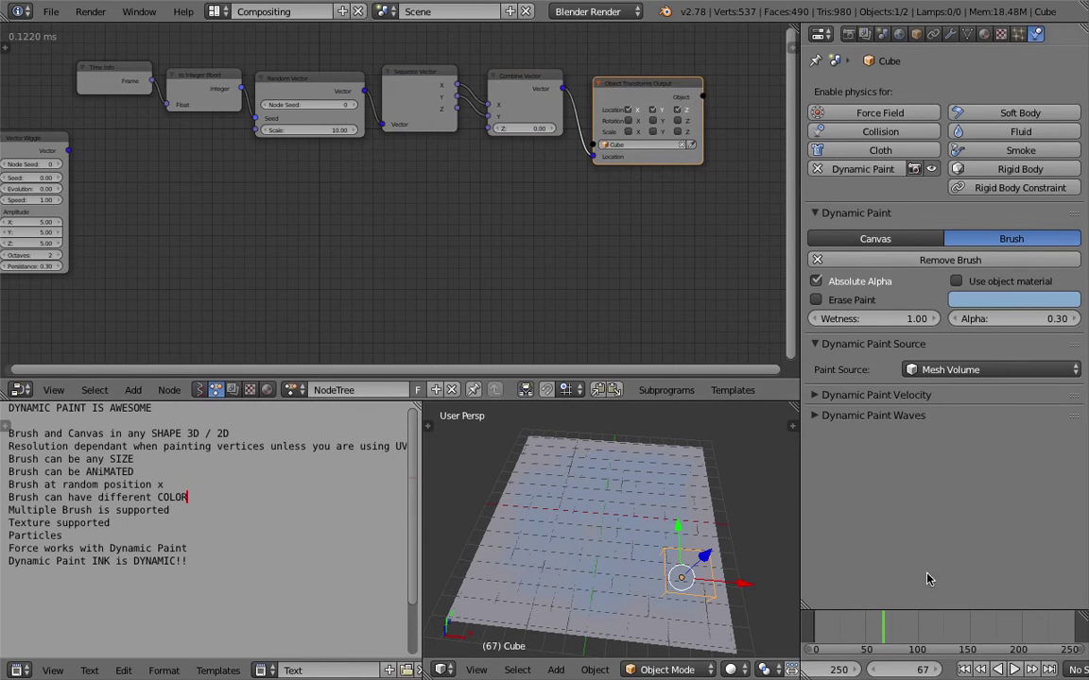
Play the animation from the first frame while varying the brush's paint color, ending on light pink, and stop at frame 129.
left_click(966, 669)
left_click(1011, 669)
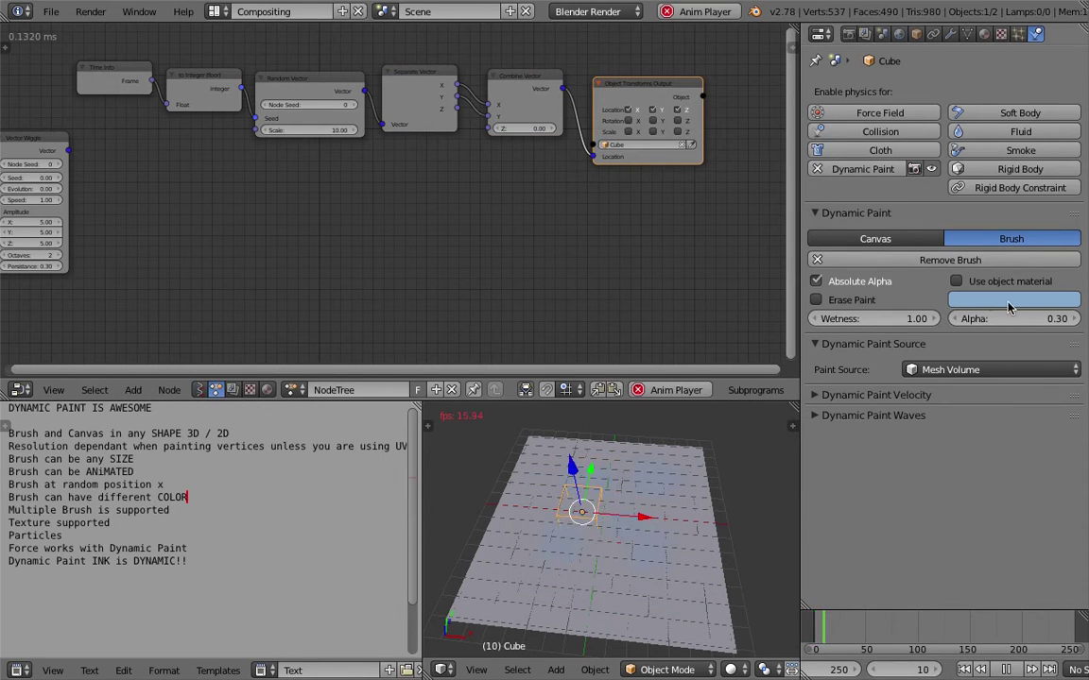
left_click(973, 300)
mouse_move(986, 112)
left_mouse_down()
mouse_move(994, 123)
mouse_move(969, 161)
mouse_move(993, 166)
mouse_move(1047, 129)
mouse_move(1010, 151)
mouse_move(1003, 138)
mouse_move(1011, 145)
mouse_move(1021, 106)
mouse_move(1016, 150)
mouse_move(1001, 140)
left_mouse_up()
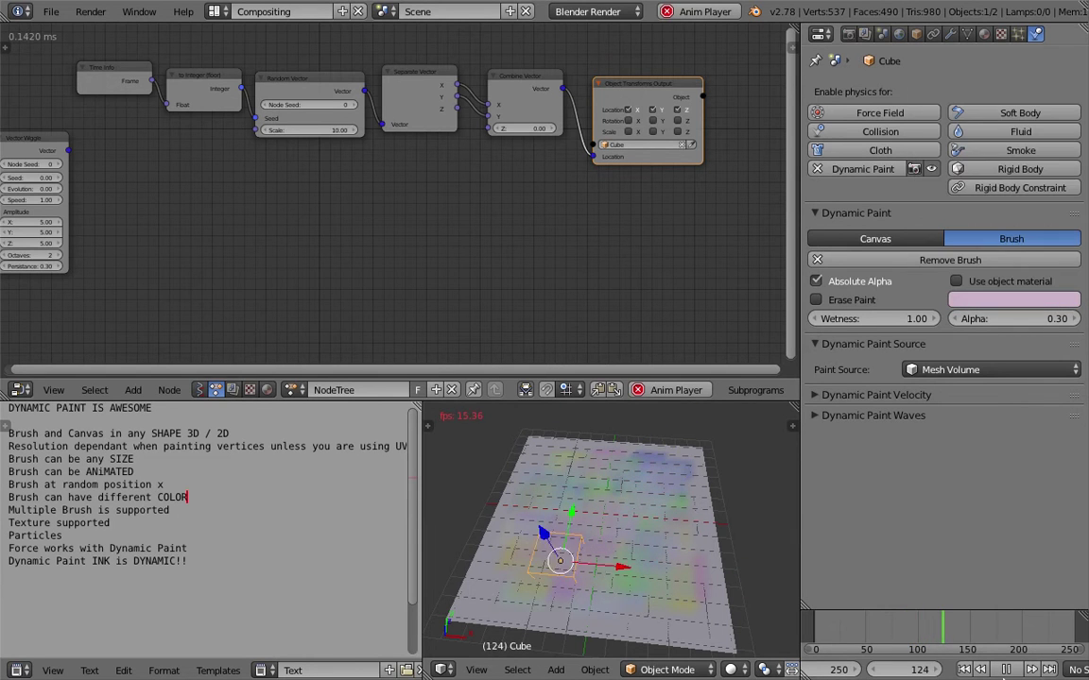
key("alt+a")
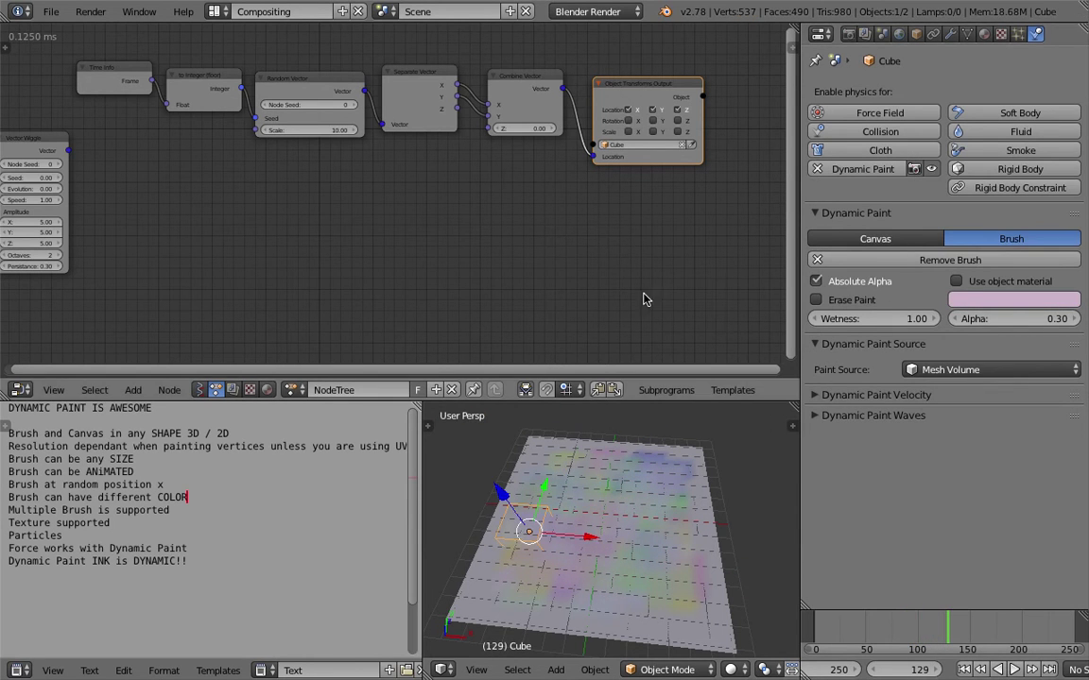
Save the file and copy the data path of the cube brush's paint color.
middle_click_drag(606, 258, 612, 244)
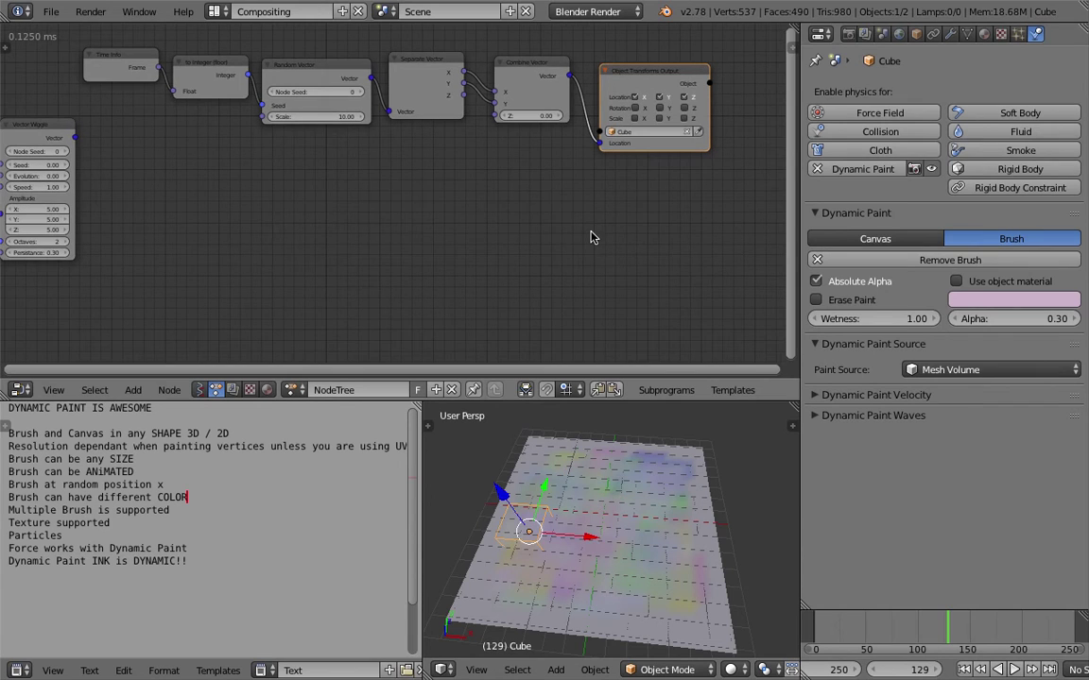
key("ctrl+s")
left_click(979, 300)
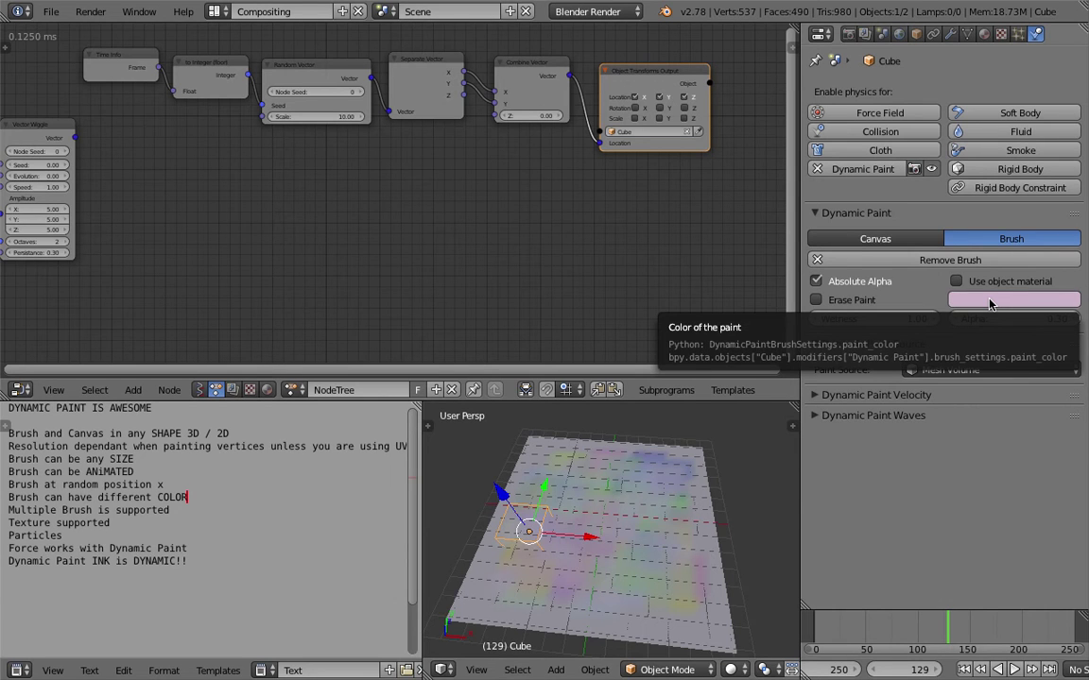
right_click(989, 303)
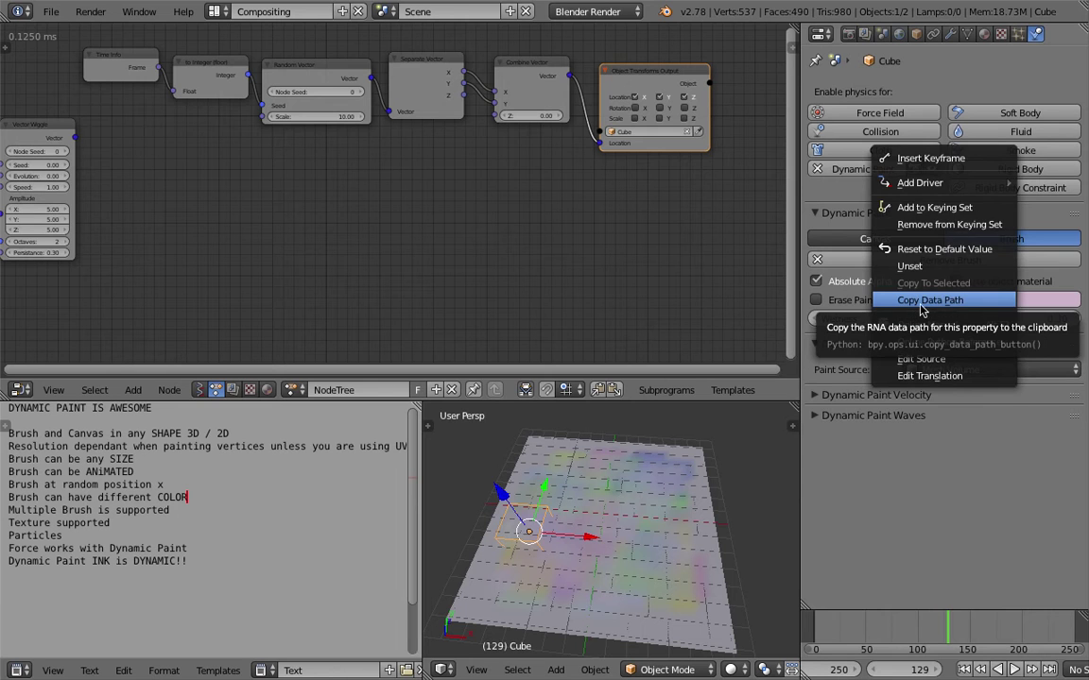
left_click(989, 299)
Add an Object Attribute Output node below the Combine Vector node and save the file.
key("shift+a")
left_click(459, 197)
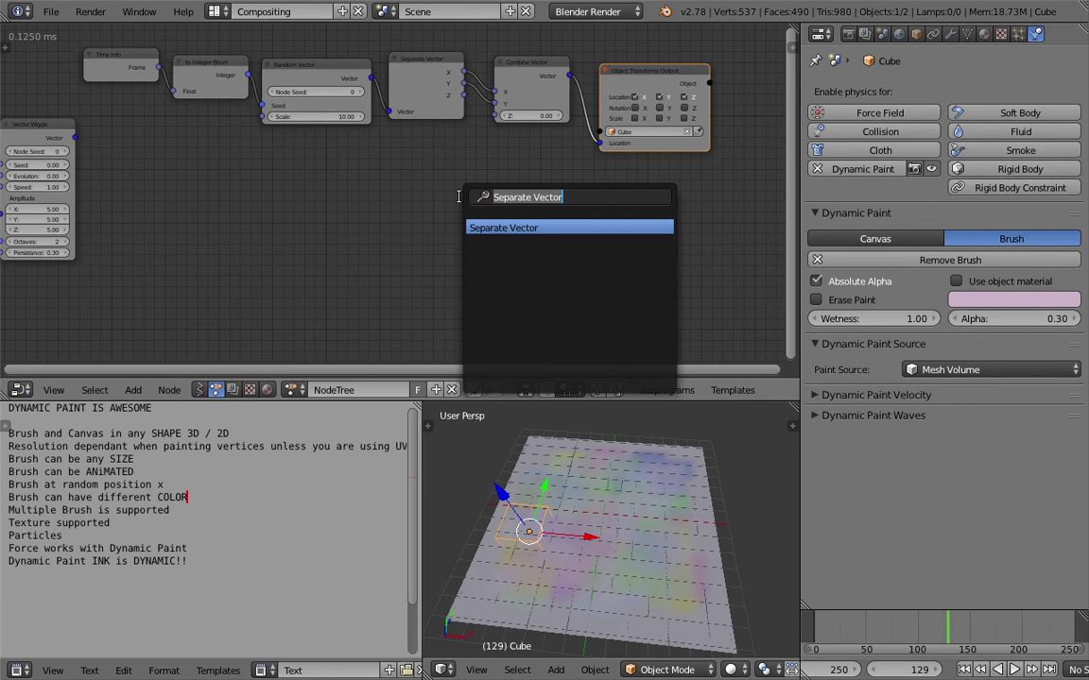
type("object at")
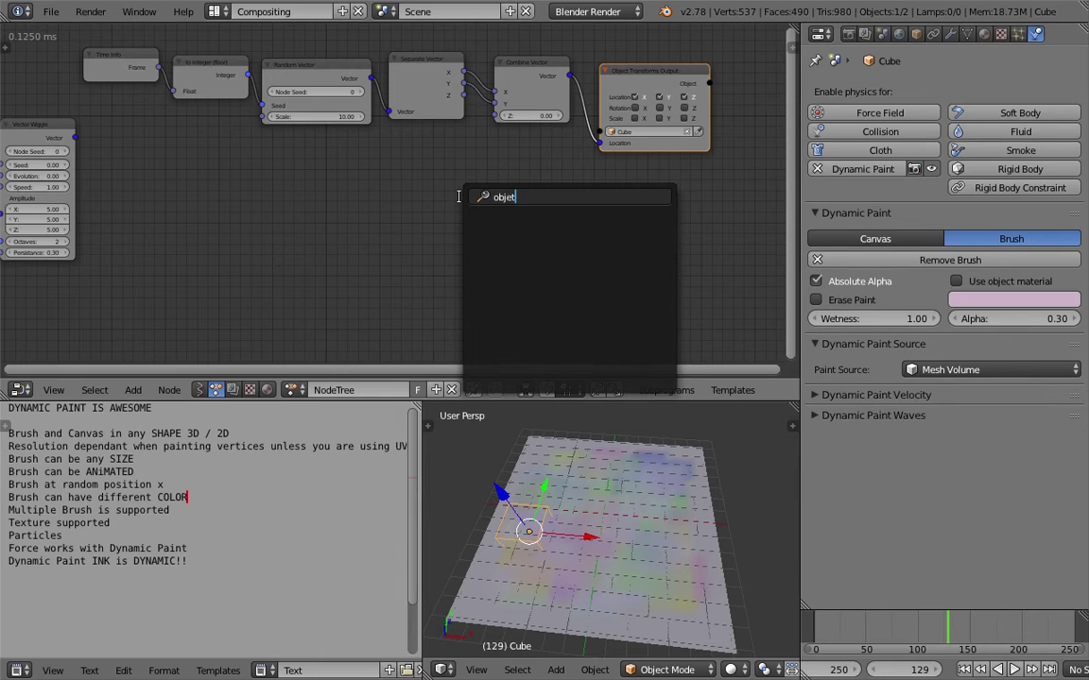
key("Down")
key("Return")
left_click(466, 190)
key("ctrl+s")
Paste the paint color data path into the Object Attribute Output node and set its object to Cube.
left_click(470, 191)
key("ctrl+v")
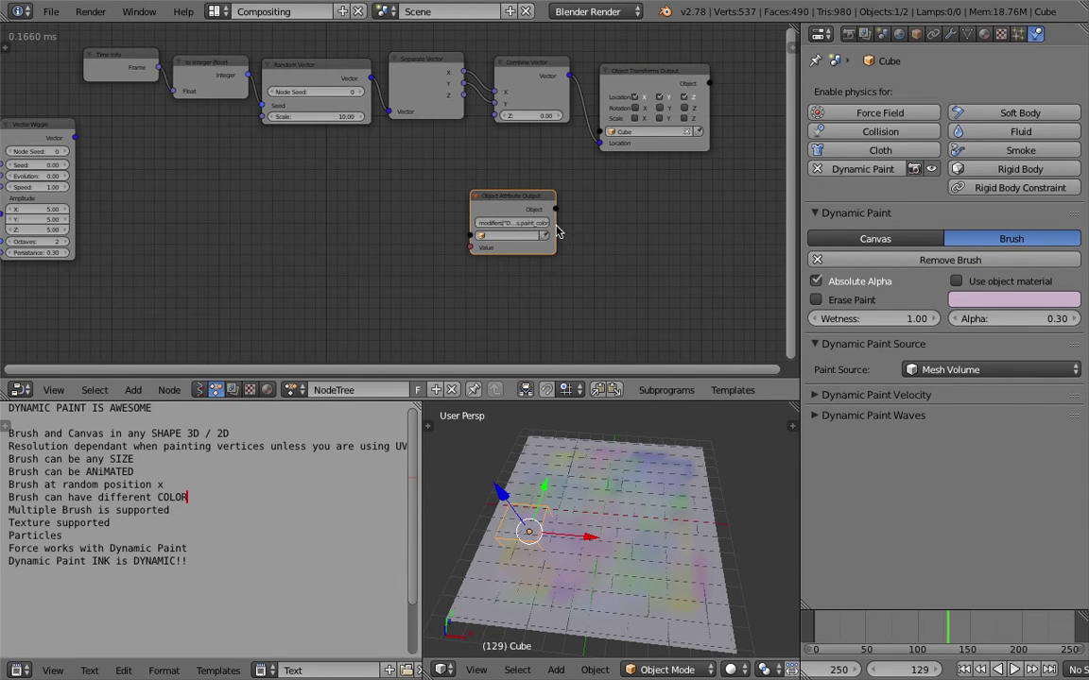
scroll(614, 236, "up", 4)
left_click(633, 251)
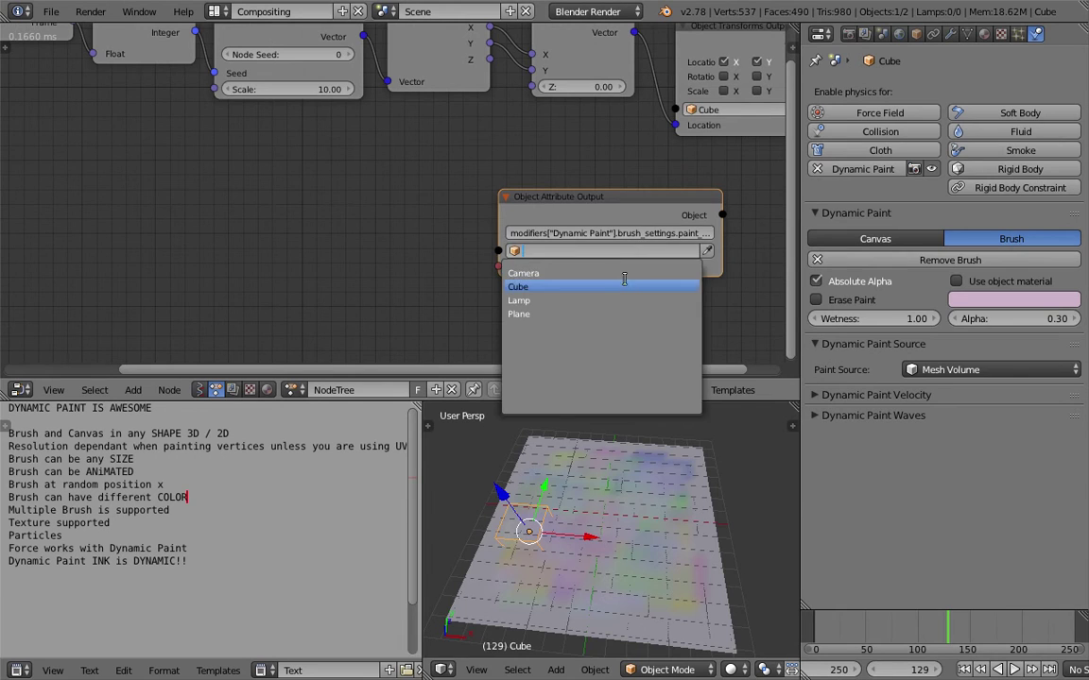
left_click(627, 283)
scroll(614, 454, "down", 3)
middle_click_drag(546, 258, 512, 240)
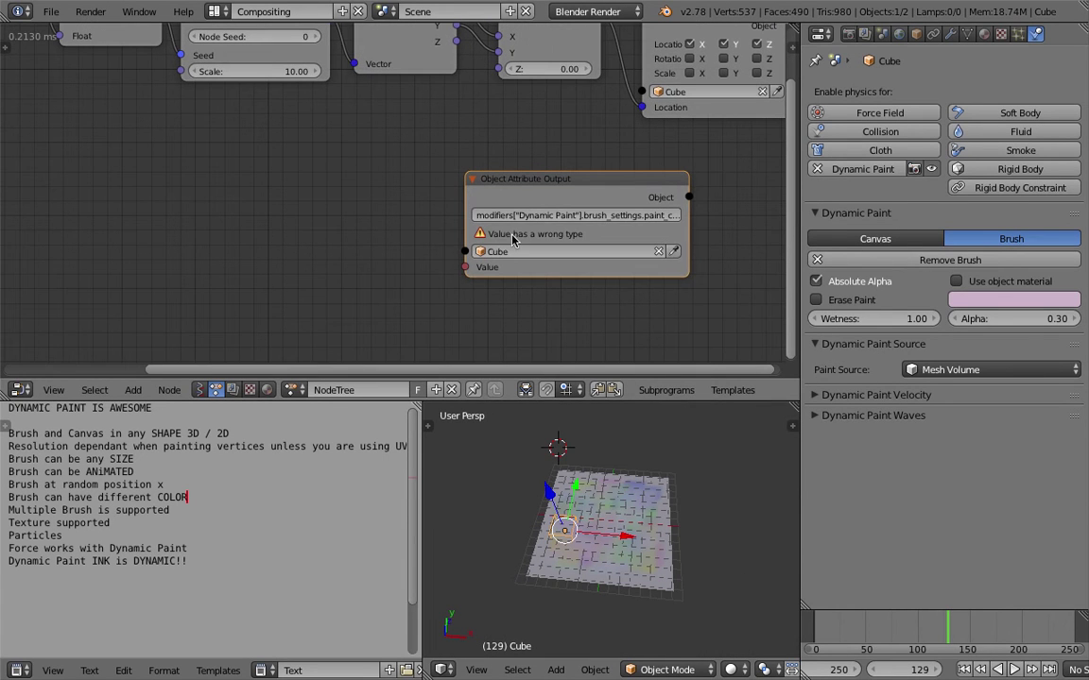
left_click_drag(557, 181, 563, 172)
Add a Combine Color node in front of the Object Attribute Output node.
middle_click_drag(255, 197, 265, 181)
key("ctrl+a")
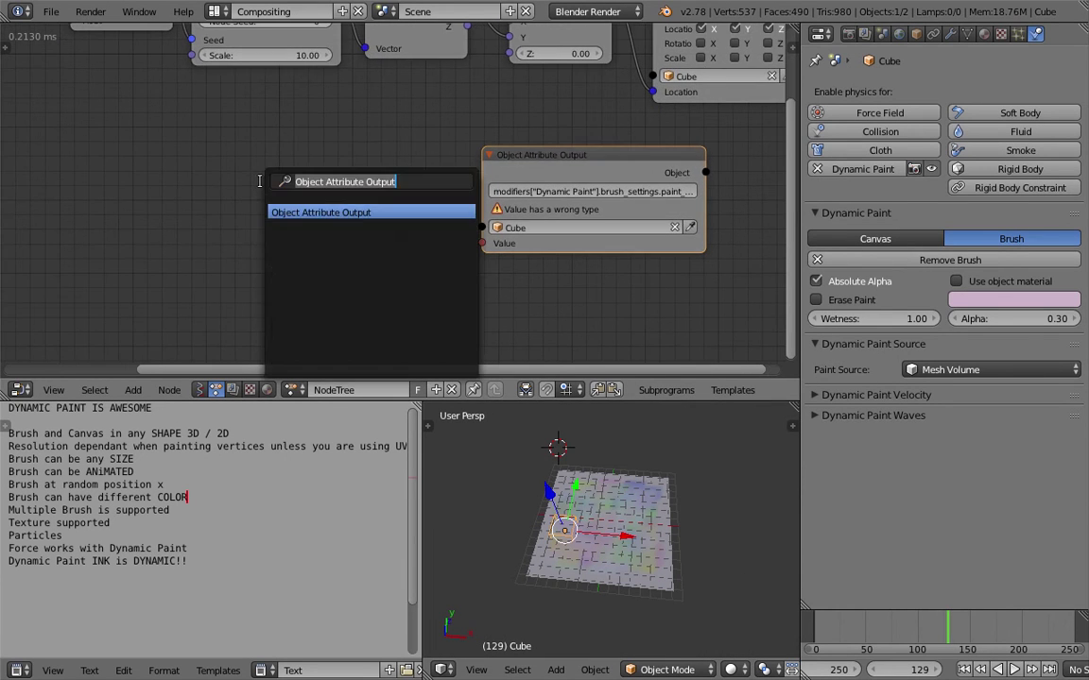
type("combine co")
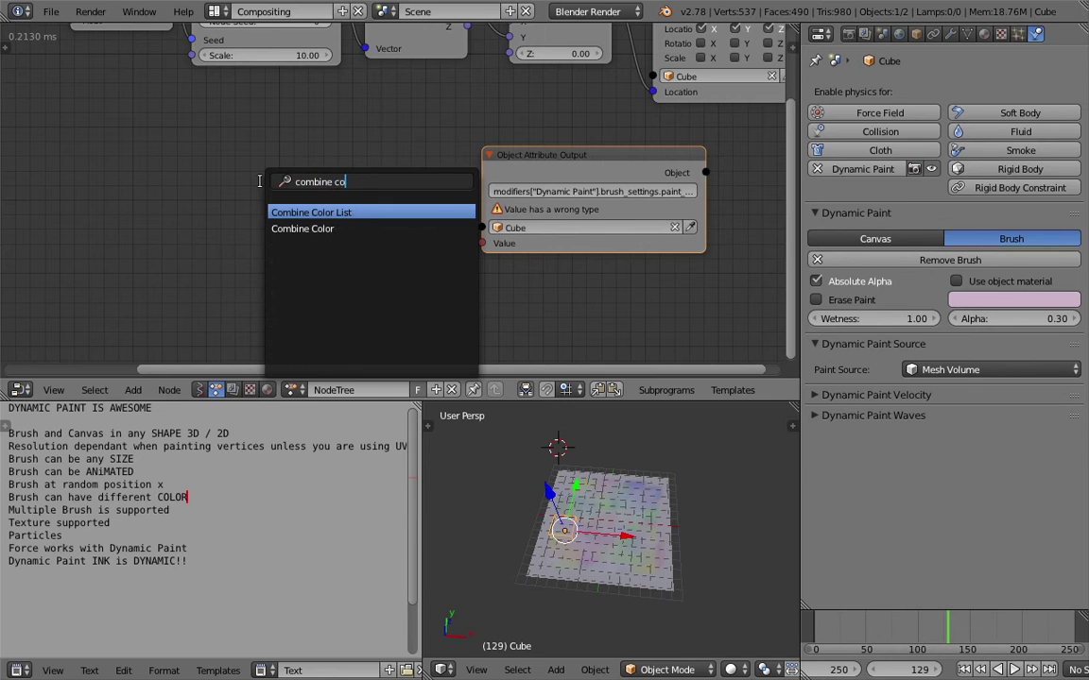
key("Down")
key("Return")
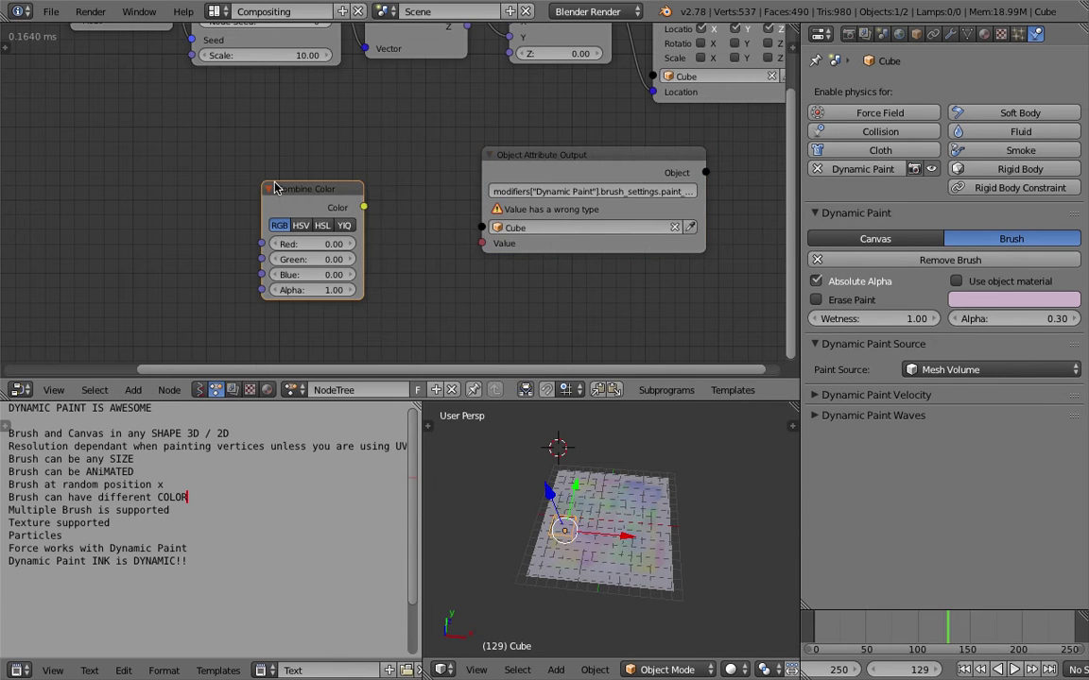
left_click(319, 238)
left_click_drag(323, 238, 284, 237)
Widen the Object Attribute Output node so its full data path fits.
scroll(350, 201, "down", 1)
middle_click_drag(351, 202, 356, 201)
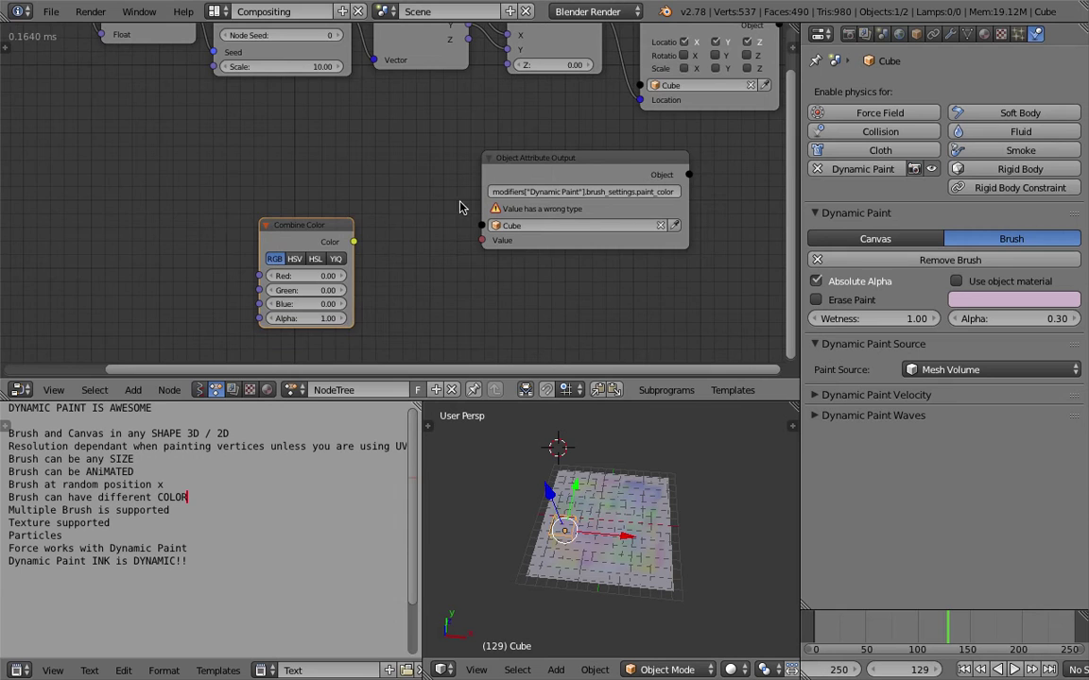
left_click_drag(685, 192, 719, 192)
middle_click_drag(369, 190, 376, 175)
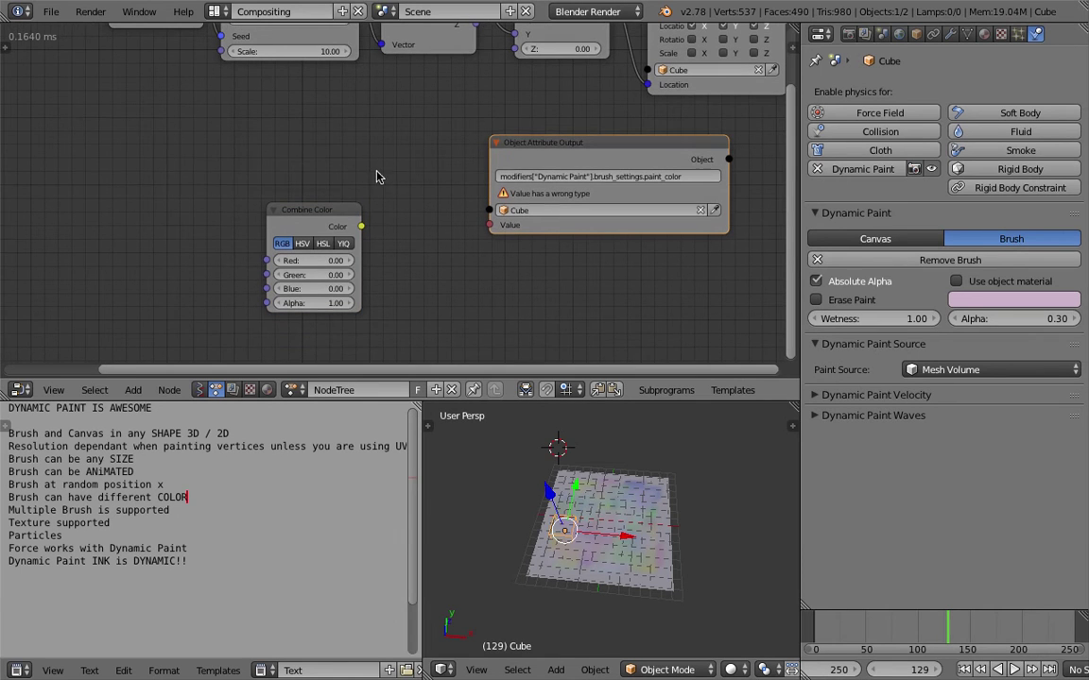
Space the Combine Color and Object Attribute Output nodes apart, leaving room between them, and save the file.
left_click(333, 219)
scroll(332, 216, "up", 2)
middle_click_drag(307, 217, 290, 175)
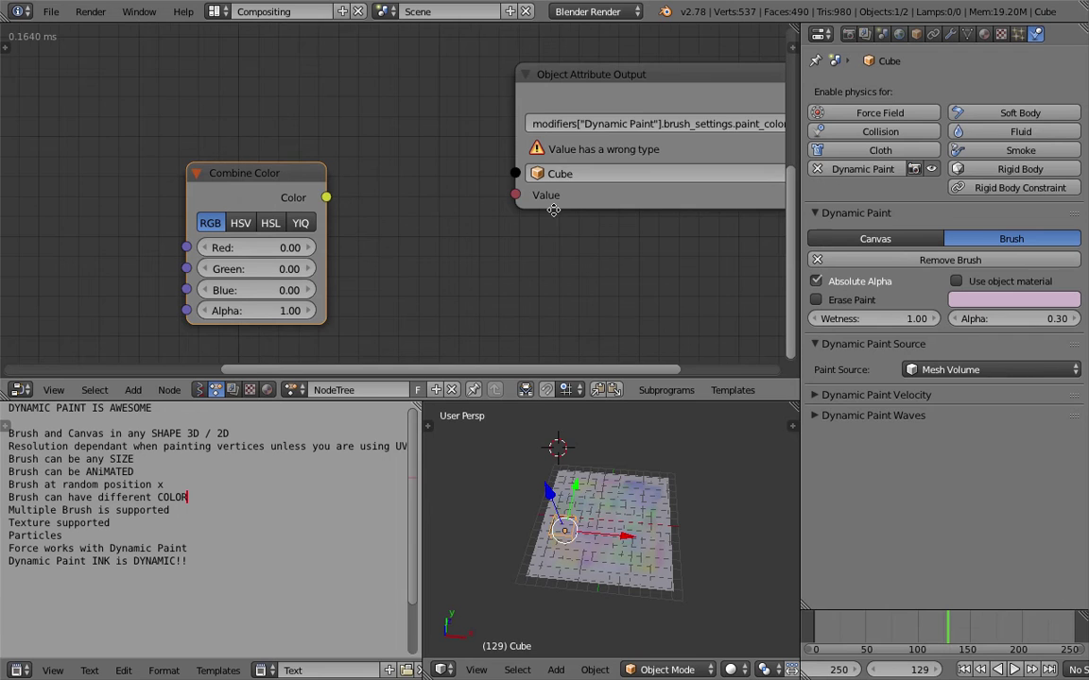
scroll(595, 206, "down", 1)
middle_click_drag(604, 206, 517, 206)
scroll(482, 216, "down", 2)
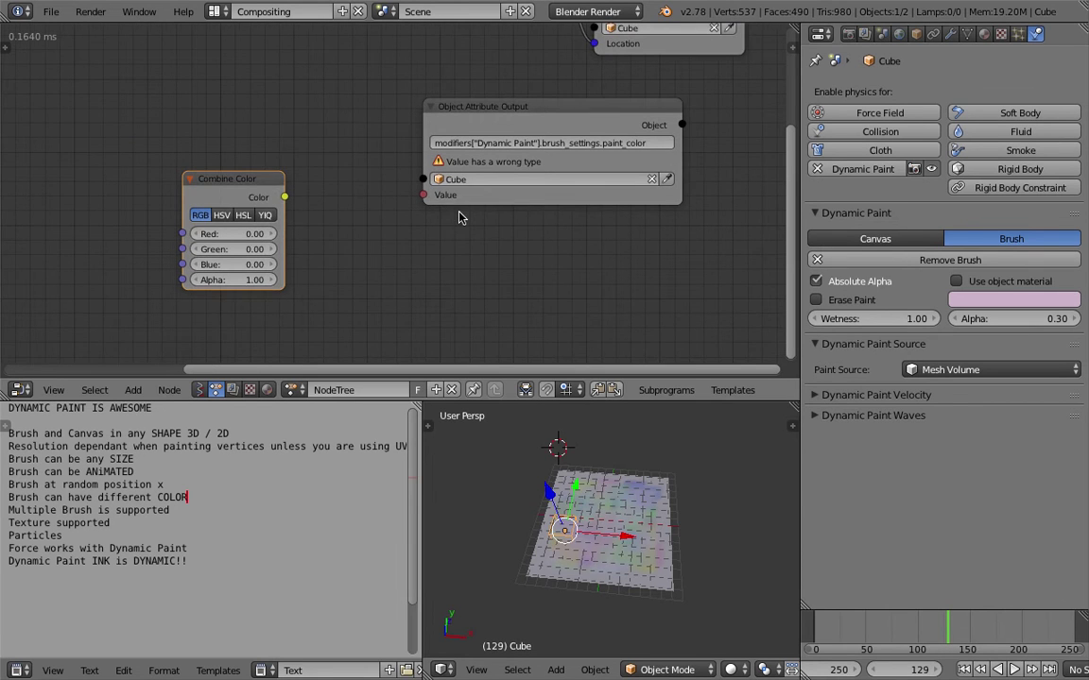
left_click_drag(280, 179, 209, 175)
key("ctrl+s")
left_click(302, 184)
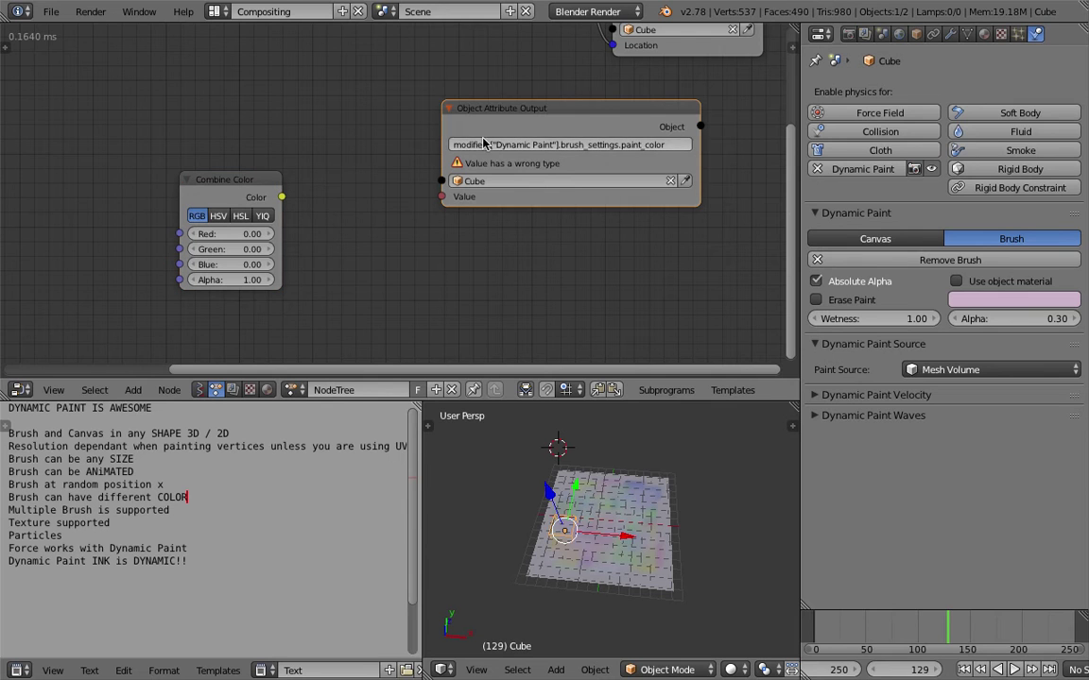
mouse_move(443, 139)
left_mouse_down()
mouse_move(427, 139)
mouse_move(444, 139)
left_mouse_up()
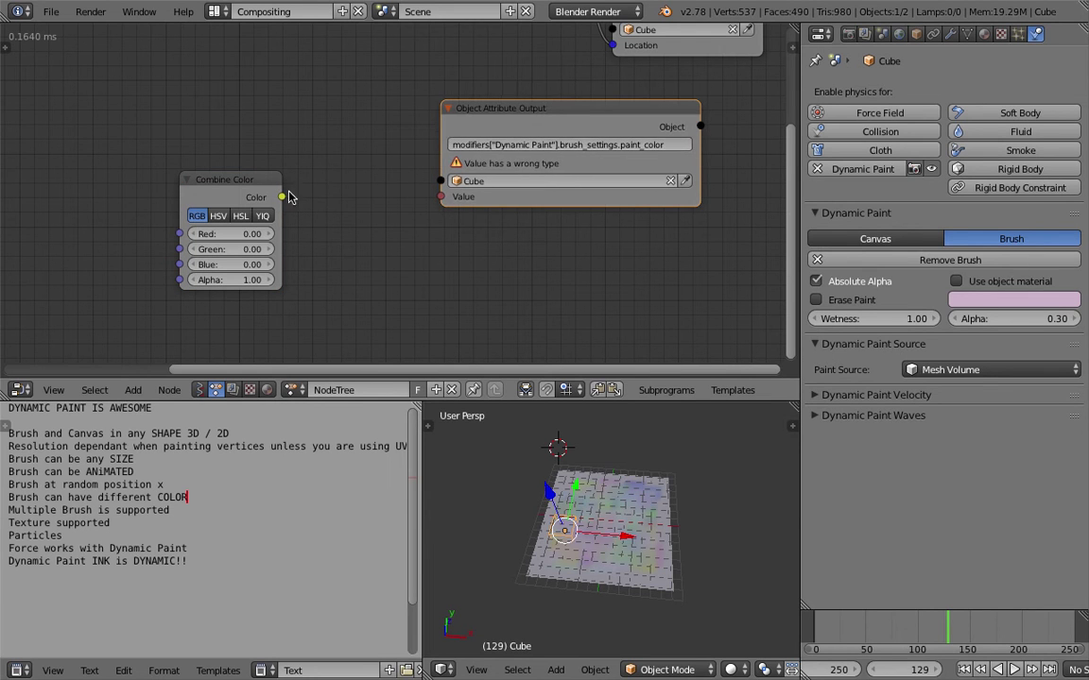
scroll(255, 199, "up", 1)
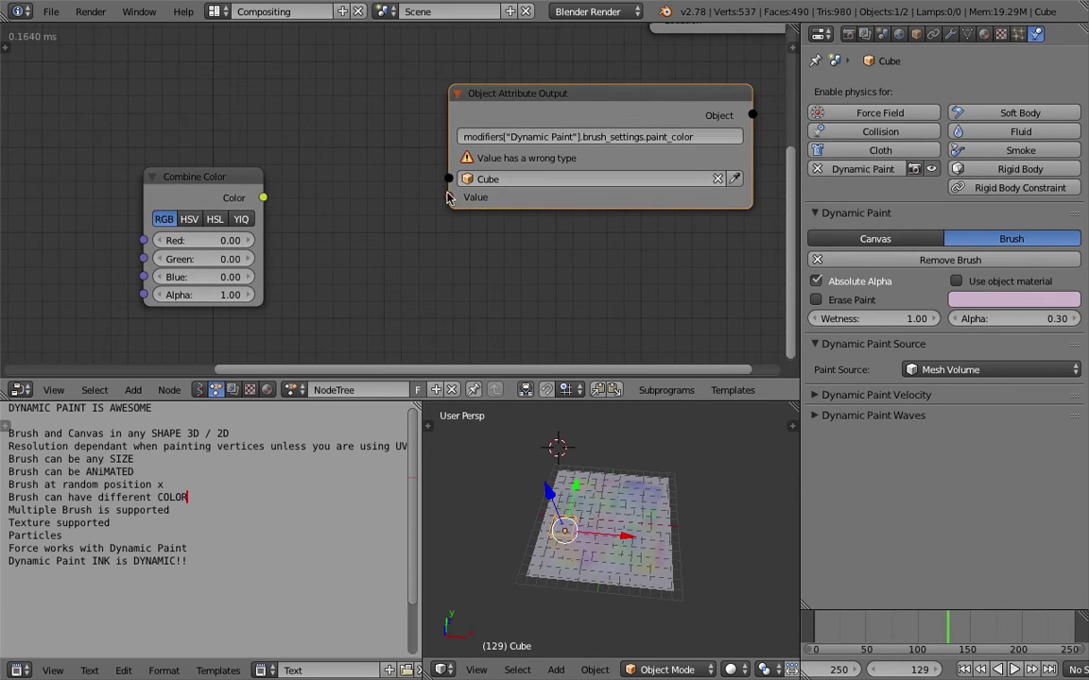
scroll(452, 137, "down", 1)
left_click_drag(281, 180, 224, 165)
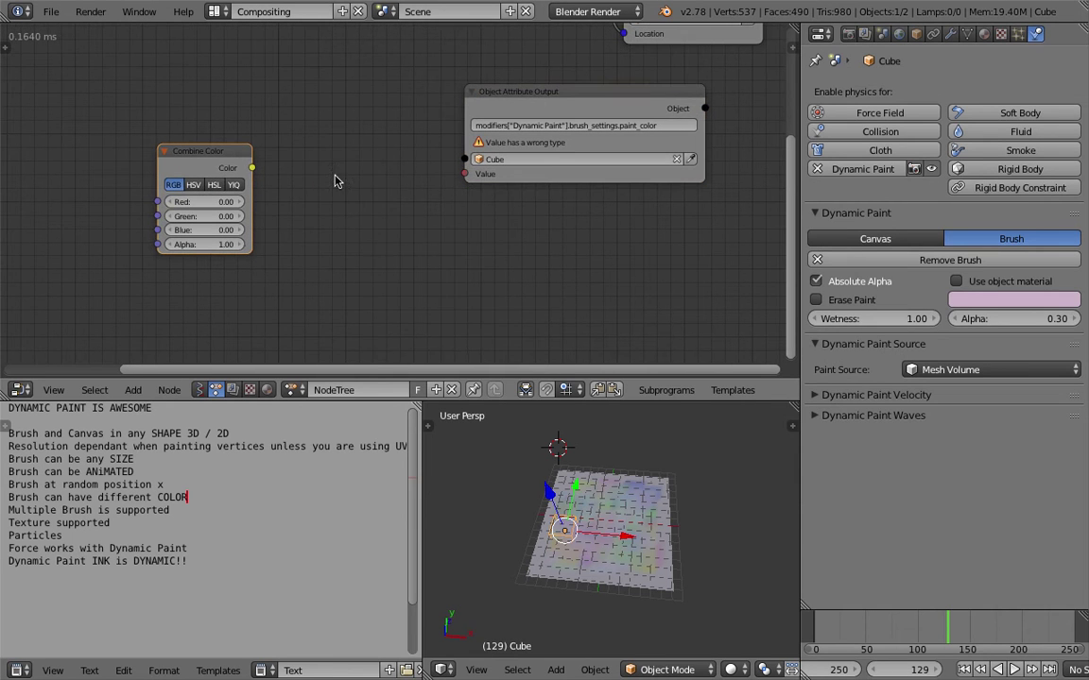
Add a Script node between the Combine Color and Object Attribute Output nodes.
key("shift+a")
left_click(359, 209)
type("script")
key("Return")
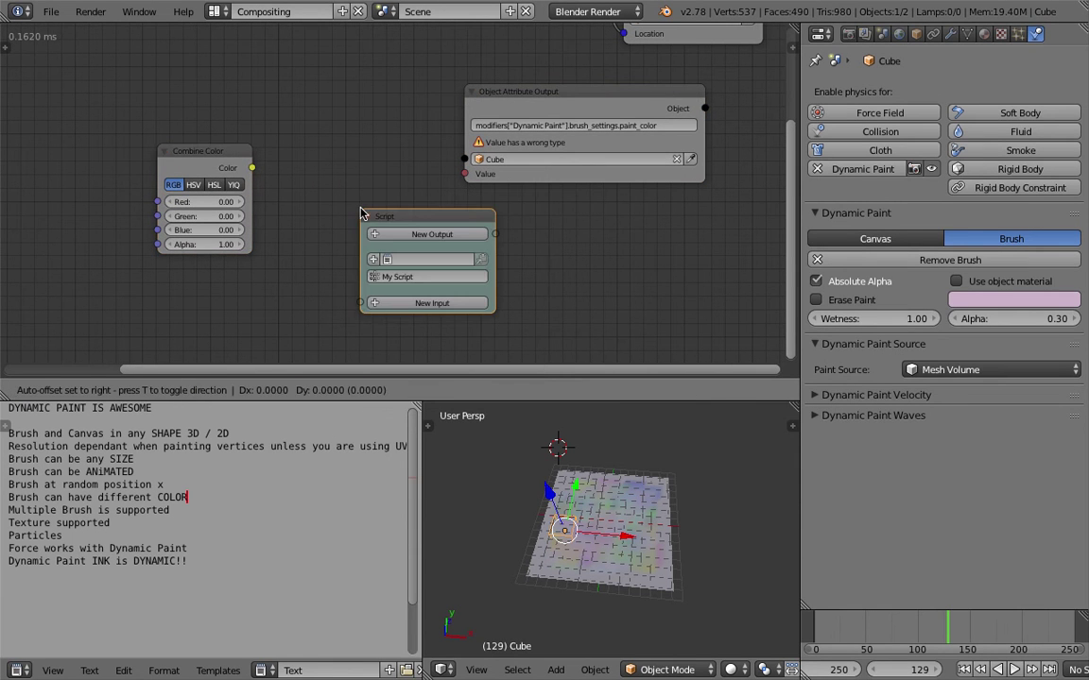
left_click(305, 206)
scroll(352, 246, "up", 1)
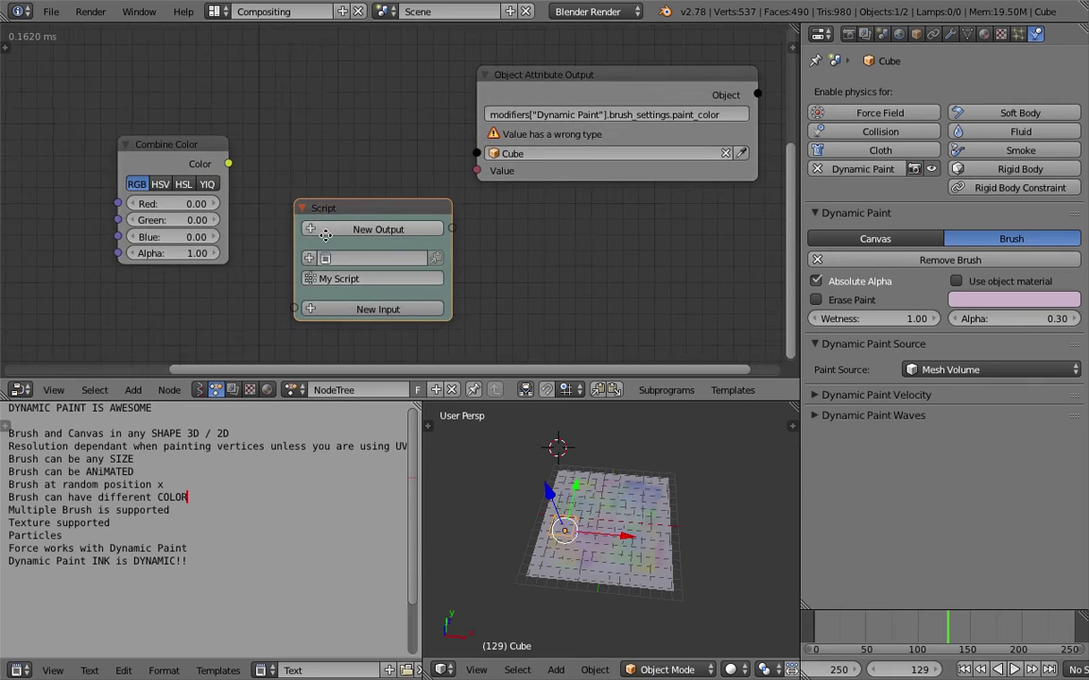
left_click(352, 246)
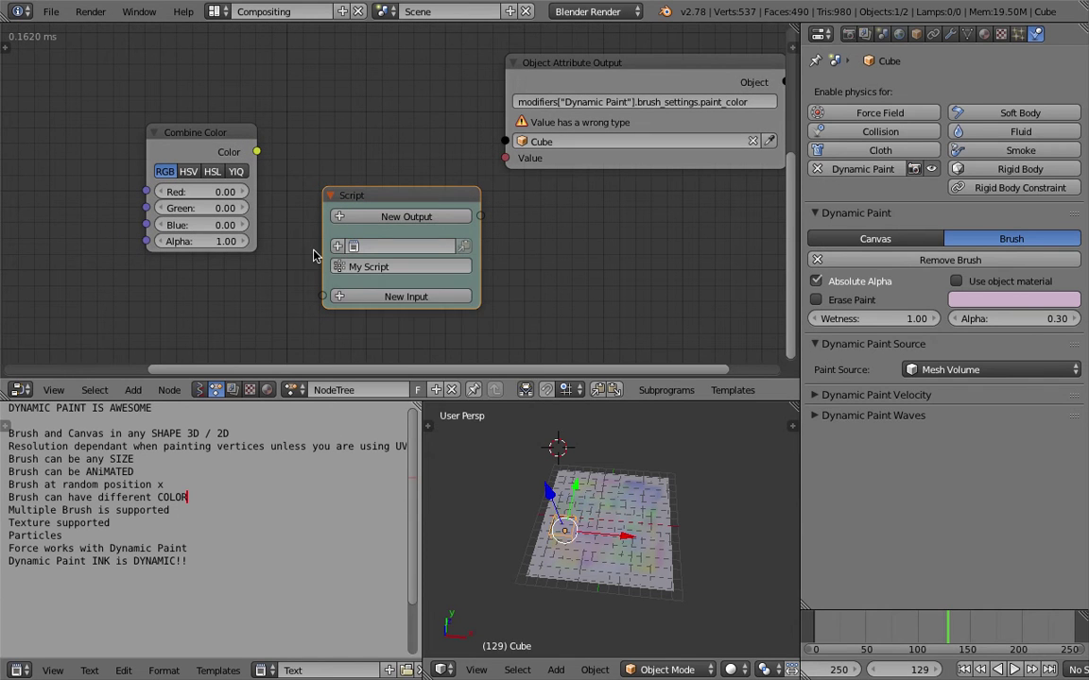
Give the Script node a Color input and two outputs, Vector and Float.
left_click(365, 296)
type("col")
key("Return")
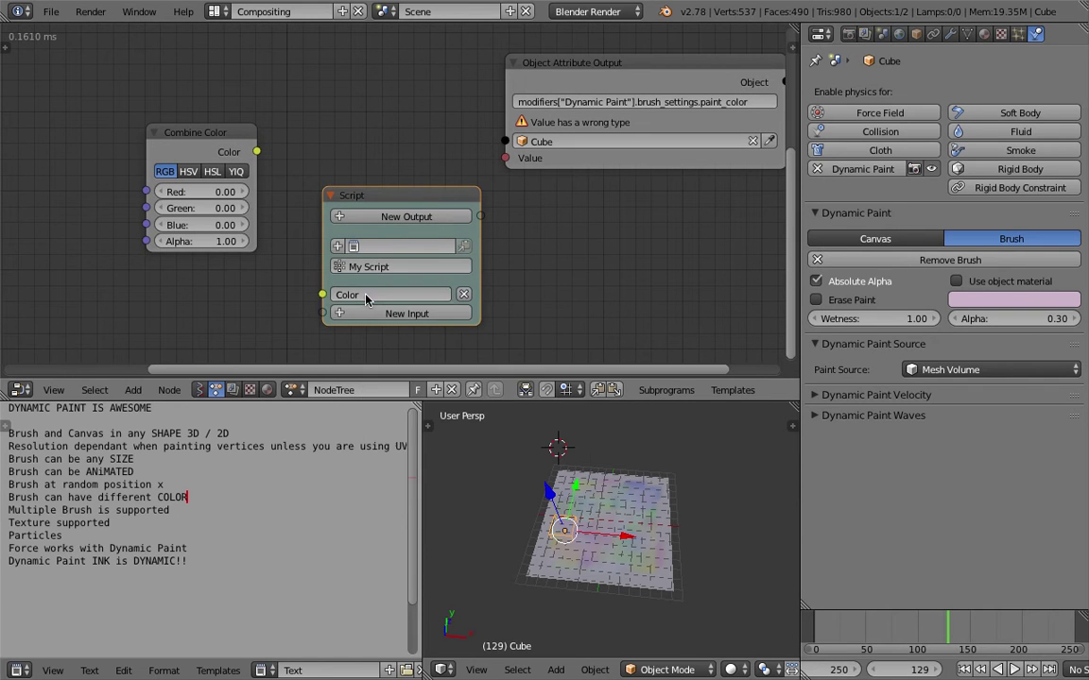
left_click(452, 219)
type("vec")
key("Return")
left_click(440, 236)
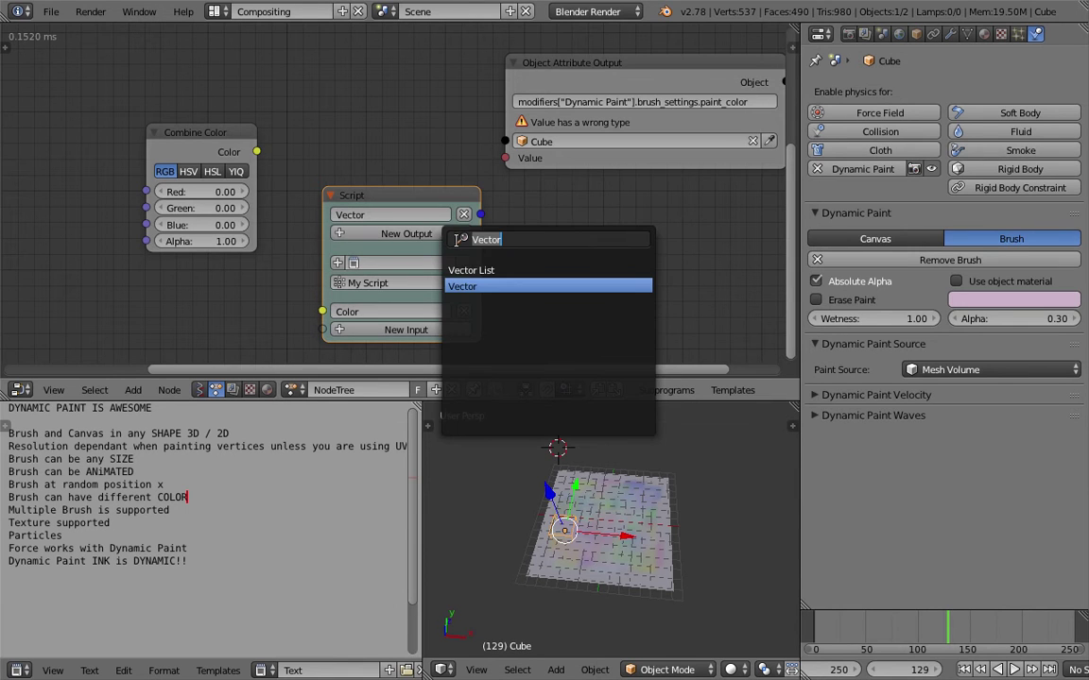
type("float")
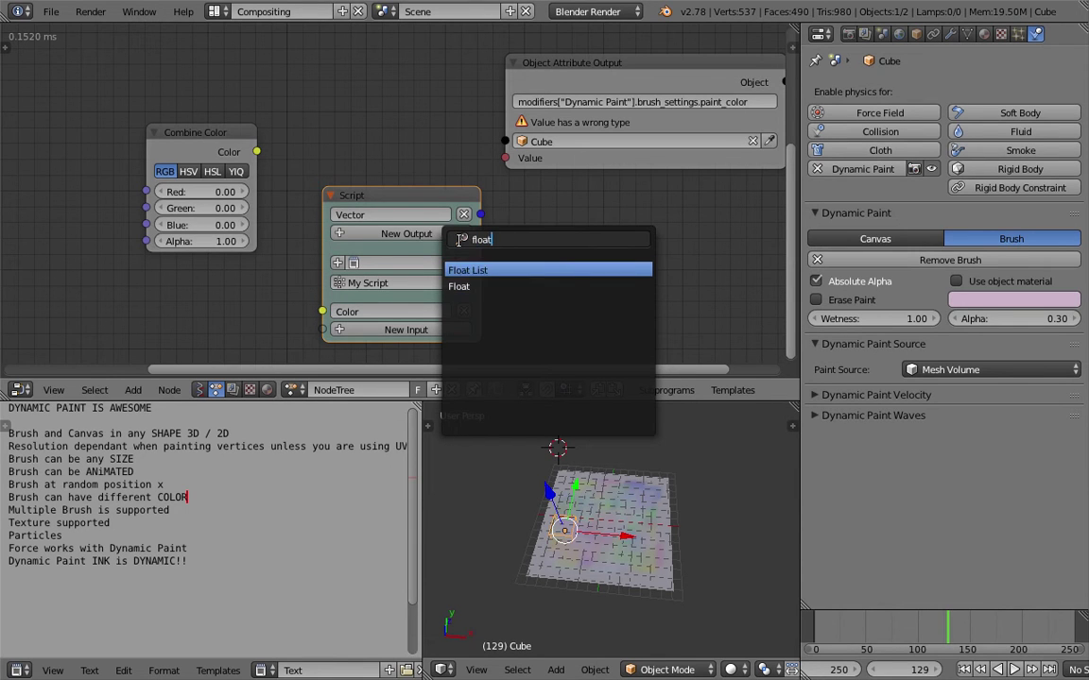
left_click(459, 286)
Rename the Script node's outputs RBG and A and its input COLOR, and save the file.
double_click(422, 215)
type("RBG")
key("Return")
double_click(413, 232)
type("A")
key("Return")
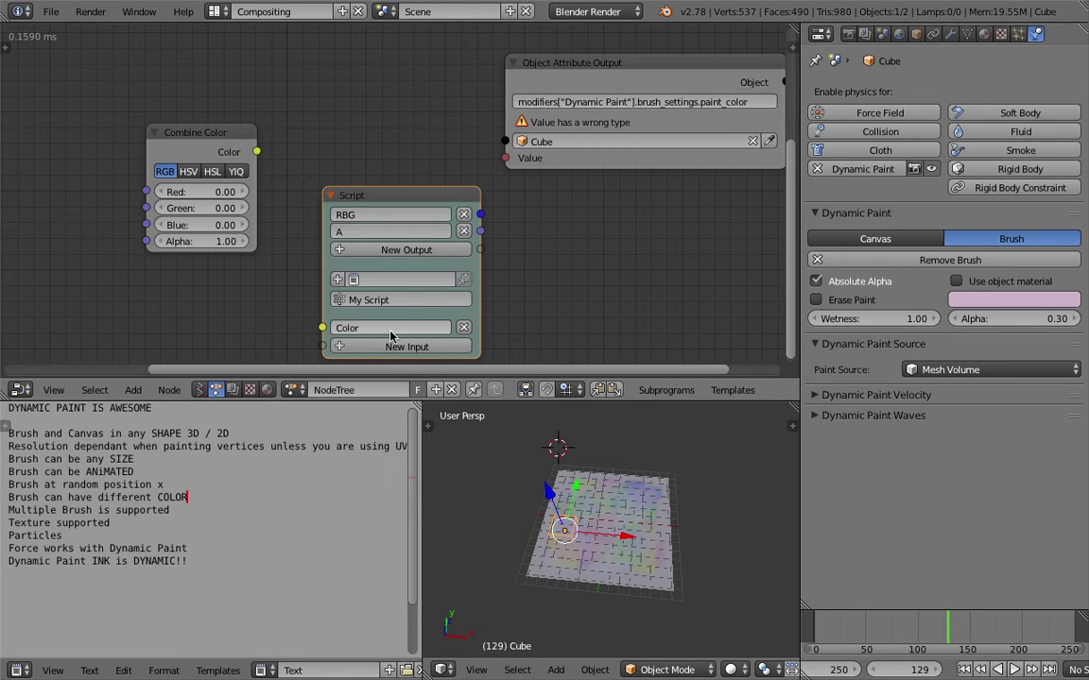
double_click(433, 331)
type("COLOR")
key("Return")
key("ctrl+s")
middle_click_drag(536, 308, 587, 268)
Rename the Script node's input color_in and its two outputs rgb and a.
double_click(437, 288)
type("colo")
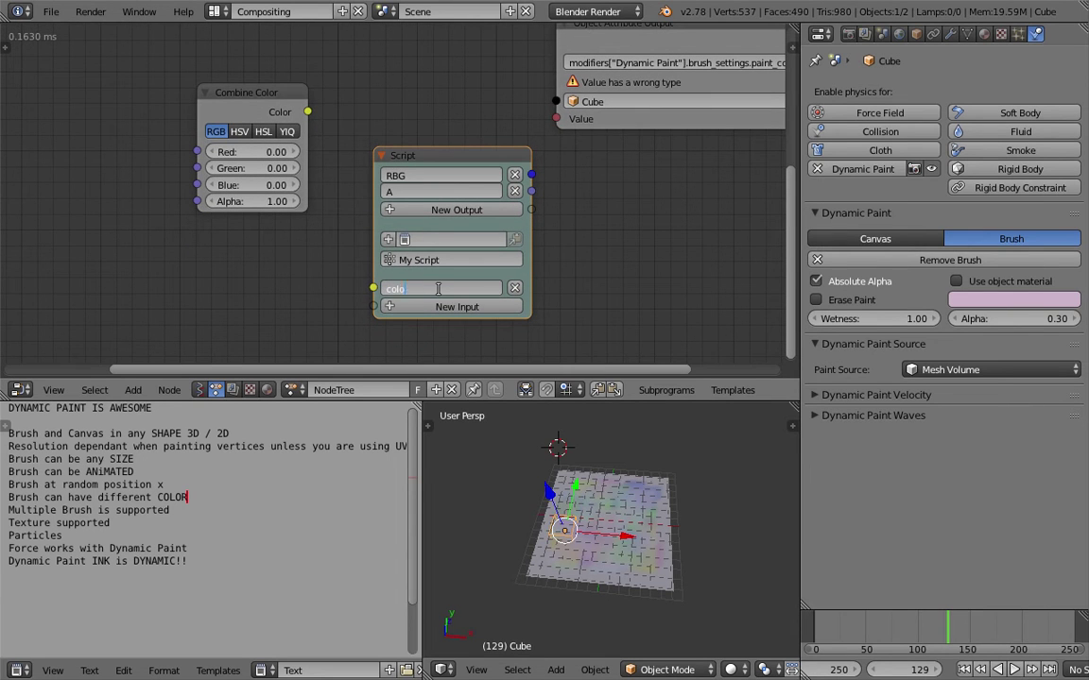
type("r_in")
key("Return")
double_click(444, 176)
type("rgb")
key("Return")
double_click(461, 192)
type("a")
key("Return")
Extend the Script node's output names to rgb_out and a_out, and save the file.
double_click(473, 177)
type("_out")
key("Return")
double_click(457, 191)
type("_out")
key("Return")
key("ctrl+s")
key("Return")
key("ctrl+s")
key("Return")
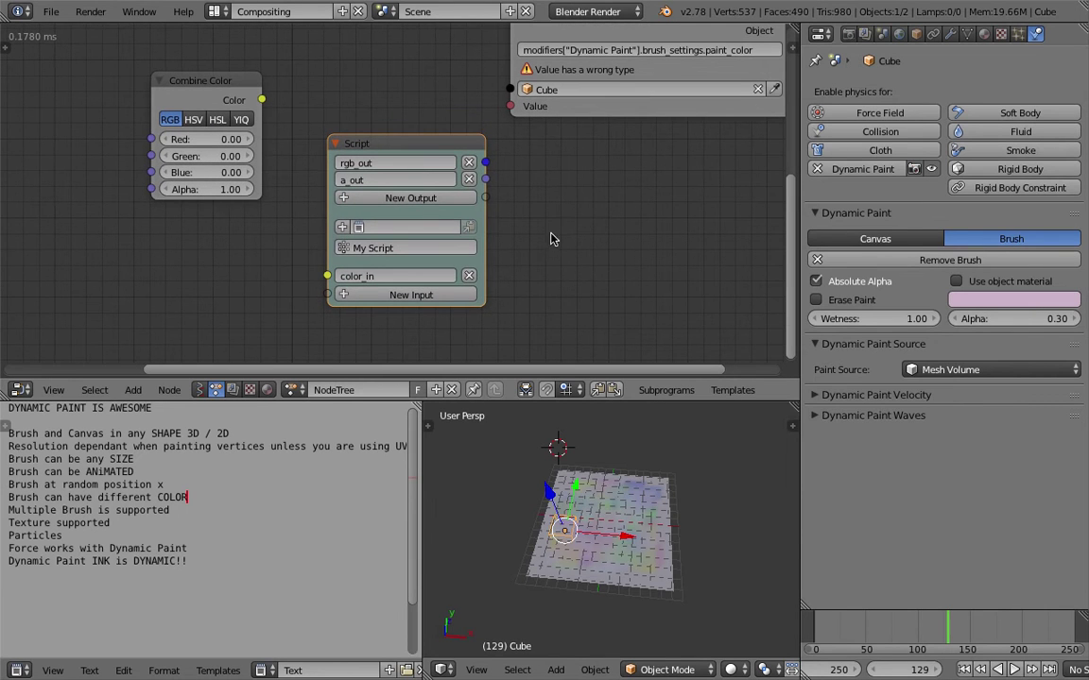
Create a text block for the Script node, unpack color_in into r, g, b, a, and assign rgb_out = (r,g,b) and a_out = a.
key("shift+a")
key("Escape")
left_click(346, 228)
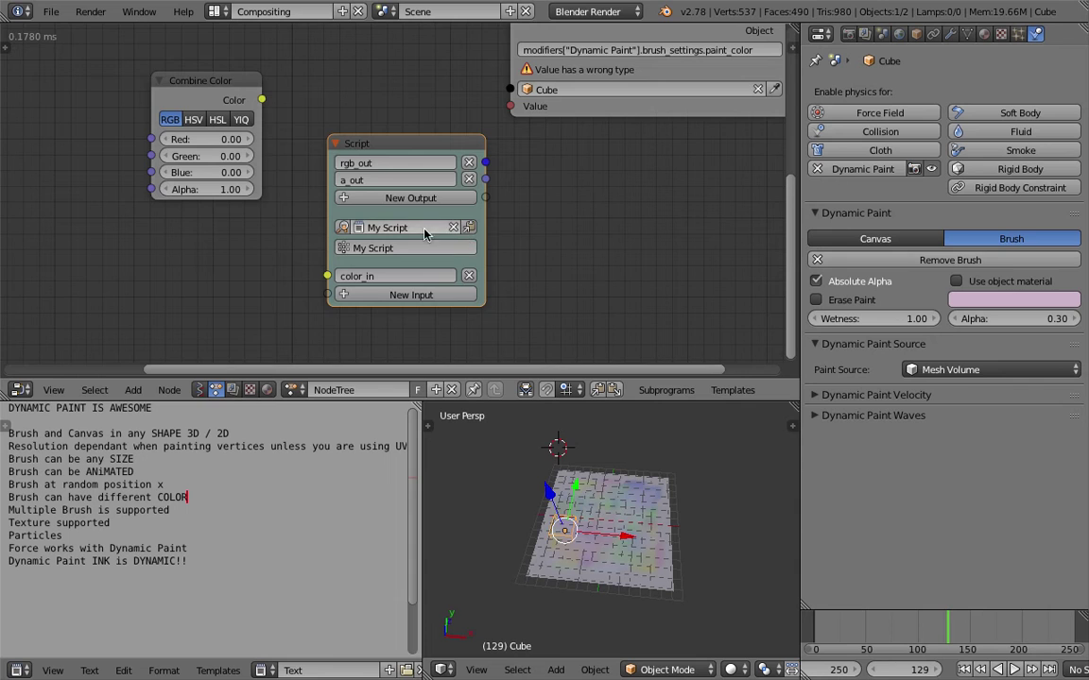
left_click(347, 227)
left_click(187, 527)
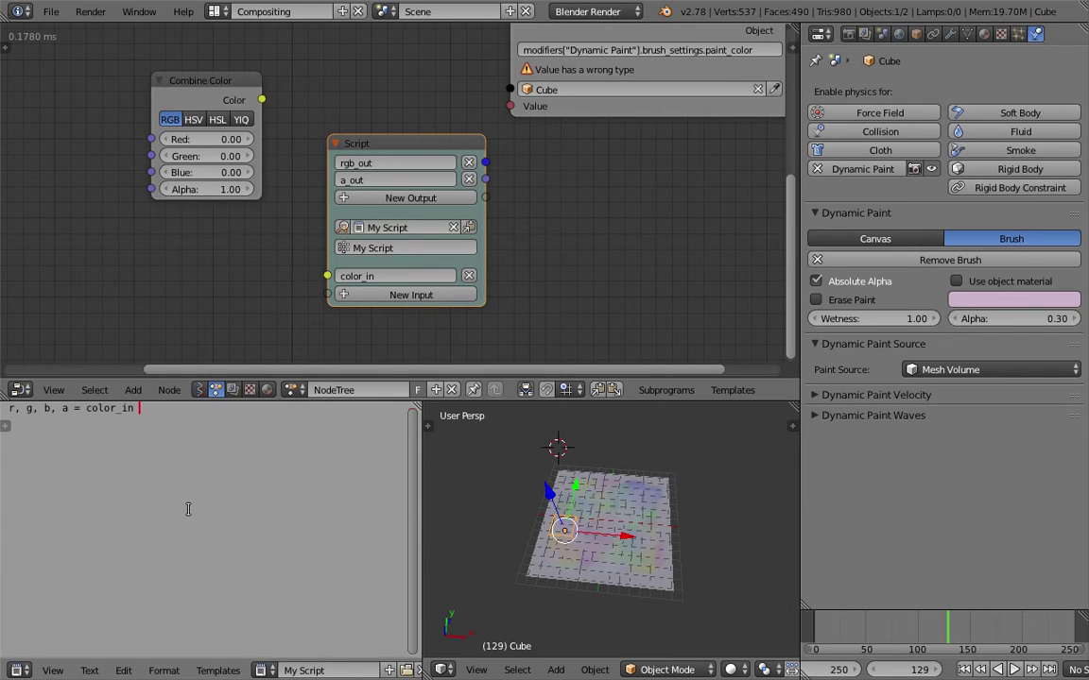
scroll(305, 670, "down", 5)
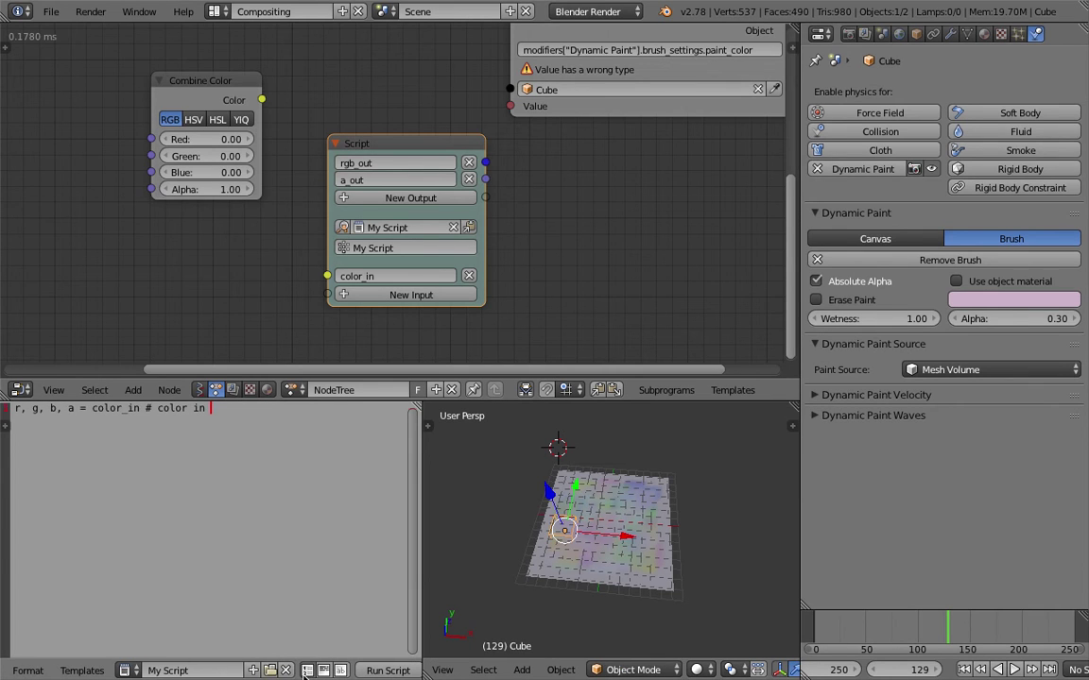
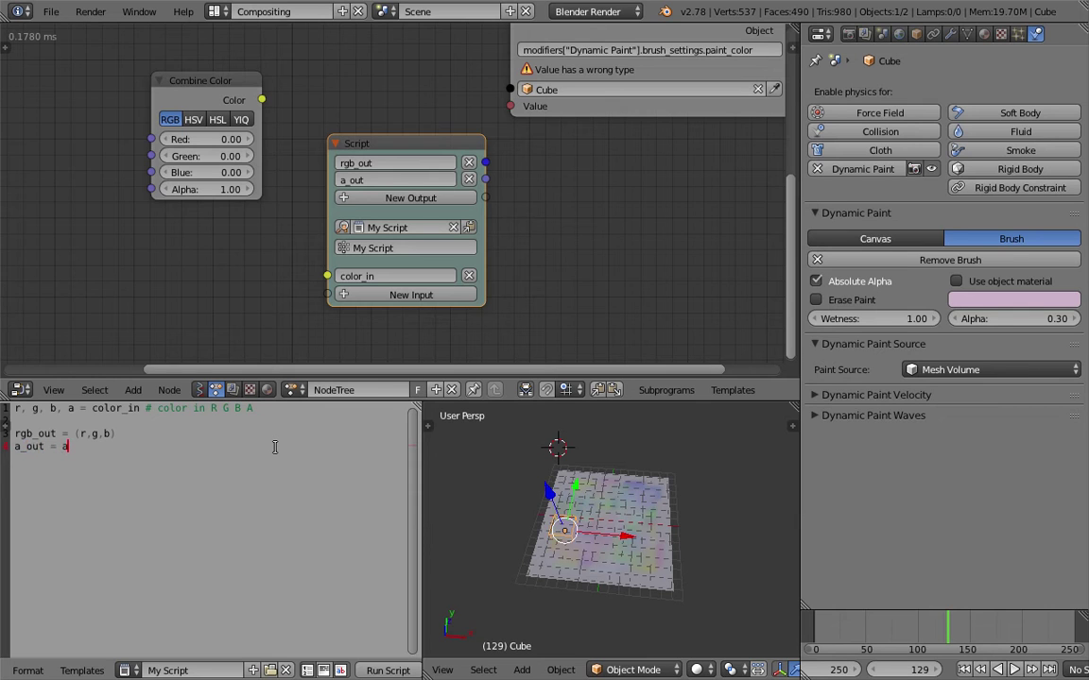
key("ctrl+s")
left_click(274, 450)
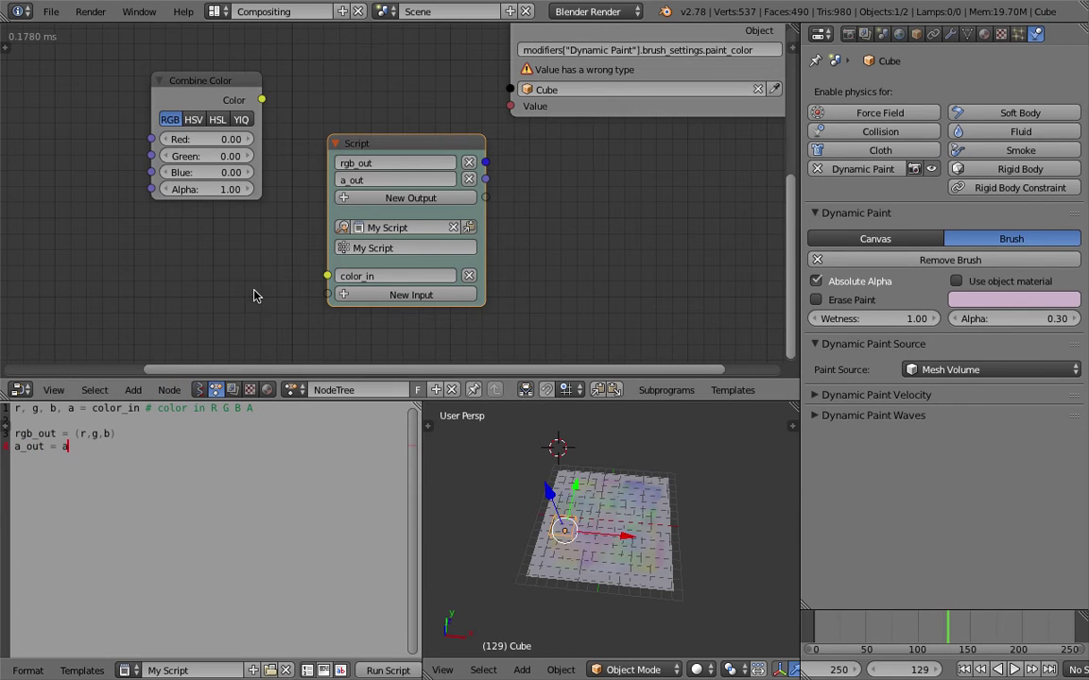
Add an Invoke Subprogram node for My Script, feed Combine Color's output into its Color In, and save the file.
key("shift+a")
mouse_move(556, 614)
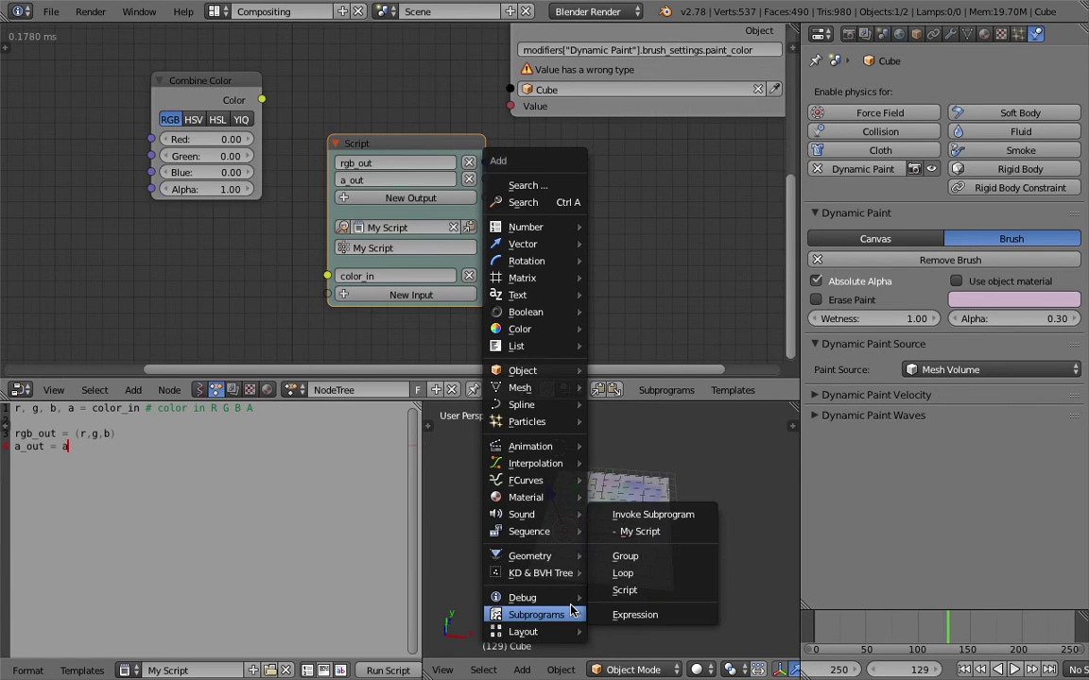
left_click(639, 531)
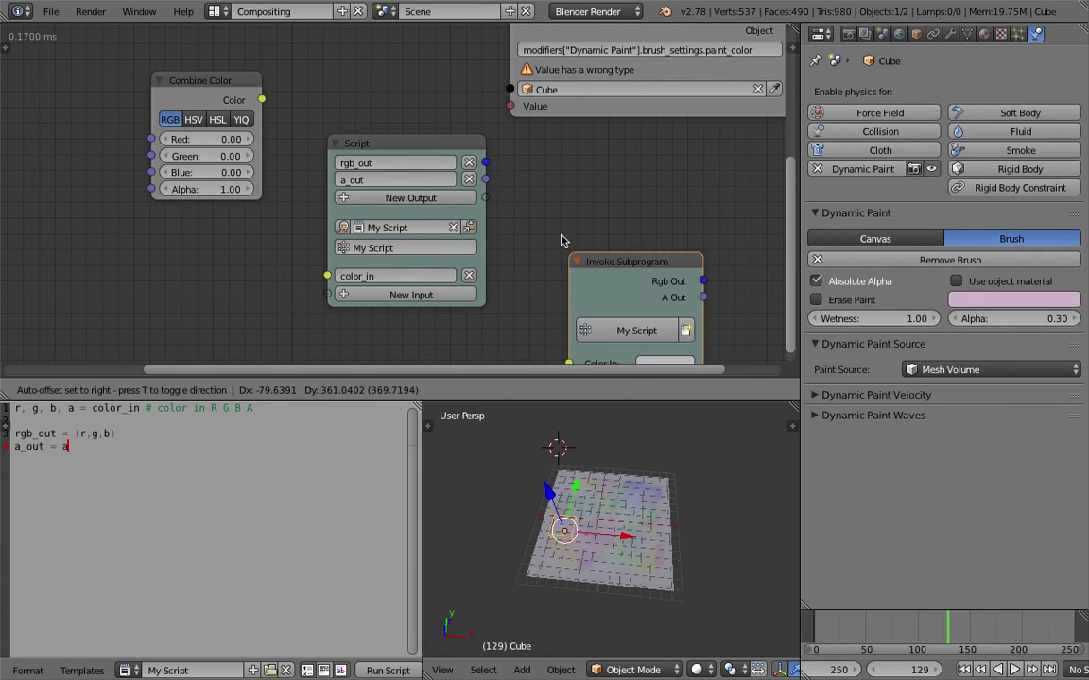
left_click(619, 256)
left_click_drag(262, 99, 551, 305)
left_click_drag(450, 157, 443, 163)
left_click_drag(586, 216, 370, 110)
key("ctrl+s")
left_click(376, 113)
Connect the Invoke Subprogram node's Rgb Out to the Value input of the Object Attribute Output node.
middle_click_drag(344, 140, 334, 192)
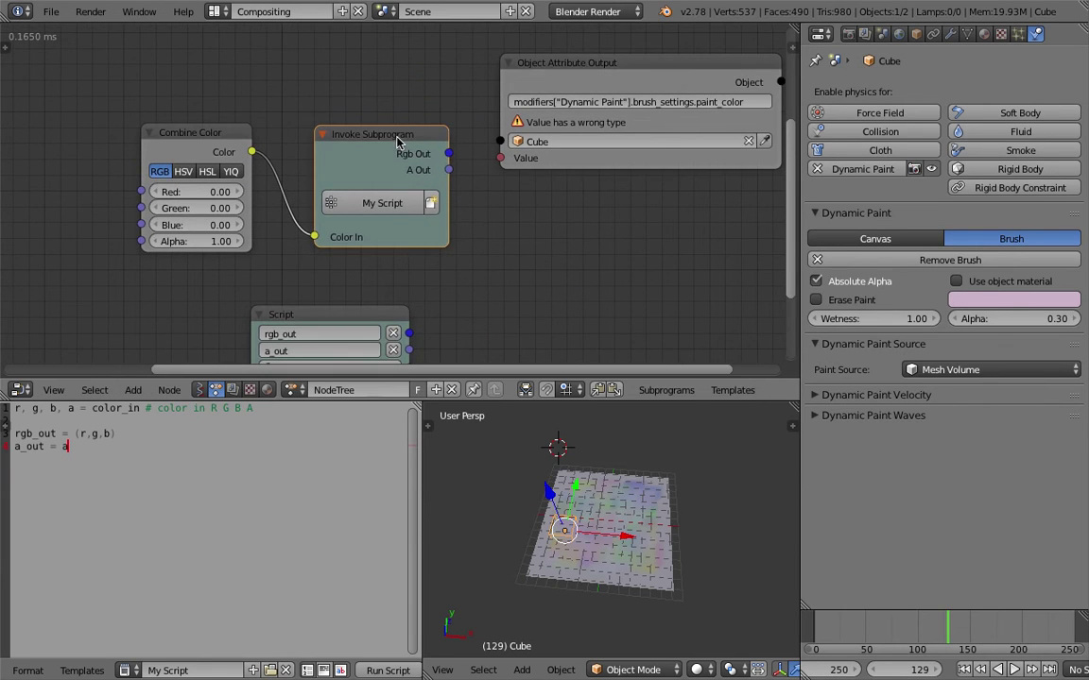
left_click_drag(394, 135, 384, 120)
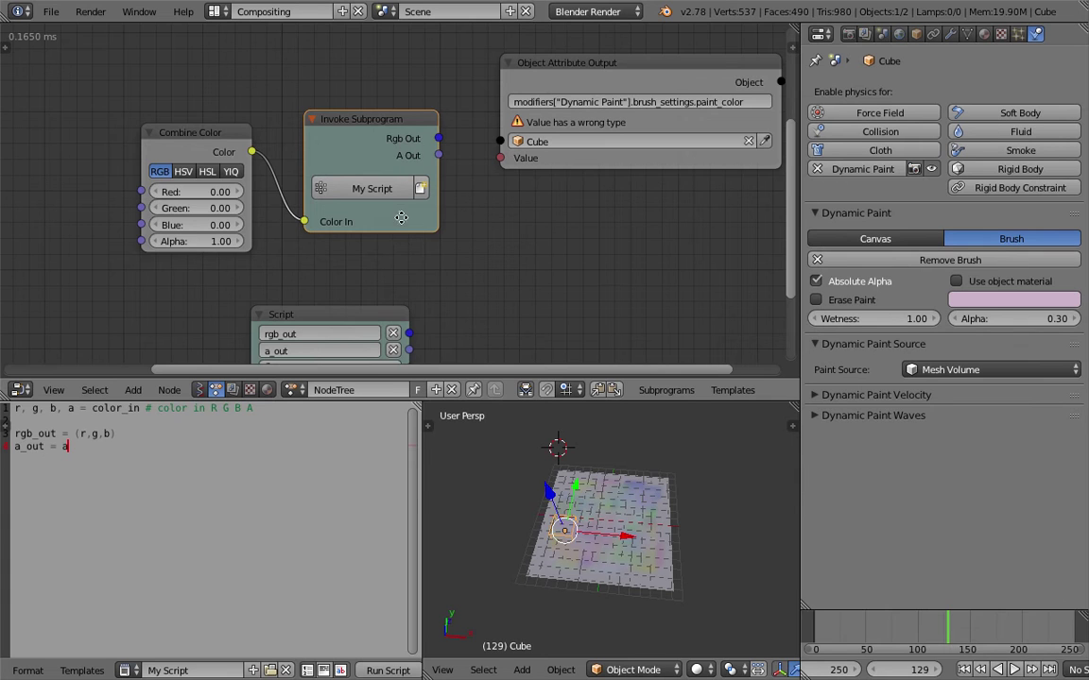
scroll(402, 218, "up", 2)
scroll(407, 189, "down", 2)
left_click_drag(383, 134, 445, 154)
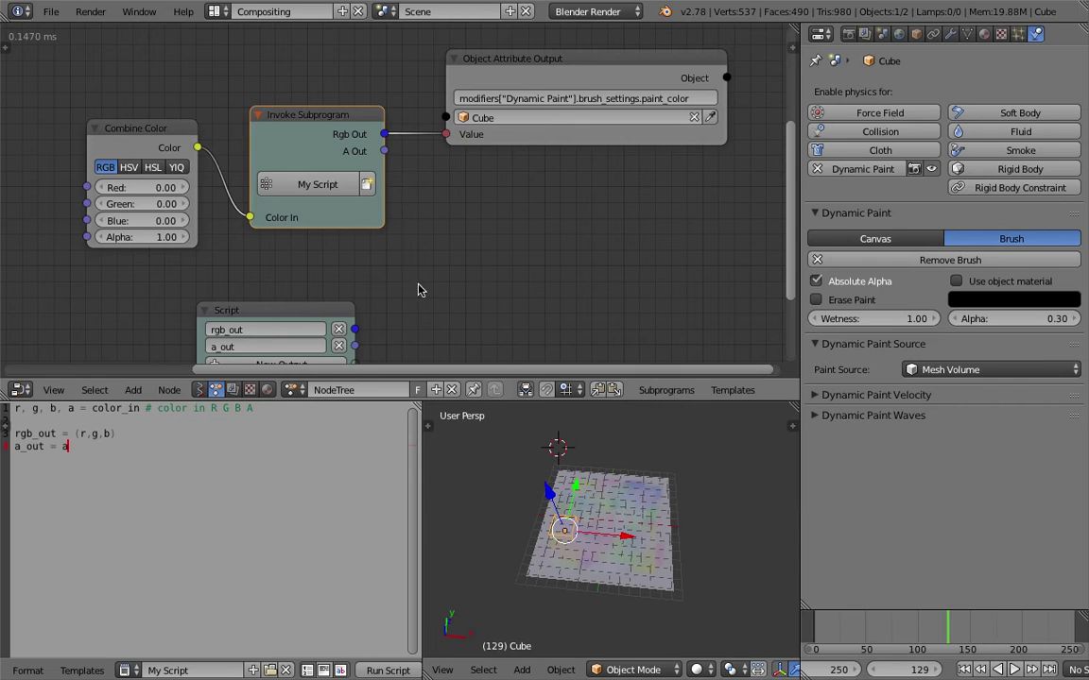
Switch the Combine Color node to HSV with saturation and value at 1 and hue at -0.12, and save the file.
middle_click_drag(317, 309, 332, 266)
left_click(143, 125)
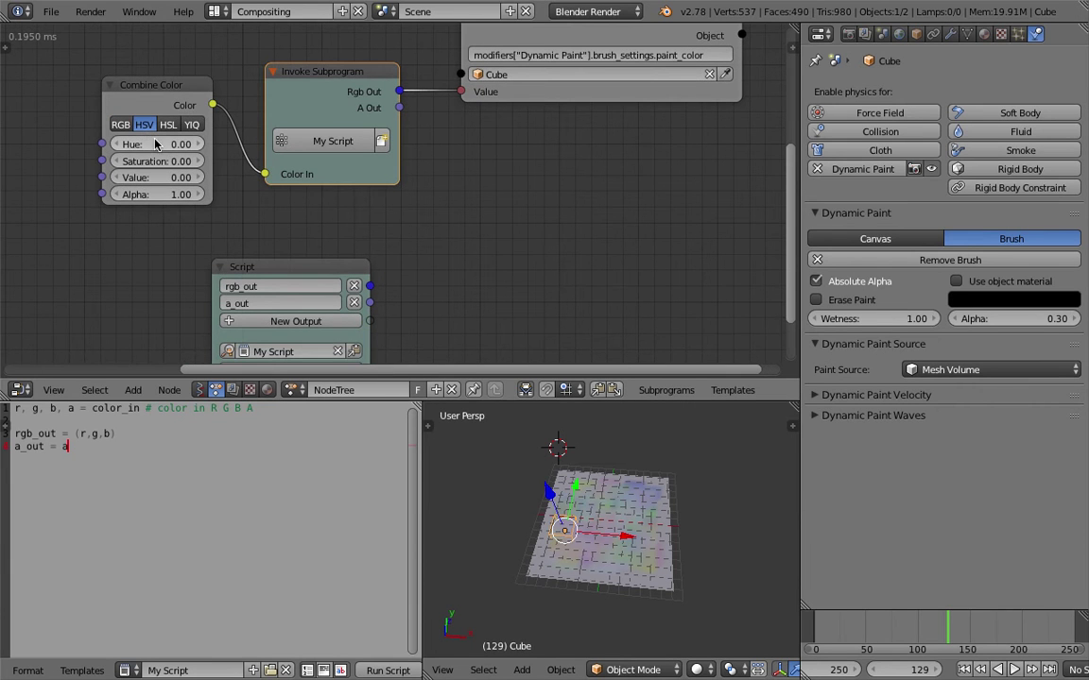
type("1")
mouse_move(142, 162)
left_mouse_down()
mouse_move(143, 177)
mouse_move(283, 149)
mouse_move(19, 147)
mouse_move(71, 146)
left_mouse_up()
key("Return")
mouse_move(187, 152)
middle_mouse_down()
mouse_move(325, 171)
mouse_move(240, 160)
middle_mouse_up()
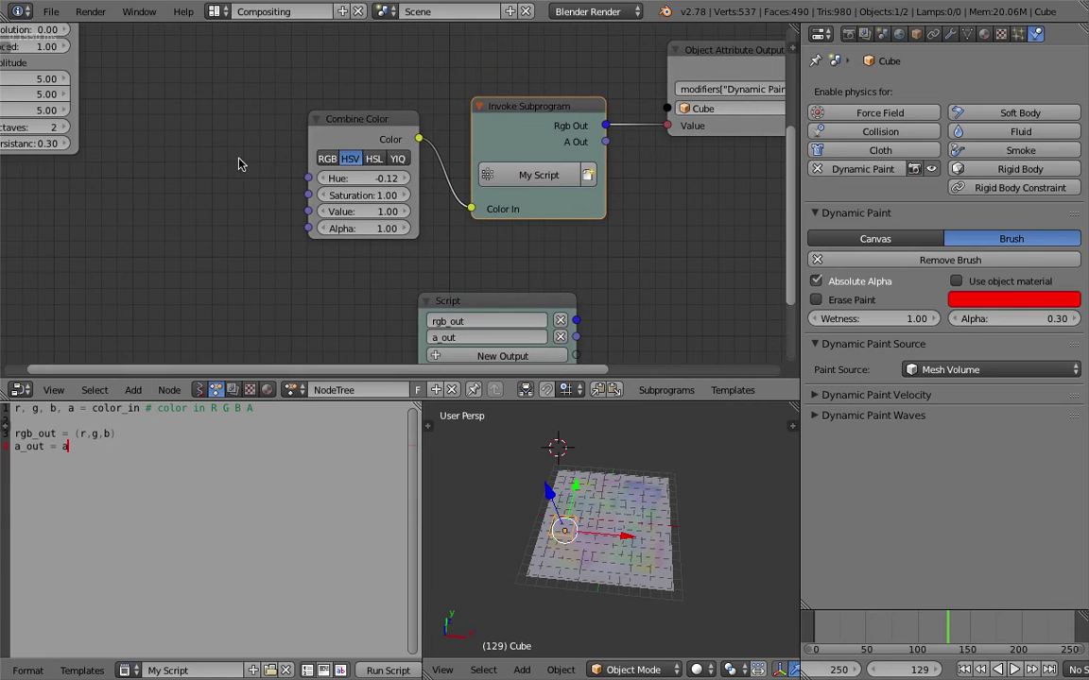
left_click_drag(340, 139, 381, 128)
key("ctrl+s")
Search for the frame node and add a Time Info node in front of the Combine Color node.
left_click(284, 133)
key("shift+a")
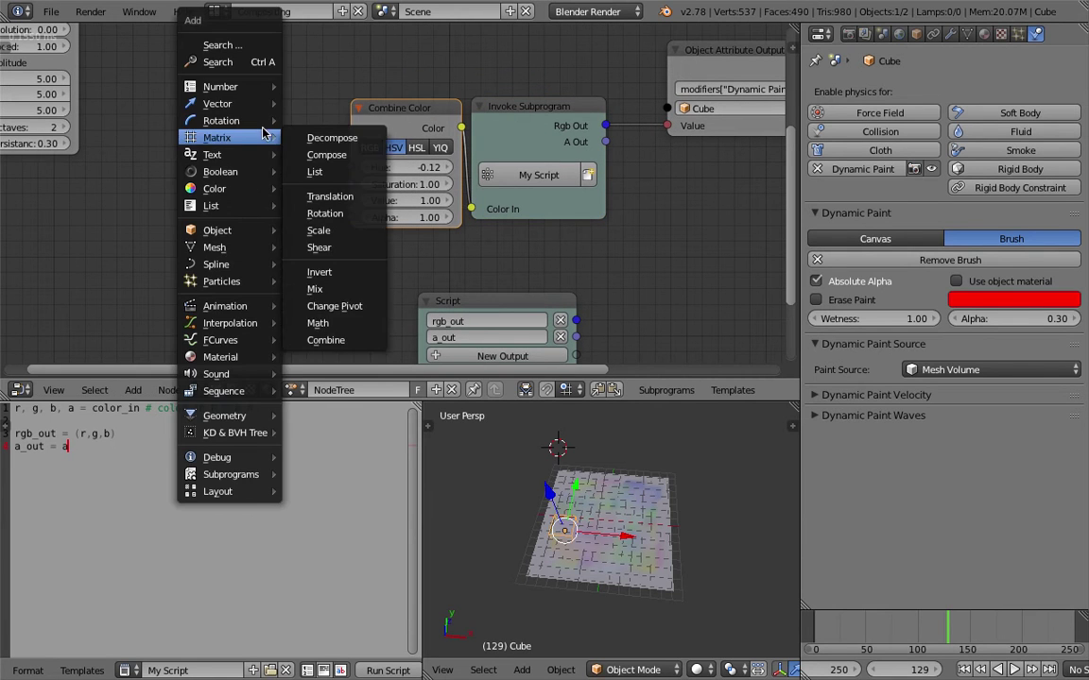
left_click(254, 64)
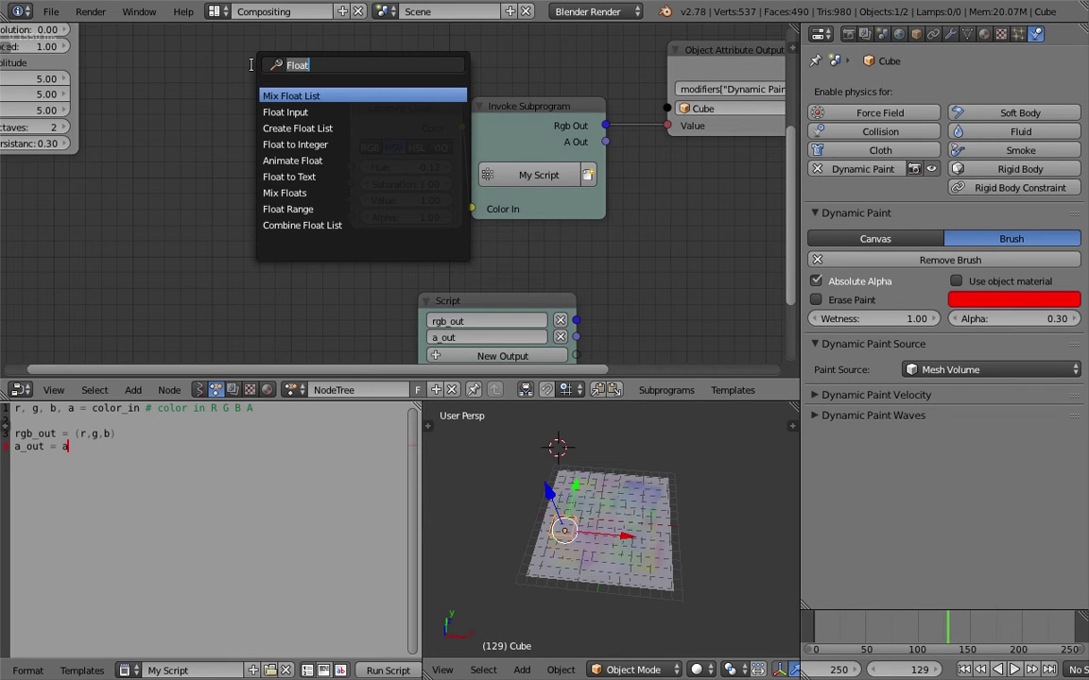
type("colo")
key("BackSpace")
key("BackSpace")
key("BackSpace")
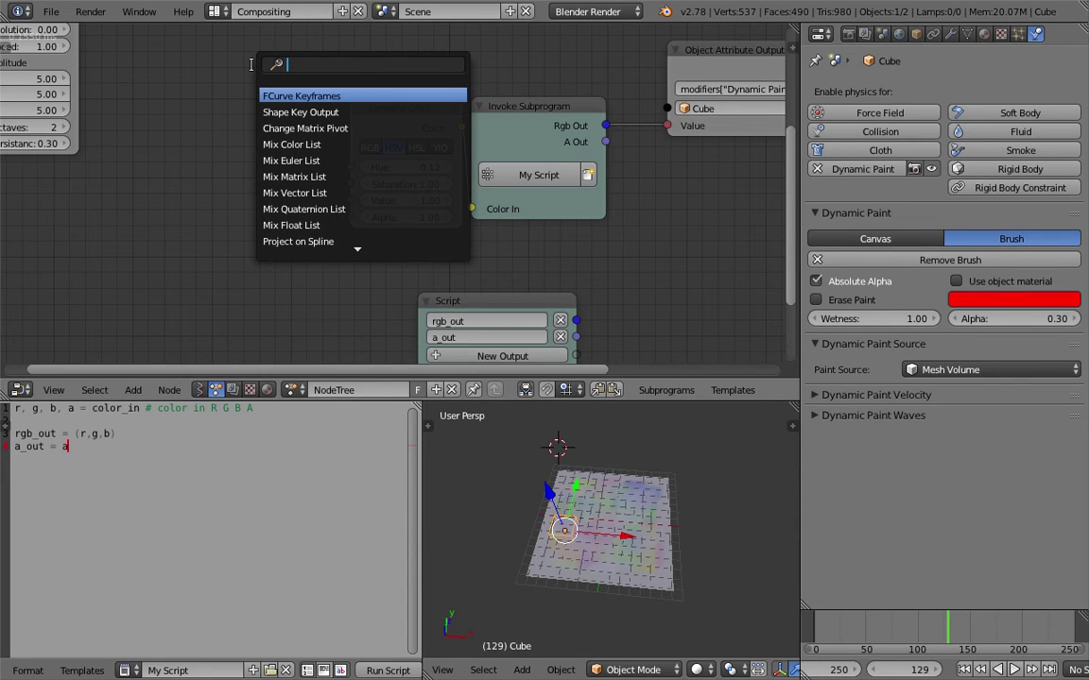
type("frame")
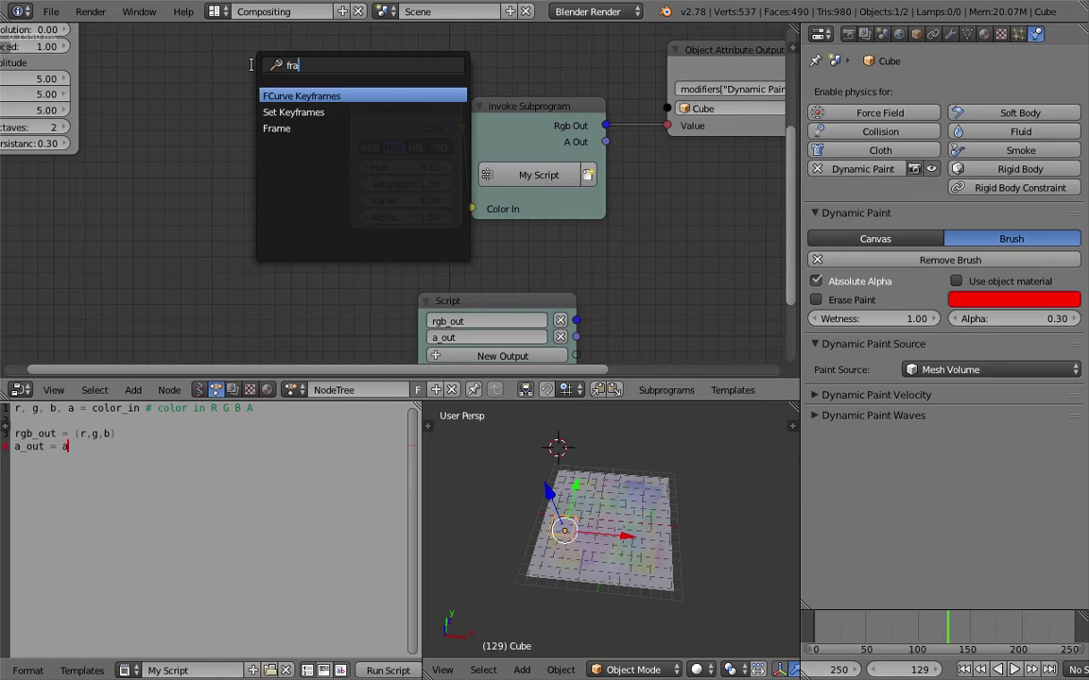
key("Down")
key("Down")
key("Return")
left_click(115, 165)
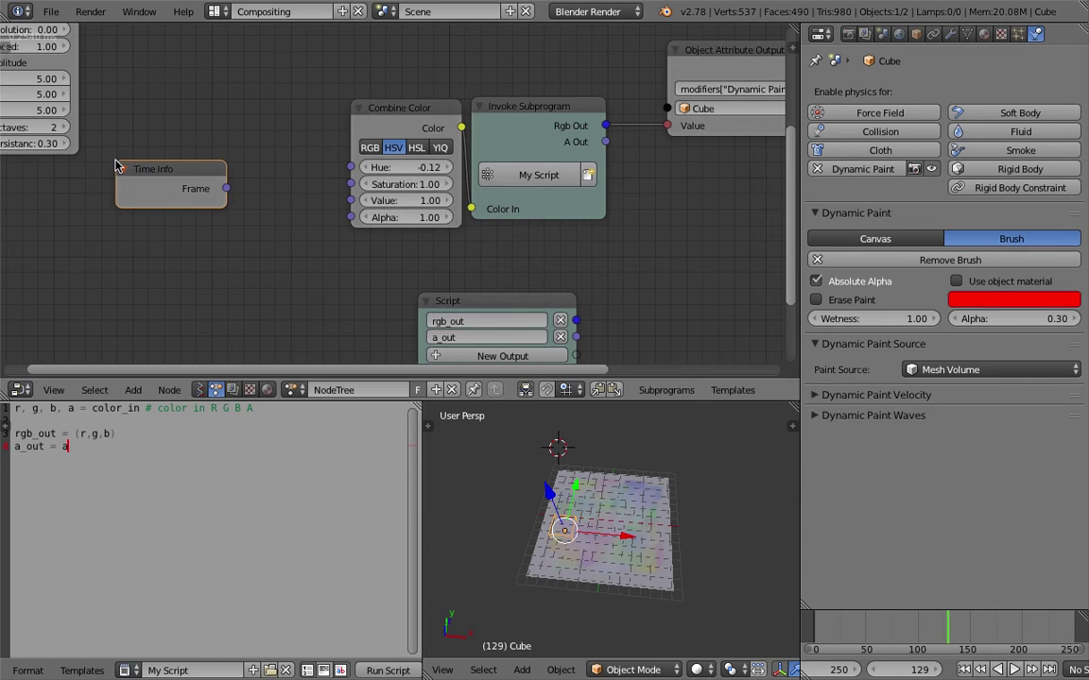
Connect the Time Info node's Frame output to the Combine Color node's Hue input.
left_click_drag(114, 166, 86, 165)
left_click_drag(198, 187, 351, 167)
left_click_drag(166, 169, 117, 181)
Insert a Math node set to Multiply between Time Info and Combine Color, with B set to 0.03.
key("shift+a")
left_click(216, 151)
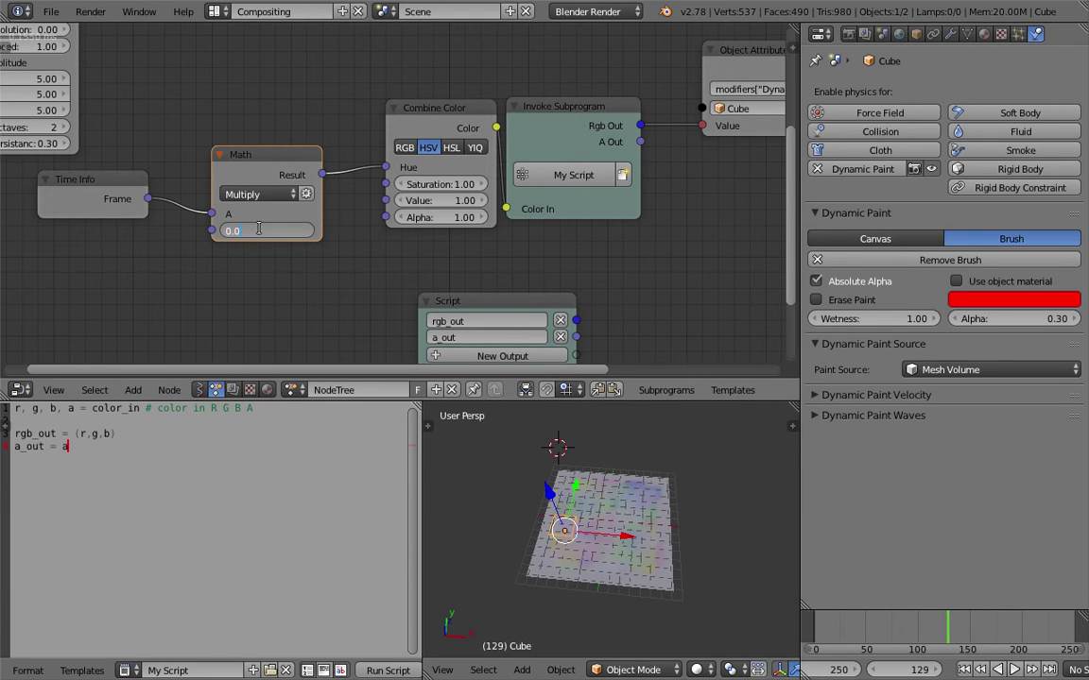
type("0.03")
key("Return")
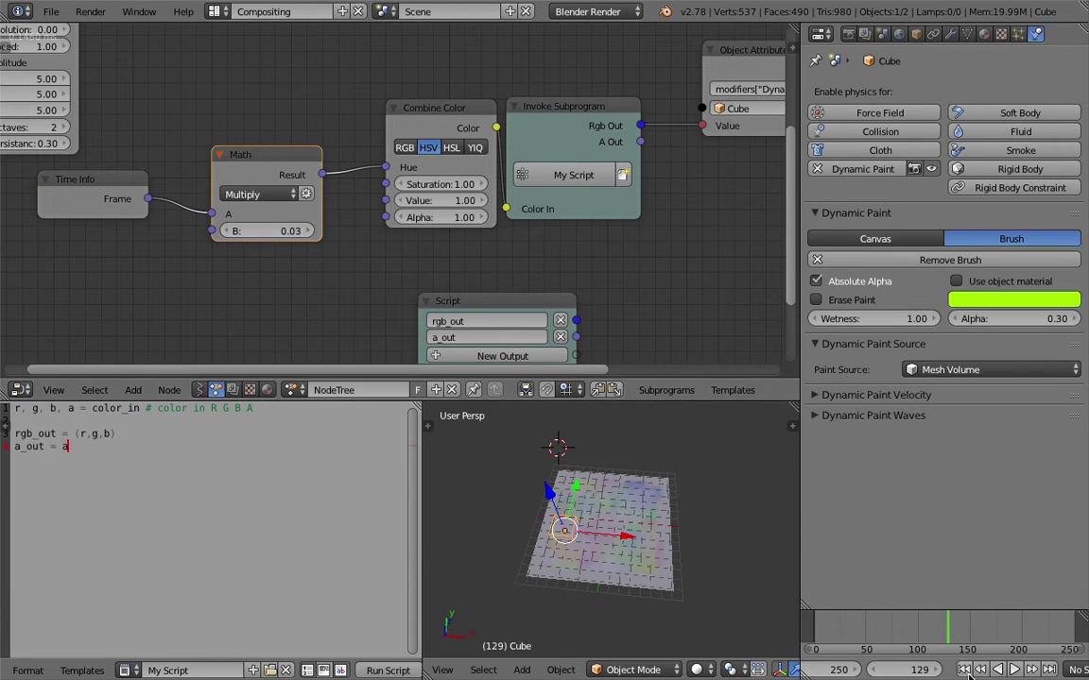
Play the animation from the first frame to check the brush's changing paint color, and stop it.
key("shift+Left")
left_click(1016, 671)
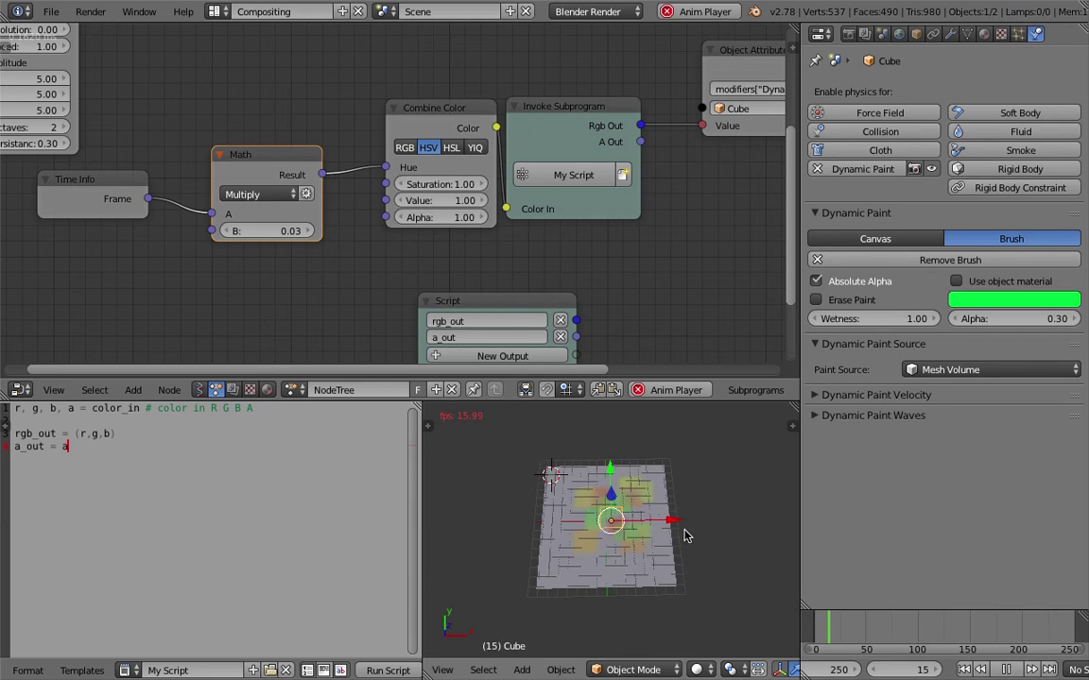
scroll(688, 535, "up", 2)
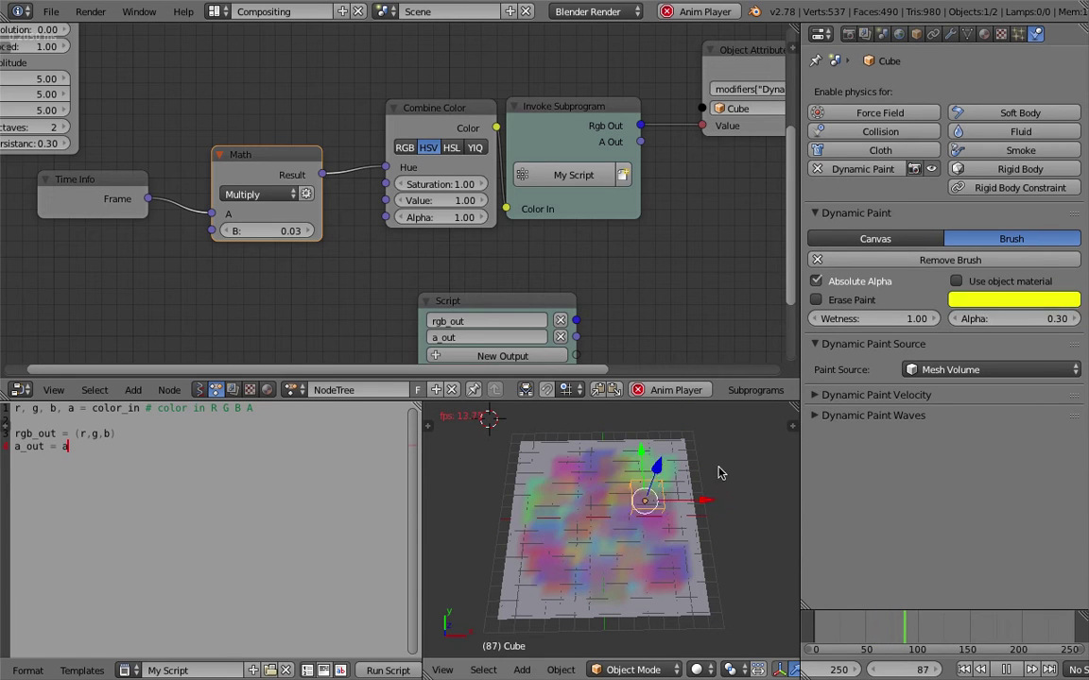
left_click(1008, 670)
Enlarge the 3D view vertically and replay the painting from the first frame to inspect the colors on the canvas.
middle_click_drag(624, 506, 701, 575)
left_click_drag(688, 401, 681, 289)
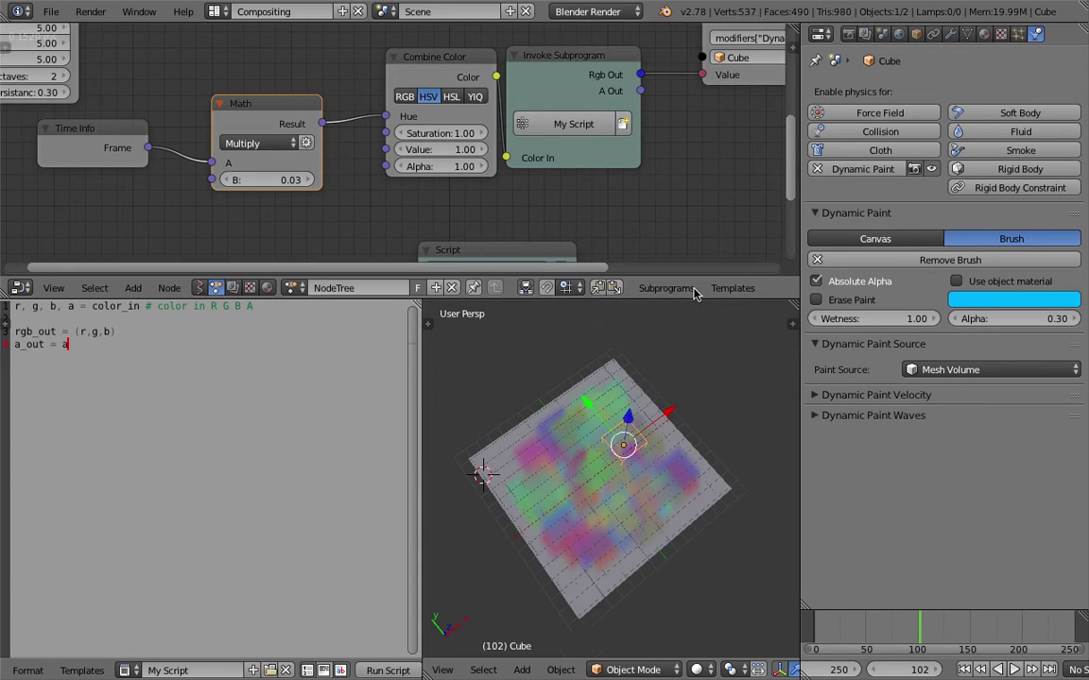
scroll(614, 468, "up", 4)
scroll(615, 468, "down", 3)
mouse_move(614, 467)
middle_mouse_down()
mouse_move(590, 476)
mouse_move(624, 489)
middle_mouse_up()
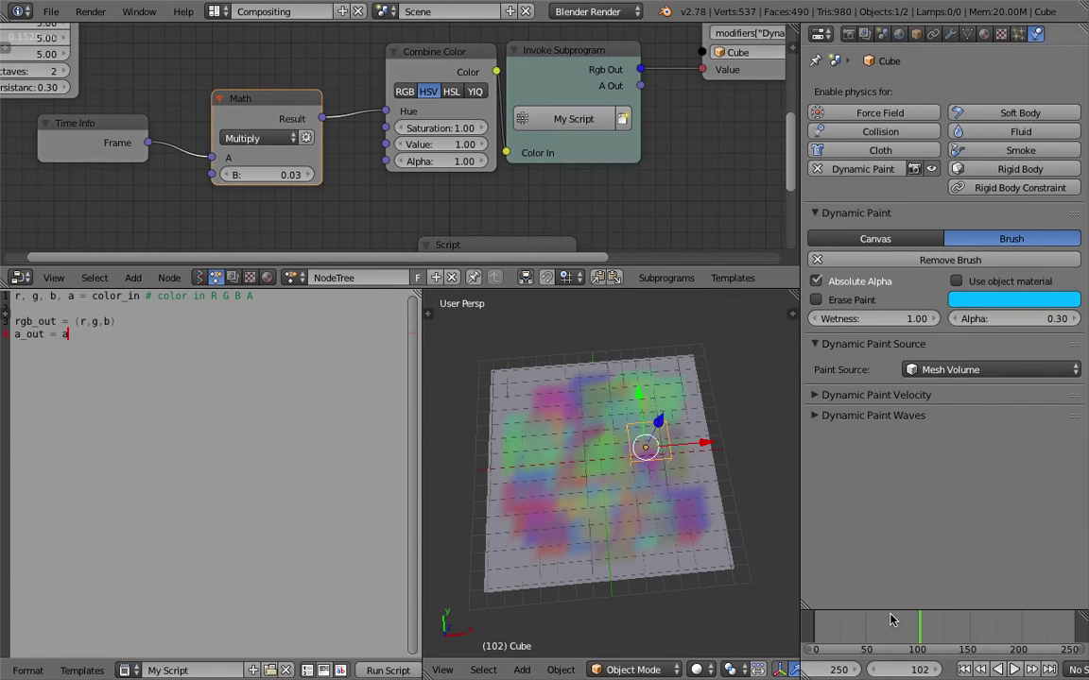
left_click(967, 670)
left_click(1012, 670)
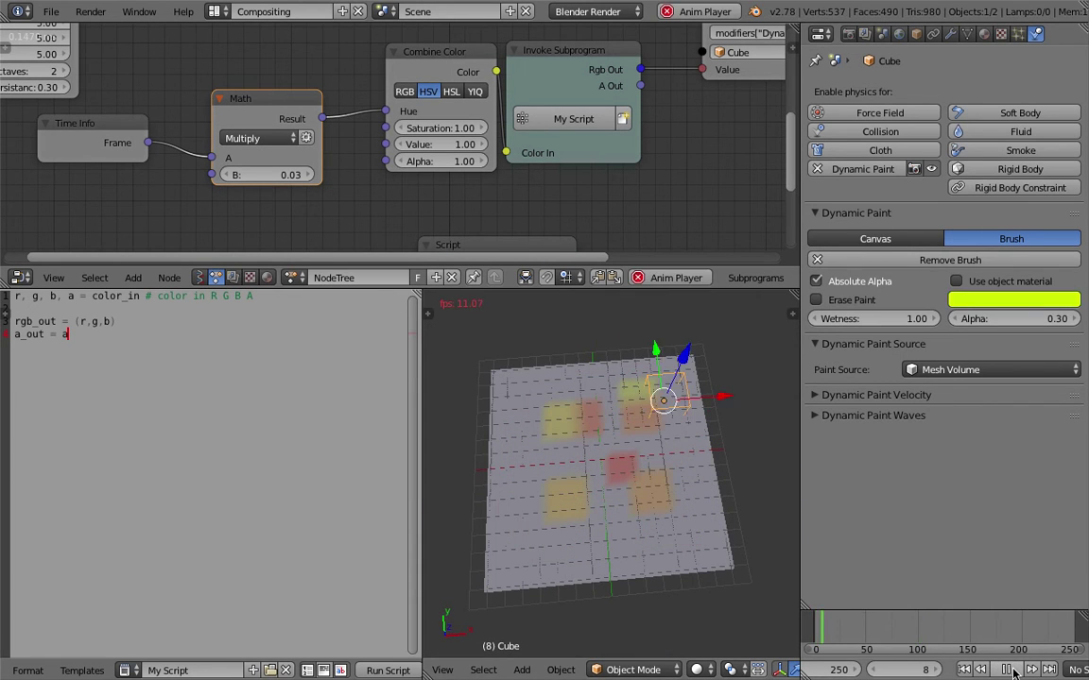
left_click(1007, 670)
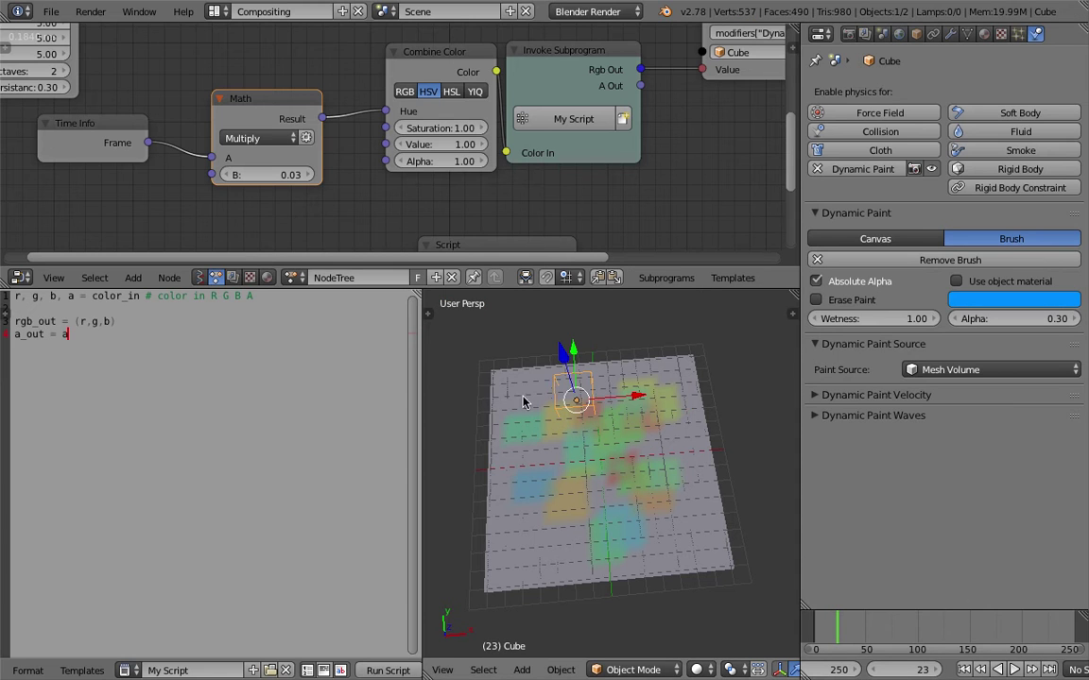
Widen the 3D view, play the painting again from the start, and stop at frame 32.
left_click_drag(421, 361, 310, 360)
middle_click_drag(508, 431, 566, 438)
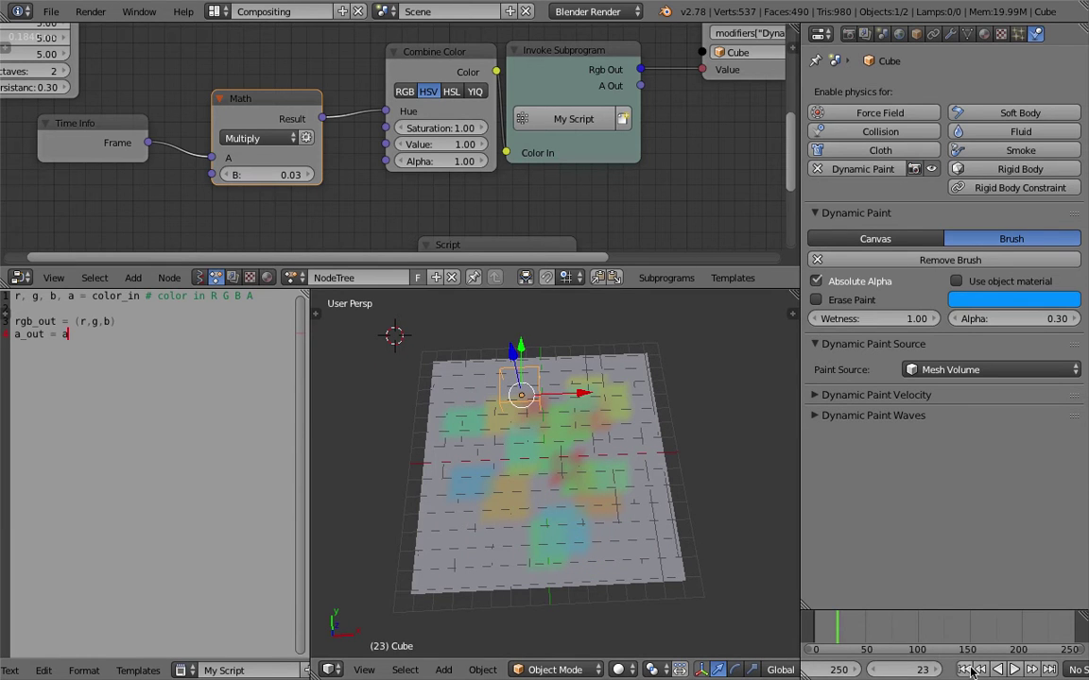
left_click(968, 670)
left_click(1011, 670)
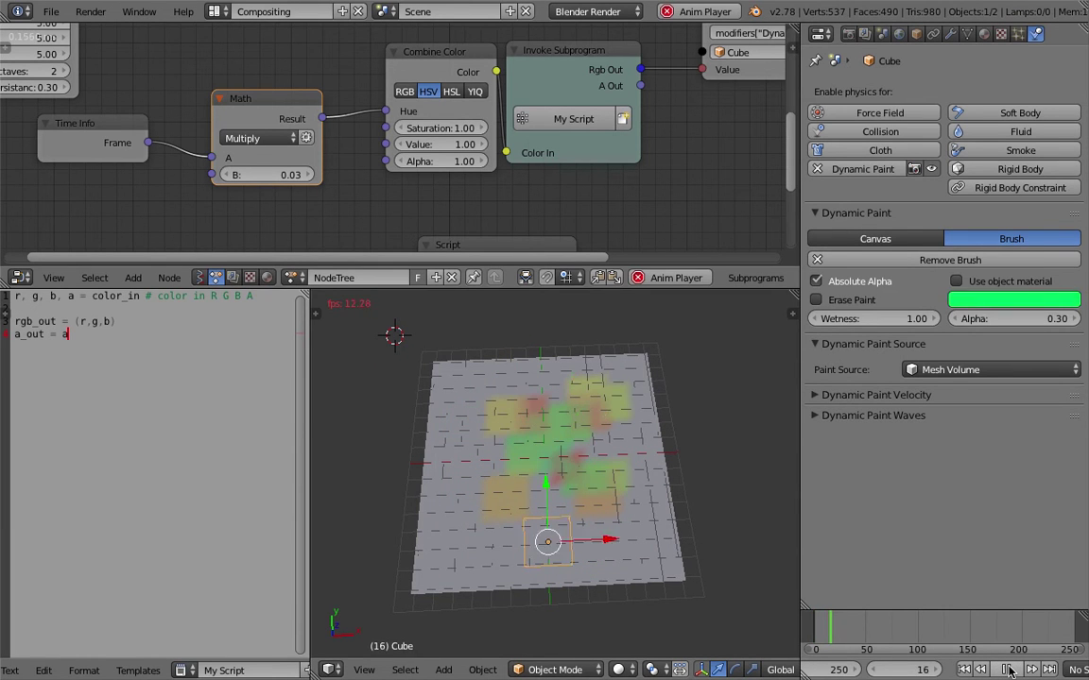
left_click(1008, 668)
mouse_move(641, 530)
middle_mouse_down()
mouse_move(519, 452)
mouse_move(501, 409)
mouse_move(555, 463)
middle_mouse_up()
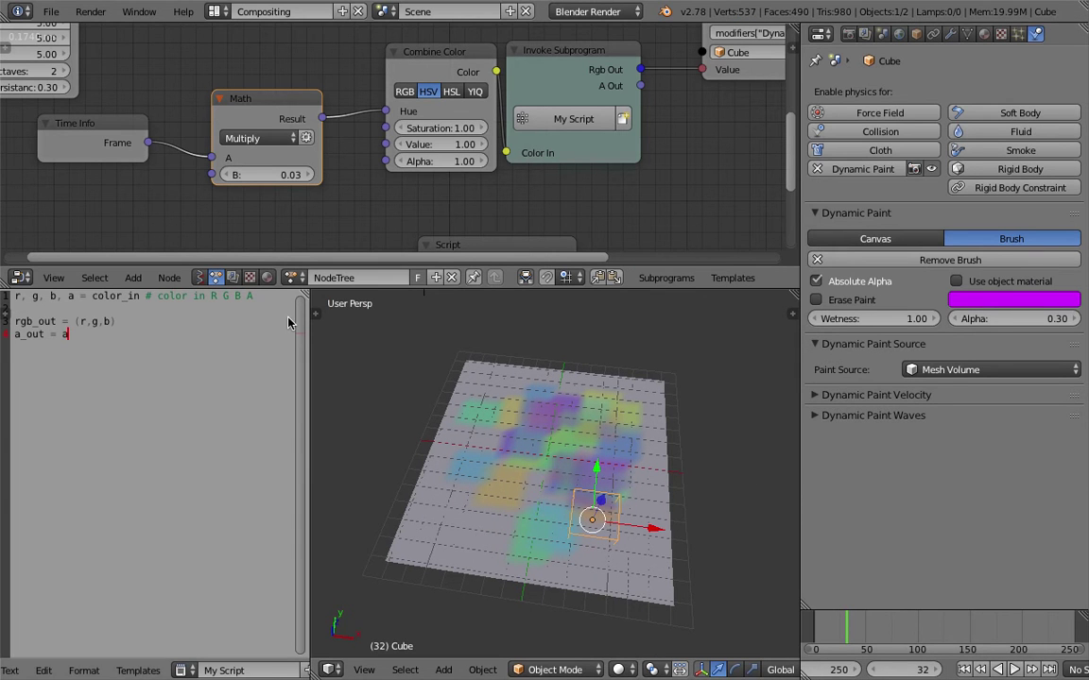
Save the file as the next version, ansv_dynamicpaint_intermediate_004.blend.
left_click(50, 11)
left_click(129, 154)
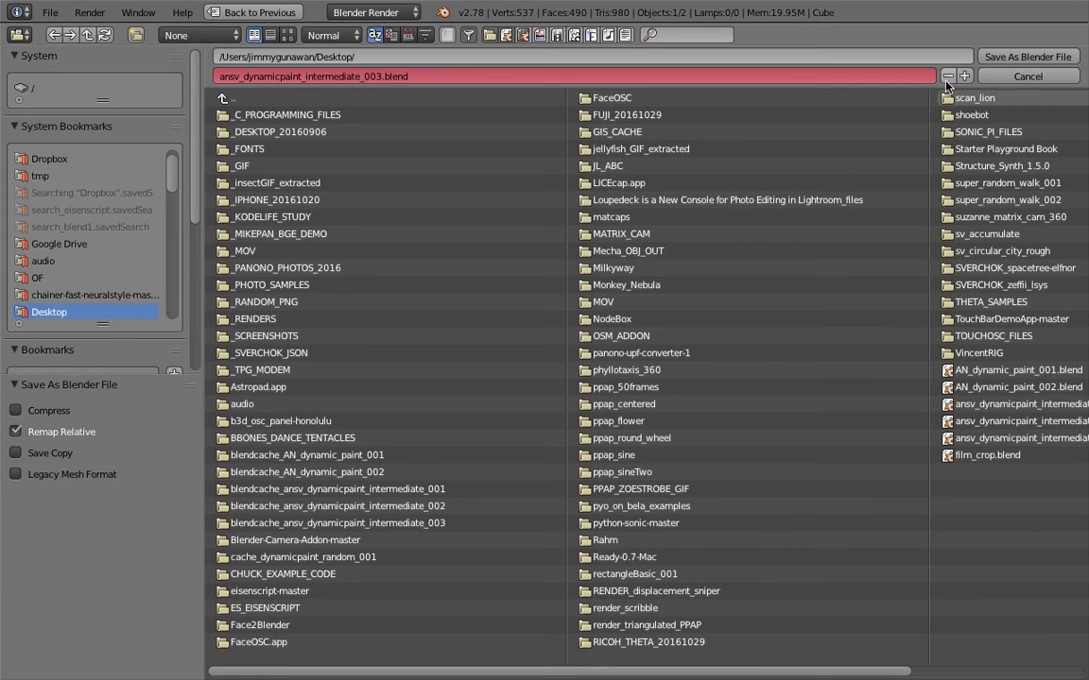
left_click(1028, 50)
Enlarge the node editor, collapse the Script node beneath the Invoke Subprogram node, and save the file.
middle_click_drag(419, 482, 543, 360)
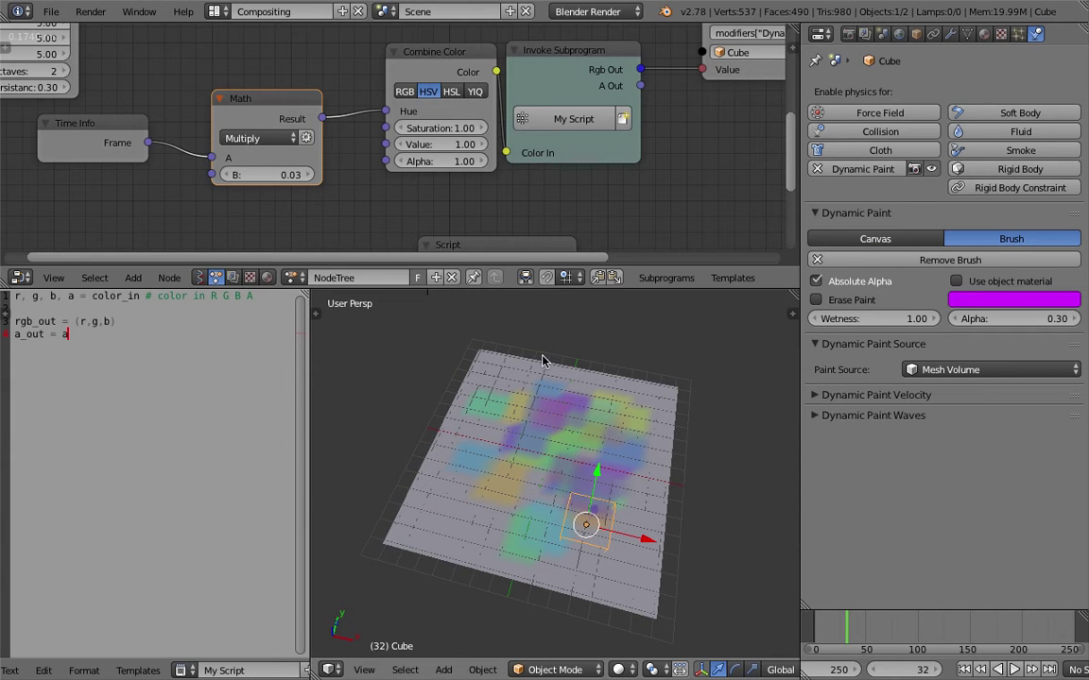
left_click_drag(599, 289, 595, 446)
left_click_drag(525, 332, 549, 276)
left_click(380, 279)
key("ctrl+s")
left_click(463, 138)
Move the paint color nodes together away from the brush position nodes, and save over the current file.
scroll(547, 235, "down", 3)
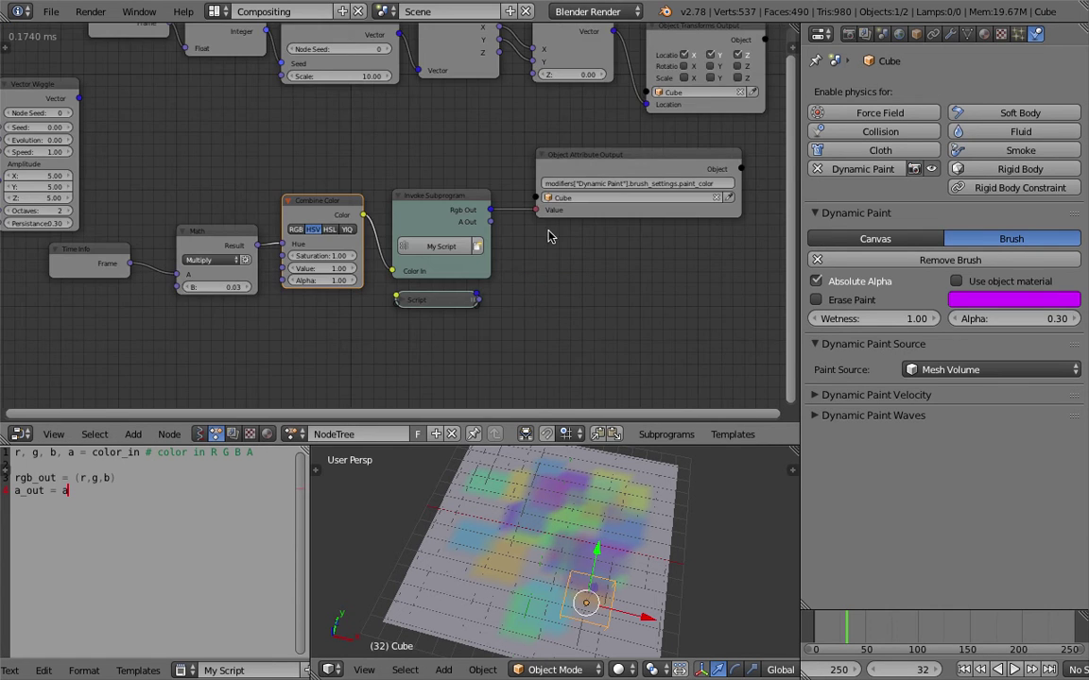
key("a")
key("a")
key("a")
key("b")
left_click_drag(639, 350, 161, 178)
key("g")
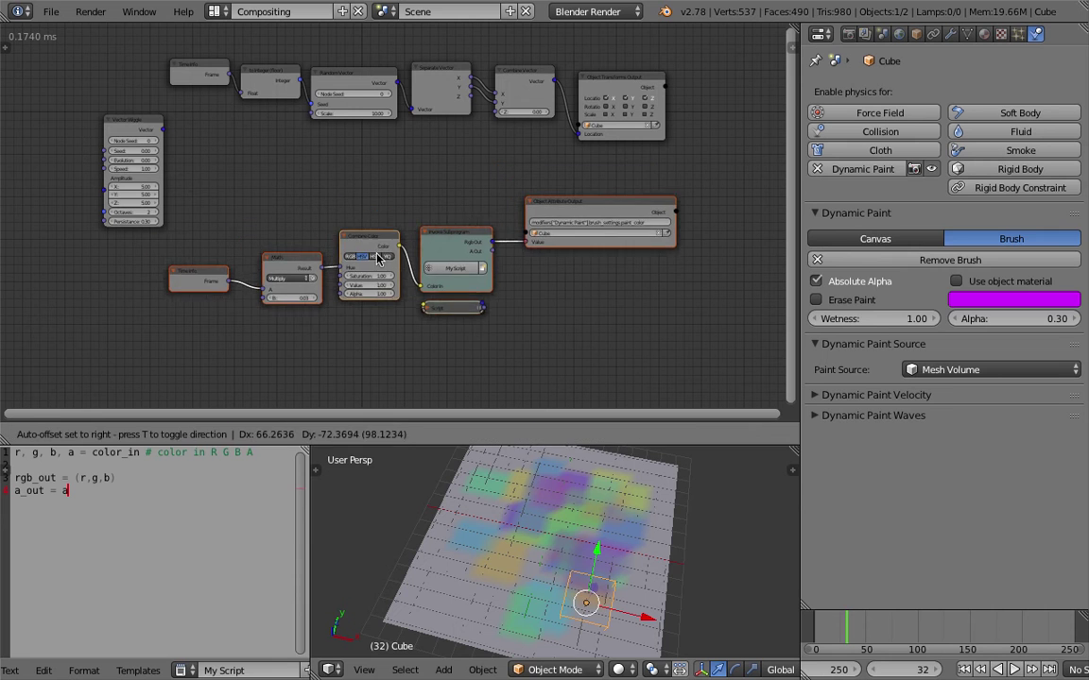
left_click(420, 207)
key("a")
key("ctrl+s")
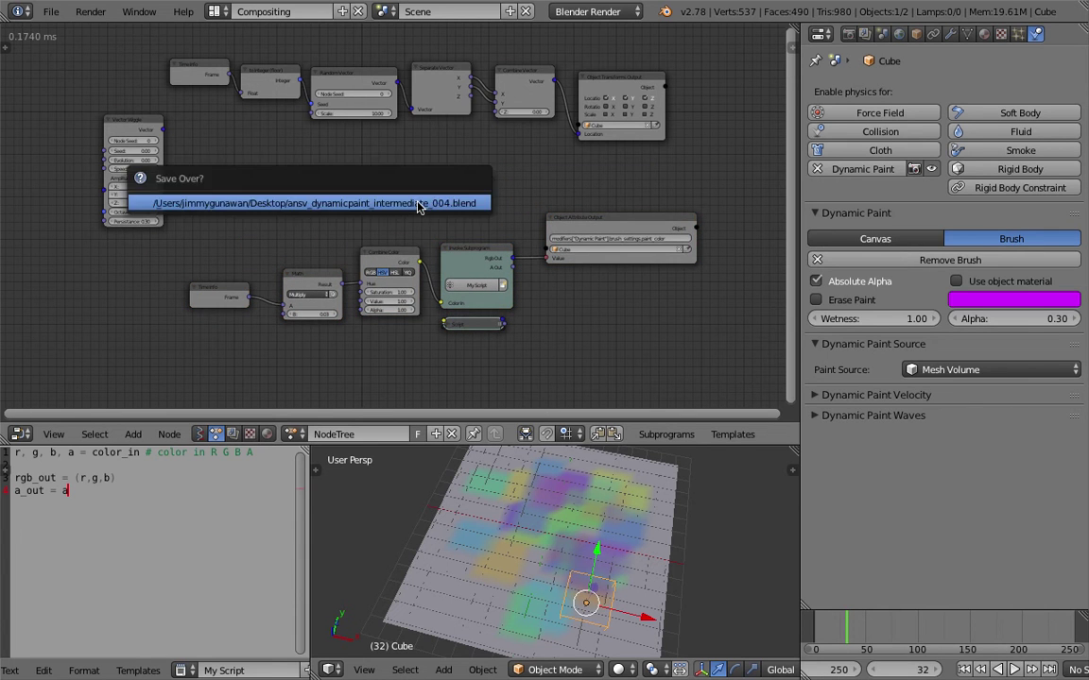
left_click(417, 205)
Reposition the Object Transforms Output node slightly farther from the Combine Vector node.
scroll(420, 198, "up", 2)
scroll(412, 202, "up", 1)
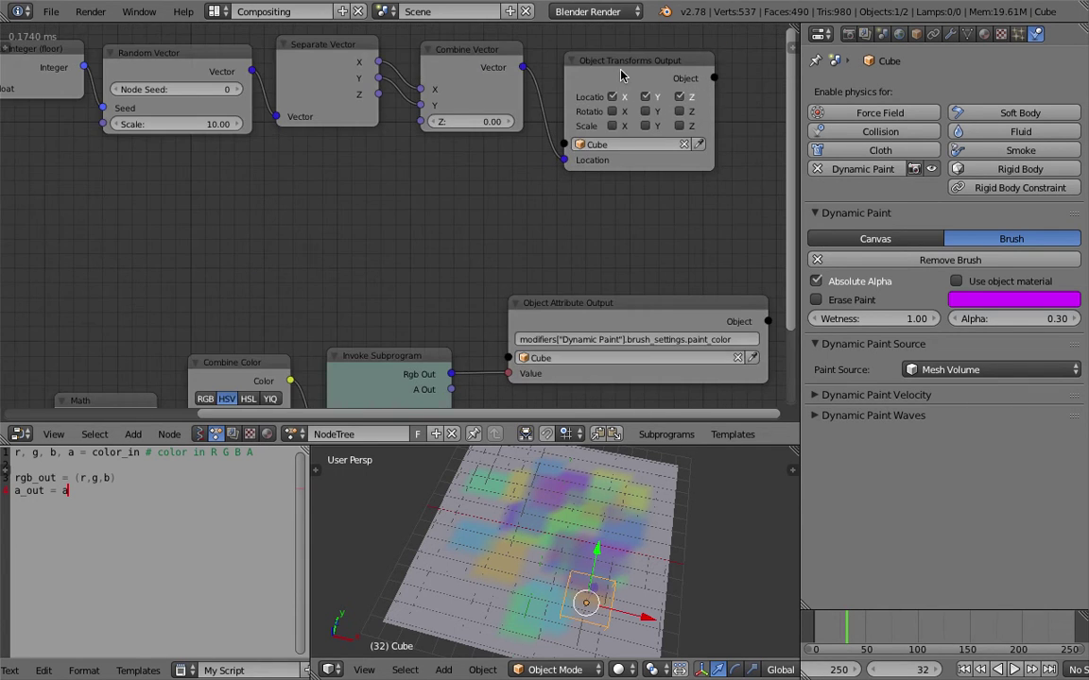
left_click_drag(611, 91, 623, 78)
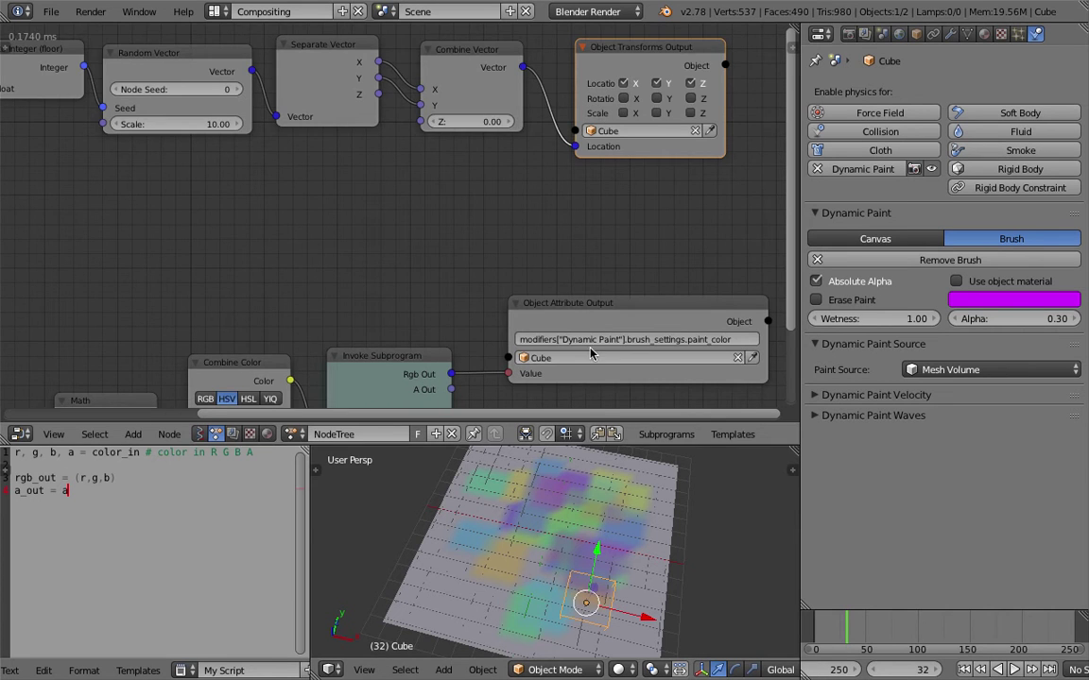
Shrink the node editor's height to give the 3D view more room, and frame the whole painted plane.
middle_click_drag(591, 354, 596, 258)
middle_click_drag(584, 565, 616, 540)
middle_click_drag(568, 575, 545, 538)
scroll(595, 556, "down", 3)
left_click_drag(586, 444, 580, 363)
middle_click_drag(529, 481, 510, 493)
middle_click_drag(509, 493, 557, 505, "shift")
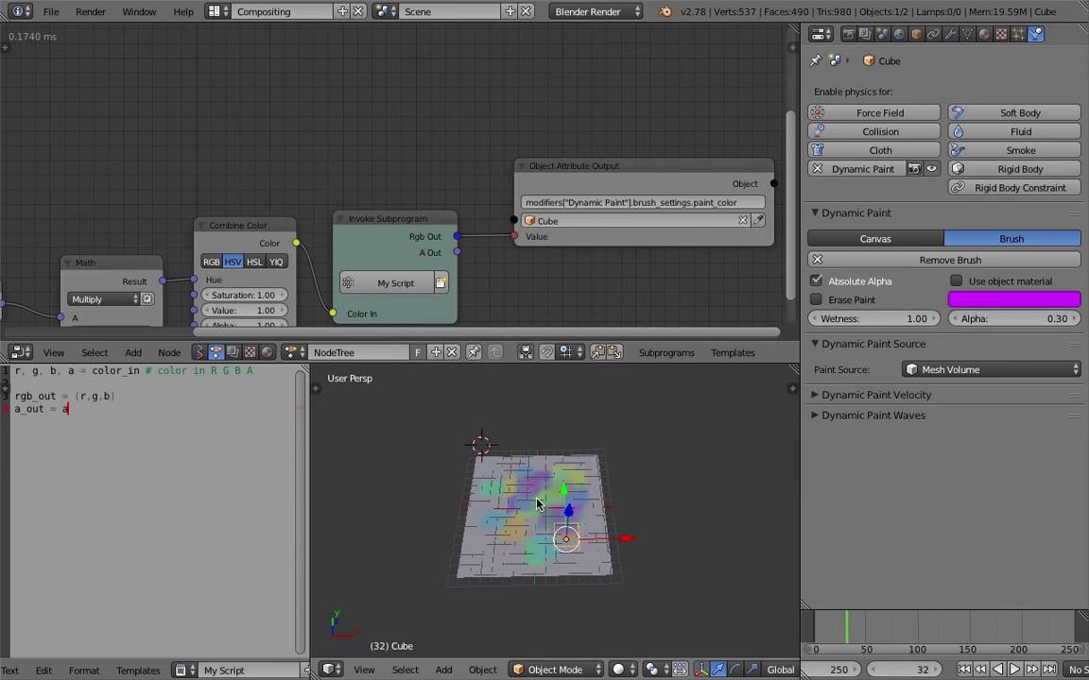
scroll(501, 472, "up", 2)
scroll(395, 184, "down", 6)
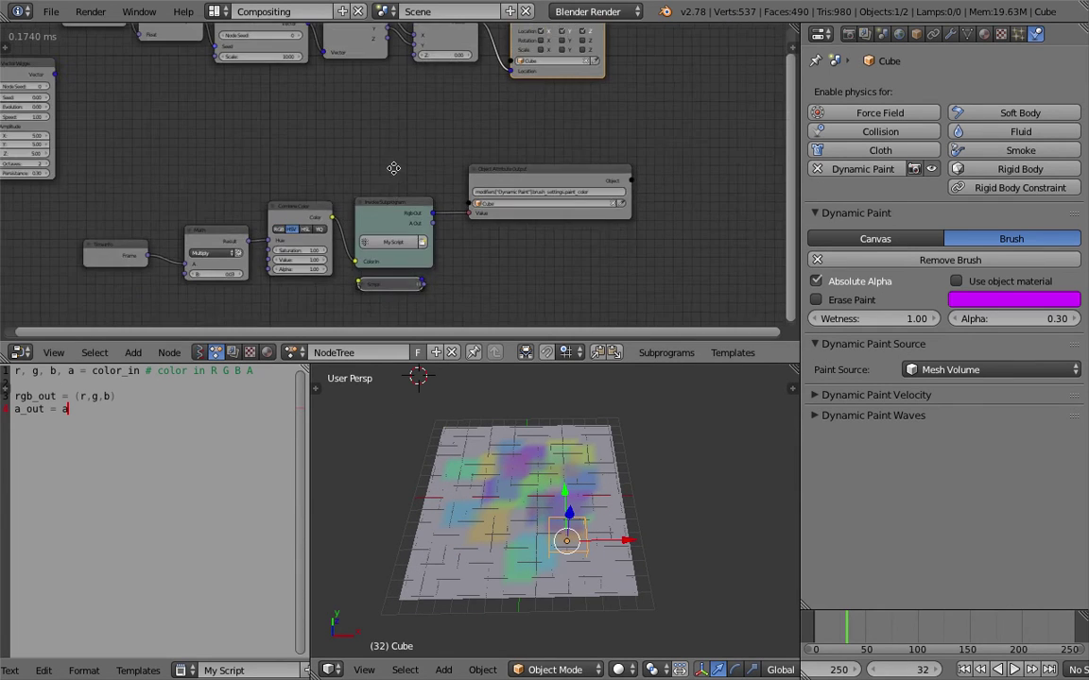
Enable the X, Y and Z scale channels on the Object Transforms Output node.
middle_click_drag(396, 189, 401, 274)
scroll(421, 248, "up", 3)
middle_click_drag(473, 215, 470, 262)
scroll(607, 246, "up", 1)
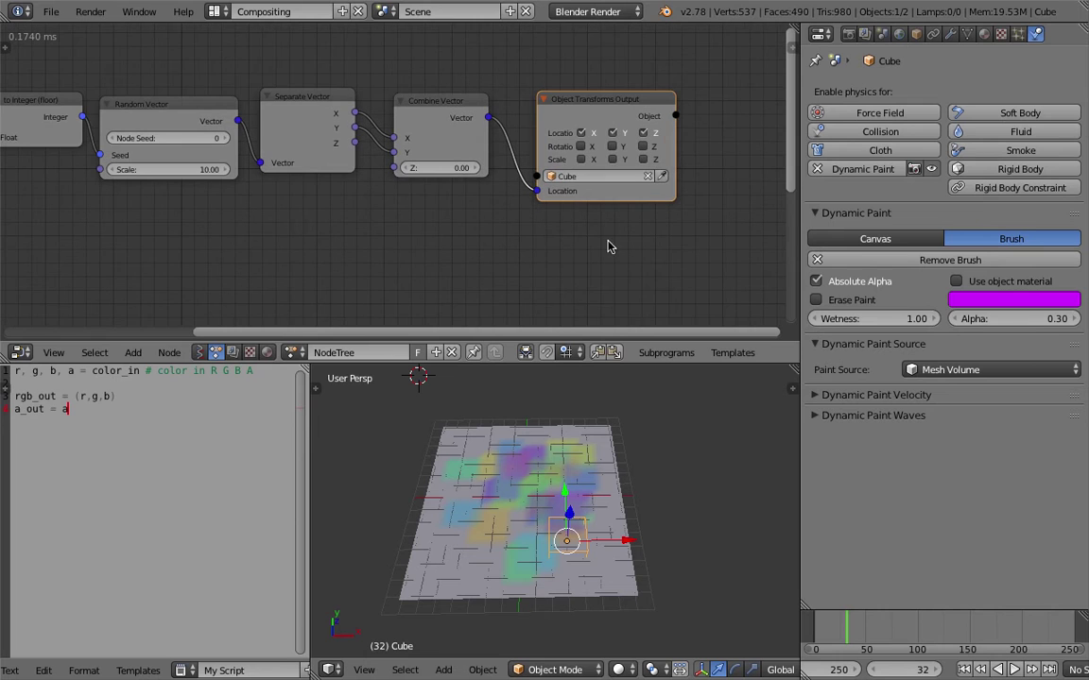
left_click_drag(580, 158, 656, 153)
Add a second Random Vector node and place it beneath the Combine Vector node.
middle_click_drag(402, 251, 398, 243)
key("ctrl+a")
type("random")
key("Down")
key("Down")
key("Down")
key("Return")
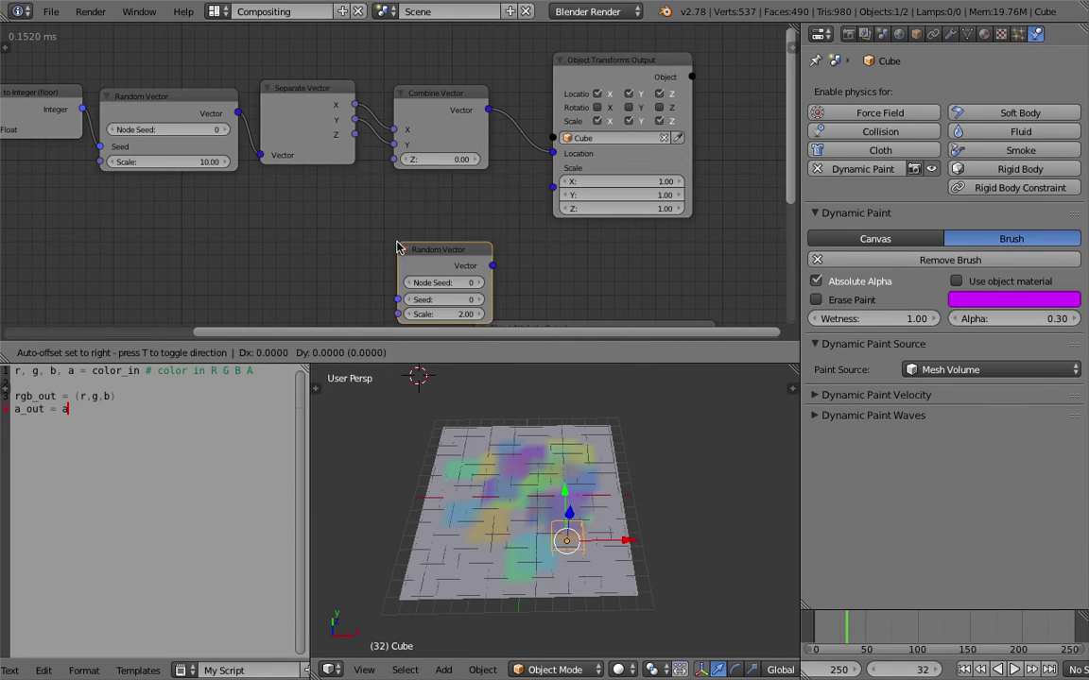
left_click(397, 196)
left_click_drag(415, 195, 376, 195)
Connect the new Random Vector to the Scale input of Object Transforms Output and set its seed to 18.
left_click_drag(453, 213, 477, 209)
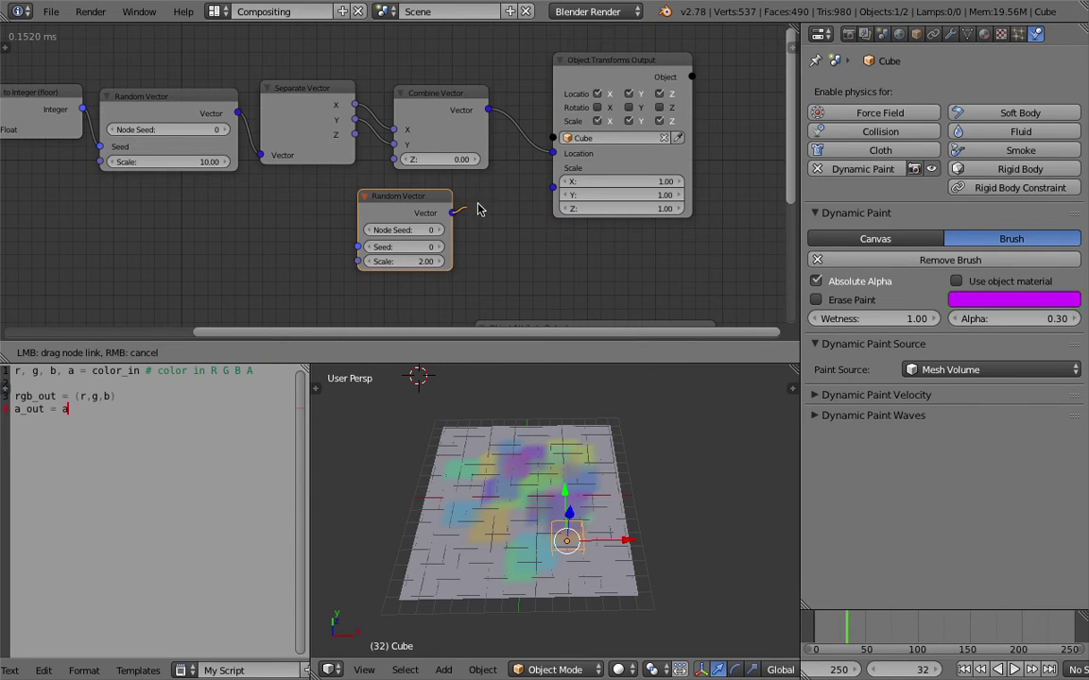
left_click_drag(555, 191, 555, 189)
left_click_drag(406, 250, 426, 249)
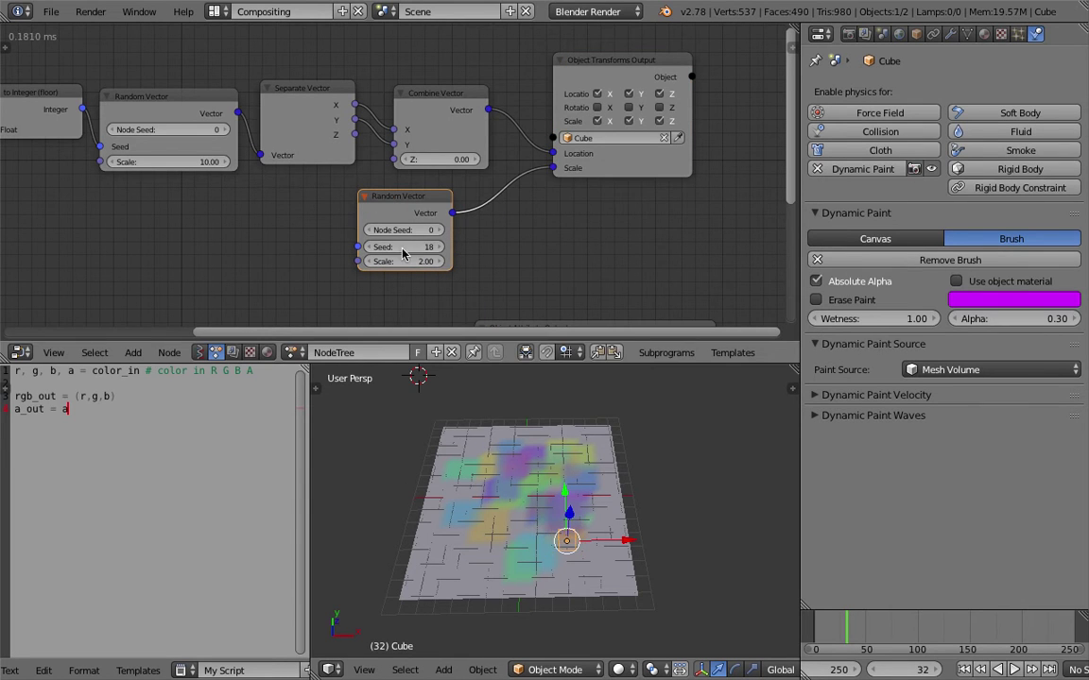
Play the animation from the first frame to check the brush with its new scale, and stop it.
scroll(295, 255, "down", 4)
middle_click_drag(289, 255, 380, 256)
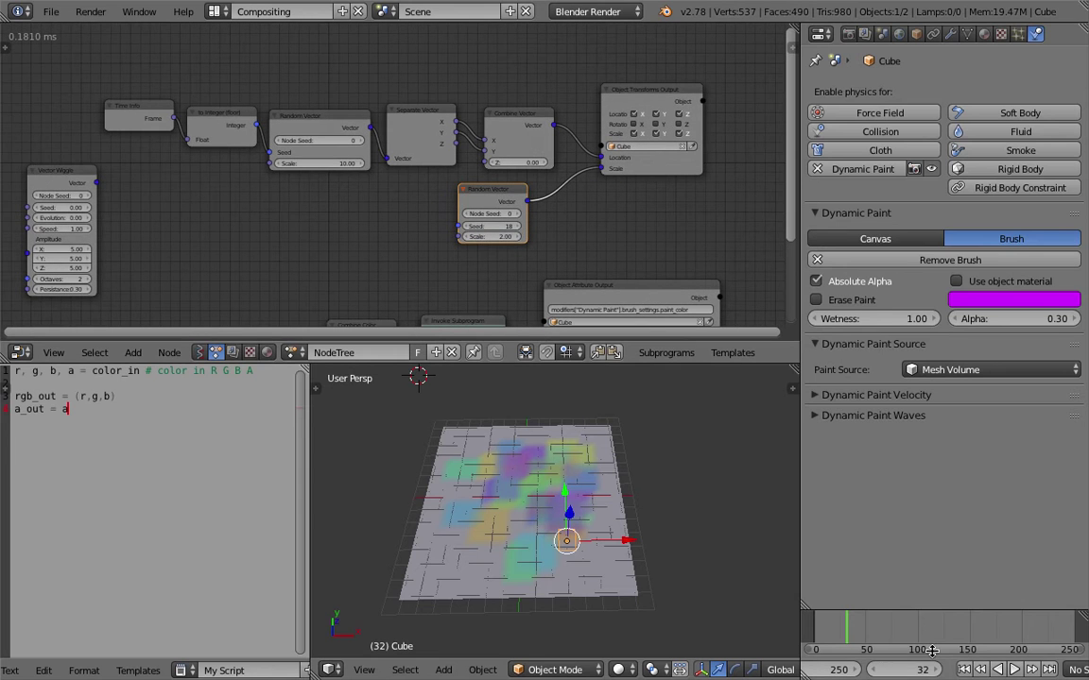
left_click(962, 670)
key("alt+a")
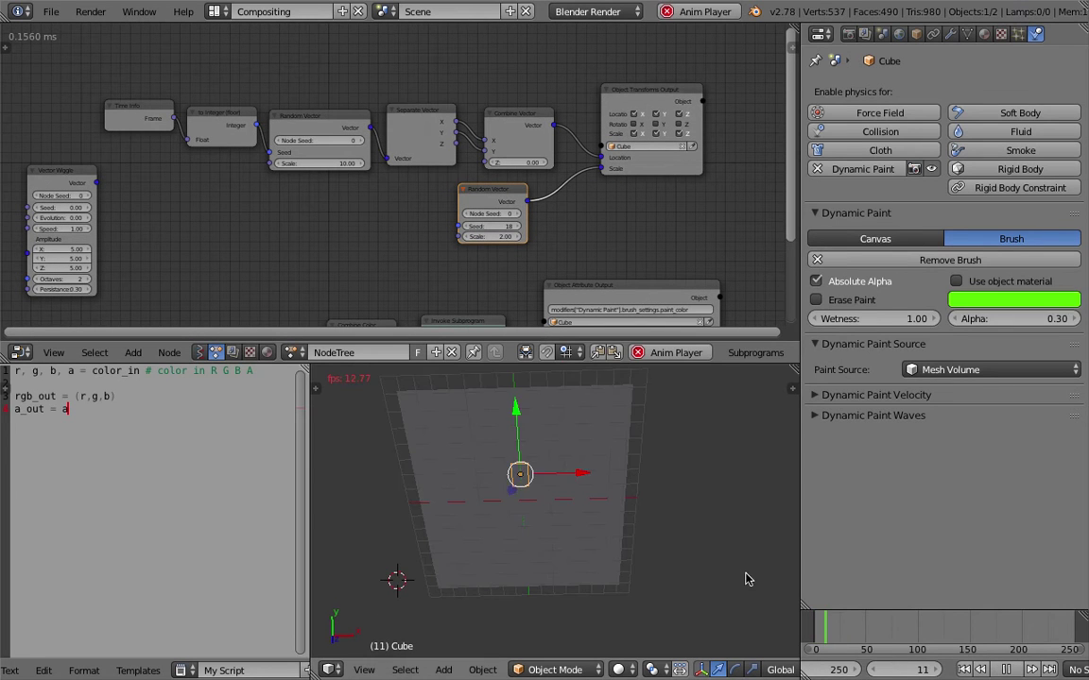
key("alt+a")
Connect the Time Info frame output to the seed of the second Random Vector node.
middle_click_drag(434, 239, 430, 211)
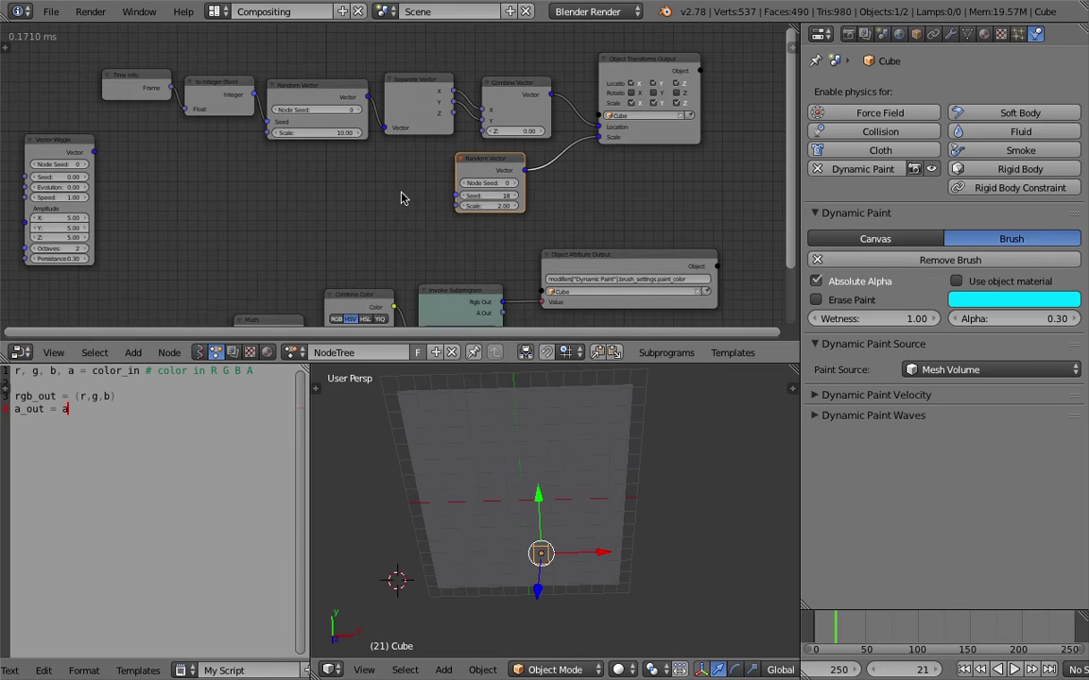
scroll(400, 197, "up", 1)
left_click_drag(148, 76, 461, 198)
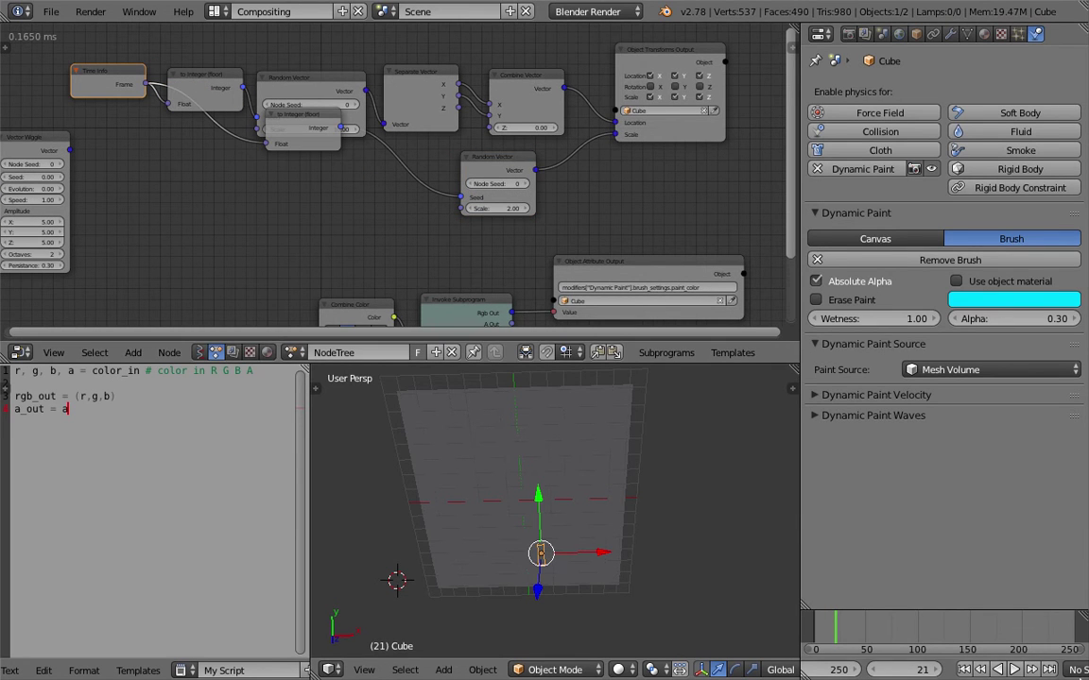
Set the second Random Vector's scale to 4.94 while playing the animation, and replay it from the first frame.
left_click(966, 670)
left_click(1014, 669)
middle_click_drag(684, 583, 651, 499)
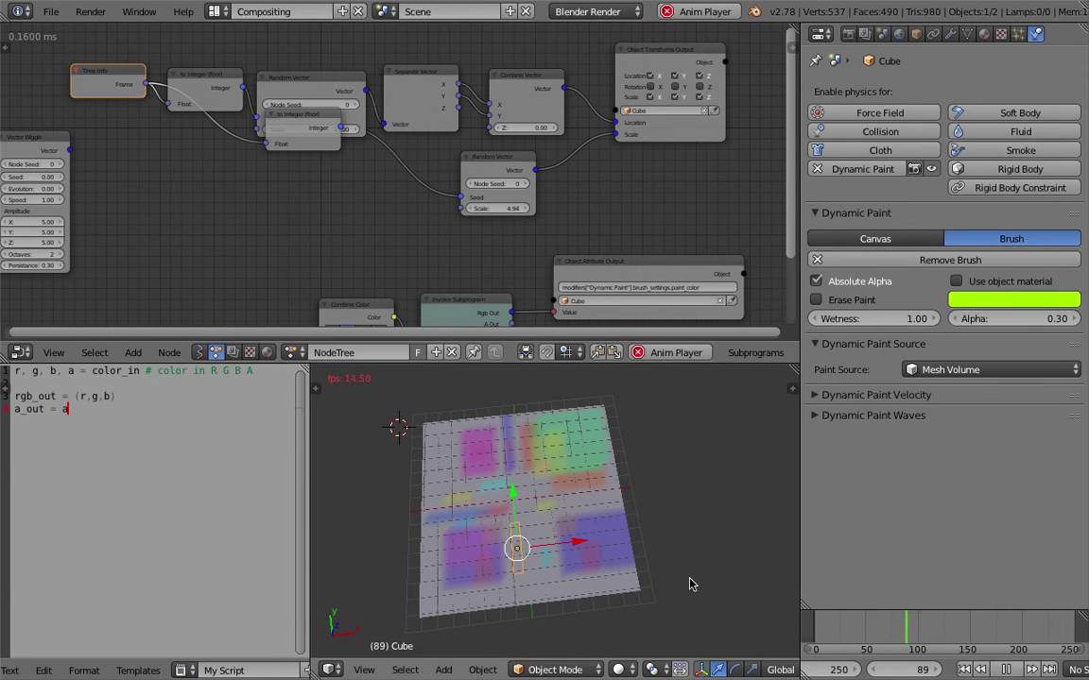
left_click(1007, 671)
mouse_move(567, 510)
middle_mouse_down()
mouse_move(477, 451)
mouse_move(527, 537)
mouse_move(588, 534)
middle_mouse_up()
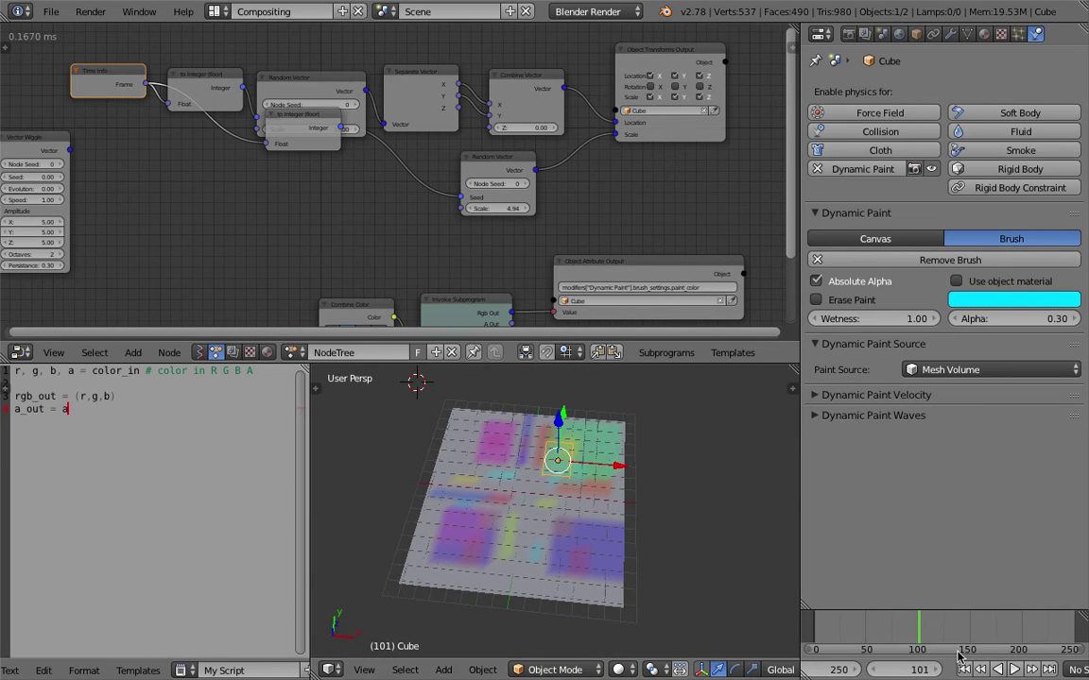
left_click(963, 670)
left_click(1014, 670)
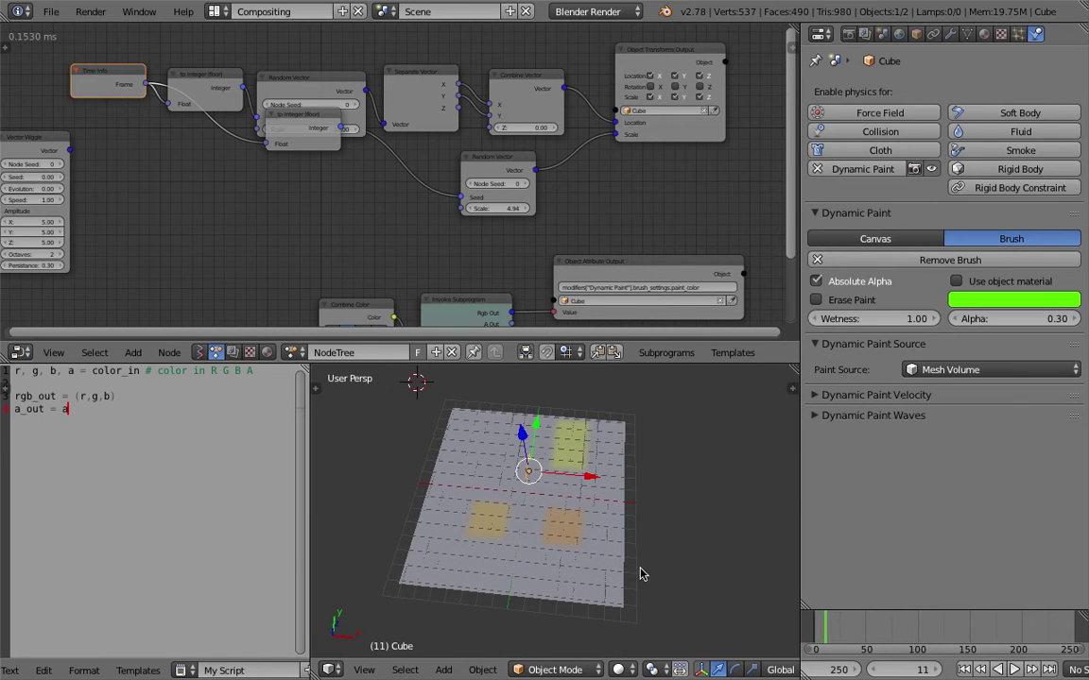
Show the text block named Text in the text editor instead of My Script.
scroll(170, 672, "right", 4)
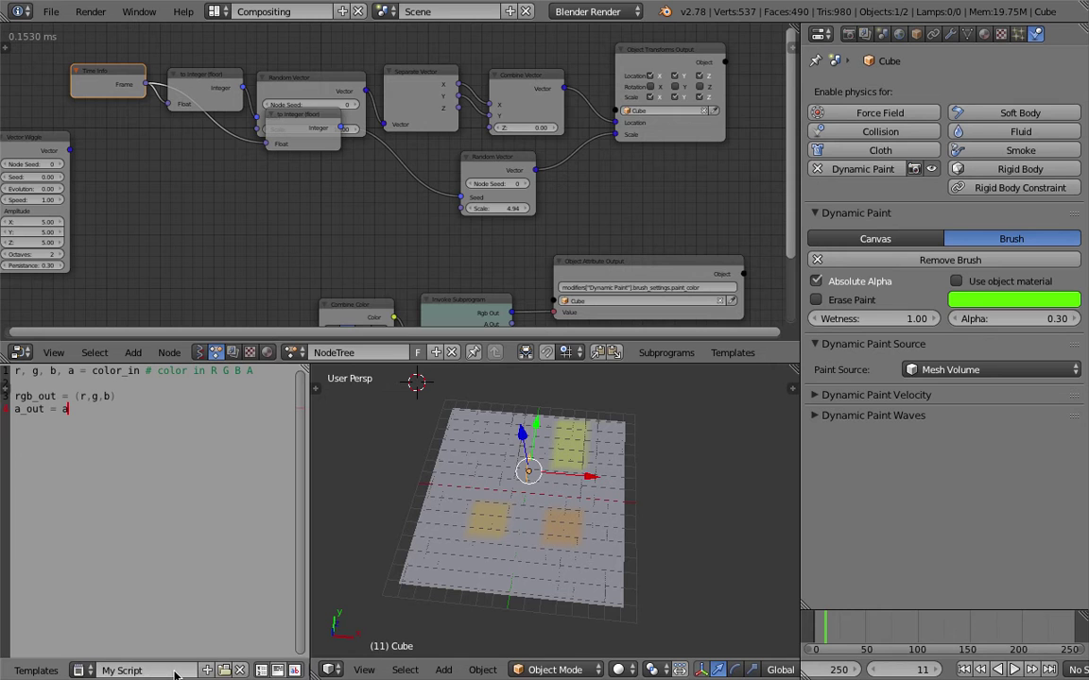
scroll(141, 671, "left", 7)
left_click(19, 671)
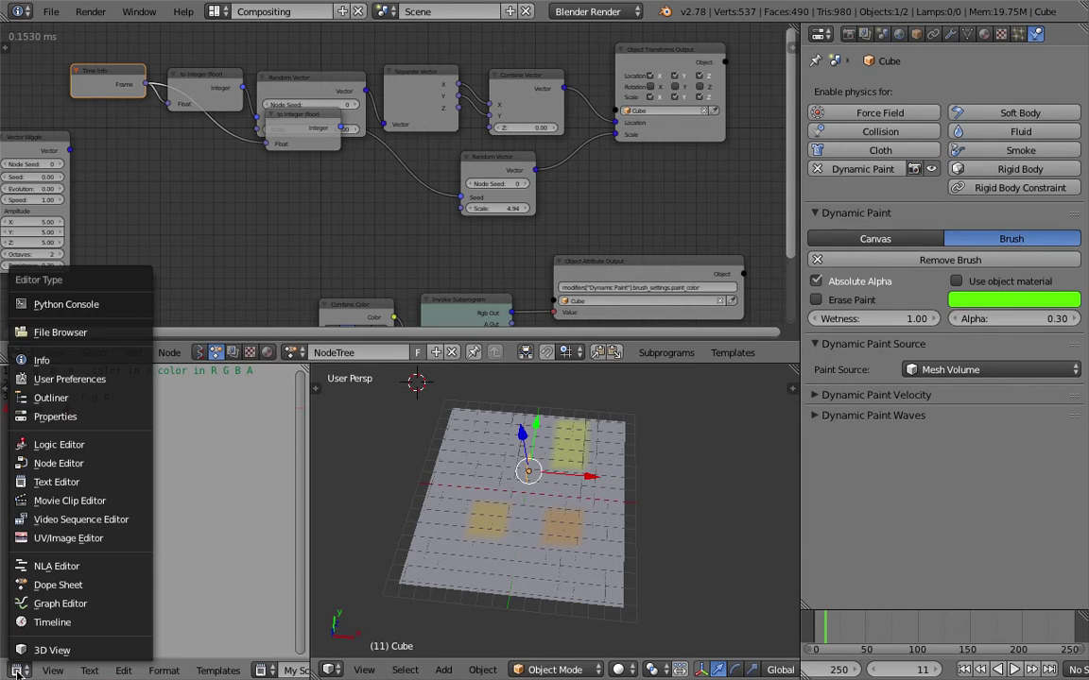
scroll(260, 631, "down", 4)
left_click(261, 670)
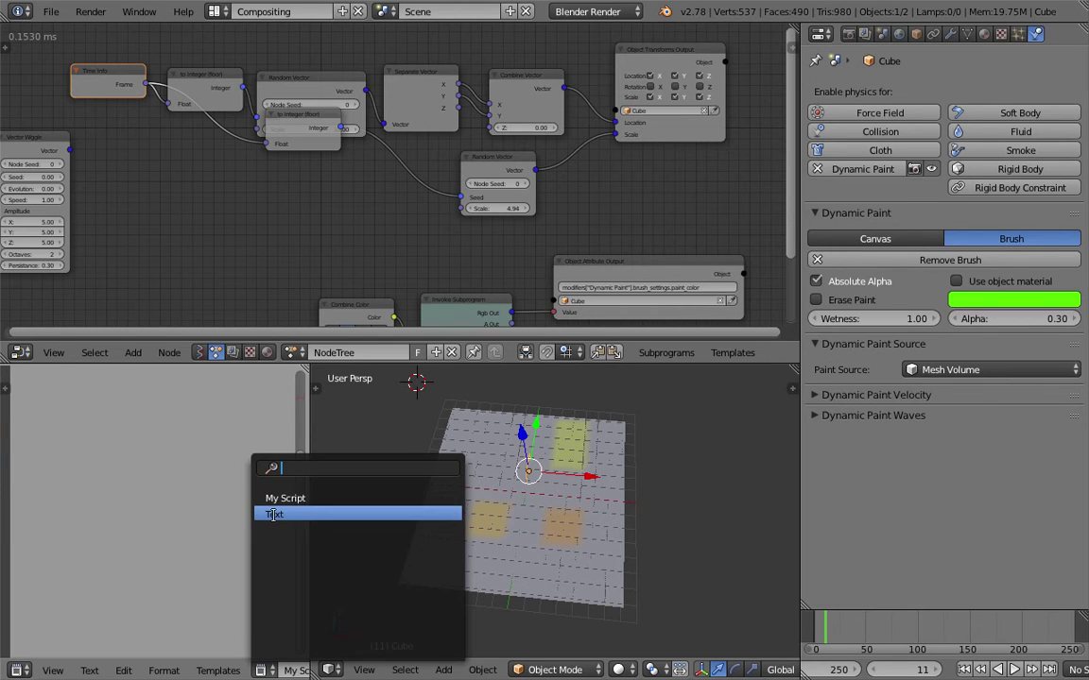
left_click(272, 515)
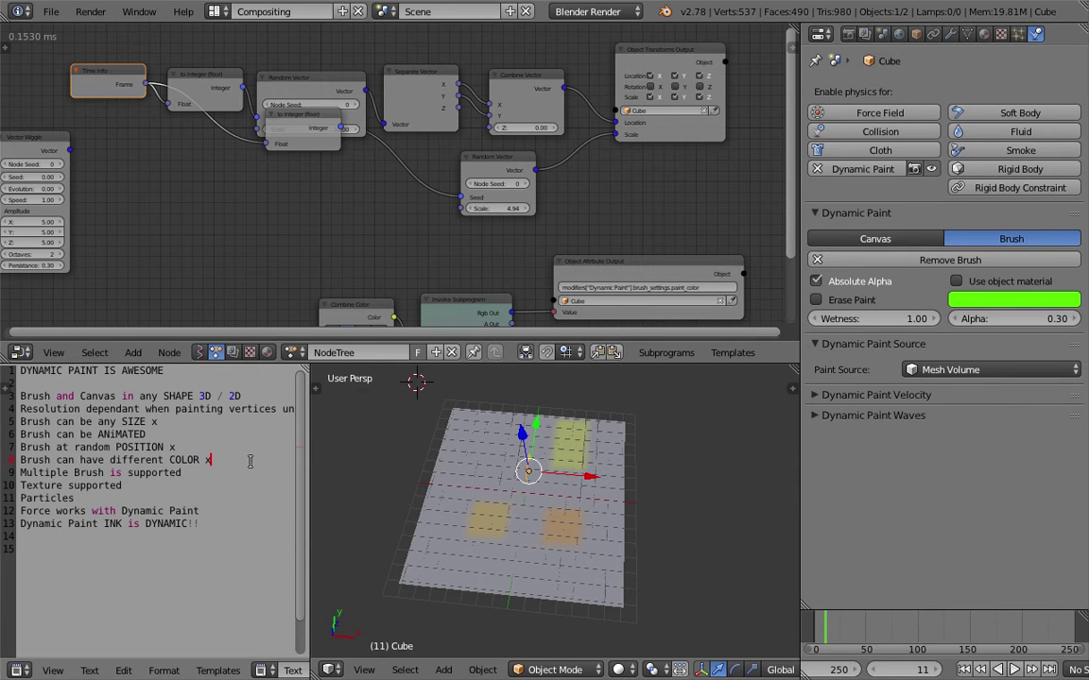
Add the line "Different OPACITY OF BRUSH" and a blank line below the COLOR note, and save over the file.
key("Return")
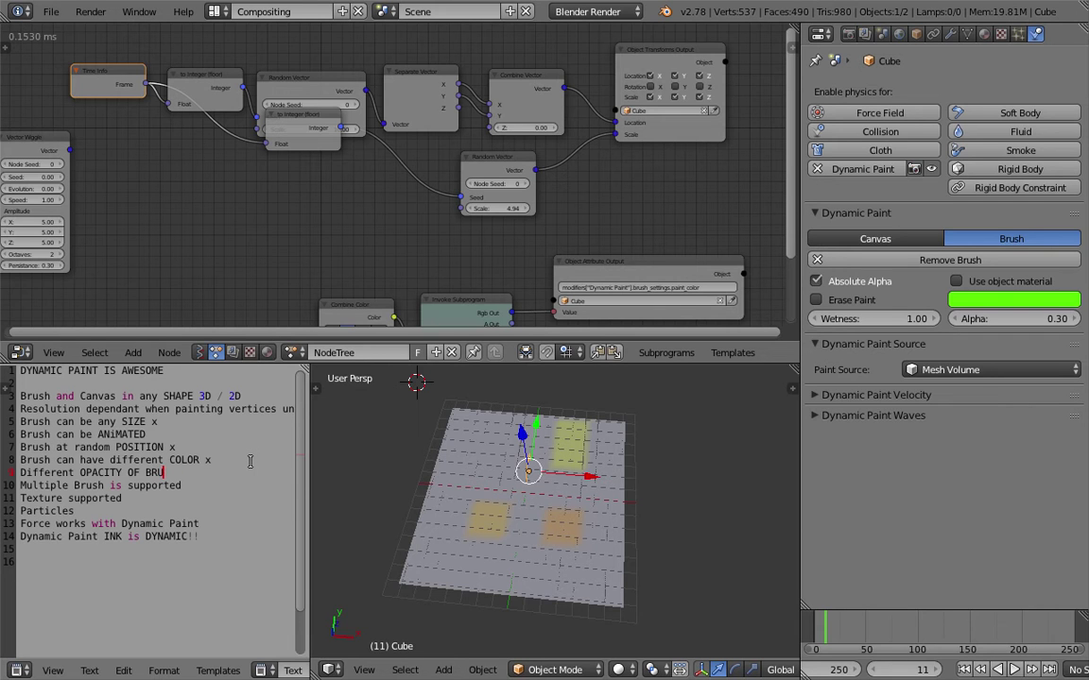
type("SH")
key("Return")
key("ctrl+s")
left_click(251, 461)
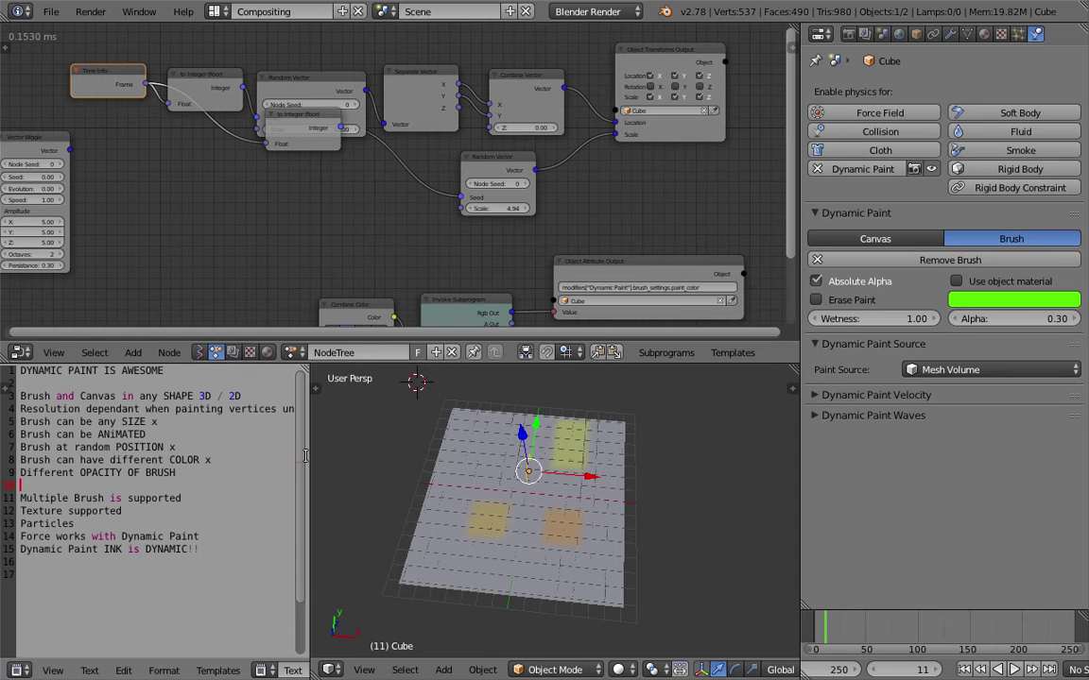
Widen the text editor to show more of the long note lines, and save over the current file.
left_click_drag(305, 455, 378, 455)
key("ctrl+s")
left_click(295, 410)
left_click_drag(376, 431, 432, 506)
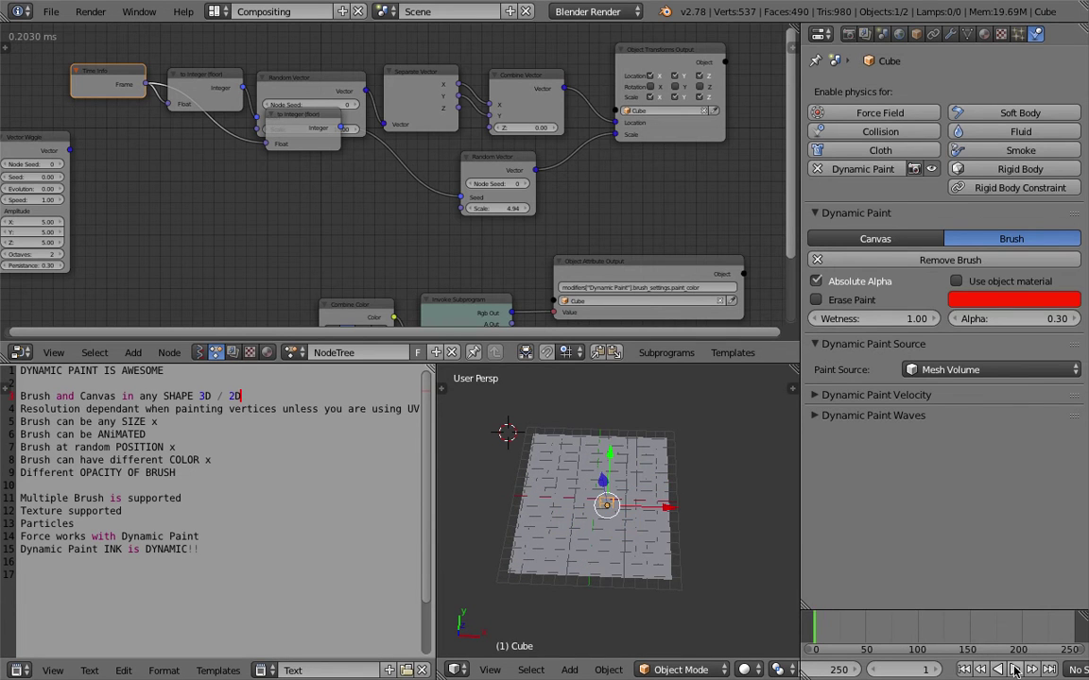
Play the animation from the first frame with the plane in view, and save over the current file.
scroll(606, 520, "up", 1)
middle_click_drag(608, 519, 598, 497)
left_click(964, 669)
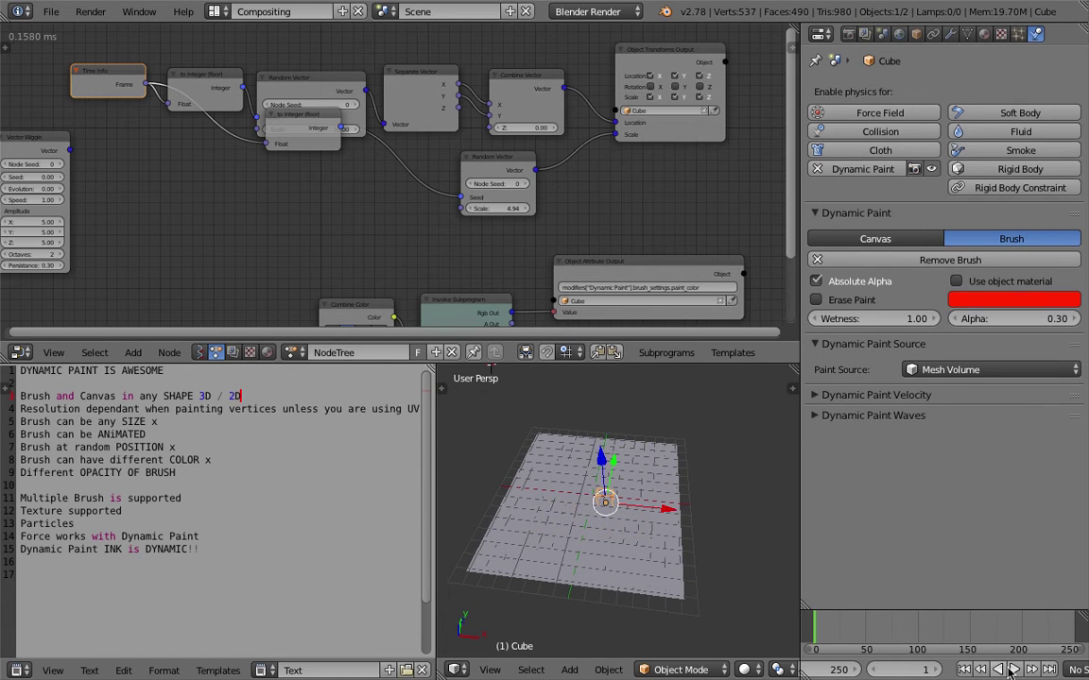
left_click(1012, 669)
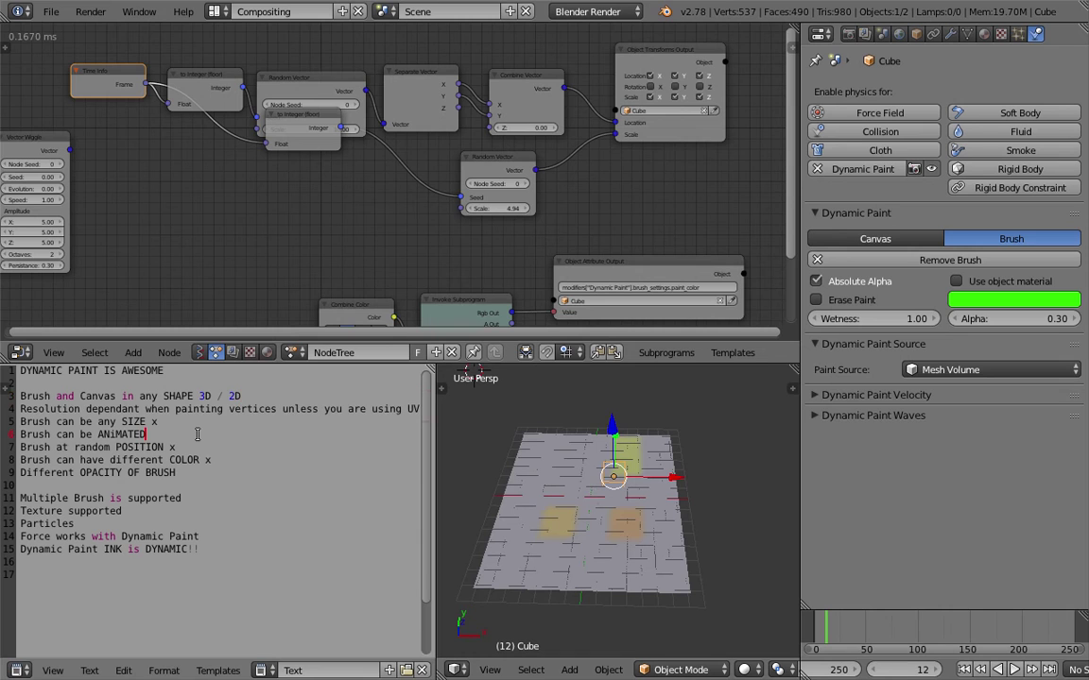
scroll(273, 255, "down", 1)
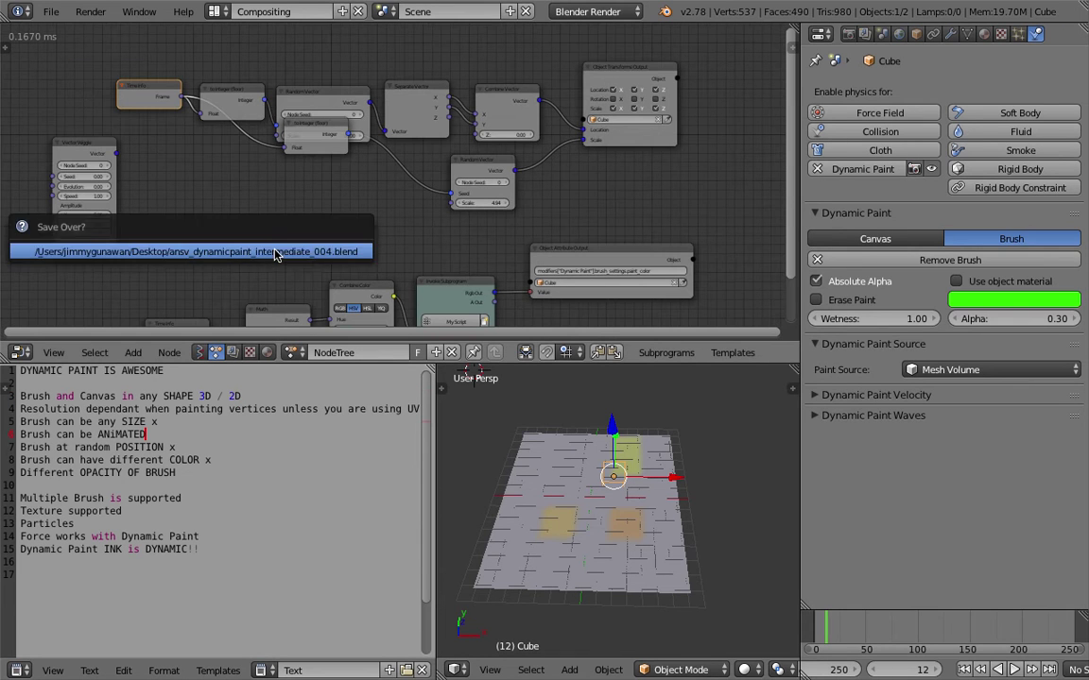
scroll(515, 425, "up", 2)
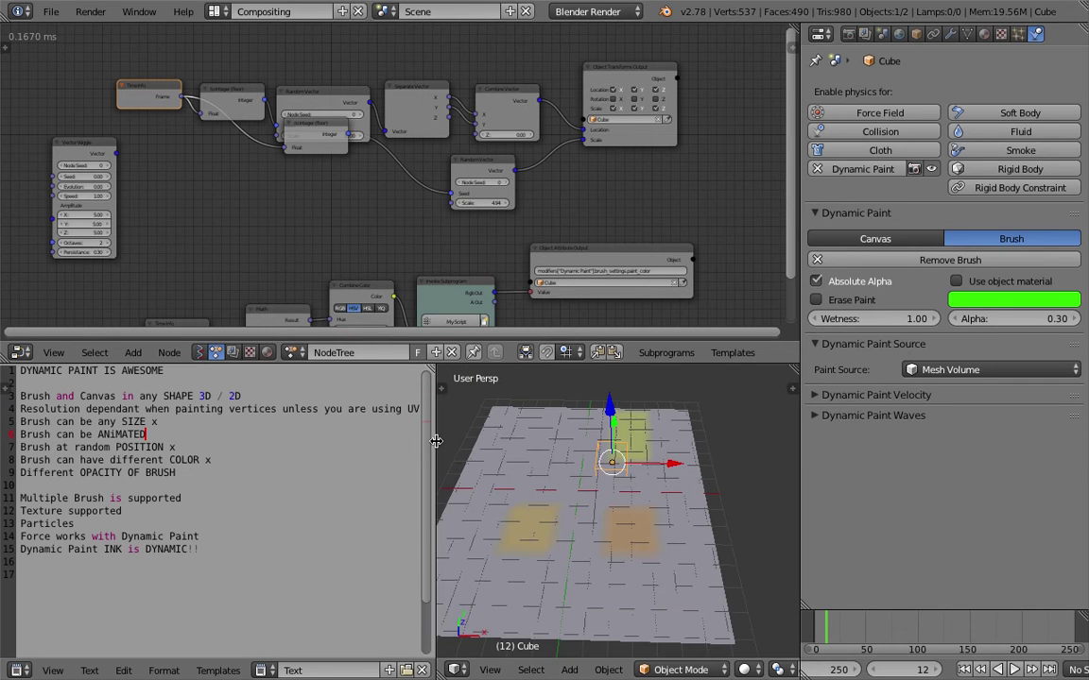
Narrow the text editor to widen the 3D view, and replay the animation from the first frame.
left_click_drag(436, 448, 360, 448)
left_click(964, 669)
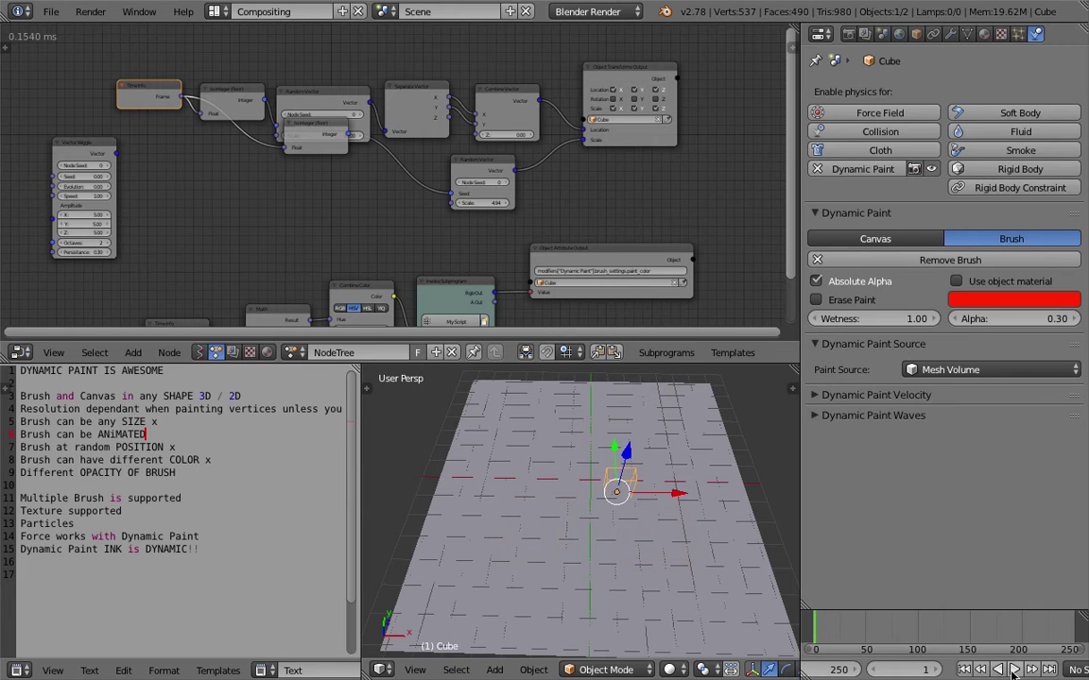
left_click(1011, 669)
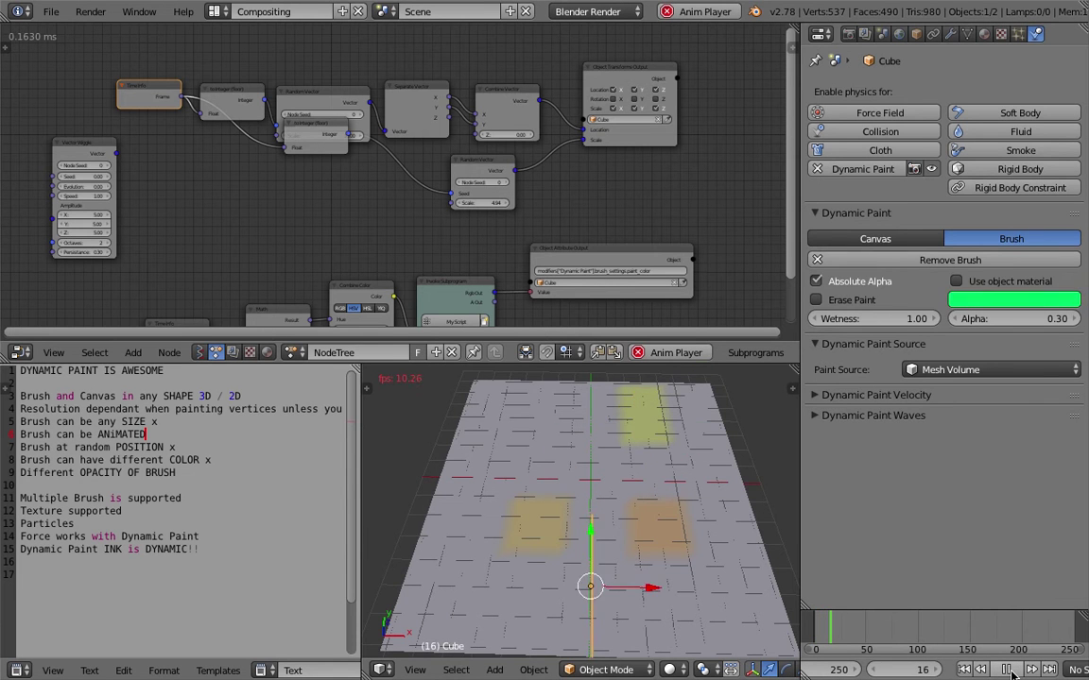
key("alt+a")
Save over ansv_dynamicpaint_intermediate_004.blend.
mouse_move(658, 548)
middle_mouse_down()
mouse_move(607, 469)
mouse_move(657, 554)
middle_mouse_up()
key("ctrl+s")
left_click(655, 551)
Select the canvas plane, subdivide its mesh once in Edit Mode, and return to Object Mode.
right_click(568, 425)
middle_click_drag(568, 425, 627, 484)
scroll(628, 484, "down", 2)
key("Tab")
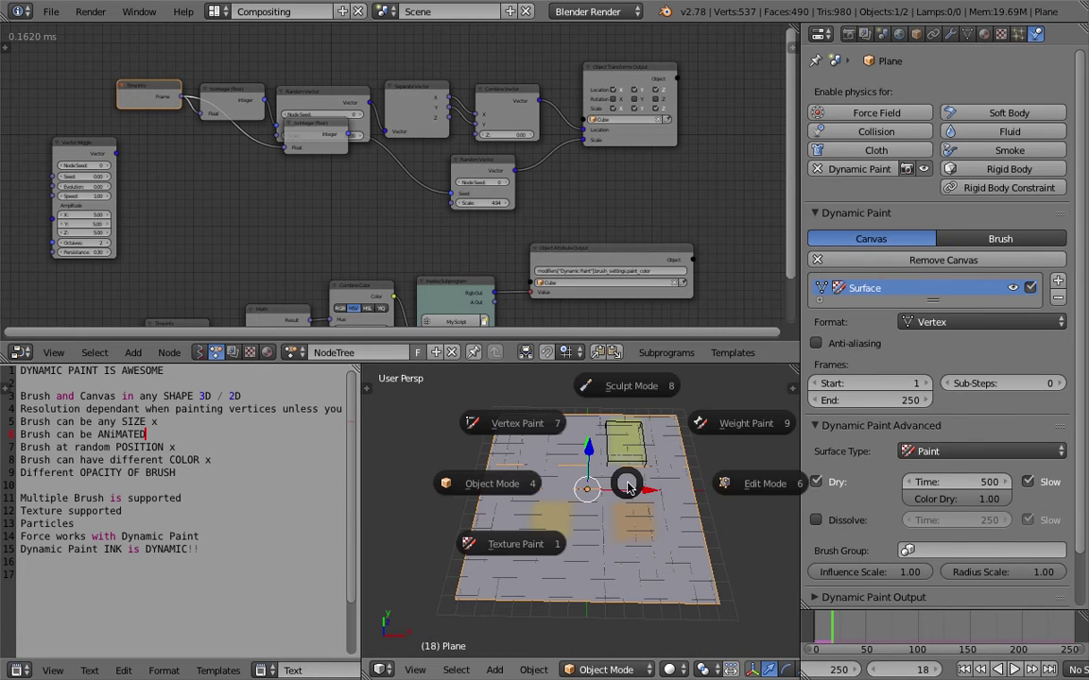
left_click(657, 486)
key("BackSpace")
type("subd")
key("Down")
key("Down")
key("Down")
key("Return")
key("Tab")
left_click(554, 484)
Play the animation from the first frame on the subdivided plane, stop it, and save over the file.
left_click(964, 670)
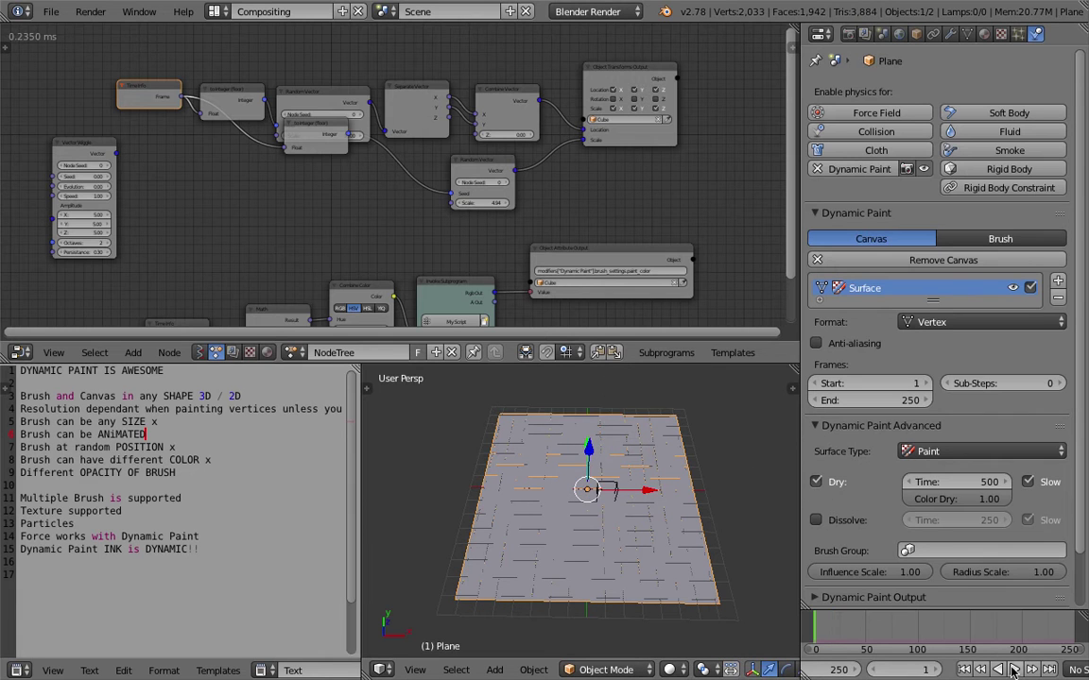
left_click(1015, 670)
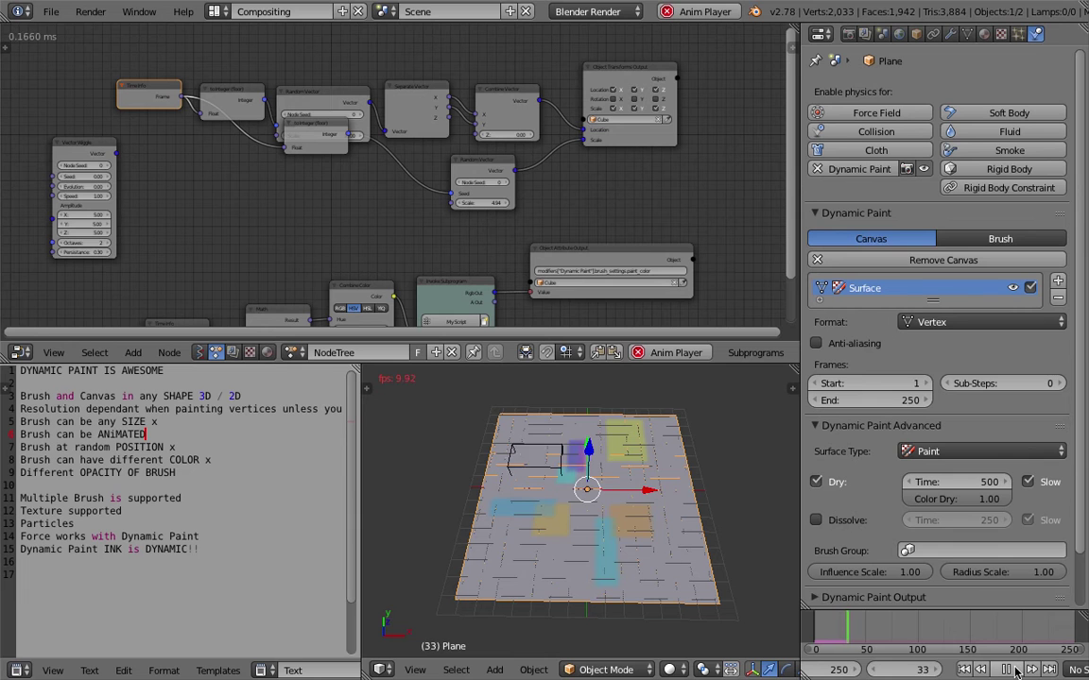
left_click(1015, 670)
mouse_move(749, 567)
middle_mouse_down()
mouse_move(671, 599)
mouse_move(713, 539)
mouse_move(693, 529)
mouse_move(707, 528)
middle_mouse_up()
key("ctrl+s")
left_click(707, 528)
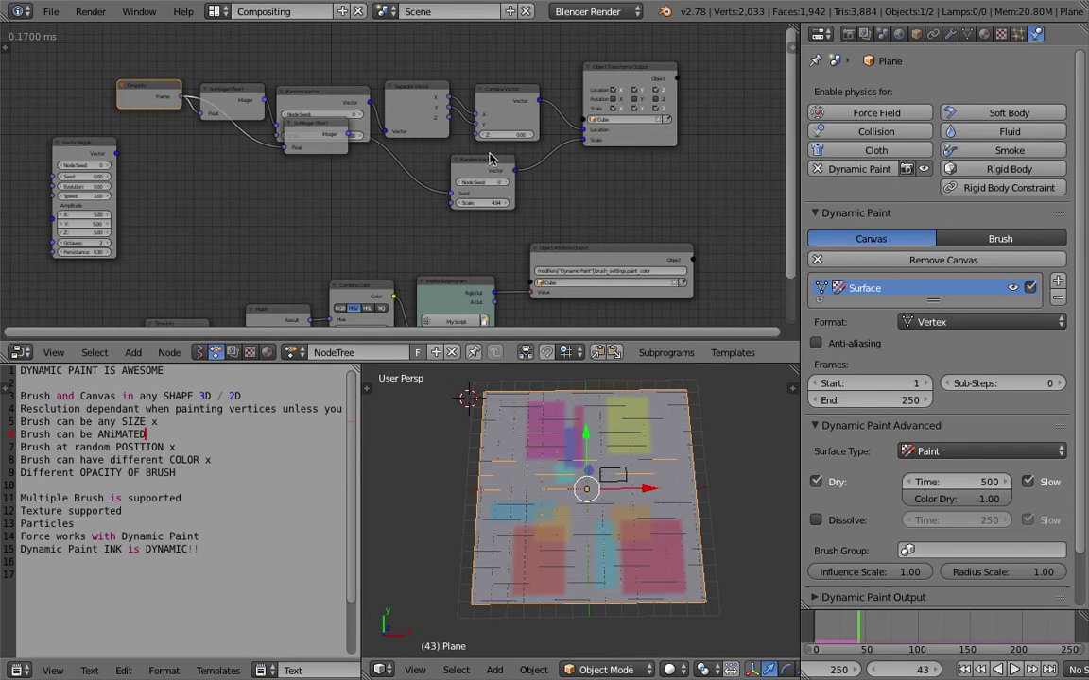
Move the Vector Wiggle node closer to the brush position nodes, and save over the current file.
middle_click_drag(498, 149, 510, 155)
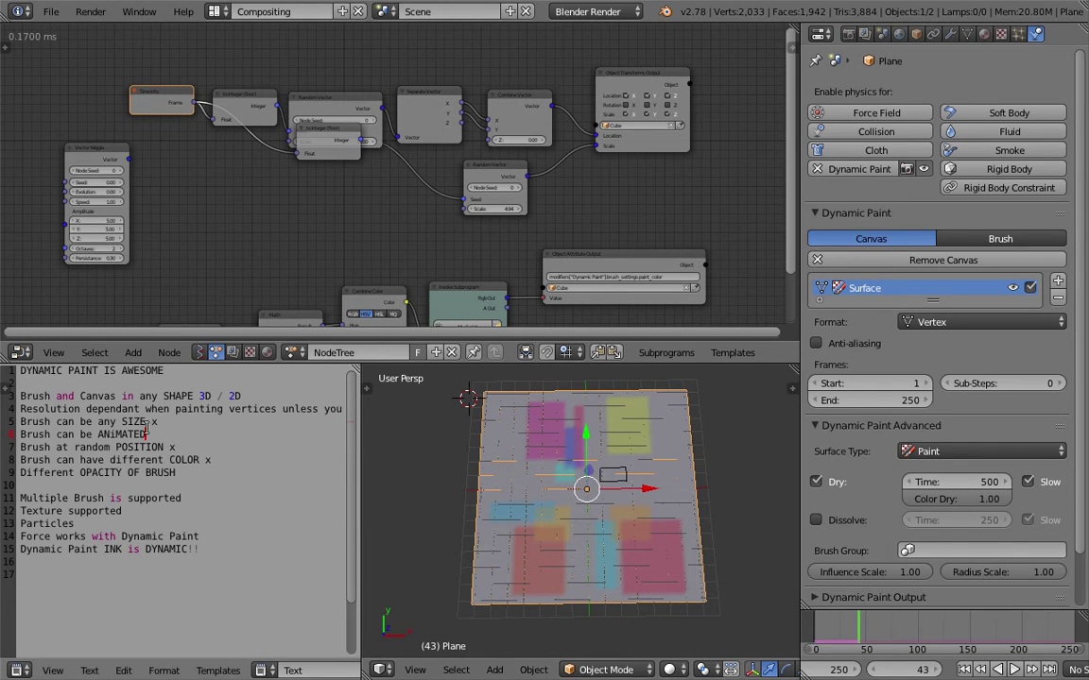
left_click(99, 434)
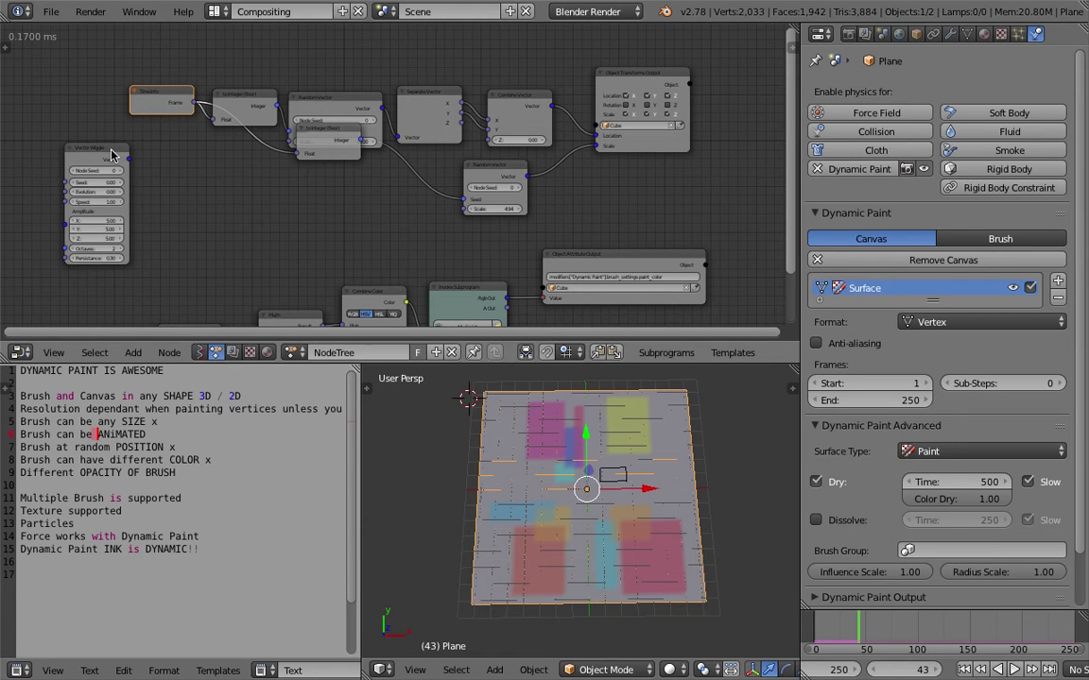
left_click_drag(118, 158, 236, 182)
scroll(238, 181, "up", 2)
key("ctrl+s")
left_click(239, 182)
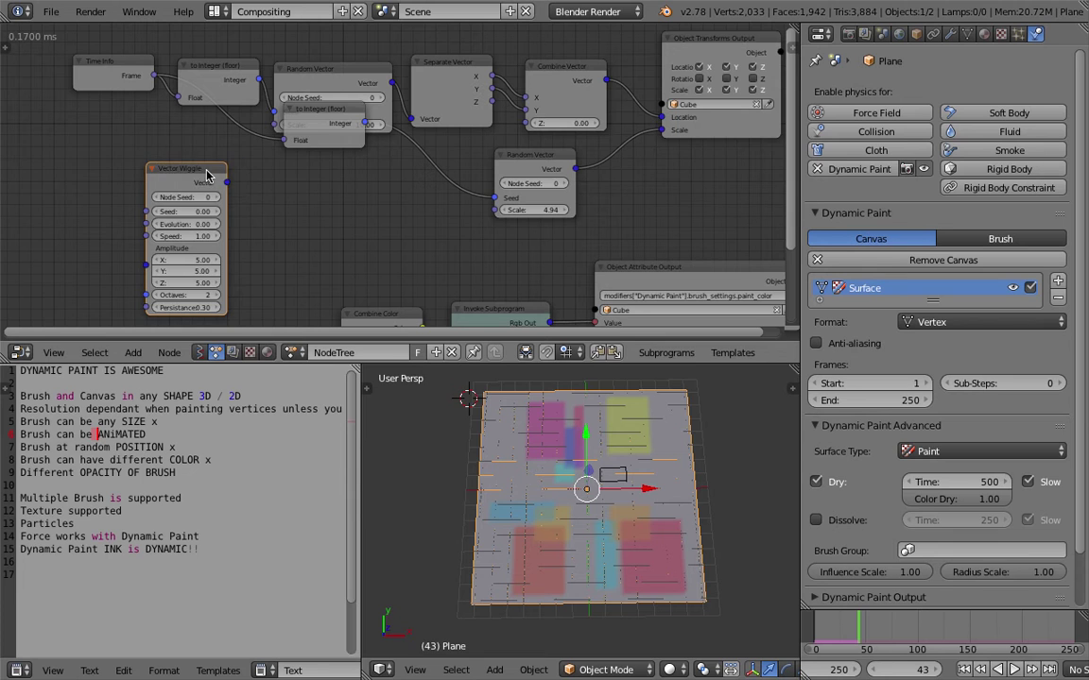
Connect the Time Info frame to Vector Wiggle's Evolution, and the Vector Wiggle output to the Location of Object Transforms Output.
left_click_drag(207, 174, 223, 160)
left_click_drag(129, 77, 95, 130)
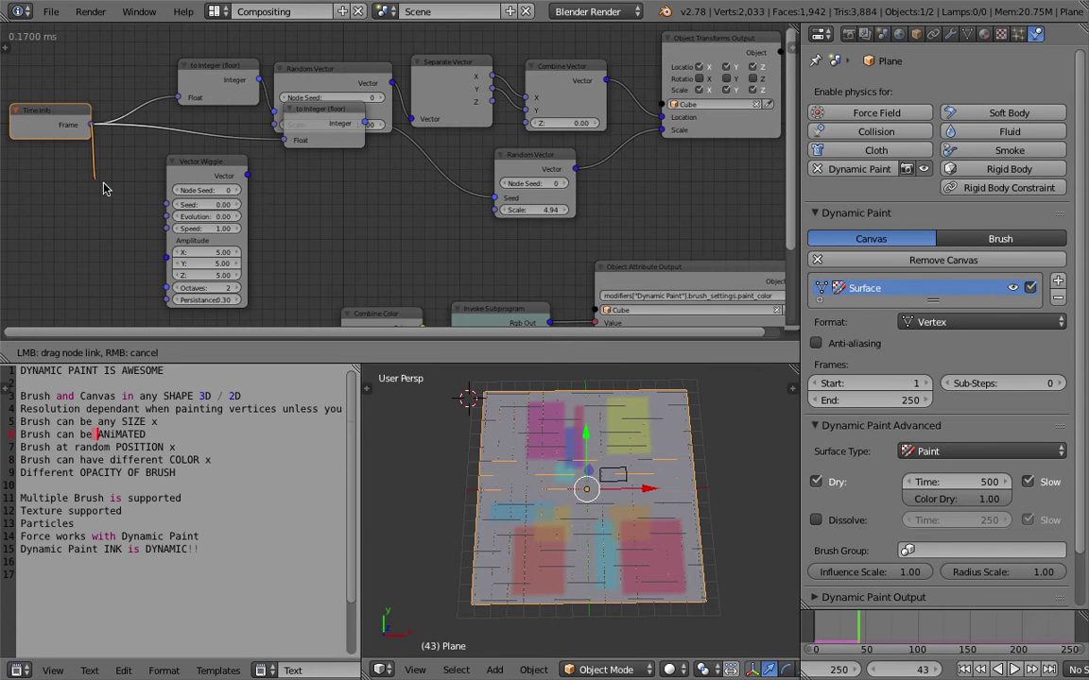
left_click_drag(169, 223, 166, 217)
left_click_drag(245, 175, 666, 119)
Rearrange the position nodes and route Vector Wiggle through Separate Vector and Combine Vector into the Location of Object Transforms Output.
left_click_drag(570, 68, 559, 36)
left_click_drag(457, 70, 450, 50)
left_click_drag(352, 76, 357, 63)
left_click_drag(548, 71, 575, 72)
left_click_drag(458, 50, 469, 62)
left_click_drag(248, 174, 414, 110)
left_click_drag(624, 48, 630, 63)
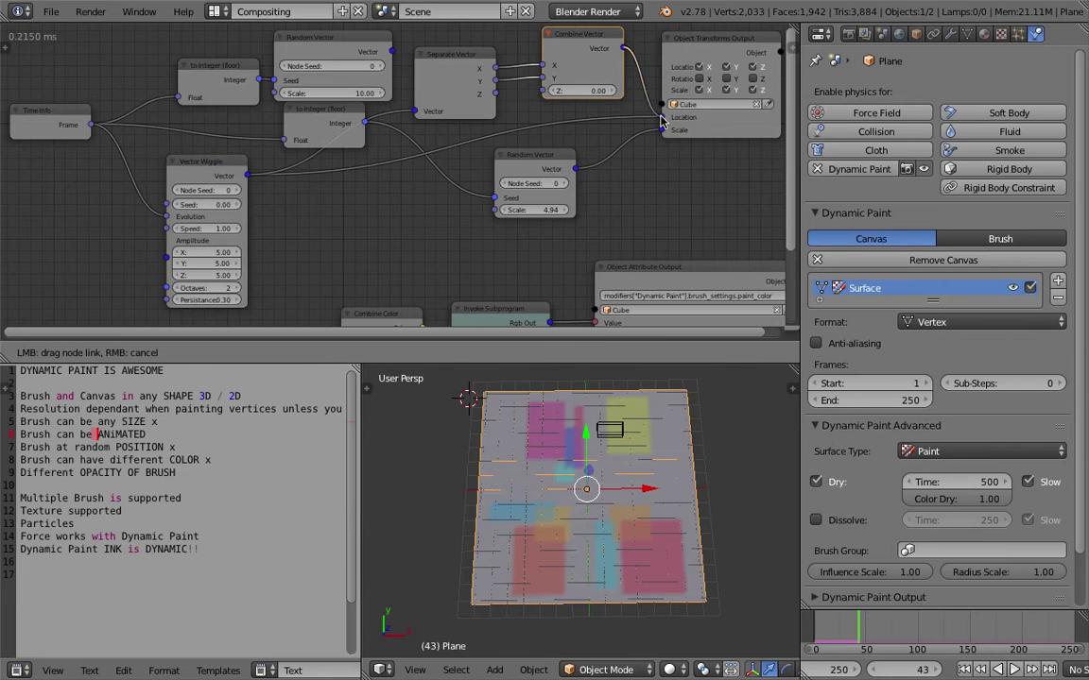
left_click_drag(662, 118, 663, 118)
Play the animation from the first frame and set Vector Wiggle's Speed and its X, Y and Z amplitudes to 10.
left_click(964, 669)
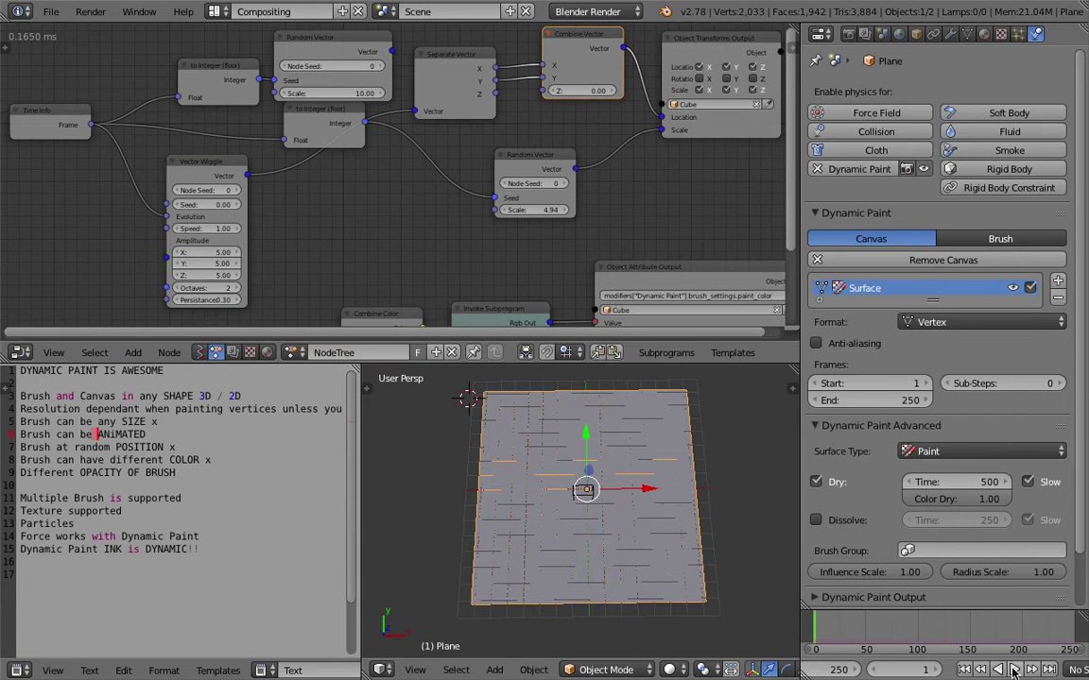
left_click(1013, 669)
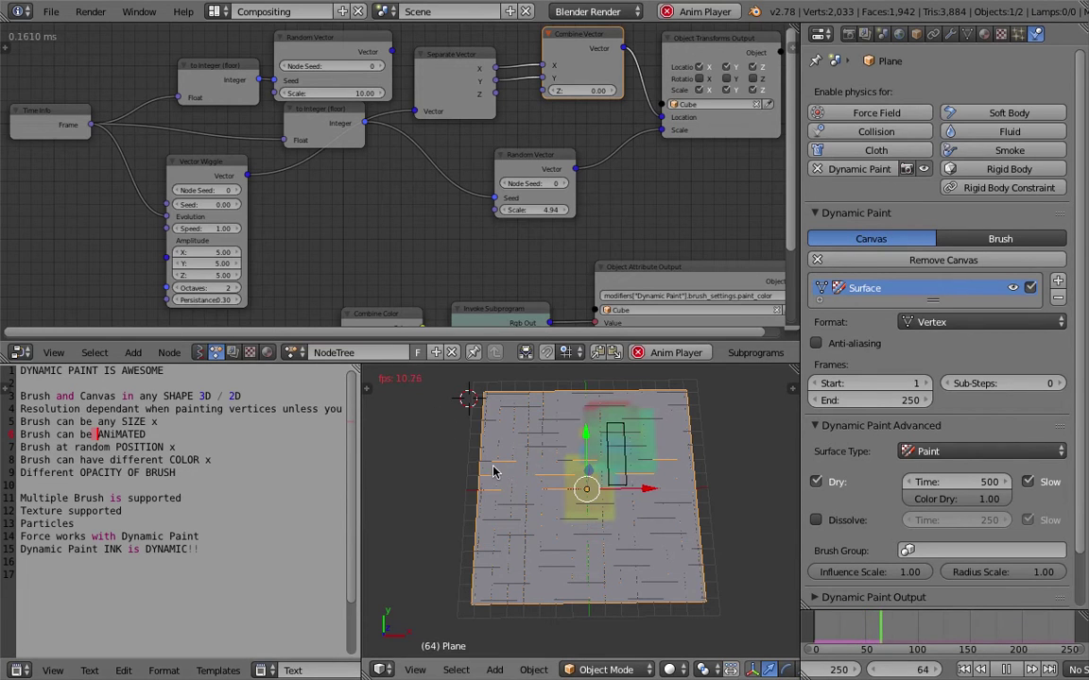
left_click(213, 229)
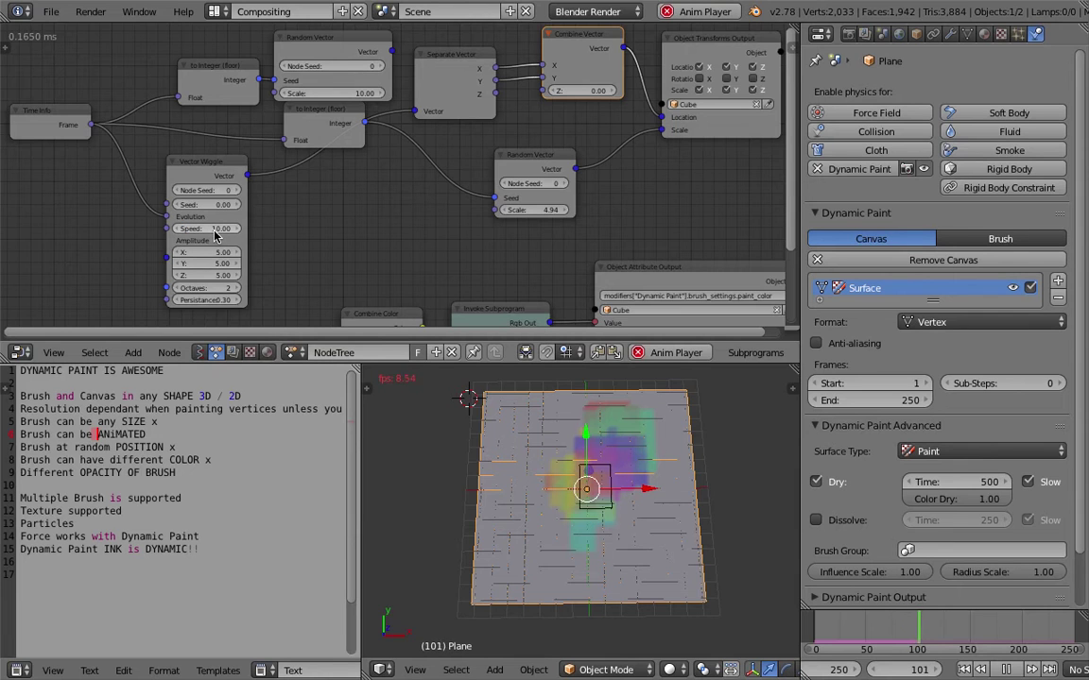
left_click_drag(214, 253, 213, 275)
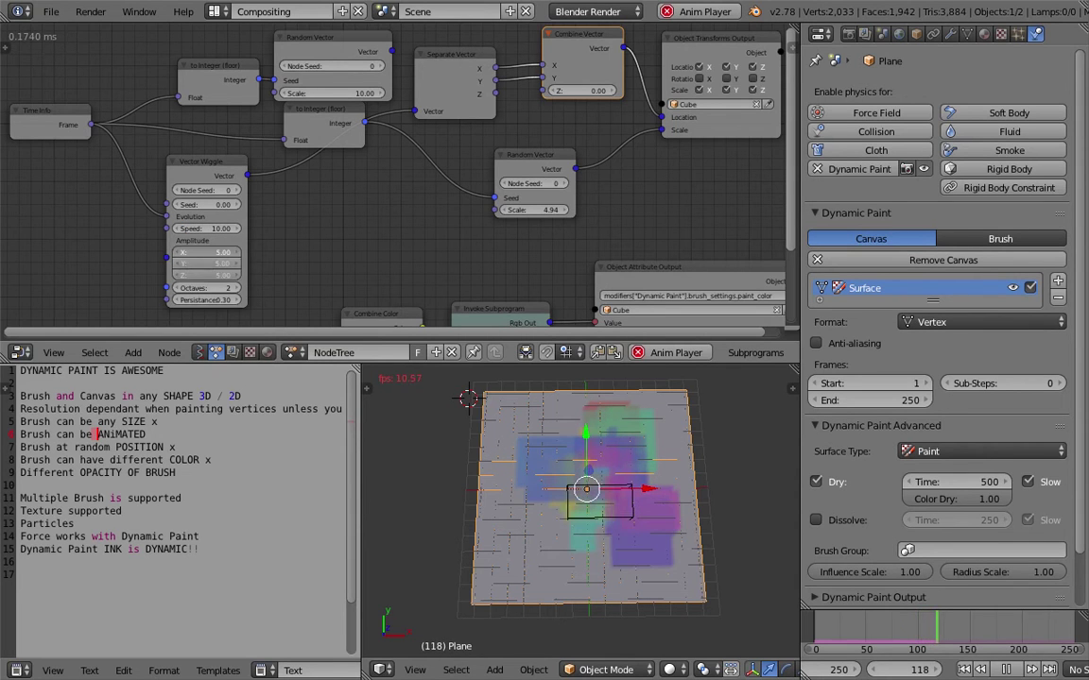
type("10")
key("Return")
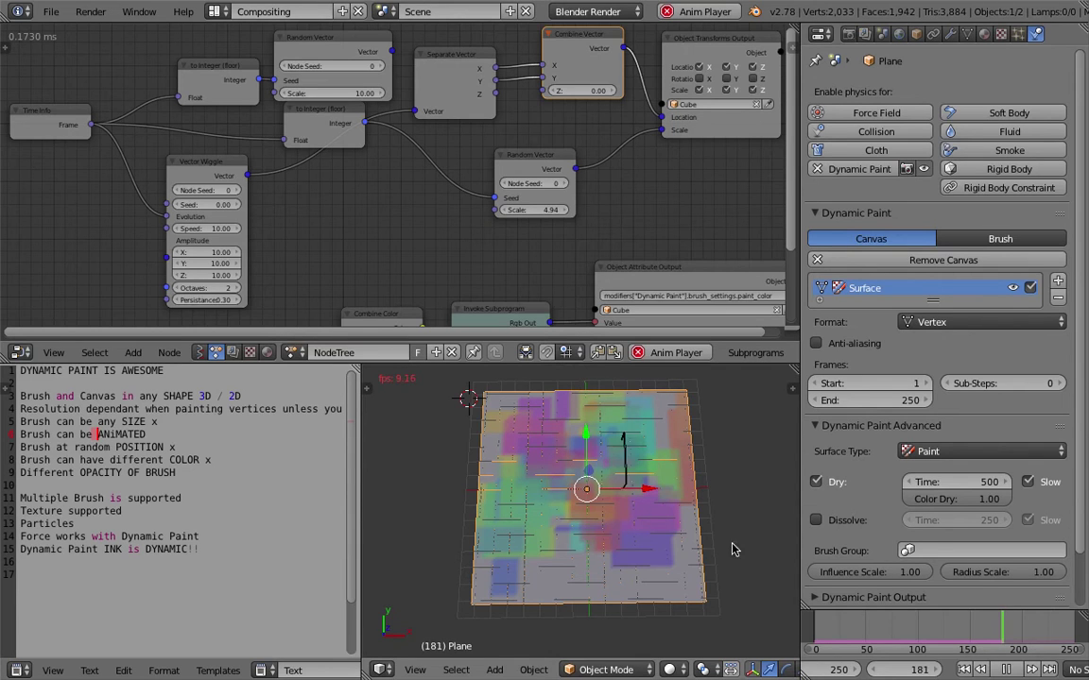
Restart the animation from the beginning to check the faster brush movement, and stop it.
left_click(1004, 670)
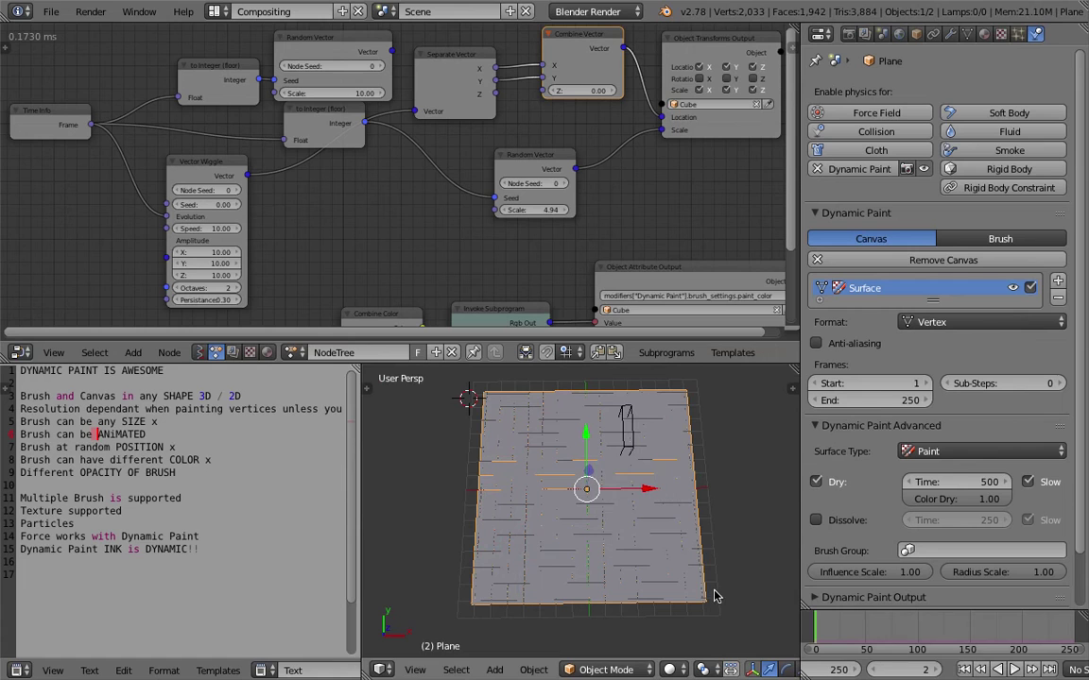
left_click(1013, 670)
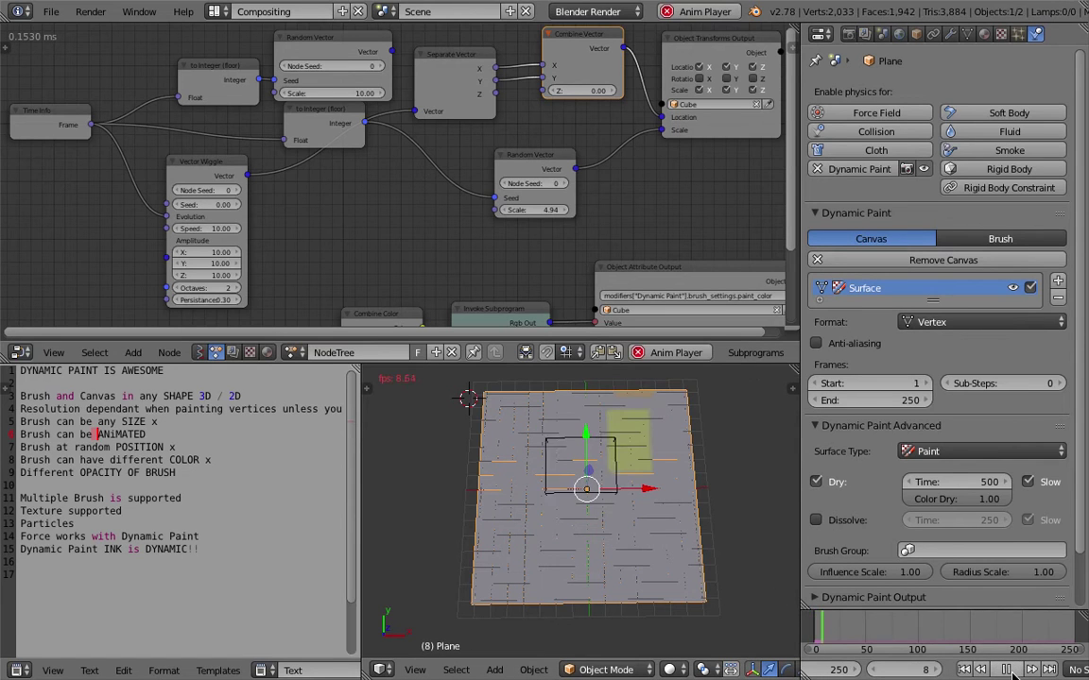
left_click(1012, 673)
Select the cube brush in the 3D view and save over the current file.
mouse_move(694, 563)
middle_mouse_down()
mouse_move(647, 481)
mouse_move(675, 482)
mouse_move(671, 461)
mouse_move(639, 493)
middle_mouse_up()
scroll(643, 478, "up", 3)
right_click(672, 443)
scroll(639, 493, "down", 2)
key("ctrl+s")
left_click(639, 493)
Set Vector Wiggle's Speed to 20, Persistance to 1.62 and all three amplitudes to 7, and save over the file.
left_click(198, 160)
middle_click_drag(232, 191, 308, 199)
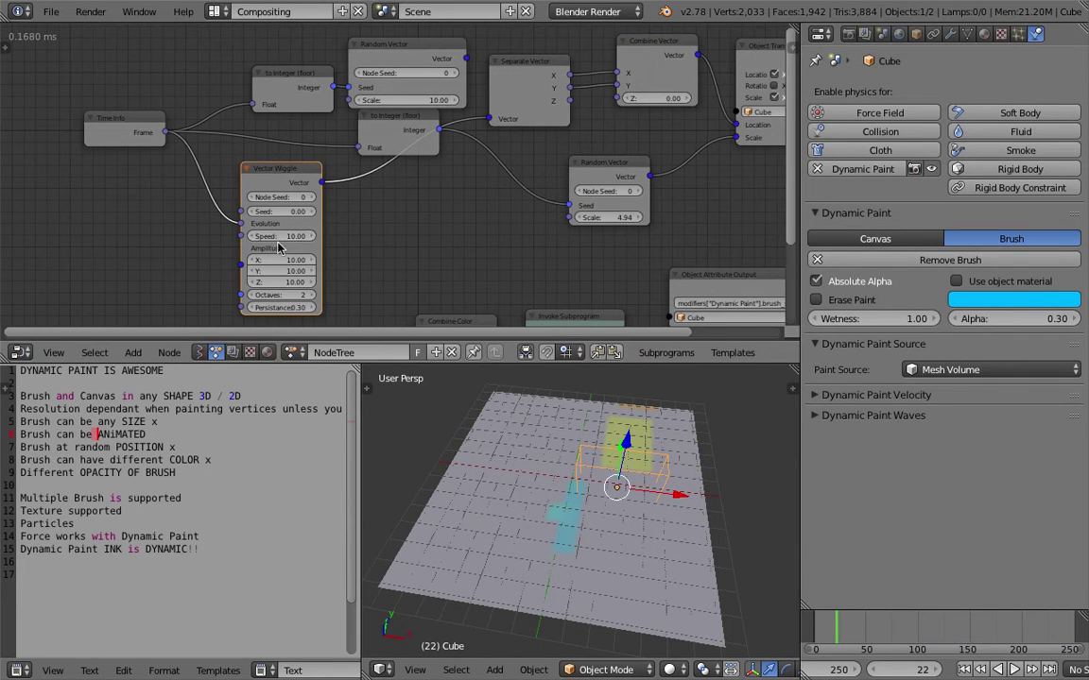
key("Return")
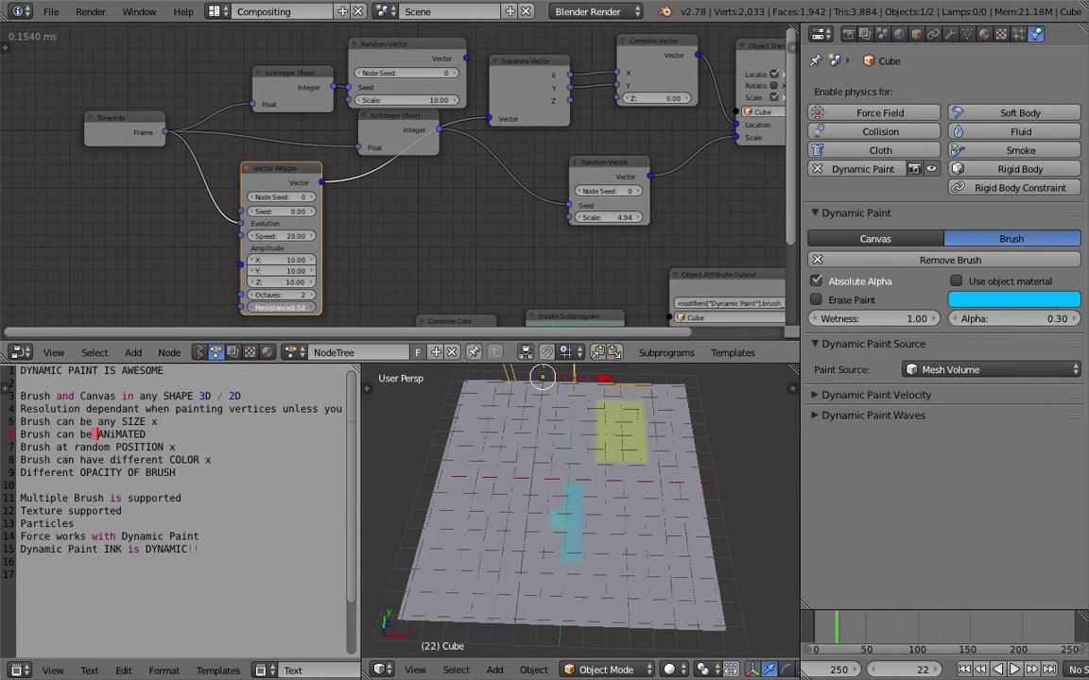
scroll(576, 487, "down", 2)
left_click_drag(288, 308, 290, 265)
key("ctrl+s")
left_click(578, 488)
type("7")
key("Return")
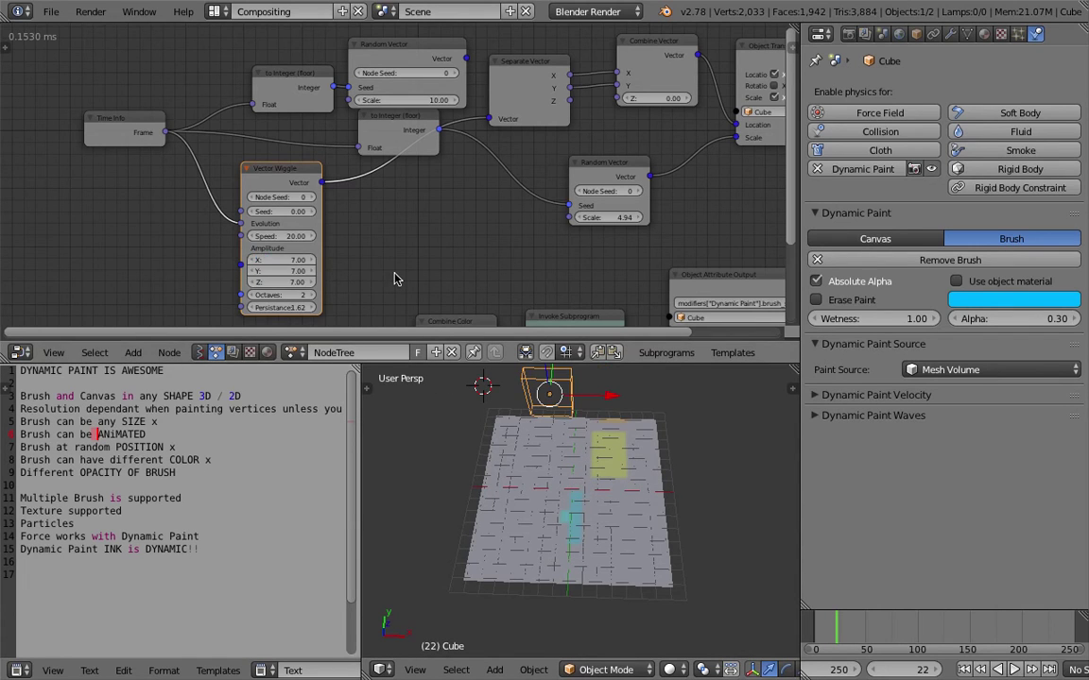
Cut the link from Random Vector to the Scale of Object Transforms Output, and replay the animation from the first frame.
left_click(962, 673)
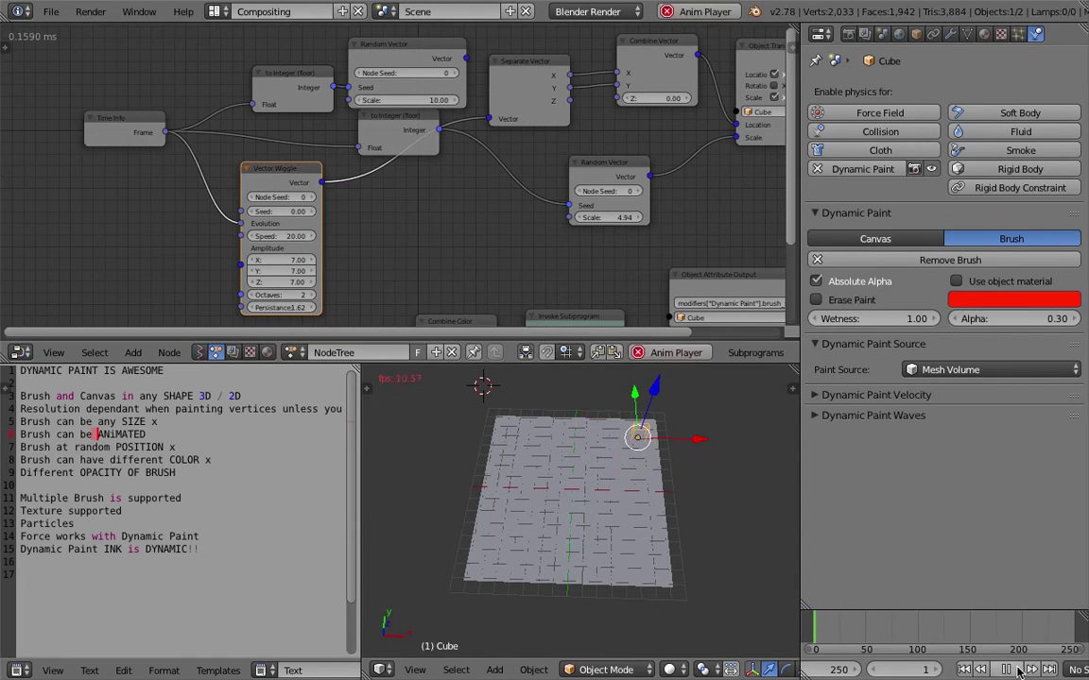
middle_click_drag(764, 262, 646, 244)
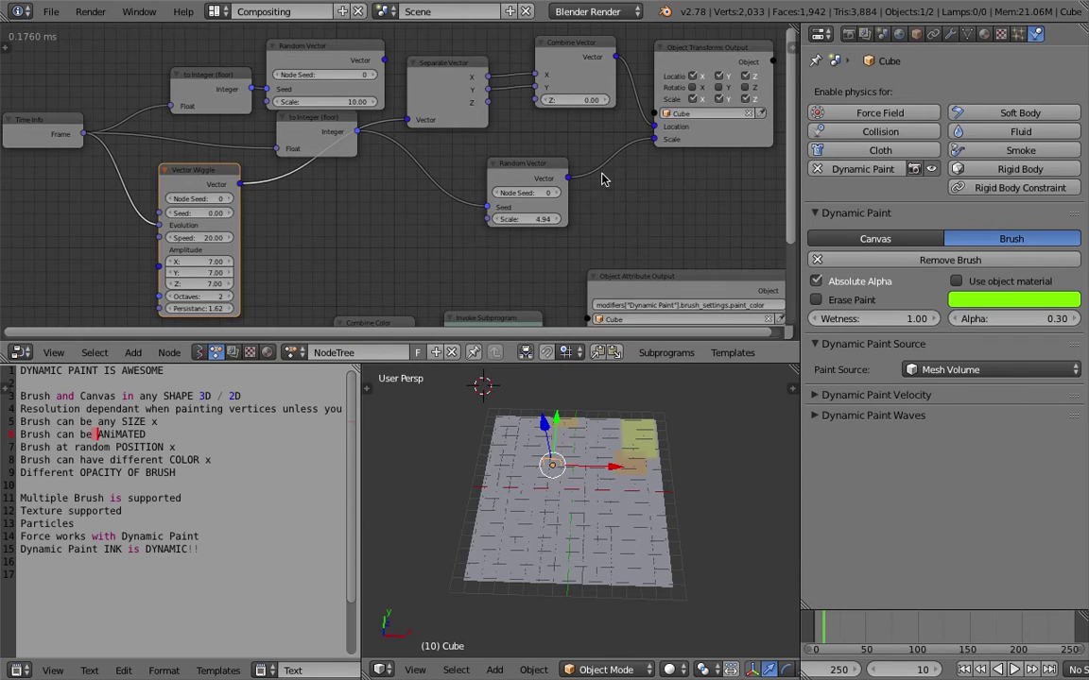
left_click_drag(605, 147, 628, 166, "ctrl")
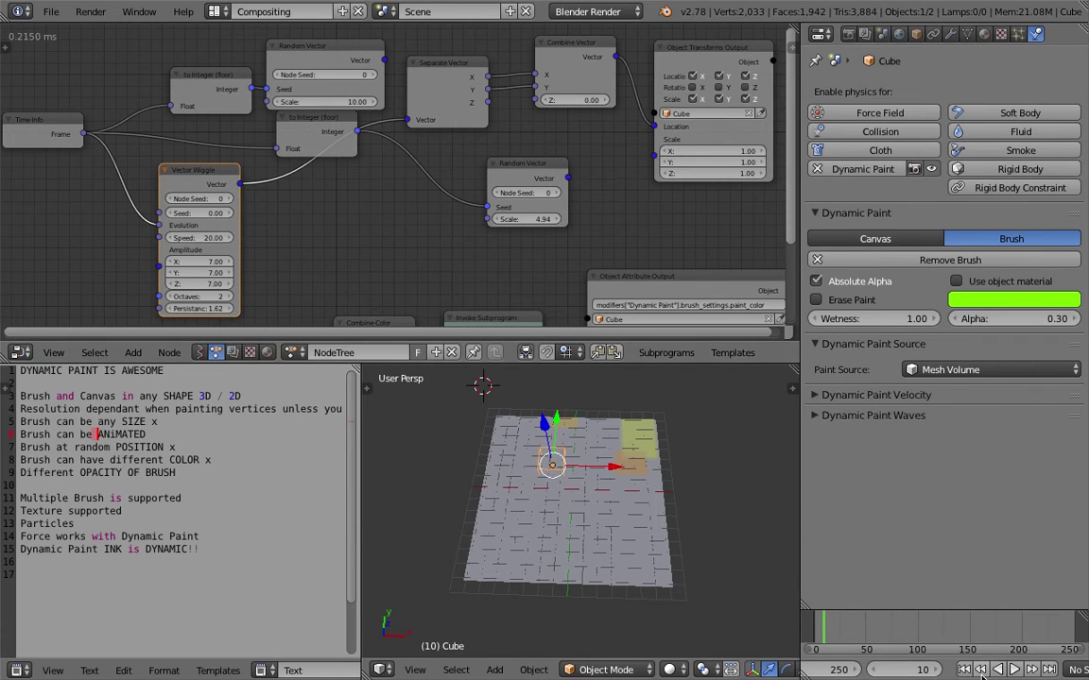
left_click(963, 670)
left_click(1014, 669)
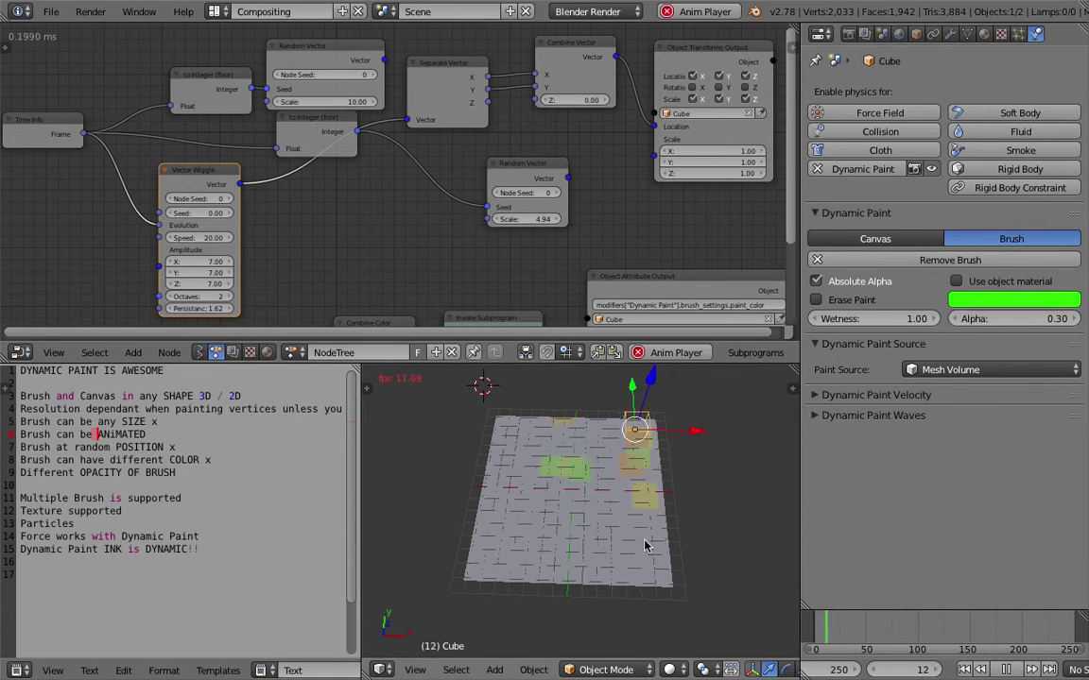
left_click(1006, 670)
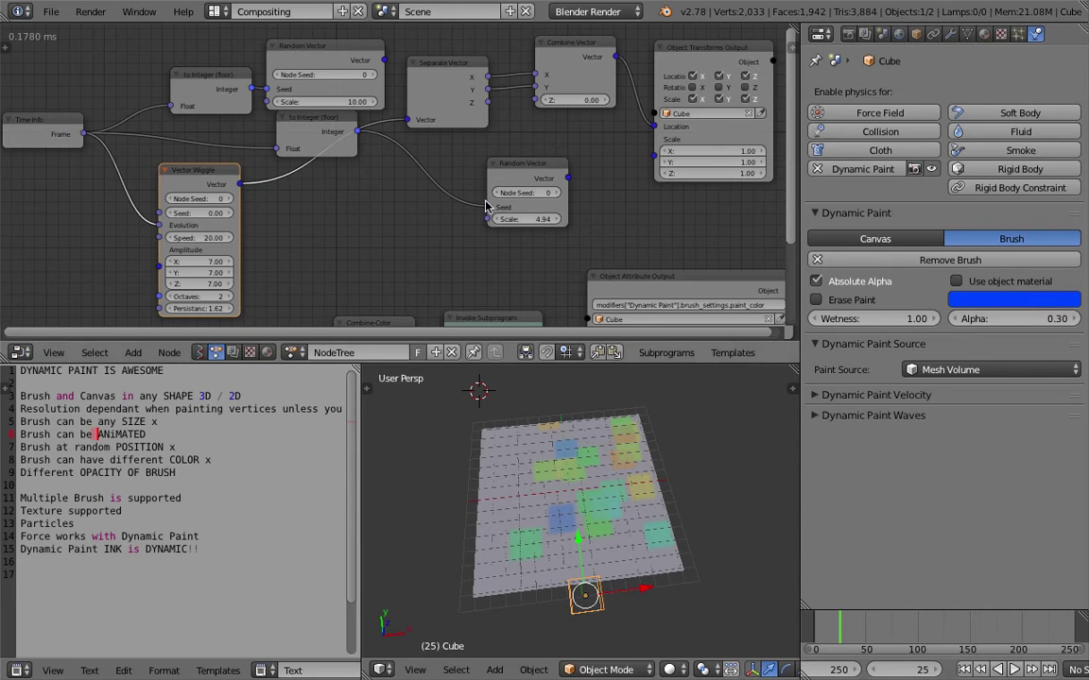
Reposition the Vector Wiggle and Separate Vector nodes, set Vector Wiggle's Speed to 5, and play from the first frame.
left_click_drag(165, 170, 212, 170)
left_click_drag(433, 85, 436, 81)
key("Return")
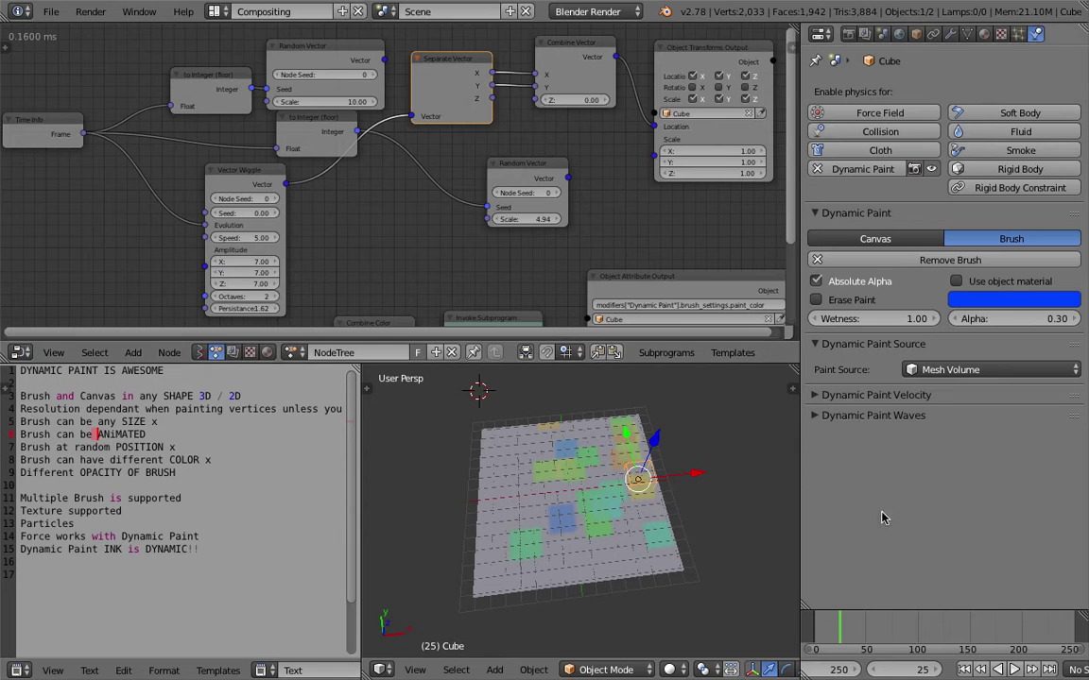
left_click(964, 669)
left_click(1006, 669)
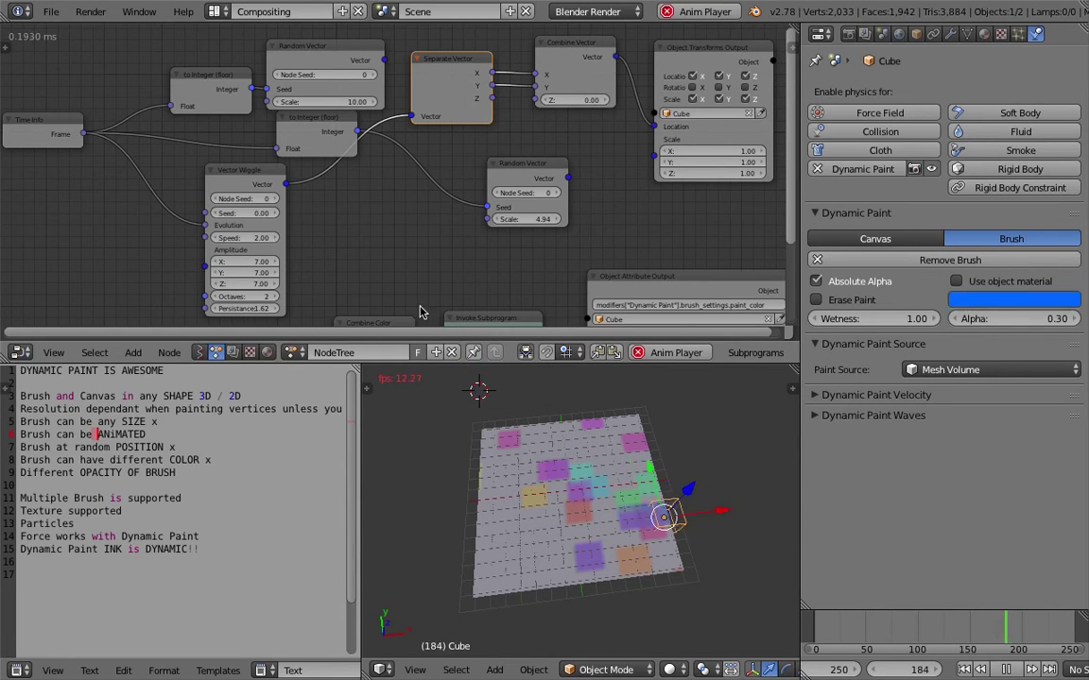
Set Vector Wiggle's Speed to 2 and its amplitudes to 6, and connect Separate Vector's Z to Combine Vector's Z.
type("6")
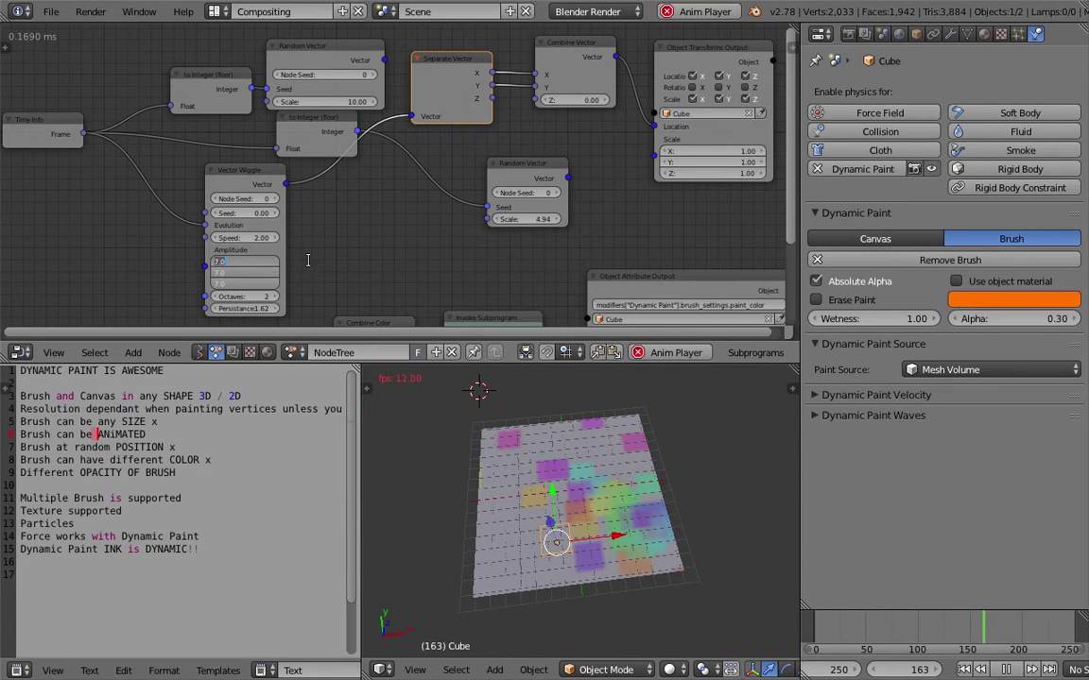
key("Return")
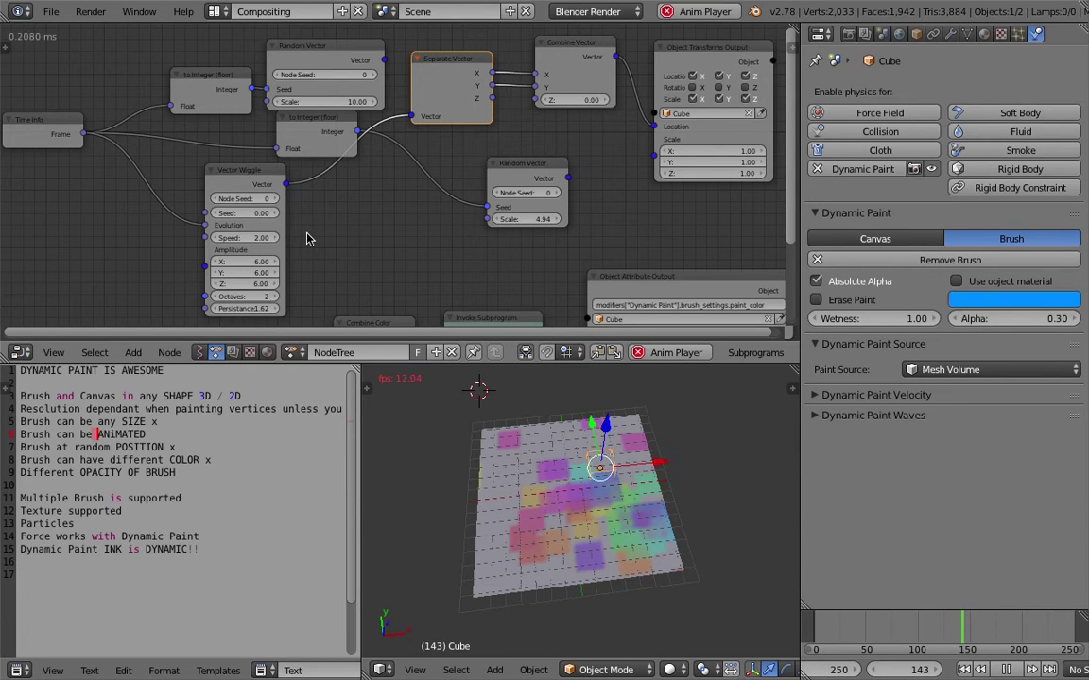
middle_click_drag(597, 506, 574, 543)
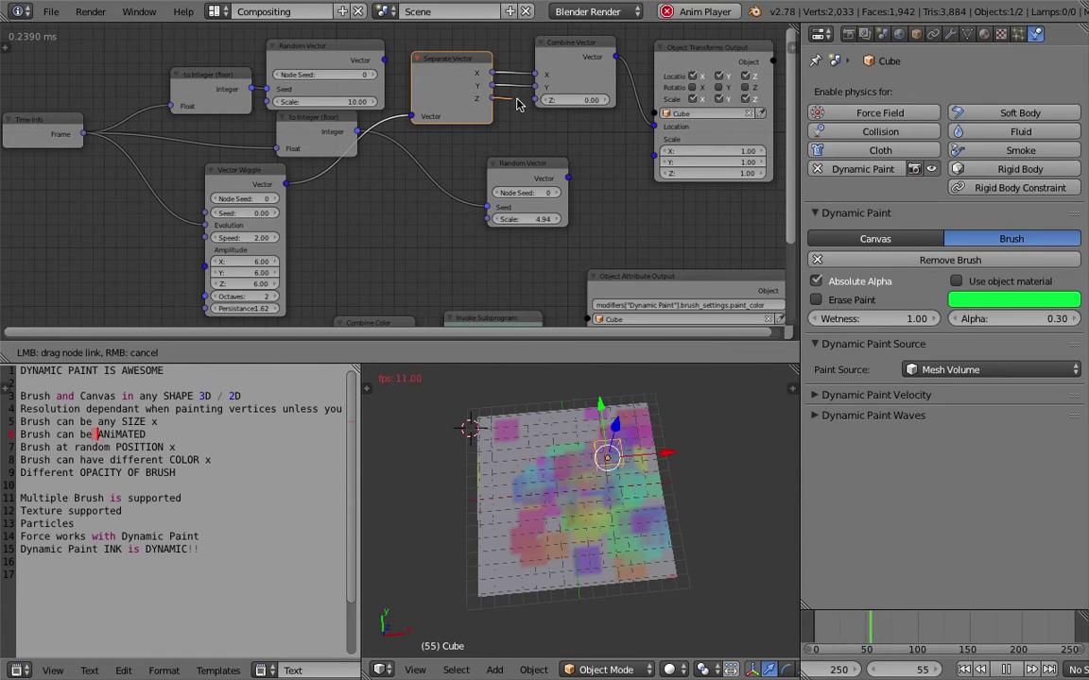
mouse_move(607, 477)
middle_mouse_down()
mouse_move(651, 516)
mouse_move(648, 581)
mouse_move(608, 596)
mouse_move(613, 578)
middle_mouse_up()
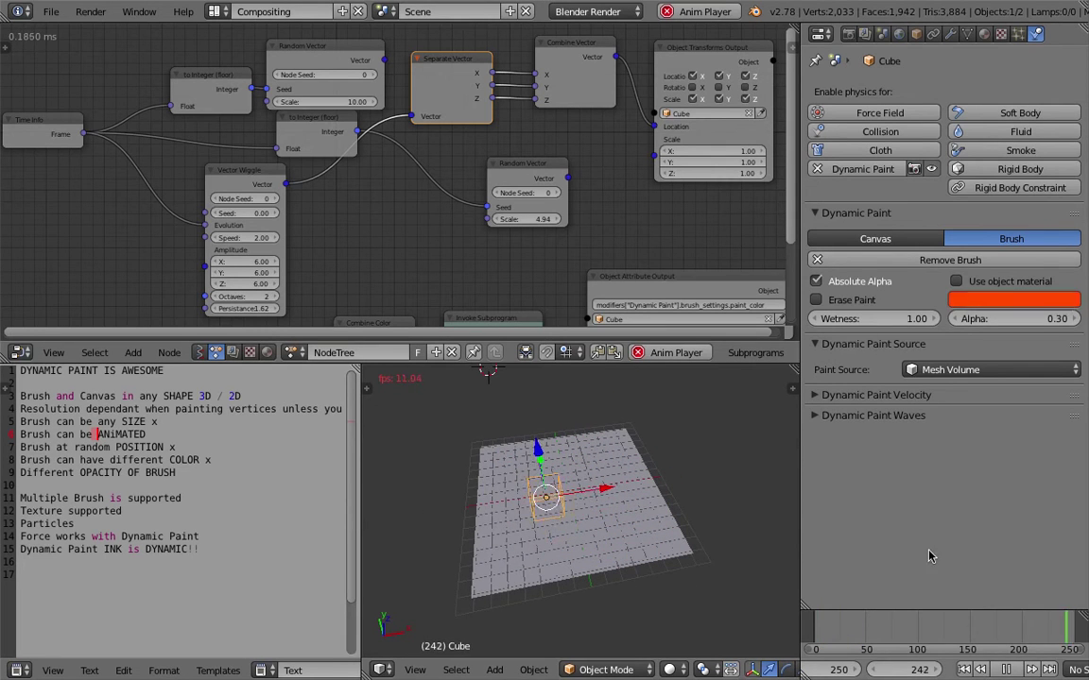
Set the cube's Dynamic Paint brush Alpha to 1.00 while the animation plays.
left_click(998, 322)
type("1.")
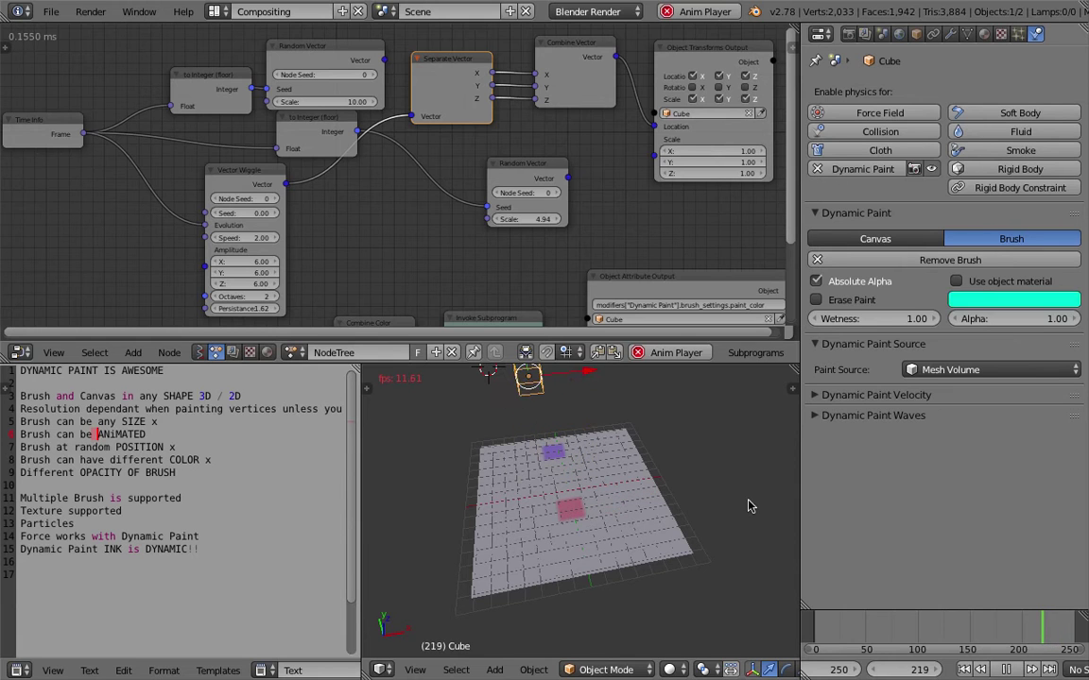
left_click(693, 503)
middle_click_drag(663, 506, 649, 532)
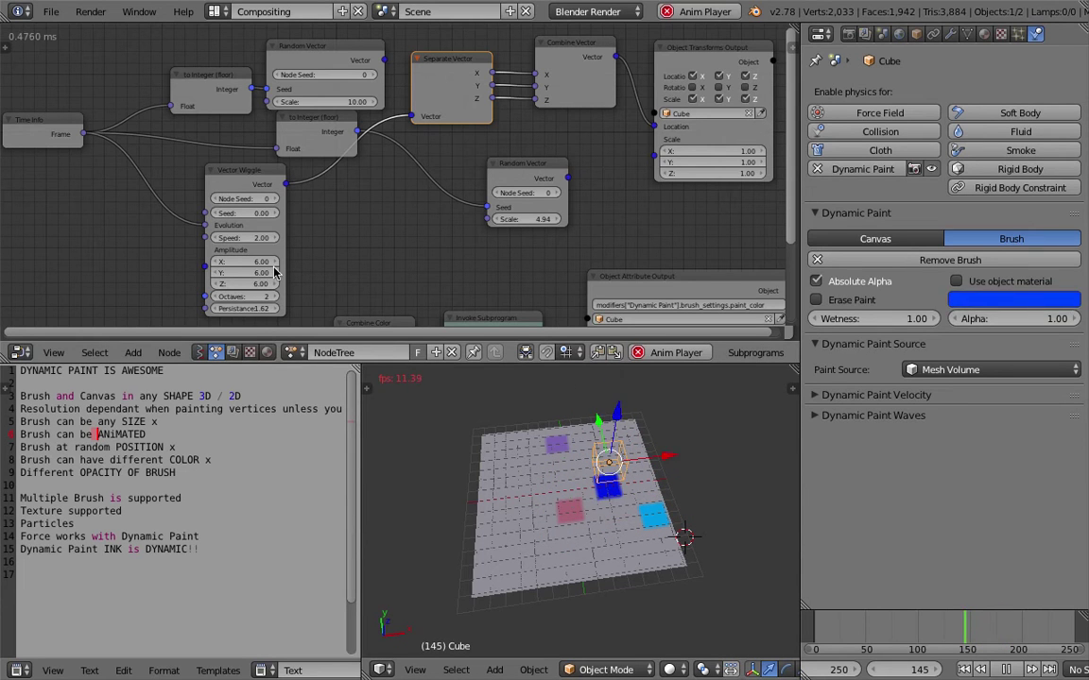
Cut the Z link between Separate Vector and Combine Vector, and save over the current file.
left_click_drag(515, 106, 515, 116, "ctrl")
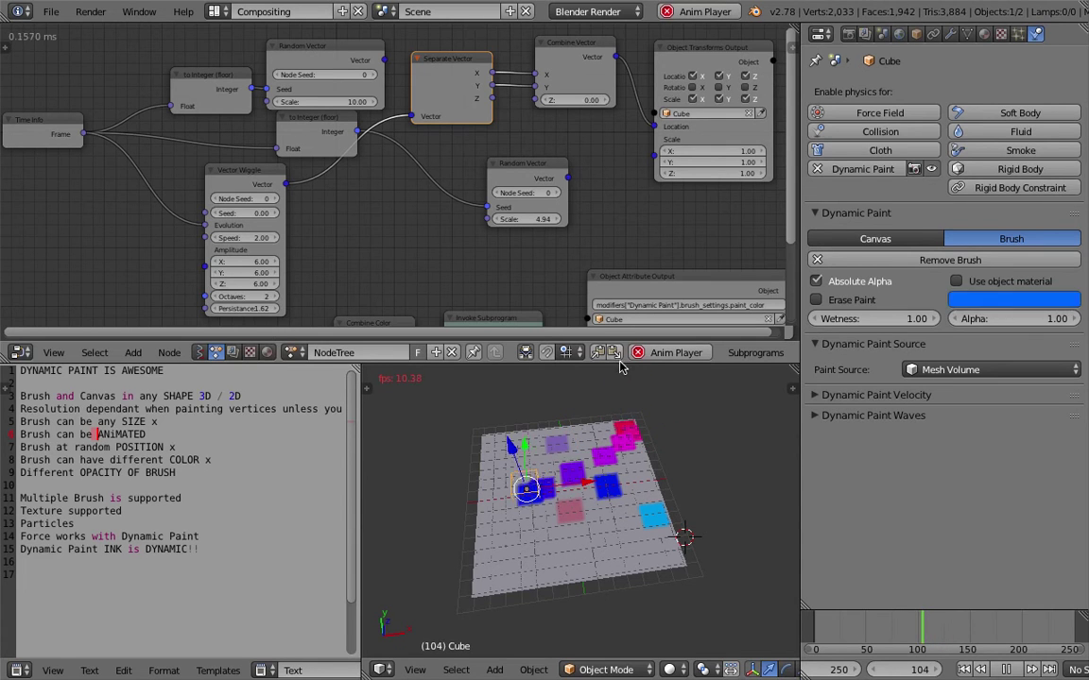
middle_click_drag(634, 496, 602, 555)
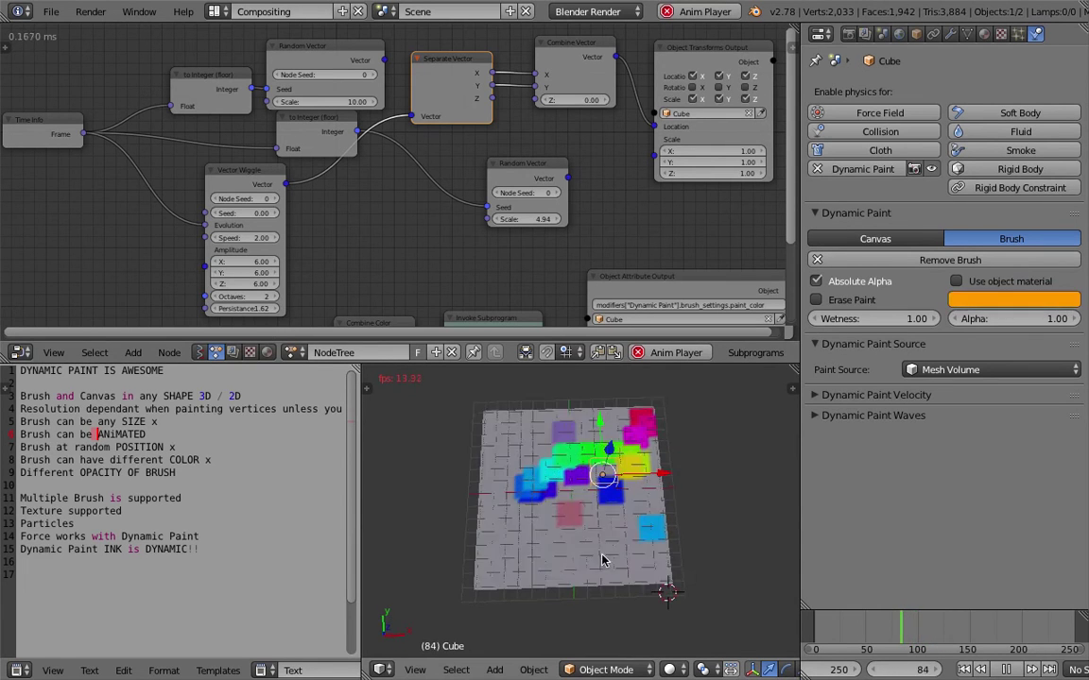
middle_click_drag(626, 492, 632, 501)
key("ctrl+s")
left_click(626, 483)
Delete the Random Vector node formerly used for scale, and add a Math node in its place.
left_click(527, 171)
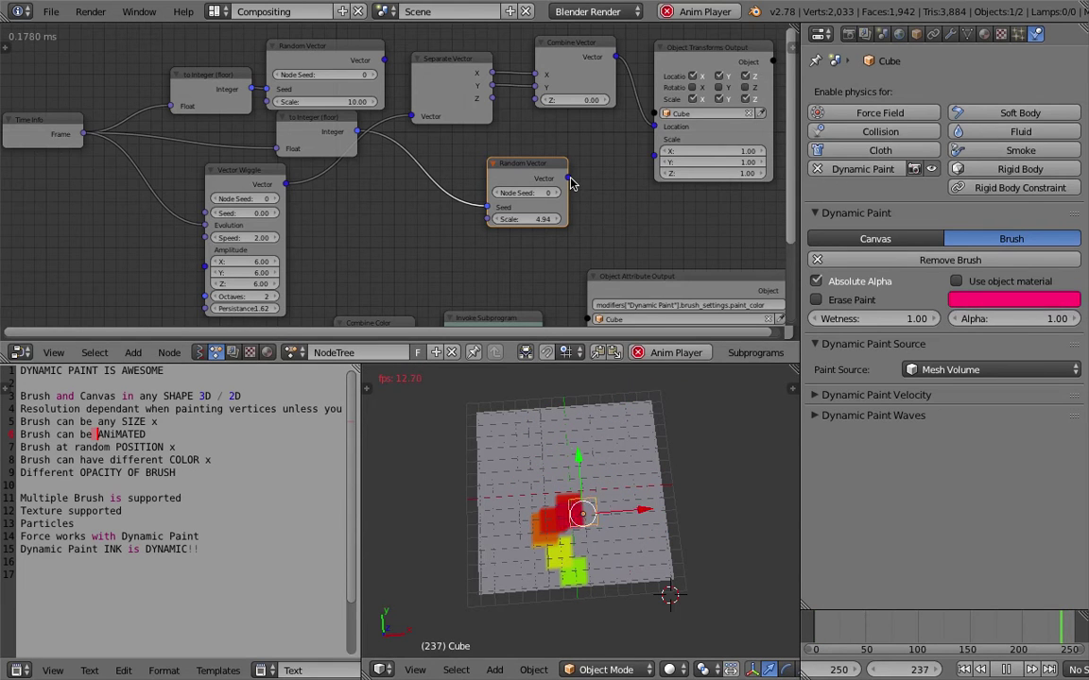
key("x")
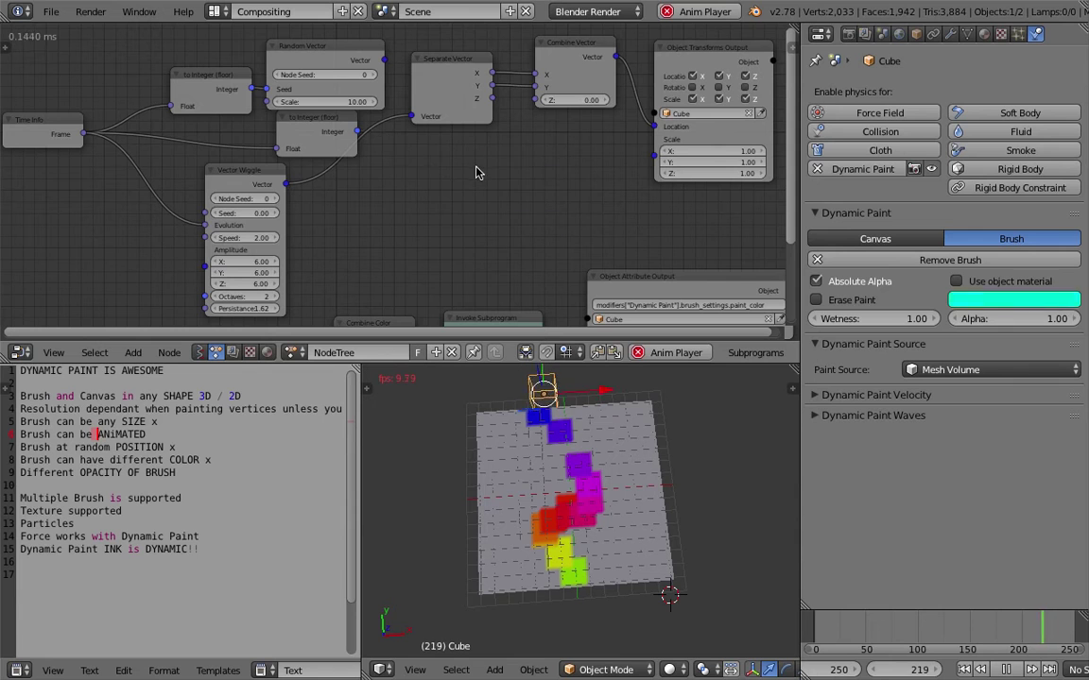
key("shift+a")
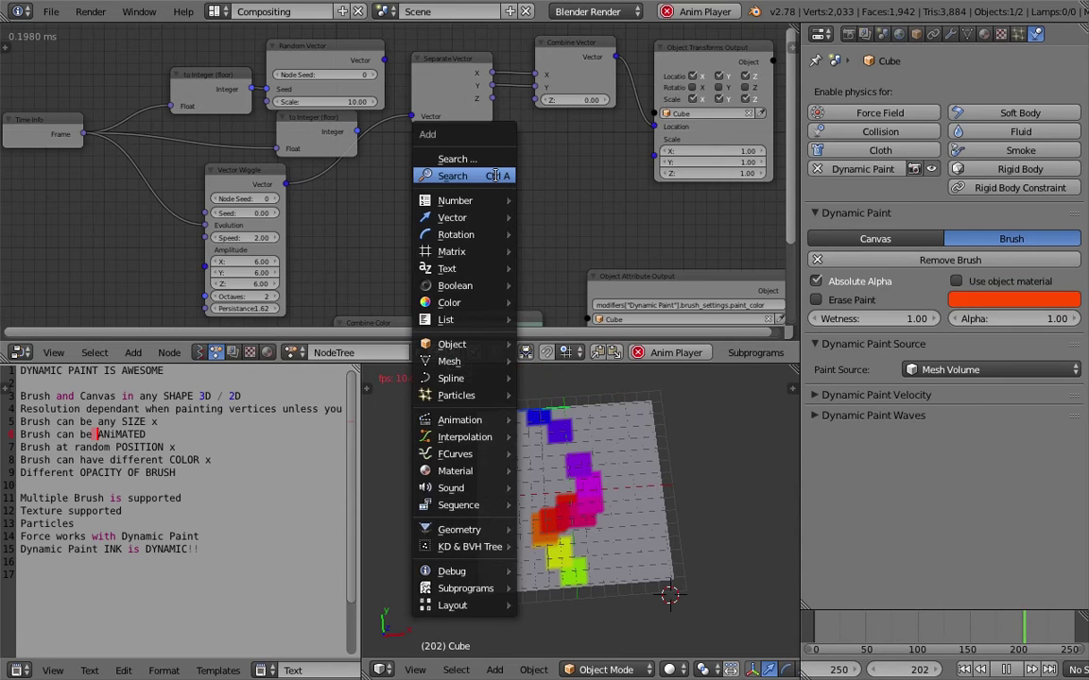
left_click(496, 177)
type("math")
key("BackSpace")
key("BackSpace")
key("BackSpace")
key("BackSpace")
type("sin")
key("BackSpace")
key("BackSpace")
key("BackSpace")
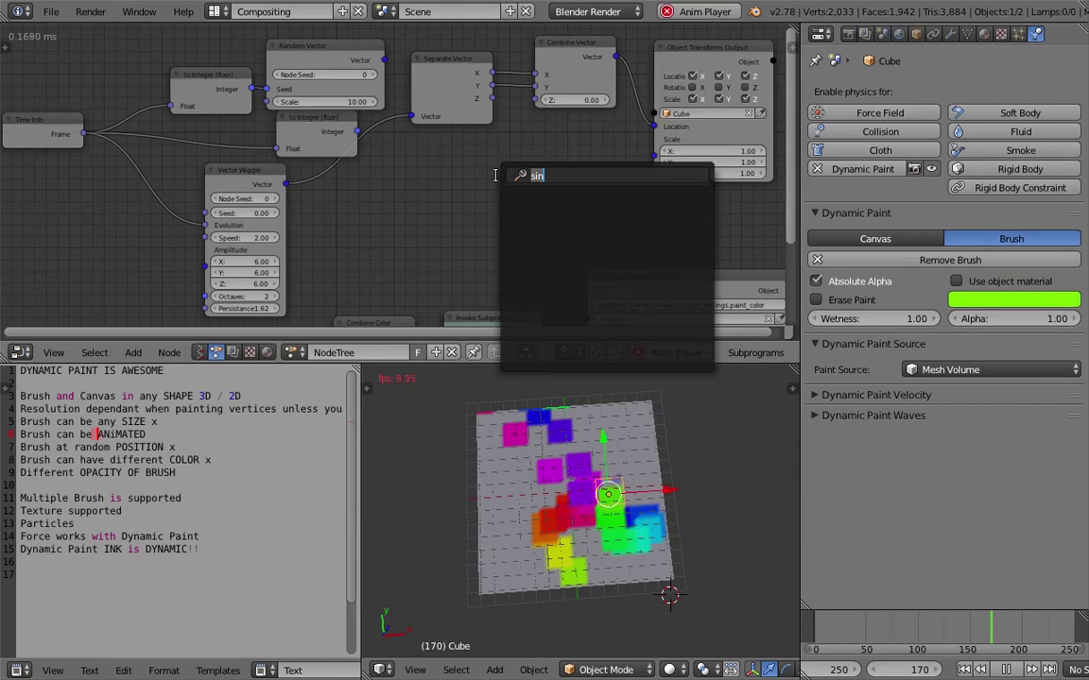
type("math")
key("Down")
key("Return")
left_click(496, 179)
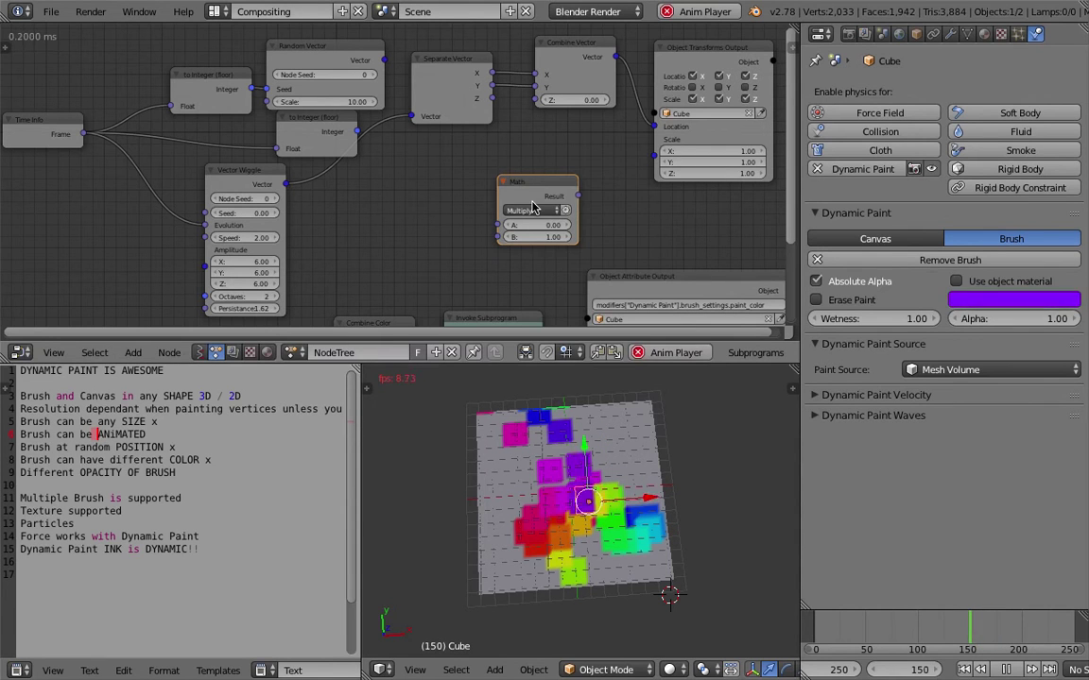
Set the Math node to Sine, feed it the Time Info frame, and connect its result to the Scale of Object Transforms Output.
left_click(528, 209)
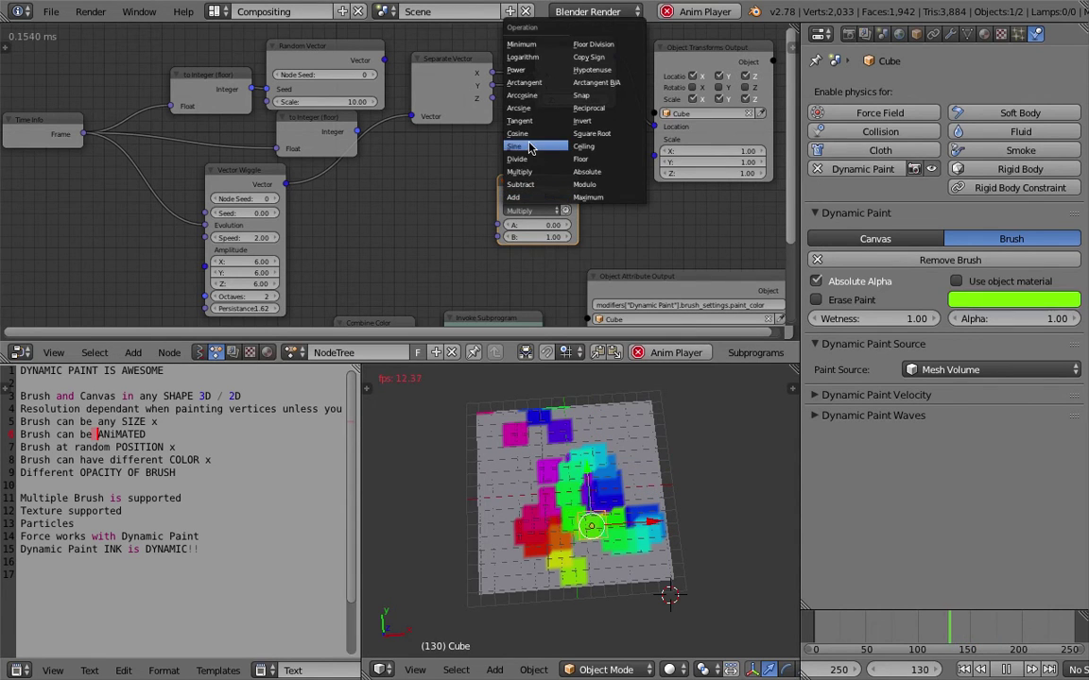
left_click(513, 147)
left_click_drag(85, 133, 498, 224)
left_click_drag(577, 196, 654, 159)
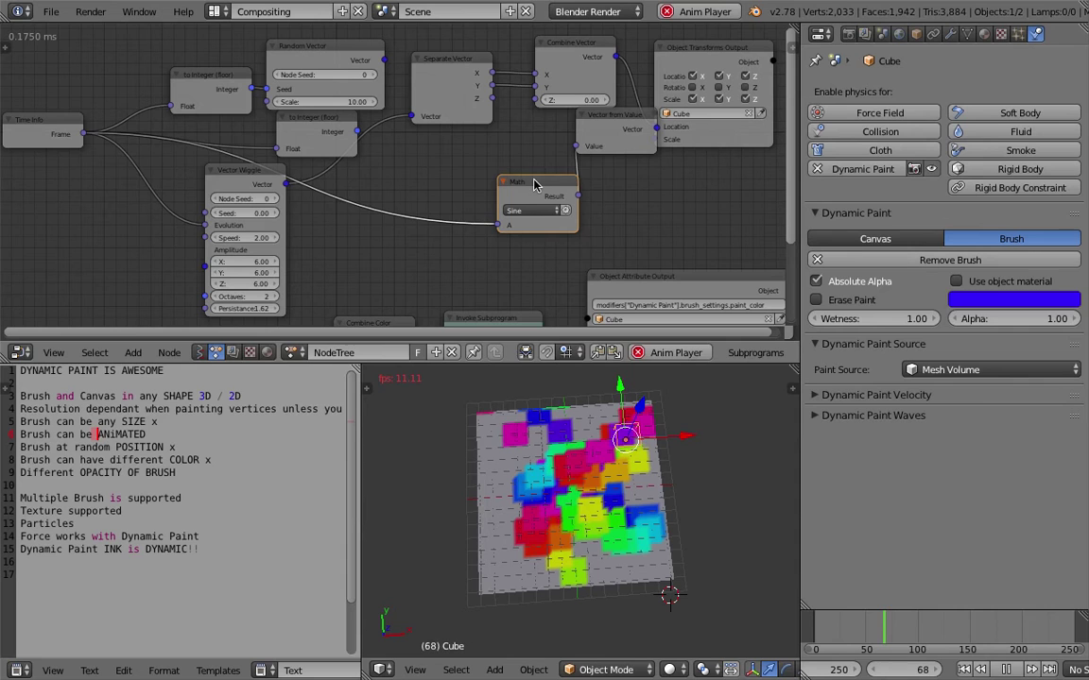
Arrange the Math and Vector from Value nodes before Object Transforms Output, and save over the current file.
left_click_drag(535, 186, 490, 174)
left_click_drag(597, 144, 573, 167)
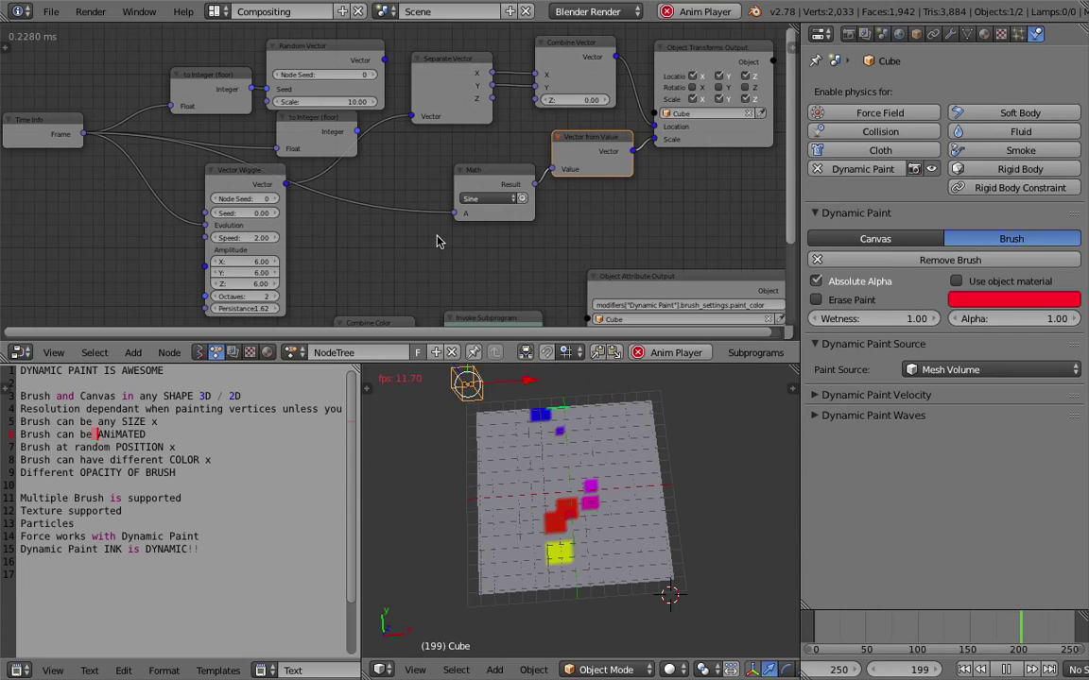
key("ctrl+s")
left_click(460, 224)
left_click(486, 182)
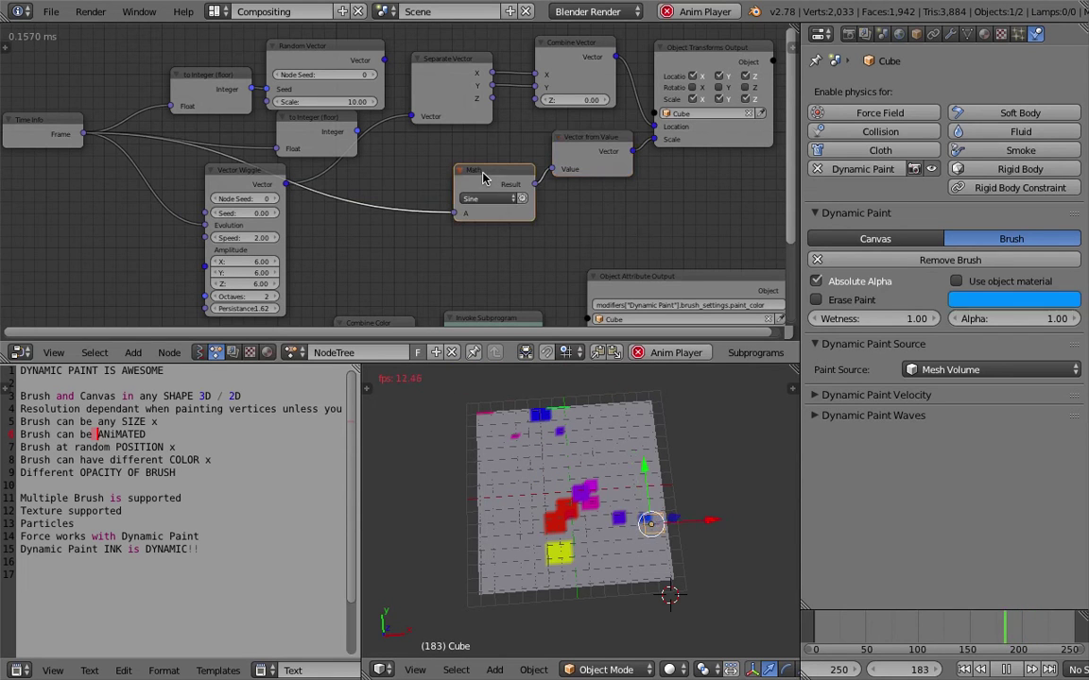
key("g")
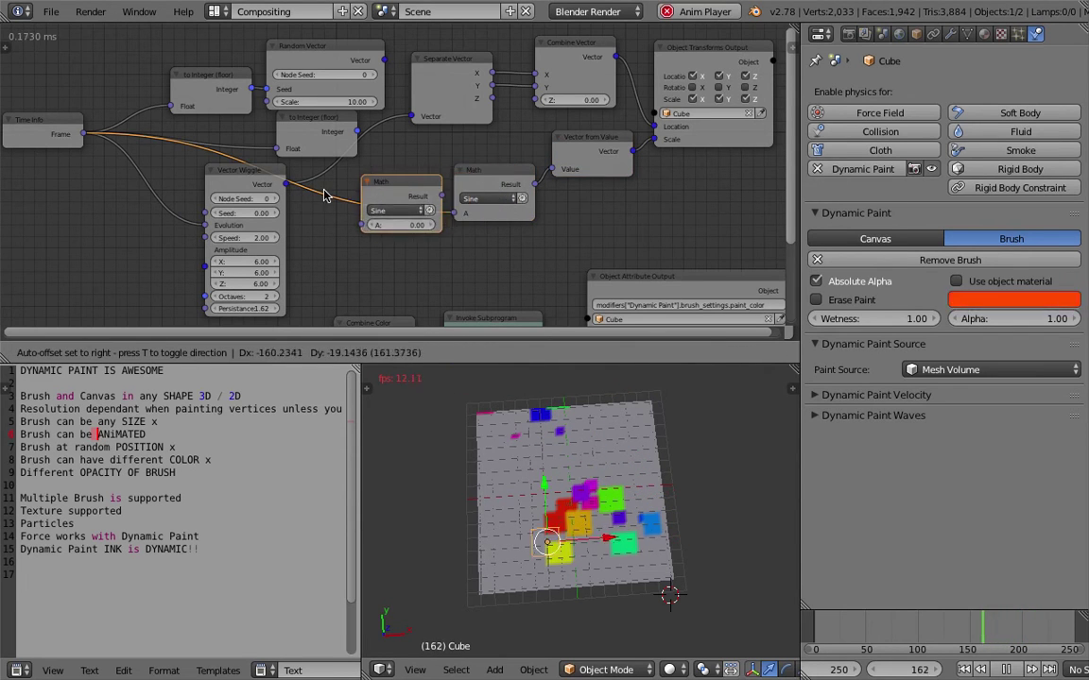
left_click(375, 192)
key("x")
Move the Sine Math node closer to Time Info and insert a Map Range node between it and Vector from Value.
left_click_drag(481, 182, 405, 182)
left_click_drag(80, 133, 380, 223)
key("shift+a")
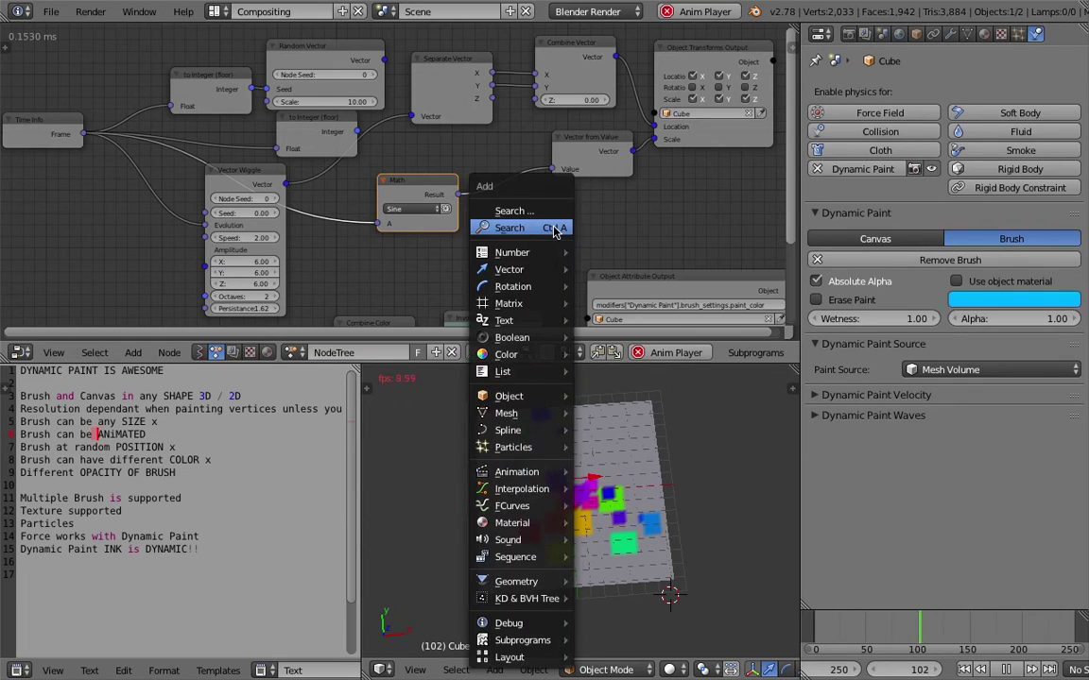
left_click(554, 227)
type("map")
key("Down")
key("Return")
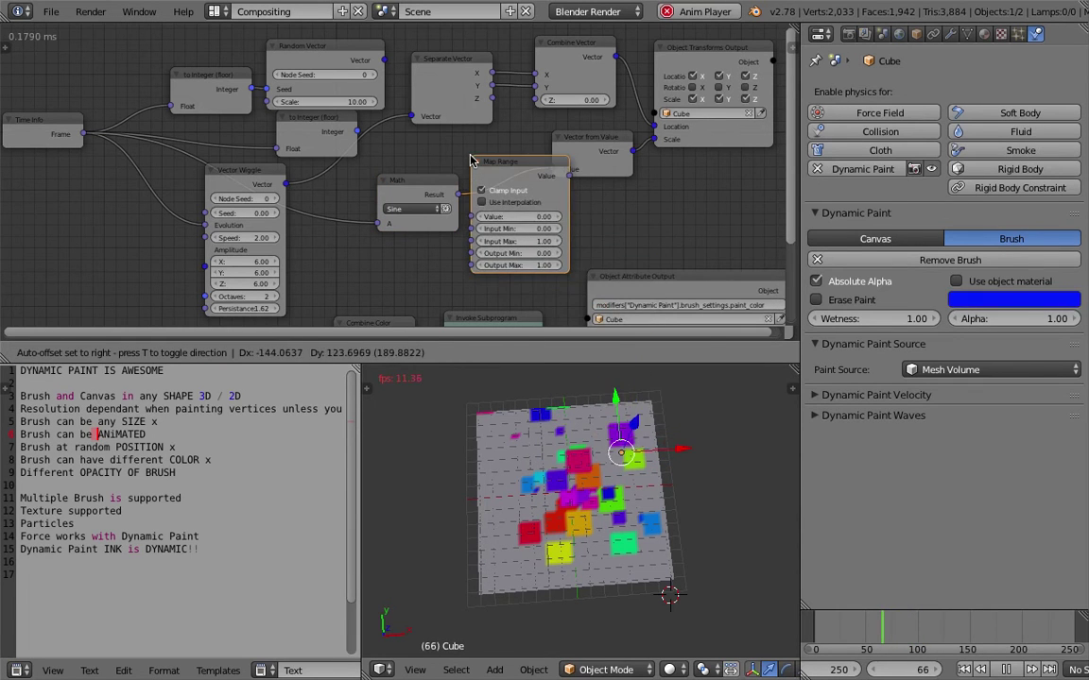
left_click(505, 162)
Set the Map Range node's Input Min to -1, Output Min to 0.10 and Output Max to 2.00, and save over the current file.
middle_click_drag(531, 191, 505, 161)
left_click(544, 202)
type("-1")
key("Return")
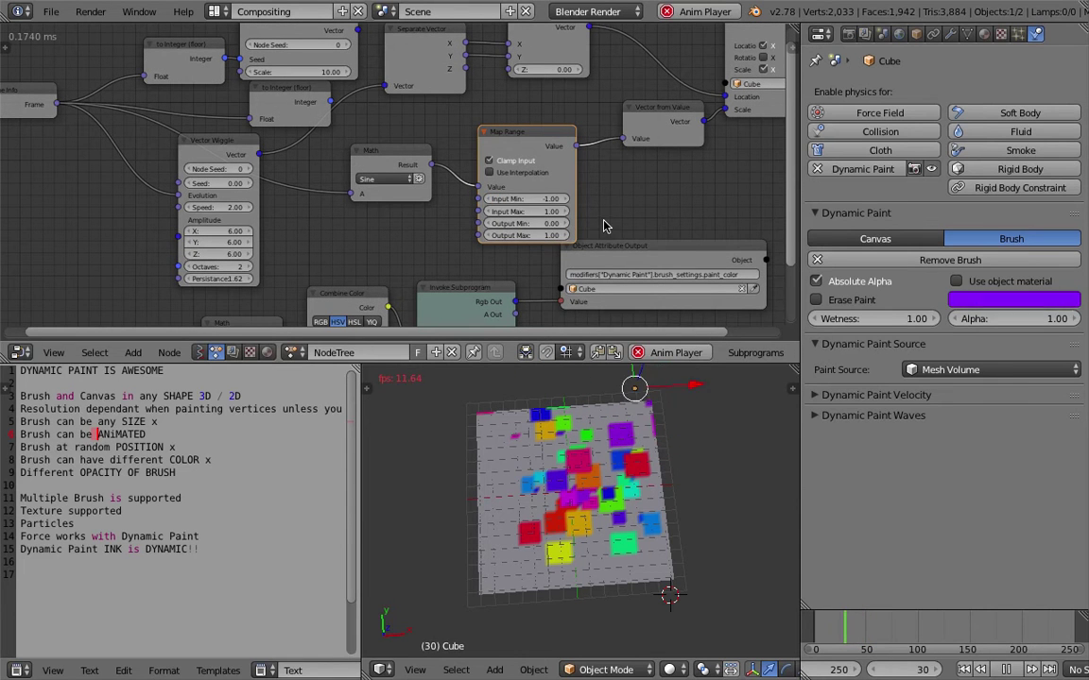
left_click(553, 224)
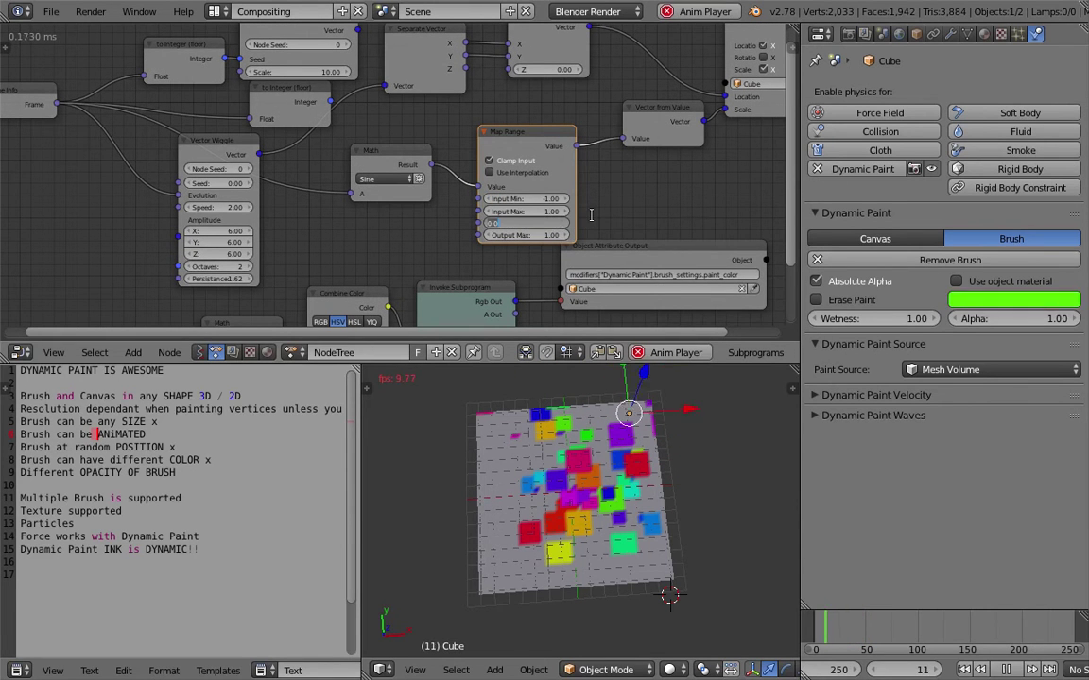
type(".5")
key("Tab")
key("Return")
key("ctrl+s")
key("Return")
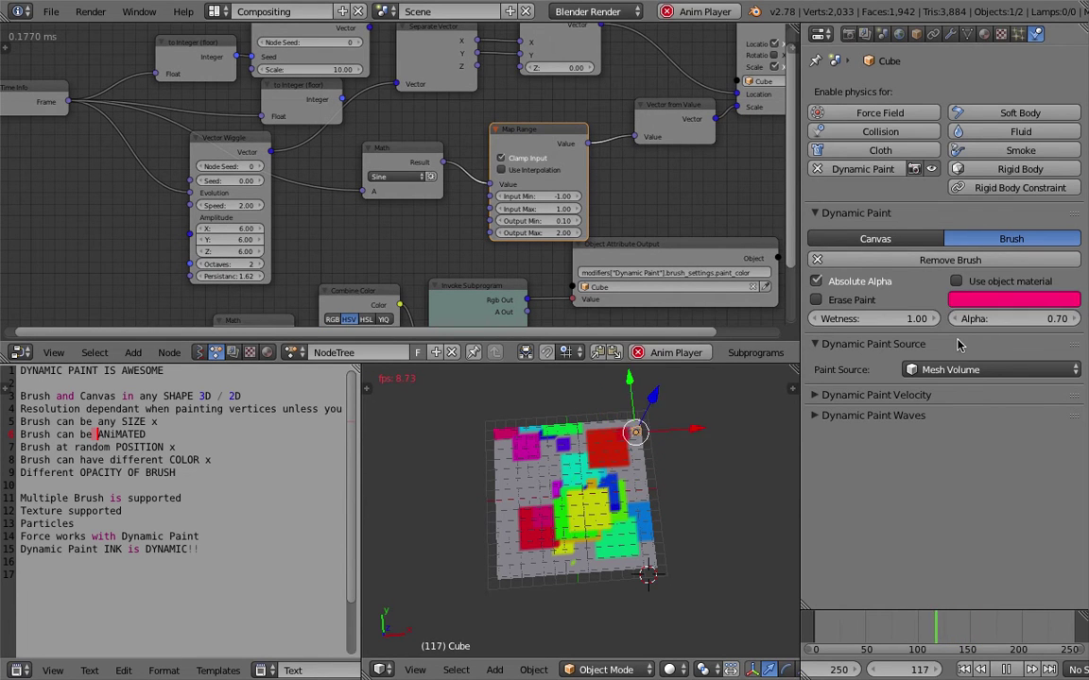
Restart the animation from its first frame to examine how the semi-transparent brush paint blends on the canvas.
left_click(965, 670)
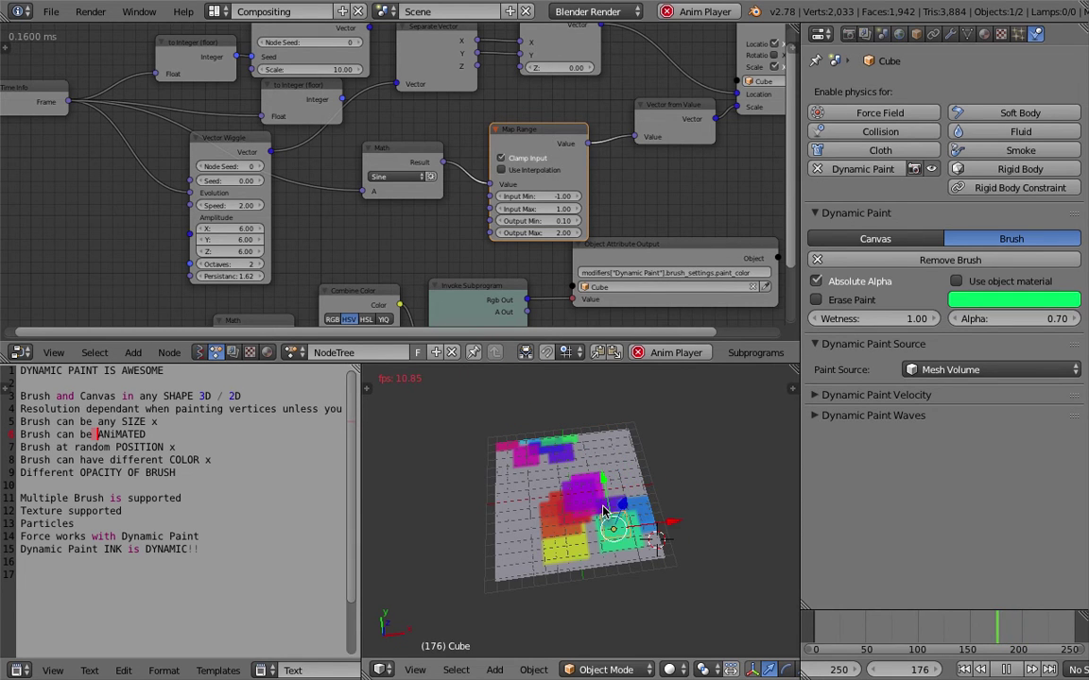
scroll(297, 190, "down", 1)
scroll(302, 198, "up", 1)
middle_click_drag(391, 256, 402, 187)
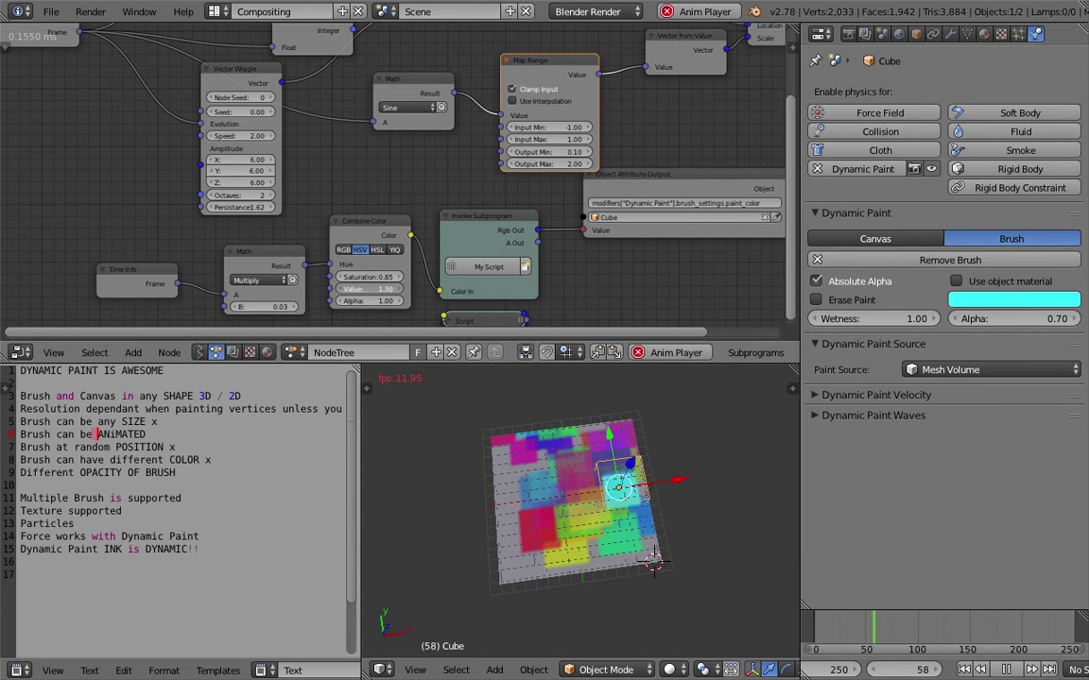
Stop the animation playback, return to frame 1 and save the scene over the existing file.
middle_click_drag(614, 515, 597, 523)
scroll(596, 520, "up", 2)
key("ctrl+s")
left_click(591, 513)
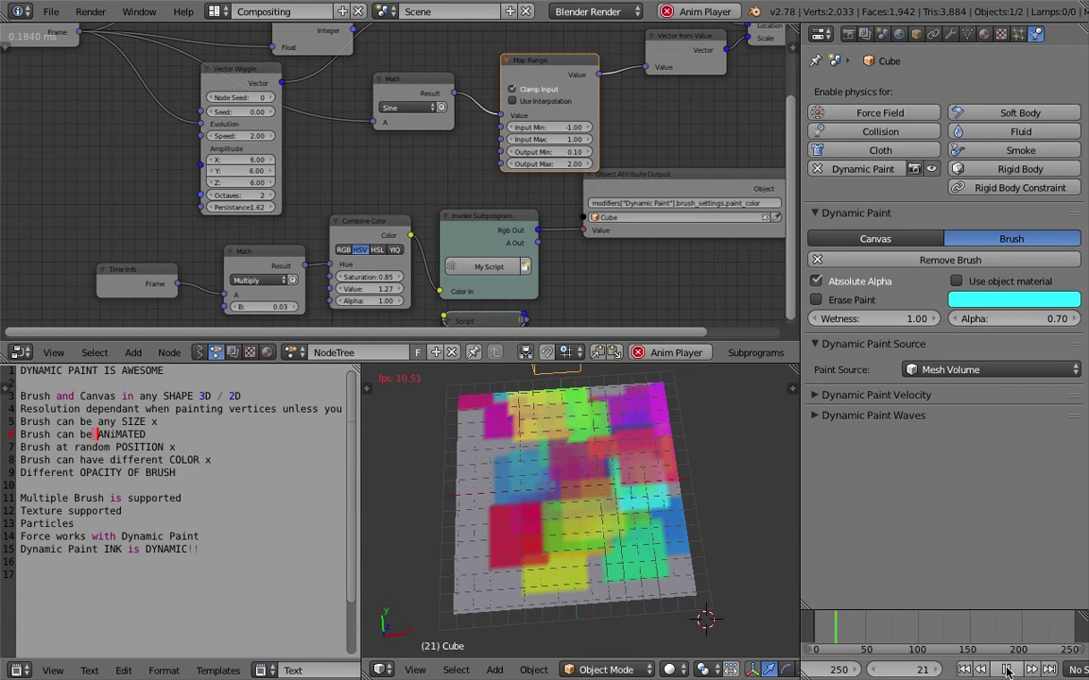
left_click(1007, 671)
key("ctrl+s")
left_click(595, 519)
key("shift+Left")
key("ctrl+s")
left_click(660, 468)
Shift the Map Range node slightly in the node tree and save the file.
middle_click_drag(530, 183, 526, 215)
left_click_drag(524, 112, 517, 100)
middle_click_drag(388, 132, 426, 153)
key("ctrl+s")
left_click(424, 152)
Duplicate the Sine Math node onto the link feeding it and set the copy's operation to Multiply.
left_click(433, 144)
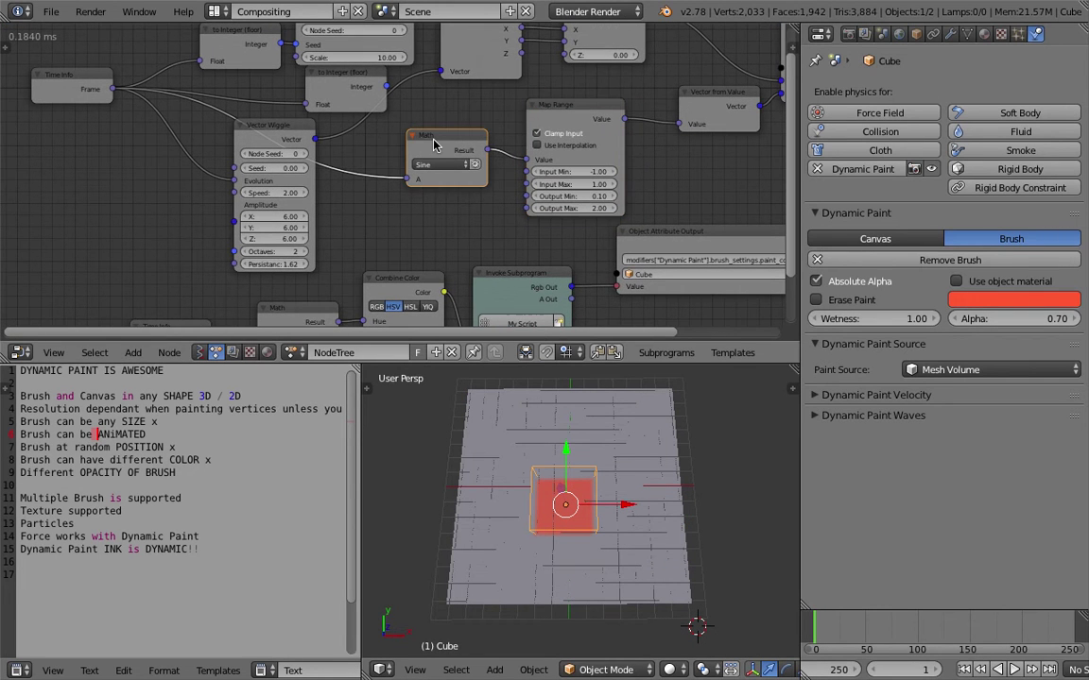
key("shift+d")
left_click(307, 155)
left_click(321, 175)
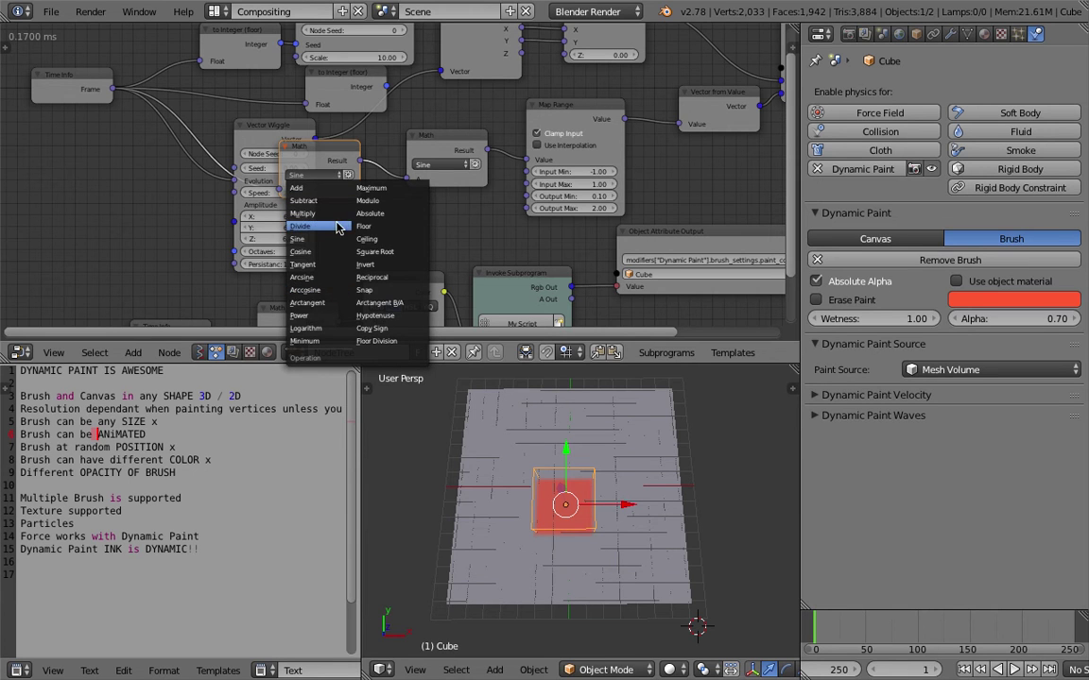
left_click(302, 214)
Place the Multiply node beside the Sine node, set its B value to 0.40 and save the file.
left_click_drag(328, 151, 378, 163)
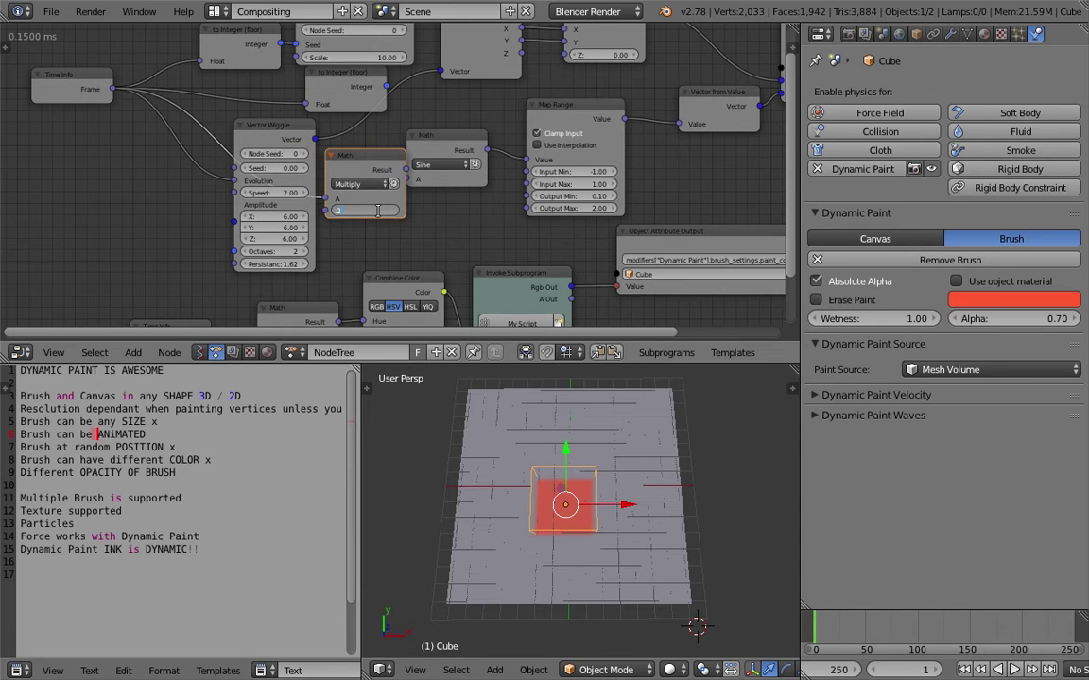
key("Return")
key("ctrl+s")
left_click(380, 213)
Move the Vector Wiggle node clear of the Multiply node and save the file.
left_click_drag(282, 133, 174, 133)
key("ctrl+s")
left_click(174, 133)
Play the animation to preview the painted plane, stop it at frame 100 and save the file.
left_click(1014, 669)
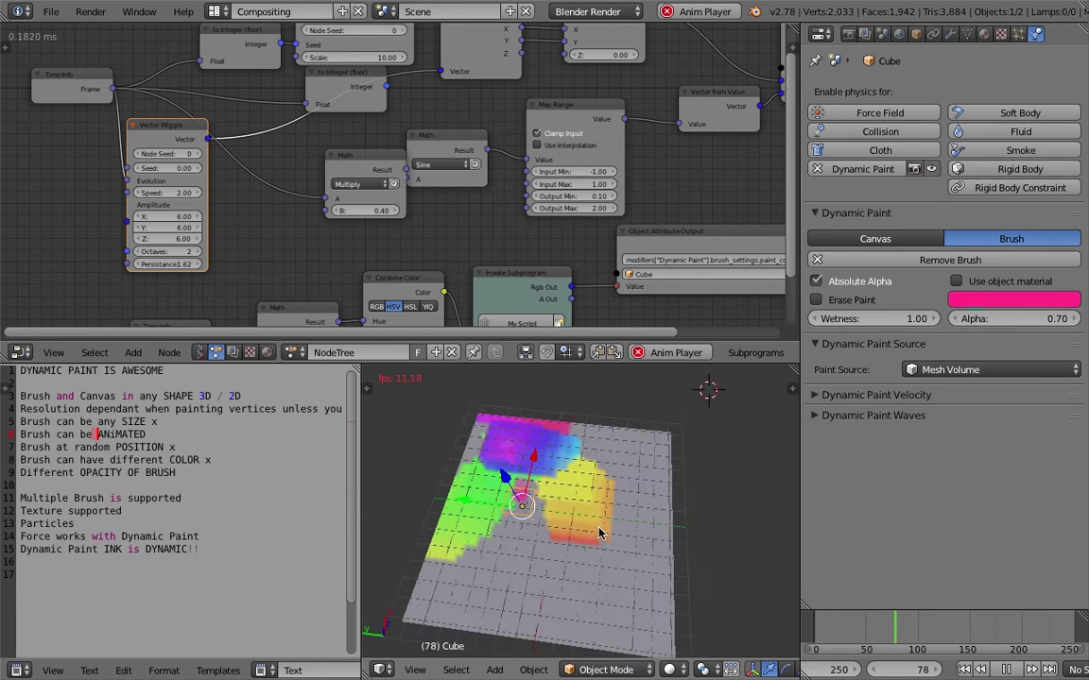
left_click(1006, 670)
key("ctrl+s")
left_click(470, 498)
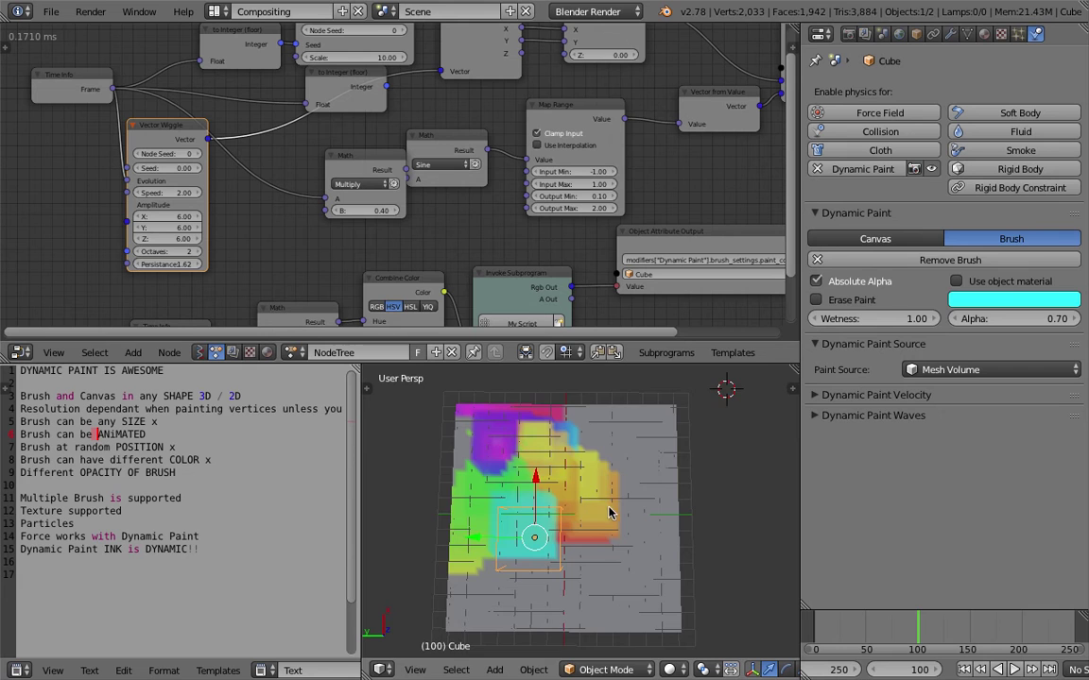
scroll(608, 509, "down", 2)
middle_click_drag(614, 509, 606, 509, "shift")
key("shift+a")
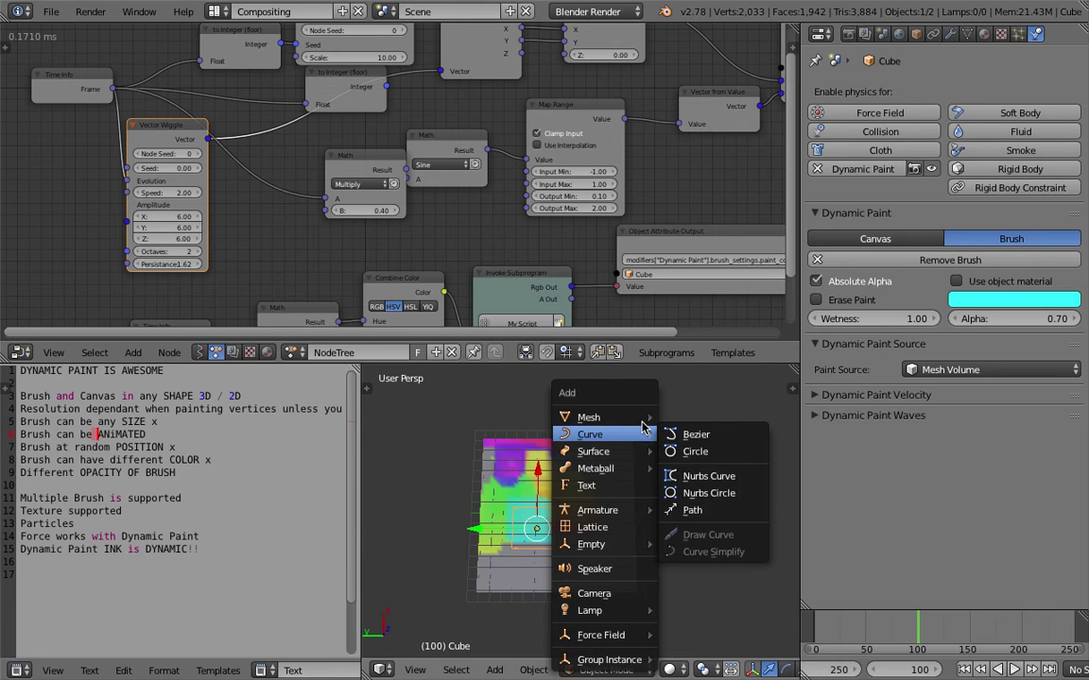
mouse_move(644, 418)
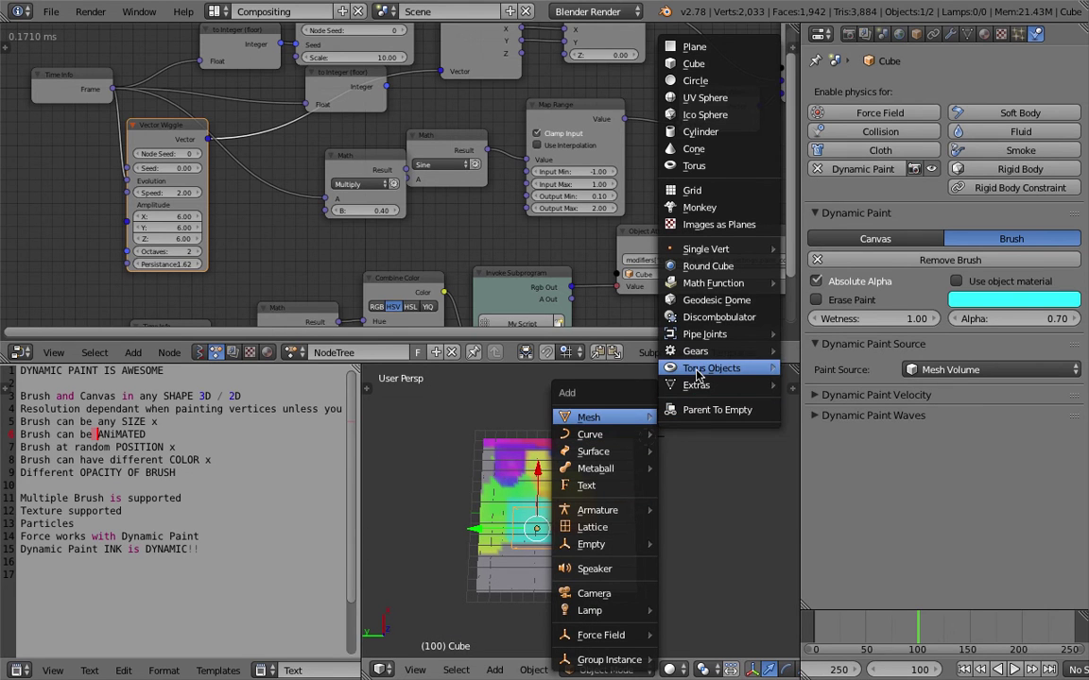
mouse_move(698, 375)
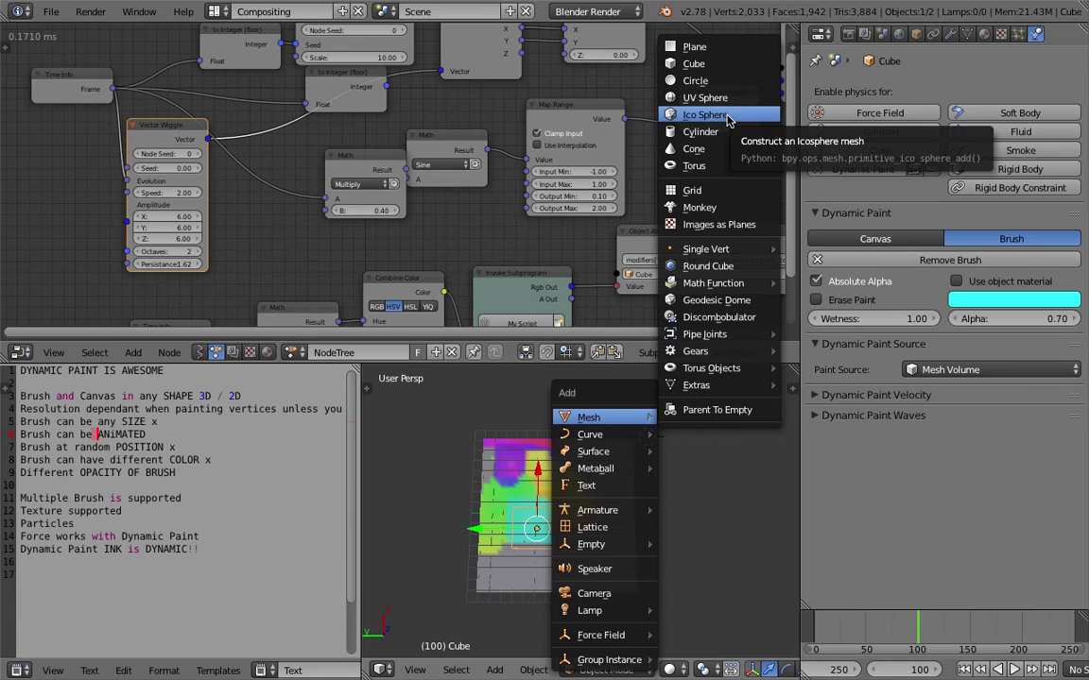
mouse_move(722, 253)
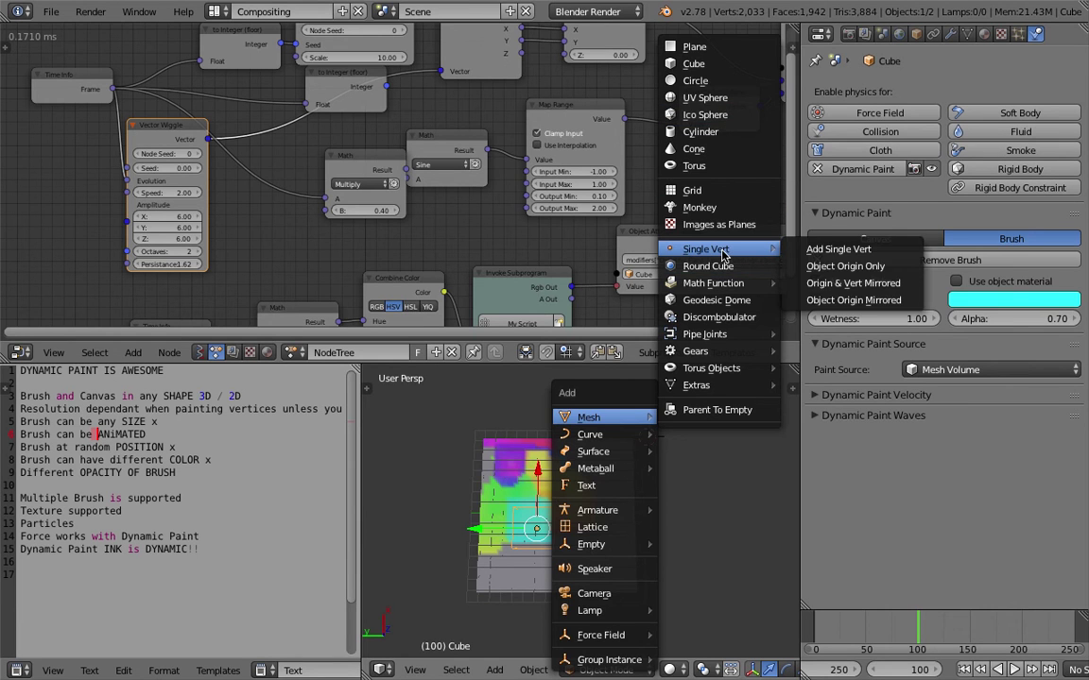
middle_click_drag(465, 413, 555, 487)
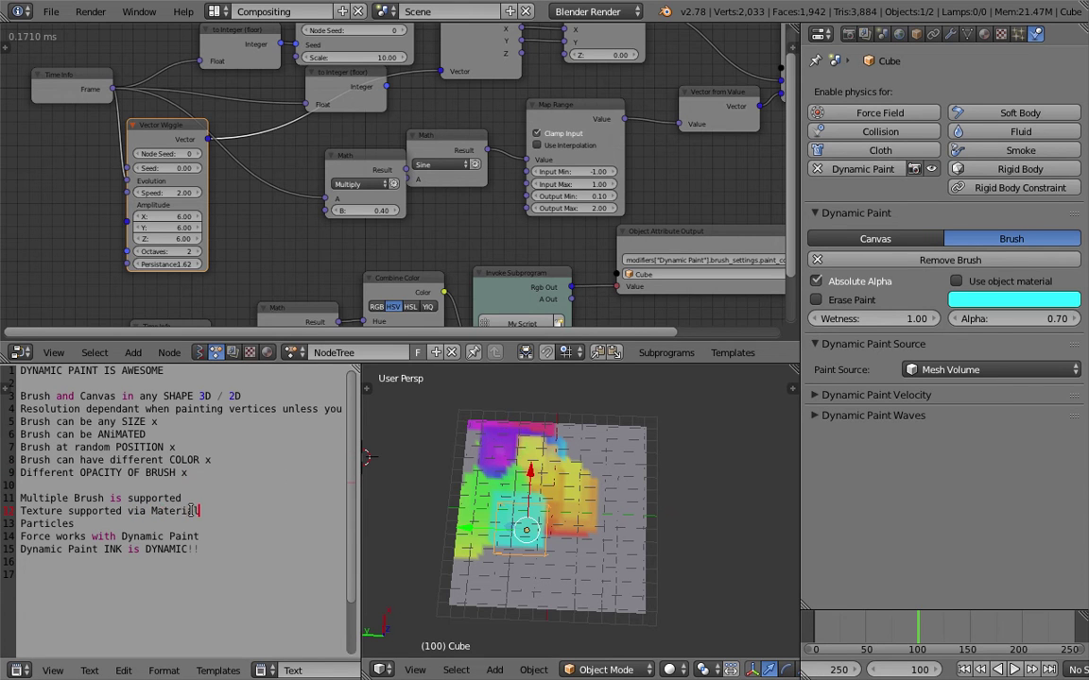
Save the scene over the existing file.
key("ctrl+s")
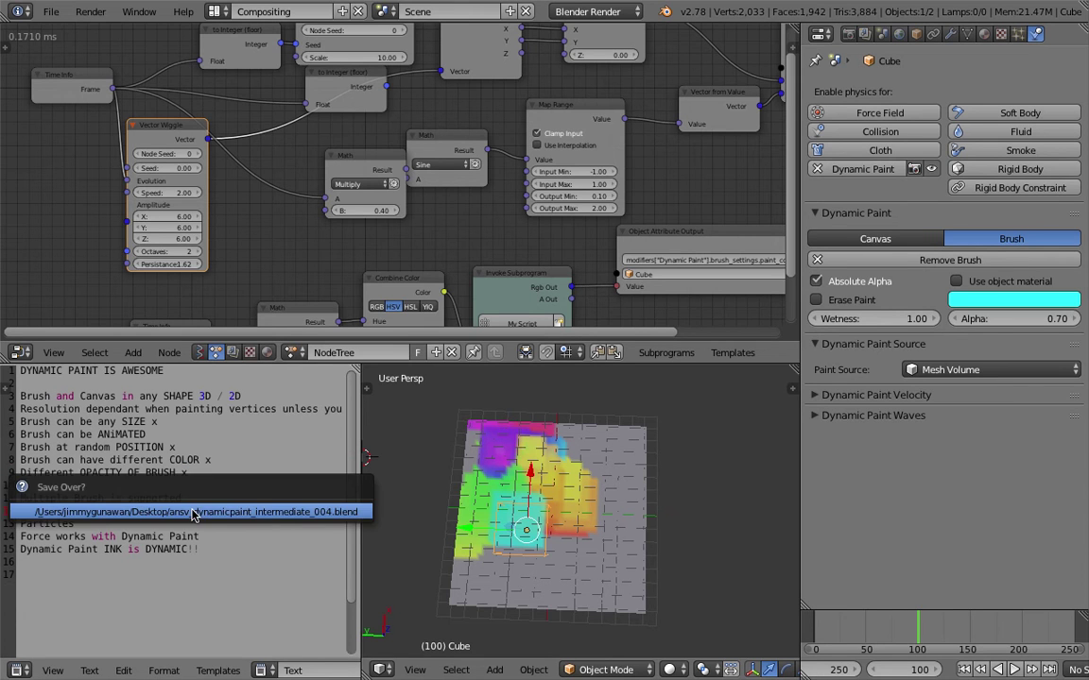
left_click(192, 515)
key("ctrl+s")
left_click(190, 512)
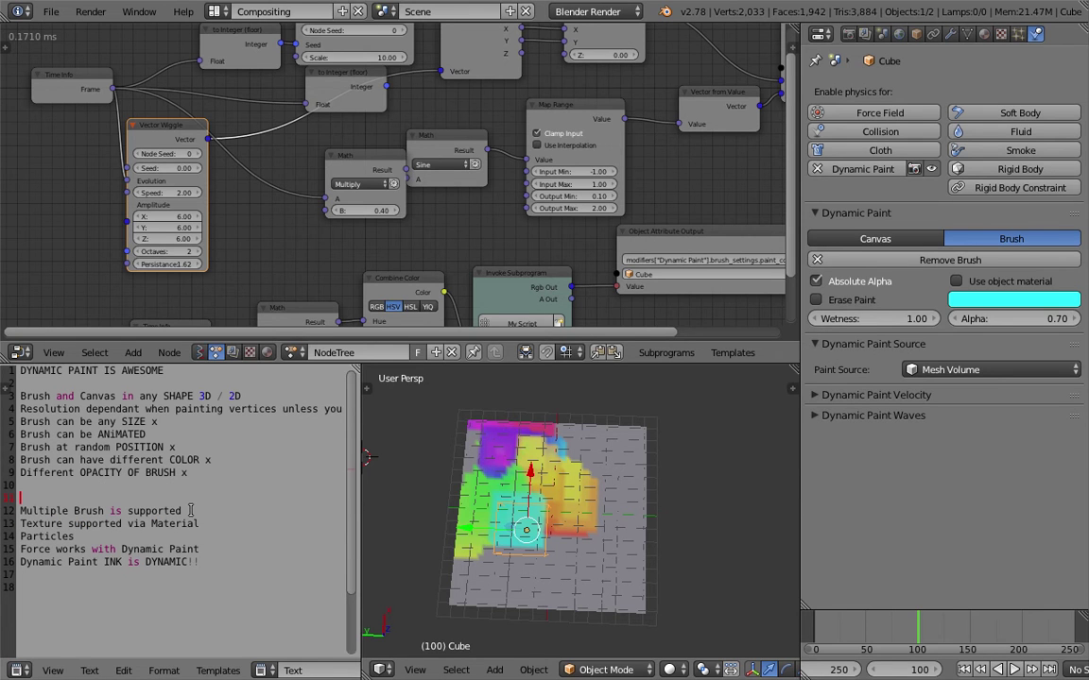
Examine the plane's Dynamic Paint canvas settings, save the file and reselect the cube brush.
right_click(605, 521)
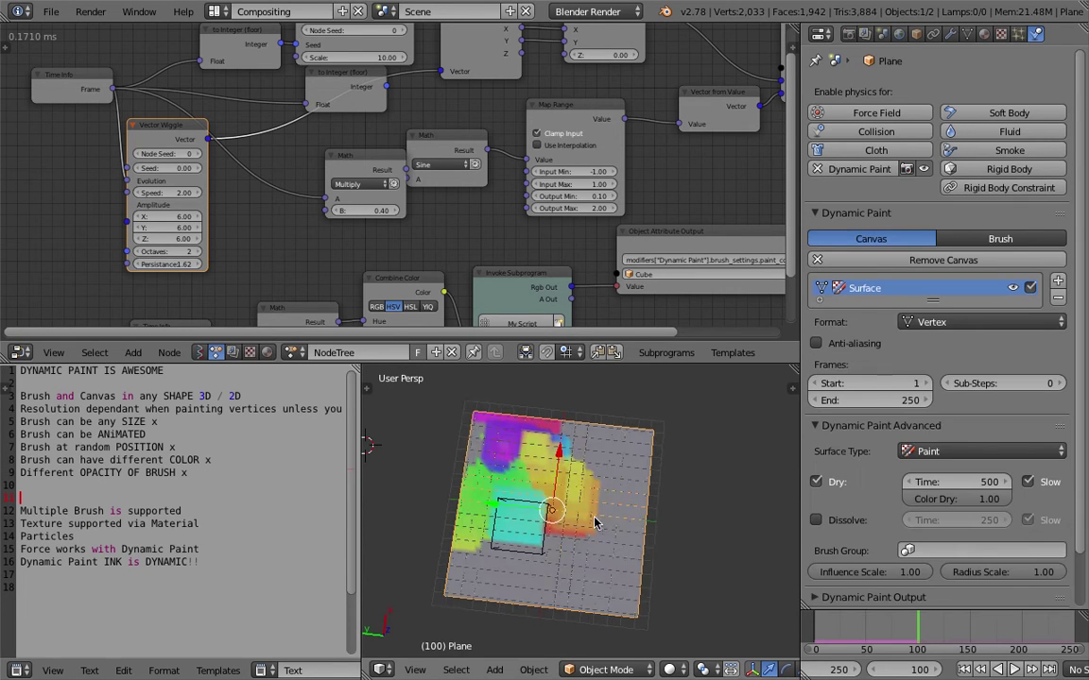
scroll(879, 435, "down", 3)
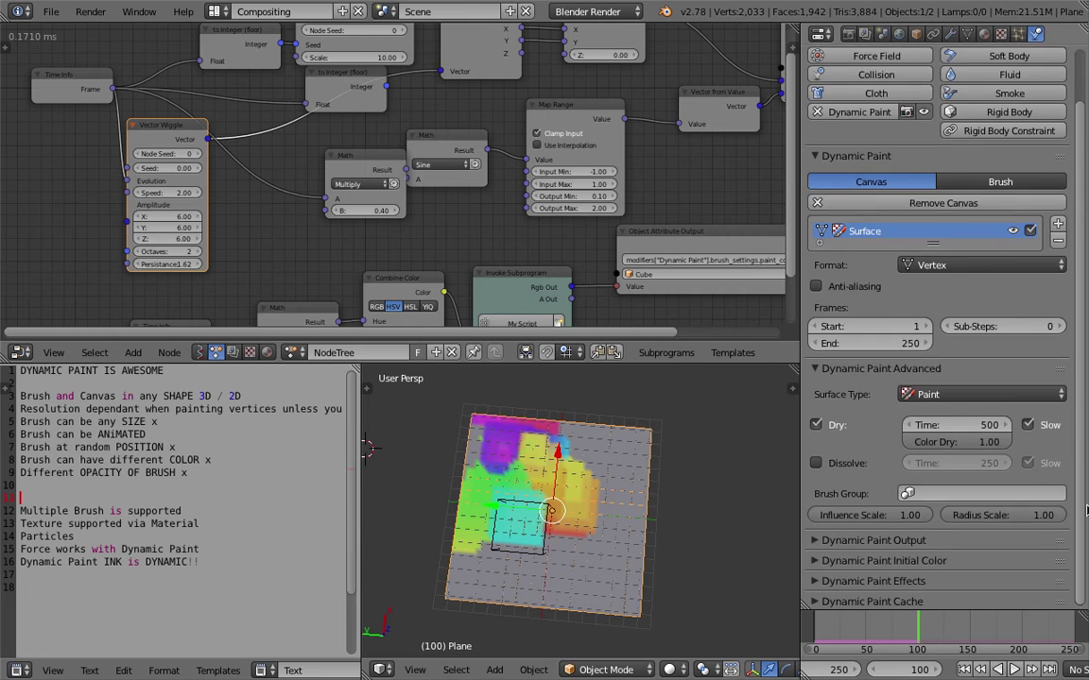
scroll(879, 435, "up", 3)
key("ctrl+s")
left_click(567, 473)
right_click(521, 507)
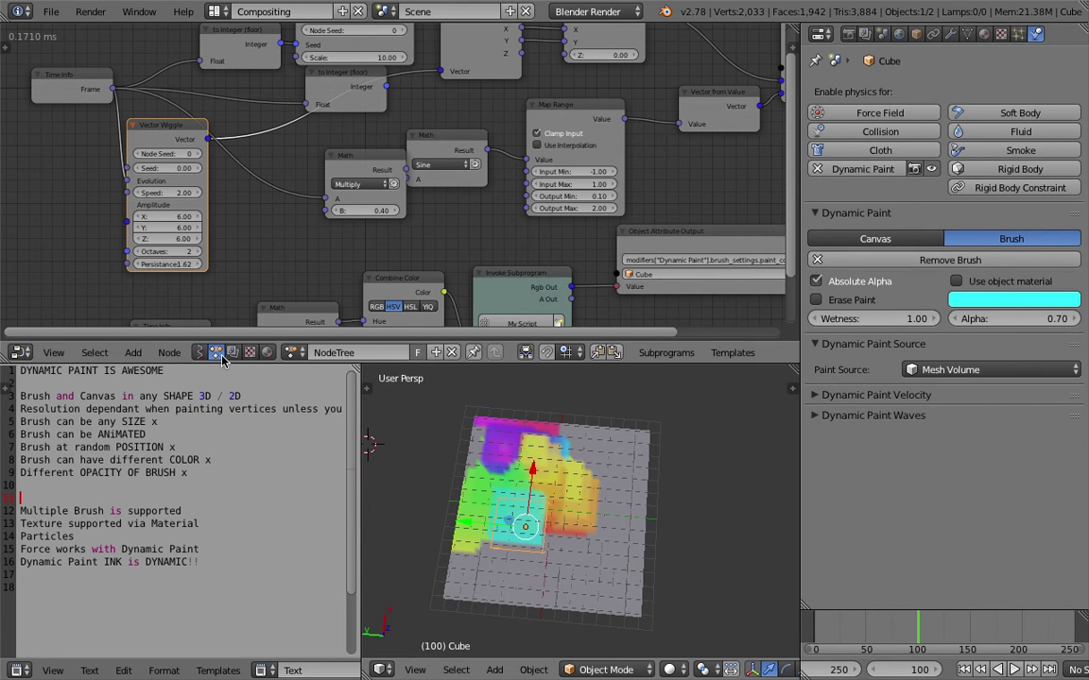
Save the scene as the next numbered version of the file.
left_click(51, 11)
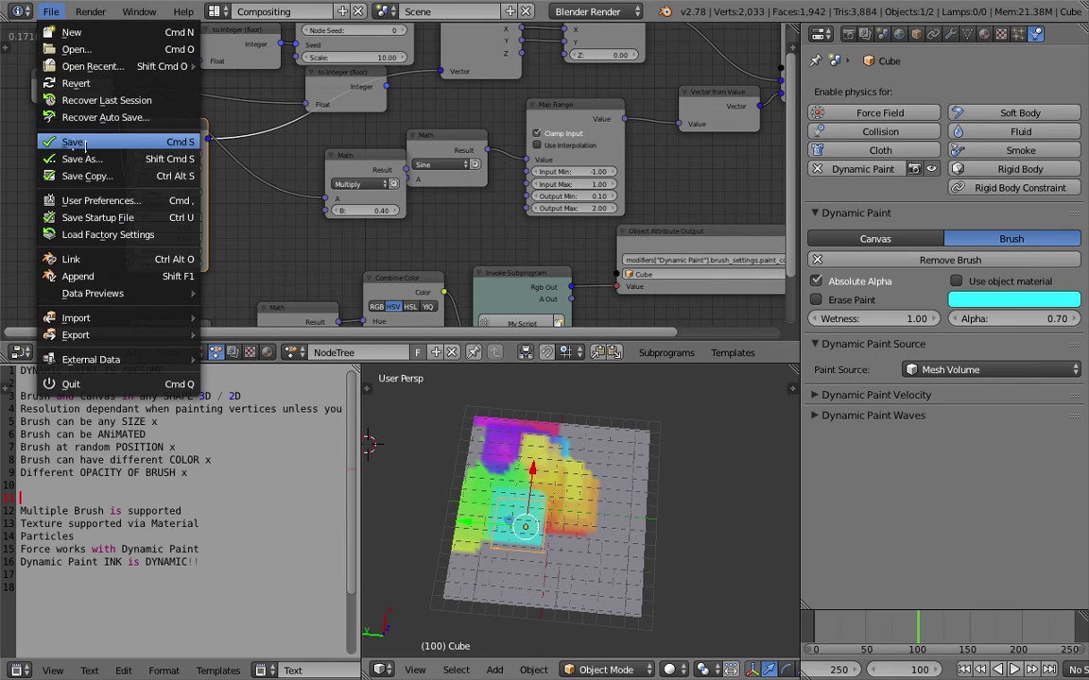
left_click(51, 12)
left_click(81, 158)
left_click(966, 79)
key("Return")
Create a new Sverchok node tree and add a Circle generator node to it.
left_click(199, 352)
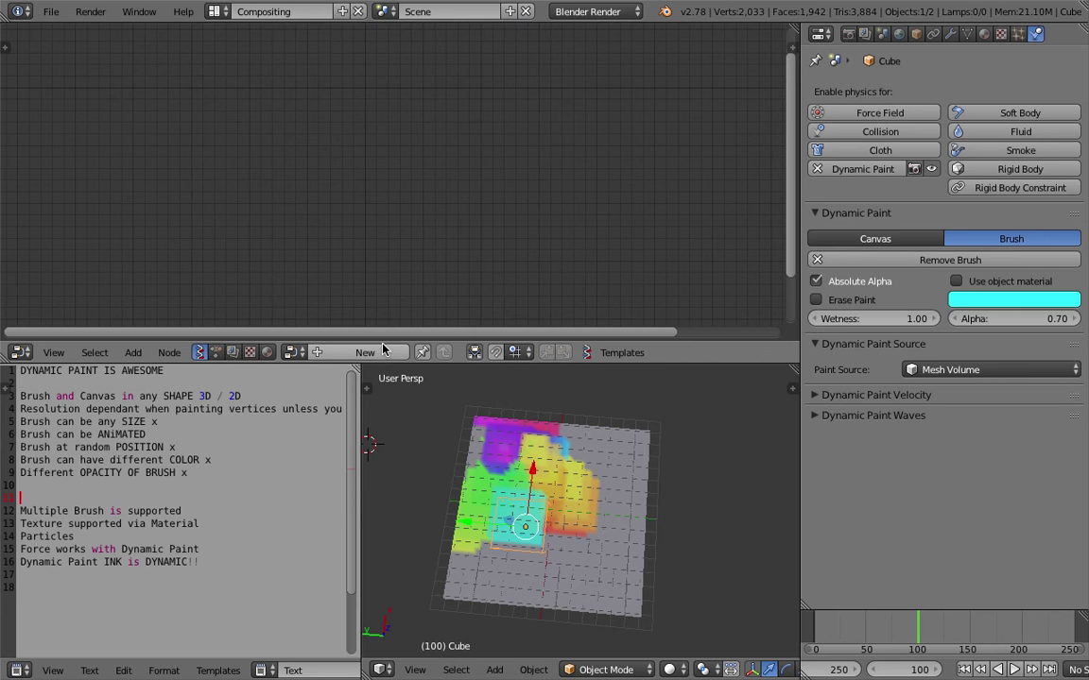
left_click(348, 352)
key("shift+a")
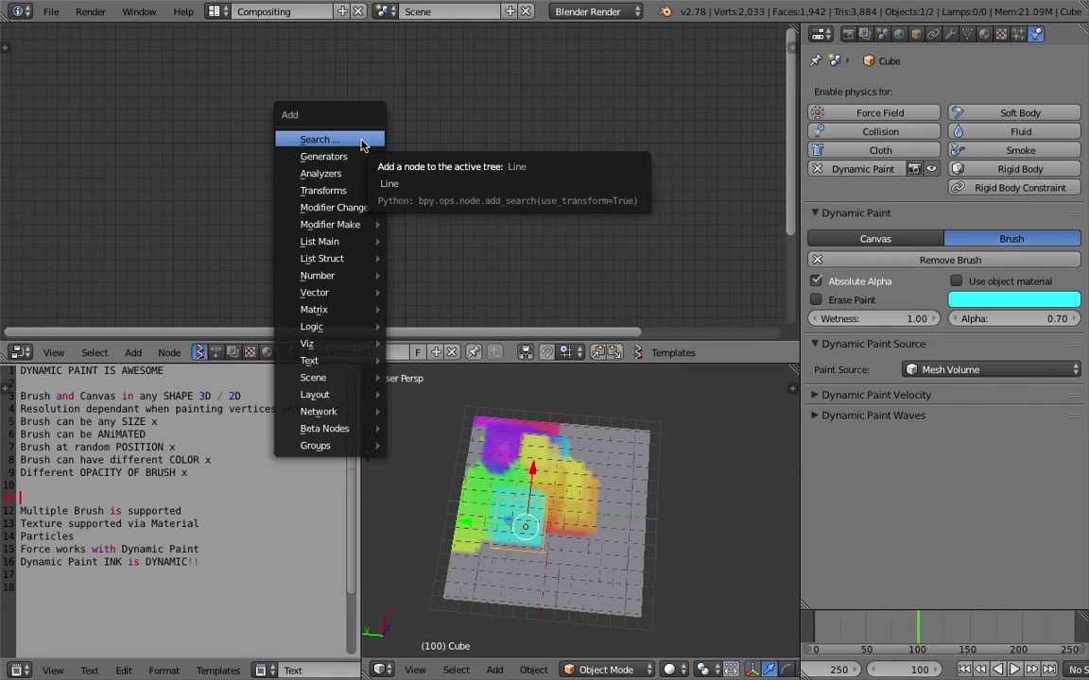
mouse_move(359, 156)
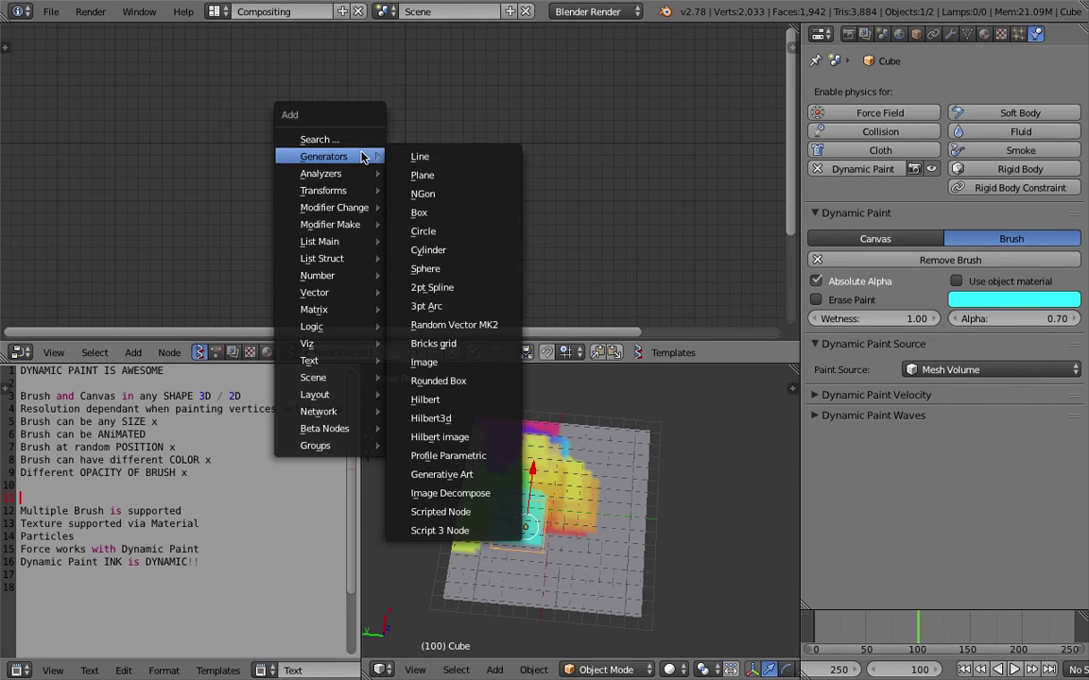
left_click(469, 230)
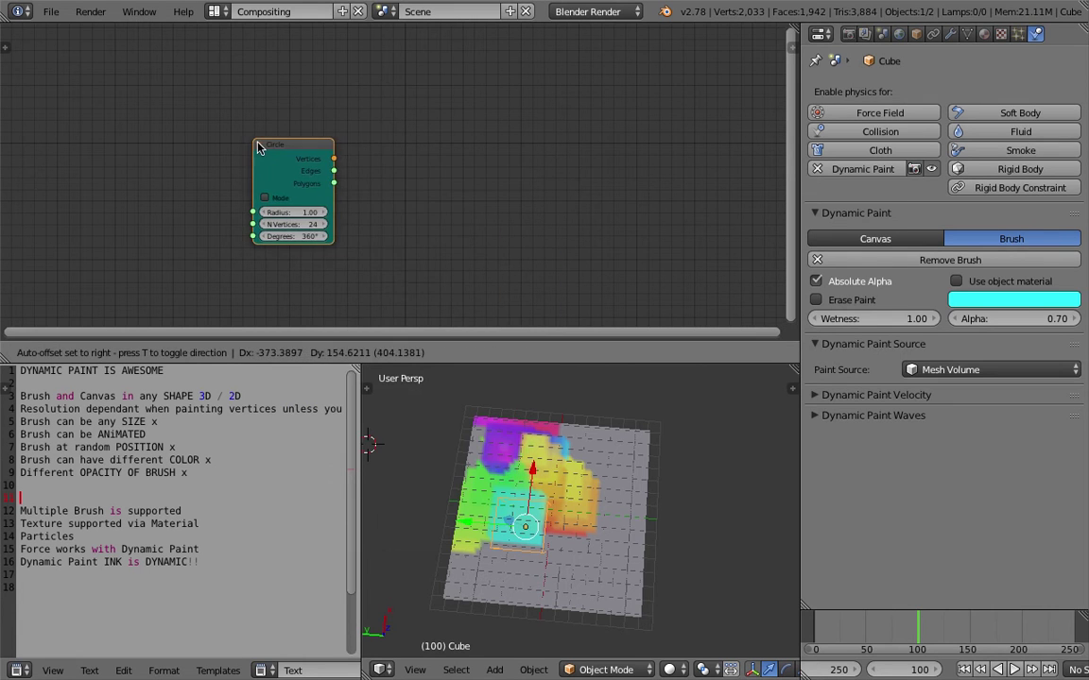
left_click(258, 146)
scroll(258, 147, "up", 2)
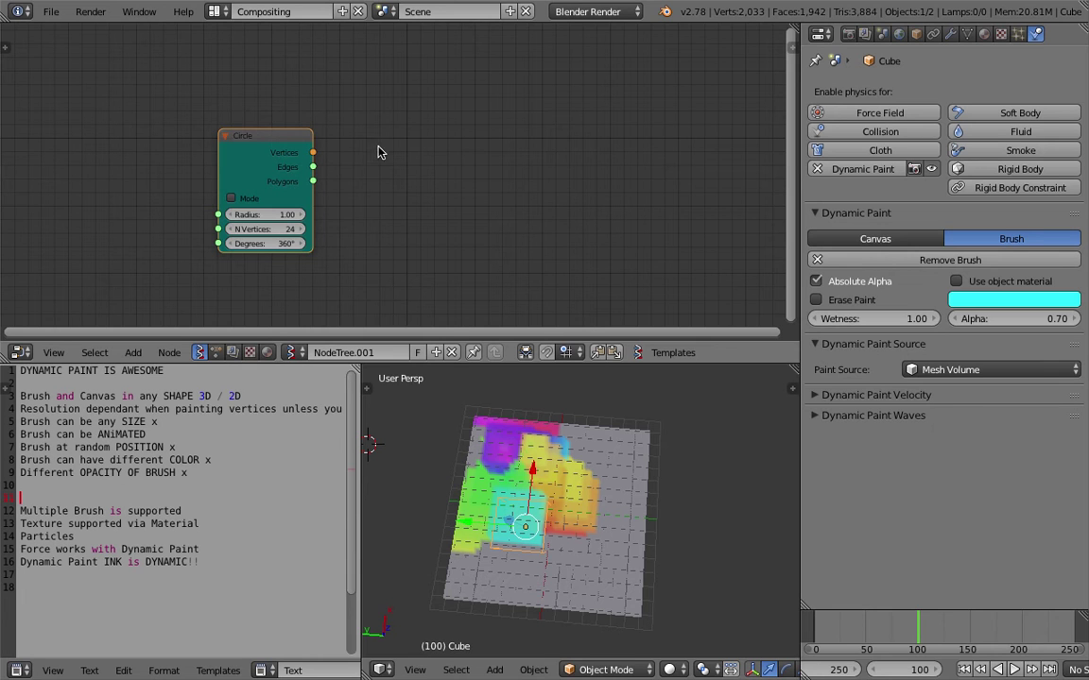
Find the Viewer Draw node by searching for "view" and place it beside the Circle node.
key("shift+a")
left_click(432, 115)
type("view")
key("Return")
left_click(431, 118)
Connect the Circle's Vertices and Polygons to the Viewer Draw's vertices and edg_pol inputs, and reposition the viewer node.
left_click_drag(319, 149, 446, 211)
left_click_drag(312, 182, 319, 186)
left_click_drag(449, 227, 448, 227)
scroll(557, 457, "up", 3)
middle_click_drag(557, 458, 591, 454)
left_click_drag(519, 235, 564, 195)
mouse_move(579, 473)
middle_mouse_down()
mouse_move(613, 518)
mouse_move(580, 458)
mouse_move(589, 469)
middle_mouse_up()
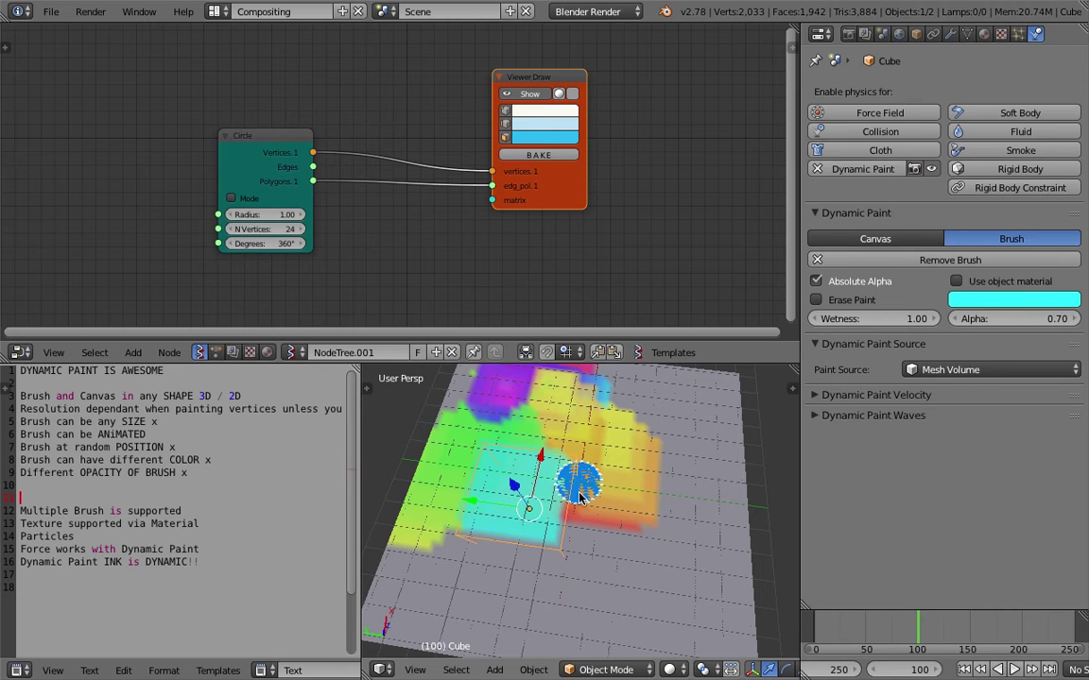
Move the Circle node aside and insert a Randomize input vertices node on its Vertices link to the Viewer Draw node.
left_click_drag(258, 137, 240, 151)
left_click_drag(289, 233, 261, 216)
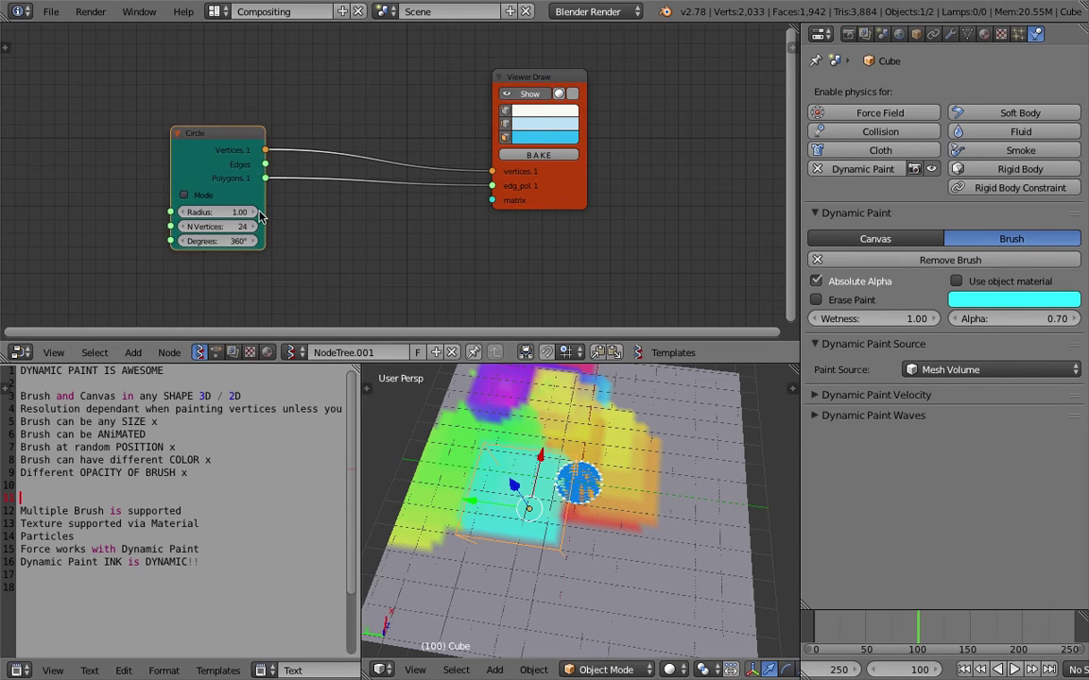
key("space")
type("random")
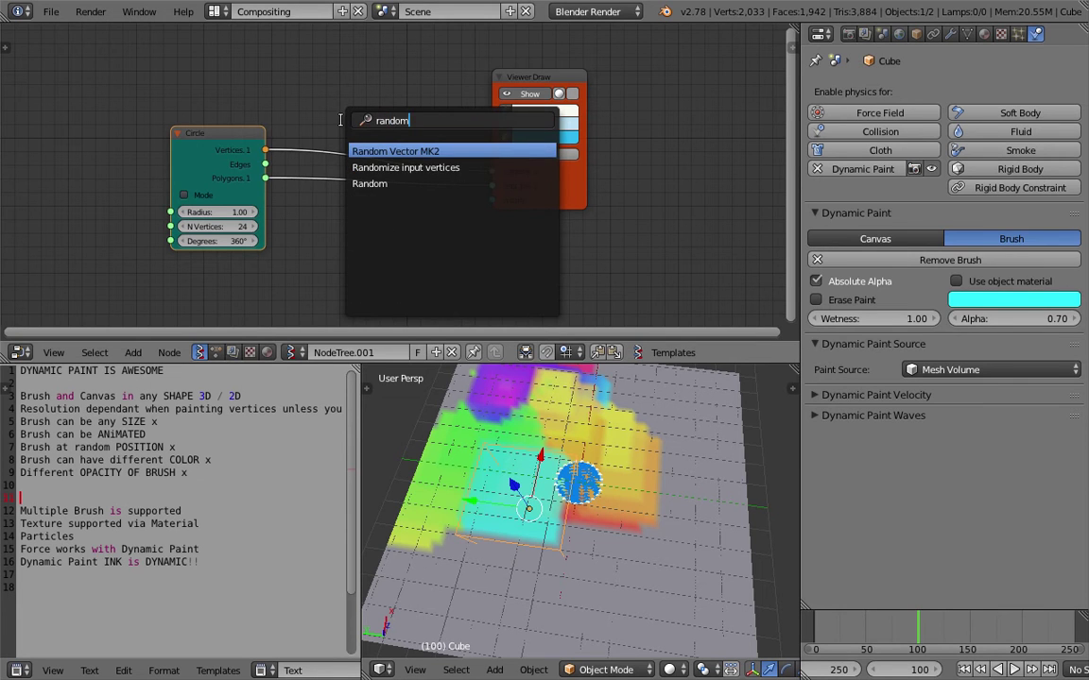
key("Down")
key("Return")
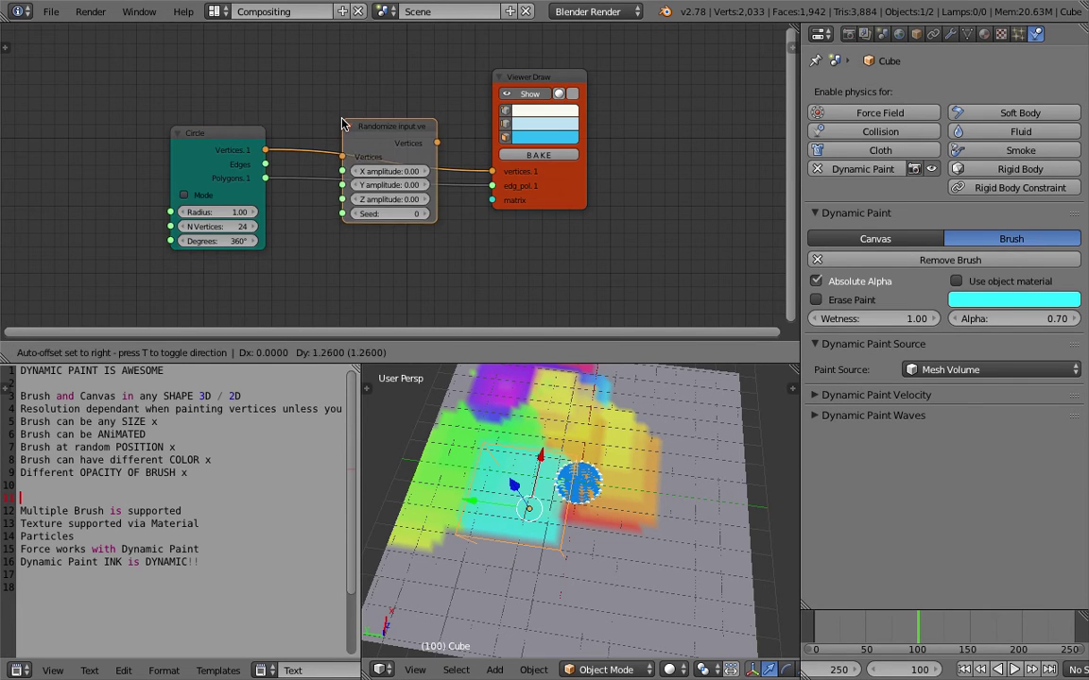
left_click(355, 81)
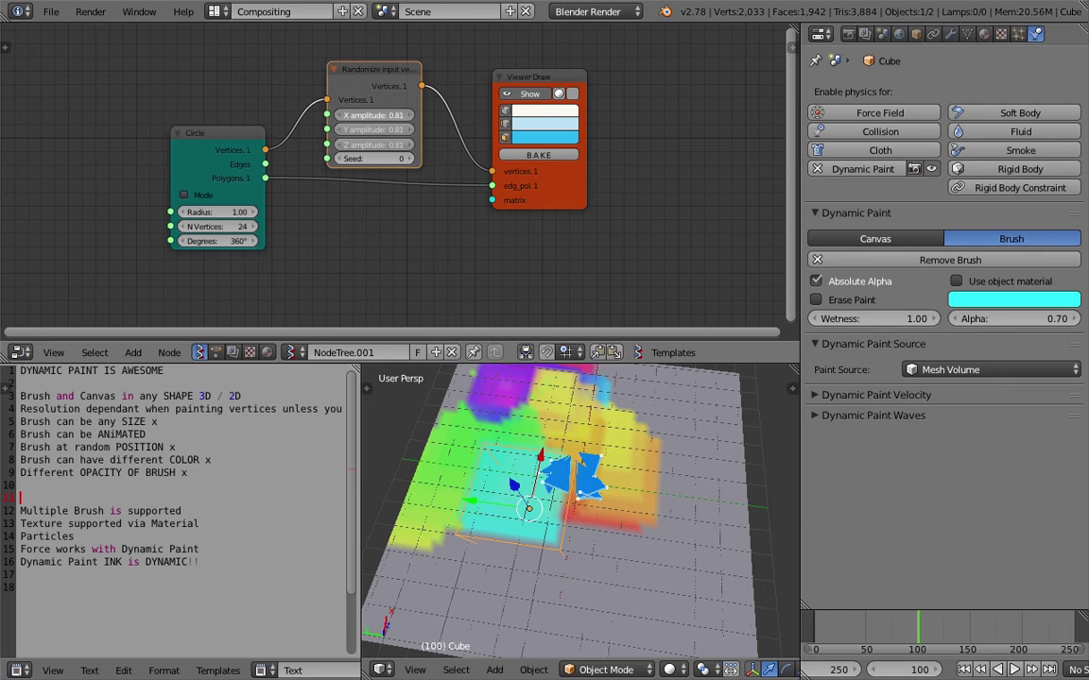
Set the Randomize node's X and Y amplitudes to 0.60, Z amplitude to 0.75 and seed to 120, saving the file along the way.
left_click_drag(370, 116, 373, 115)
key("ctrl+s")
left_click(370, 118)
left_click_drag(381, 158, 425, 159)
key("Return")
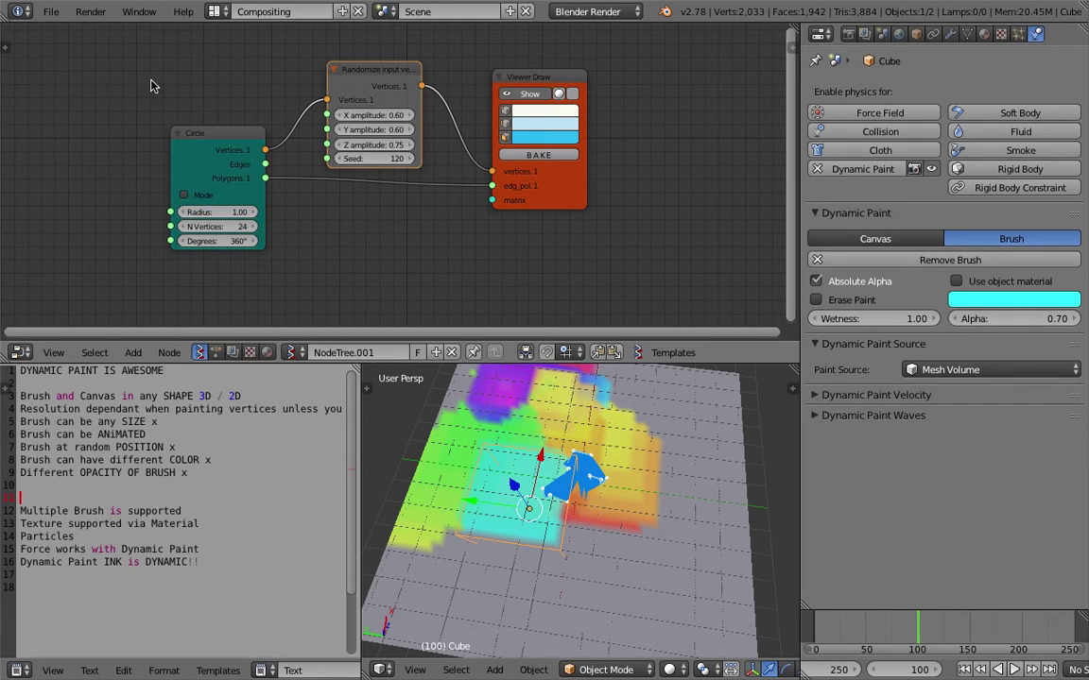
Add a Frame info node and connect its Current Frame output to the Randomize node's Seed input.
key("space")
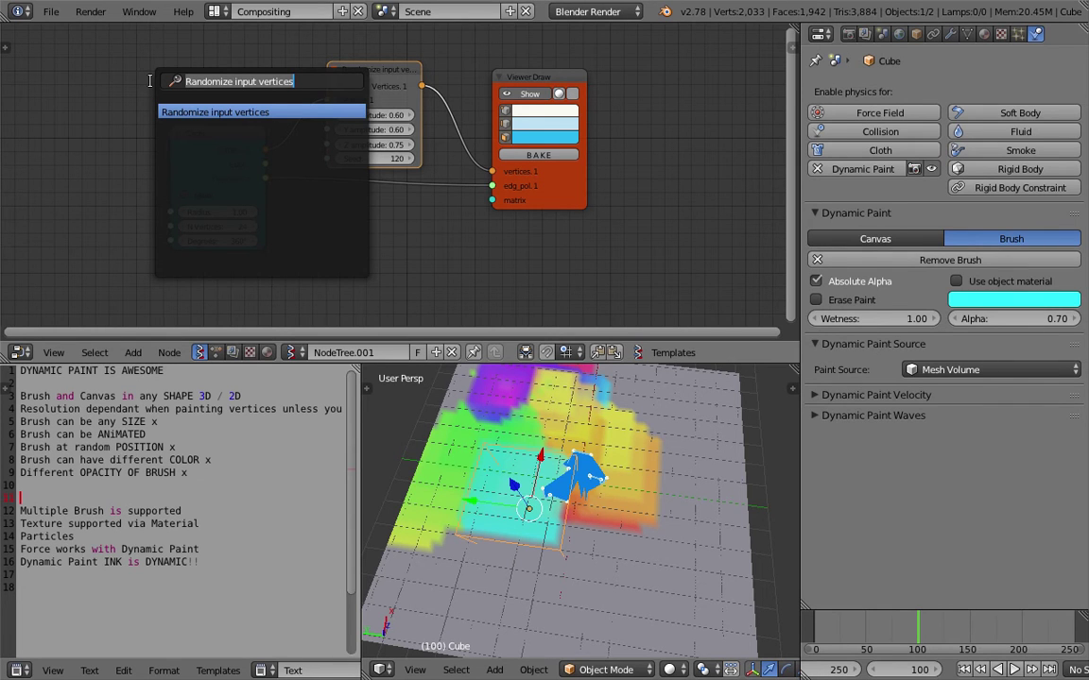
type("frame")
key("Return")
left_click(150, 59)
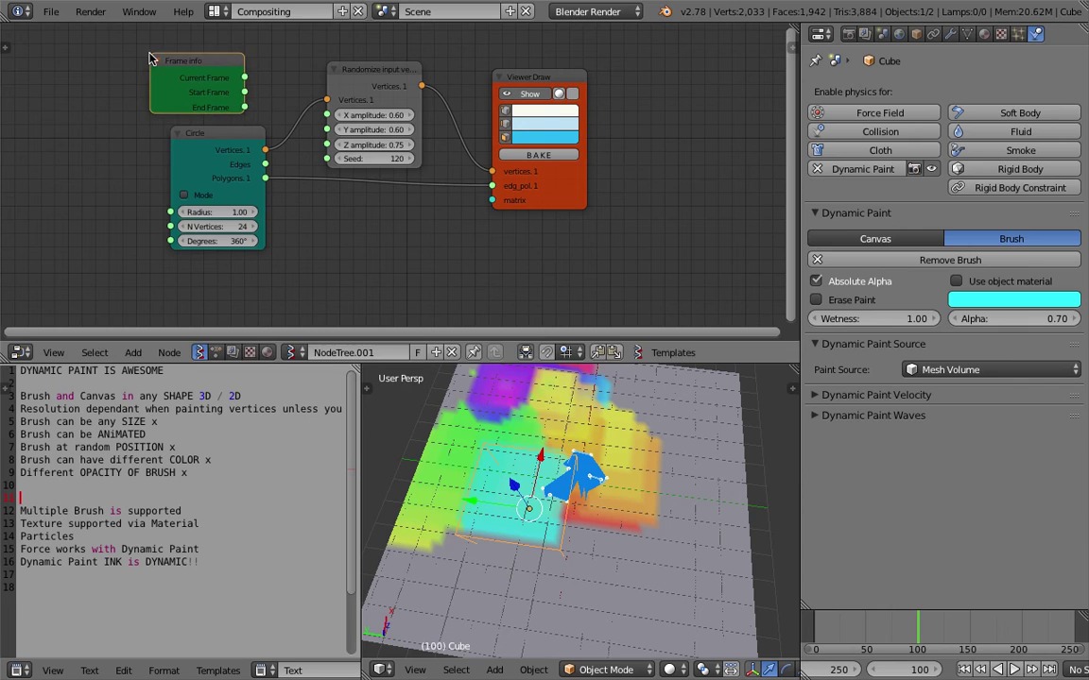
left_click_drag(244, 77, 331, 159)
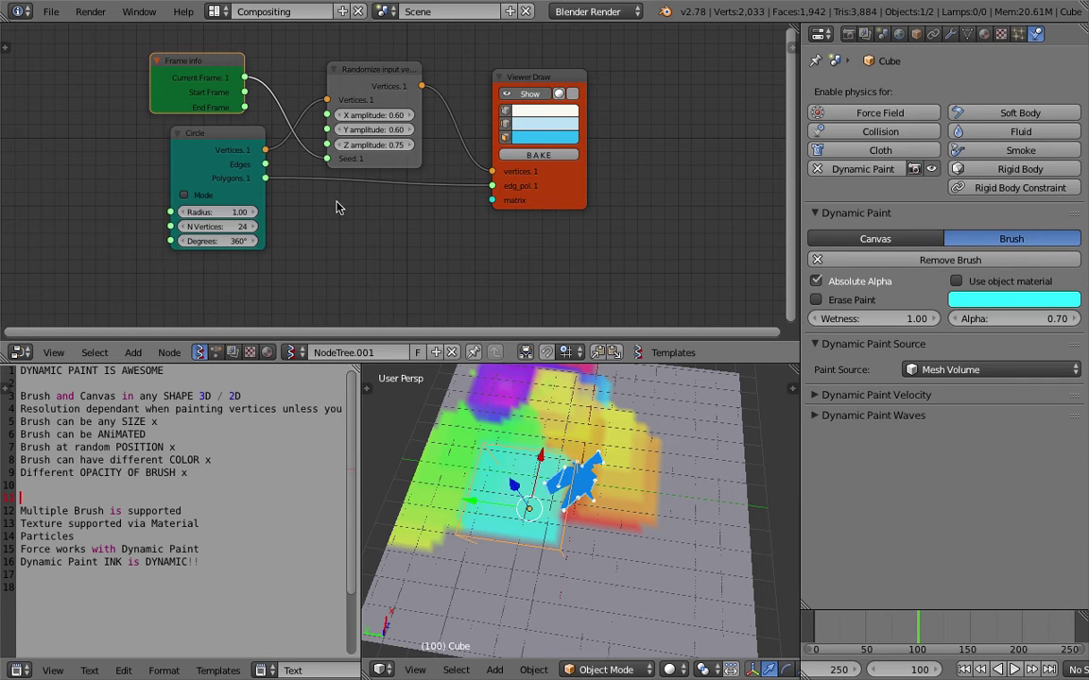
Try a larger radius on the Circle node and set it back to 1.
left_click_drag(253, 215, 301, 215)
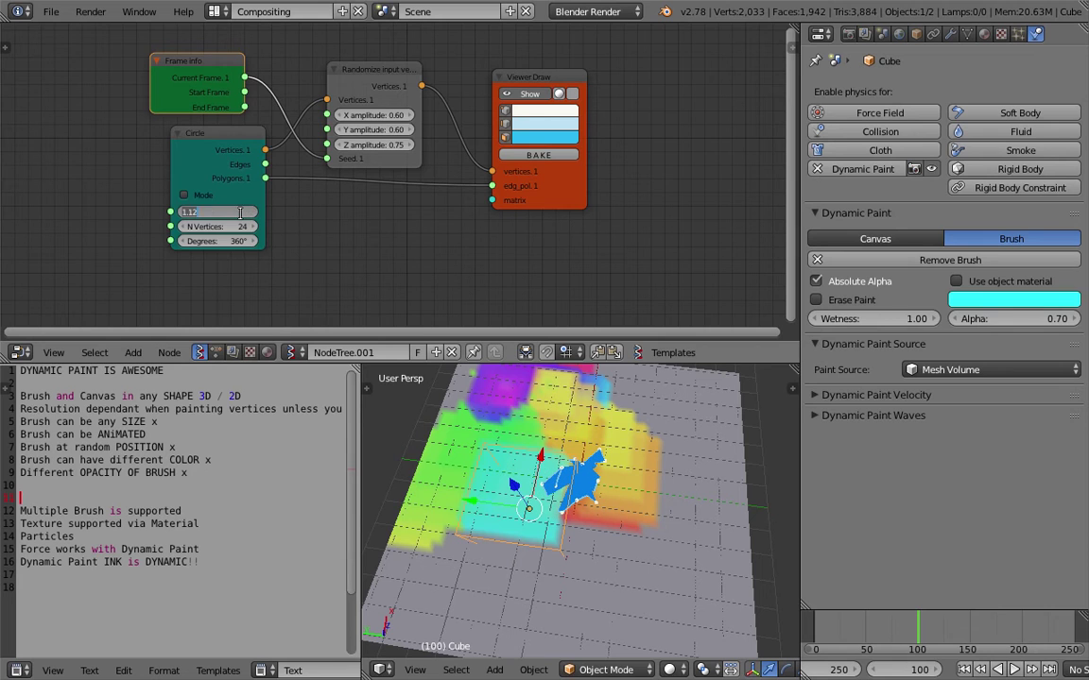
type("1")
key("Return")
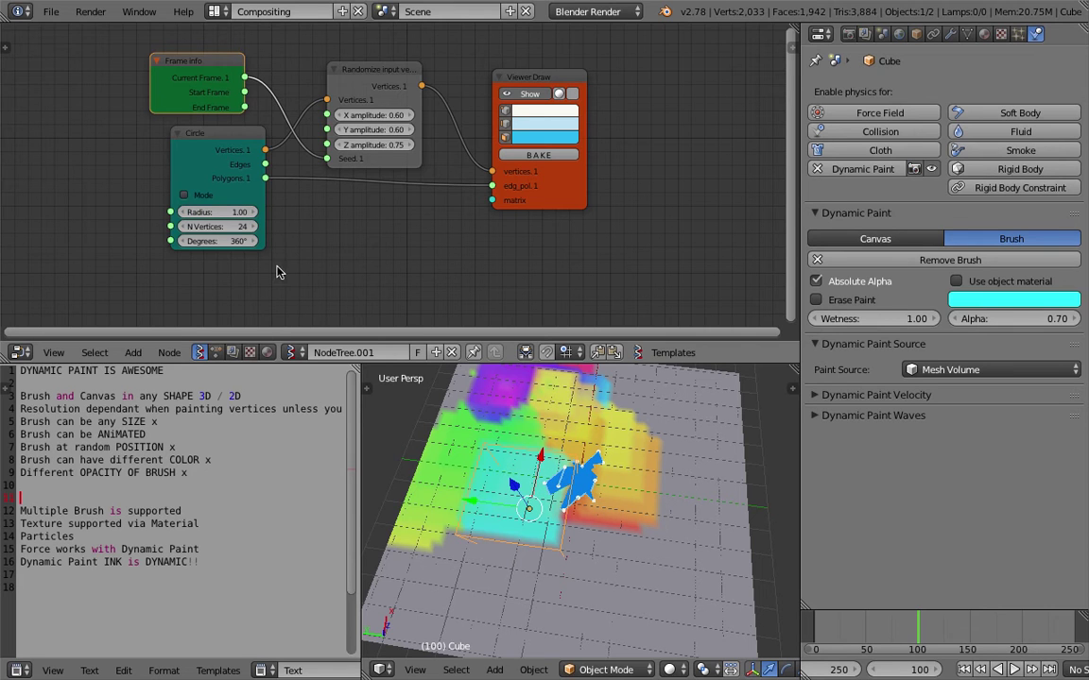
Move the Viewer Draw node aside and add a Viewer BMeshMK2 node beneath it.
left_click_drag(563, 180, 606, 172)
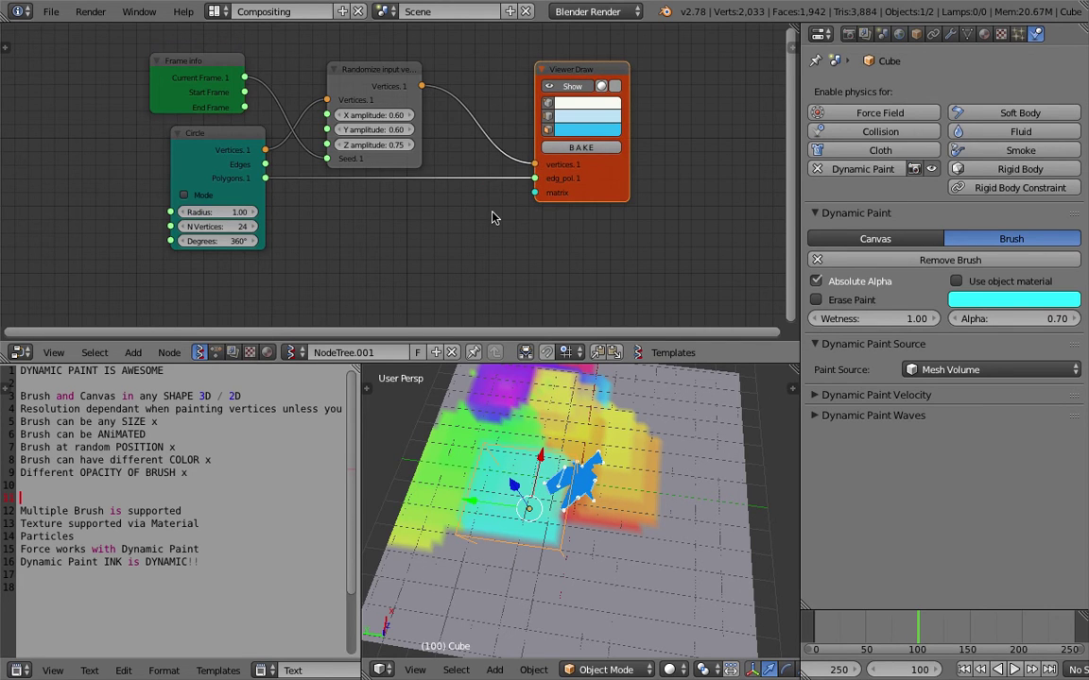
key("shift+a")
left_click(491, 213)
type("mk2")
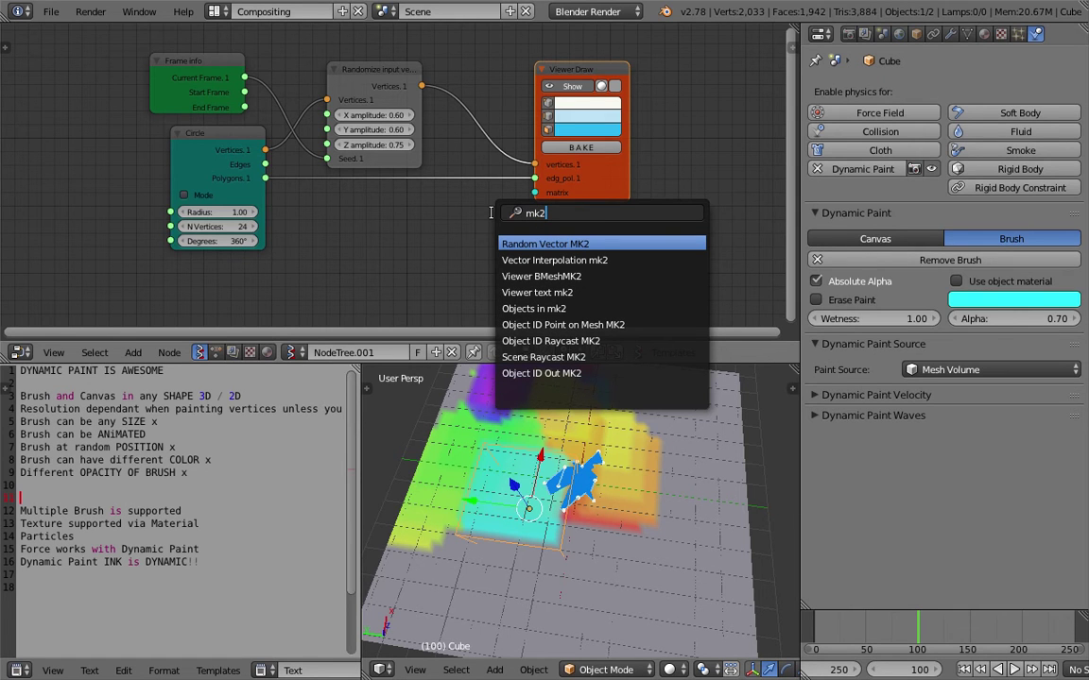
key("Down")
key("Down")
key("Return")
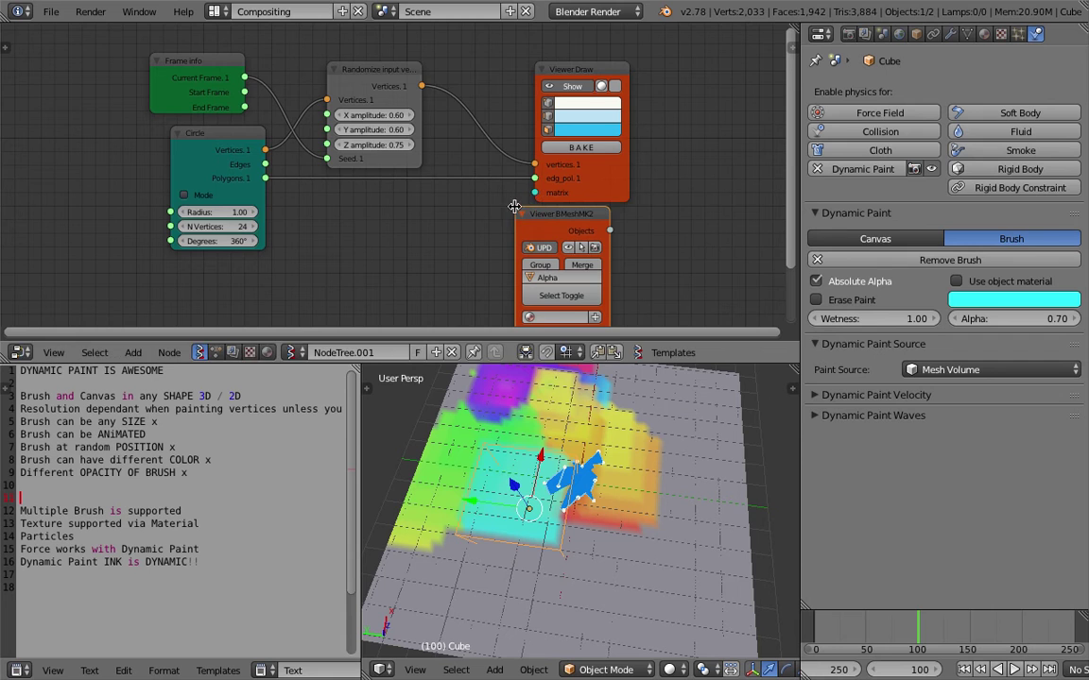
left_click_drag(611, 152, 616, 129)
left_click_drag(583, 219, 616, 191)
middle_click_drag(541, 171, 522, 135)
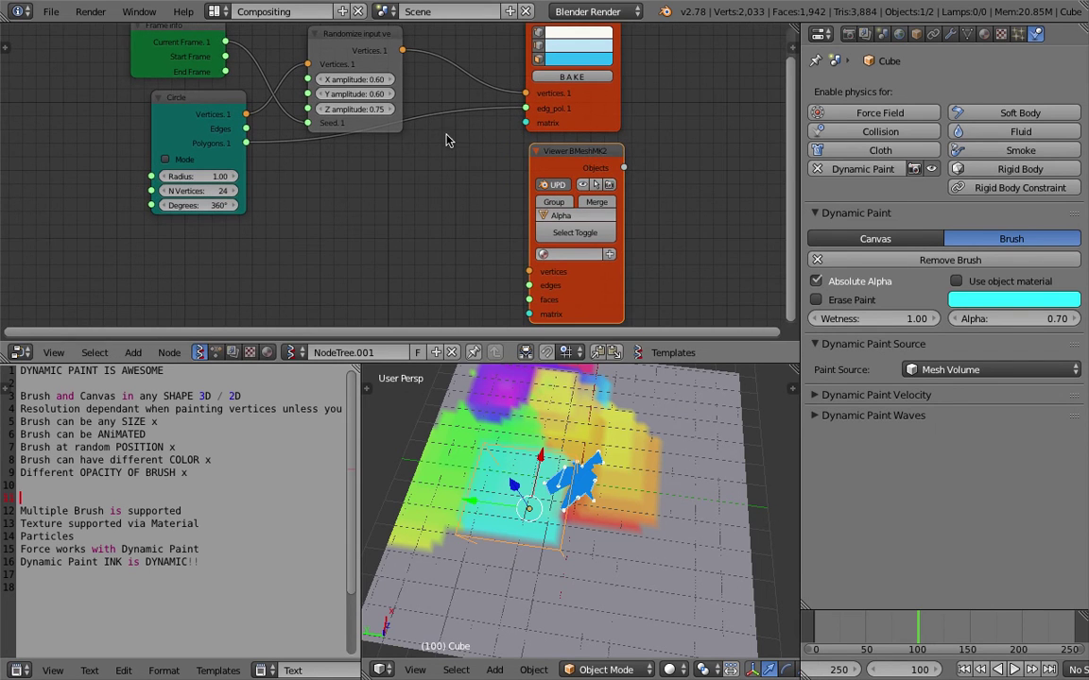
Connect the Randomize node's Vertices and the Circle node's Polygons to the Viewer BMeshMK2 node's vertices and faces inputs.
left_click_drag(401, 51, 500, 227)
left_click_drag(531, 273, 529, 272)
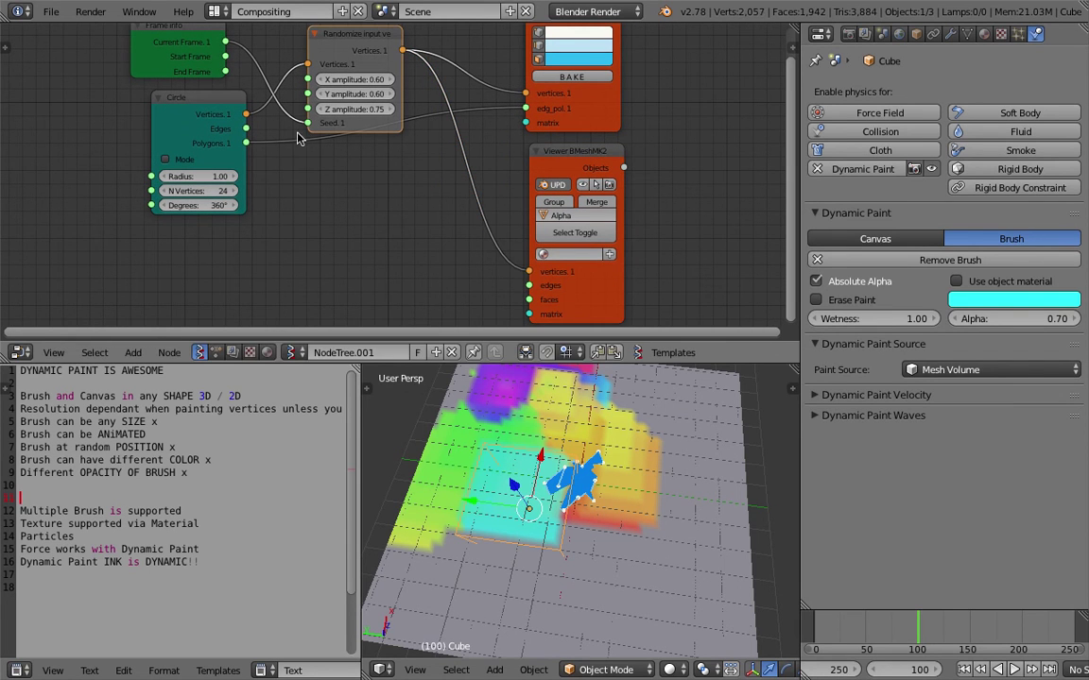
left_click_drag(246, 143, 528, 301)
middle_click_drag(437, 243, 443, 235)
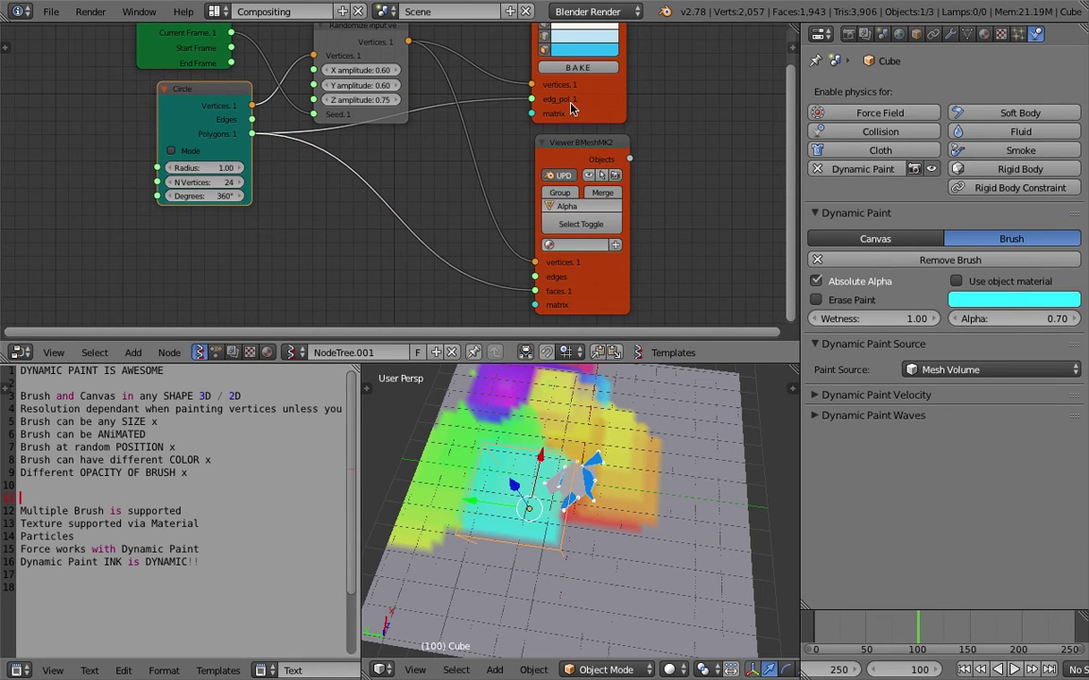
Turn off the Viewer Draw display and add a Dynamic Paint brush to the generated Alpha_0 mesh.
middle_click_drag(554, 104, 543, 141)
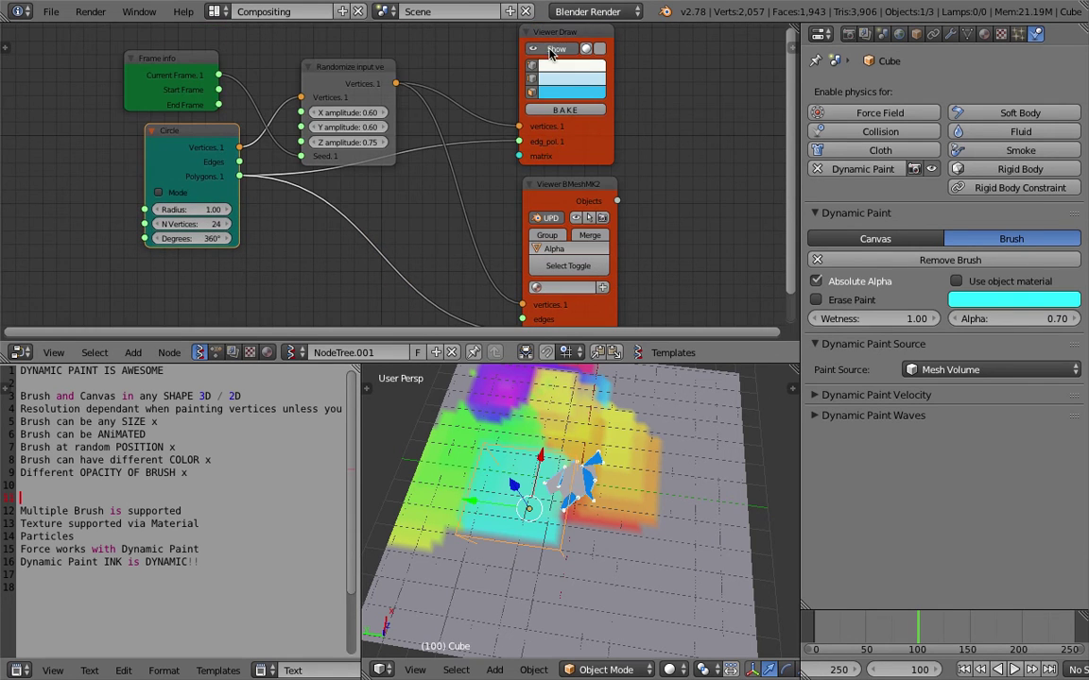
right_click(588, 475)
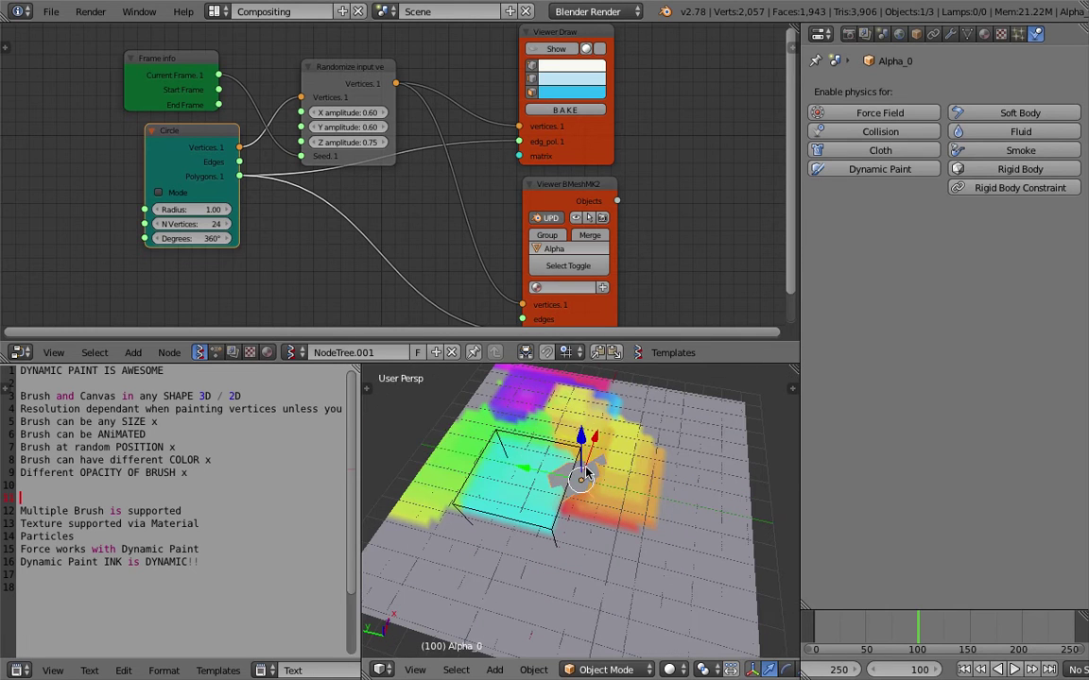
left_click(913, 169)
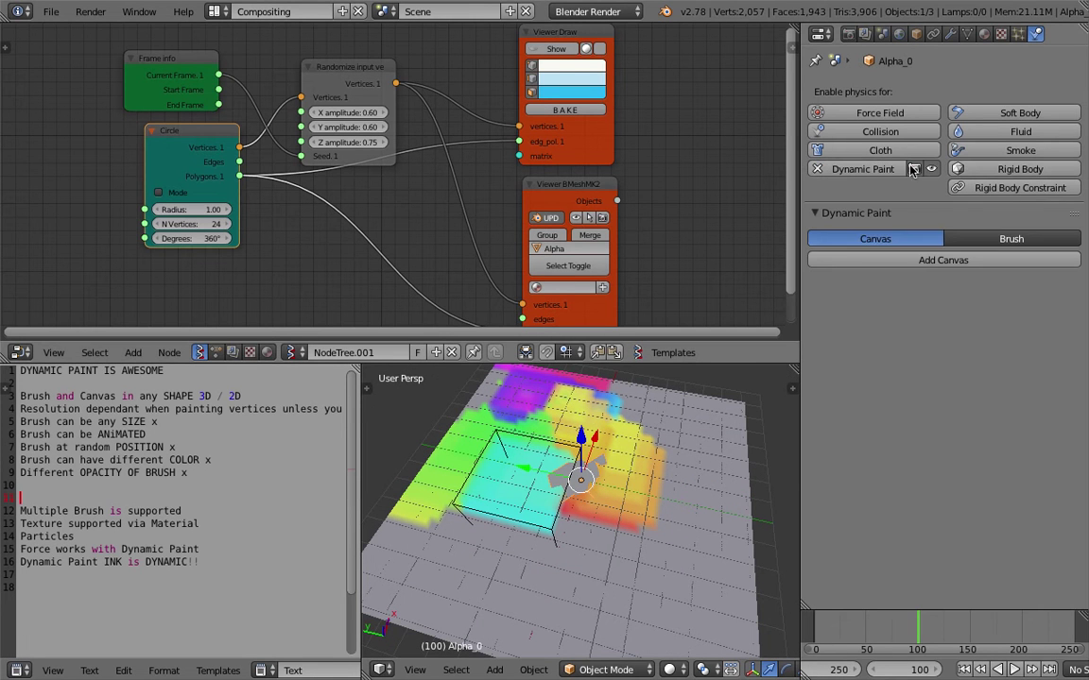
left_click(999, 238)
left_click(1000, 259)
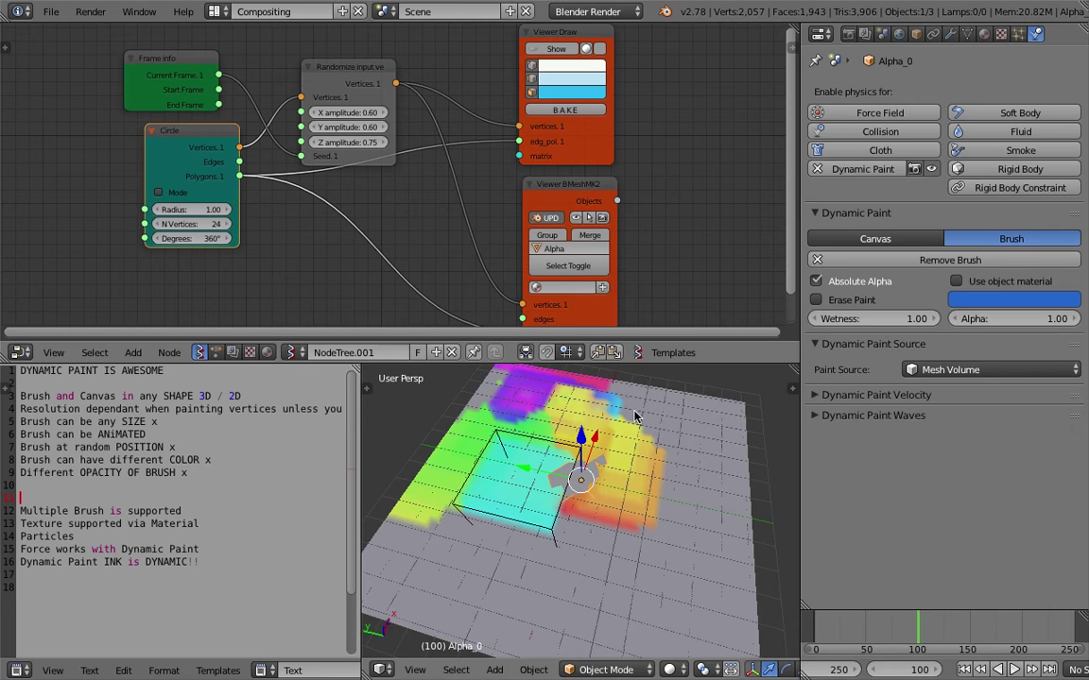
left_click(951, 34)
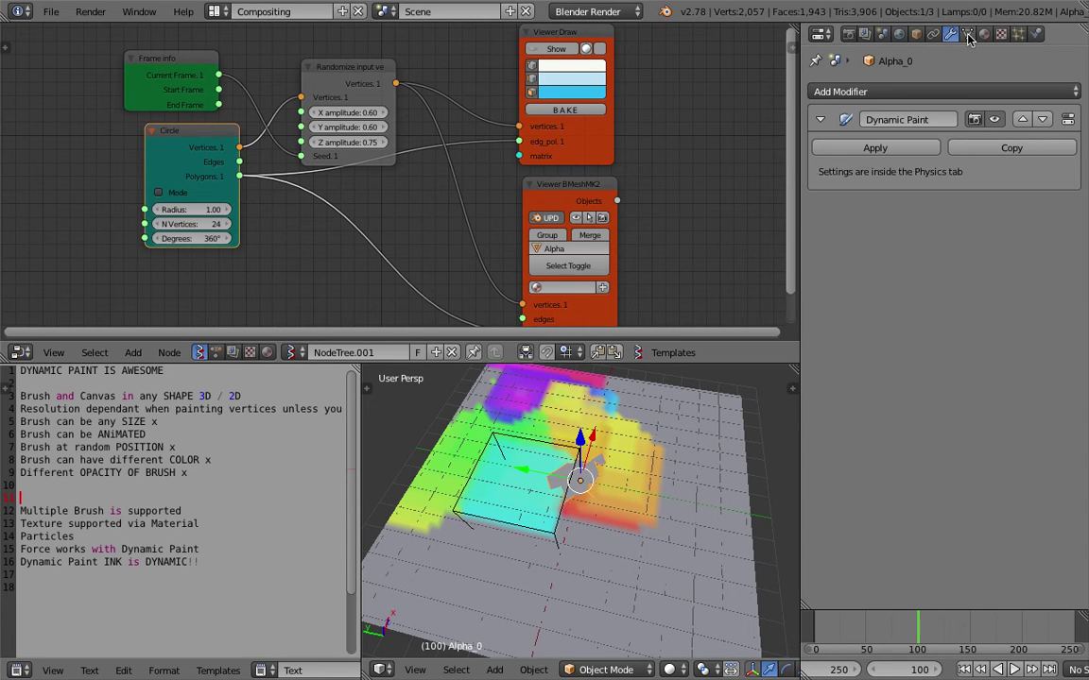
left_click(968, 35)
left_click(1035, 34)
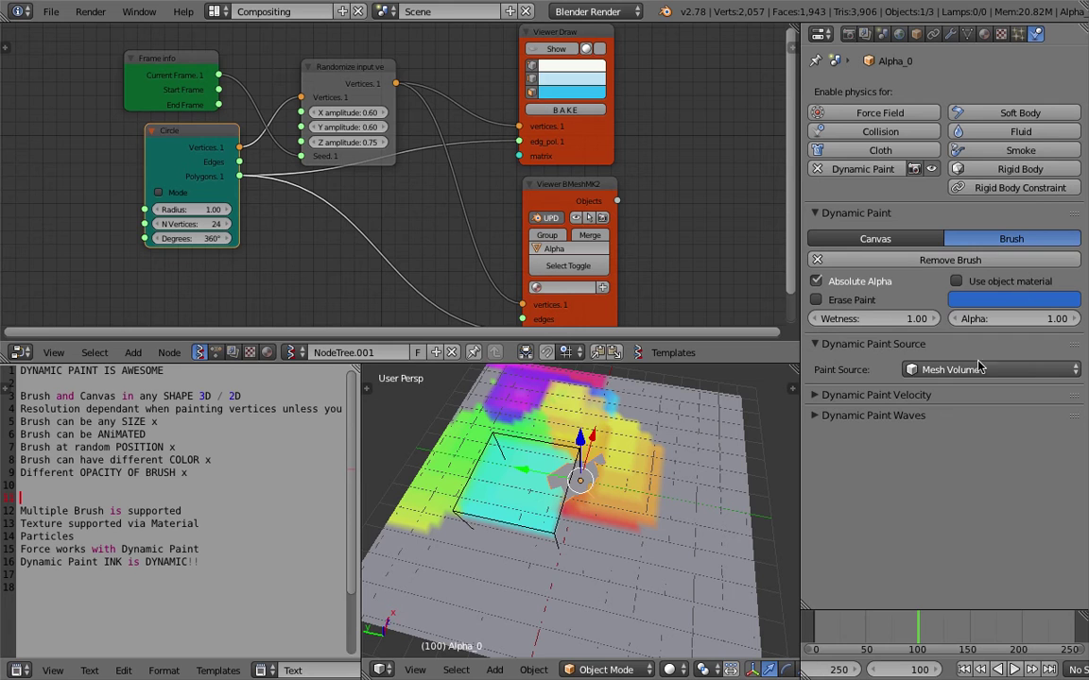
Play the animation from the first frame and stop at frame 21 to check how the generated mesh paints.
middle_click_drag(605, 473, 639, 469)
left_click(965, 670)
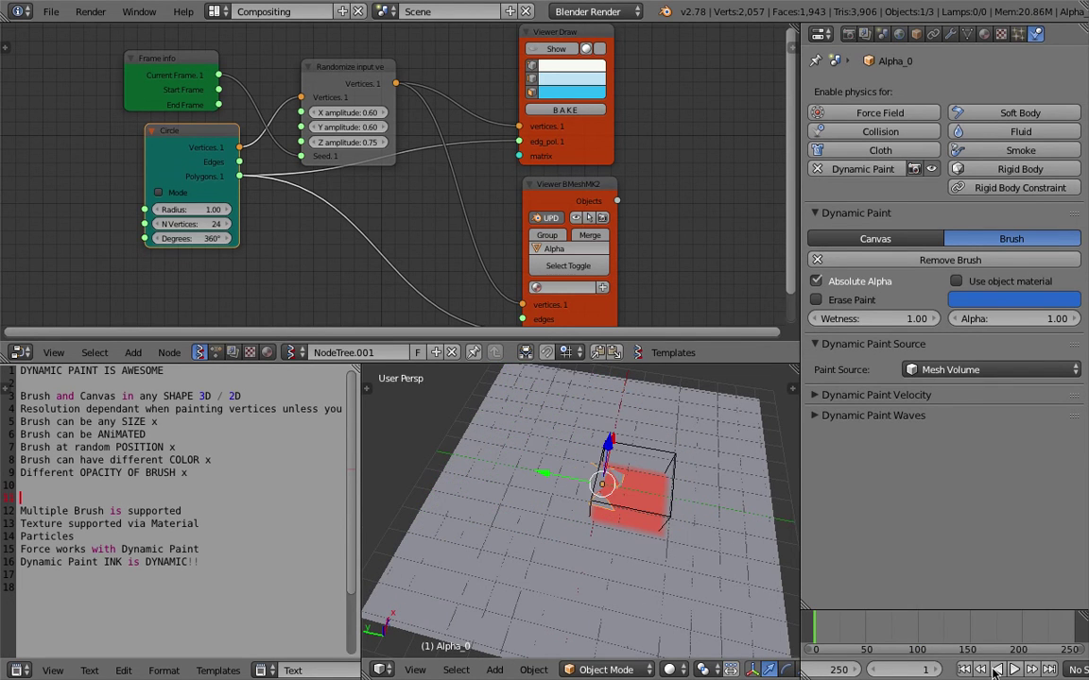
left_click(1019, 670)
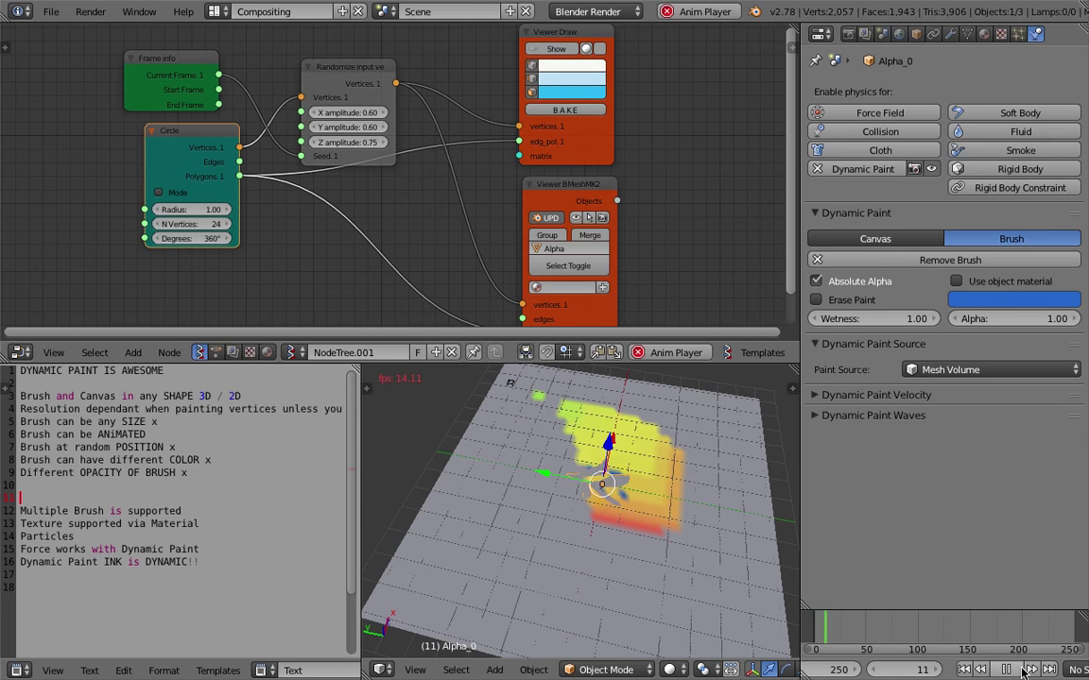
left_click(1021, 671)
Inspect the painted strokes around the generated mesh up close and save the file.
middle_click_drag(677, 523, 678, 565)
scroll(674, 550, "up", 4)
right_click(639, 499)
scroll(636, 500, "down", 3)
right_click(635, 501)
key("ctrl+s")
mouse_move(636, 501)
middle_mouse_down()
mouse_move(603, 441)
mouse_move(610, 414)
mouse_move(624, 463)
middle_mouse_up()
left_click(603, 440)
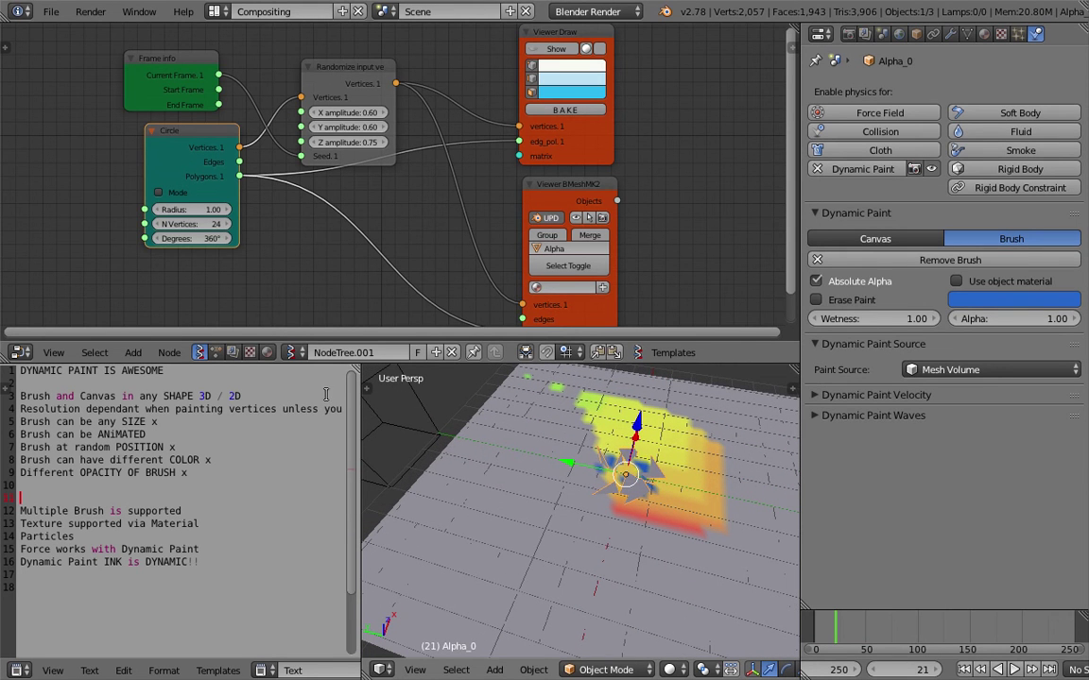
Switch the node editor to the Animation Nodes tree and set the Object Transforms Output node's object to Alpha_0.
left_click(222, 356)
middle_click_drag(202, 215, 430, 225)
middle_click_drag(430, 225, 365, 59, "ctrl")
scroll(439, 182, "up", 3)
middle_click_drag(370, 127, 423, 128)
scroll(275, 185, "down", 3)
middle_click_drag(275, 186, 286, 141)
scroll(326, 163, "down", 3)
left_click(680, 108)
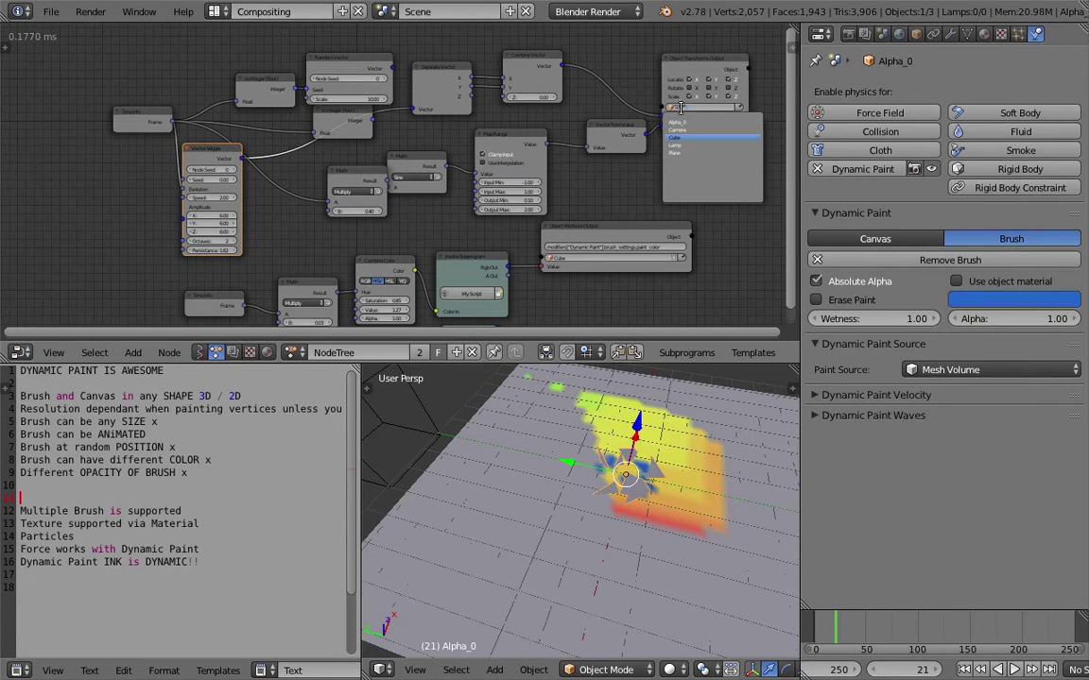
left_click(700, 122)
scroll(705, 141, "up", 4)
middle_click_drag(704, 140, 684, 222)
scroll(560, 472, "down", 3)
Save the file, overwriting the existing version.
middle_click_drag(559, 473, 622, 486)
key("ctrl+s")
left_click(623, 487)
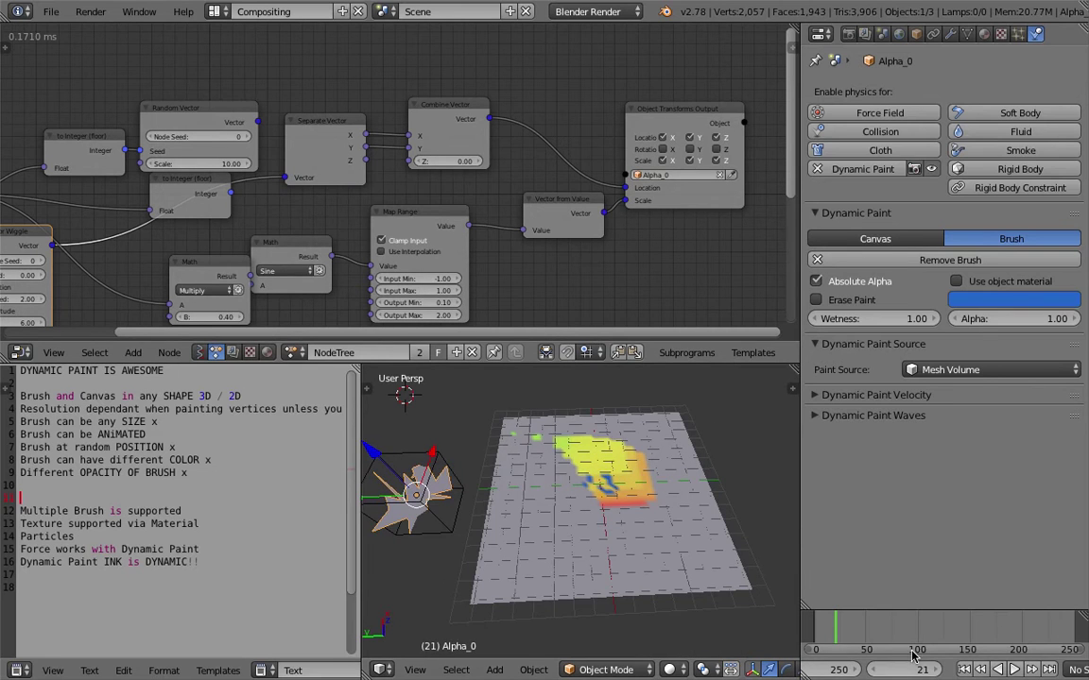
Play the animation from the first frame and watch Alpha_0 paint while it moves across the plane.
left_click(969, 671)
left_click(1014, 670)
middle_click_drag(597, 520, 585, 534)
key("z")
key("z")
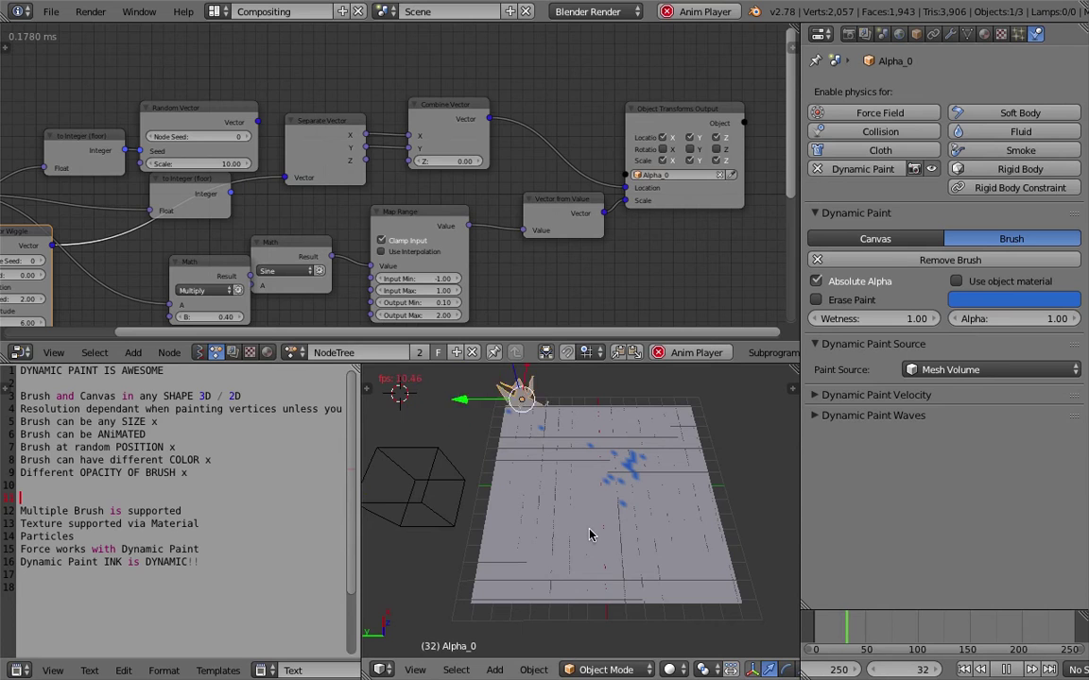
Set the Vector Wiggle node's X, Y and Z amplitudes to 4.00 and stop the playback at frame 130.
mouse_move(244, 276)
middle_mouse_down()
mouse_move(293, 153)
mouse_move(349, 122)
middle_mouse_up()
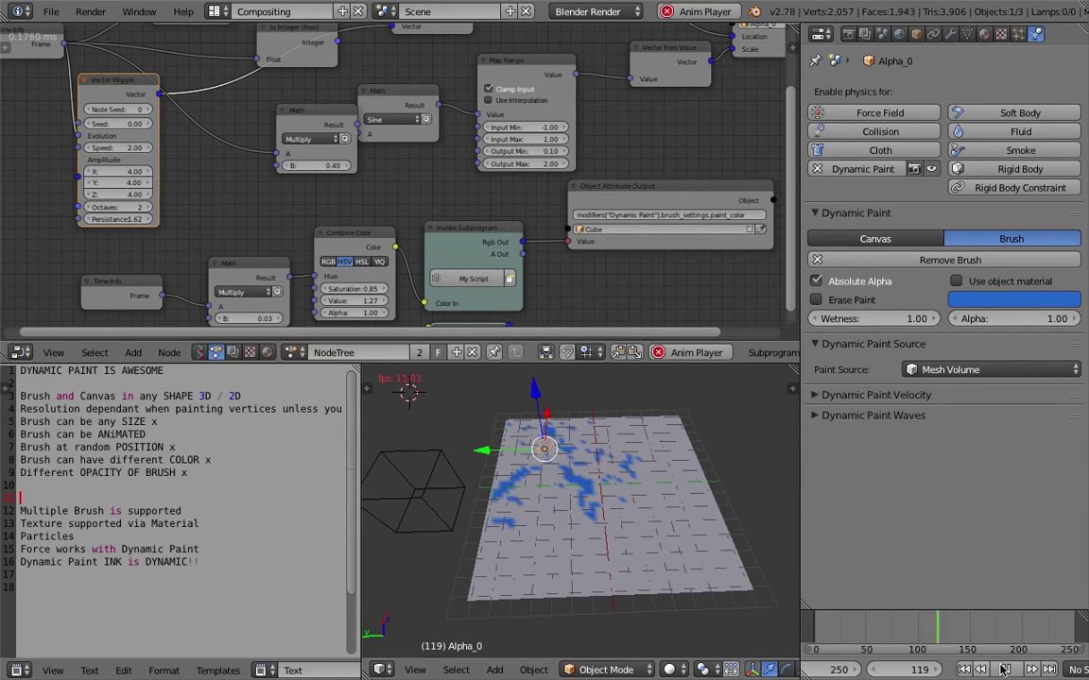
left_click(1005, 669)
middle_click_drag(612, 535, 584, 492)
scroll(583, 493, "up", 1)
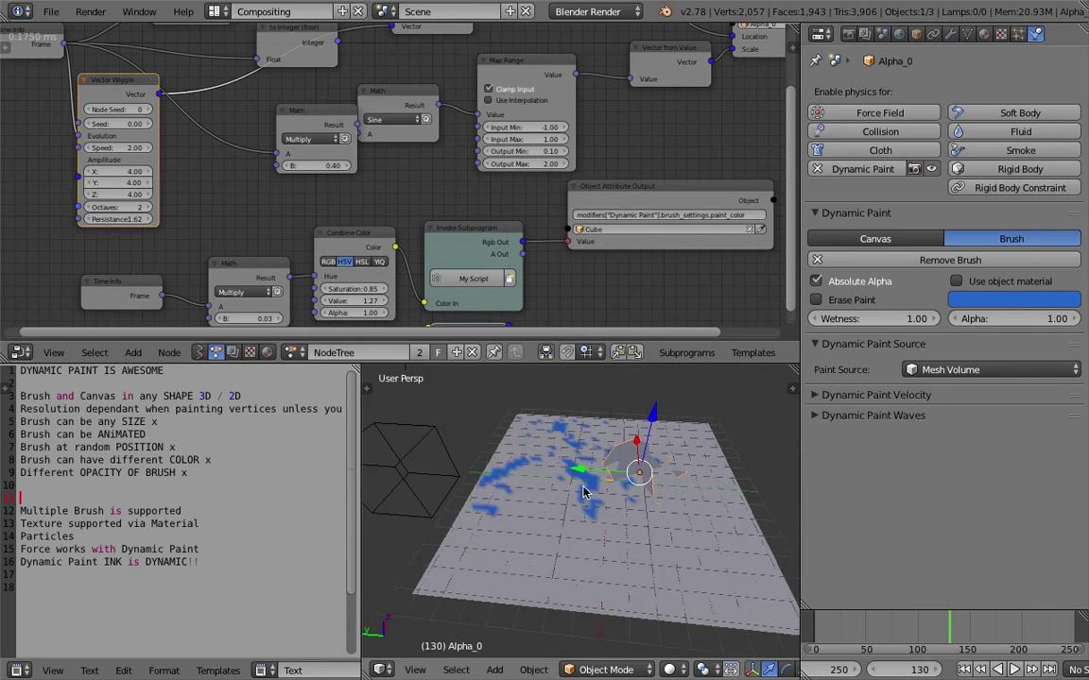
Save the file again and examine the blue strokes on the plane from closer up.
middle_click_drag(648, 472, 591, 483)
key("ctrl+s")
left_click(624, 500)
scroll(604, 502, "up", 2)
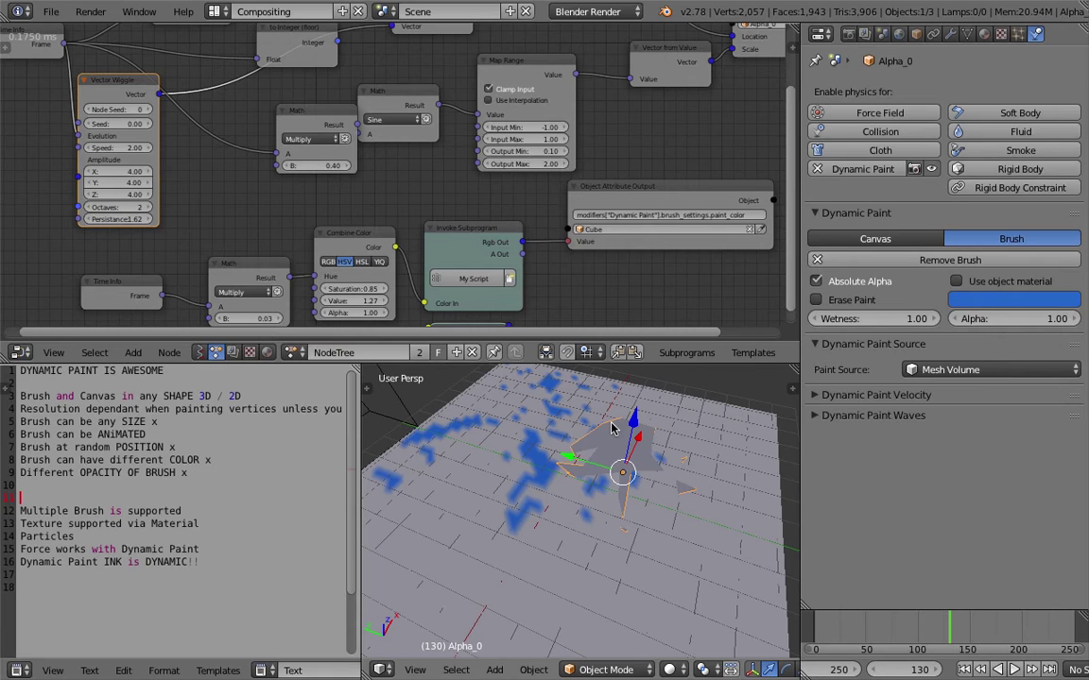
middle_click_drag(610, 428, 604, 485)
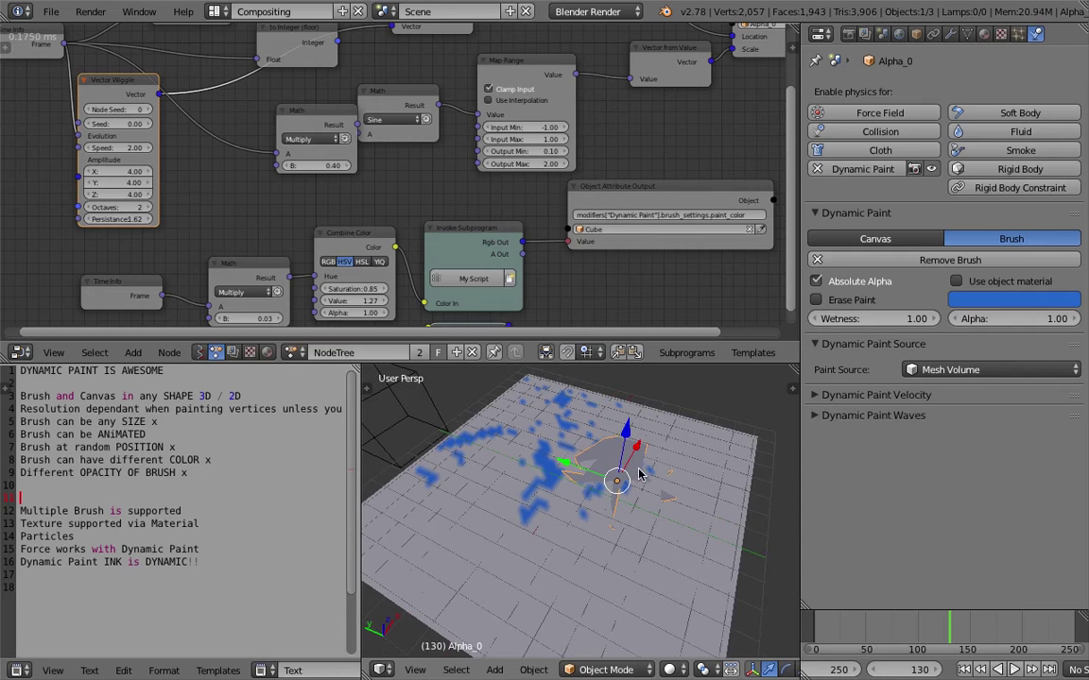
Switch the node editor back to the Sverchok tree NodeTree.001 and move both viewer nodes farther from the Randomize node, saving the file.
left_click(201, 352)
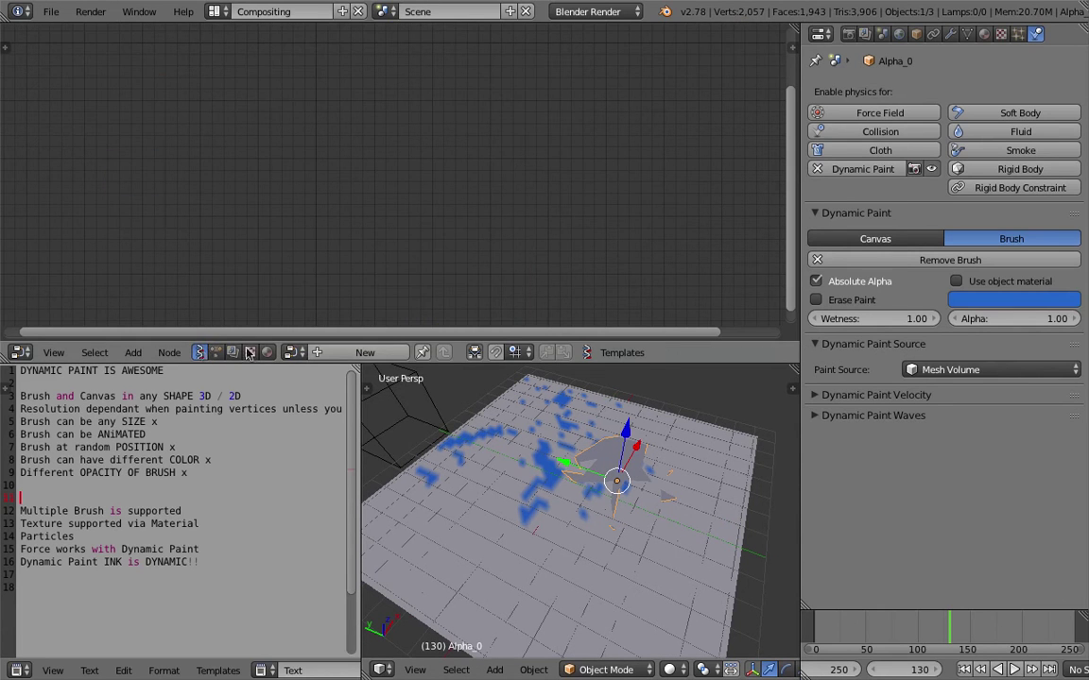
left_click(293, 353)
left_click(321, 380)
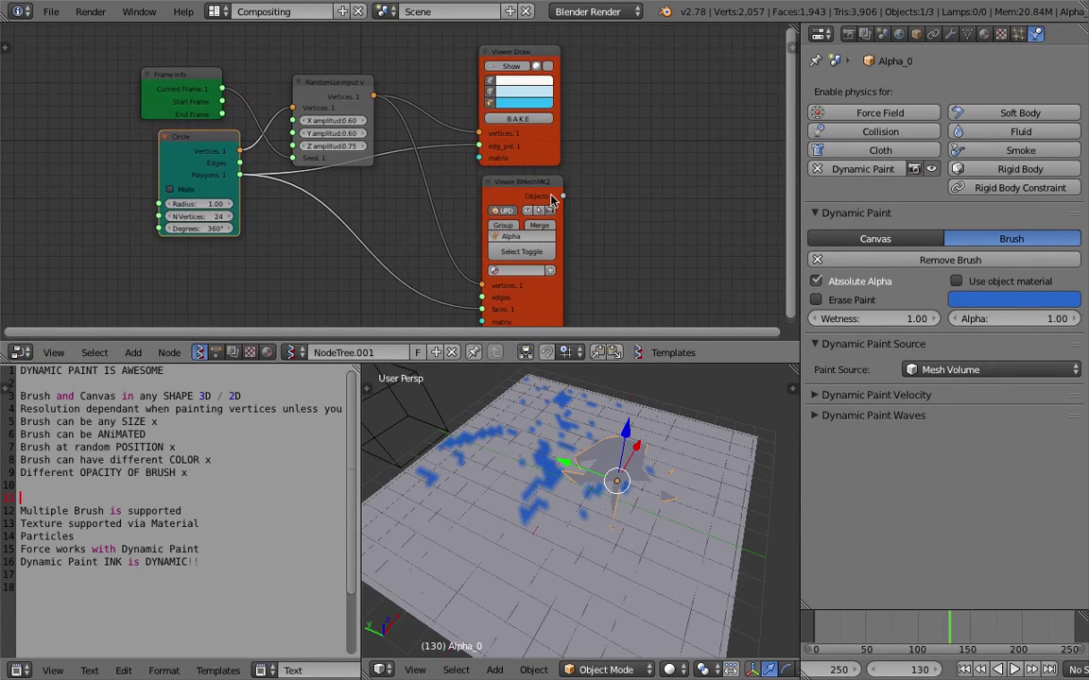
left_click_drag(531, 187, 687, 179)
left_click_drag(547, 143, 735, 122)
key("ctrl+s")
left_click(735, 123)
Try adding an Extrude Separate Faces node to the Sverchok tree and delete it again.
middle_click_drag(525, 53, 517, 100)
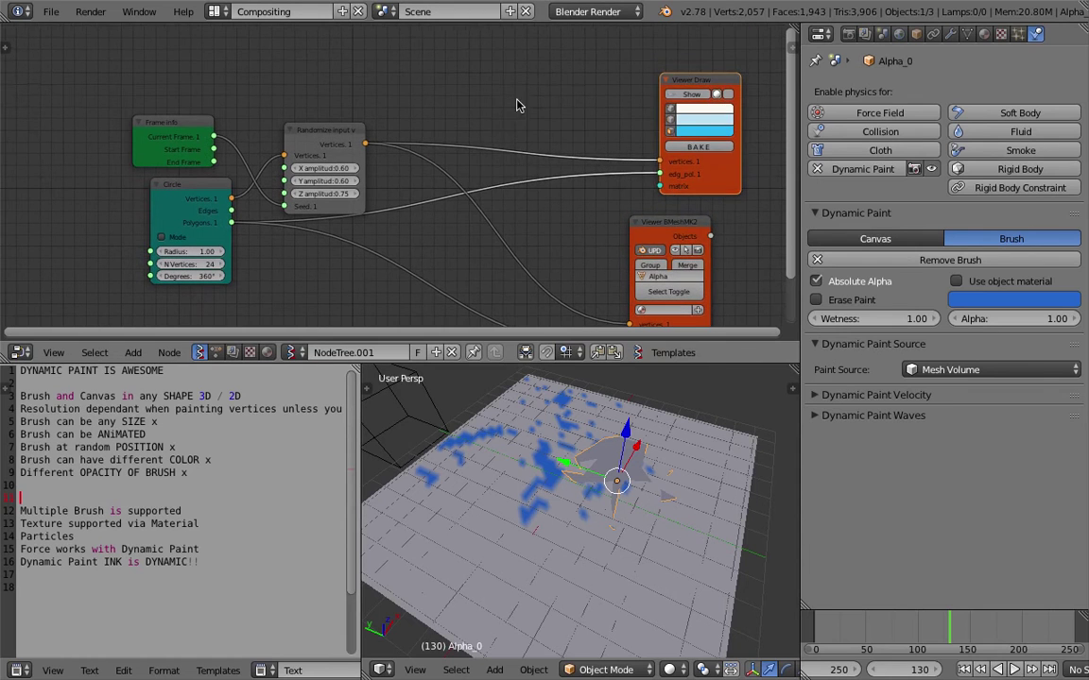
key("space")
type("ext")
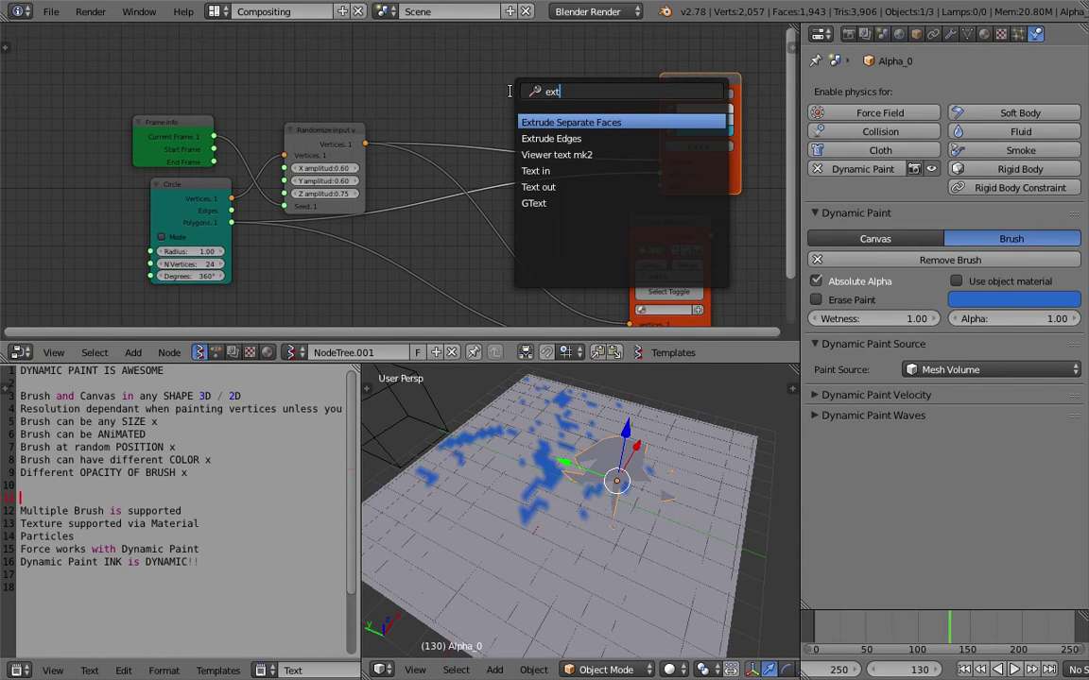
key("Down")
key("Up")
left_click(542, 124)
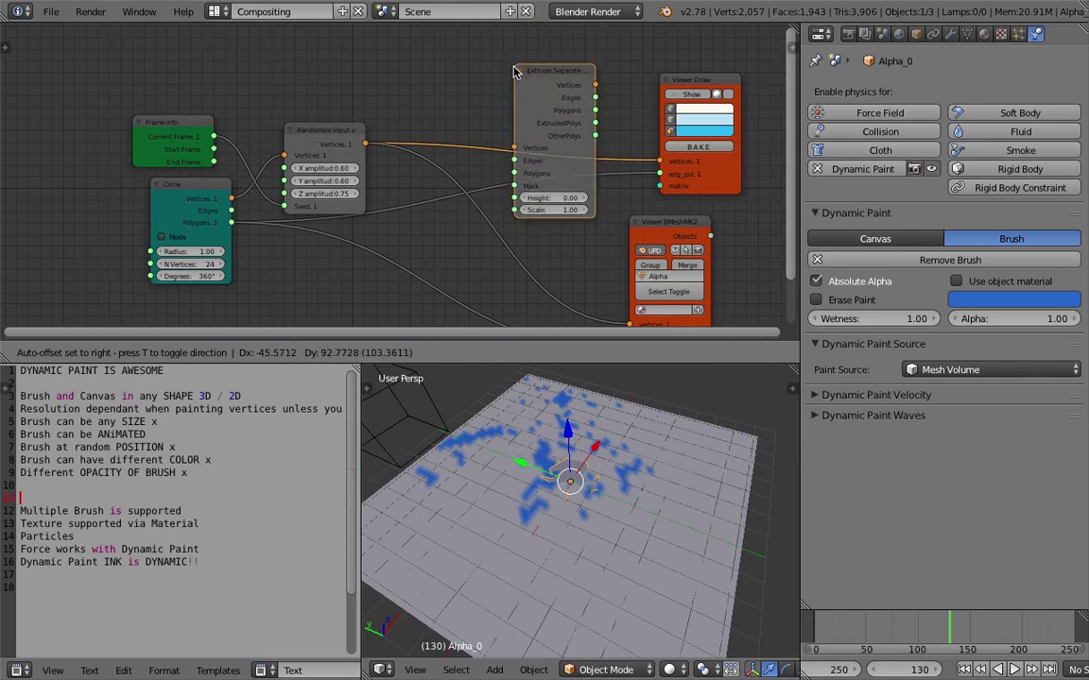
left_click(34, 29)
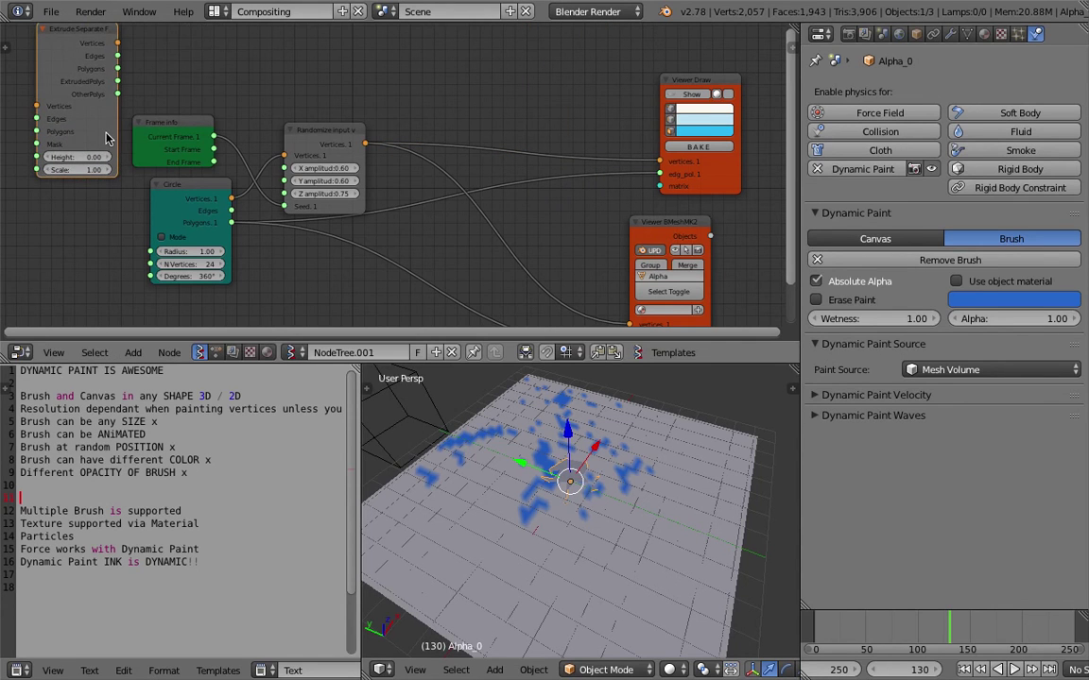
key("Delete")
Select the generated mesh in the 3D view and save the file.
middle_click_drag(529, 426, 631, 469)
right_click(564, 468)
right_click(565, 468)
key("ctrl+s")
left_click(587, 470)
key("ctrl+s")
left_click(631, 465)
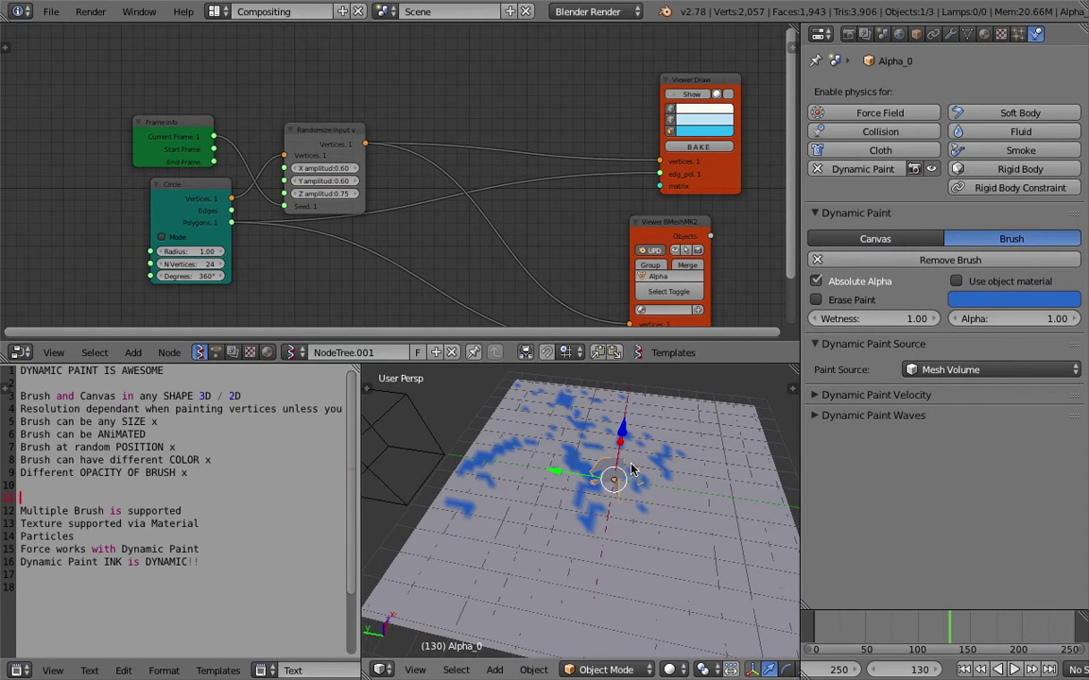
Add a Solidify modifier to Alpha_0 and move it above the Dynamic Paint modifier.
left_click(949, 35)
left_click(819, 94)
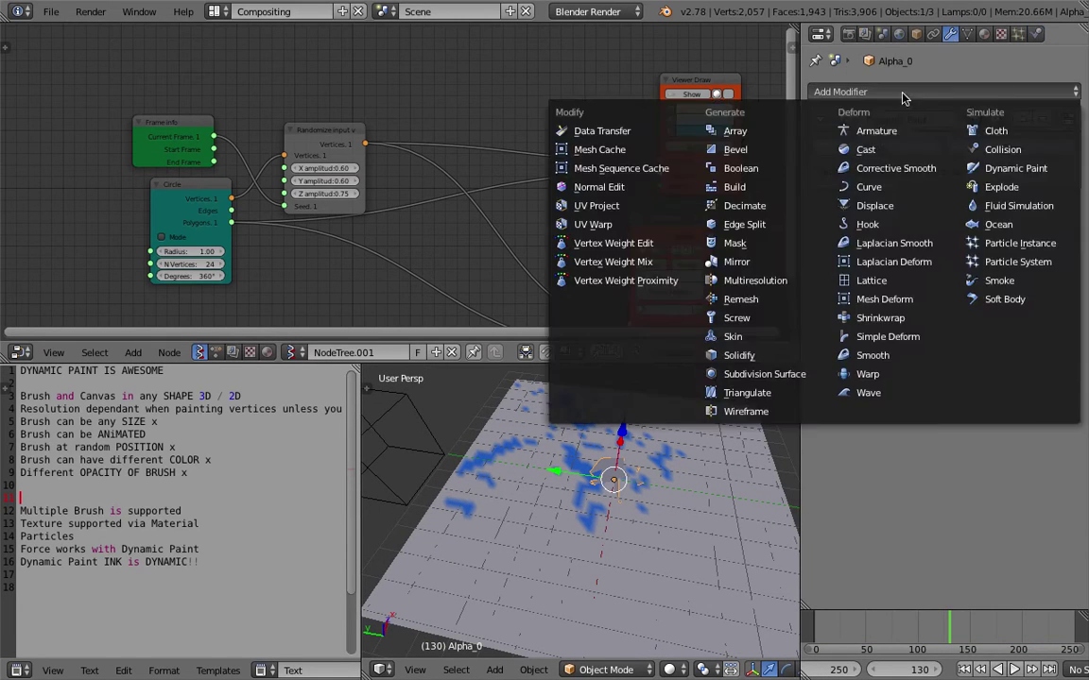
left_click(804, 357)
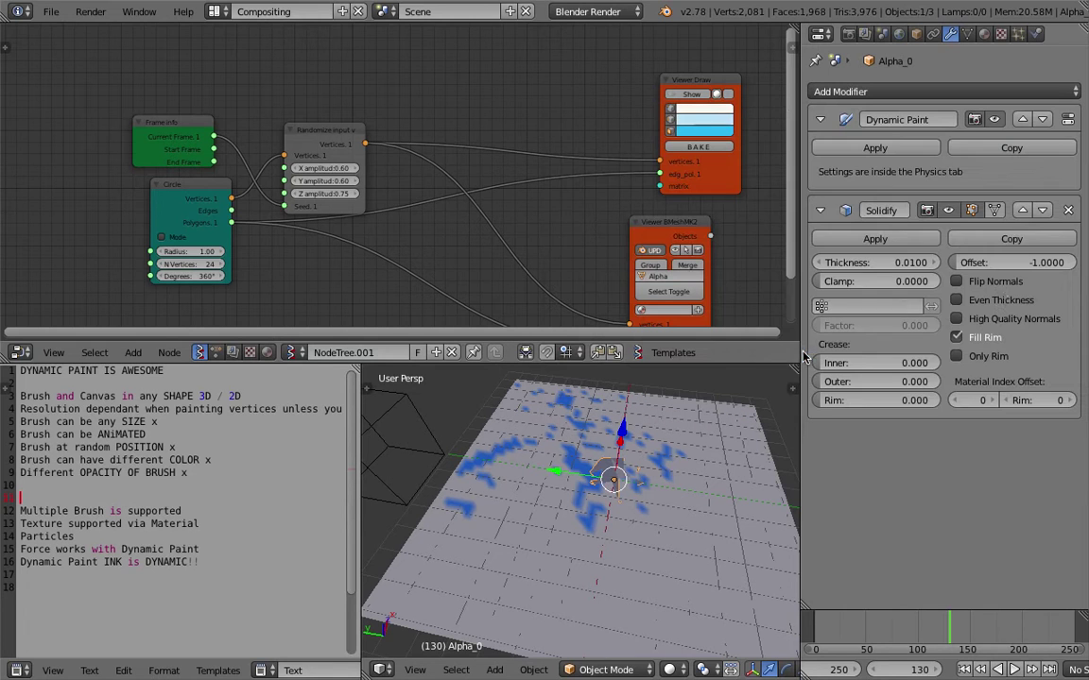
left_click(1022, 209)
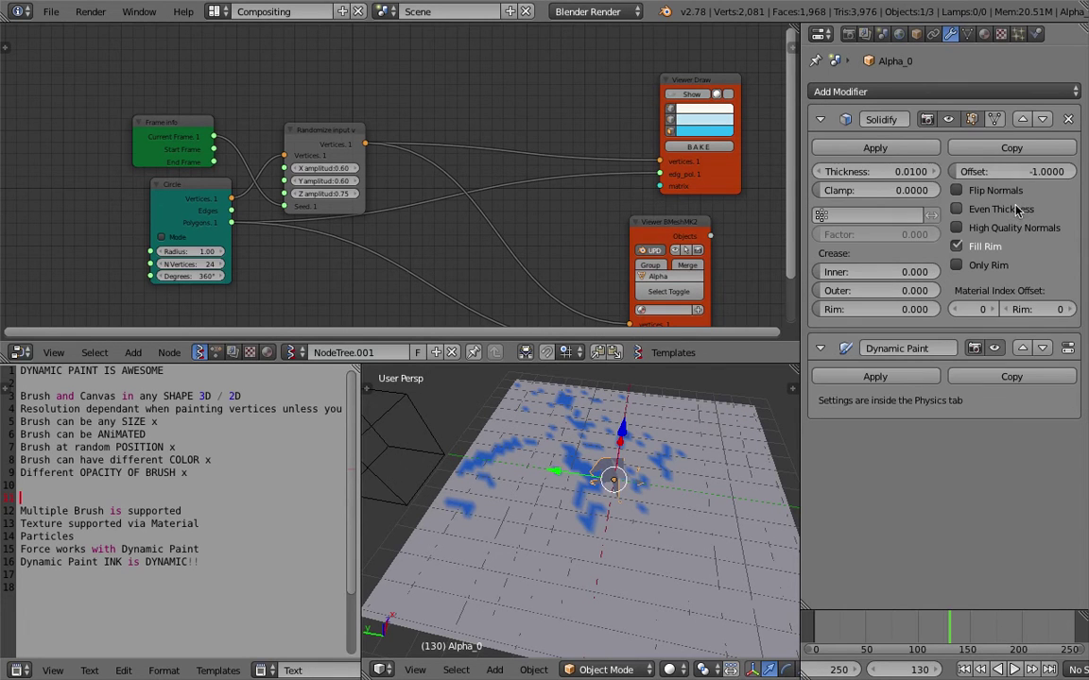
Set the Solidify modifier's thickness to 1.03 and its clamp to 0.1268.
left_click_drag(904, 171, 931, 171)
middle_click_drag(639, 489, 706, 477)
left_click_drag(912, 171, 879, 194)
Play the solidified brush from the first frame to frame 7 and remove the Solidify modifier.
left_click(963, 670)
left_click(1011, 670)
key("z")
middle_click_drag(629, 469, 637, 505)
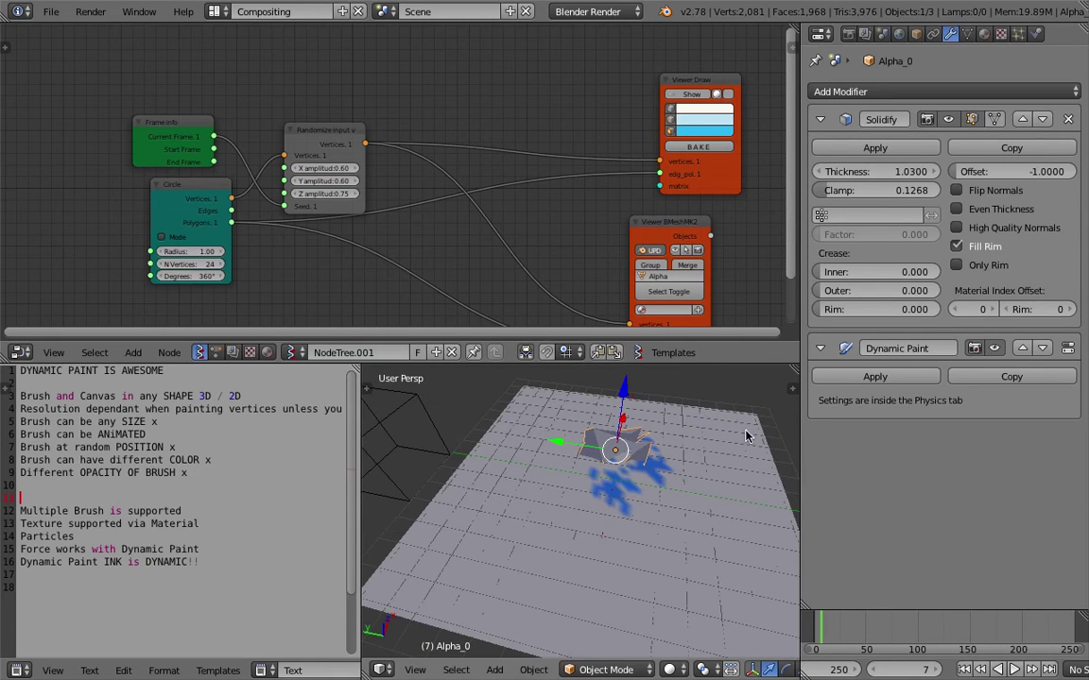
left_click(1069, 120)
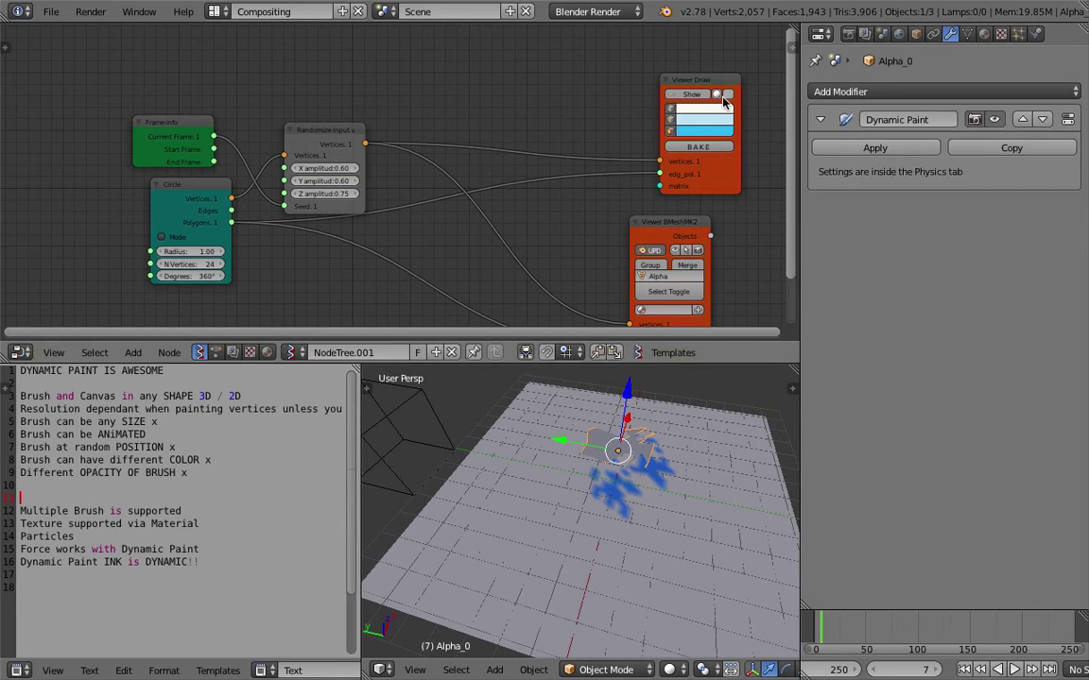
Spread the Viewer Draw and Viewer BMeshMK2 nodes apart to make room in the node tree.
left_click_drag(709, 94, 638, 54)
left_click_drag(671, 221, 688, 193)
middle_click_drag(689, 180, 665, 151)
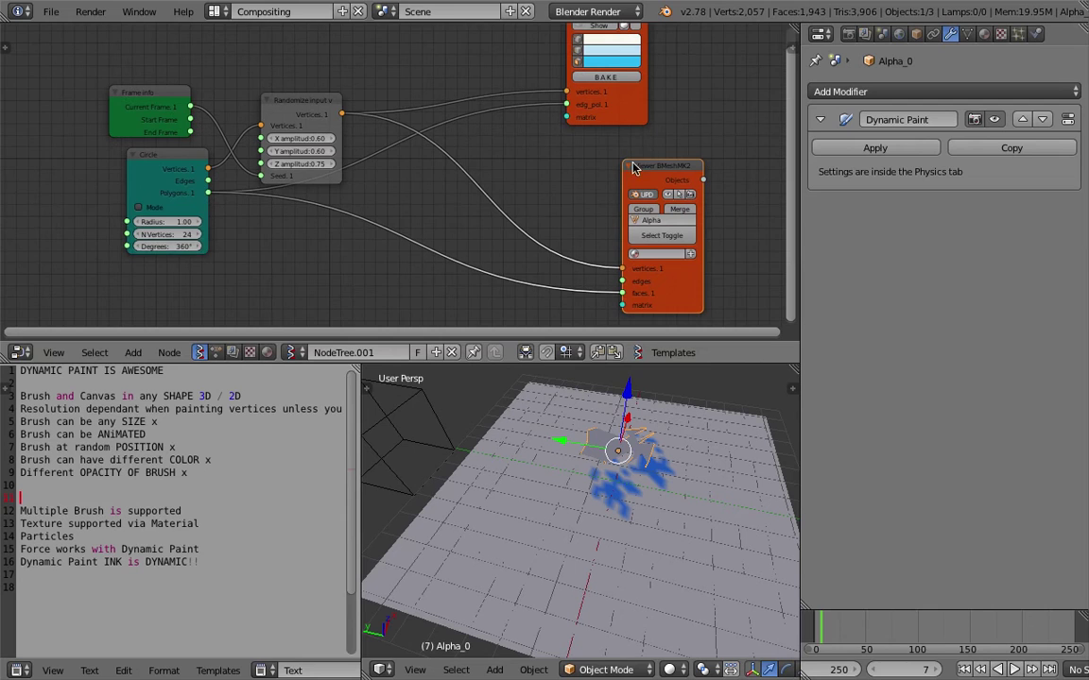
Save the blend file over its existing version and place the Circle node lower, clear of the Frame info node.
middle_click_drag(496, 203, 524, 207)
key("ctrl+s")
left_click(187, 178)
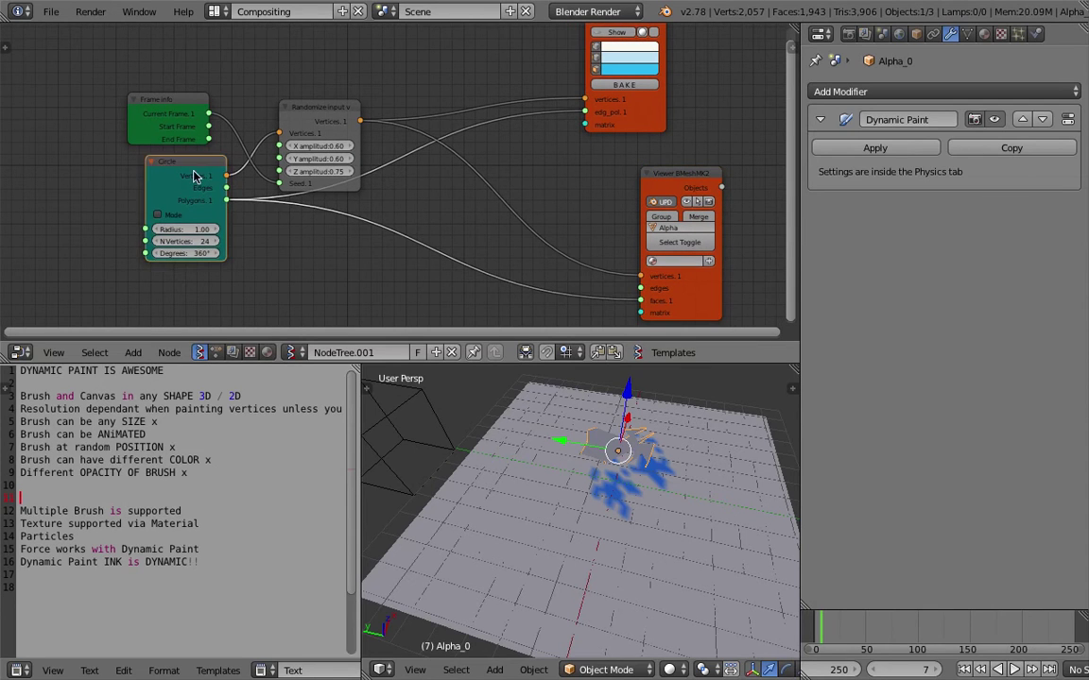
key("ctrl+s")
left_click(181, 197)
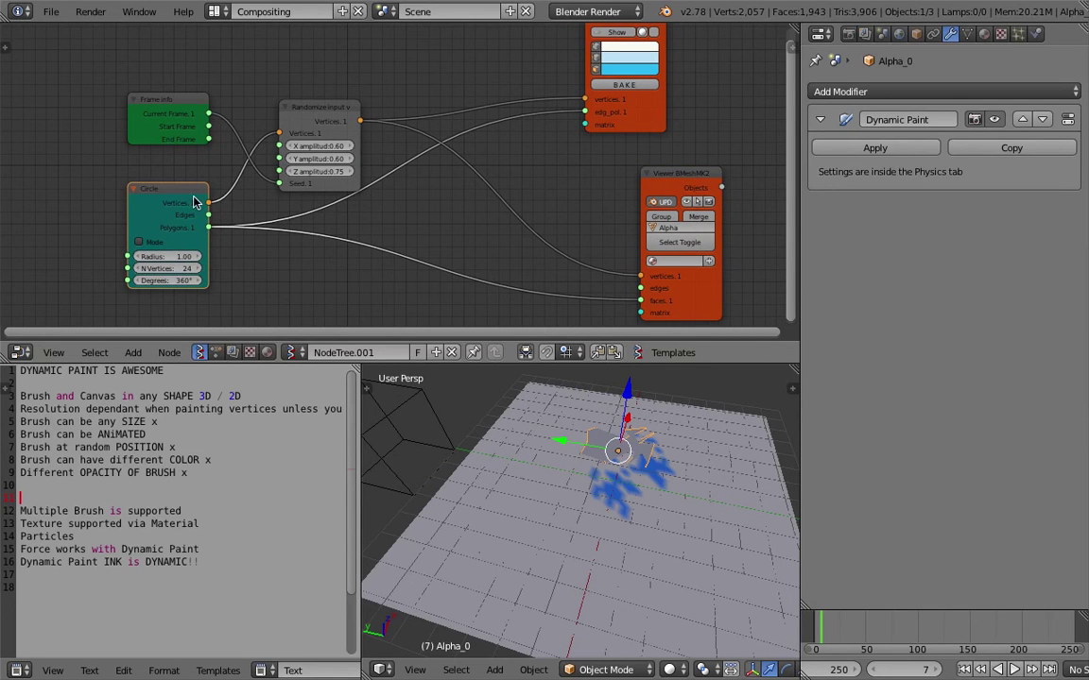
Replace the Circle node with a Rounded Box, wiring Vers to Randomize's vertices and Pols to Viewer BMeshMK2's faces.
middle_click_drag(183, 200, 266, 188)
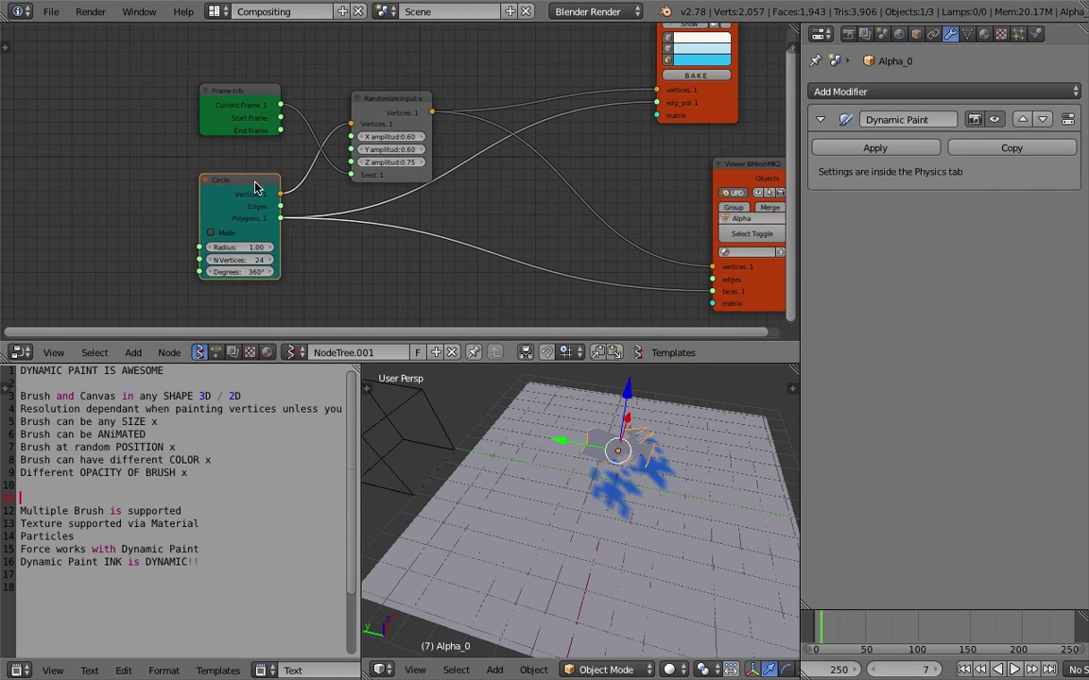
key("x")
key("shift+a")
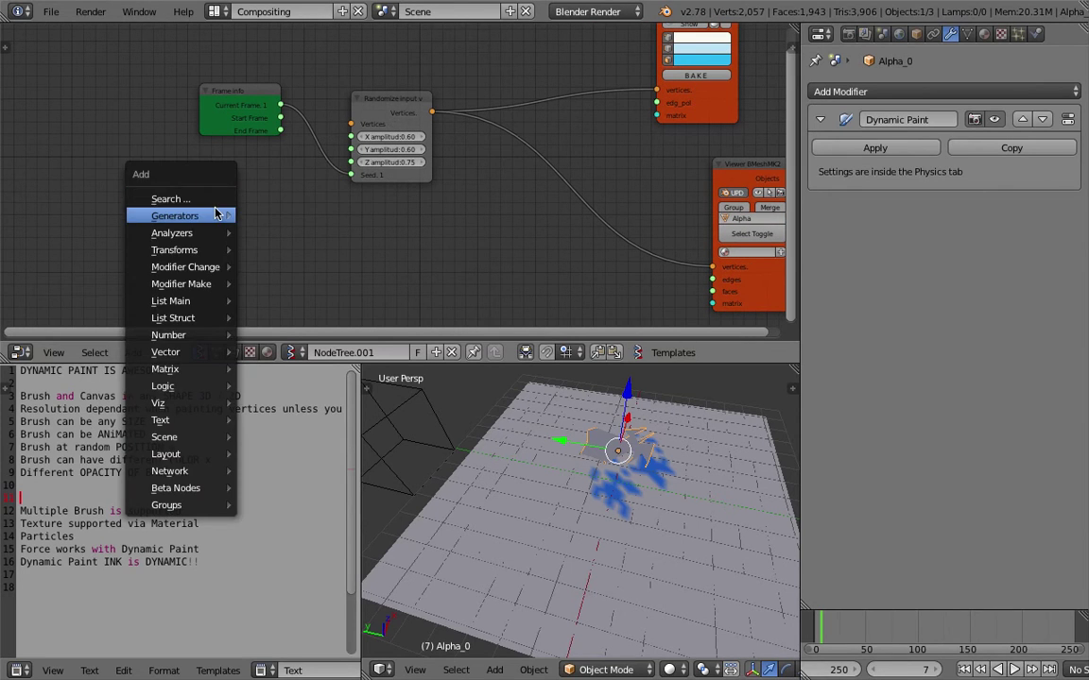
mouse_move(215, 213)
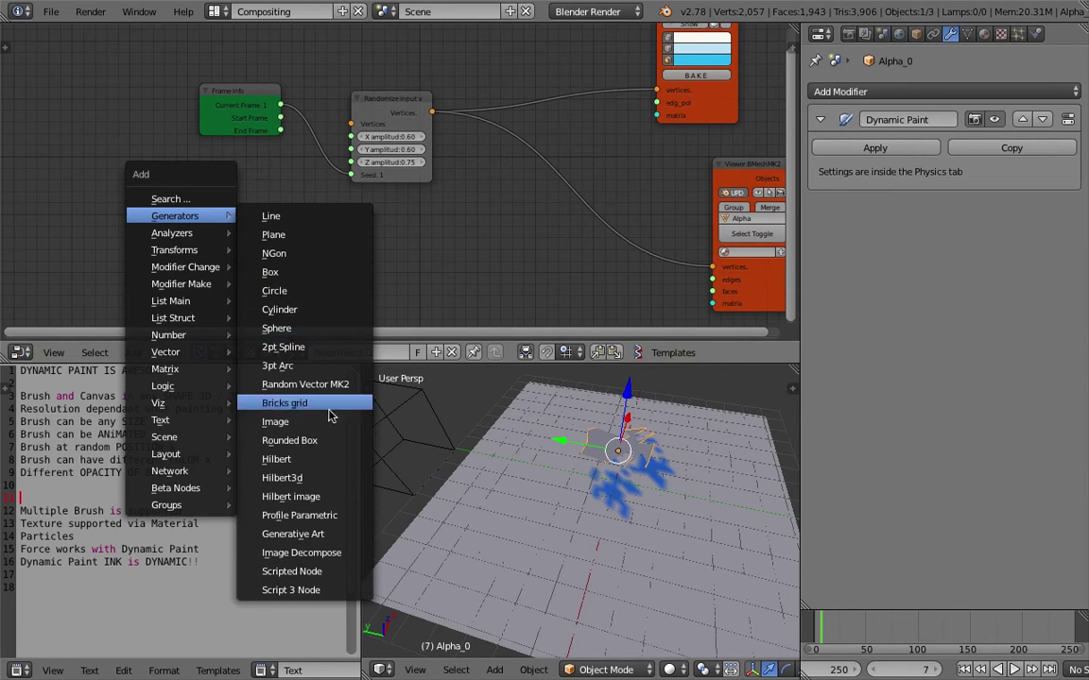
left_click(327, 439)
left_click_drag(262, 194, 713, 290)
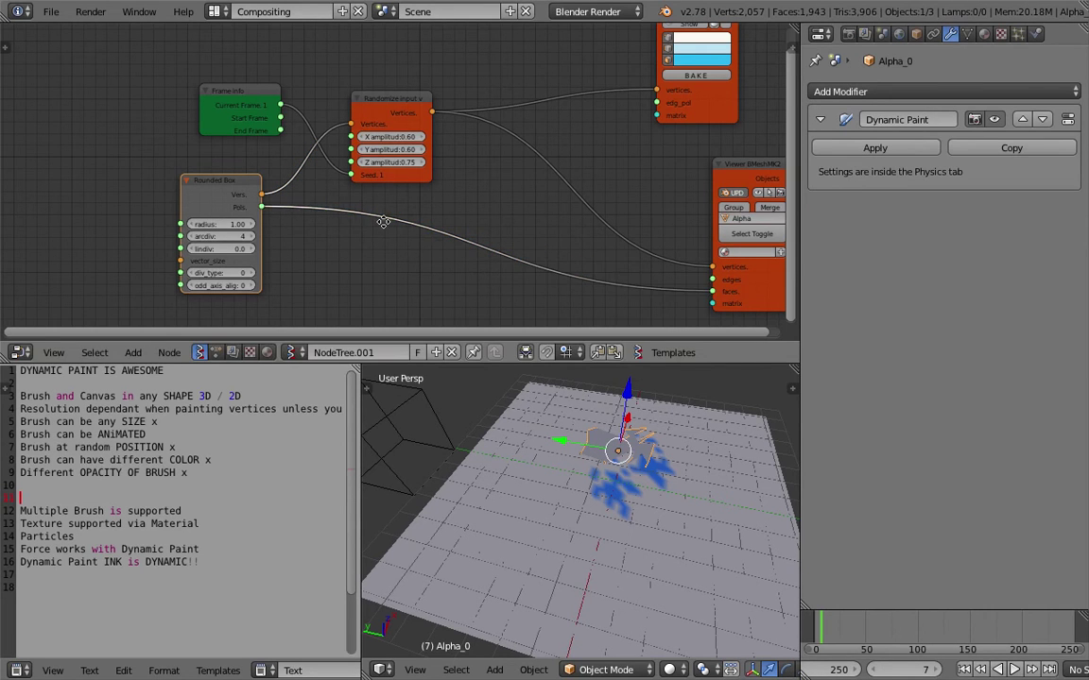
Save the file with the new Rounded Box setup and return the animation to frame 1.
middle_click_drag(383, 223, 411, 215)
key("ctrl+s")
left_click(416, 212)
left_click(976, 666)
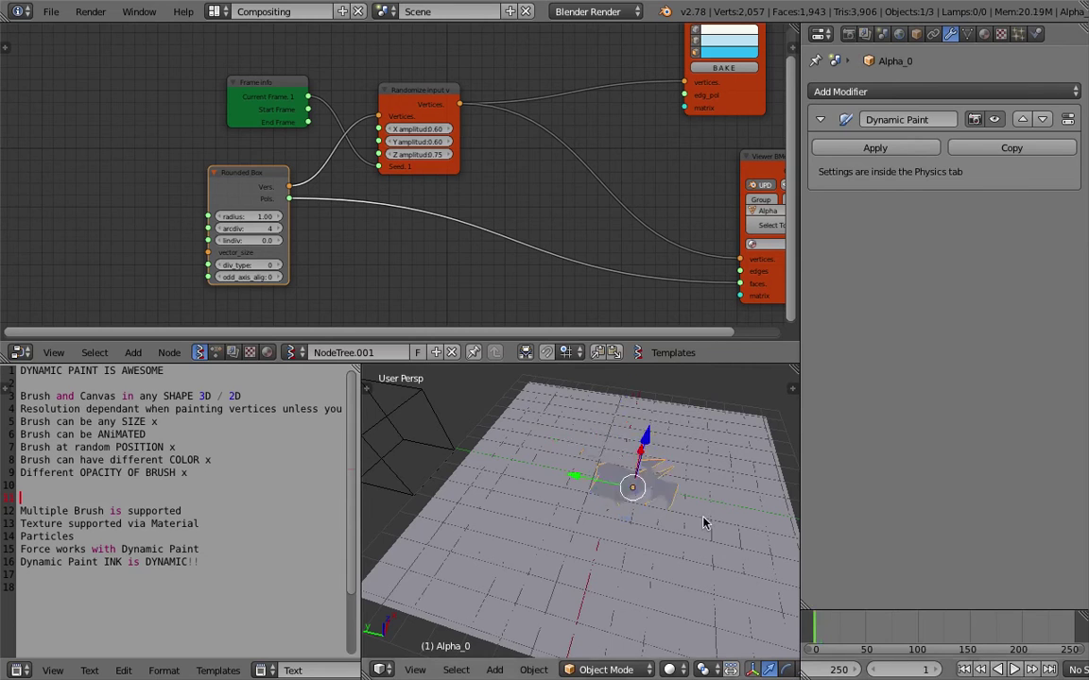
middle_click_drag(606, 225, 567, 228)
key("ctrl+s")
left_click(567, 228)
middle_click_drag(528, 162, 527, 191)
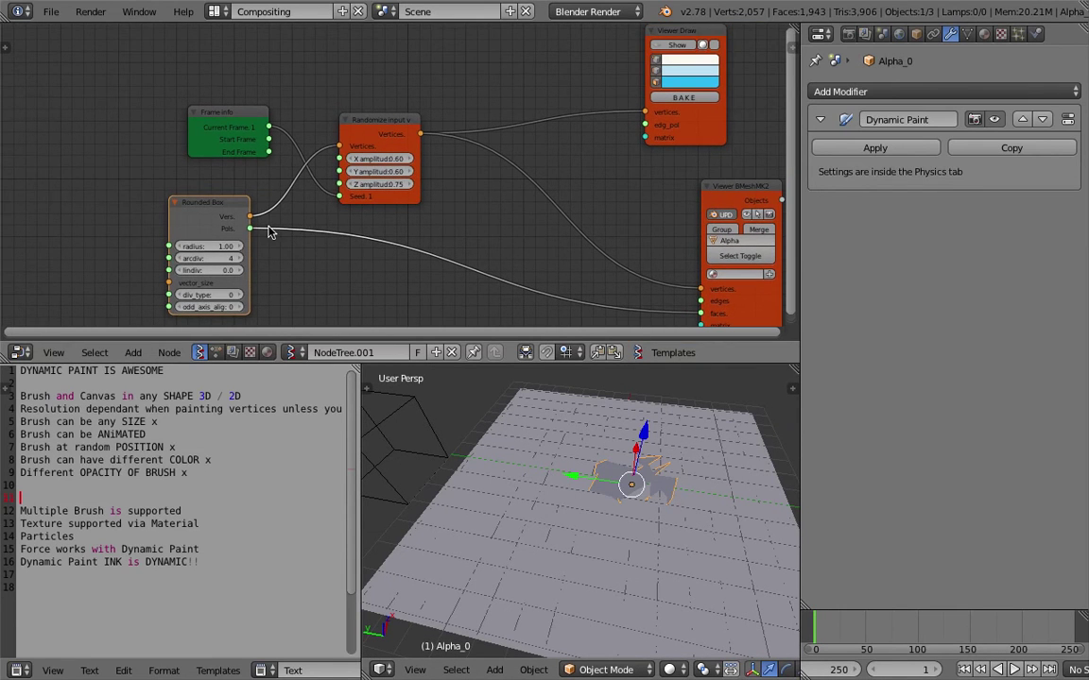
Add a Vector in node and connect its Vectors output to the Rounded Box's vector_size input.
middle_click_drag(240, 230, 308, 203)
key("shift+a")
left_click(172, 236)
right_click(115, 206)
key("shift+a")
left_click(104, 52)
type("vec")
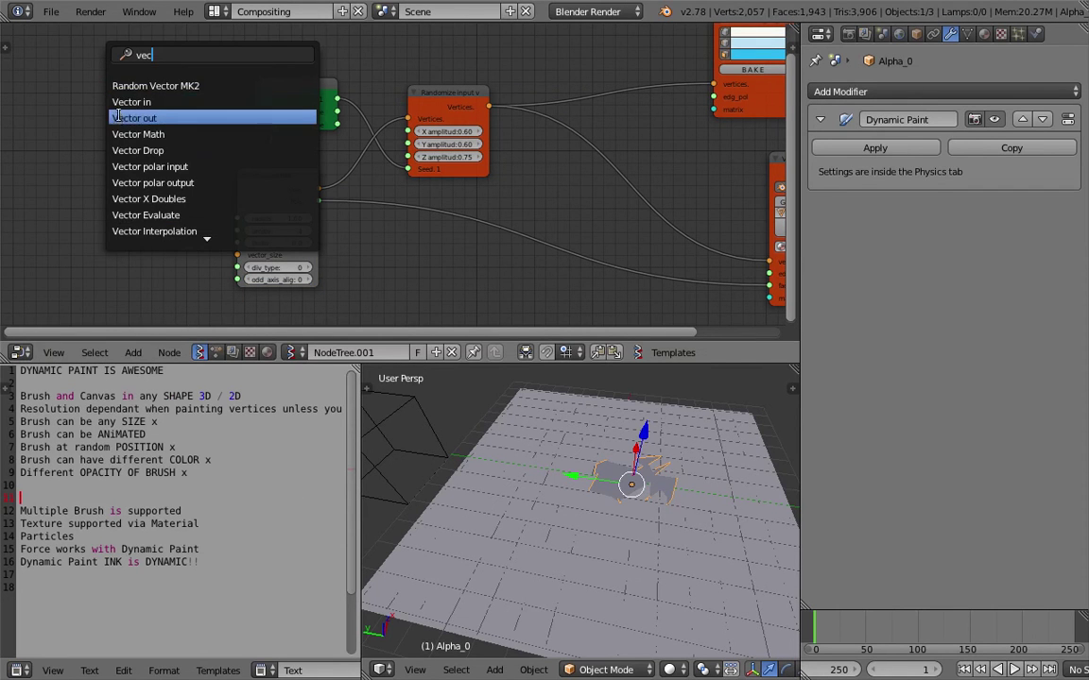
left_click(124, 104)
left_click_drag(147, 203, 236, 256)
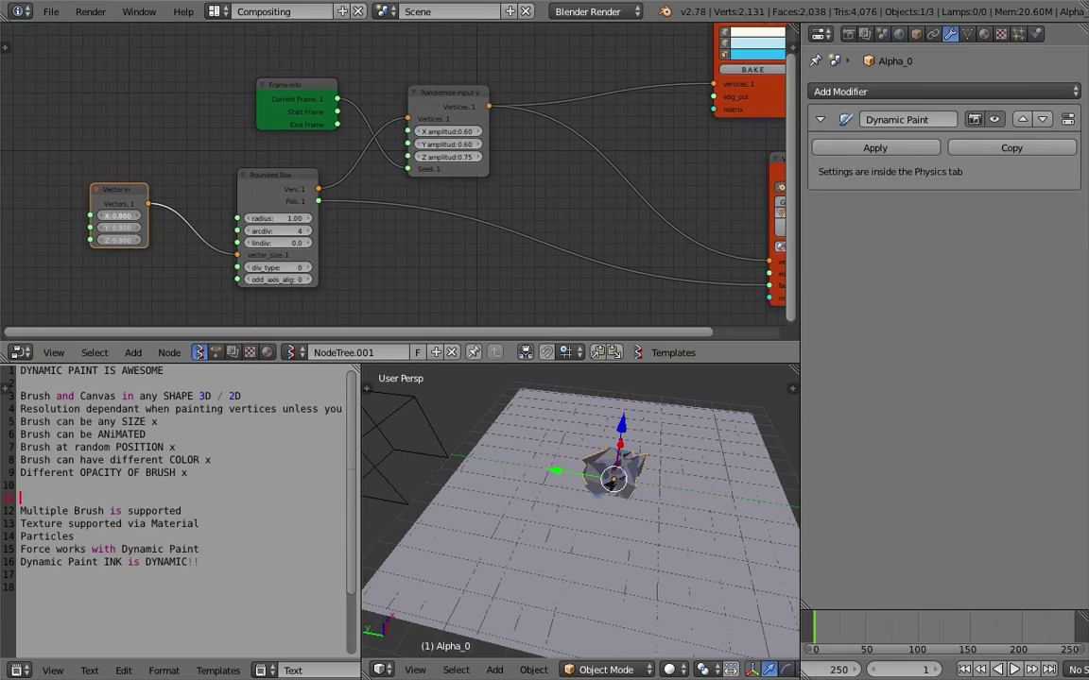
Examine the randomized rounded box brush up close in solid and wireframe shading, and save the file.
scroll(661, 496, "up", 4)
middle_click_drag(672, 481, 605, 454)
key("z")
key("z")
key("ctrl+s")
left_click(644, 465)
scroll(676, 500, "up", 2)
middle_click_drag(675, 501, 693, 518)
scroll(693, 518, "down", 2)
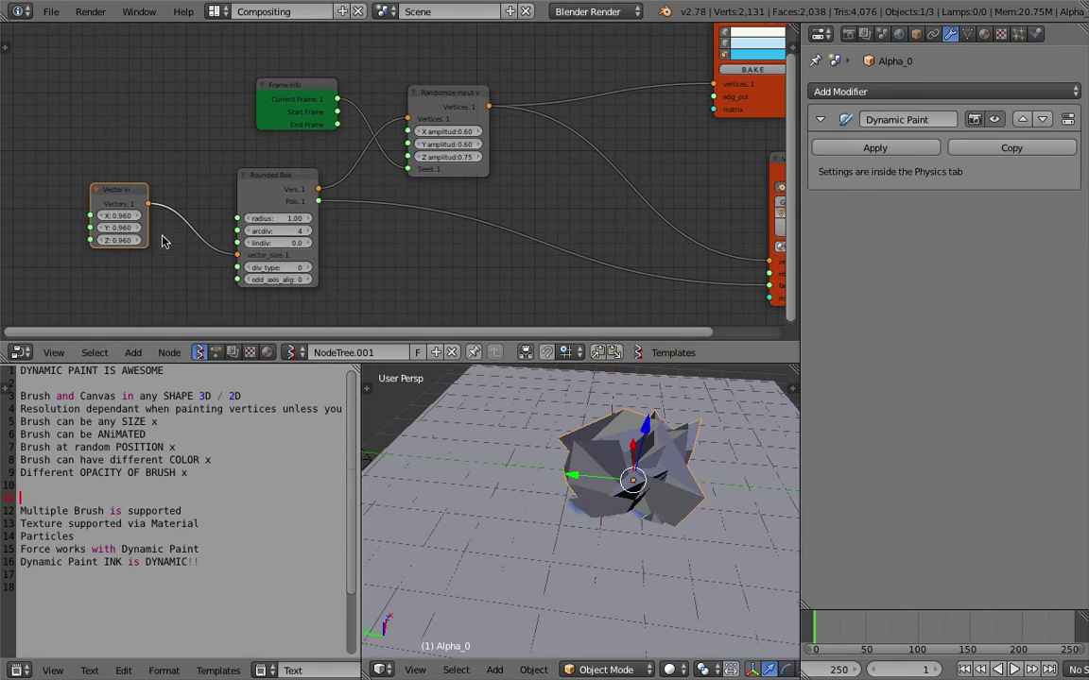
Set the Vector in node's X, Y and Z to 0.300 and play the brush animation from frame 1 to frame 29.
key("Return")
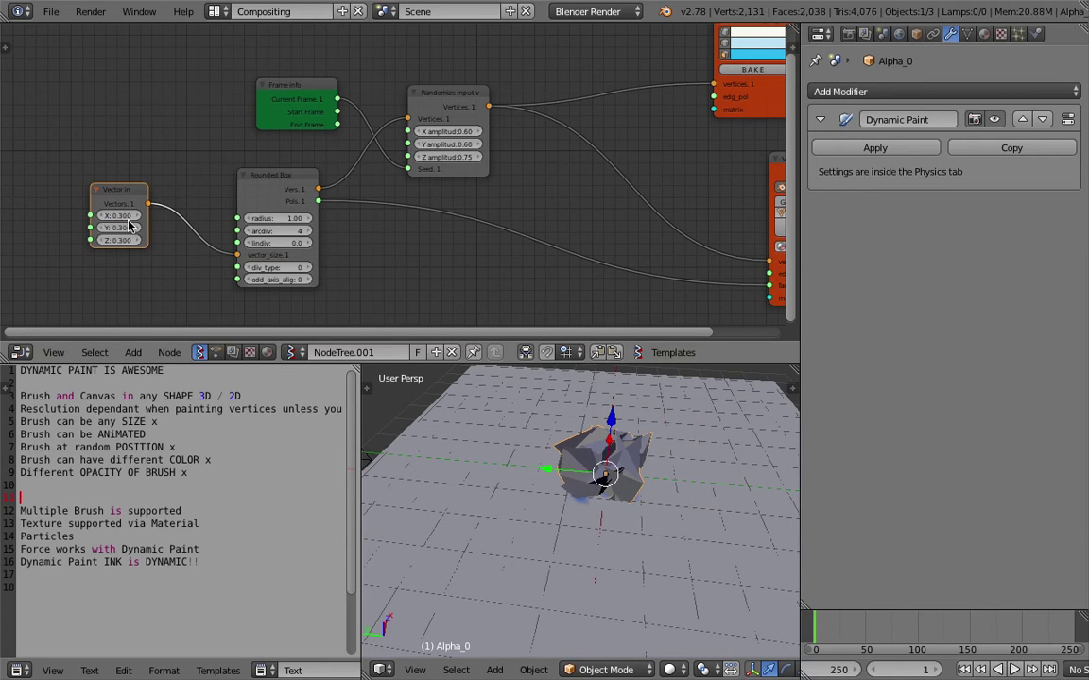
middle_click_drag(614, 480, 586, 507)
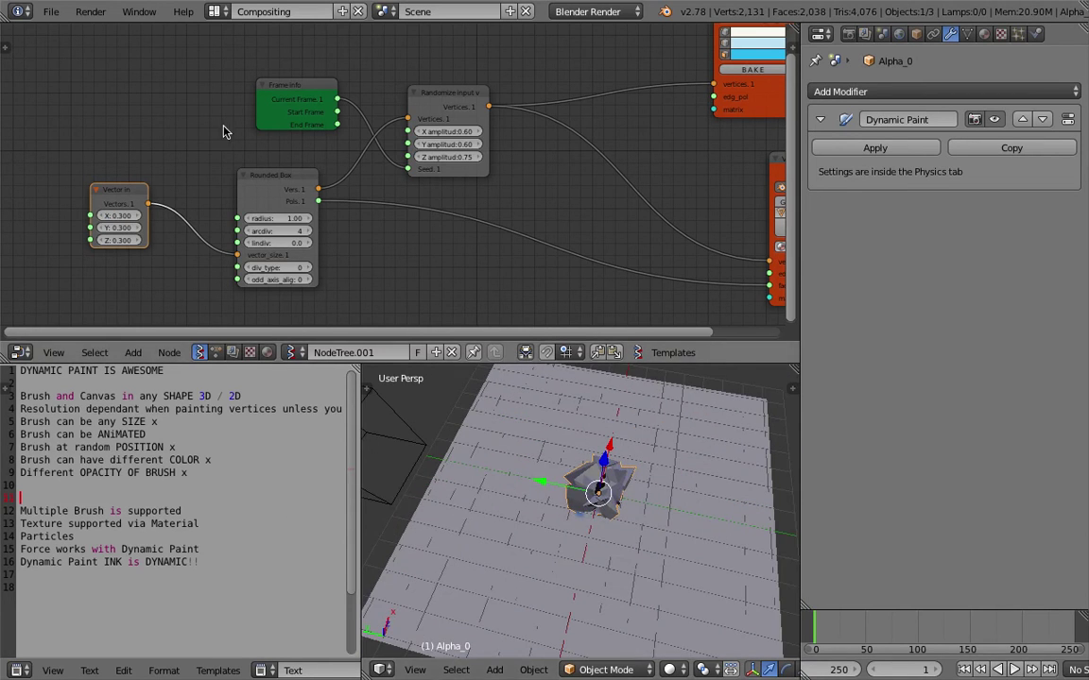
left_click(1013, 669)
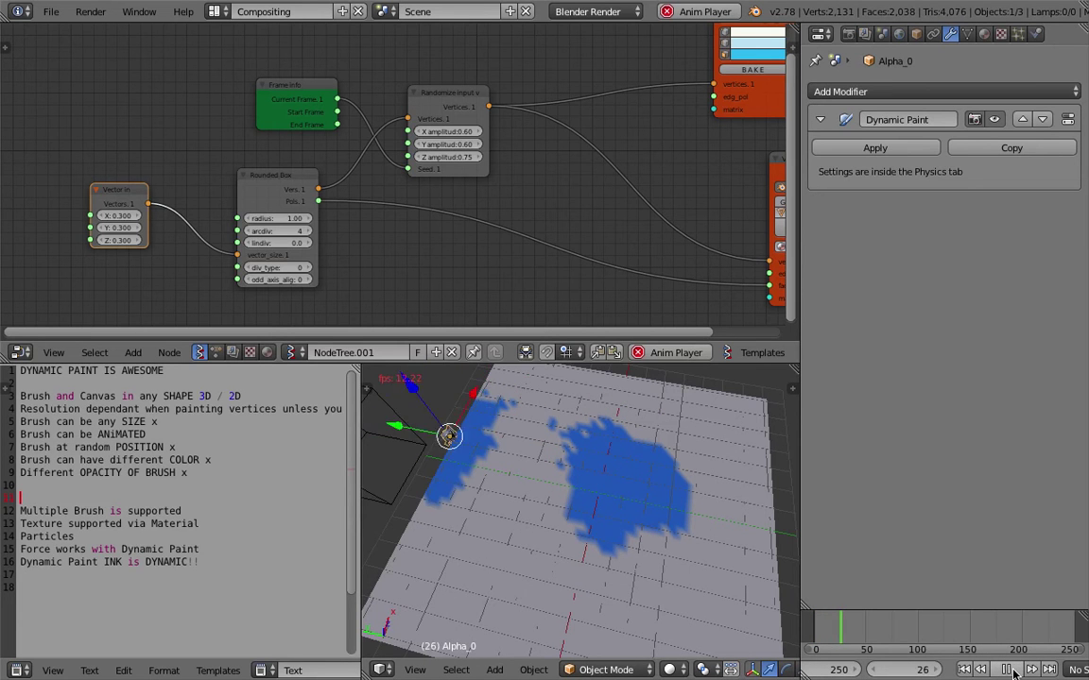
key("alt+a")
middle_click_drag(753, 564, 648, 492)
Save the project under the file name ansv_dynamicpaint_intermediate_006.blend.
left_click(51, 11)
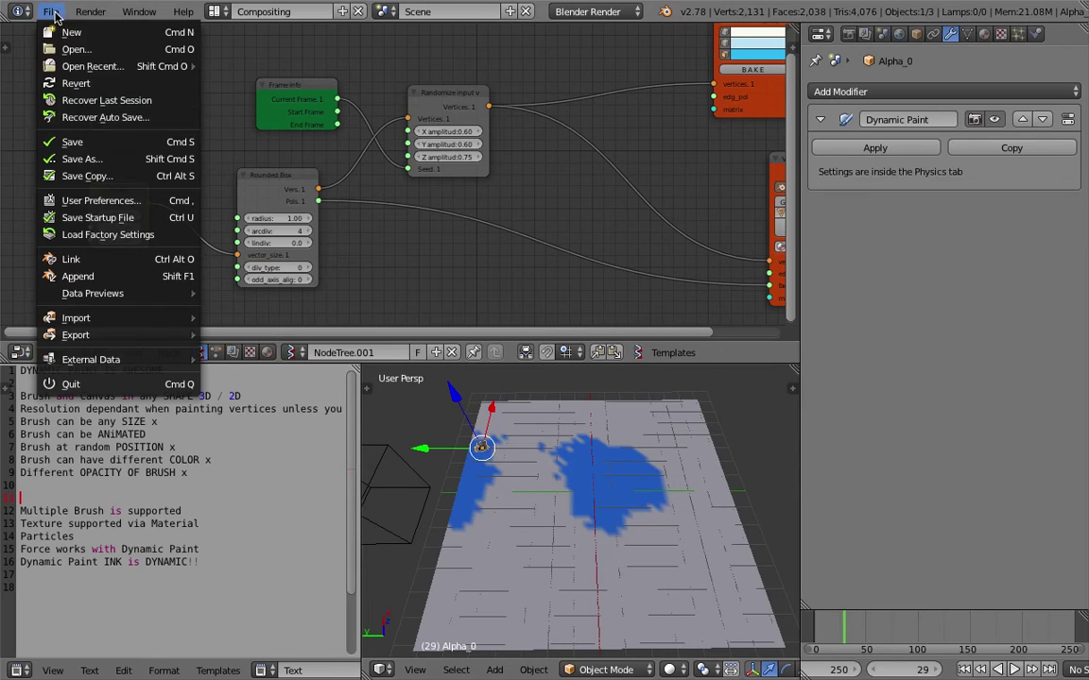
left_click(140, 158)
left_click(1008, 54)
middle_click_drag(624, 538, 606, 491)
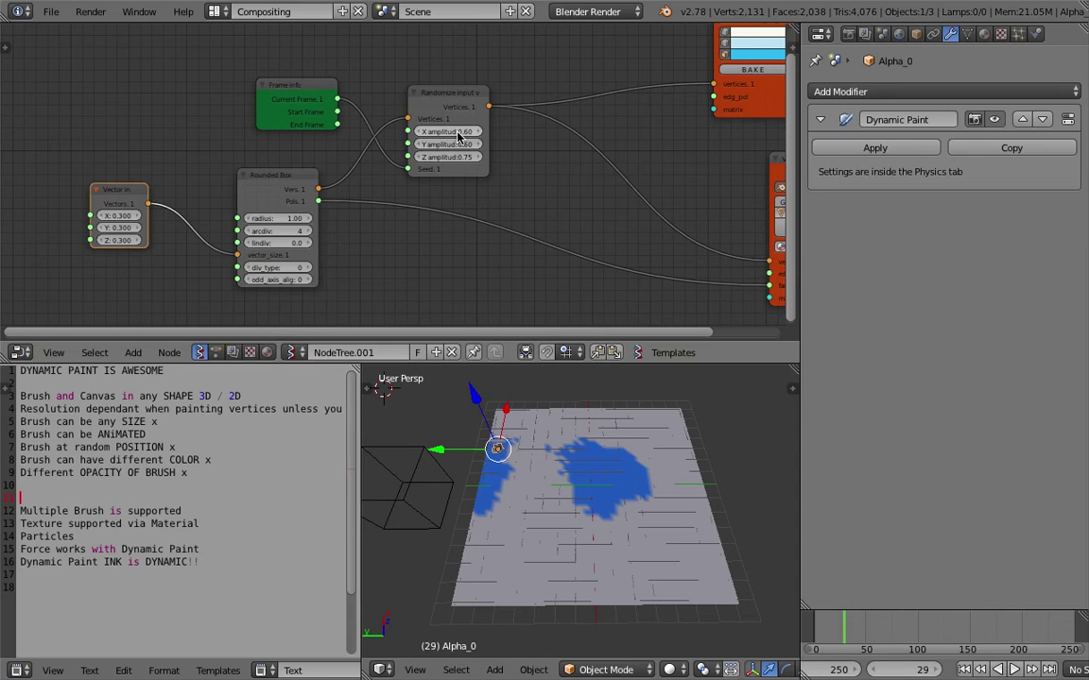
Replay the painting from the first frame and stop it at frame 19.
middle_click_drag(586, 462, 524, 425)
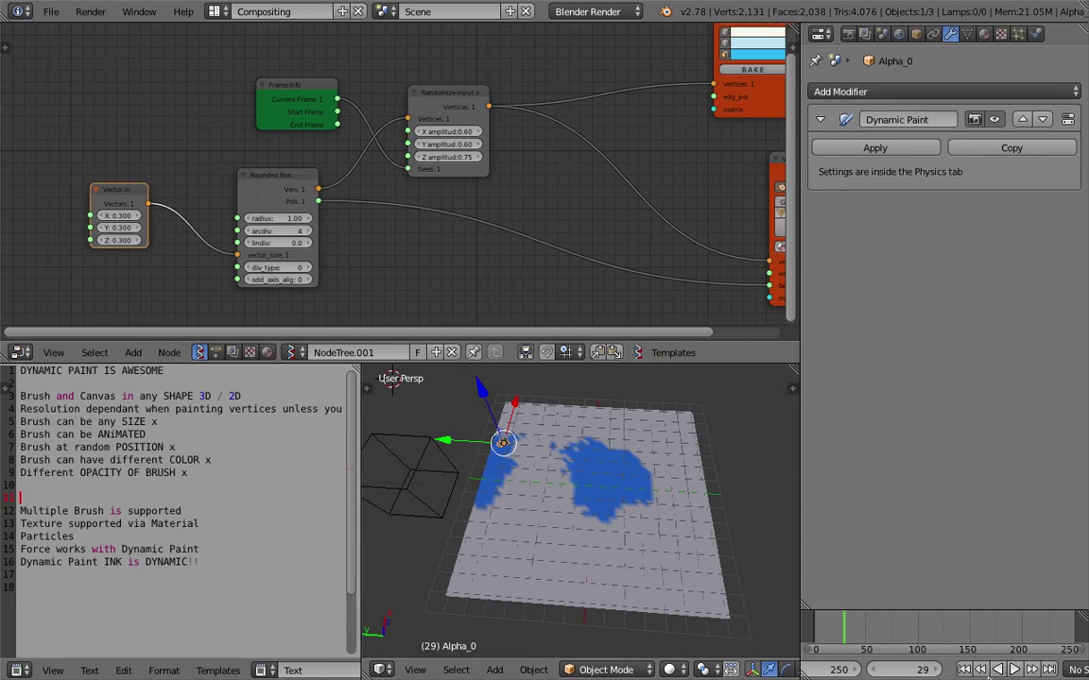
left_click(964, 669)
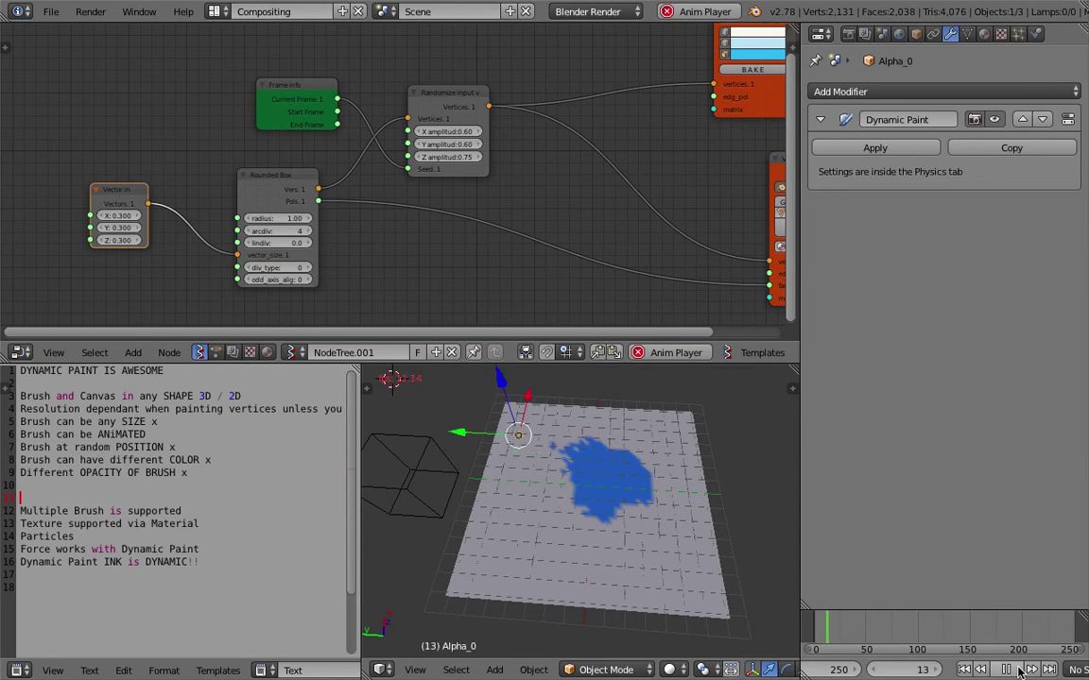
left_click(1017, 671)
middle_click_drag(514, 486, 508, 481)
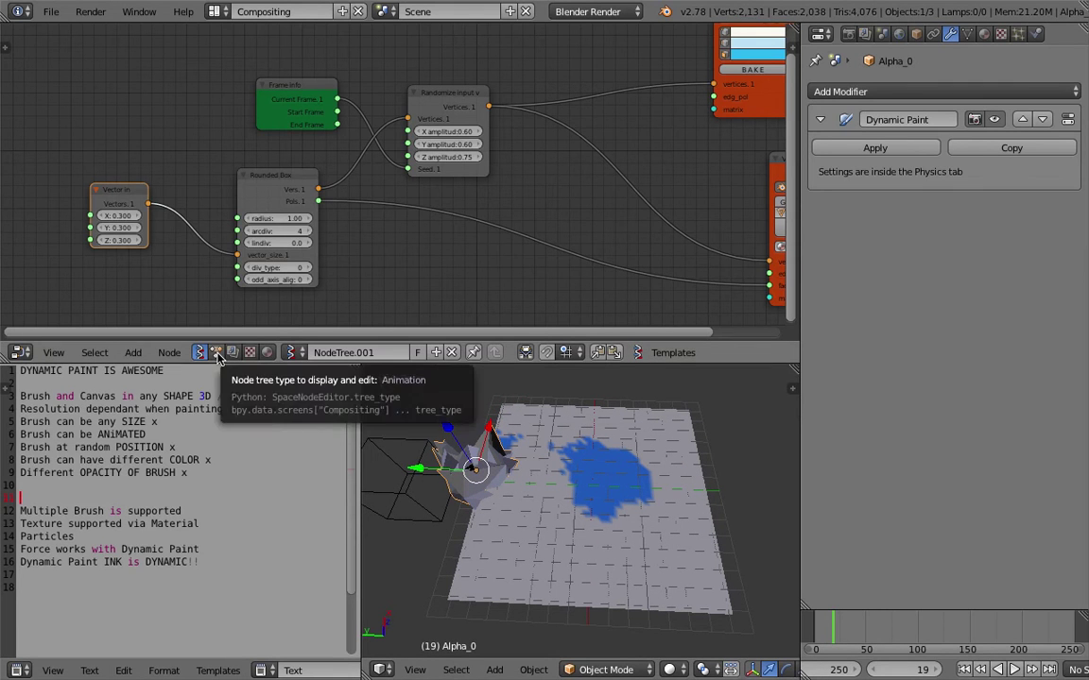
In the Animation node tree, set the paint_color Object Attribute Output's object to Alpha_0 and save the file.
left_click(217, 352)
middle_click_drag(460, 266, 371, 239)
scroll(371, 238, "down", 3)
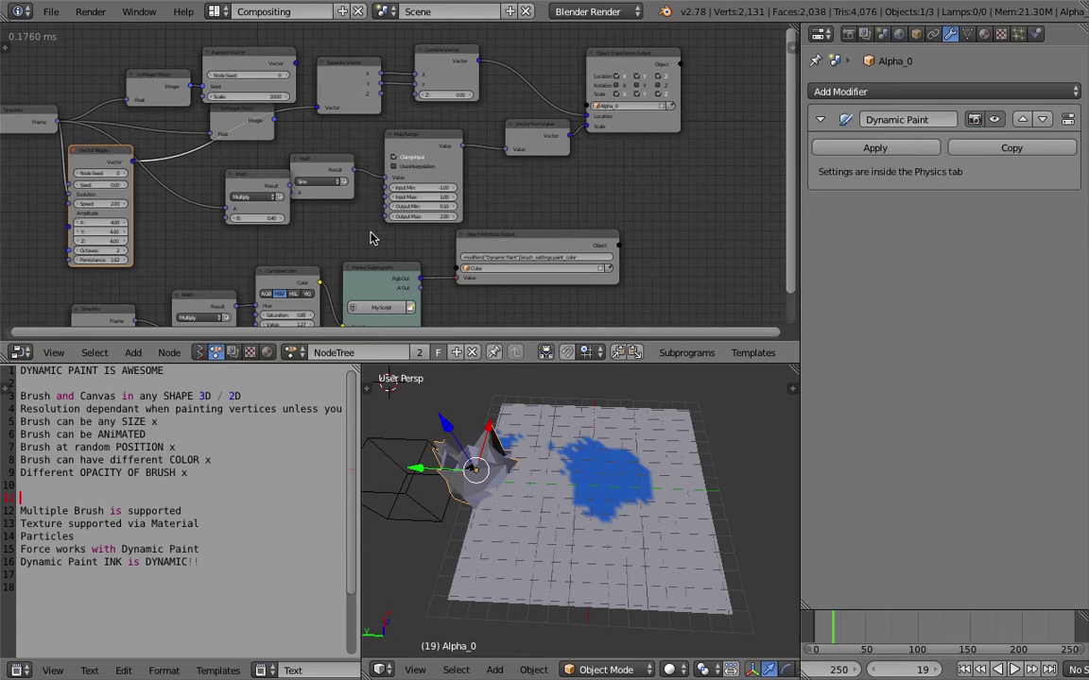
scroll(513, 241, "up", 6)
middle_click_drag(584, 267, 482, 224)
left_click_drag(487, 224, 502, 220)
scroll(503, 222, "up", 2)
middle_click_drag(496, 219, 401, 175)
left_click_drag(413, 175, 471, 176)
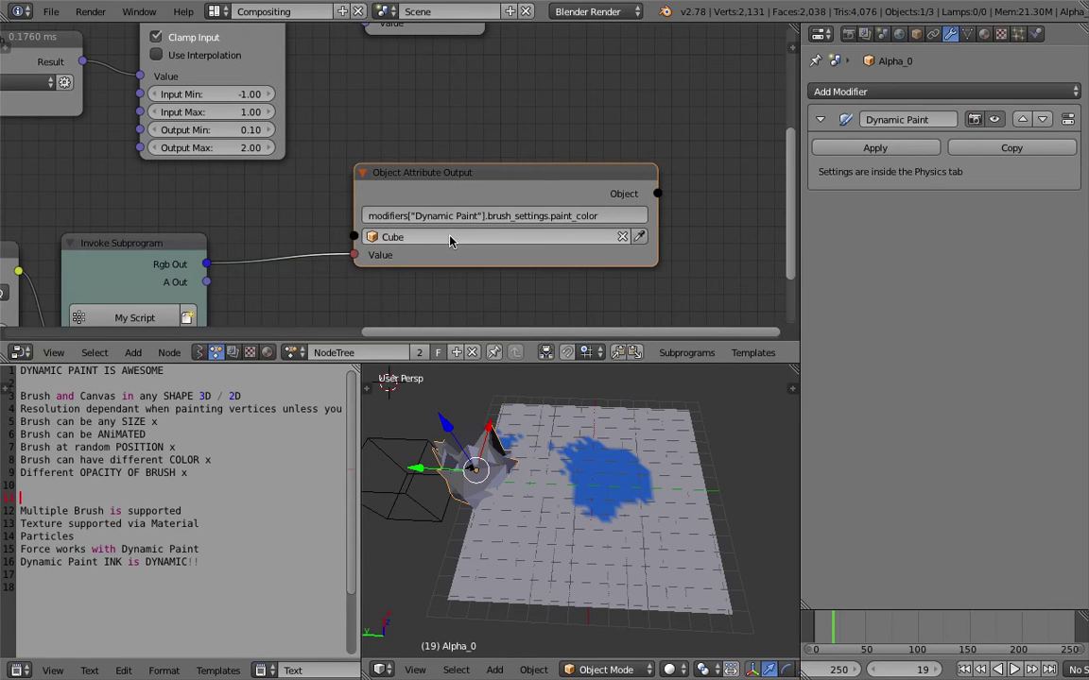
left_click(448, 237)
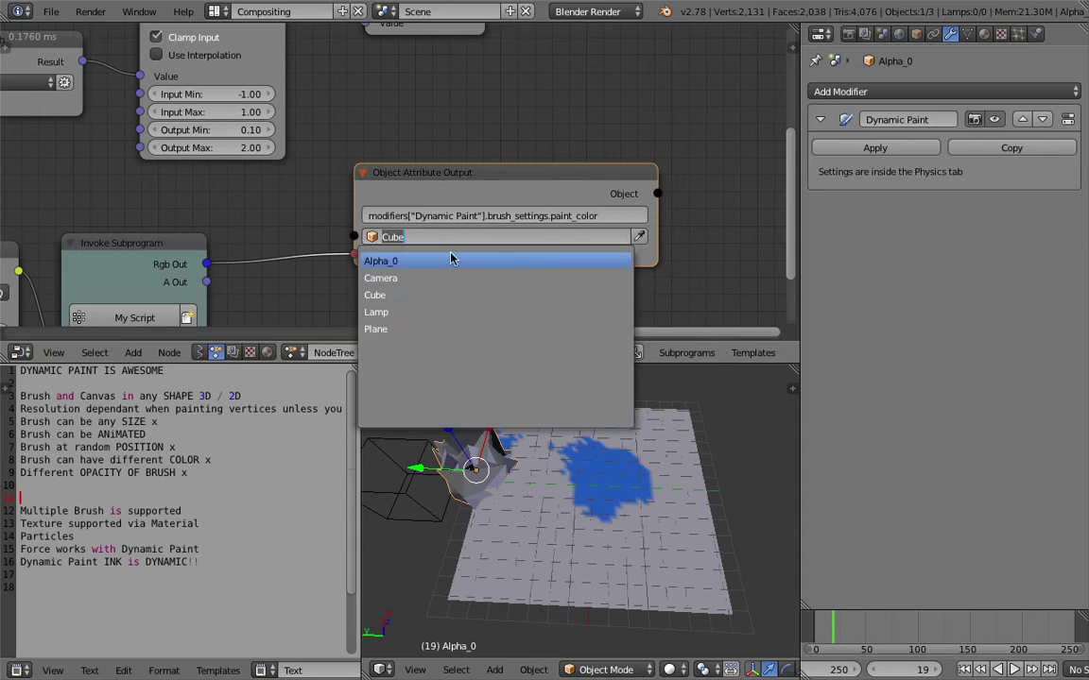
left_click(380, 261)
key("ctrl+s")
left_click(450, 255)
Play the colour-changing brush from the first frame, stop at frame 67 and save the file.
left_click(962, 670)
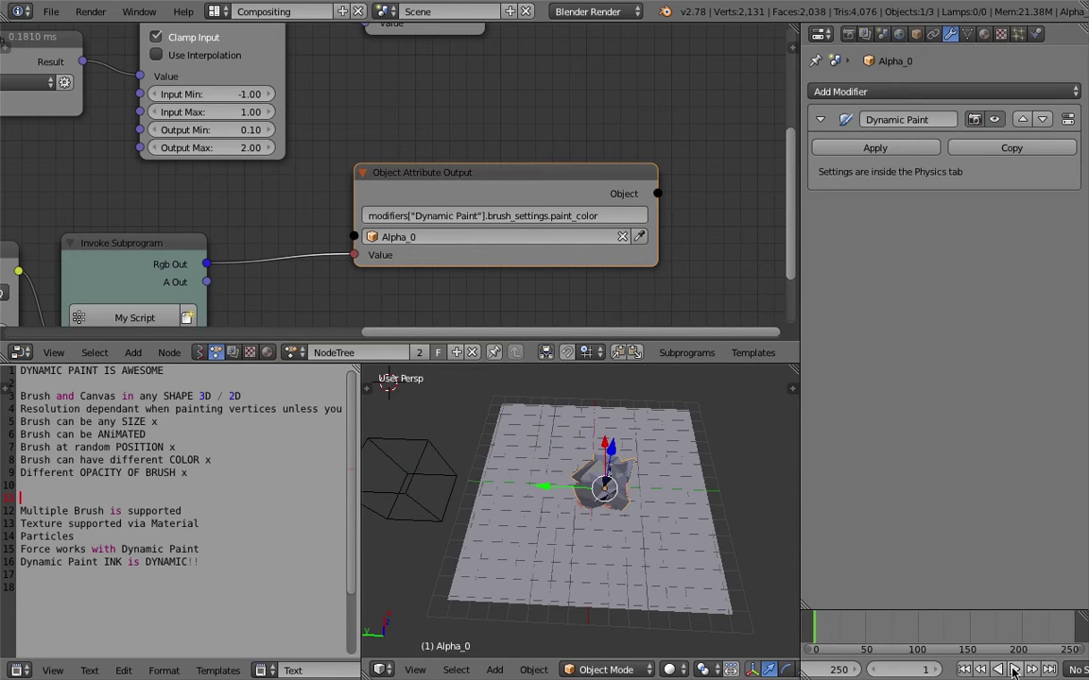
left_click(1013, 669)
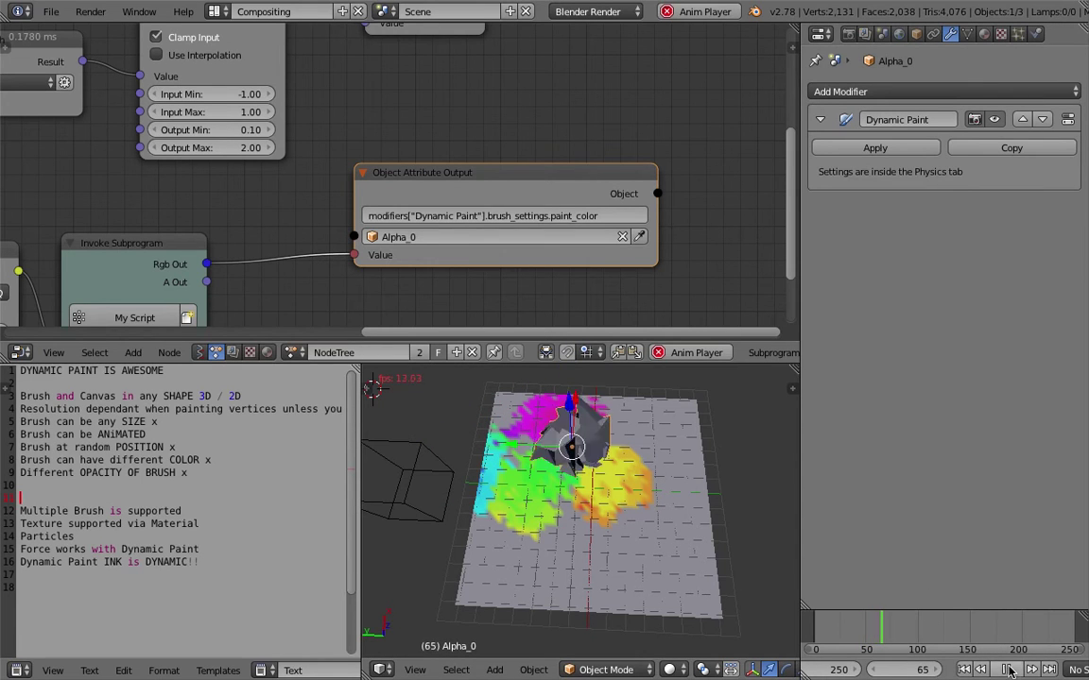
left_click(1008, 670)
key("ctrl+s")
left_click(413, 419)
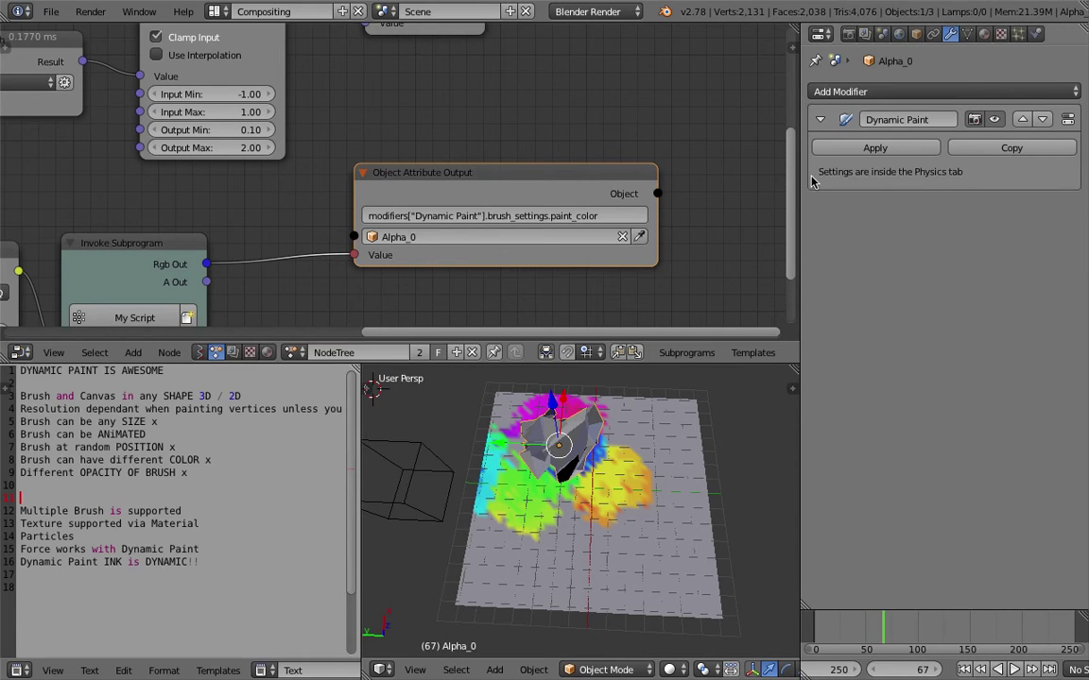
Turn on the Wire overlay in Alpha_0's object display settings and zoom in on the painted canvas.
left_click(915, 34)
left_click(838, 500)
middle_click_drag(624, 469, 630, 464)
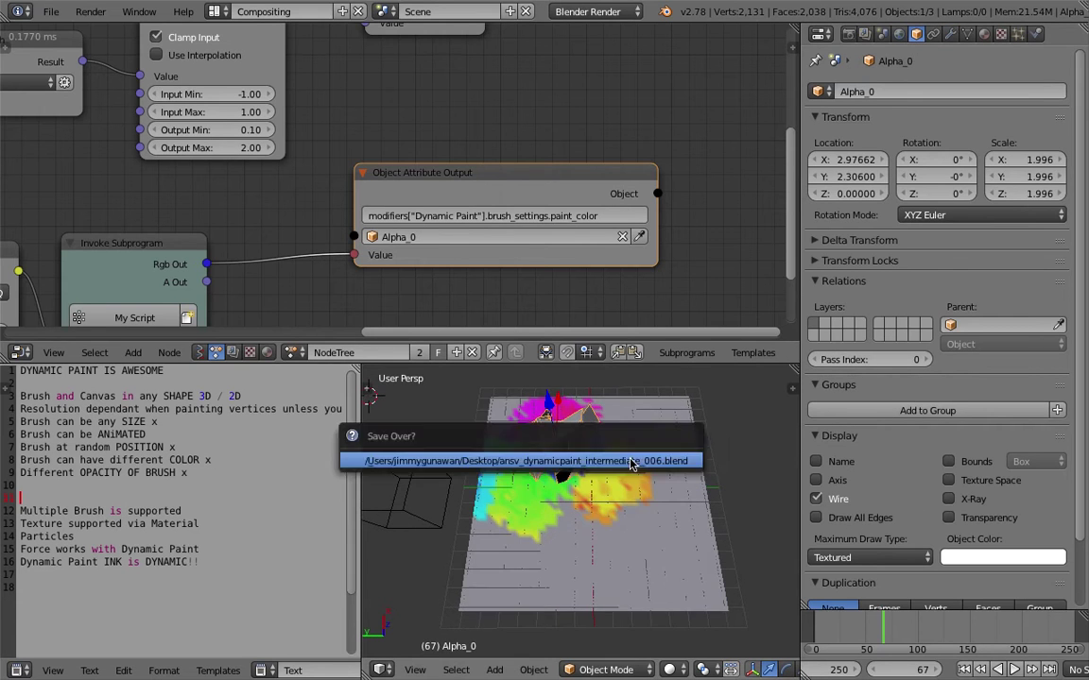
scroll(635, 462, "up", 5)
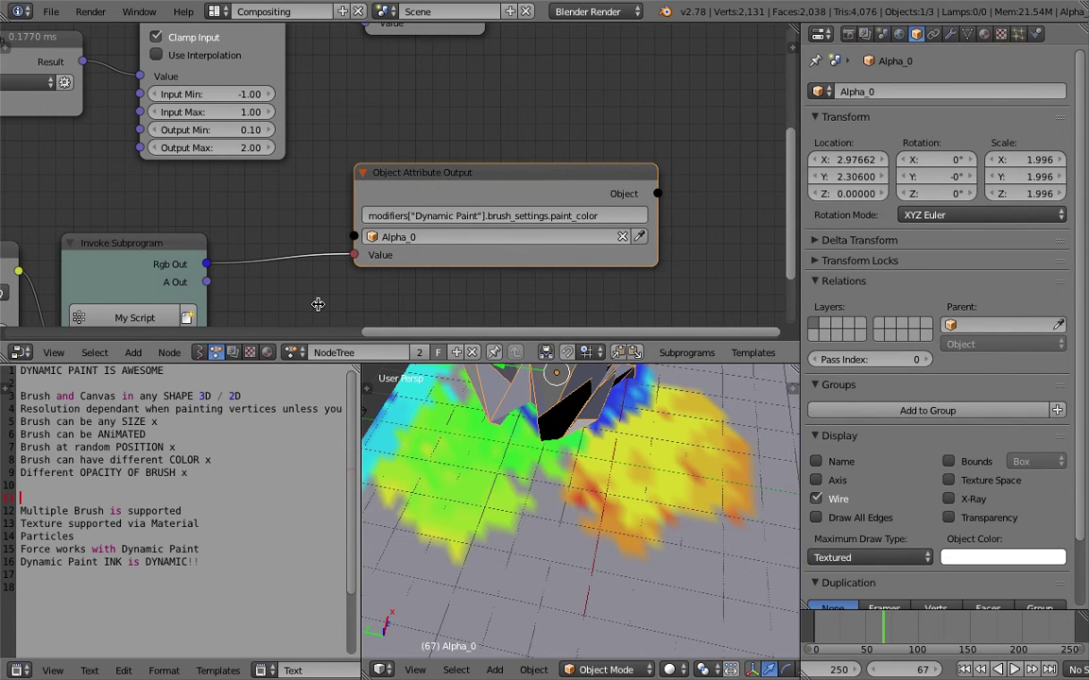
Switch back to the Sverchok tree NodeTree.001 and toggle the Viewer BMeshMK2 node's UPD option to refresh the mesh.
left_click(202, 354)
left_click(292, 353)
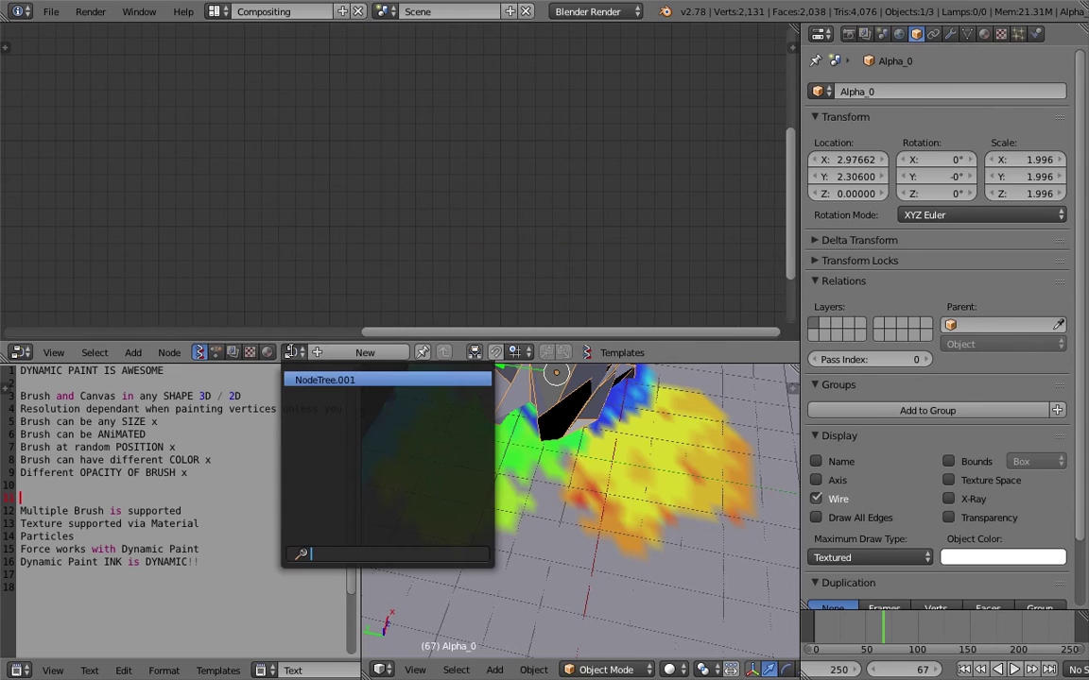
left_click(321, 379)
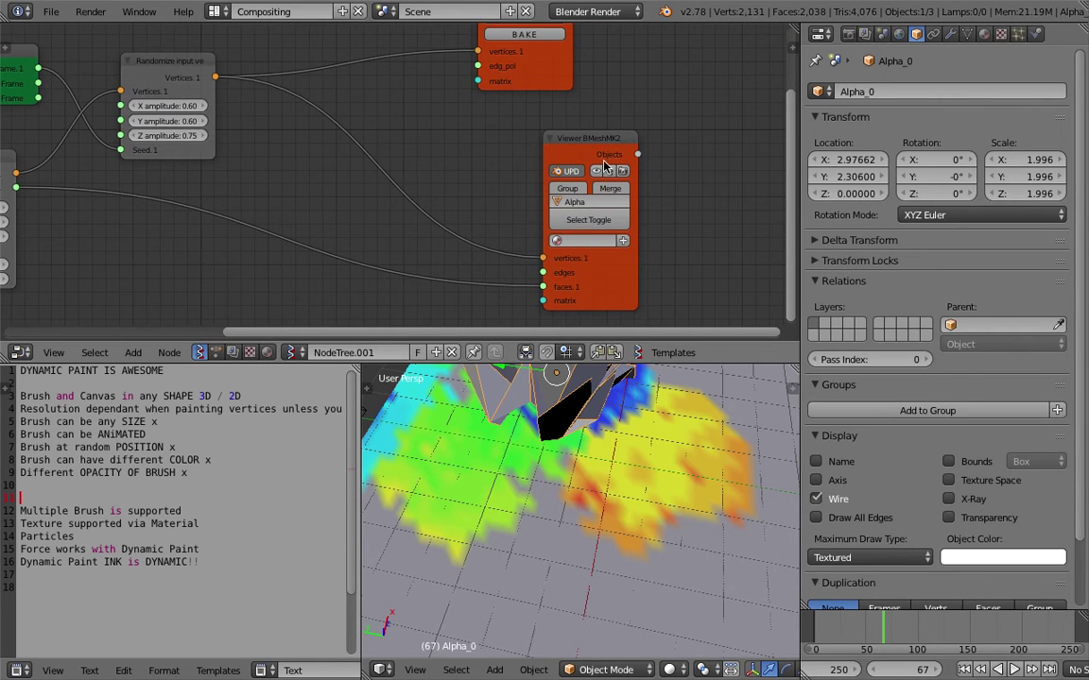
left_click(572, 171)
left_click(570, 171)
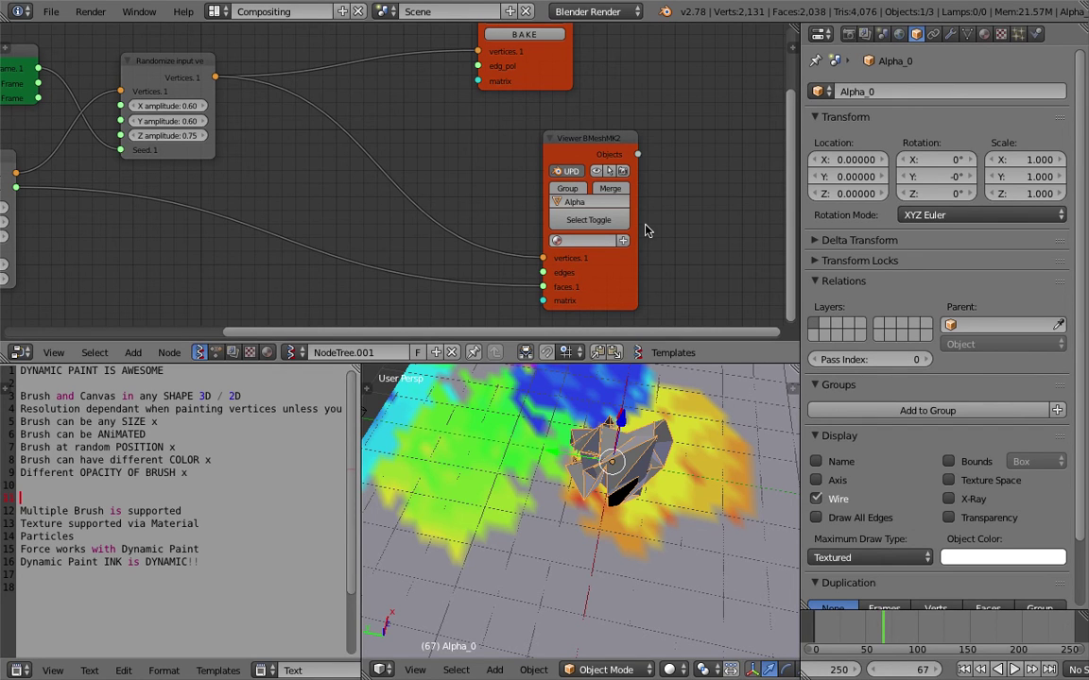
Turn off Alpha_0's Wire overlay and set its maximum draw type to Wire.
left_click(816, 498)
left_click(870, 558)
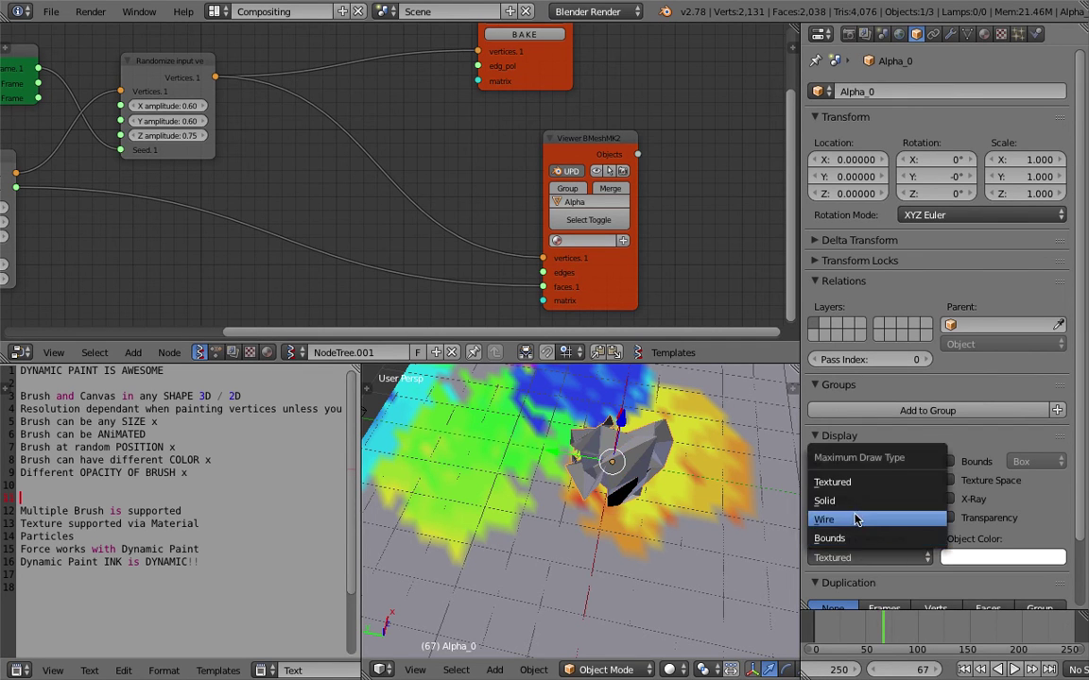
left_click(828, 515)
Play the animation from the first frame and switch to the 3D View Full layout to watch the canvas being painted.
left_click(964, 669)
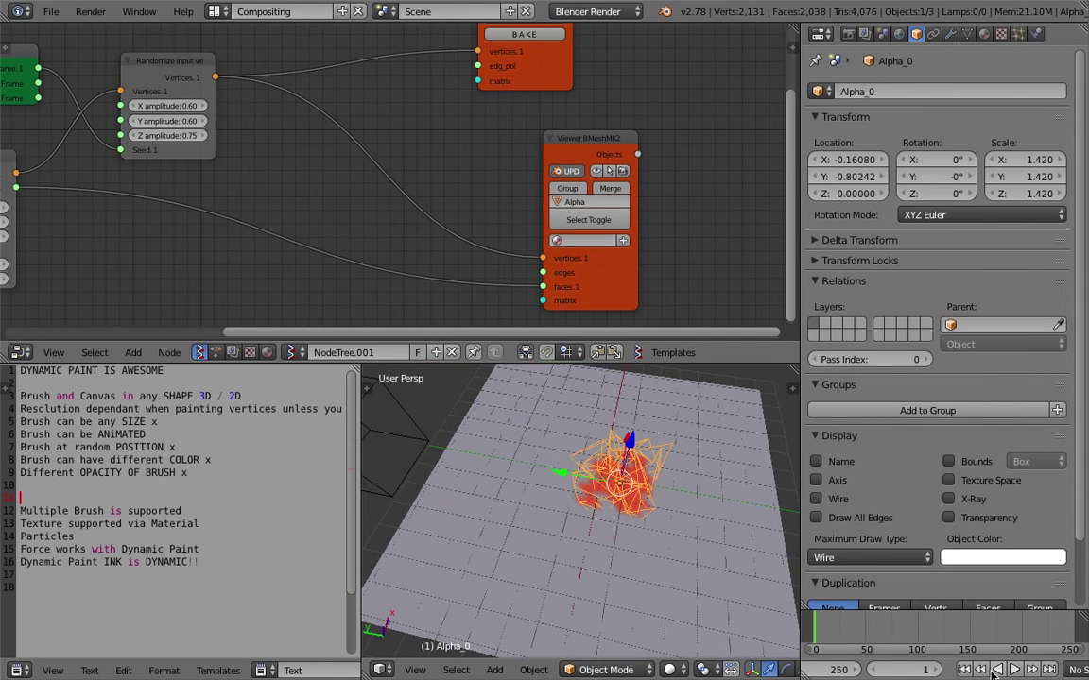
left_click(1013, 669)
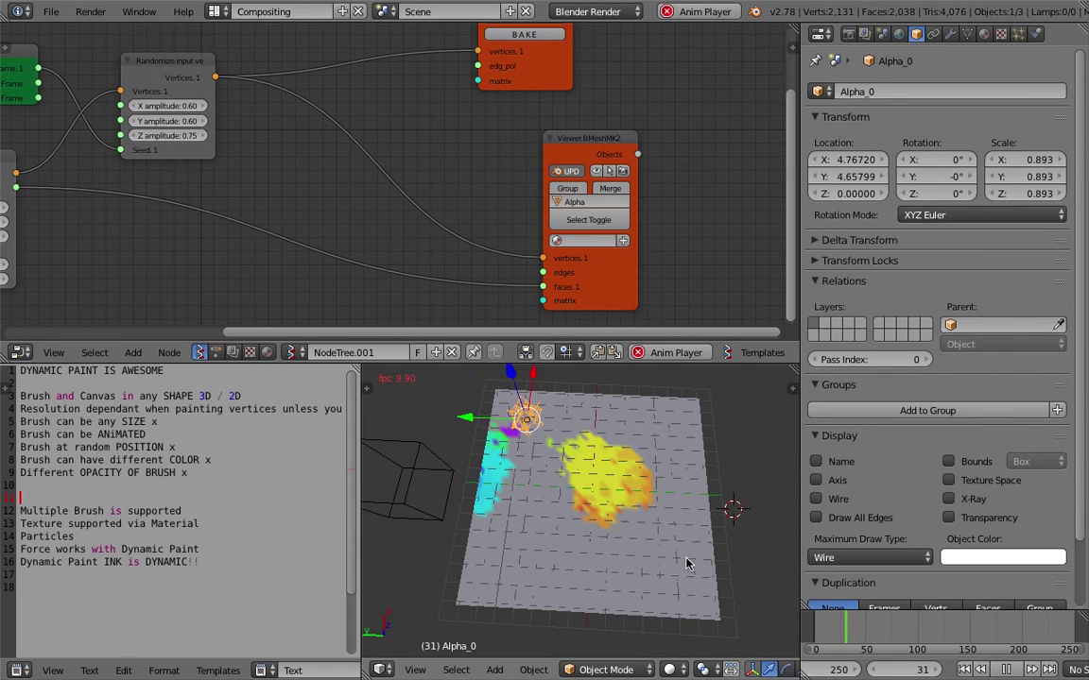
left_click(215, 12)
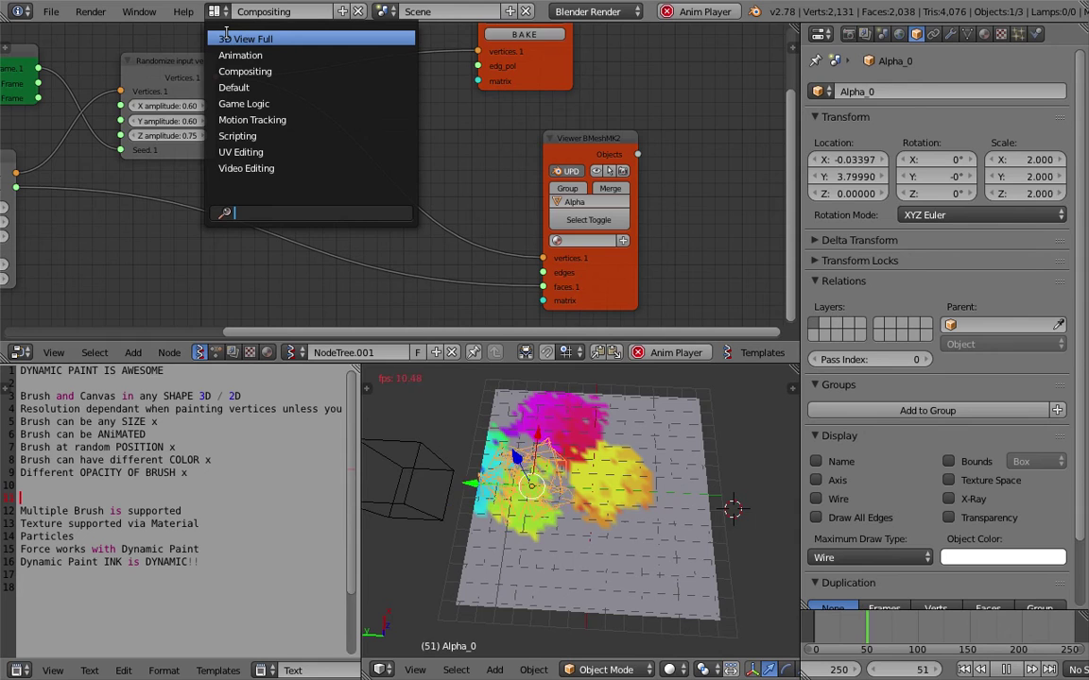
left_click(227, 38)
middle_click_drag(697, 323, 831, 430)
scroll(795, 416, "down", 2)
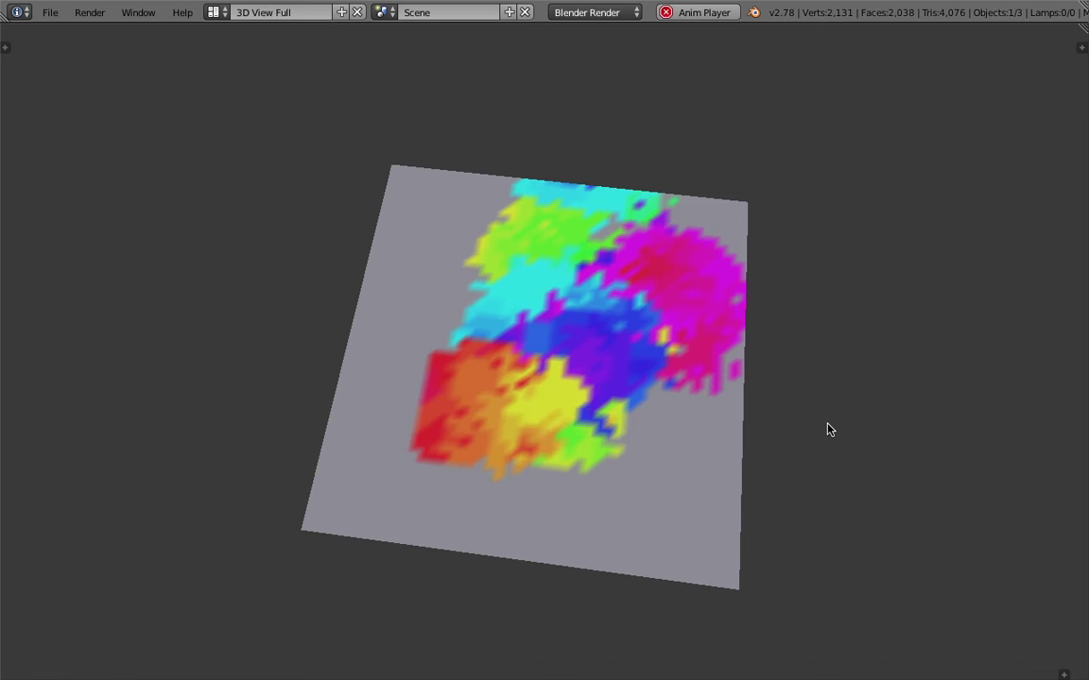
Watch the brush paint the canvas from several viewing angles, then stop the playback.
middle_click_drag(765, 370, 644, 345)
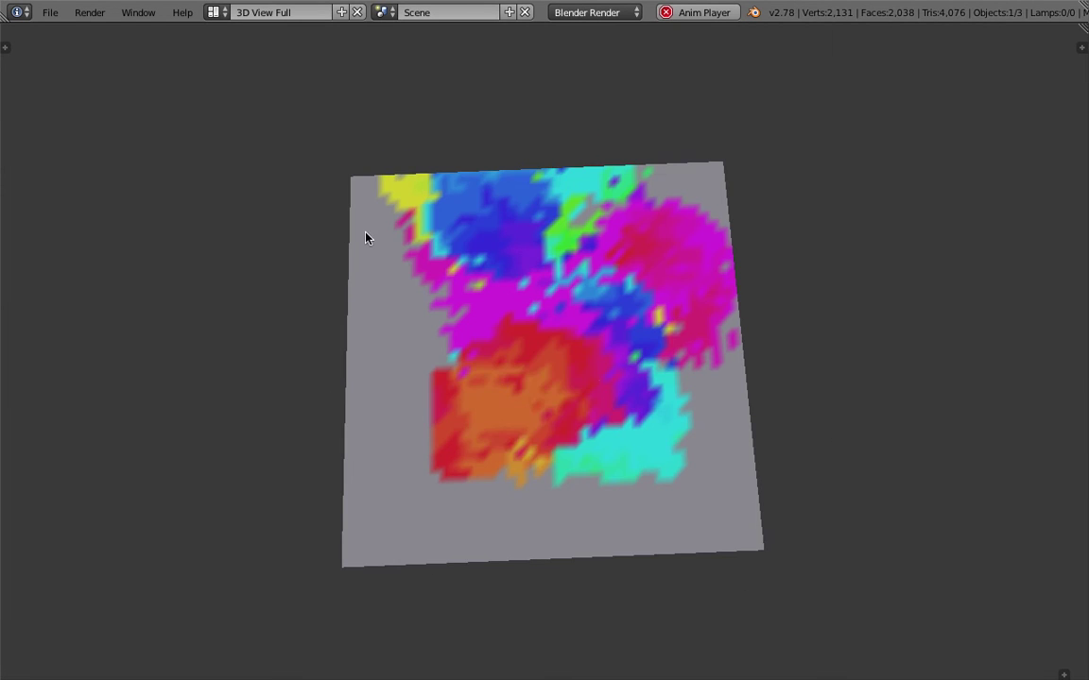
middle_click_drag(553, 326, 584, 344)
scroll(582, 350, "up", 2)
scroll(595, 354, "down", 2)
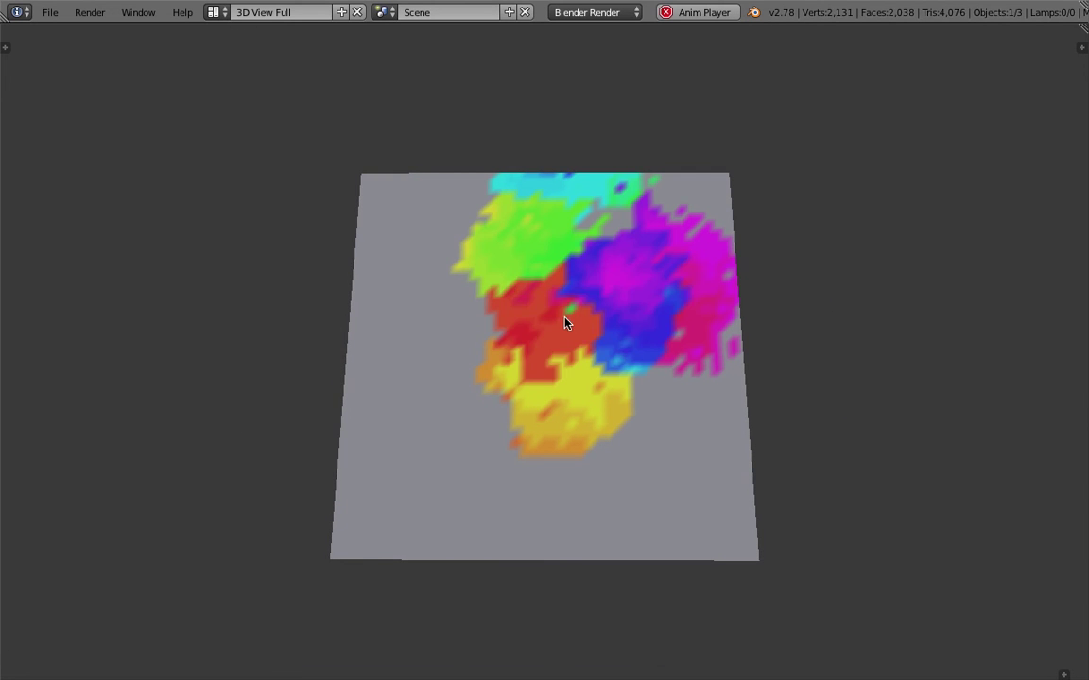
middle_click_drag(573, 386, 618, 409)
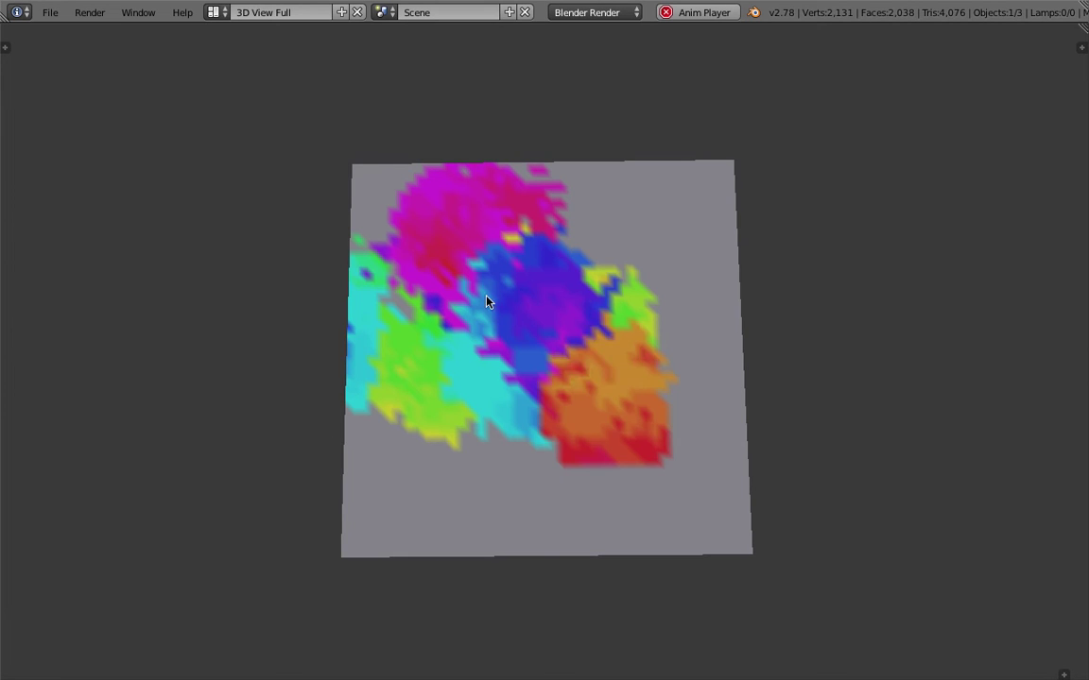
key("Escape")
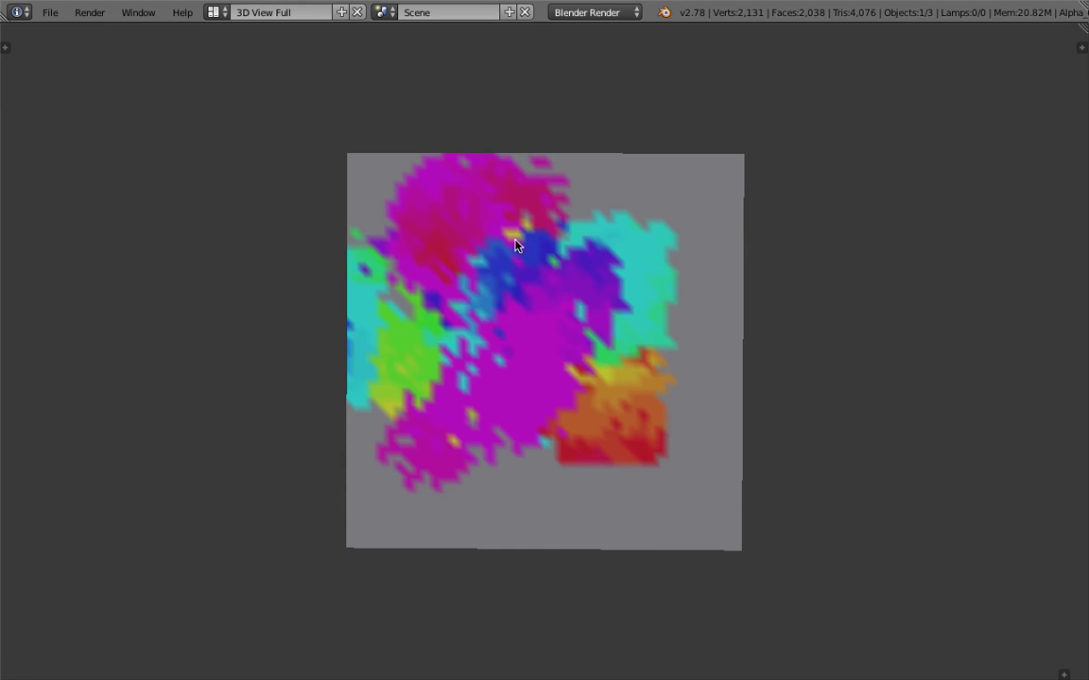
middle_click_drag(515, 246, 524, 223)
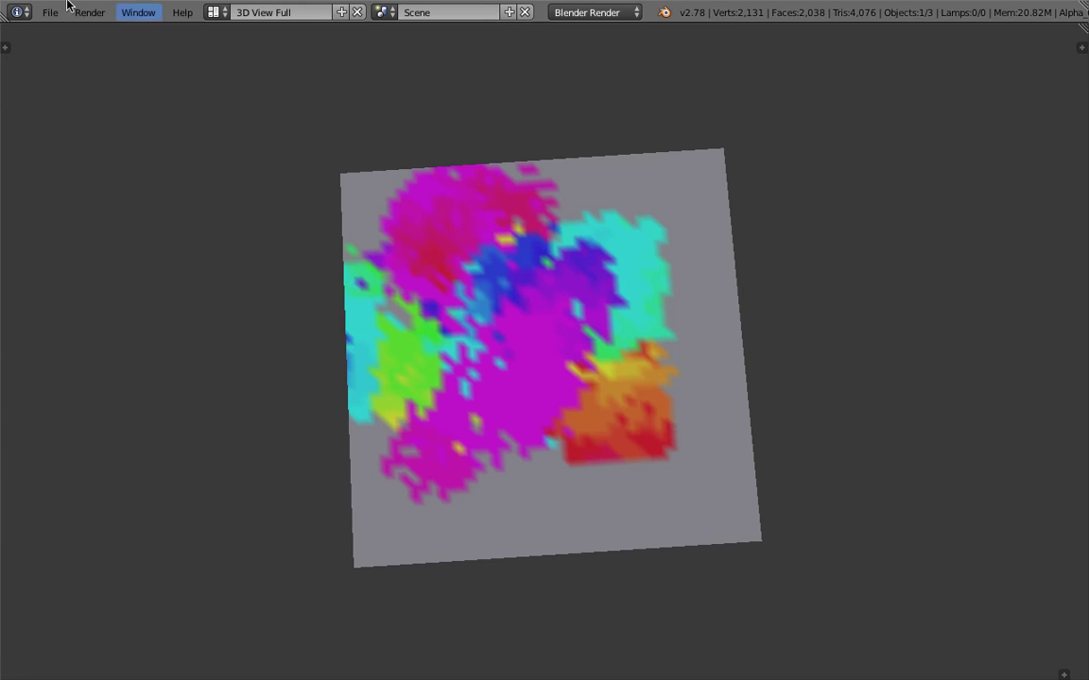
Switch to the Compositing screen layout and save the project file.
left_click(224, 17)
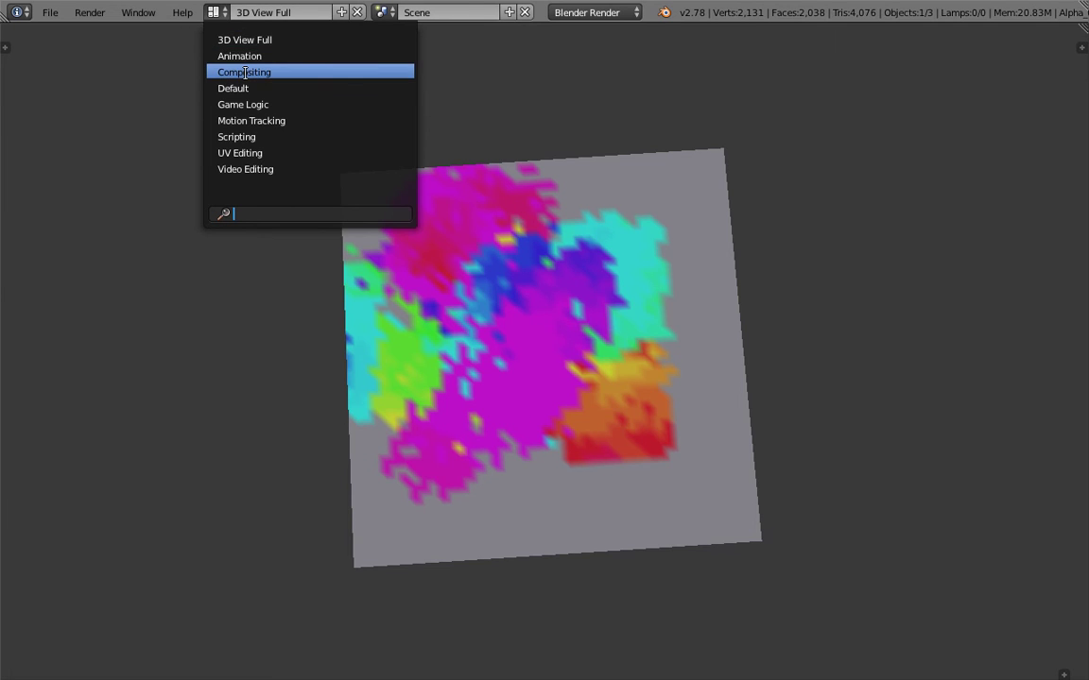
left_click(244, 73)
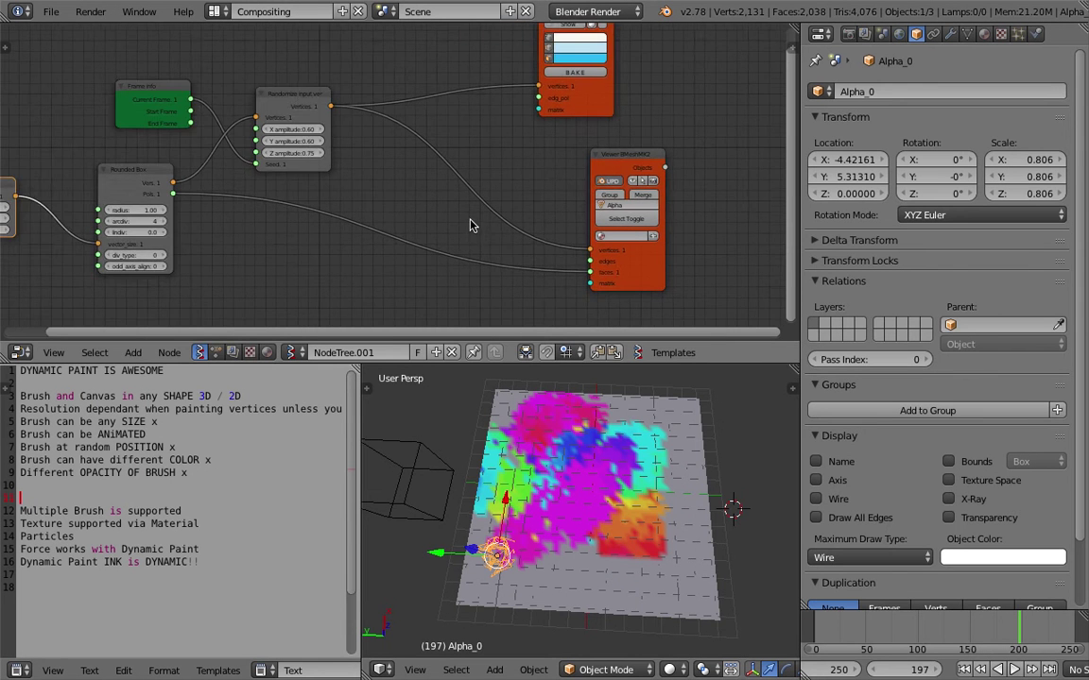
left_click(50, 12)
left_click(104, 142)
Move the Viewer BMeshMK2 node below the Viewer Draw node, closer to the Randomize Input Vectors node.
middle_click_drag(420, 238, 447, 261)
scroll(438, 201, "up", 1)
left_click_drag(626, 189, 509, 172)
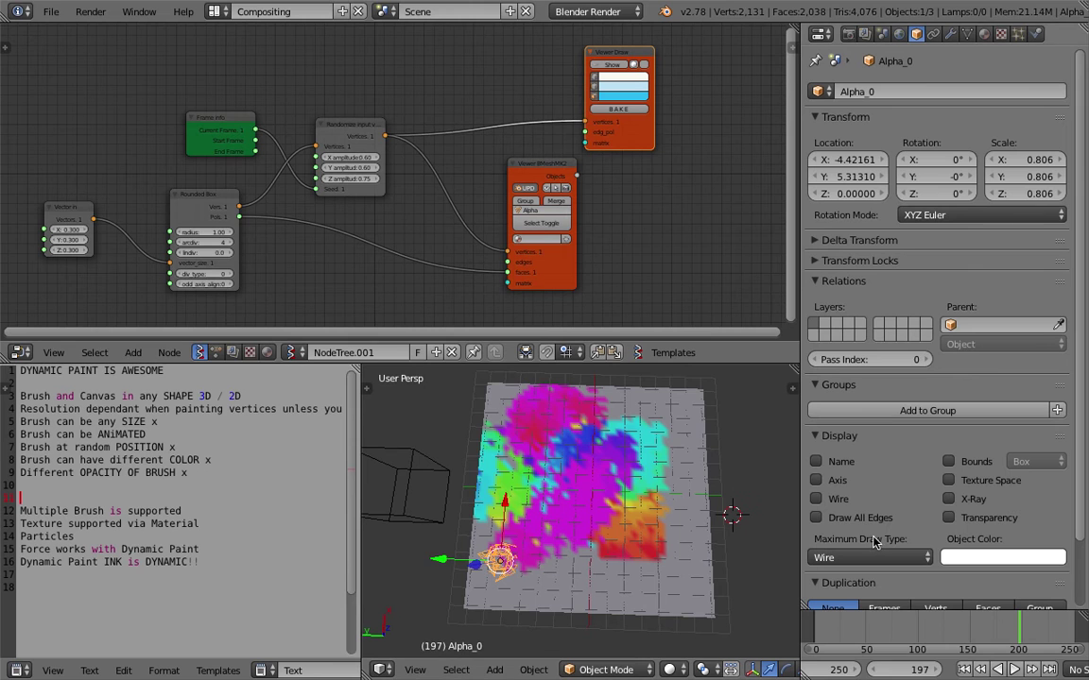
Play the animation briefly from the first frame and stop it.
left_click(964, 669)
left_click(1014, 669)
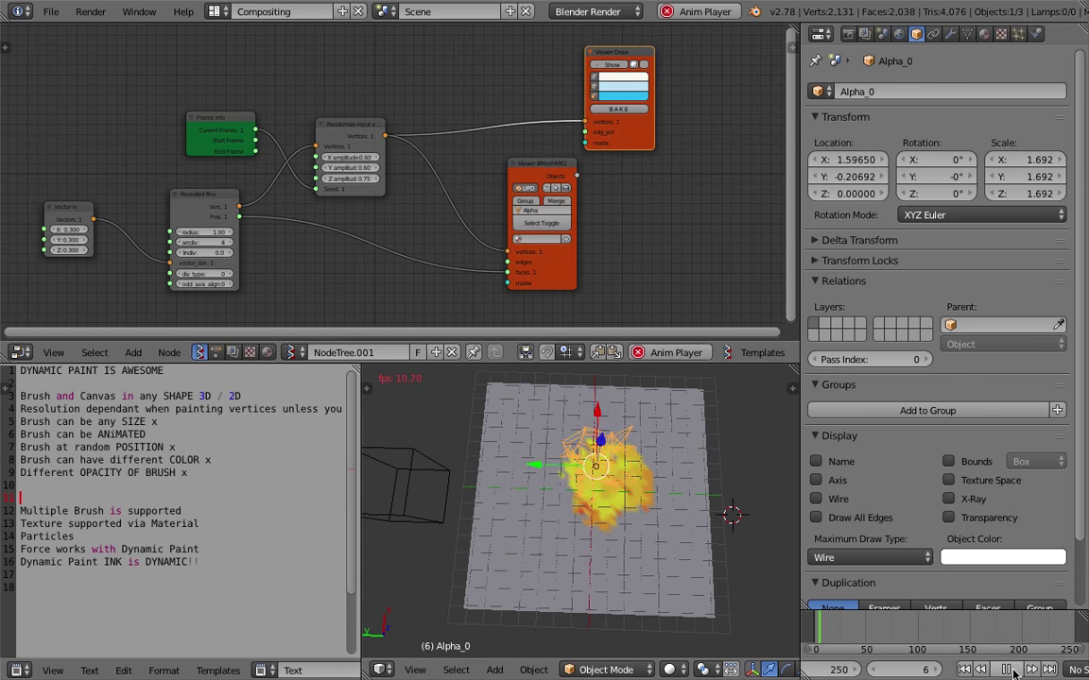
left_click(1014, 669)
Edit line 3 of the notes to read "Brush and Canvas in ANY SHAPE 3D / 2D X" and widen the text area.
key("ctrl+s")
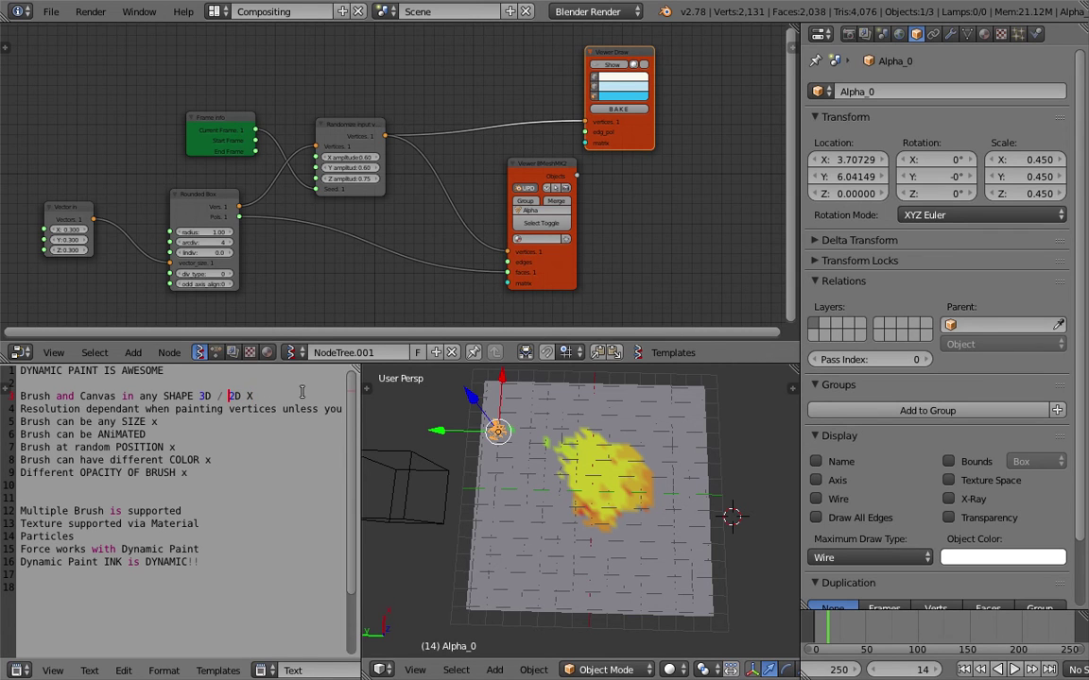
type("Y")
key("ctrl+s")
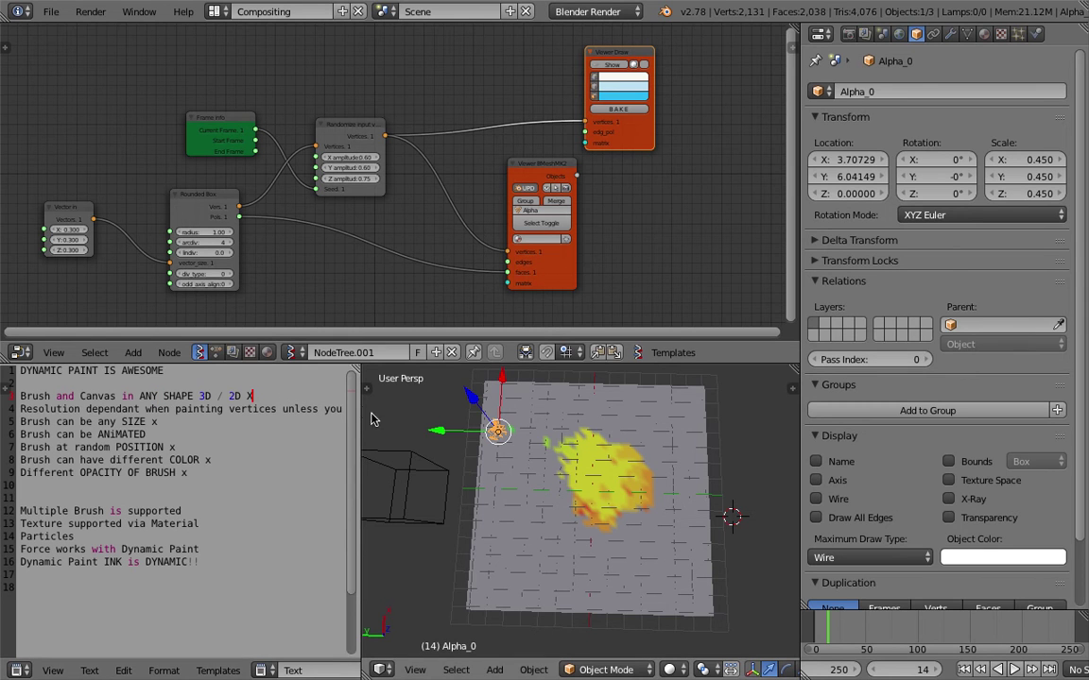
left_click_drag(361, 420, 435, 422)
key("ctrl+s")
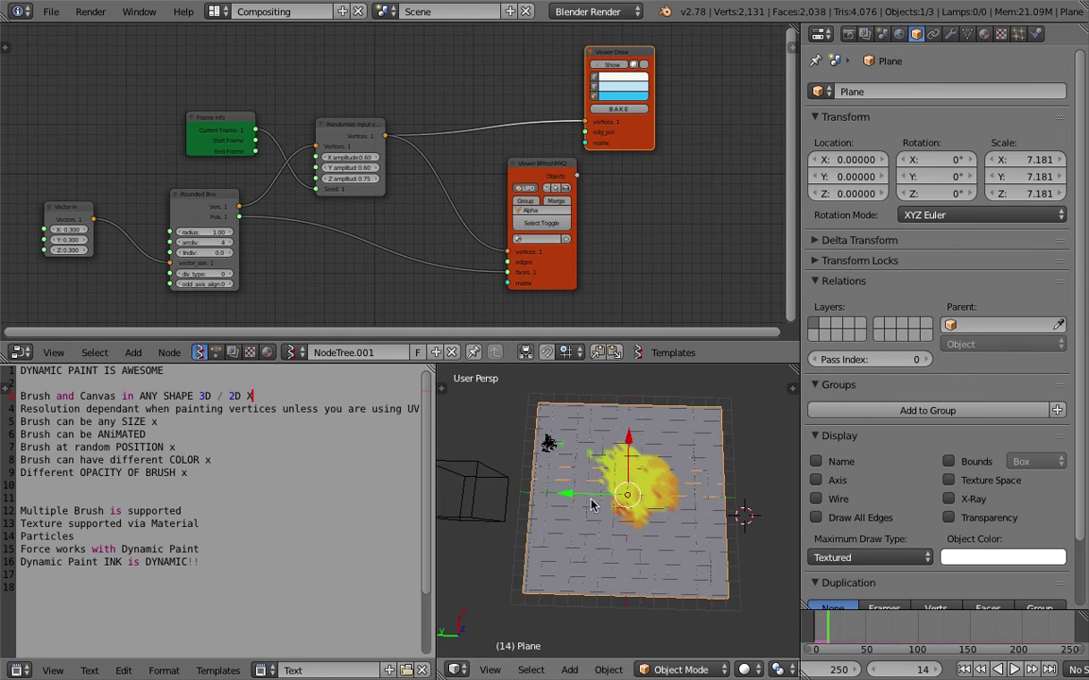
Select the canvas plane and insert an empty line below "Particles" in the notes.
key("ctrl+s")
left_click(593, 488)
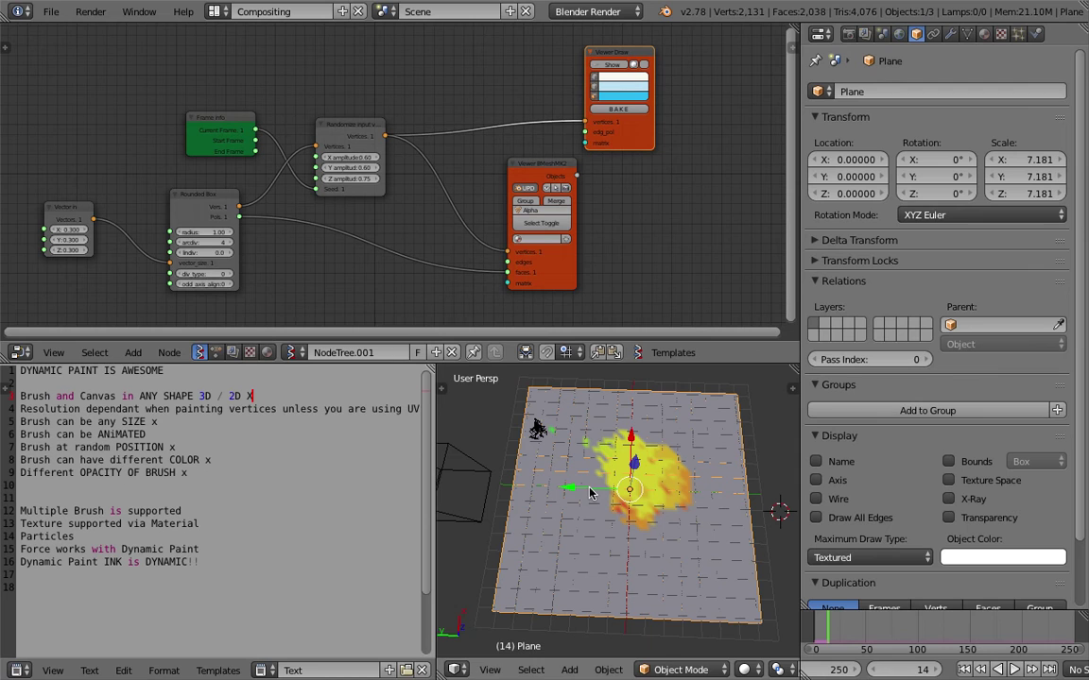
key("Return")
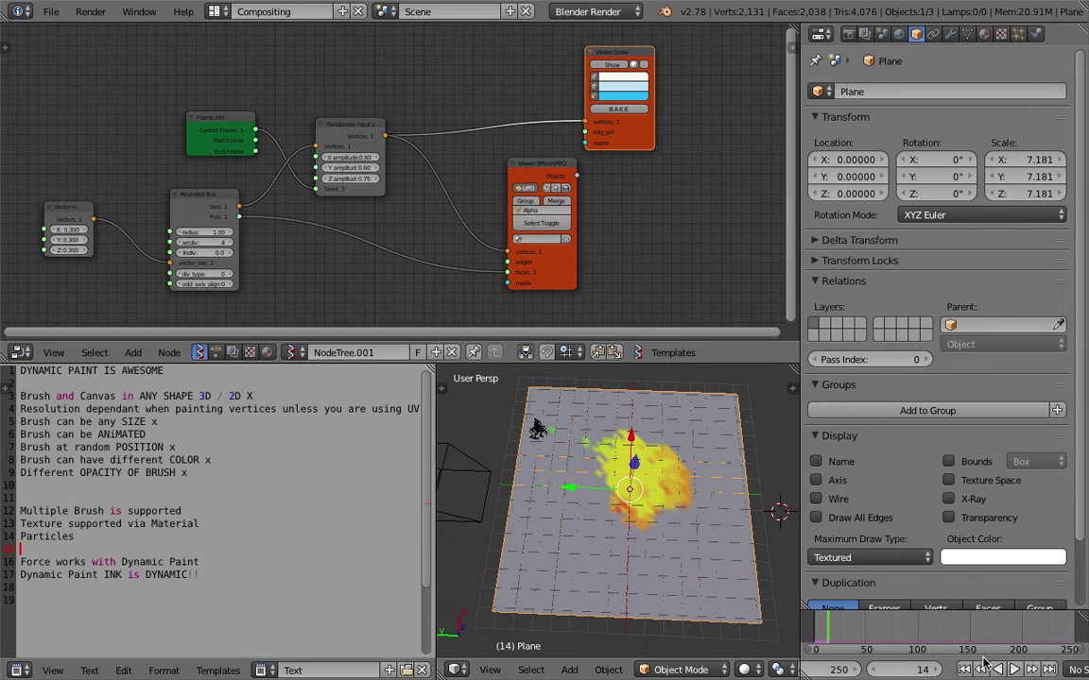
Return to the first frame and open the plane's Dynamic Paint Output and Initial Color settings.
key("shift+Left")
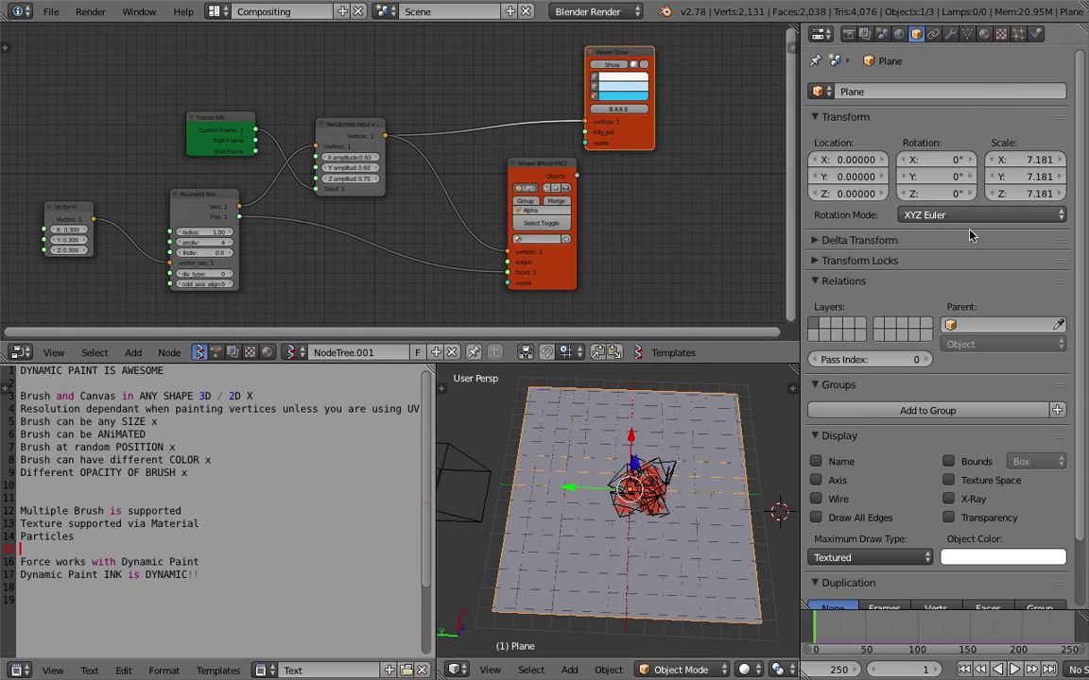
left_click(1033, 34)
left_click_drag(1083, 174, 1082, 271)
left_click(888, 539)
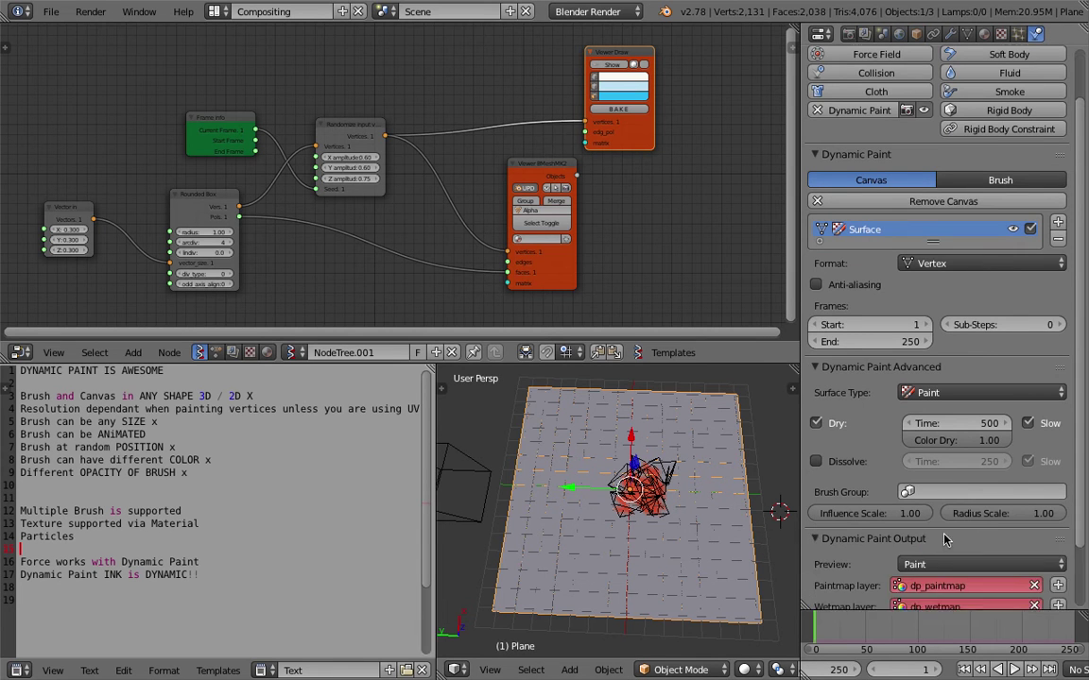
scroll(889, 501, "down", 2)
left_click(953, 557)
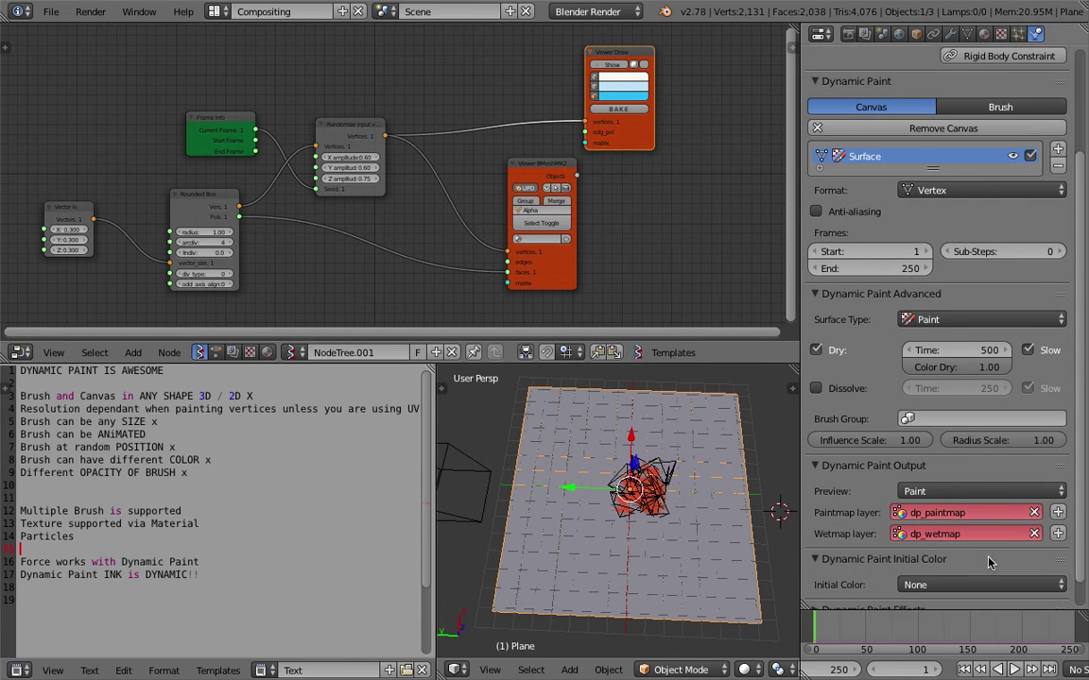
Set the canvas's Initial Color to Color, using a grey with R, G and B at 0.400.
scroll(959, 553, "down", 1)
left_click(964, 553)
left_click(976, 526)
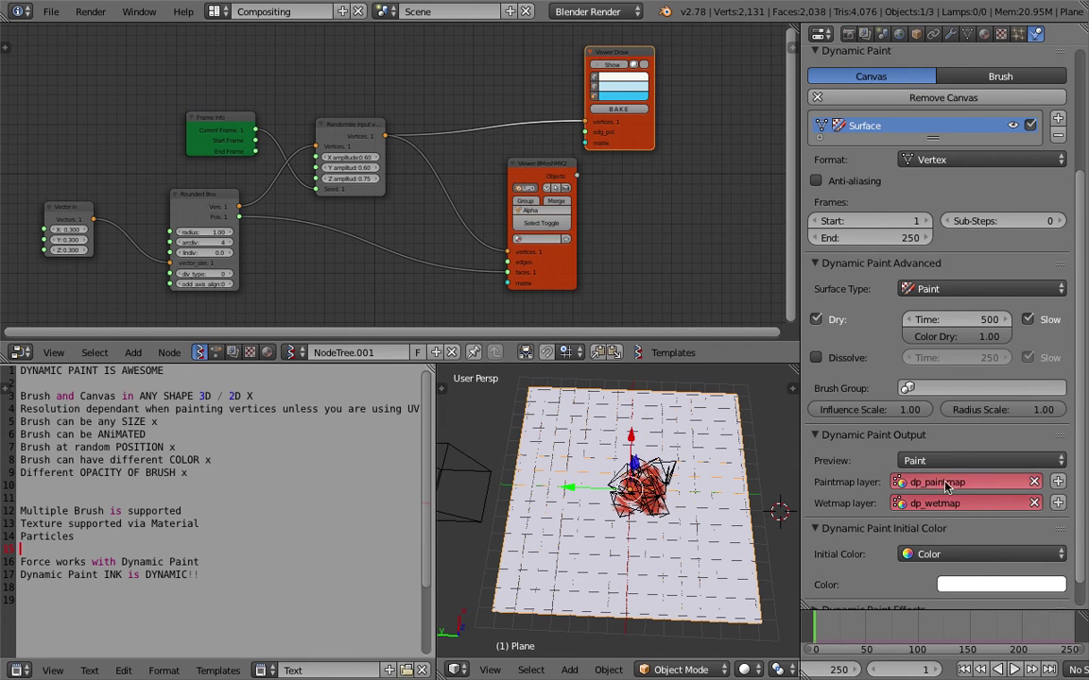
left_click(979, 584)
left_click_drag(1059, 400, 1011, 421)
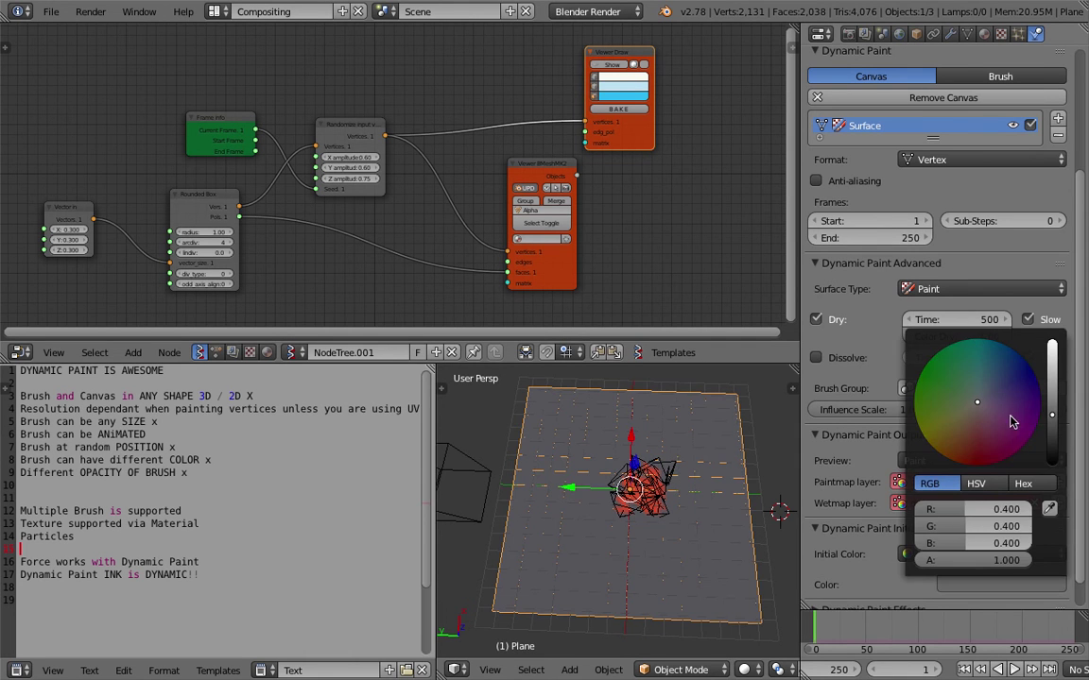
Enable Use Spread in the canvas's Dynamic Paint Effects and play the animation to watch the paint spread.
scroll(1004, 549, "down", 1)
left_click(925, 580)
scroll(1008, 561, "down", 3)
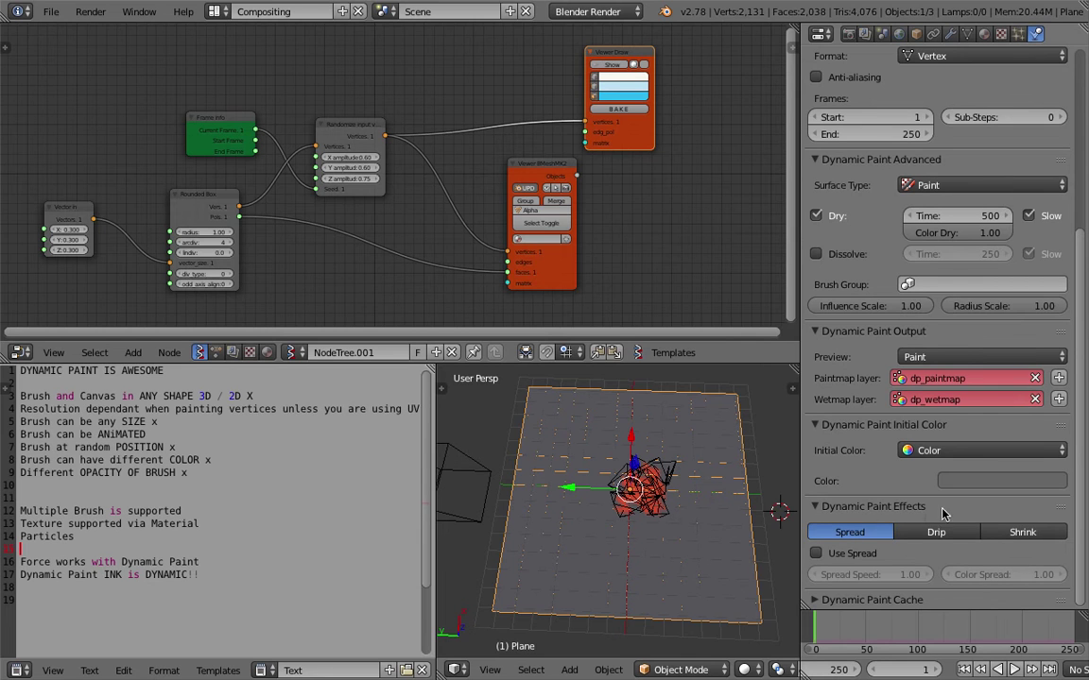
left_click(816, 554)
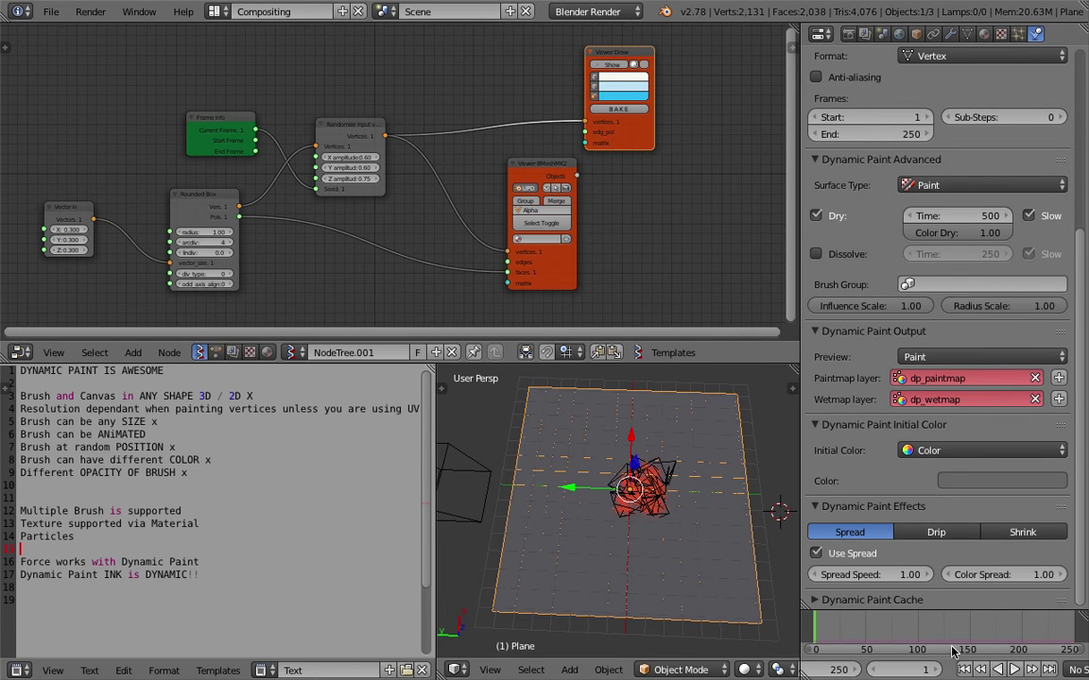
left_click(1017, 669)
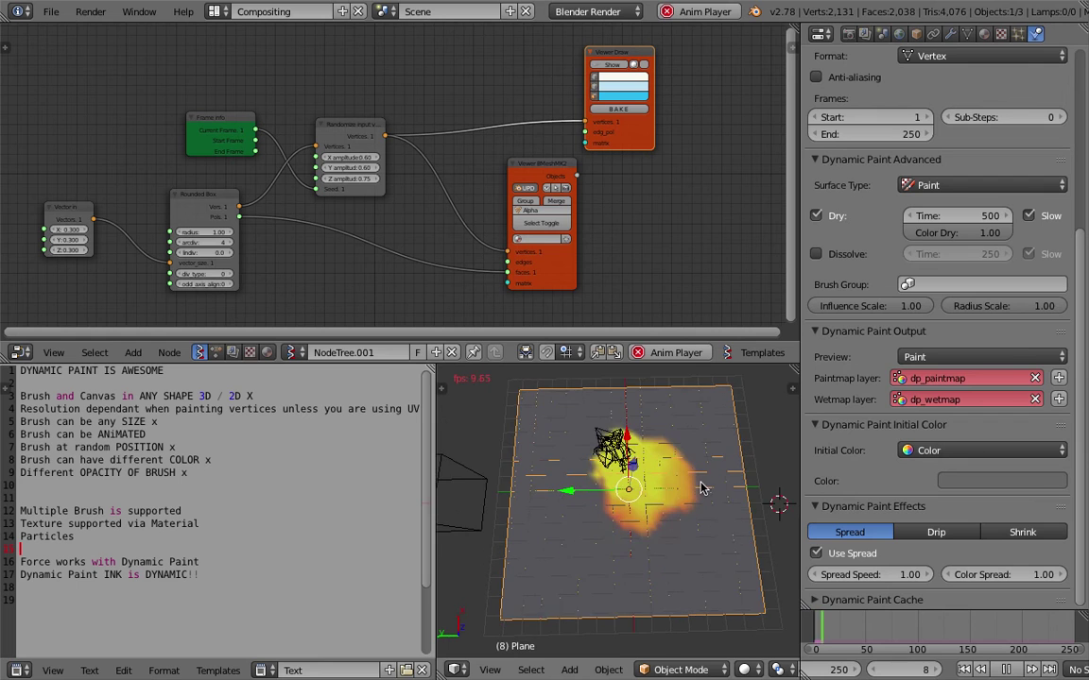
middle_click_drag(661, 553, 633, 551)
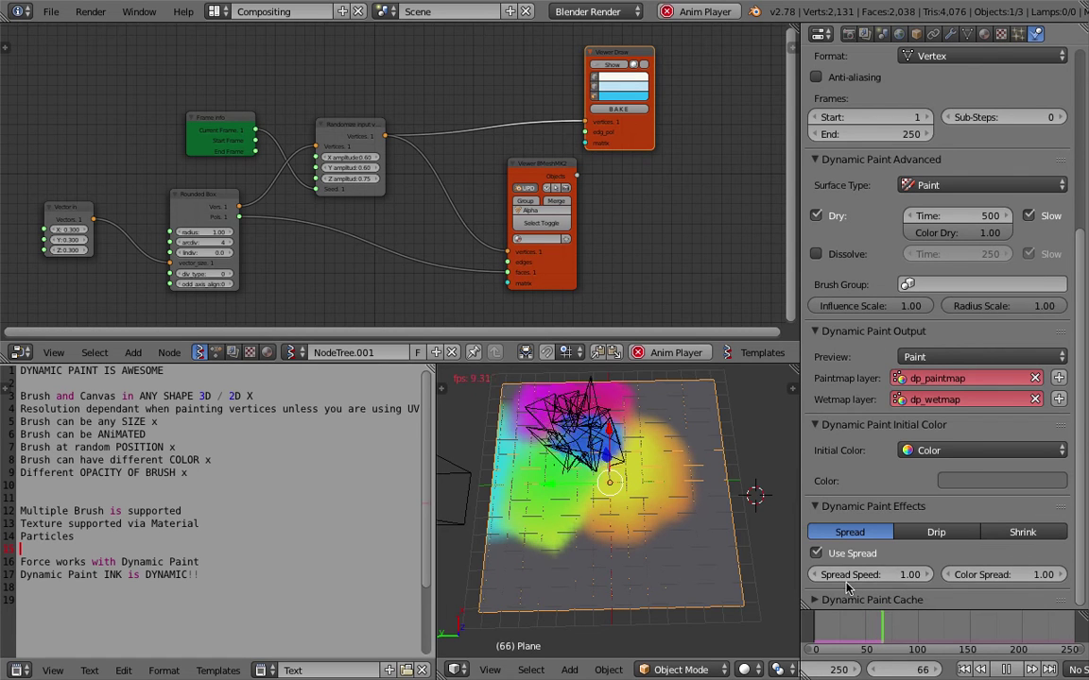
Turn off Use Spread, show the Drip effect's settings and stop the playback.
left_click(815, 553)
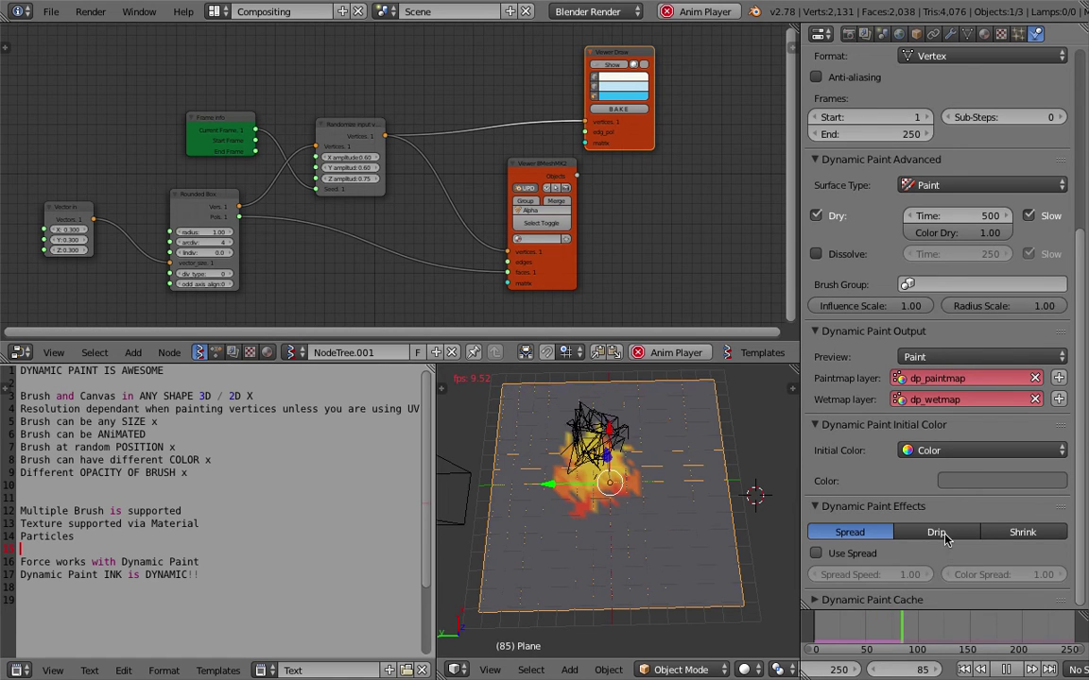
left_click(945, 535)
left_click(815, 553)
scroll(945, 548, "down", 2)
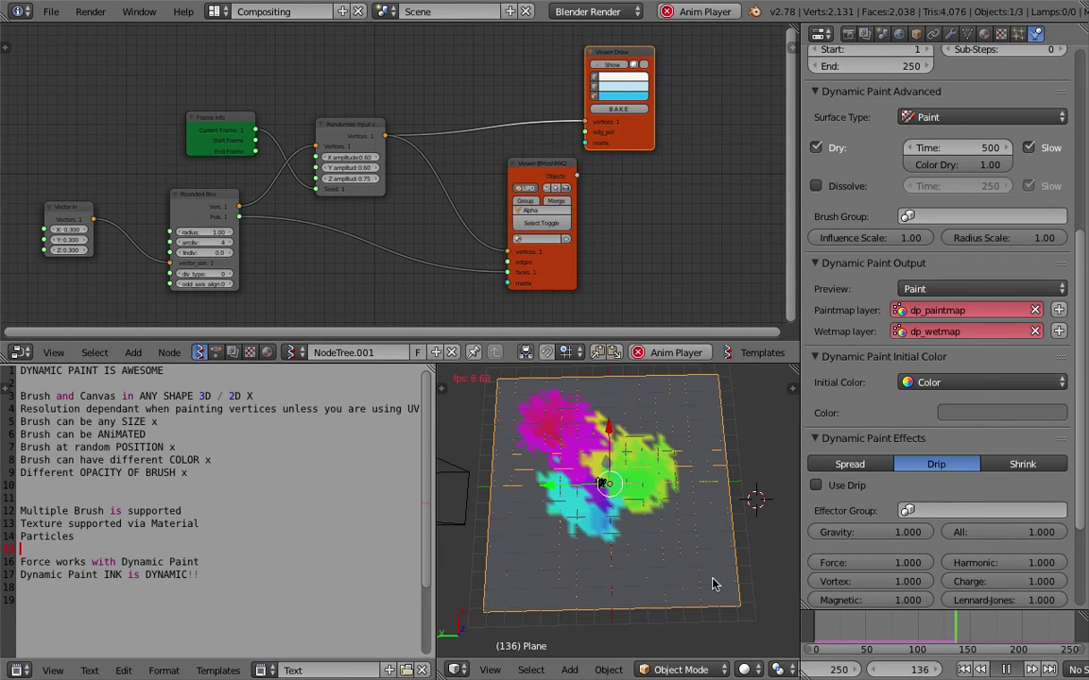
left_click(1004, 669)
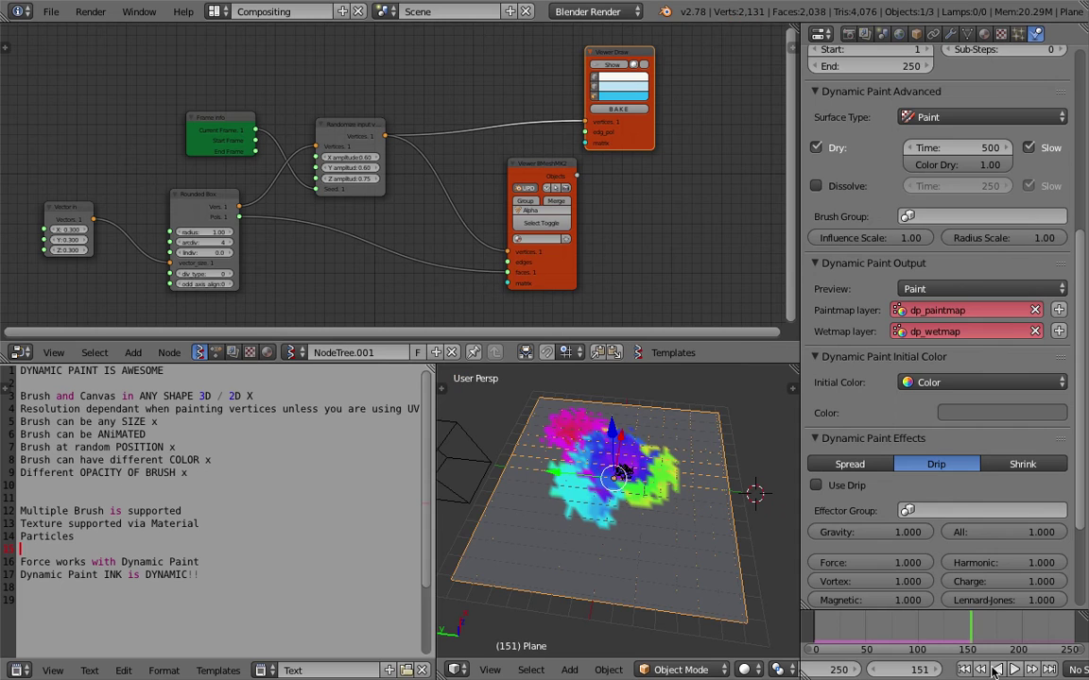
Add a Turbulence force field to the scene.
middle_click_drag(643, 506, 598, 498)
key("ctrl+s")
left_click(588, 494)
scroll(626, 456, "down", 3)
key("shift+a")
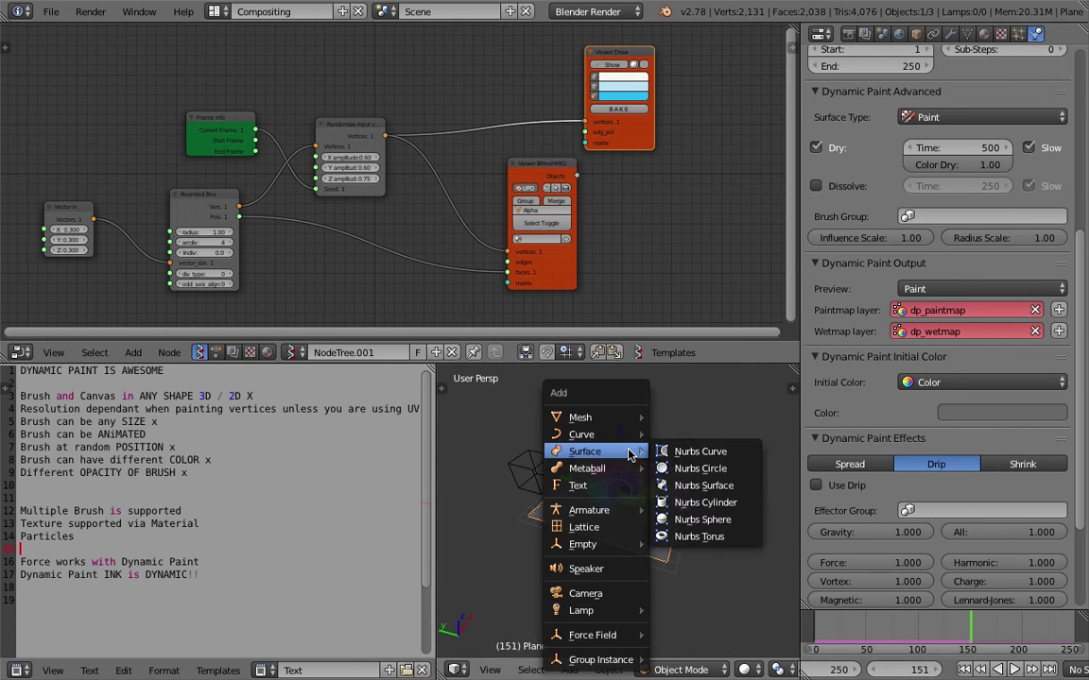
mouse_move(615, 635)
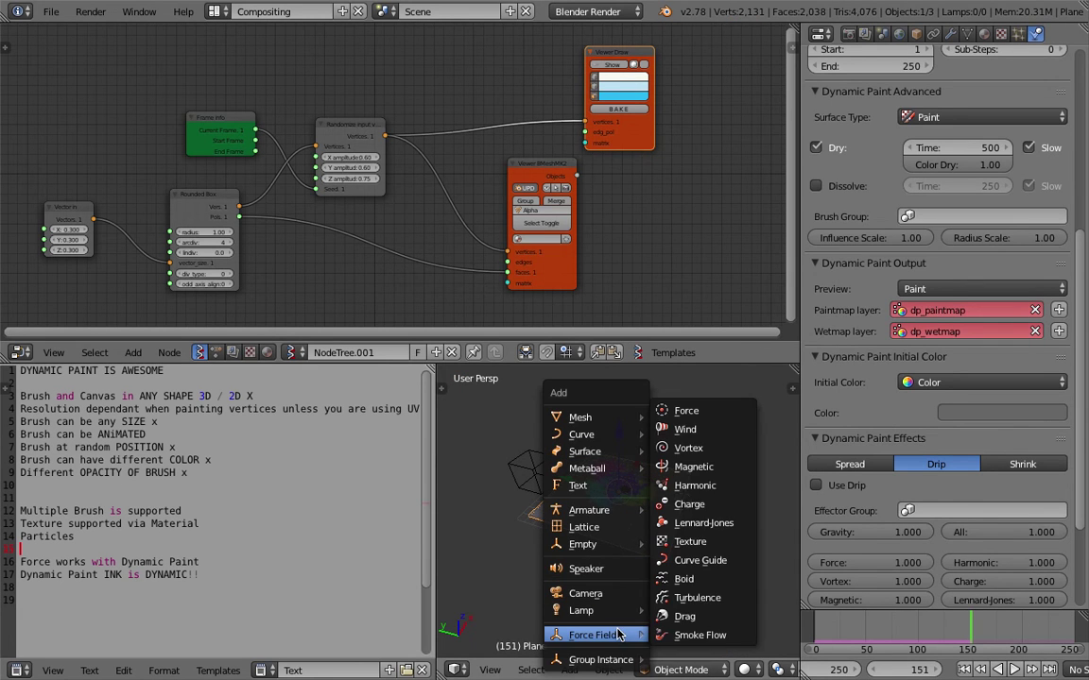
left_click(711, 606)
Move the turbulence field toward a far corner of the canvas plane and scale it up.
key("g")
left_click(663, 472)
key("ctrl+s")
left_click(661, 468)
key("s")
left_click(745, 561)
mouse_move(641, 476)
middle_mouse_down()
mouse_move(634, 503)
mouse_move(659, 477)
middle_mouse_up()
key("ctrl+s")
left_click(634, 503)
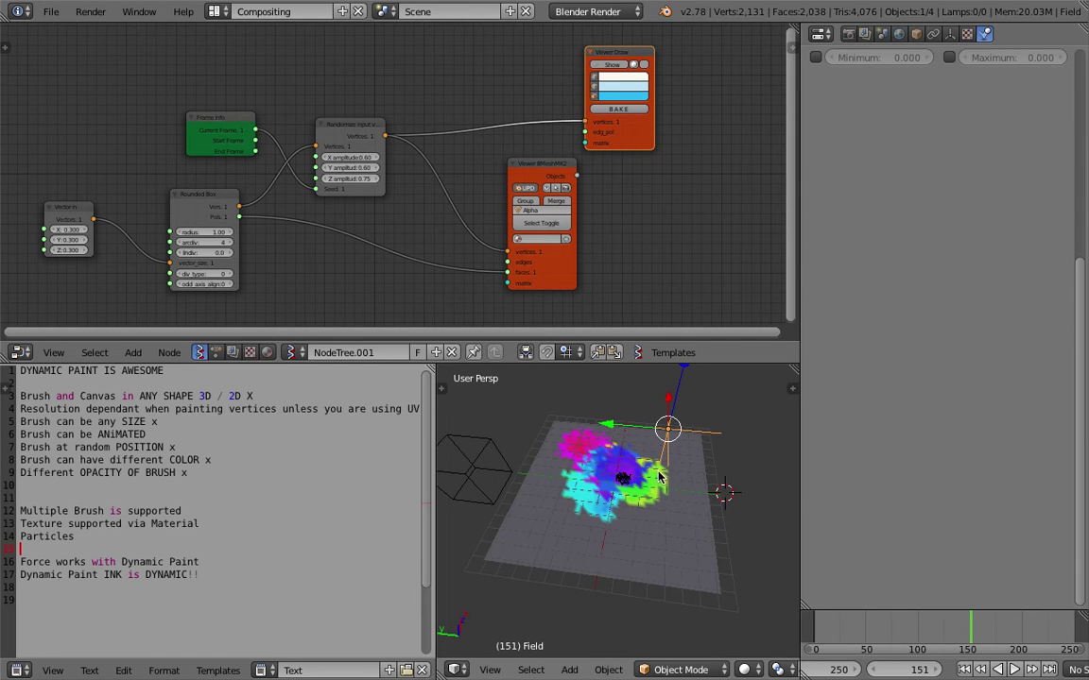
Set the turbulence field's Strength to 18.9, Flow to 2.6, Noise to 6.6 and Seed to 41, keeping Size at 0.
scroll(1083, 238, "up", 5)
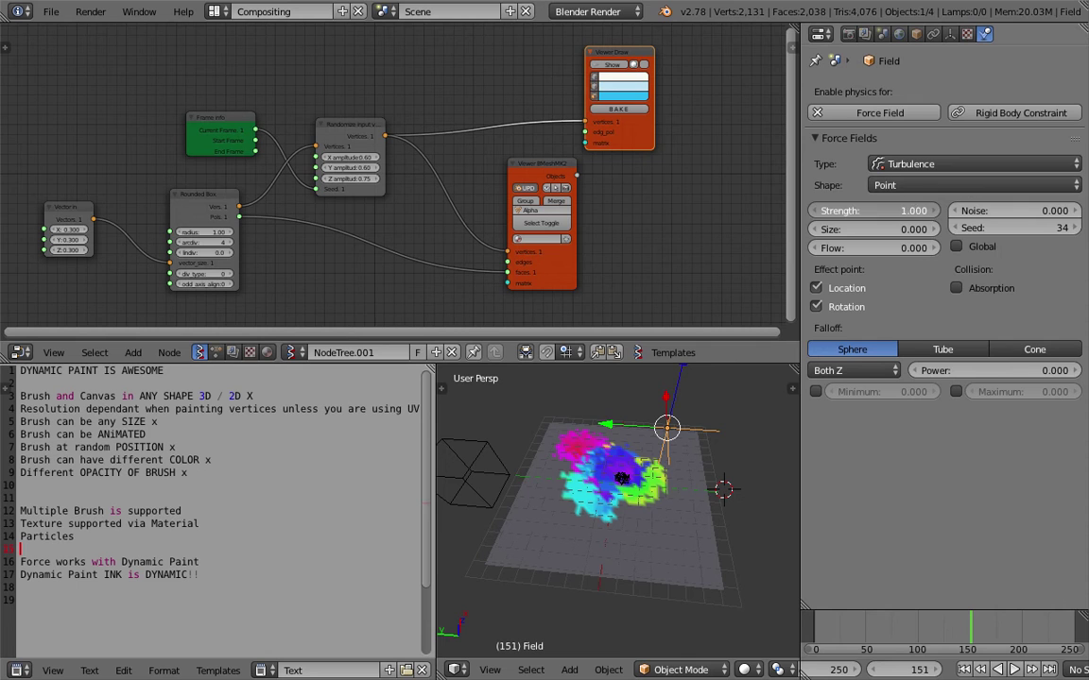
left_click_drag(879, 211, 932, 248)
left_click_drag(995, 210, 1074, 211)
left_click_drag(999, 227, 1011, 227)
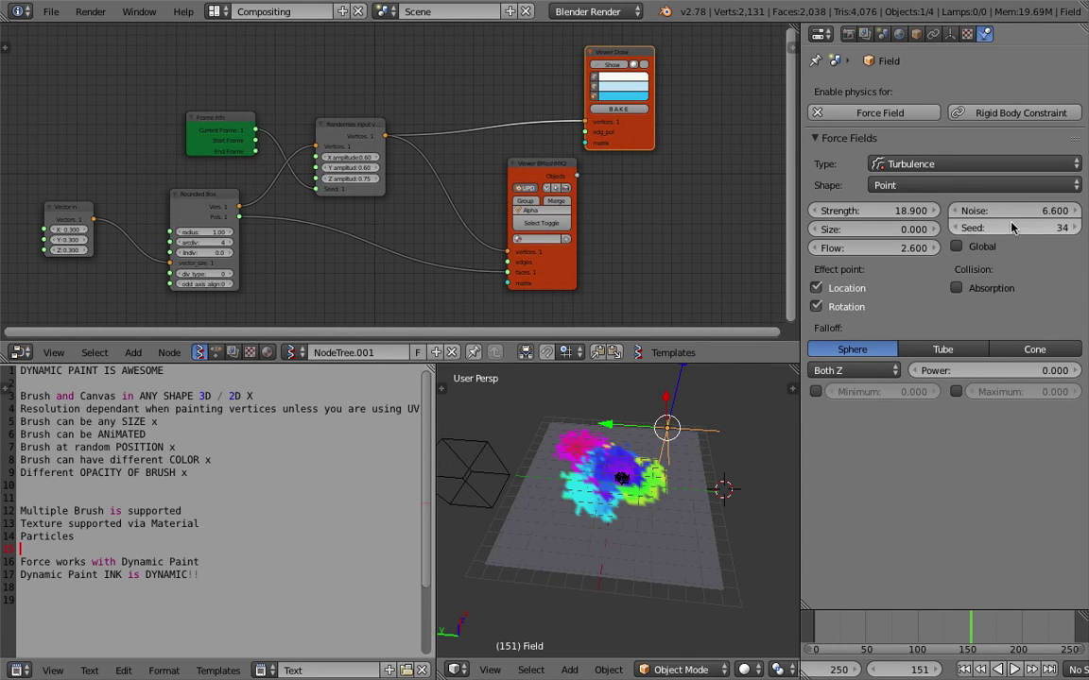
left_click_drag(874, 229, 906, 236)
key("BackSpace")
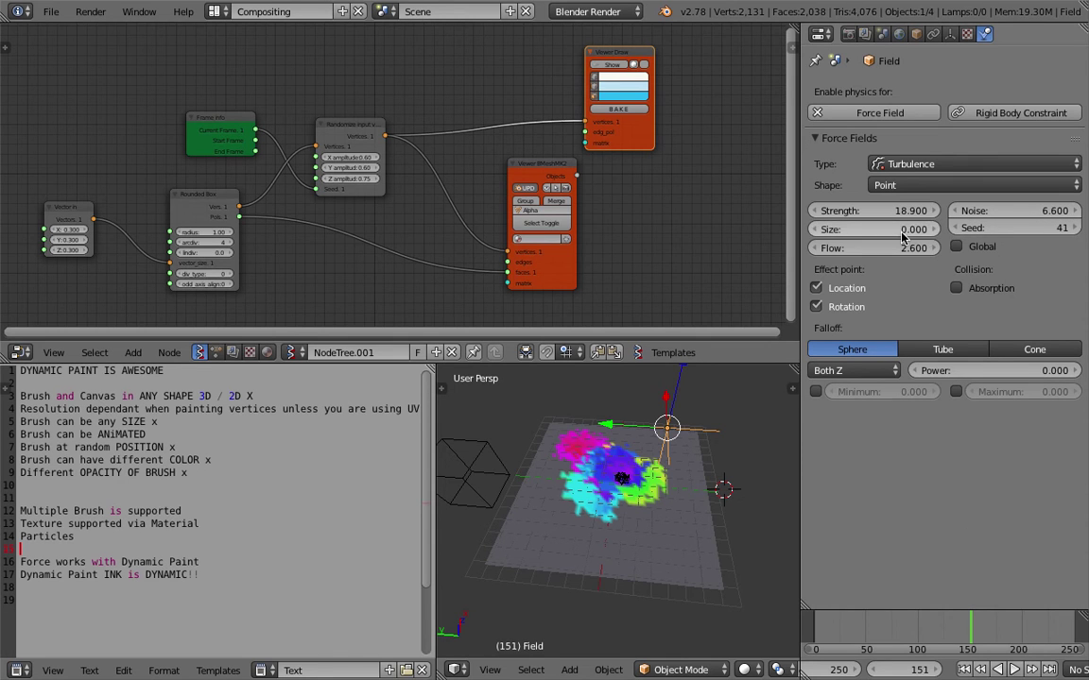
Play the animation from the first frame and examine the painted area up close for the turbulence field's influence.
left_click(964, 669)
left_click(1014, 669)
middle_click_drag(608, 555, 619, 587)
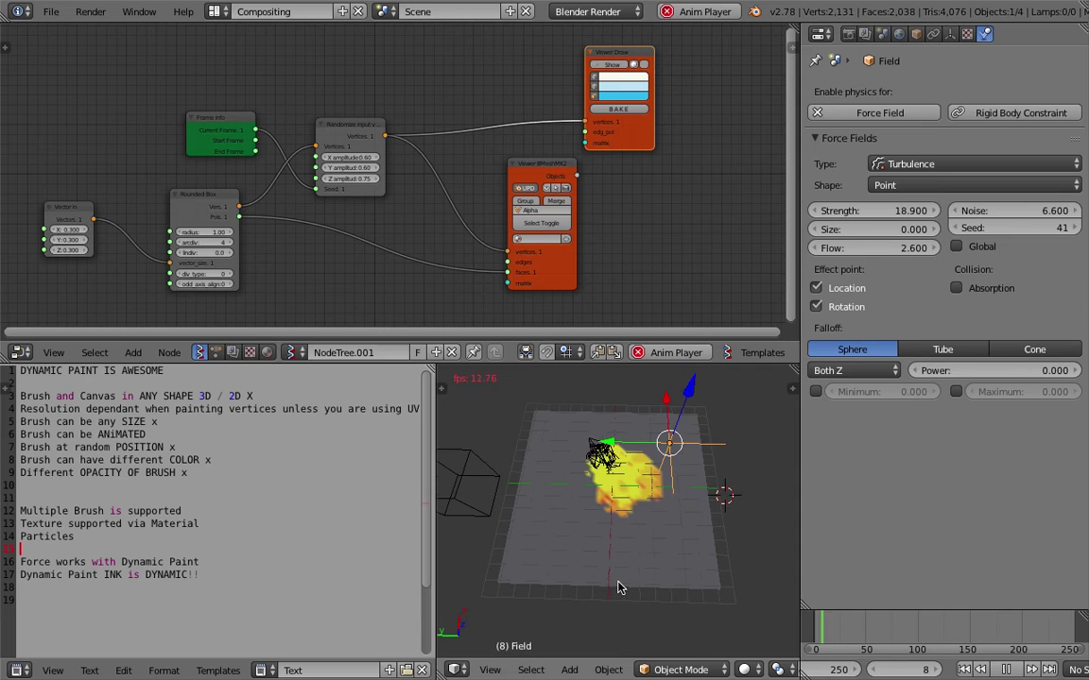
scroll(638, 586, "up", 4)
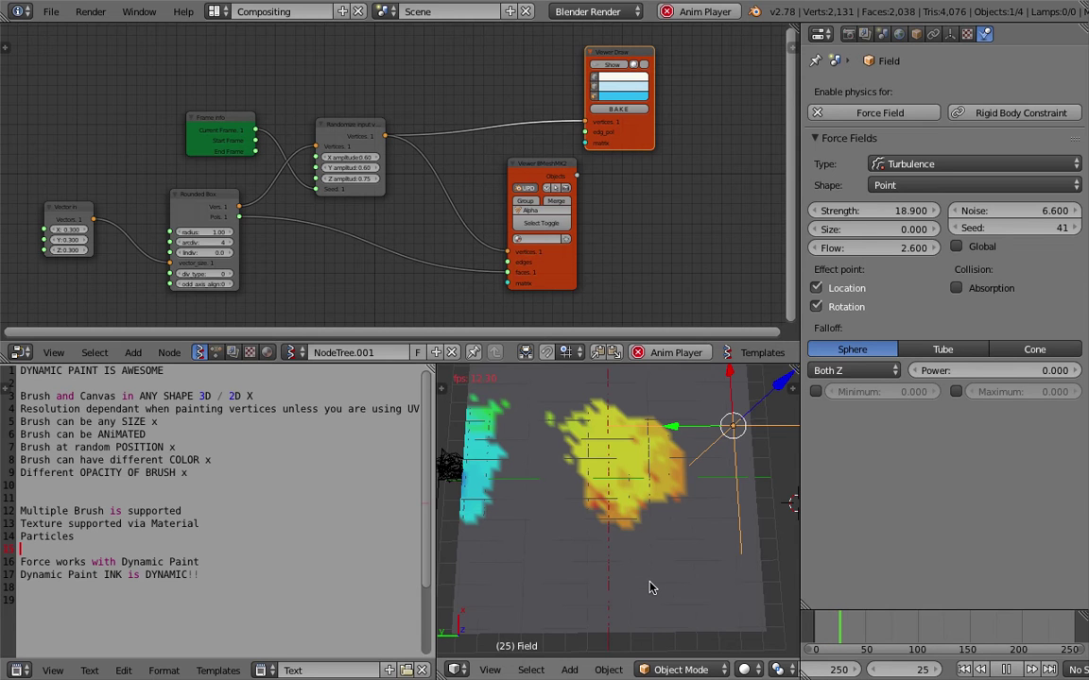
scroll(647, 585, "up", 5)
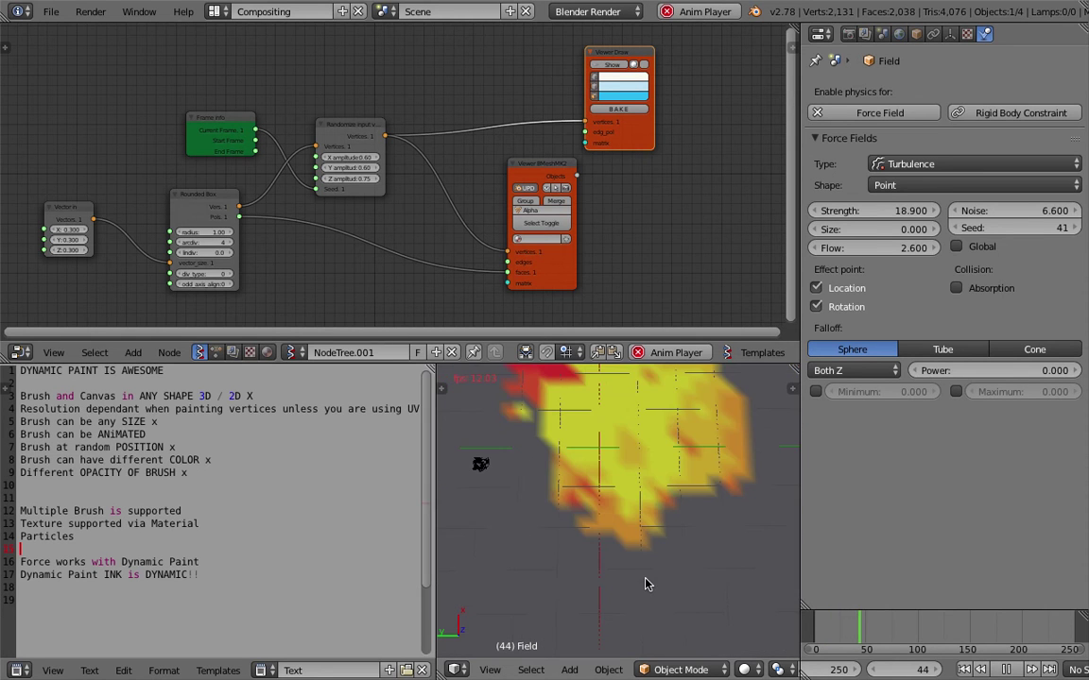
Set the turbulence field's Size to 5.4 and replay the animation from the first frame.
left_click_drag(862, 229, 1077, 229)
scroll(702, 536, "down", 3)
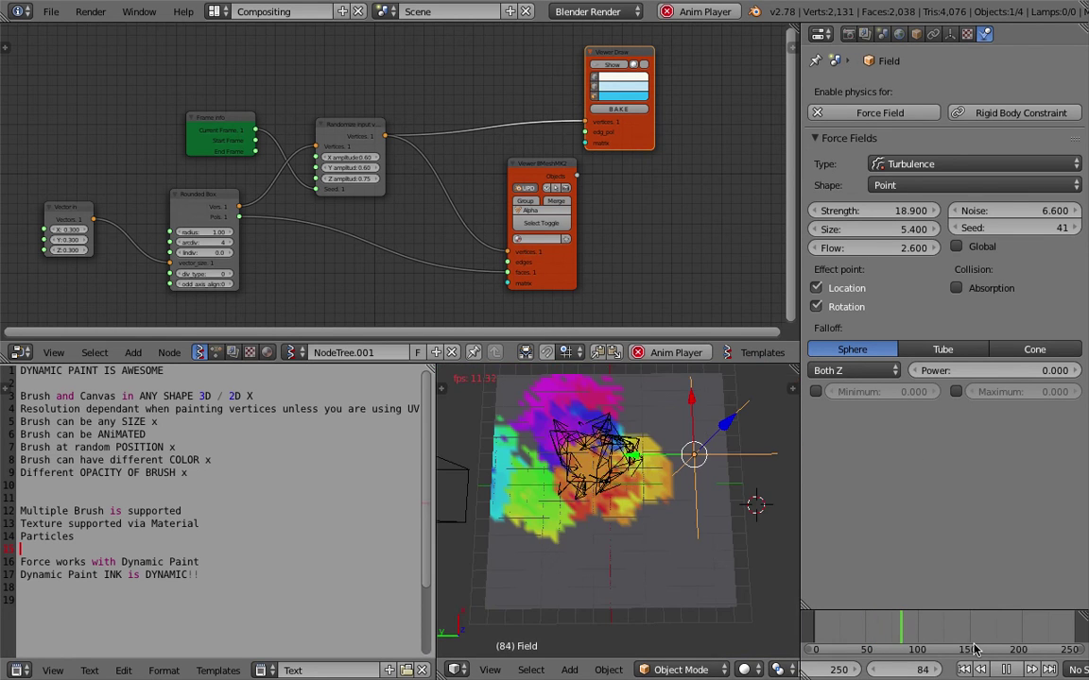
left_click(965, 669)
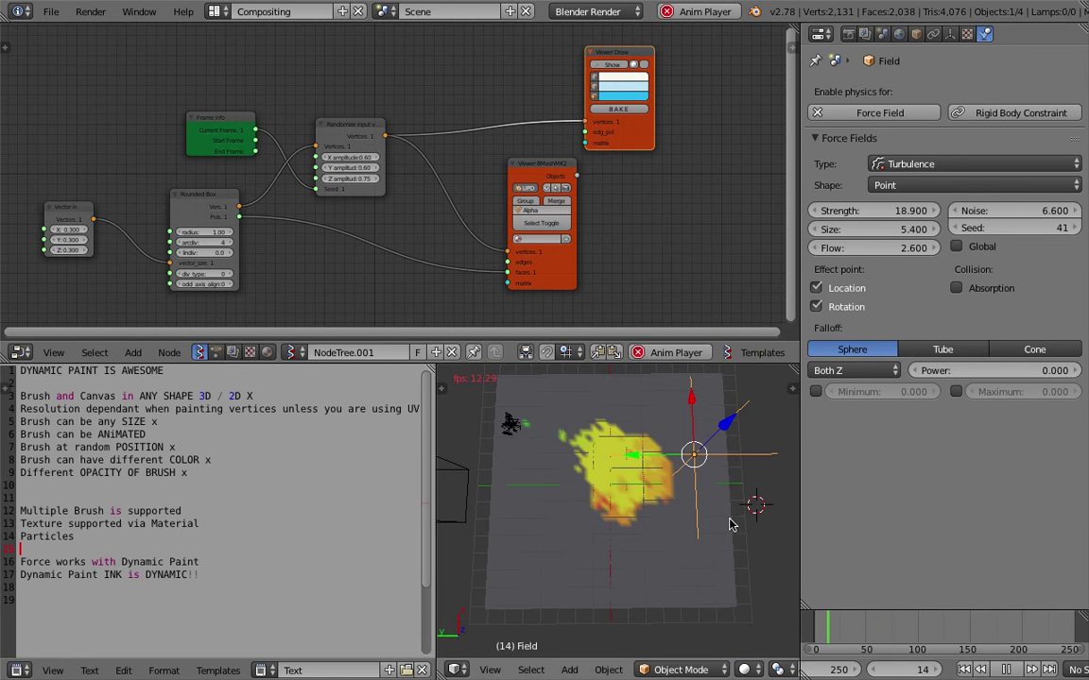
Enable the Drip effect on the canvas plane, watch the paint react to the turbulence, and pause the playback.
right_click(716, 543)
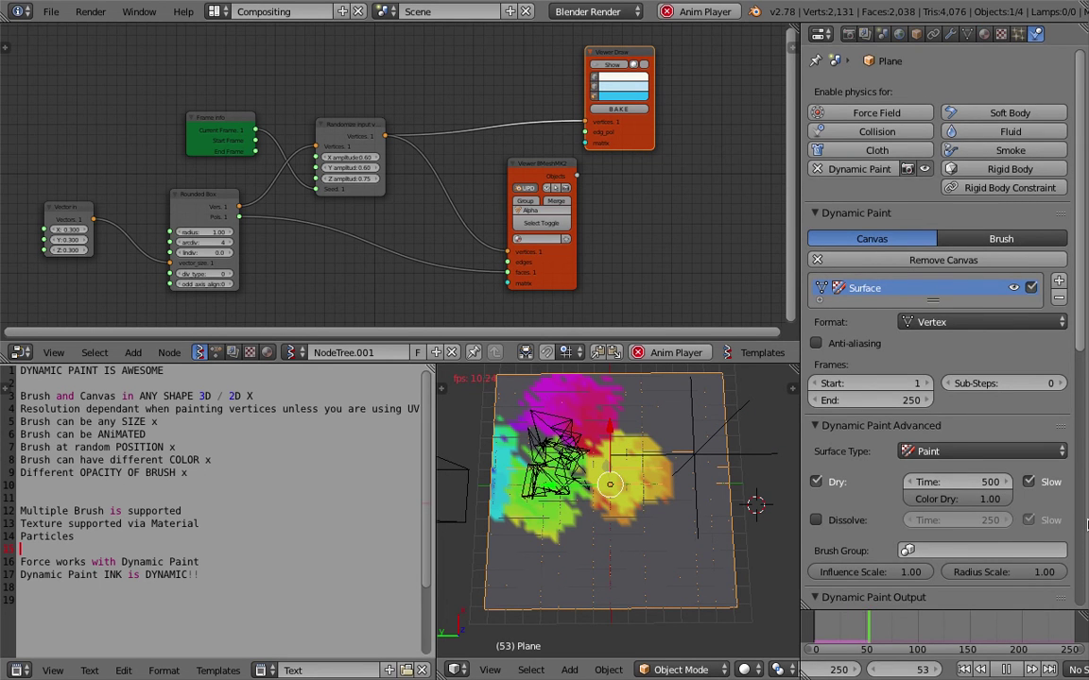
scroll(1084, 510, "down", 10)
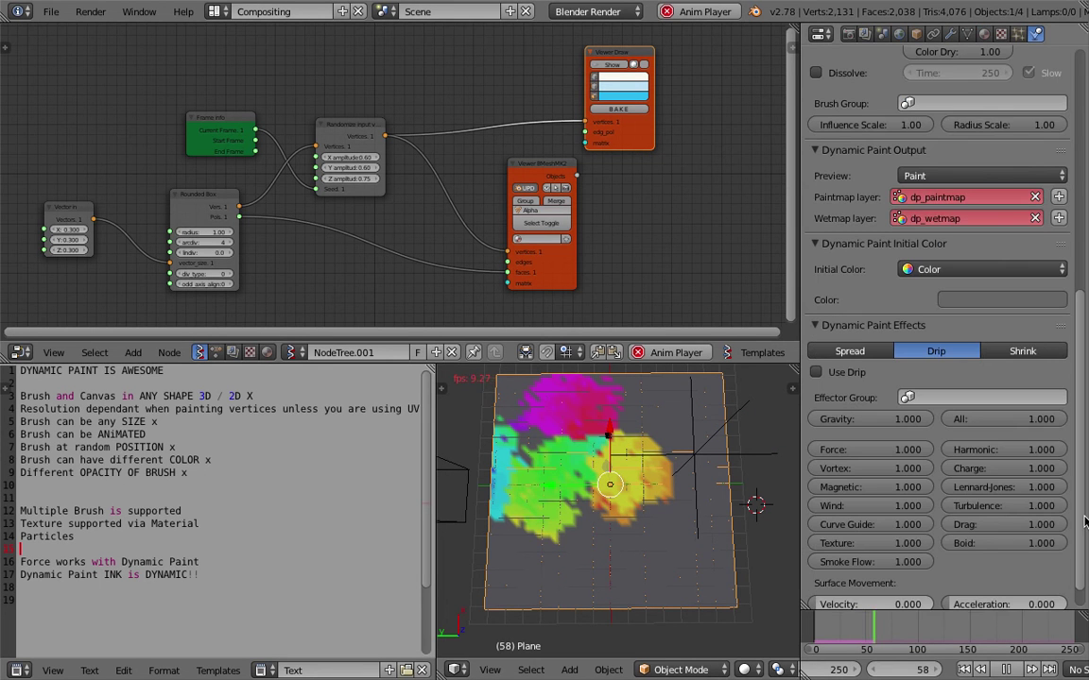
left_click(844, 378)
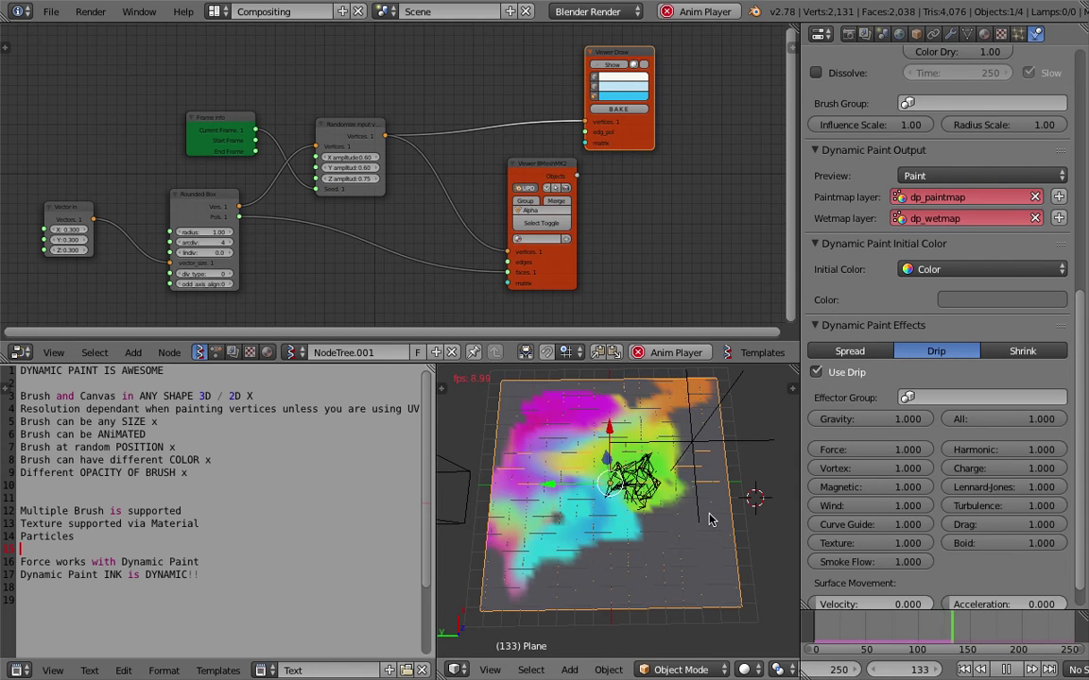
left_click(1005, 669)
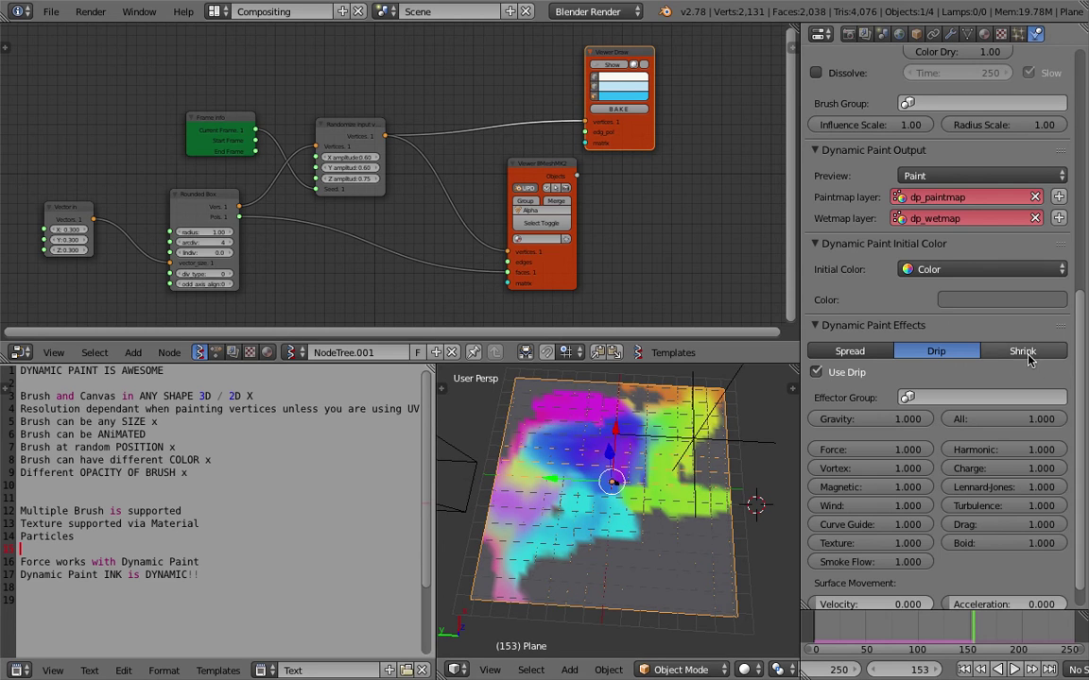
Try the Shrink effect on the canvas with a Shrink Speed of 0.25, playing from the first frame, and turn it off again.
left_click(1027, 354)
left_click(862, 374)
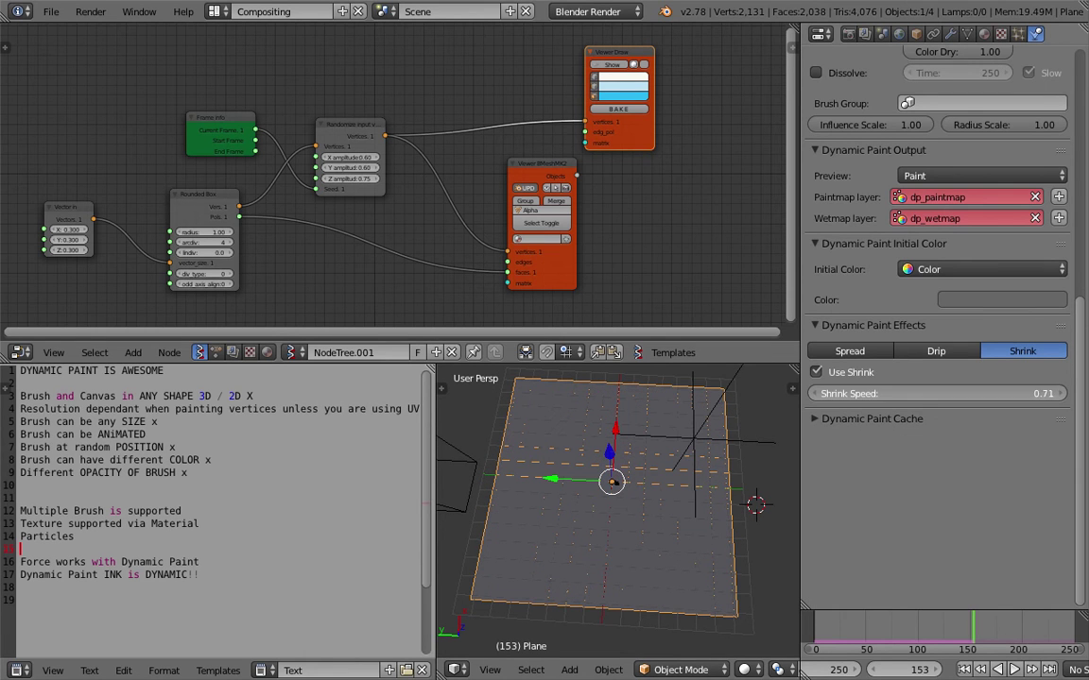
left_click_drag(869, 394, 862, 394)
left_click(966, 673)
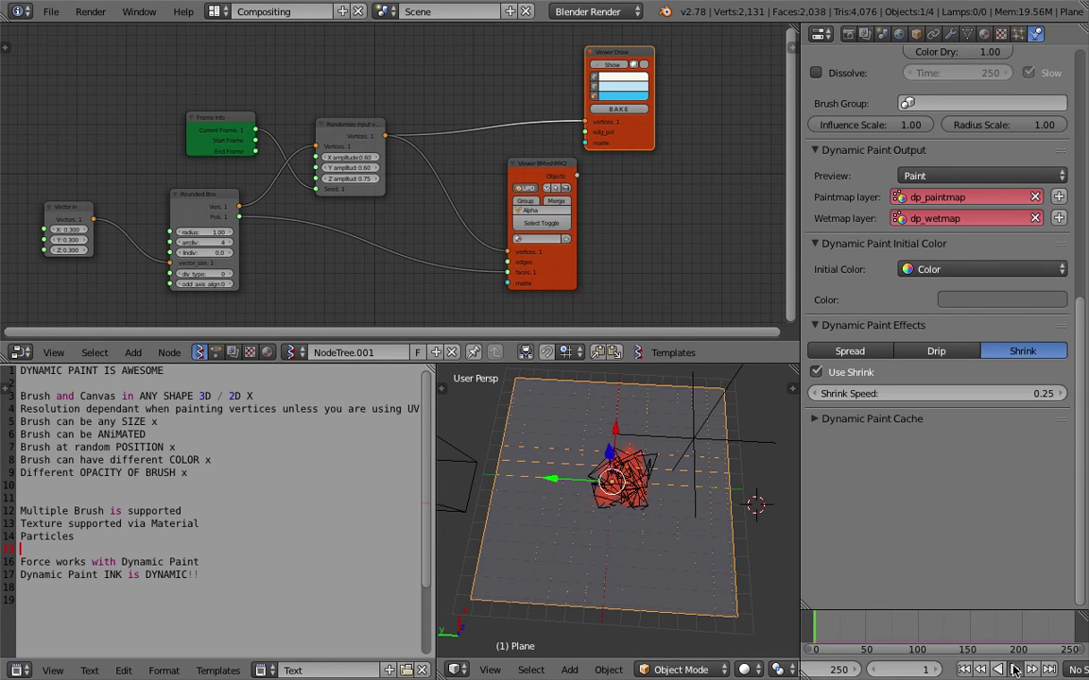
key("alt+a")
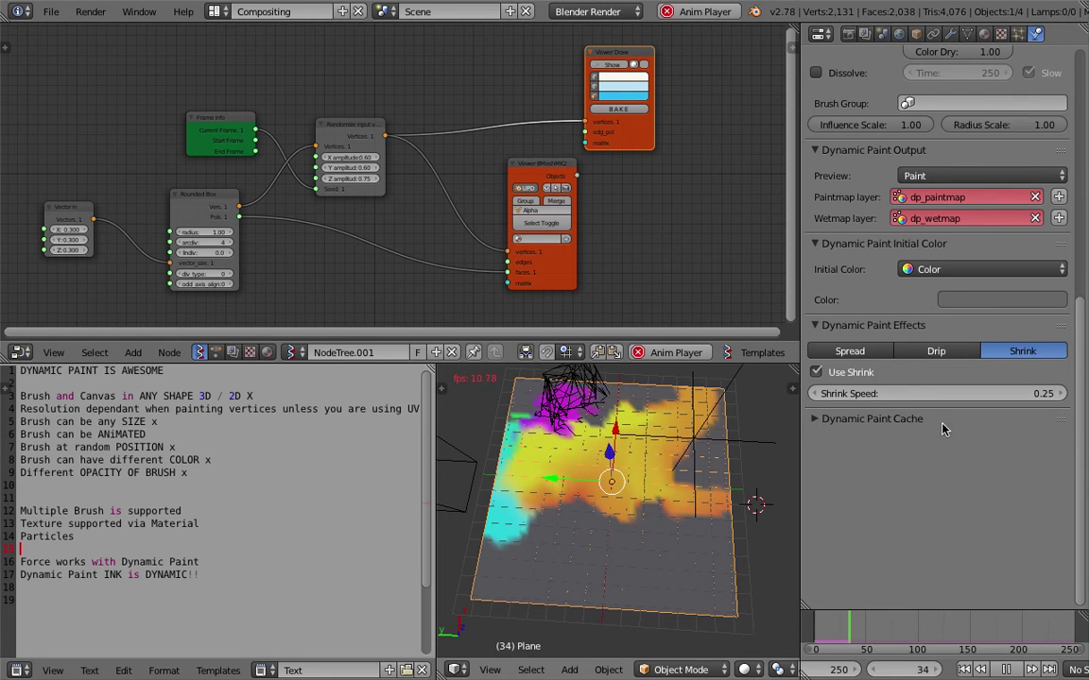
left_click(843, 375)
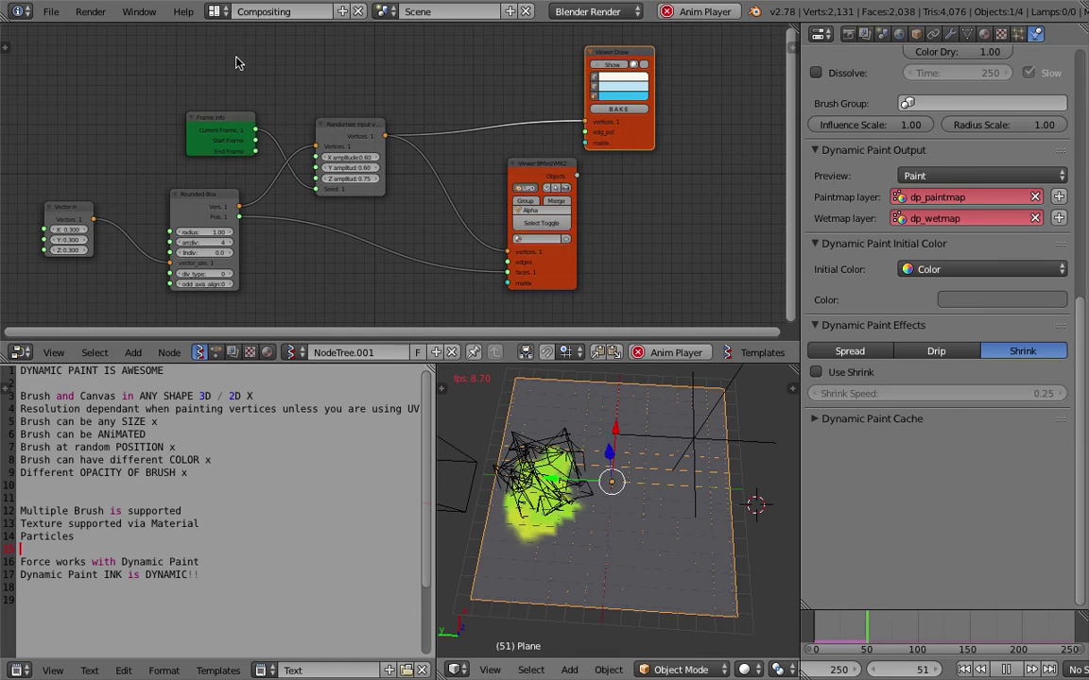
Switch to the 3D View Full layout and examine the playing paint animation from several angles.
left_click(213, 11)
left_click(243, 38)
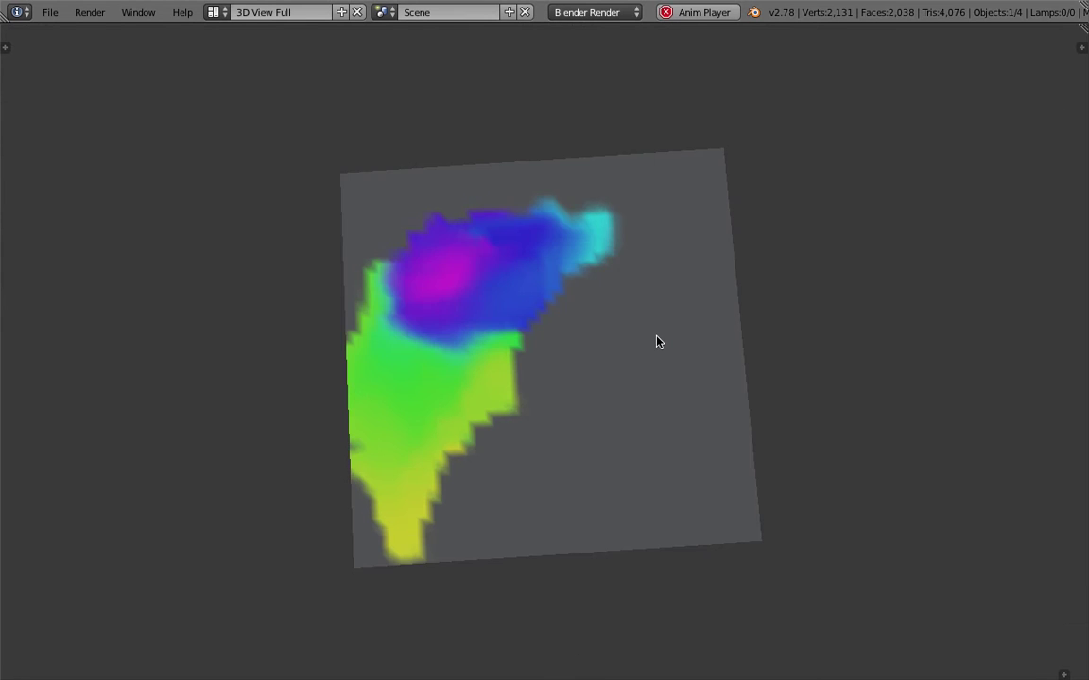
mouse_move(678, 317)
middle_mouse_down()
mouse_move(826, 284)
mouse_move(729, 389)
mouse_move(637, 382)
mouse_move(774, 350)
mouse_move(785, 335)
middle_mouse_up()
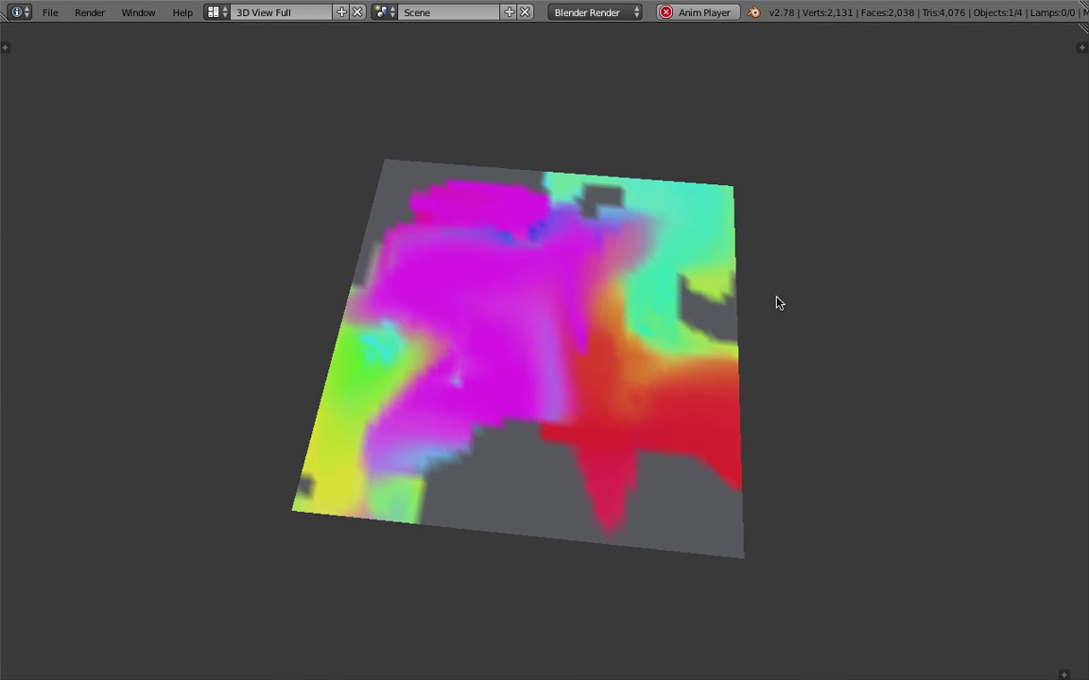
middle_click_drag(790, 298, 681, 282)
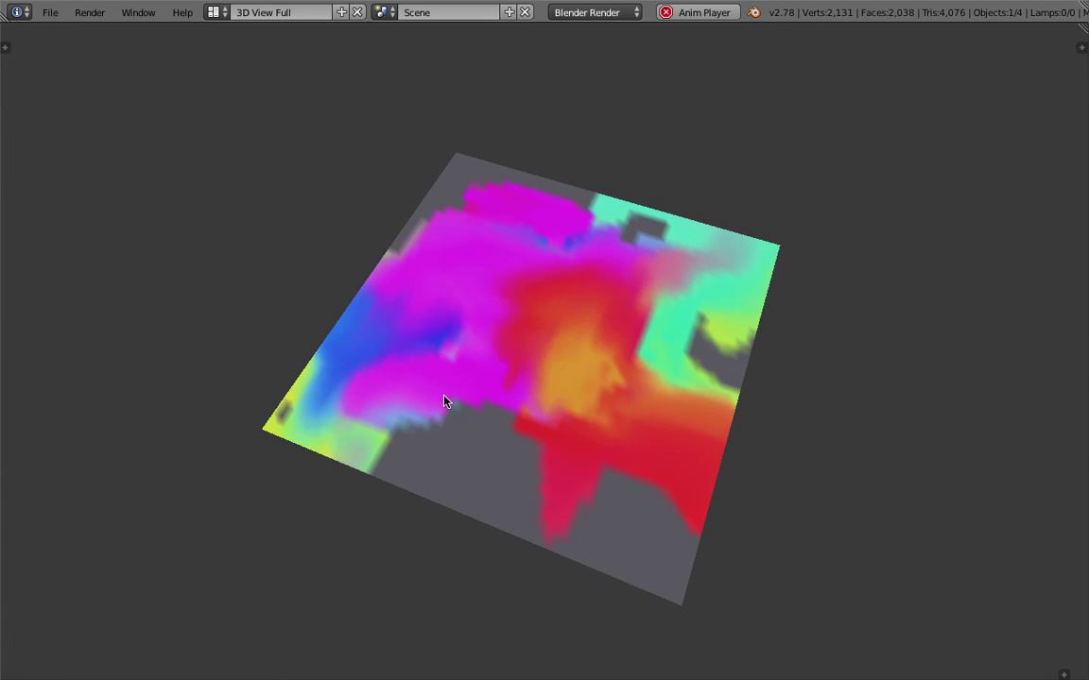
middle_click_drag(592, 396, 656, 387)
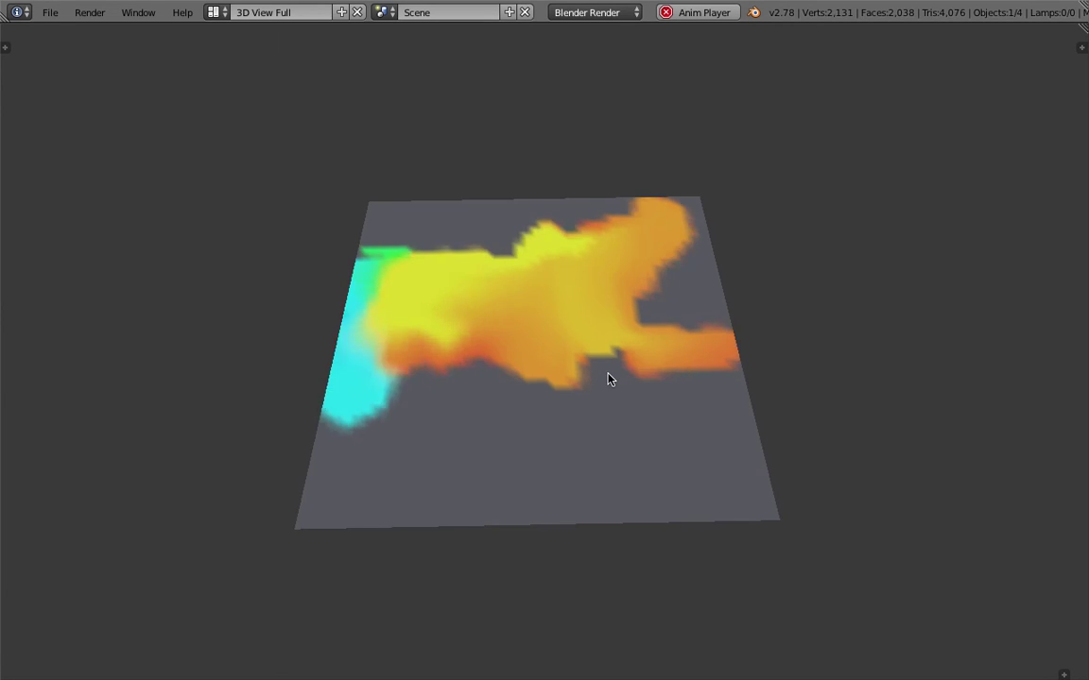
Stop the playback, return to the Compositing layout and save the file over the existing one.
key("Escape")
left_click(218, 13)
left_click(233, 72)
key("ctrl+s")
left_click(644, 413)
Widen the Properties editor and set both the canvas surface's end frame and the timeline's end frame to 2000.
left_click_drag(1084, 375, 1077, 158)
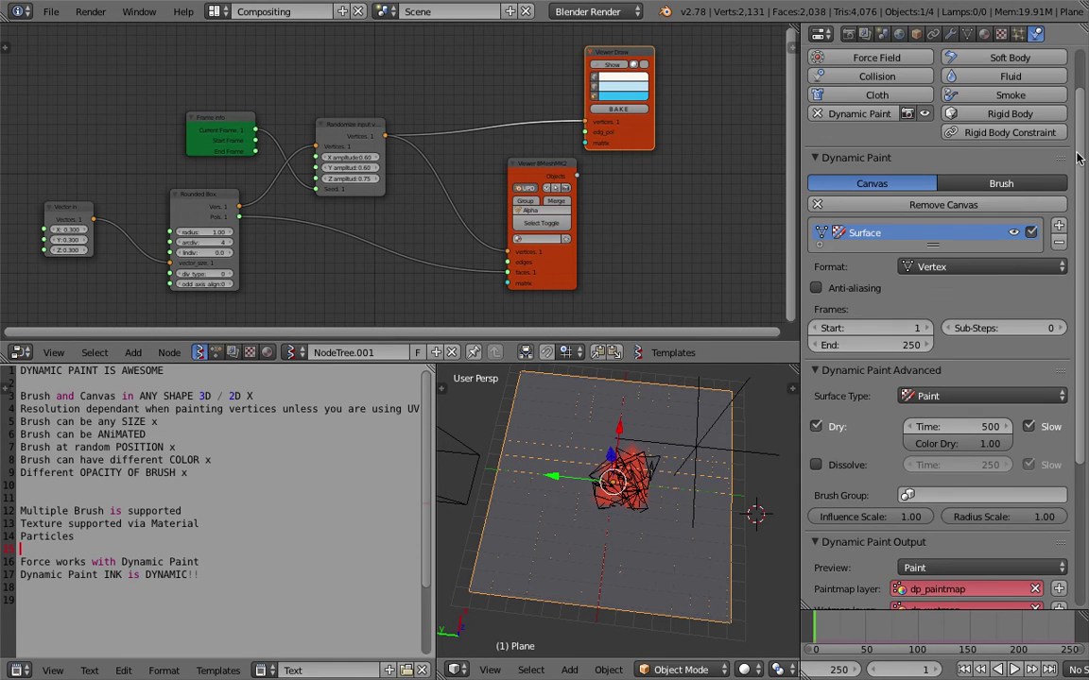
left_click_drag(799, 322, 737, 321)
scroll(847, 376, "down", 3)
left_click_drag(1085, 351, 1085, 376)
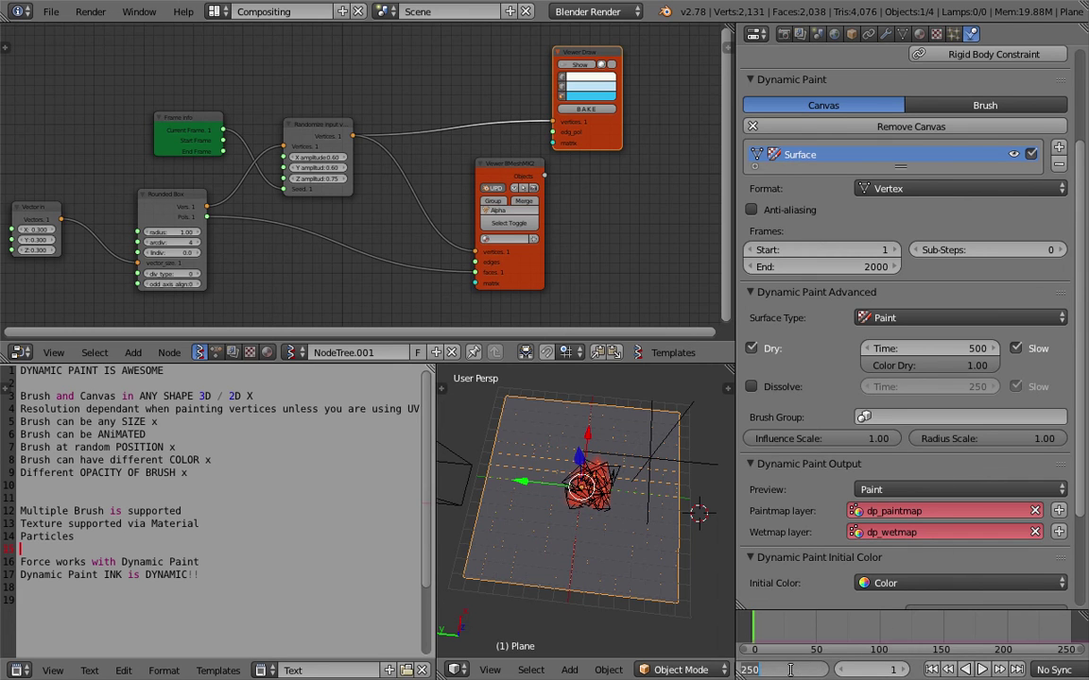
key("Return")
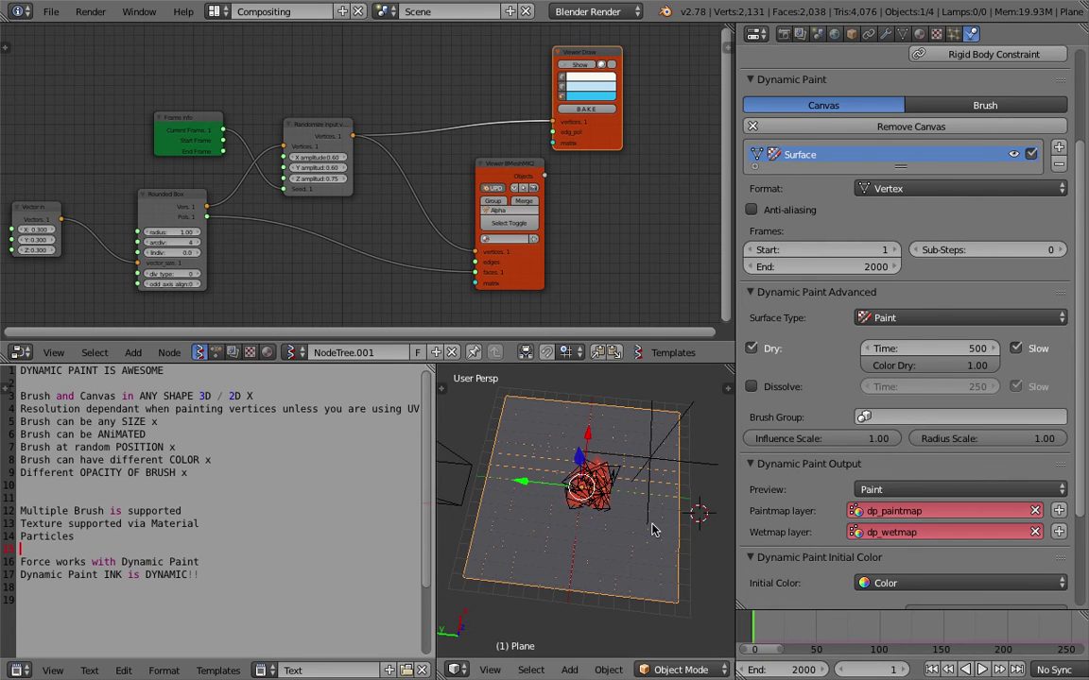
Save the file with the extended frame range, overwriting the existing version.
key("Tab")
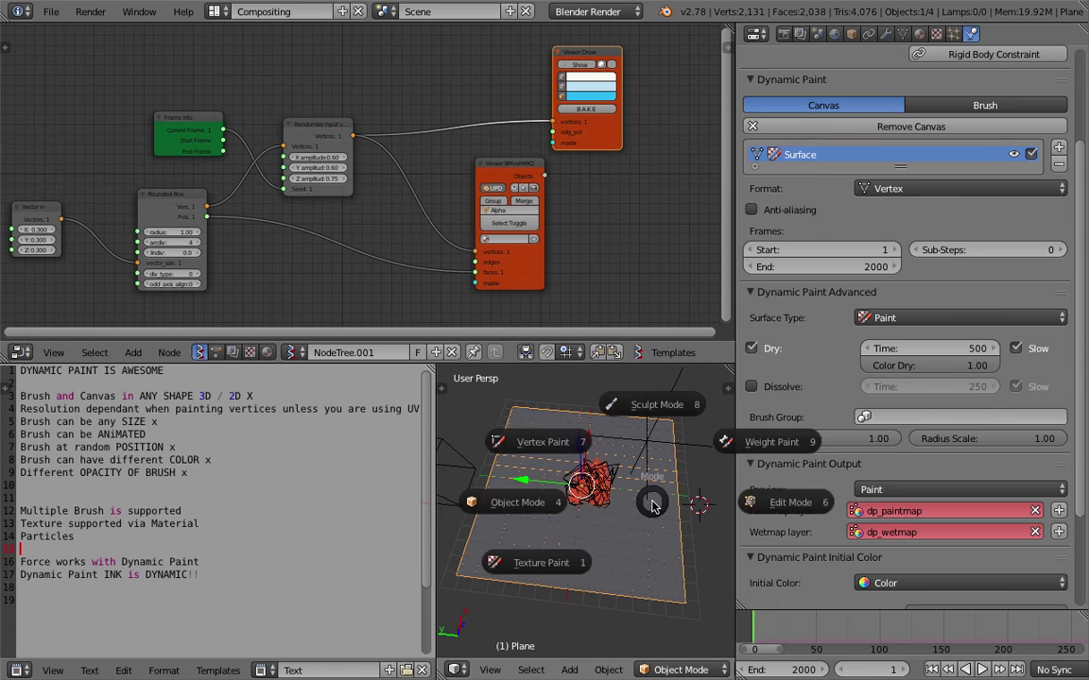
key("Escape")
key("ctrl+s")
left_click(655, 507)
In the 3D View Full layout, split off a narrow strip above the viewport and make it a Timeline.
left_click(220, 13)
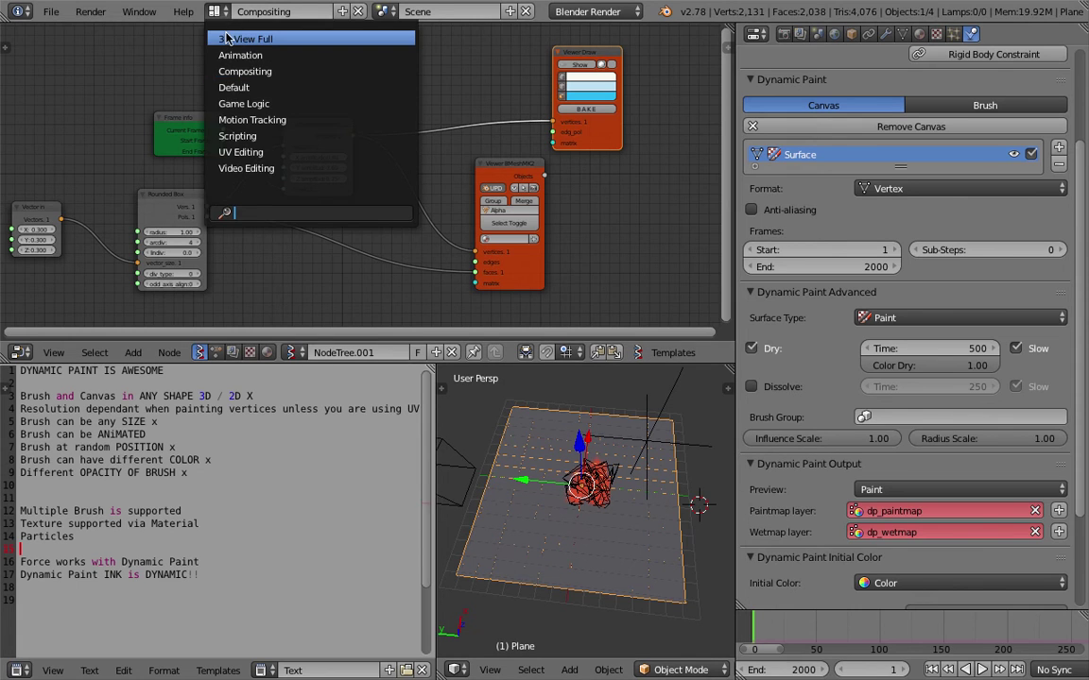
left_click(246, 38)
left_click_drag(1082, 21, 104, 94)
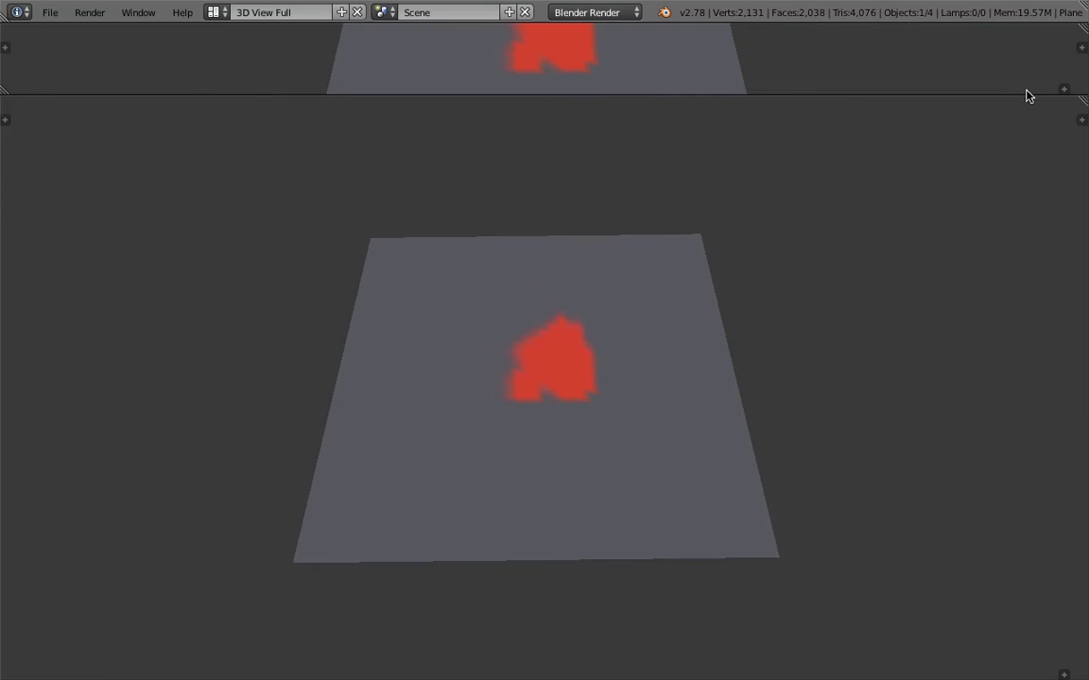
left_click(1063, 88)
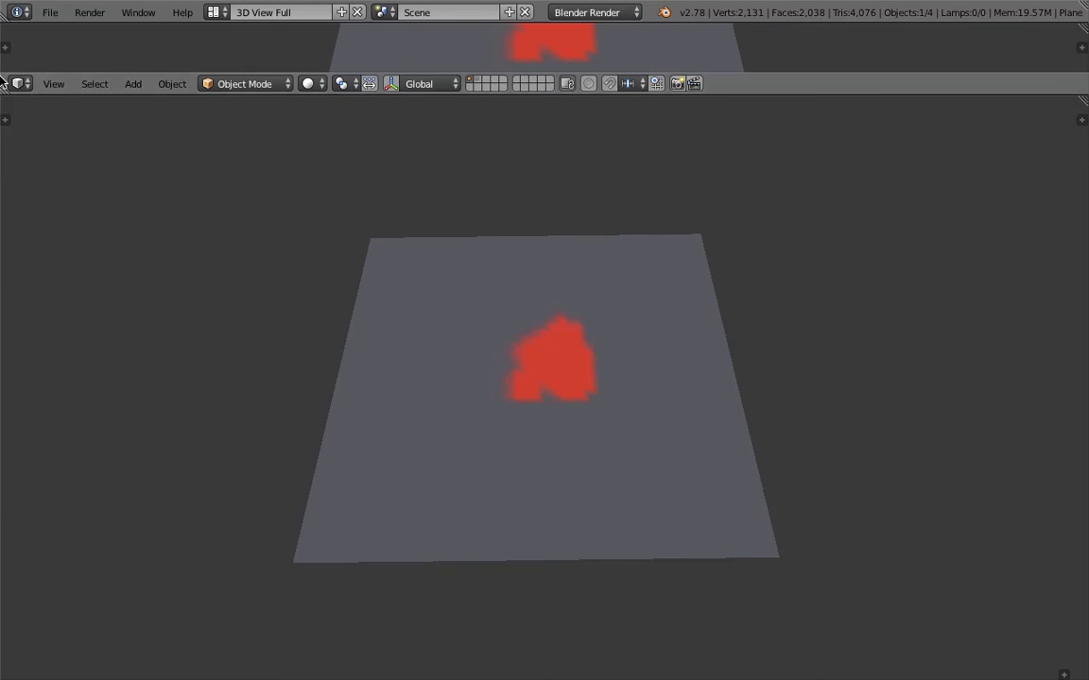
left_click(19, 83)
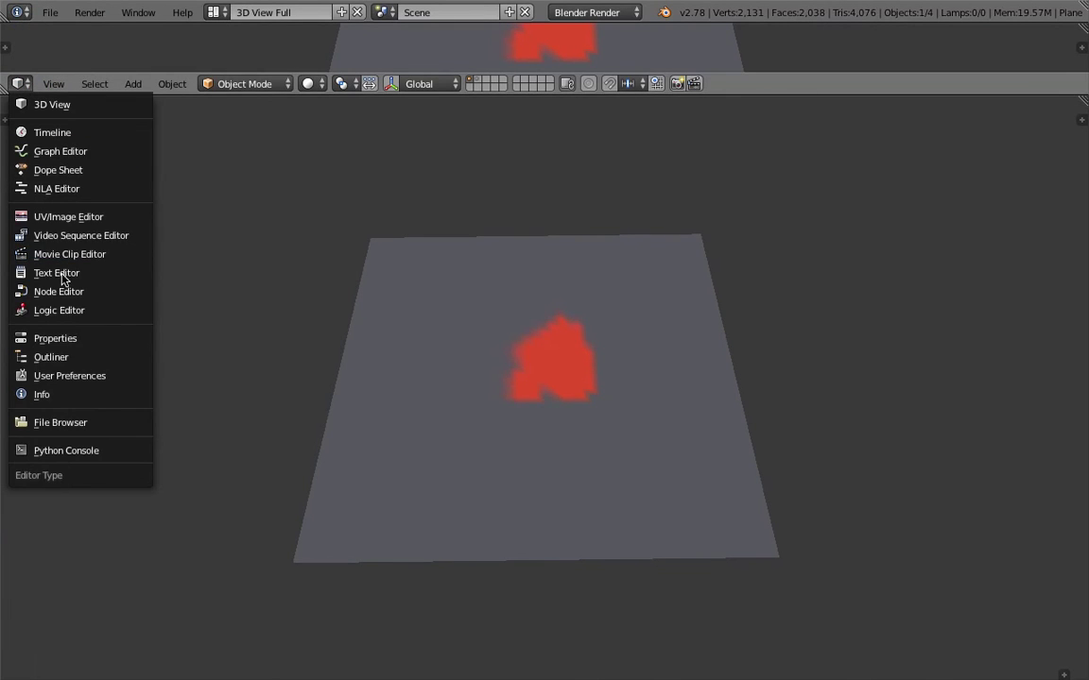
left_click(72, 132)
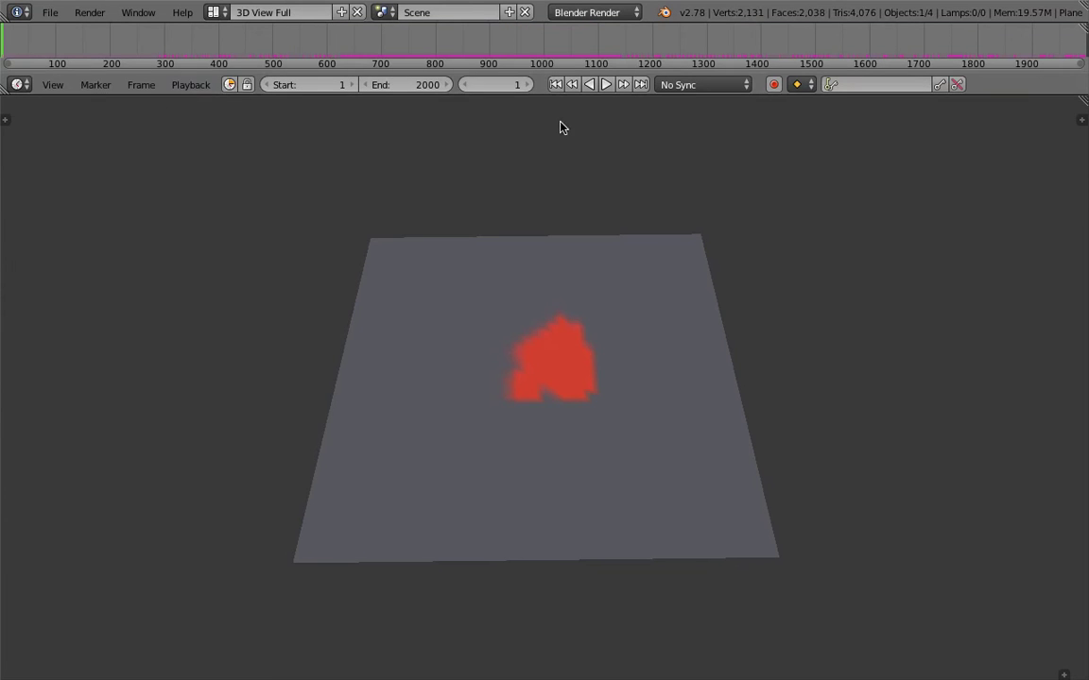
Play the extended animation and examine the evolving paint on the canvas from several angles and distances.
left_click(605, 85)
middle_click_drag(688, 303, 710, 409)
middle_click_drag(775, 411, 800, 401)
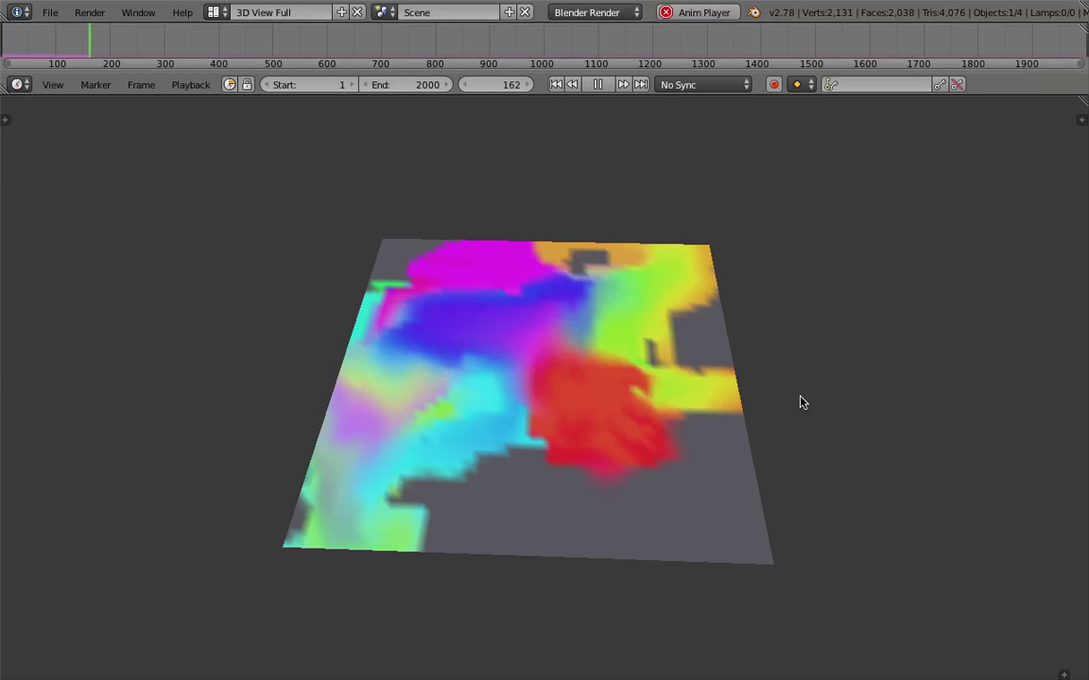
middle_click_drag(801, 400, 795, 452)
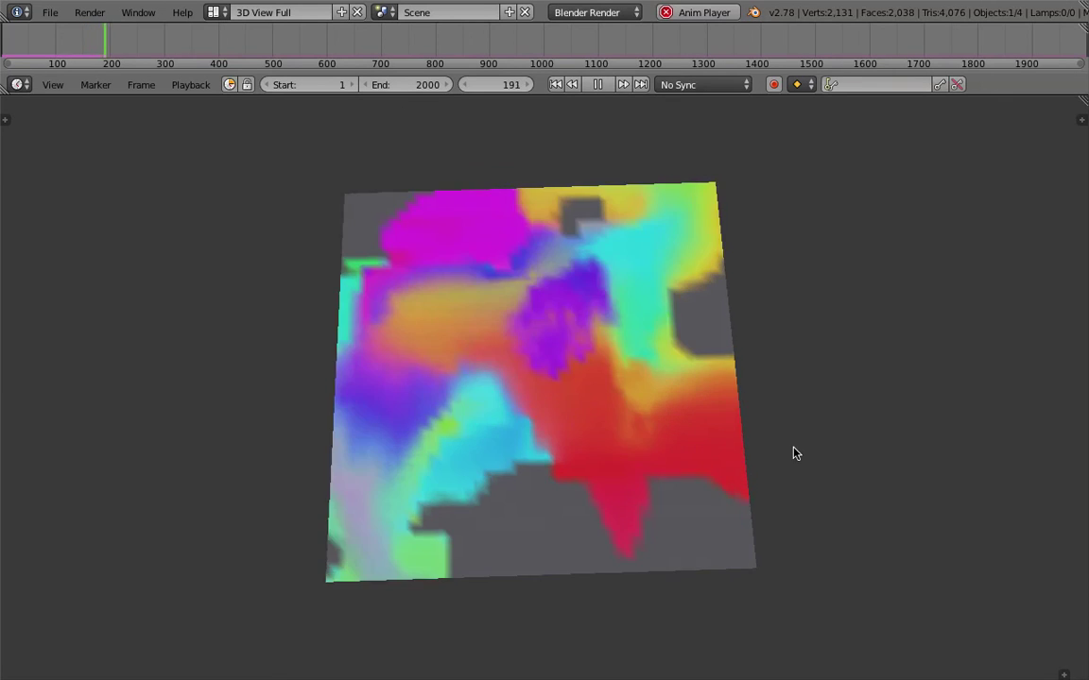
scroll(795, 452, "up", 5)
middle_click_drag(802, 497, 971, 529)
scroll(841, 438, "down", 2)
middle_click_drag(660, 444, 667, 419)
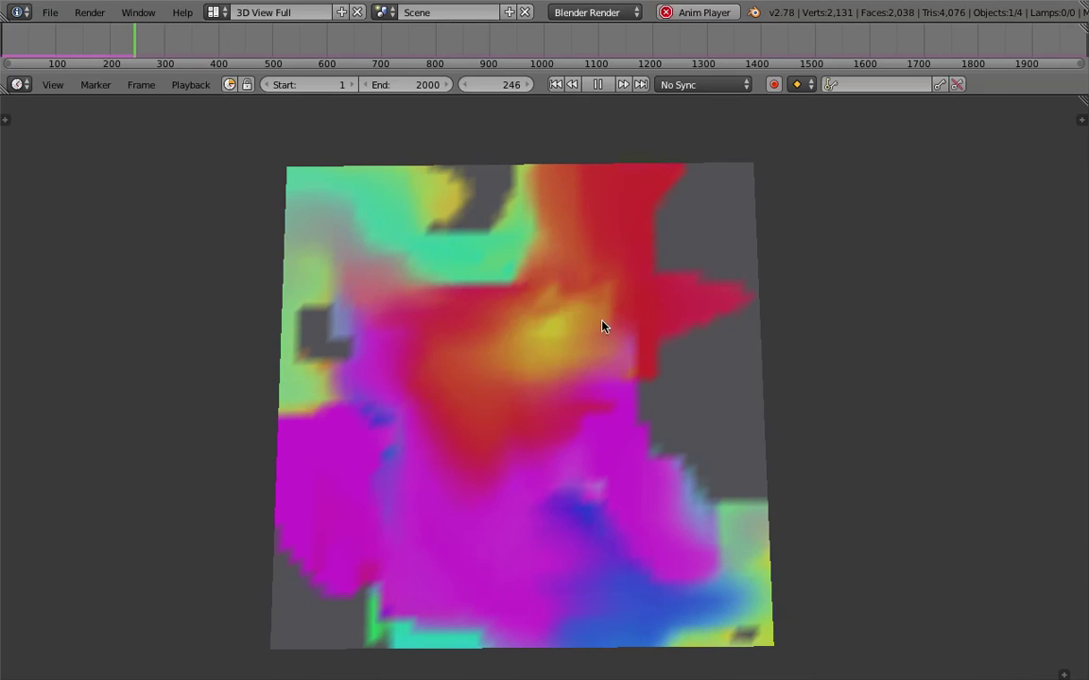
middle_click_drag(515, 316, 471, 378)
scroll(678, 369, "down", 2)
scroll(566, 375, "up", 1)
middle_click_drag(567, 376, 581, 371)
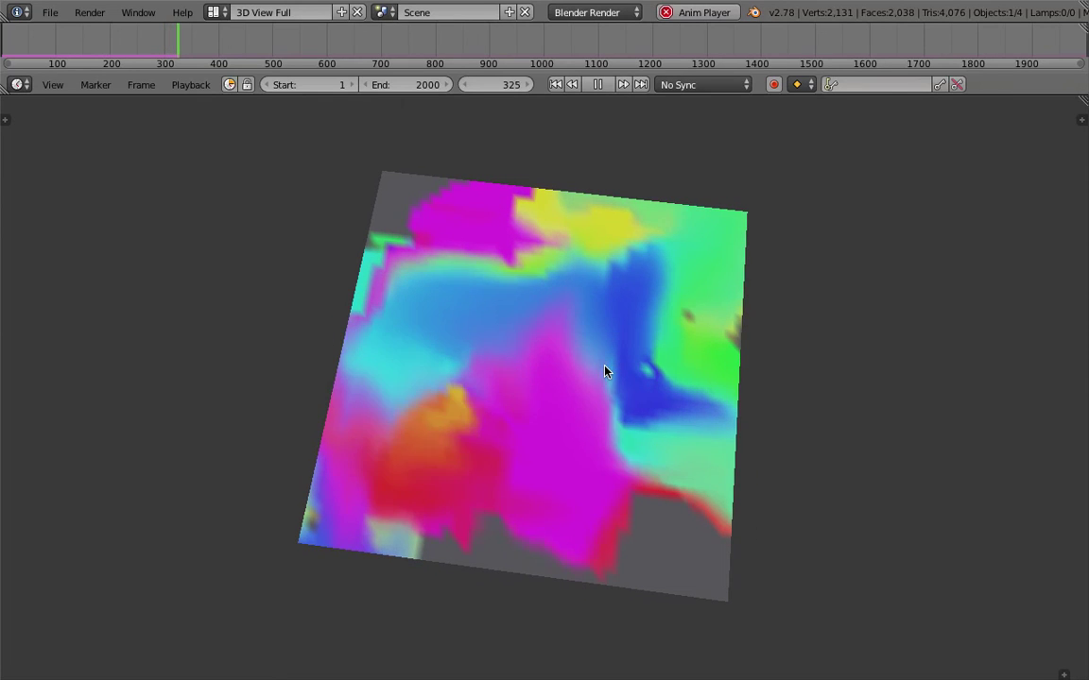
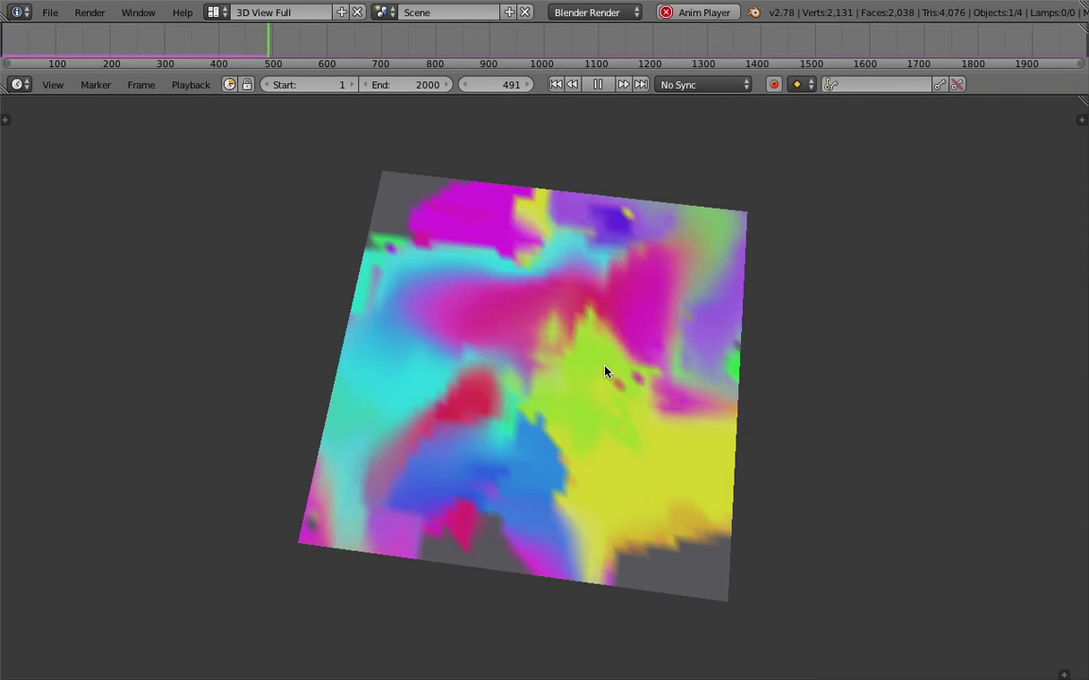
middle_click_drag(606, 371, 700, 401)
scroll(507, 388, "down", 3)
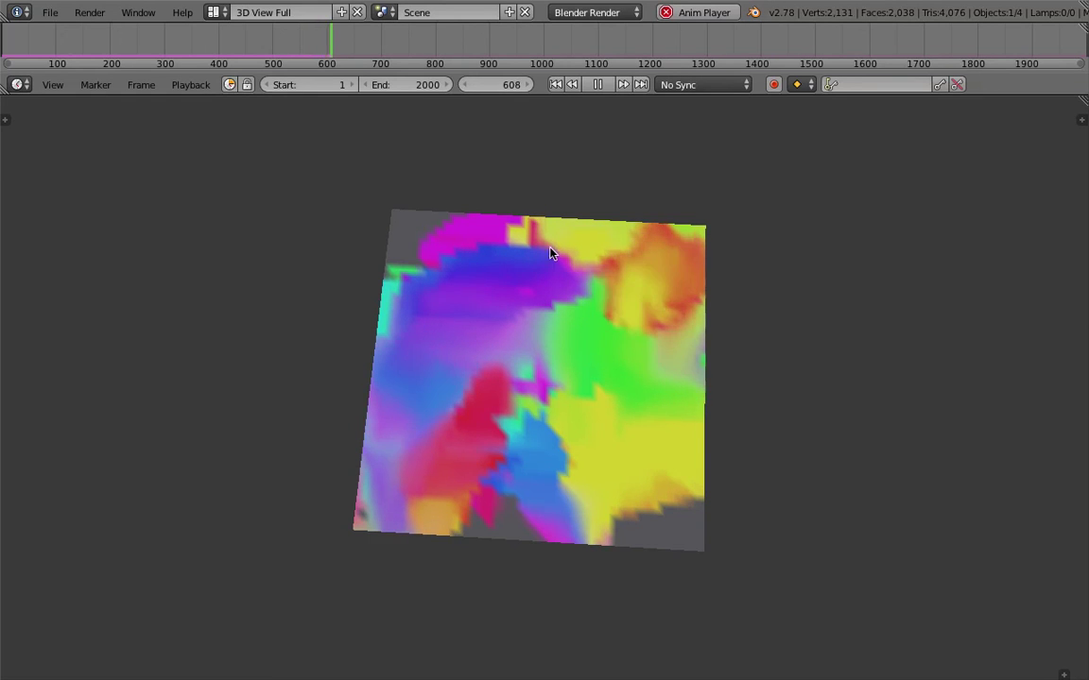
Stop the playback at frame 633 and save the file over the existing one.
left_click(597, 85)
middle_click_drag(699, 359, 627, 319)
key("ctrl+s")
left_click(637, 340)
Return to the Compositing layout and save the scene using Save As.
left_click(213, 13)
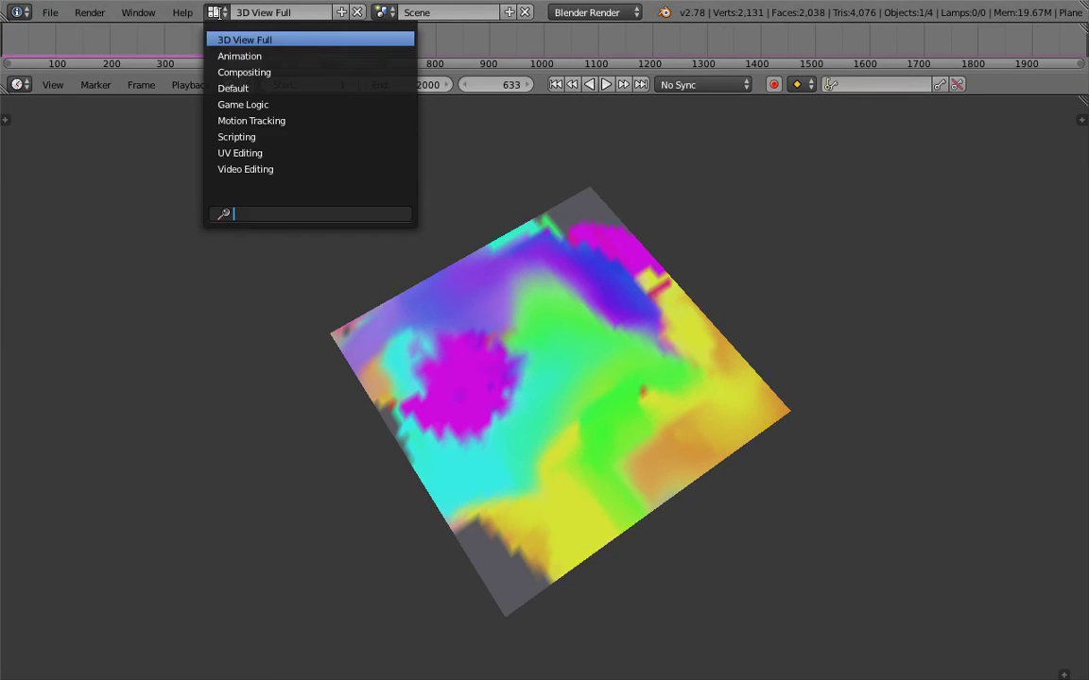
left_click(243, 72)
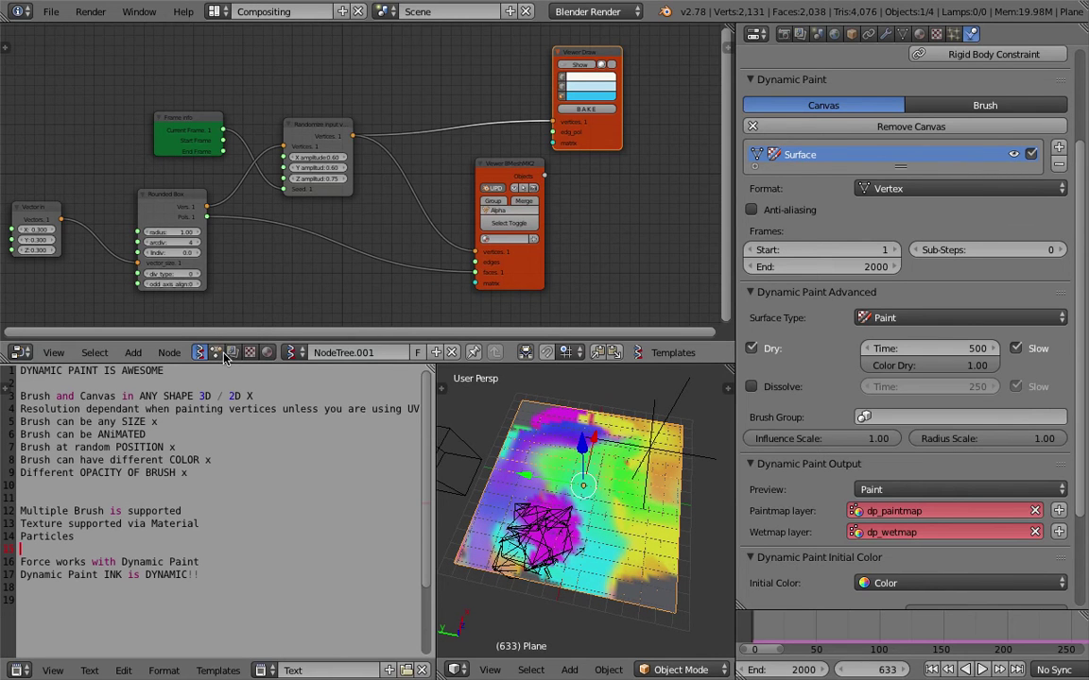
left_click(49, 12)
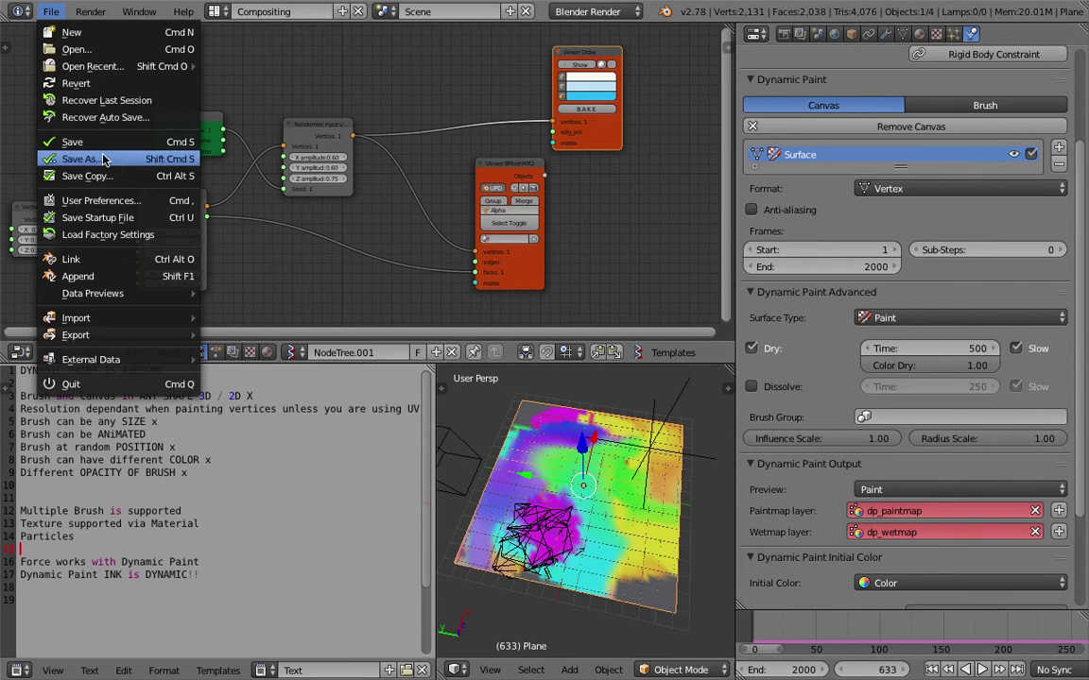
left_click(97, 156)
left_click(965, 76)
left_click(1027, 56)
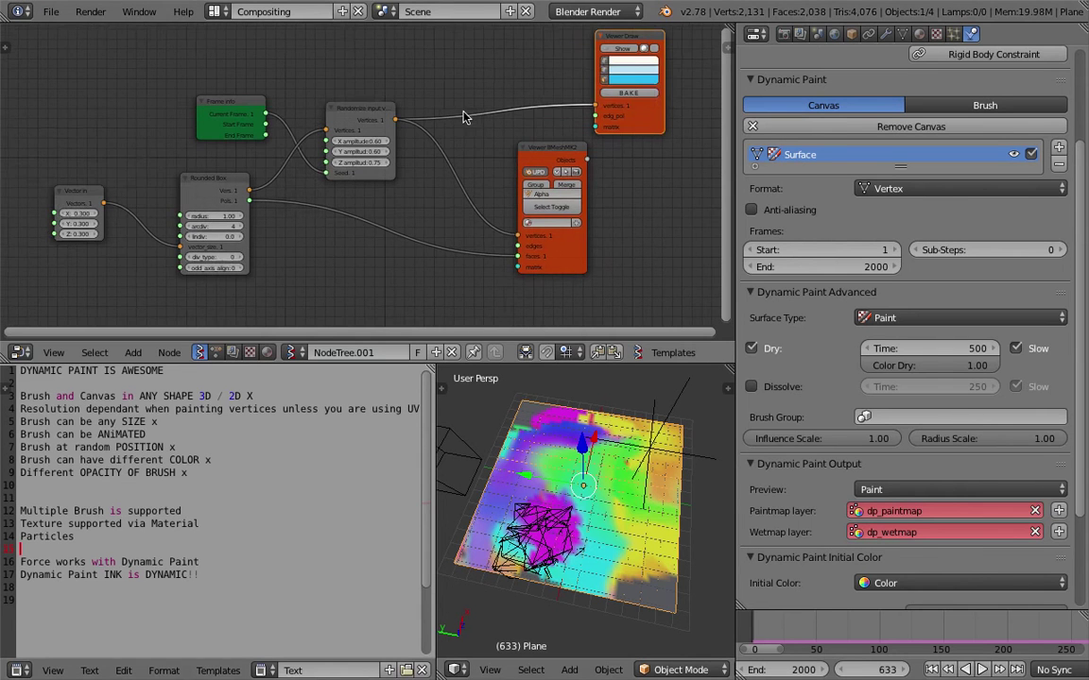
Narrow the Properties editor to give the node editor and 3D viewport more width.
middle_click_drag(268, 261, 260, 245)
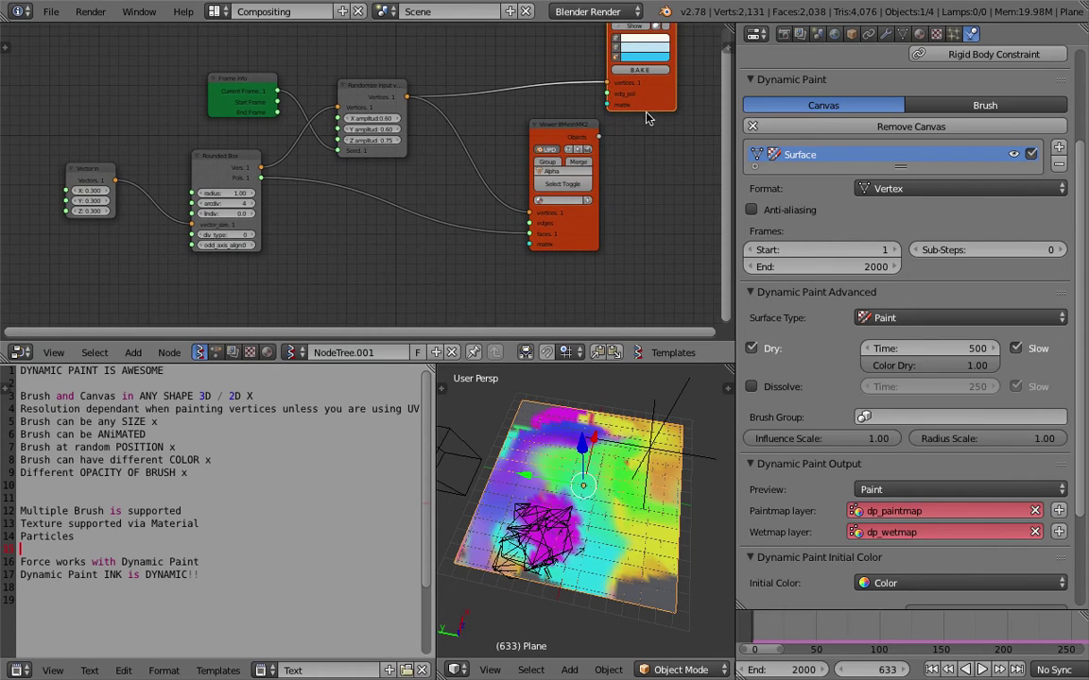
left_click_drag(734, 144, 898, 152)
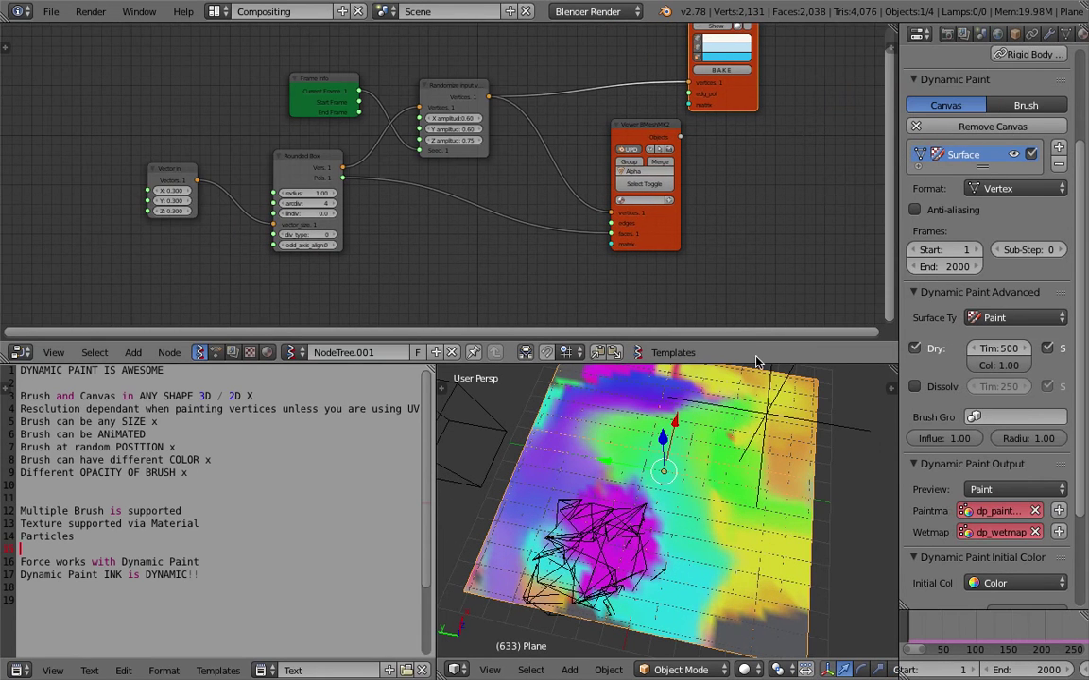
Give the node editor more height and rewind the animation to frame 1.
left_click_drag(757, 363, 758, 391)
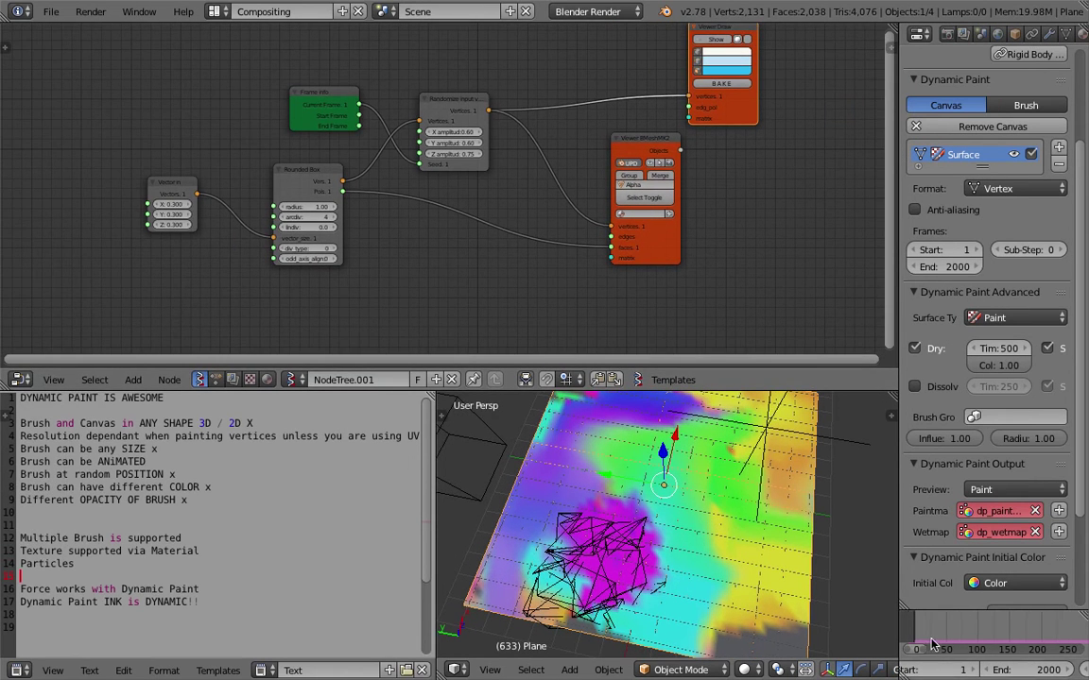
scroll(1002, 662, "down", 3)
left_click(970, 669)
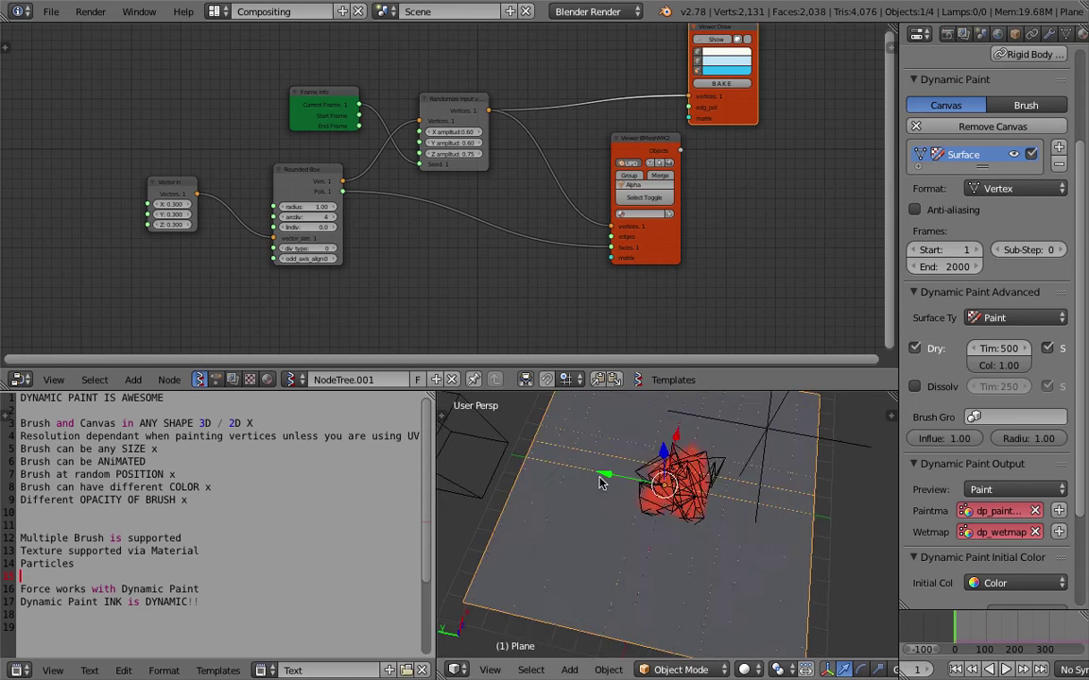
Save the scene as a new file with its version number raised by one.
left_click(51, 11)
left_click(112, 156)
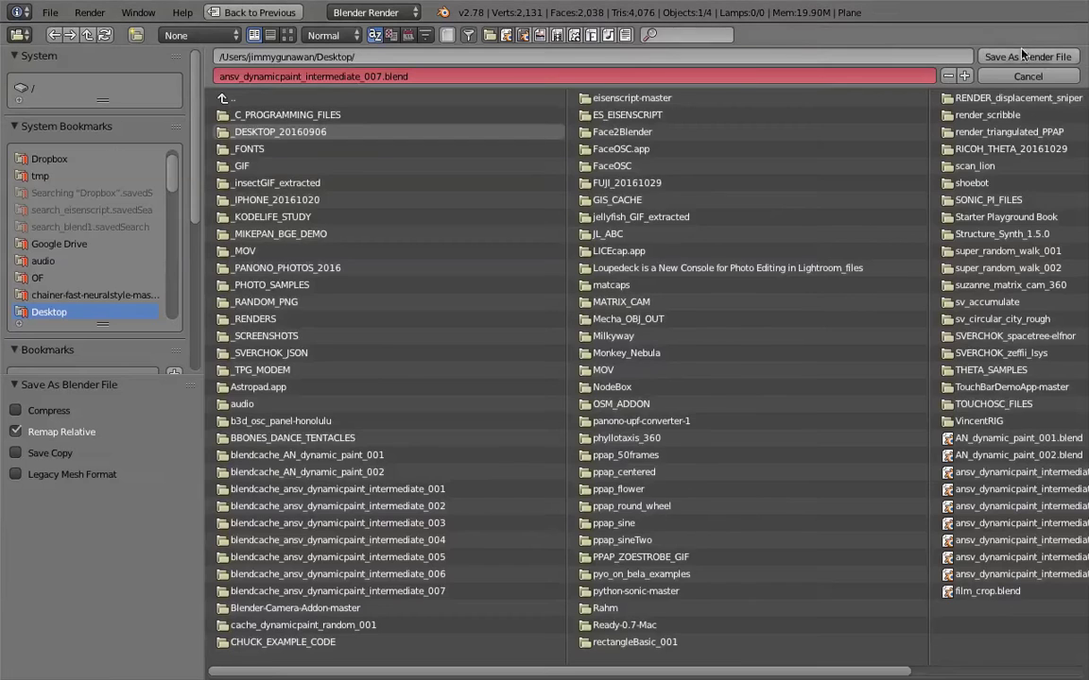
left_click(965, 76)
left_click(1027, 57)
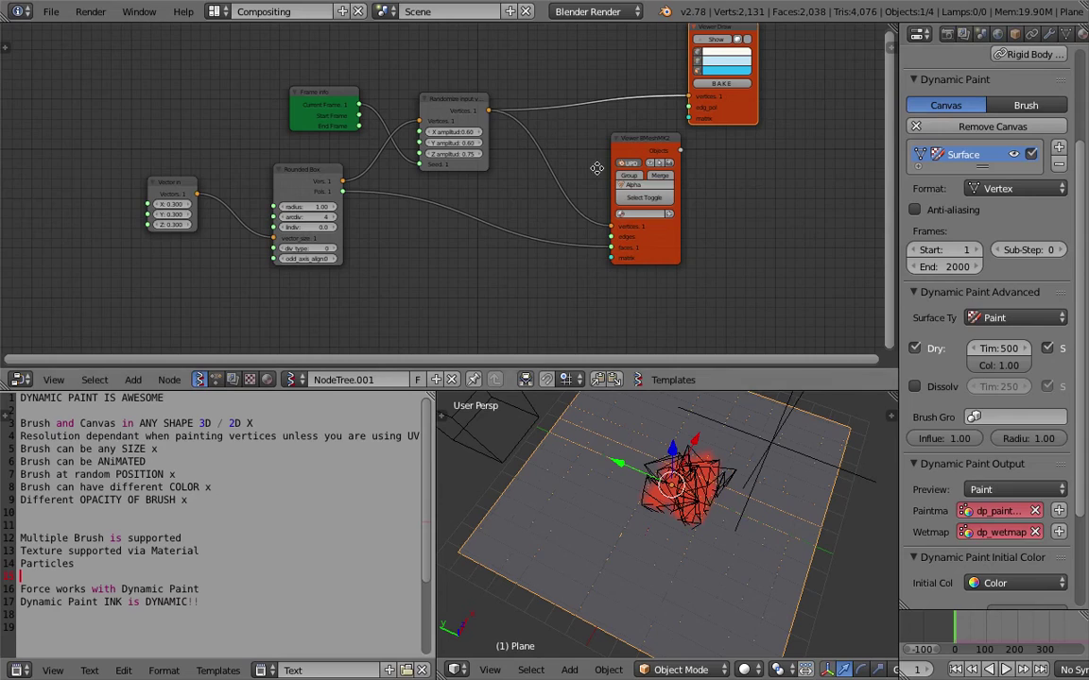
Turn on the Viewer Draw node's display and link the Rounded Box polygons to its edg_pol input.
left_click_drag(726, 124, 766, 141)
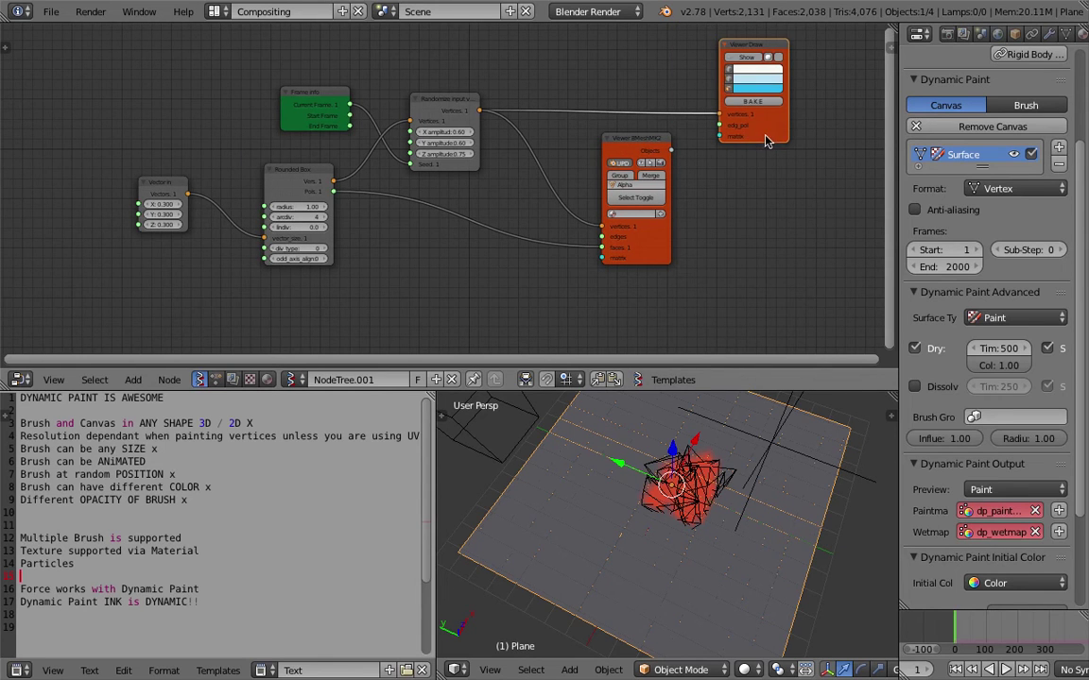
left_click(743, 59)
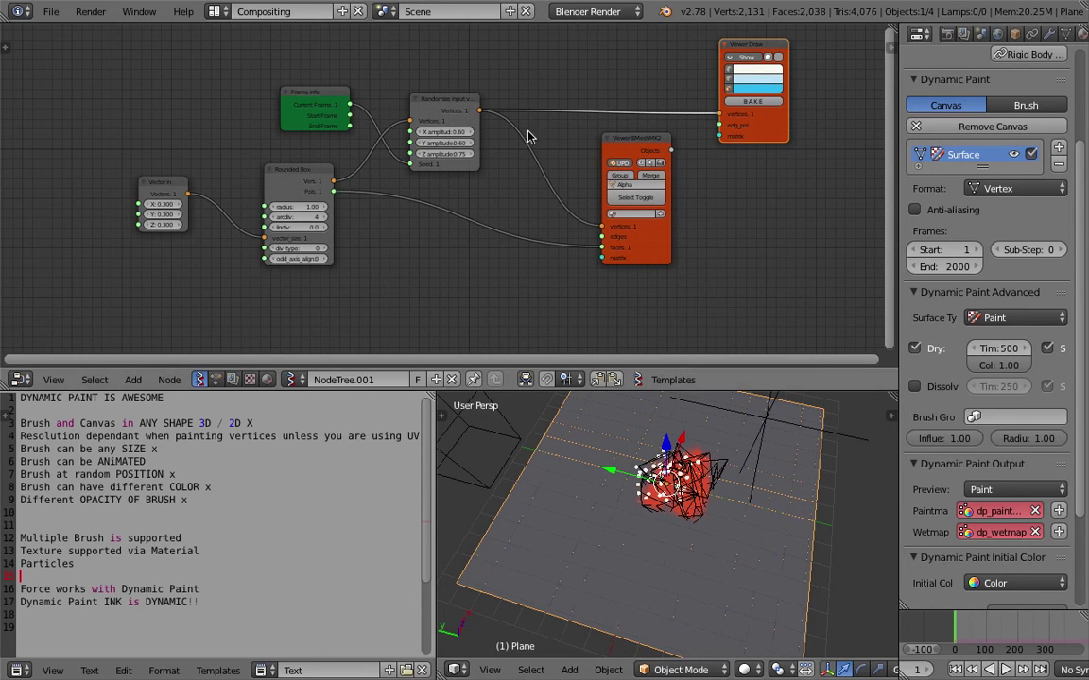
left_click_drag(333, 191, 494, 161)
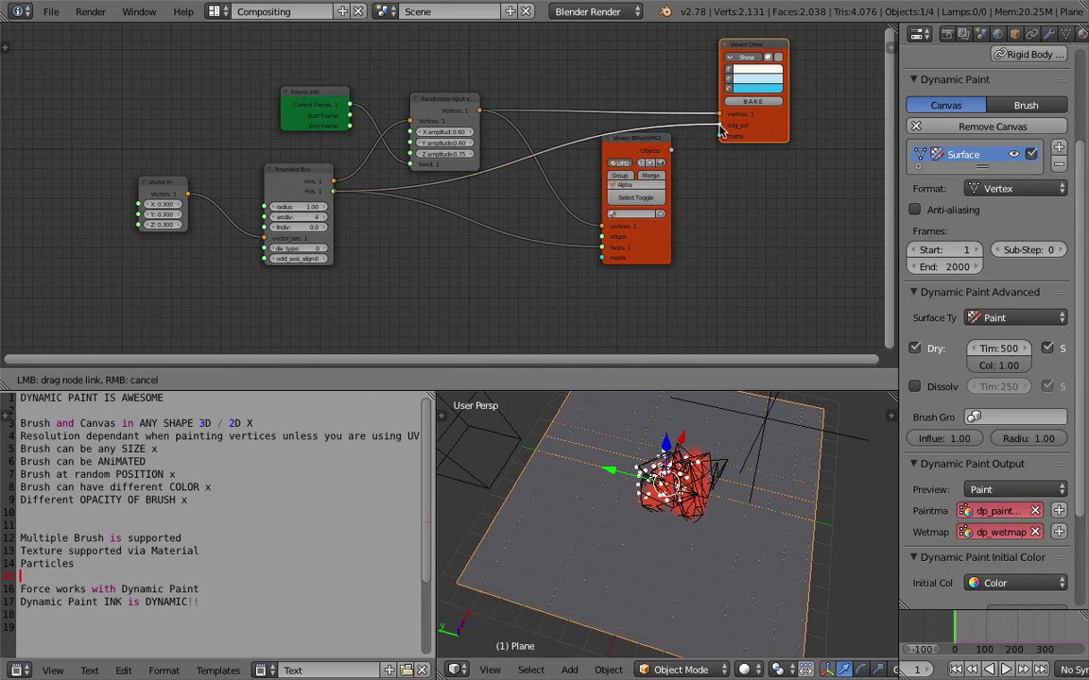
left_click_drag(720, 130, 720, 125)
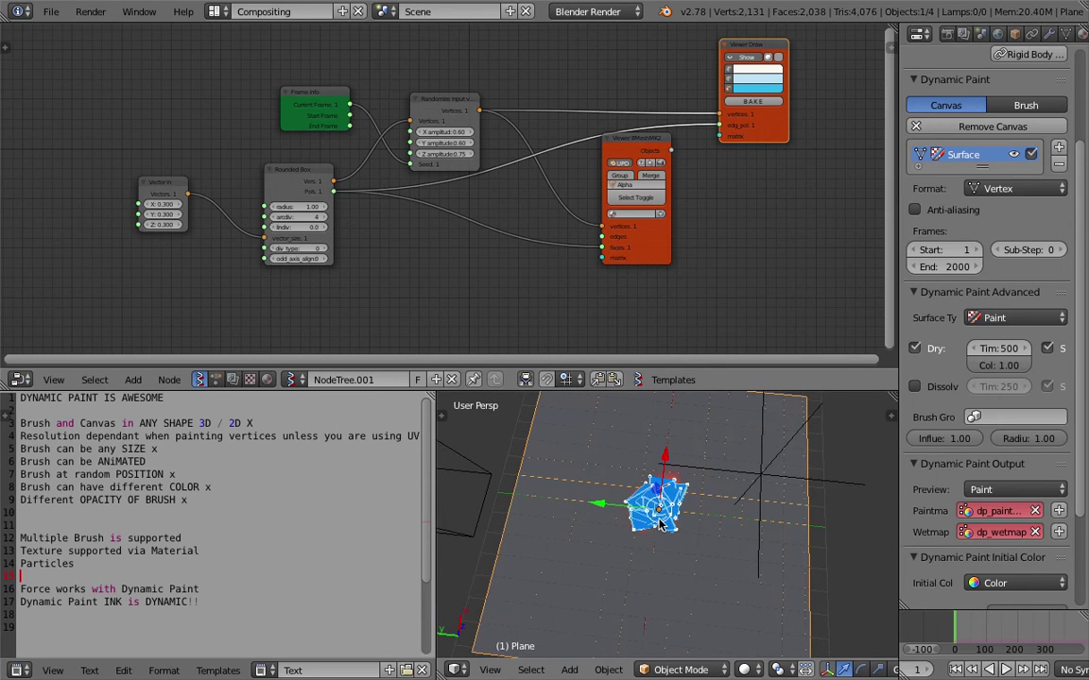
middle_click_drag(662, 525, 695, 531)
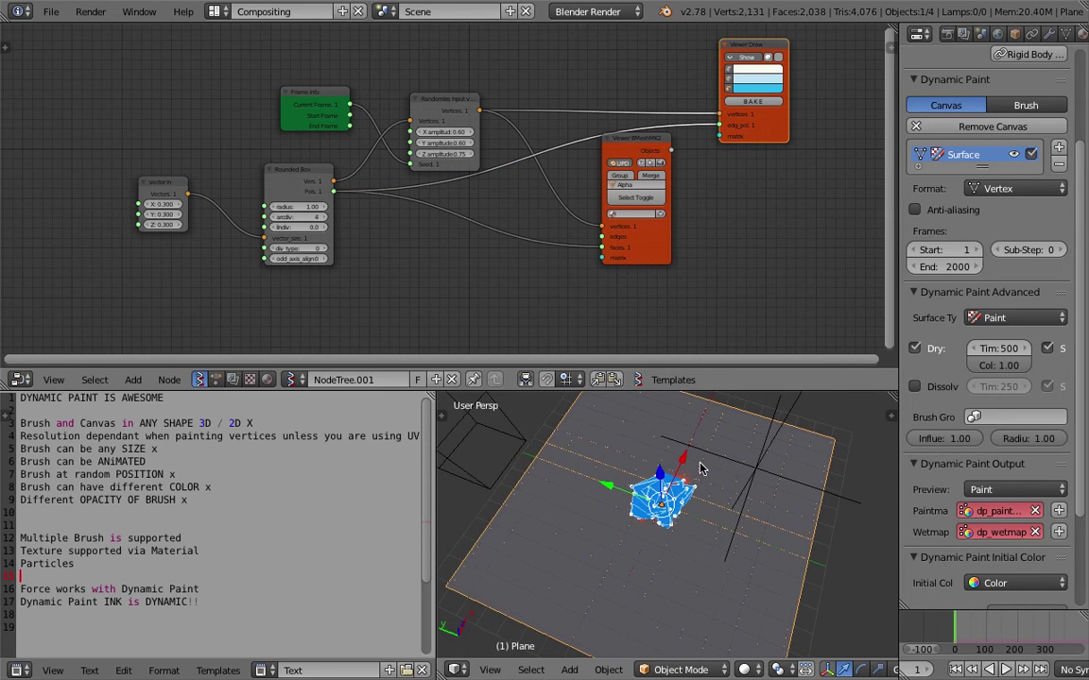
Spread out the two viewer nodes, the Randomize node and the Frame info node to free space, and save the file.
left_click_drag(652, 139, 716, 184)
left_click_drag(775, 126, 802, 115)
left_click_drag(713, 189, 781, 189)
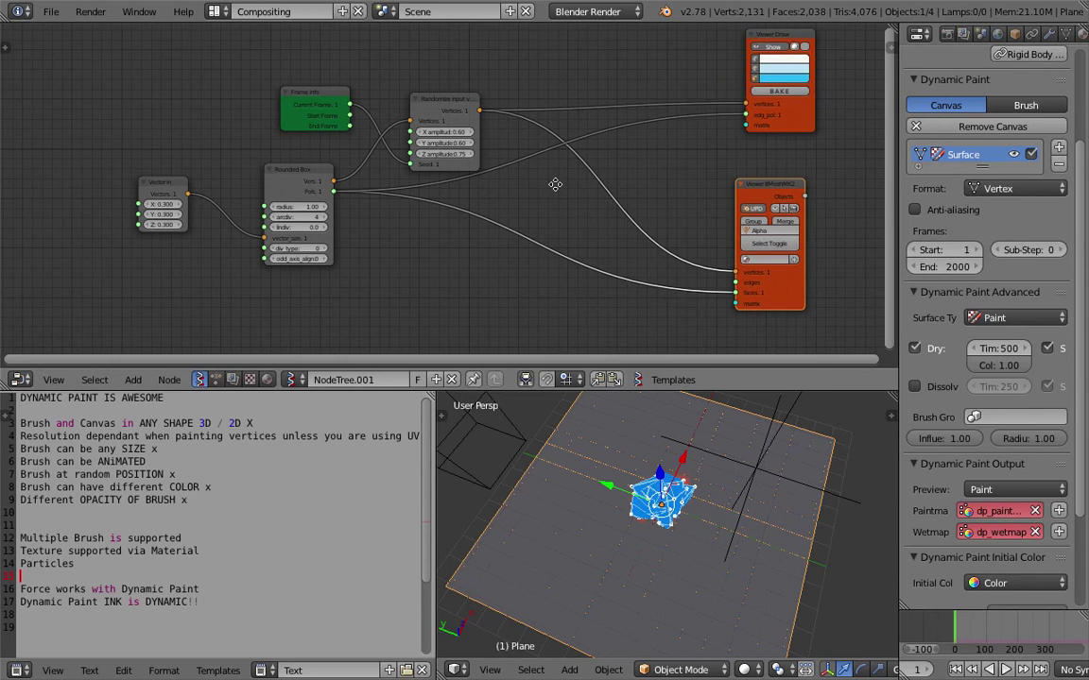
middle_click_drag(554, 182, 539, 178)
key("ctrl+s")
left_click(540, 178)
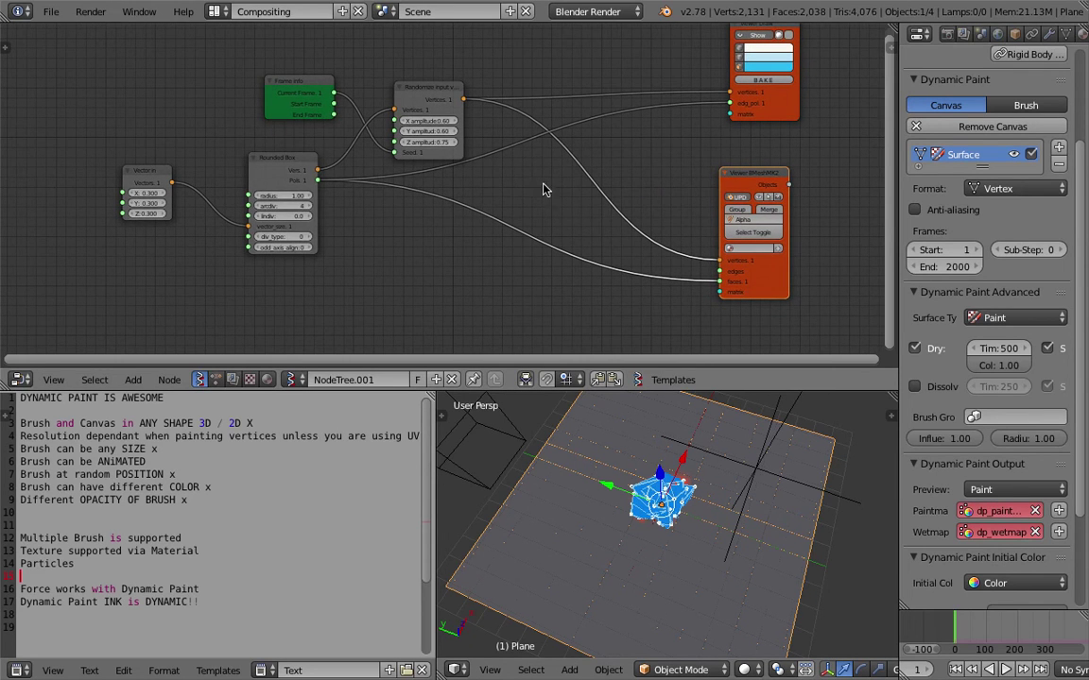
left_click_drag(760, 120, 780, 108)
left_click_drag(422, 87, 416, 56)
left_click_drag(303, 85, 305, 73)
Add a Random Vector MK2 node below the Rounded Box with Count 5 and Scale 3.85.
middle_click_drag(426, 269, 422, 256)
key("shift+a")
left_click(422, 256)
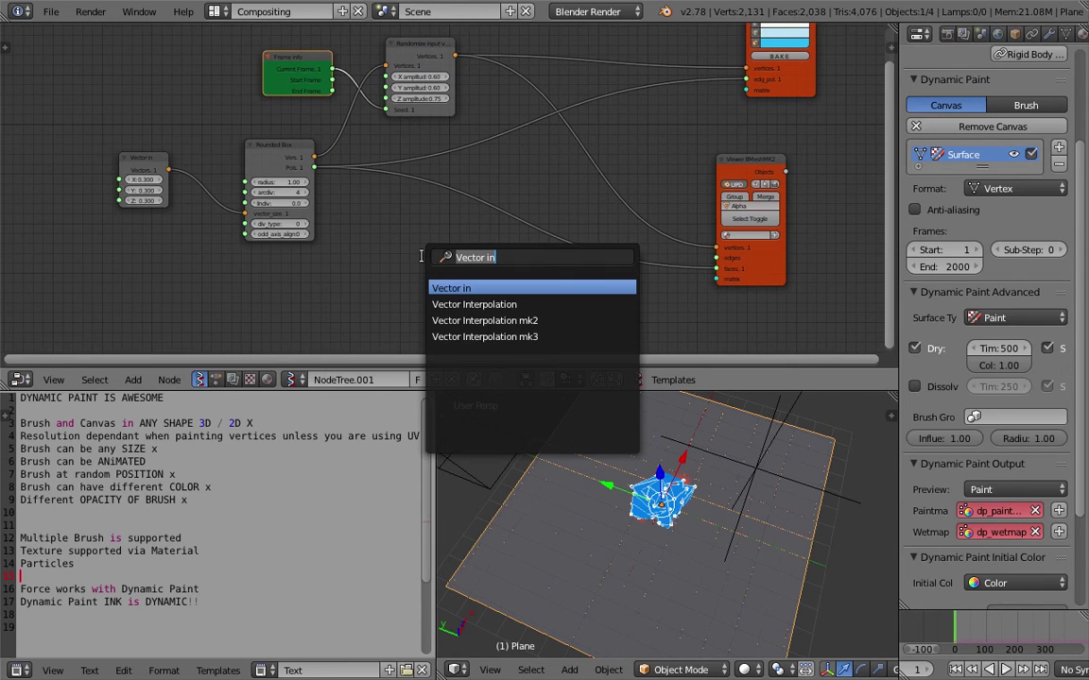
type("random")
key("Return")
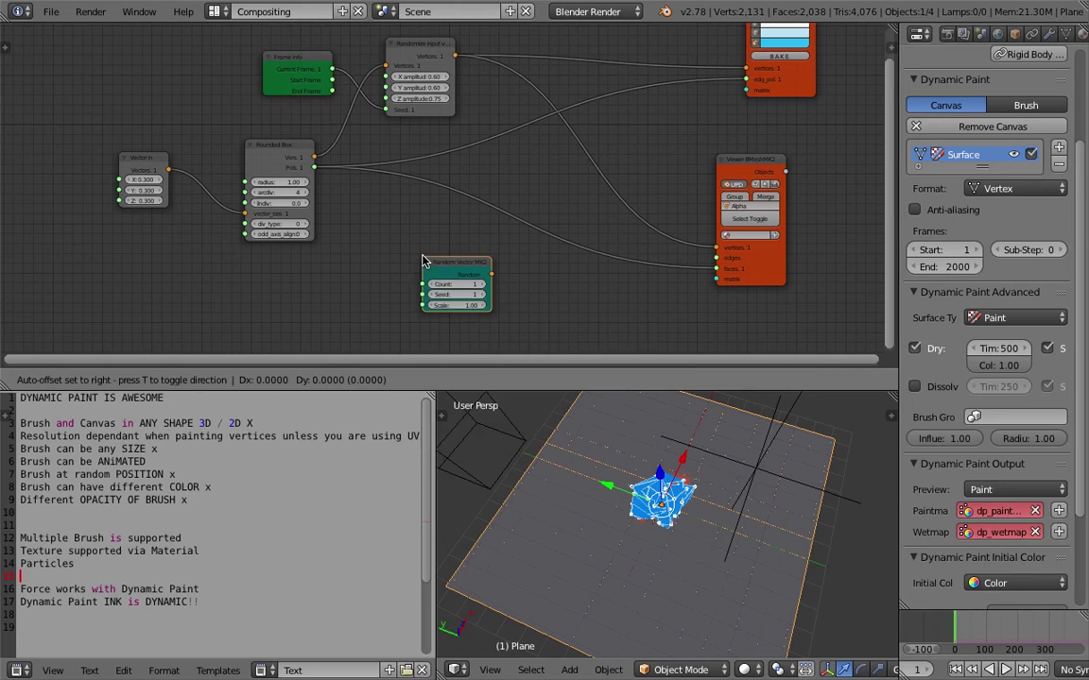
left_click(395, 259)
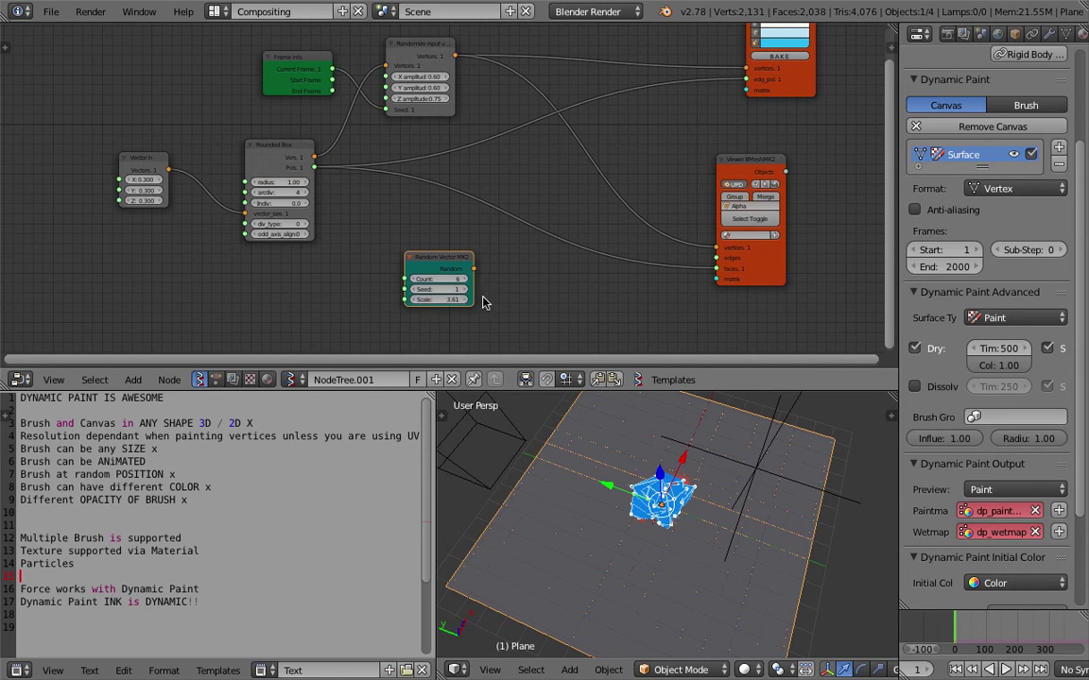
middle_click_drag(473, 280, 437, 256)
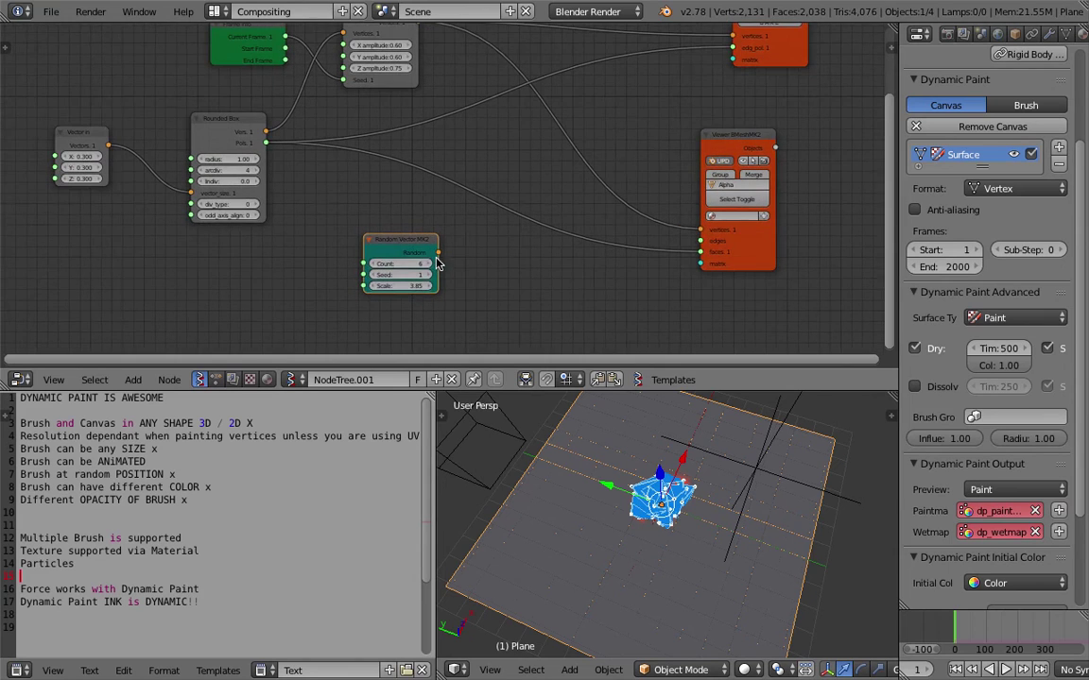
scroll(438, 266, "down", 2)
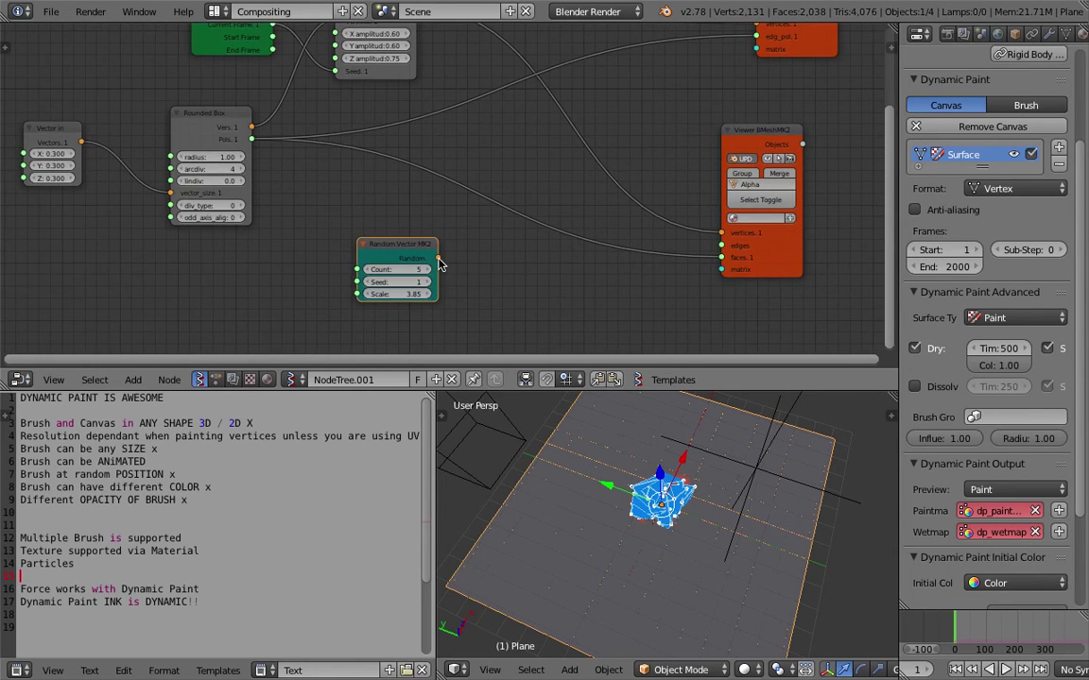
Add a Matrix in node and link its matrix output to the Viewer BMeshMK2 matrix input.
key("space")
type("matrix i")
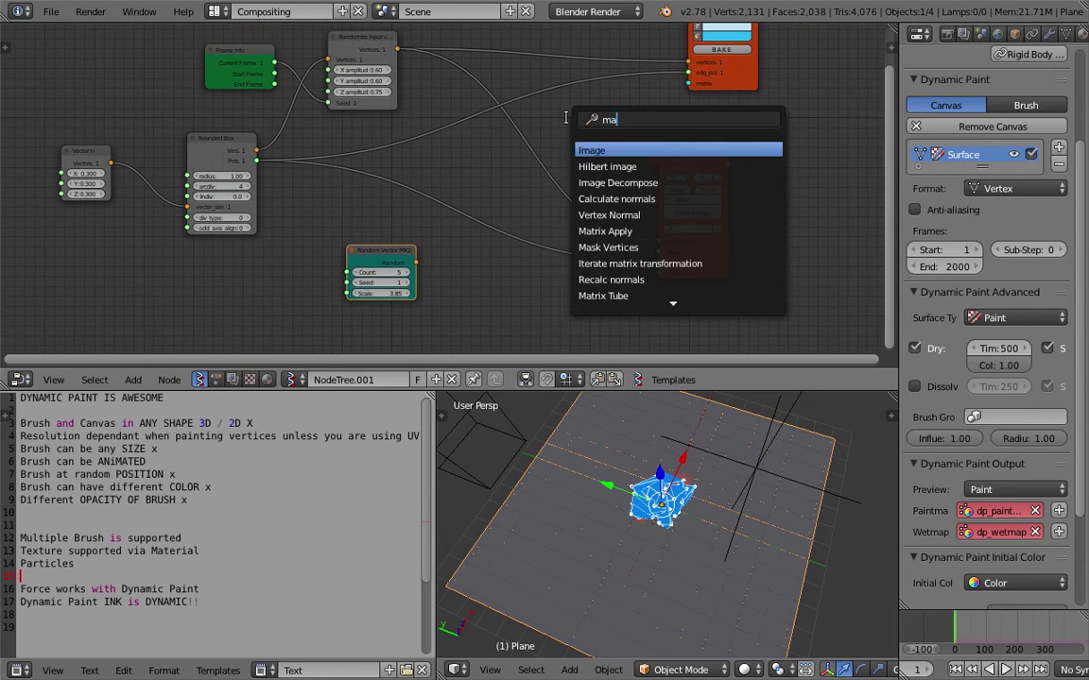
key("Return")
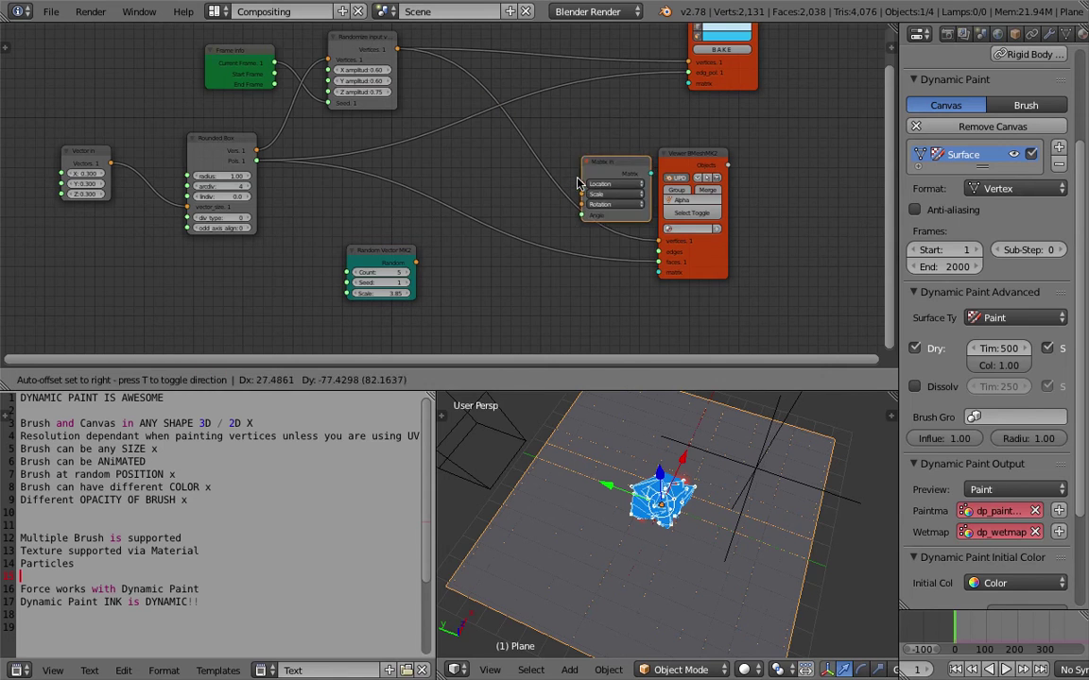
left_click(522, 262)
left_click_drag(586, 277, 658, 273)
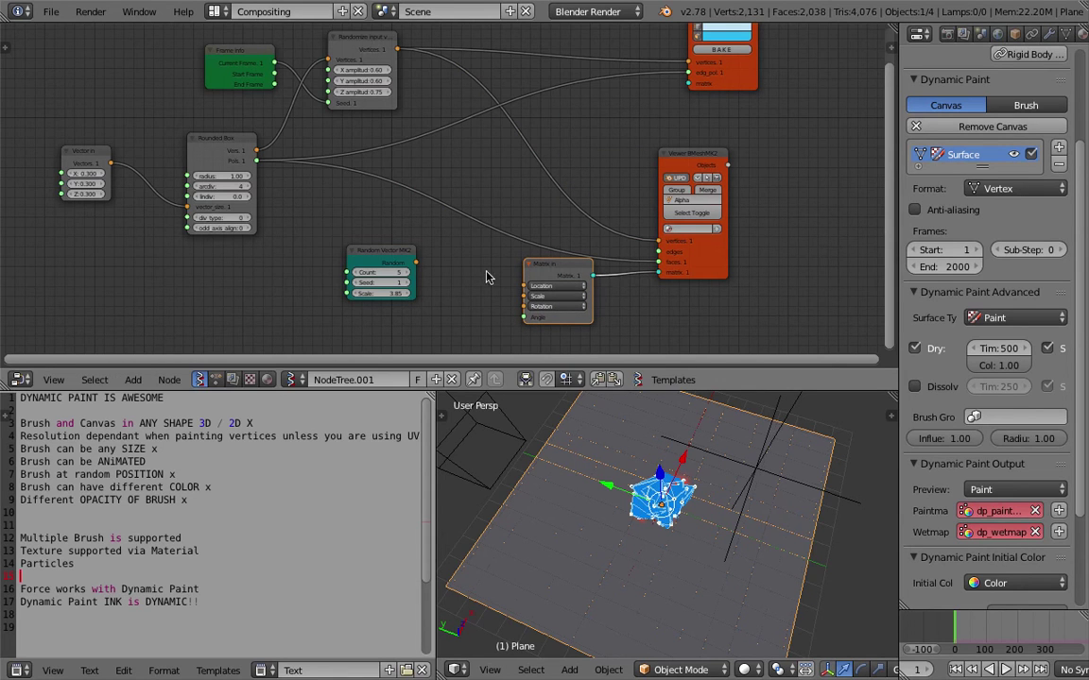
Link the random vectors to the Matrix in location and set the Random Vector seed to 11.
left_click_drag(417, 263, 520, 280)
middle_click_drag(618, 529, 646, 492)
middle_click_drag(585, 326, 578, 291)
mouse_move(662, 501)
middle_mouse_down()
mouse_move(688, 503)
mouse_move(643, 493)
middle_mouse_up()
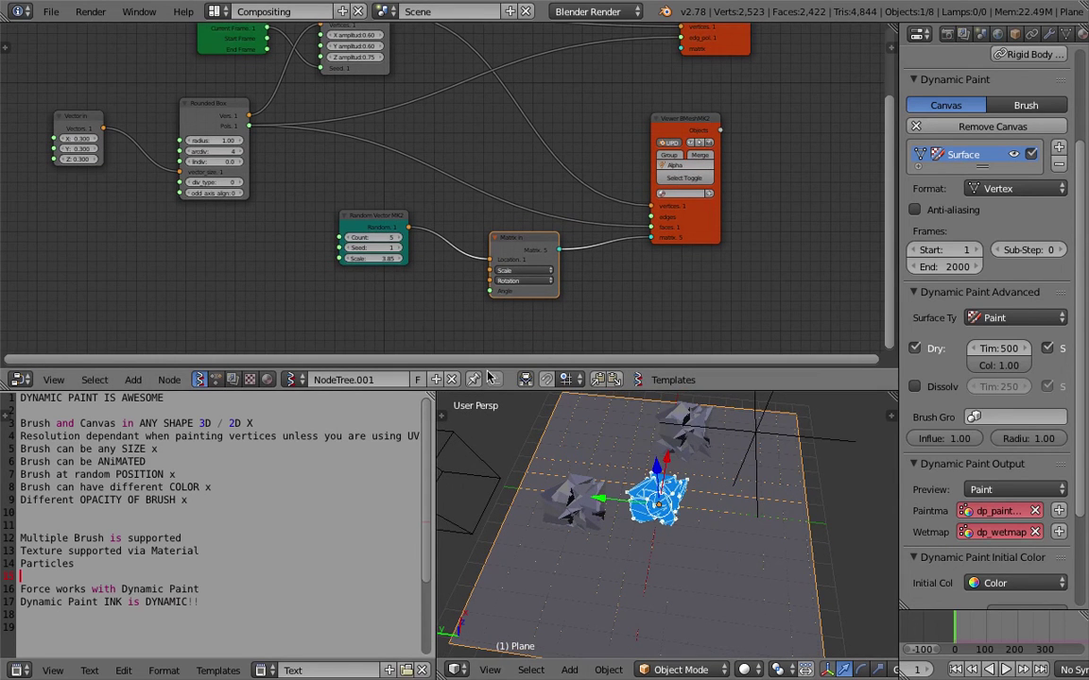
left_click_drag(382, 248, 393, 248)
middle_click_drag(785, 592, 744, 558)
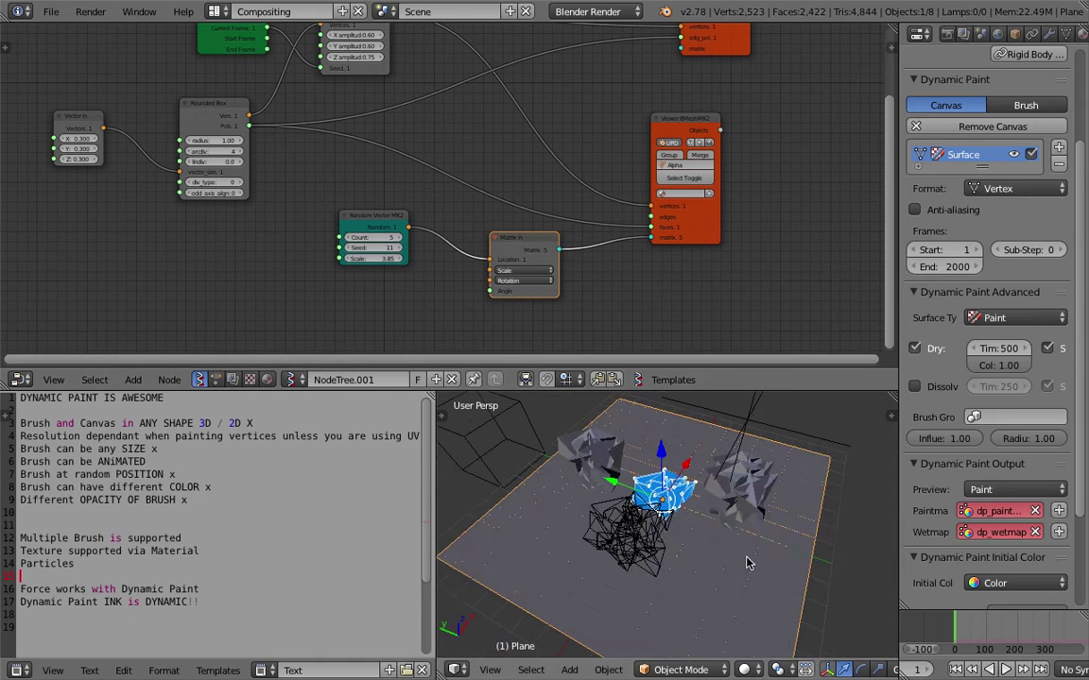
Select individual generated brush copies above the canvas and save the file.
middle_click_drag(707, 499, 732, 492)
right_click(738, 489)
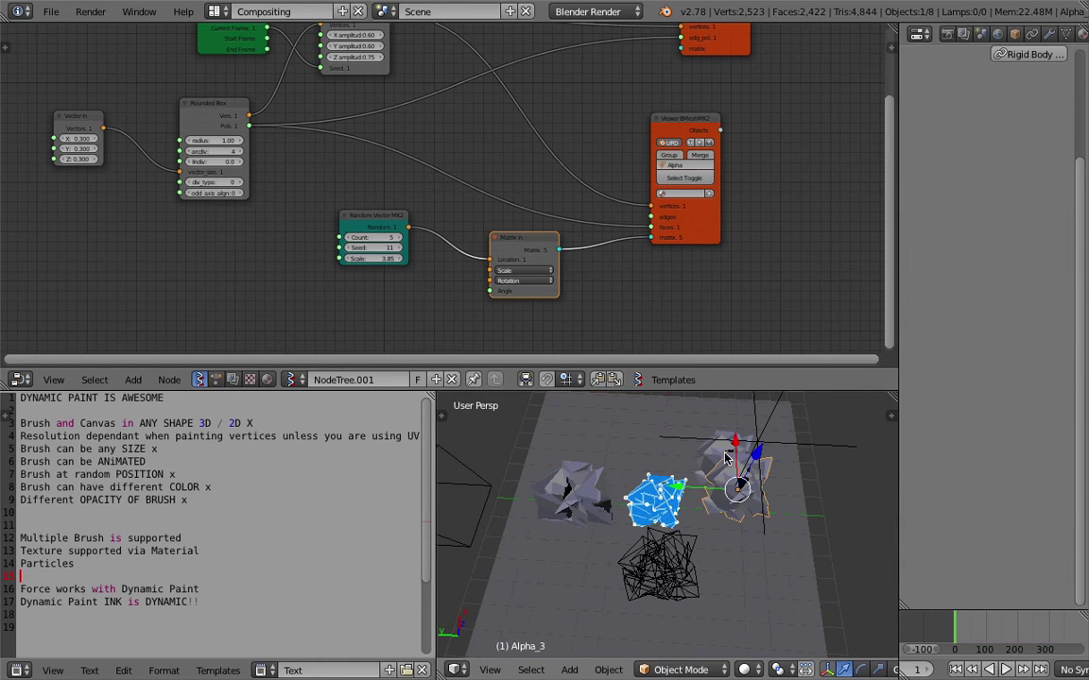
middle_click_drag(690, 529, 710, 518)
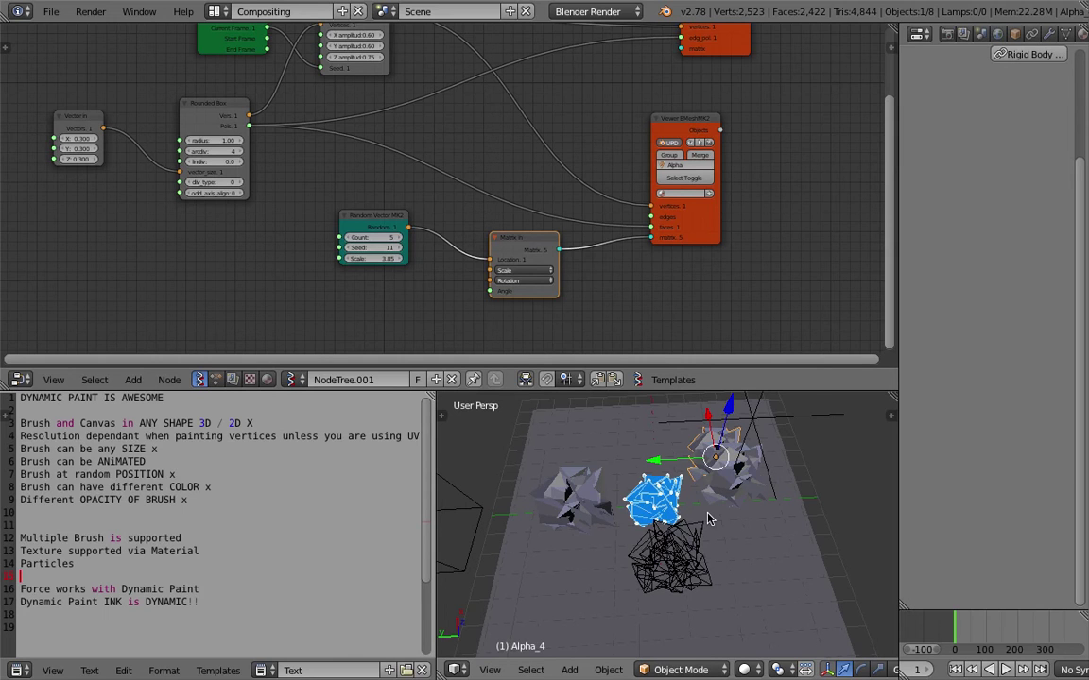
key("ctrl+s")
left_click(629, 444)
Give the 3D viewport more height, select the generated brush copies together, and save the file.
left_click_drag(702, 389, 699, 342)
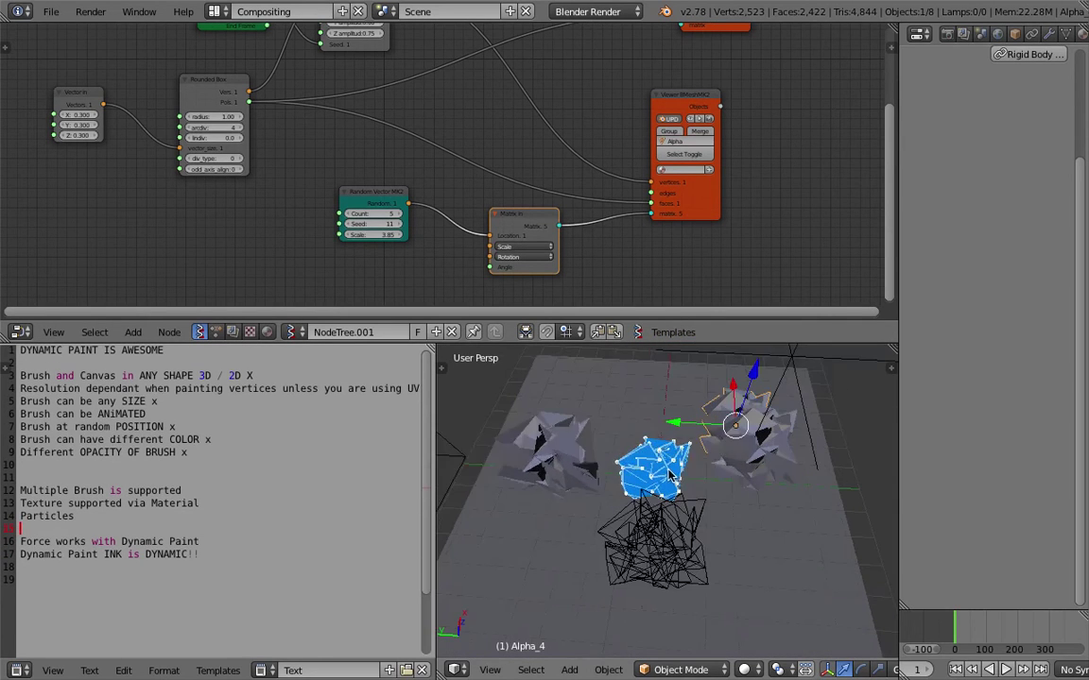
right_click(733, 425)
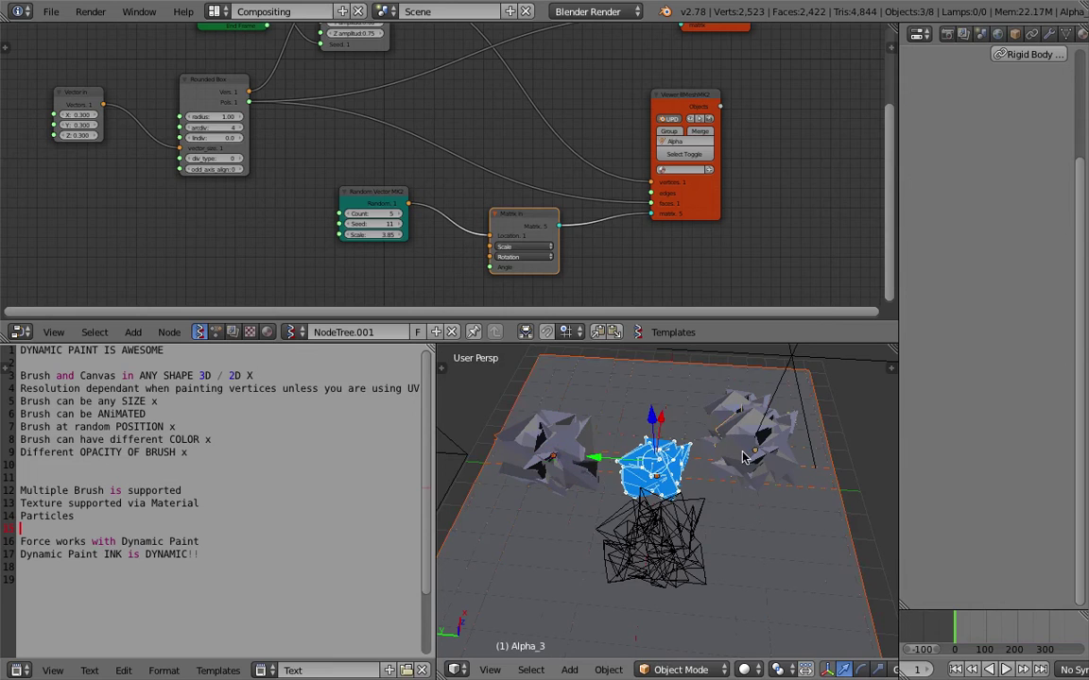
right_click(733, 419, "shift")
right_click(557, 445, "shift")
middle_click_drag(726, 490, 690, 520)
key("ctrl+s")
left_click(690, 527)
Move the Viewer BMeshMK2 node further away from the Matrix in node and save the file.
key("ctrl+s")
left_click(593, 290)
scroll(635, 225, "up", 1, "shift")
left_click_drag(697, 233, 724, 217)
key("ctrl+s")
left_click(724, 212)
middle_click_drag(704, 454, 733, 464)
left_click(802, 479)
key("ctrl+s")
left_click(733, 465)
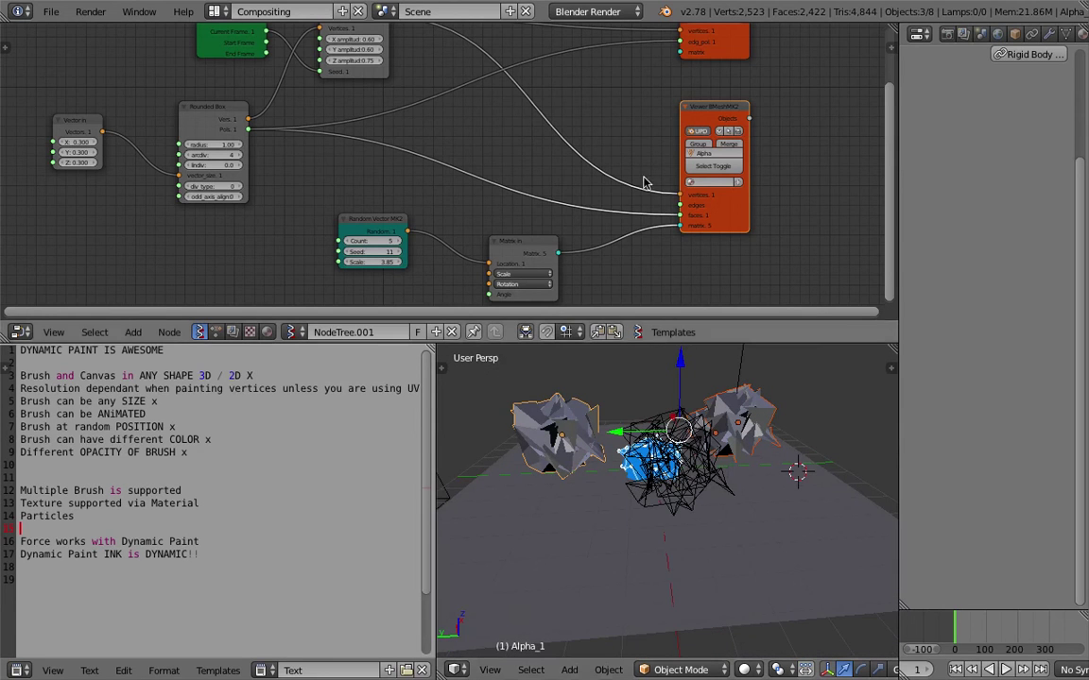
left_click_drag(712, 228, 746, 205)
key("ctrl+s")
left_click(660, 221)
Reposition the Random Vector MK2 and Matrix in nodes further apart from each other.
middle_click_drag(559, 223, 568, 184)
scroll(435, 196, "up", 2)
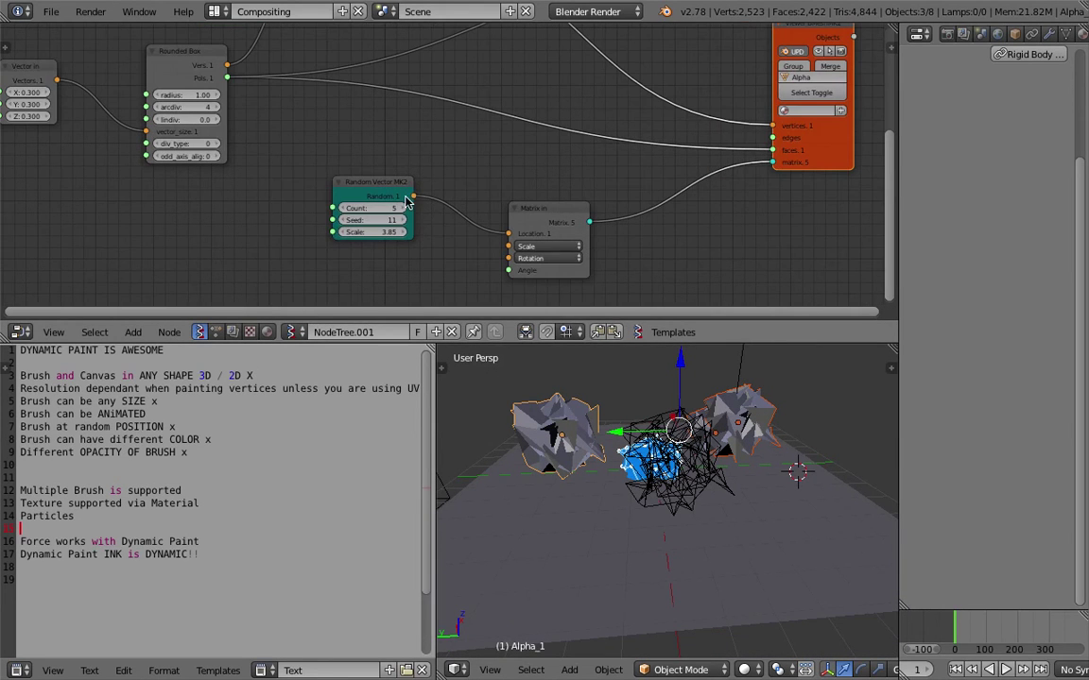
left_click_drag(404, 191, 342, 194)
left_click_drag(522, 222, 535, 212)
middle_click_drag(787, 124, 692, 146)
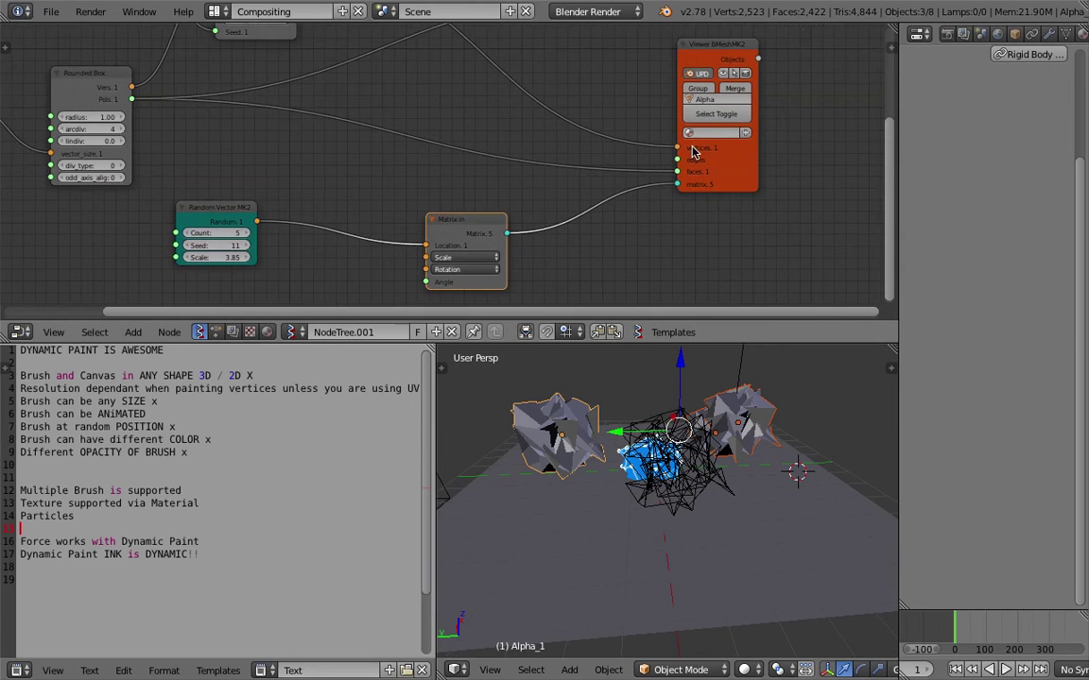
Cut the link from Matrix in to the Viewer BMeshMK2 node and move Matrix in next to the Random Vector node.
left_click(753, 172)
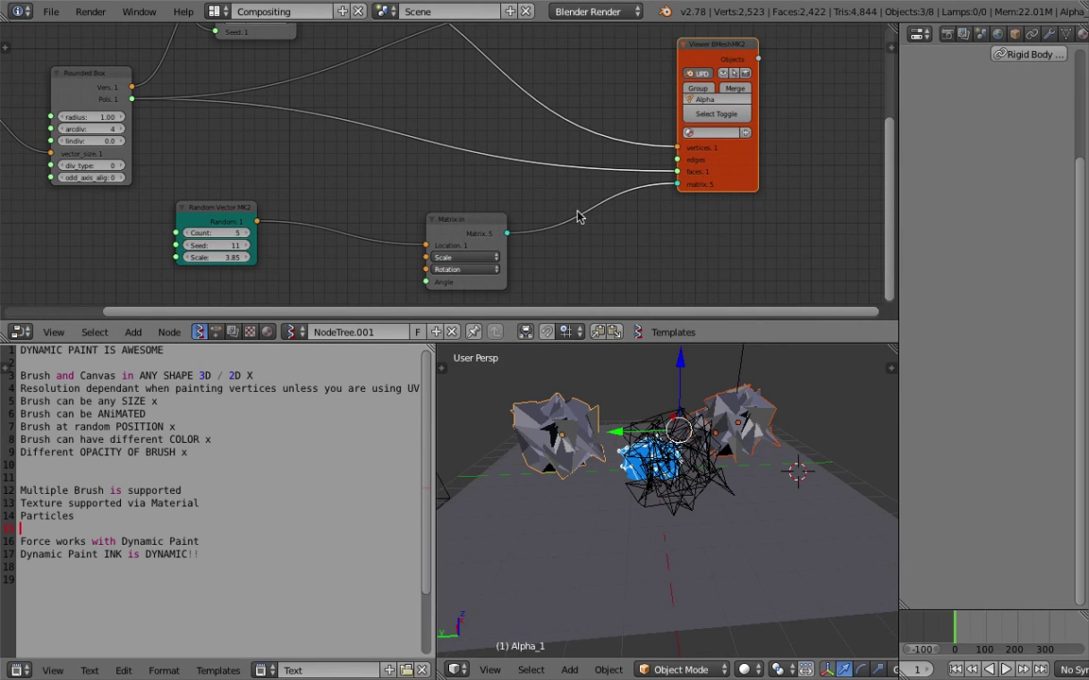
left_click_drag(576, 199, 556, 232, "ctrl")
left_click_drag(487, 223, 369, 215)
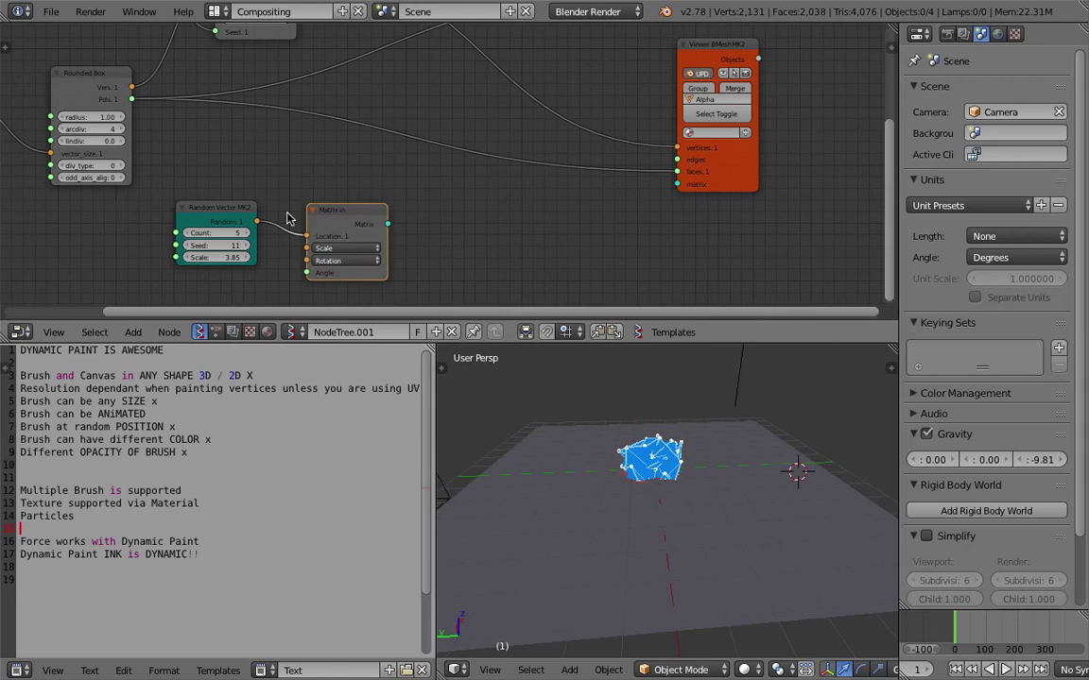
middle_click_drag(341, 238, 353, 258)
left_click_drag(756, 183, 782, 169)
Add a Matrix Apply node between the Matrix in and Viewer BMeshMK2 nodes and save the file.
key("shift+a")
left_click(545, 240)
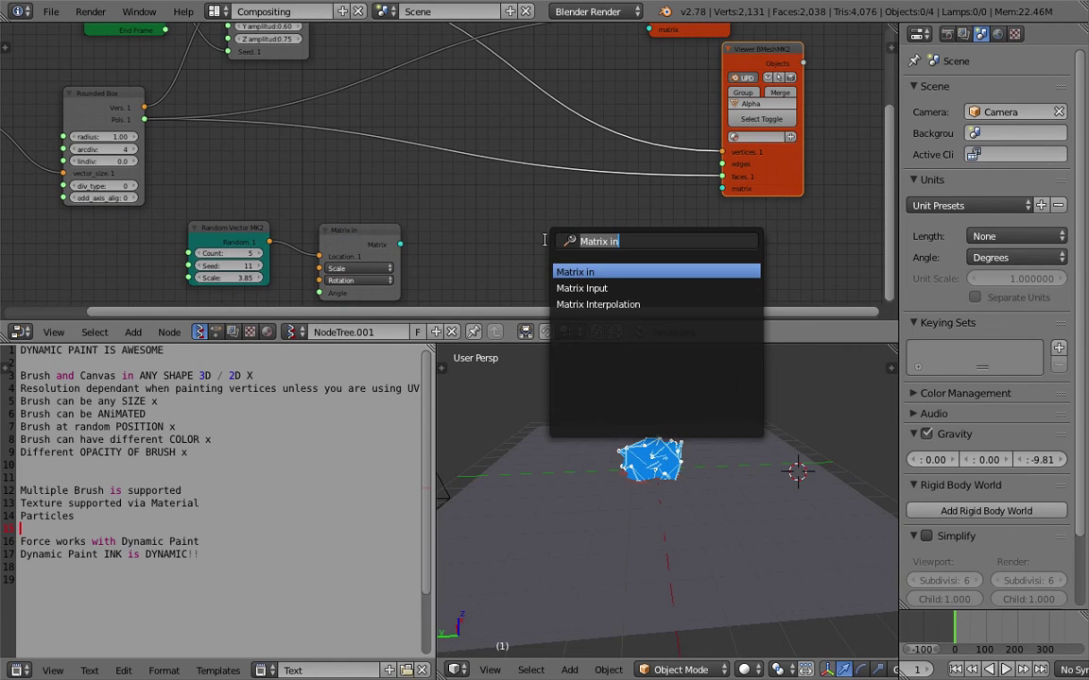
type("appl")
key("Return")
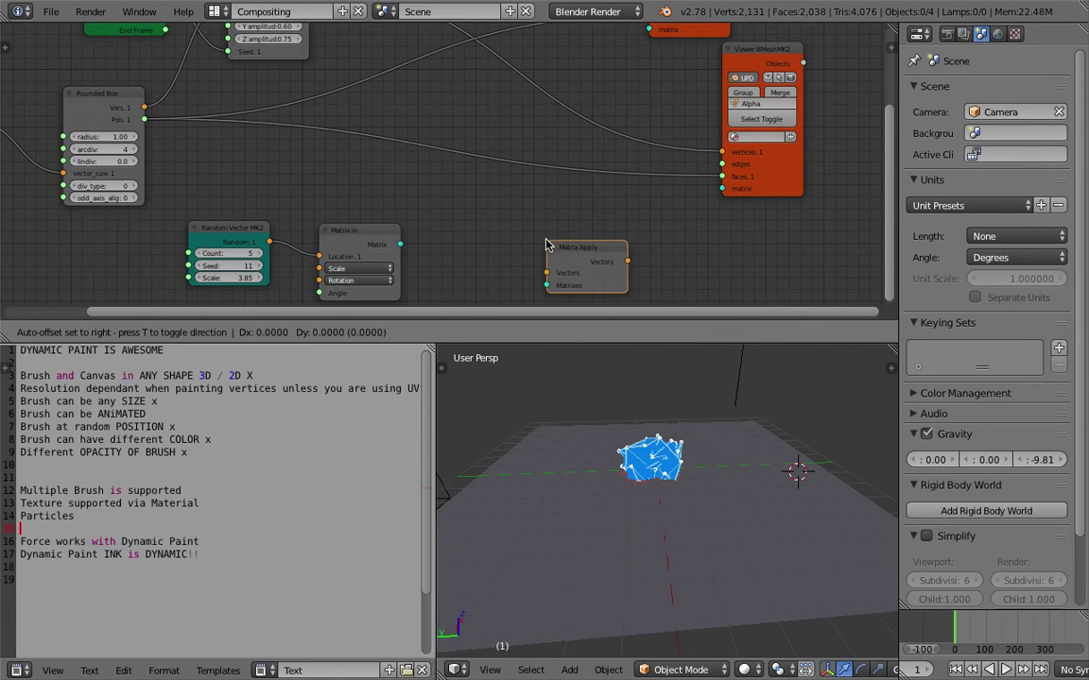
left_click(521, 198)
key("ctrl+s")
left_click(520, 199)
Feed the Rounded Box vertices and the Matrix in matrices into Matrix Apply, and link its vectors to the Viewer BMeshMK2 vertices.
scroll(501, 195, "down", 3)
middle_click_drag(472, 189, 510, 201)
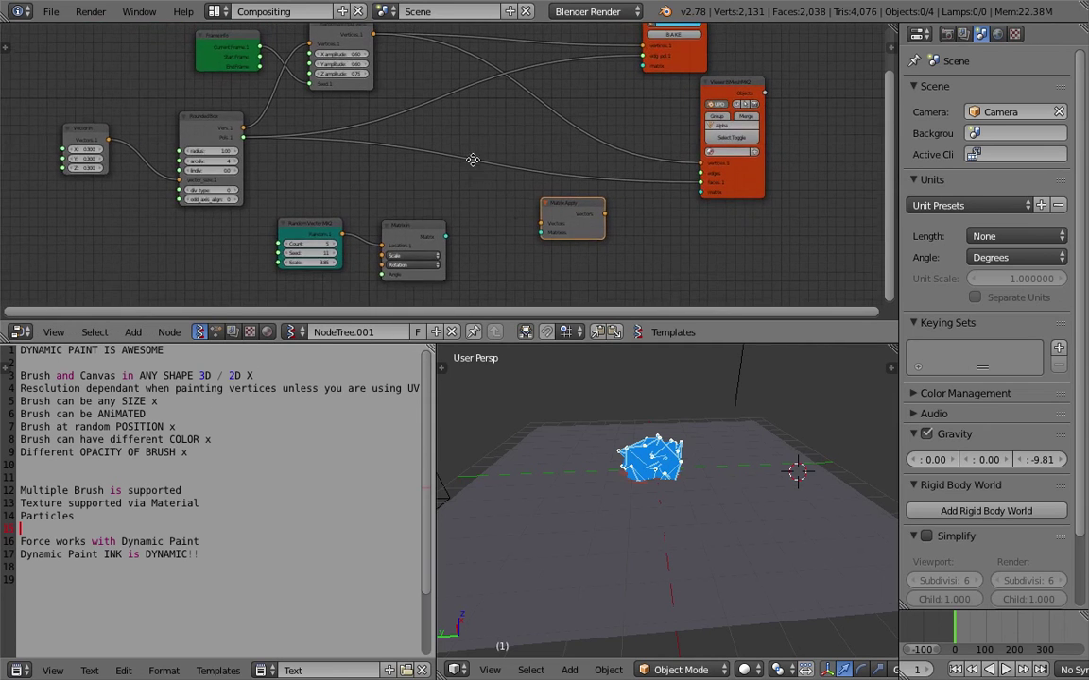
middle_click_drag(473, 166, 502, 198)
left_click_drag(263, 71, 254, 65)
left_click_drag(252, 151, 568, 254)
left_click_drag(472, 268, 568, 265)
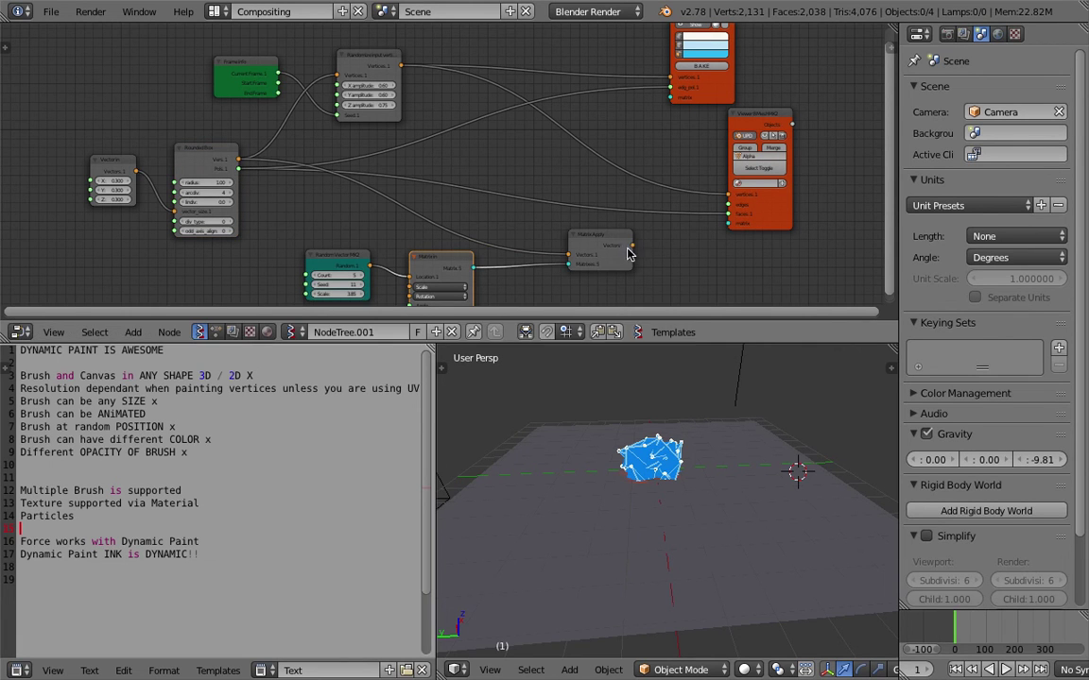
left_click_drag(722, 199, 727, 195)
middle_click_drag(723, 472, 743, 491)
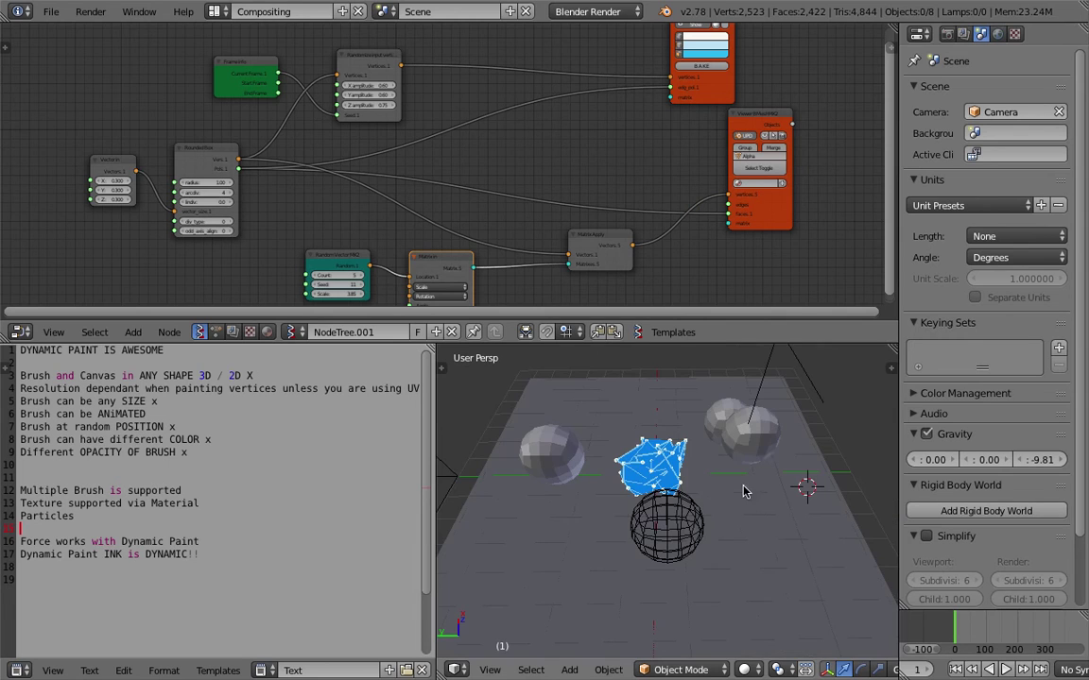
Examine the scattered brush spheres above and below the canvas plane from several angles, and save the file.
middle_click_drag(593, 179, 595, 161)
middle_click_drag(734, 495, 672, 513)
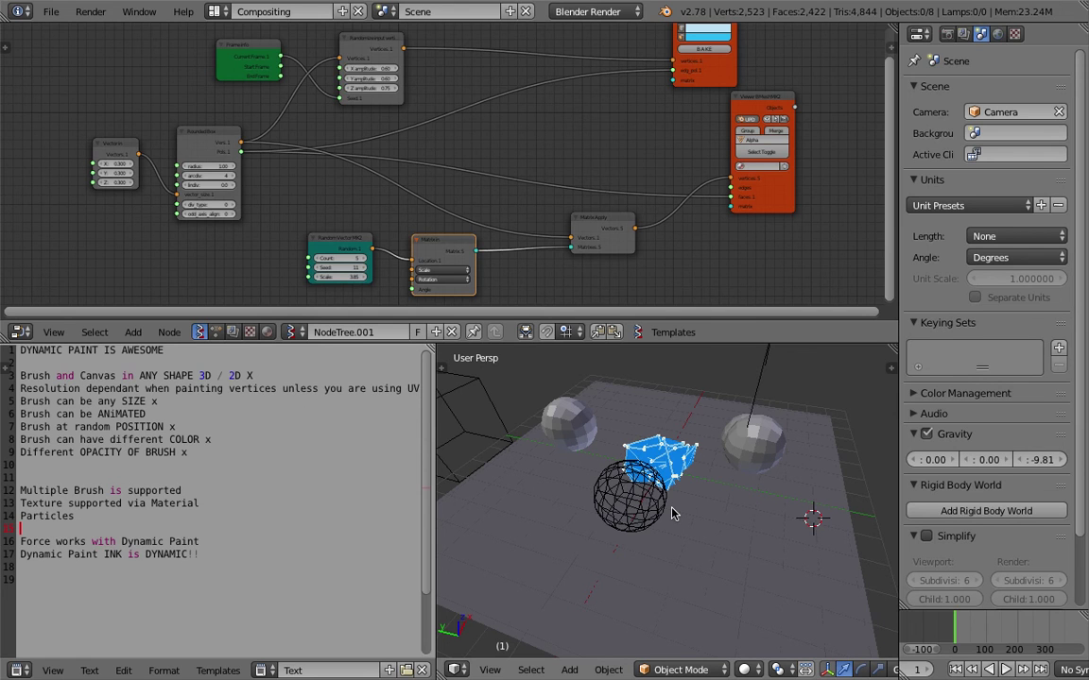
mouse_move(672, 513)
middle_mouse_down()
mouse_move(644, 516)
mouse_move(723, 421)
mouse_move(690, 474)
mouse_move(693, 496)
mouse_move(673, 436)
mouse_move(665, 525)
middle_mouse_up()
key("ctrl+s")
left_click(729, 422)
middle_click_drag(545, 258, 557, 201)
scroll(556, 200, "up", 3)
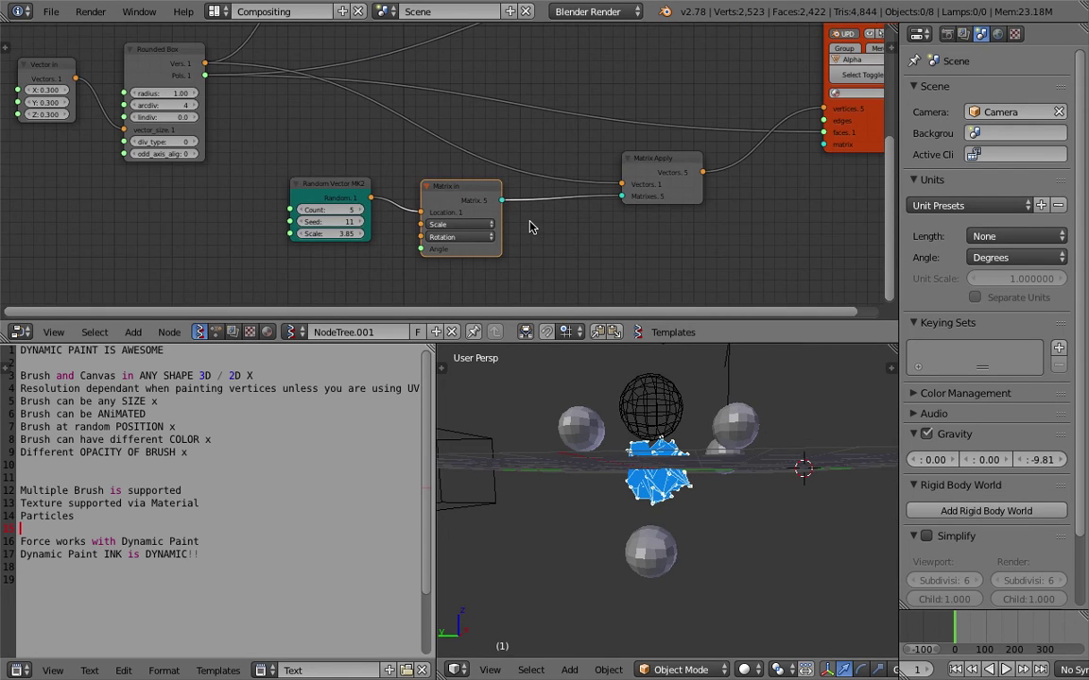
middle_click_drag(645, 511, 613, 519)
key("ctrl+s")
left_click(613, 519)
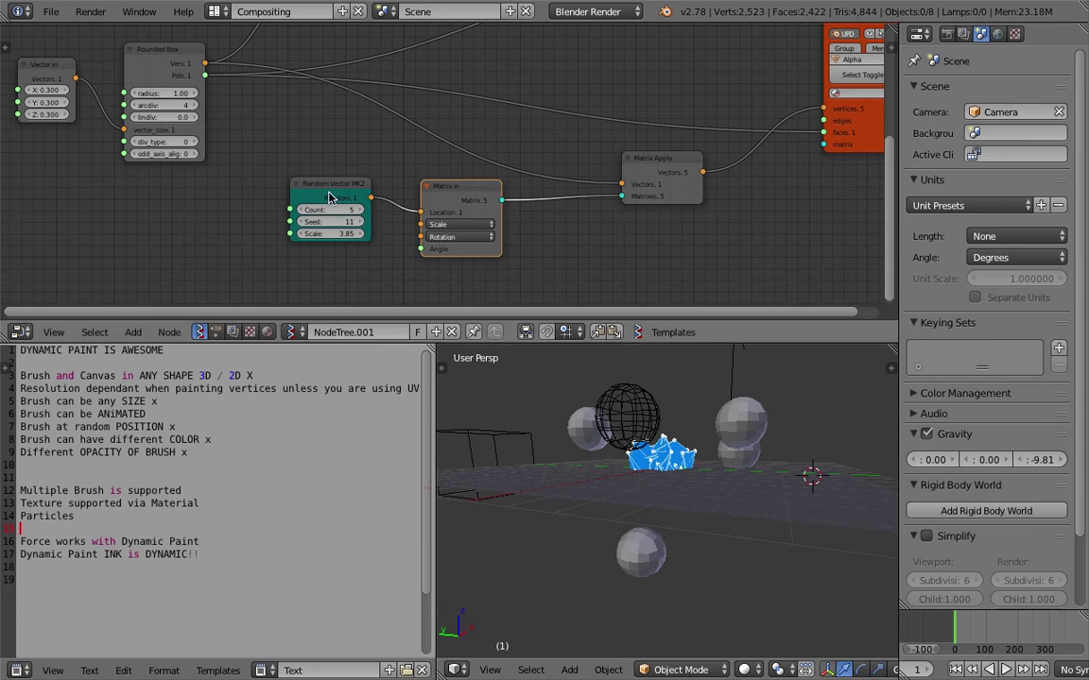
Move the Random Vector MK2 node away from Matrix in and insert a Vector out node into the link between them.
left_click_drag(327, 192, 267, 190)
left_click_drag(452, 194, 421, 200)
scroll(420, 204, "up", 1)
left_click_drag(303, 174, 276, 181)
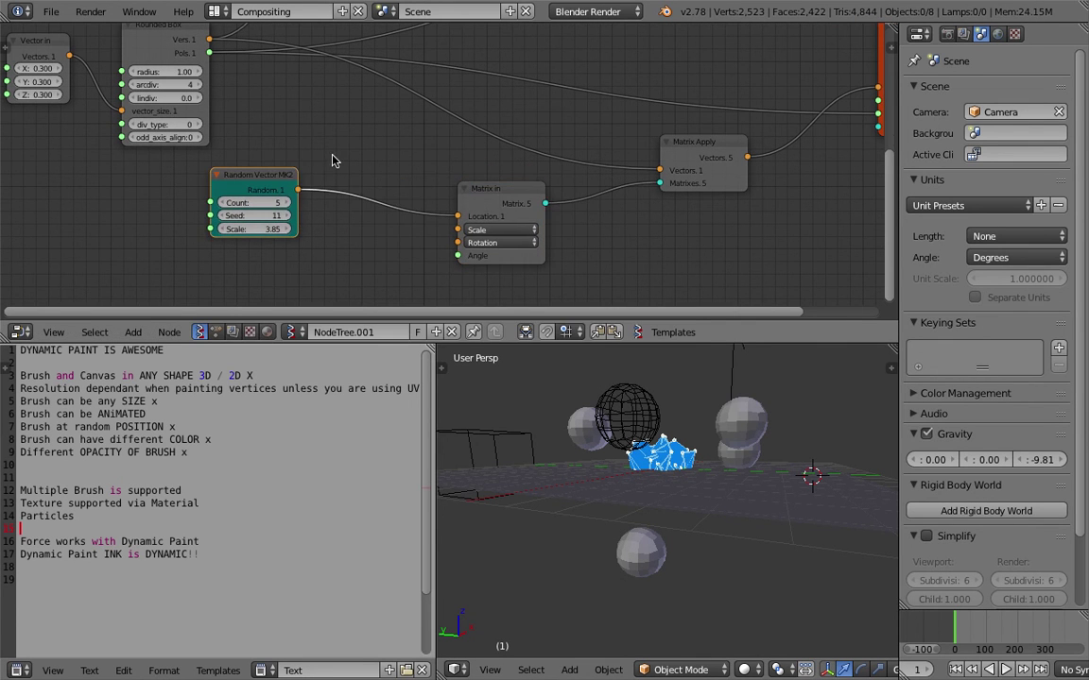
key("shift+a")
left_click(330, 156)
type("vec")
left_click(335, 196)
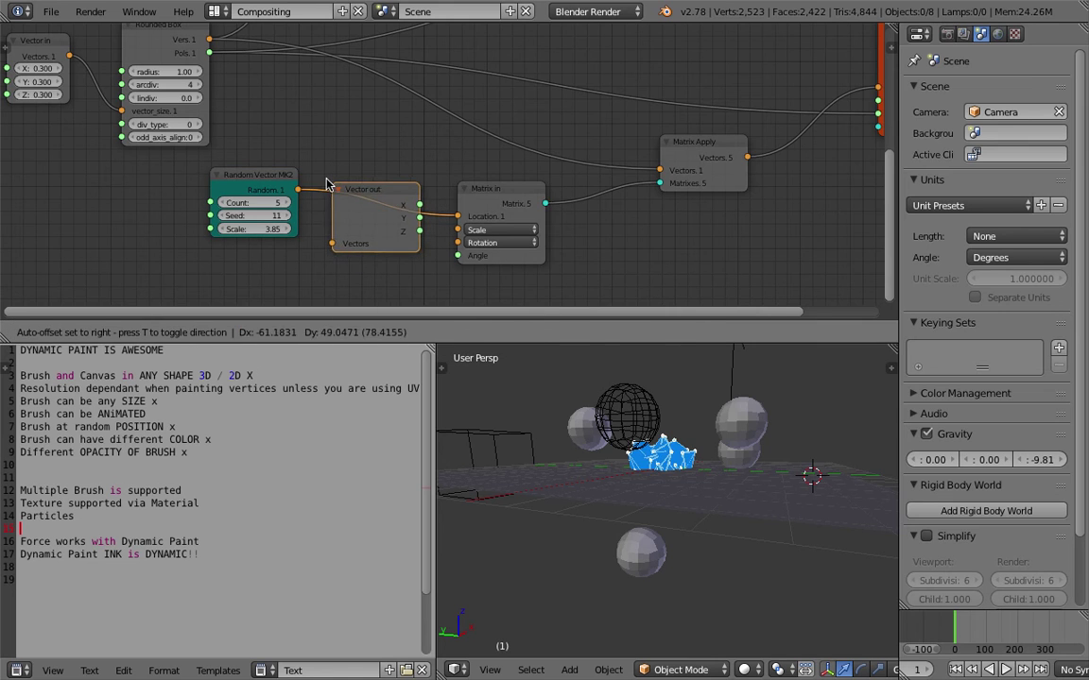
left_click(349, 157)
Insert a Vector in node between Vector out and Matrix in, with only the X and Y components linked through.
key("shift+a")
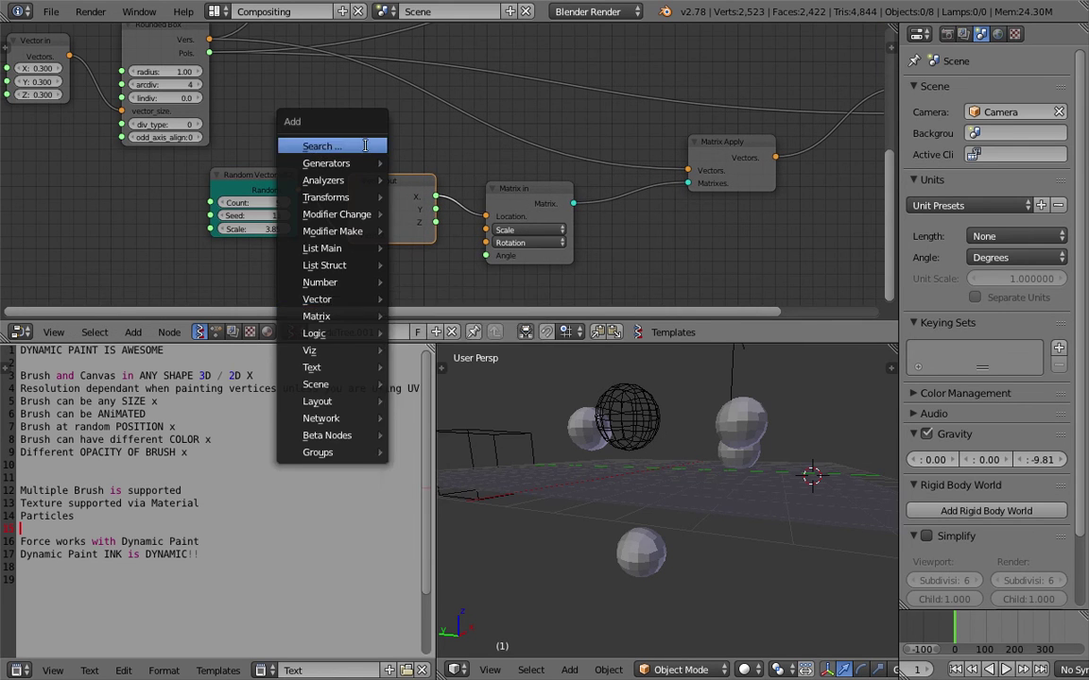
left_click(365, 145)
type("vec")
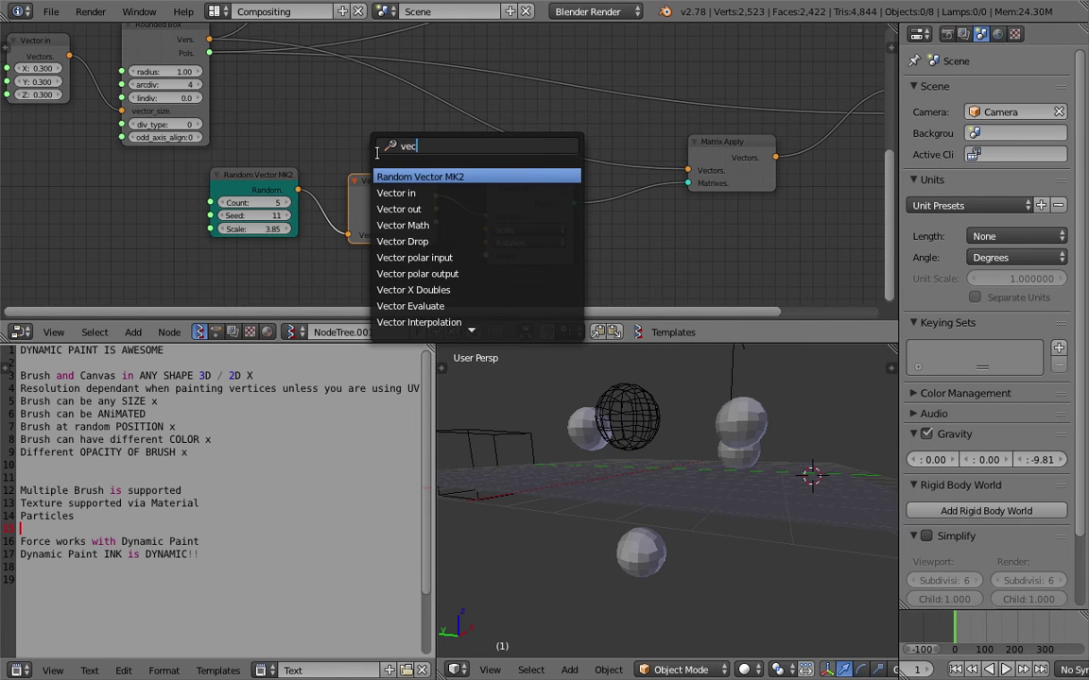
left_click(395, 192)
left_click(515, 208)
left_click_drag(434, 209, 485, 228)
left_click_drag(513, 194, 502, 203)
Check the brushes' placement on the canvas plane, save the file and move the Matrix Apply node closer to Matrix in.
middle_click_drag(704, 456, 722, 574)
middle_click_drag(671, 448, 711, 476)
key("ctrl+s")
left_click(731, 481)
scroll(682, 129, "down", 2)
middle_click_drag(657, 153, 624, 177)
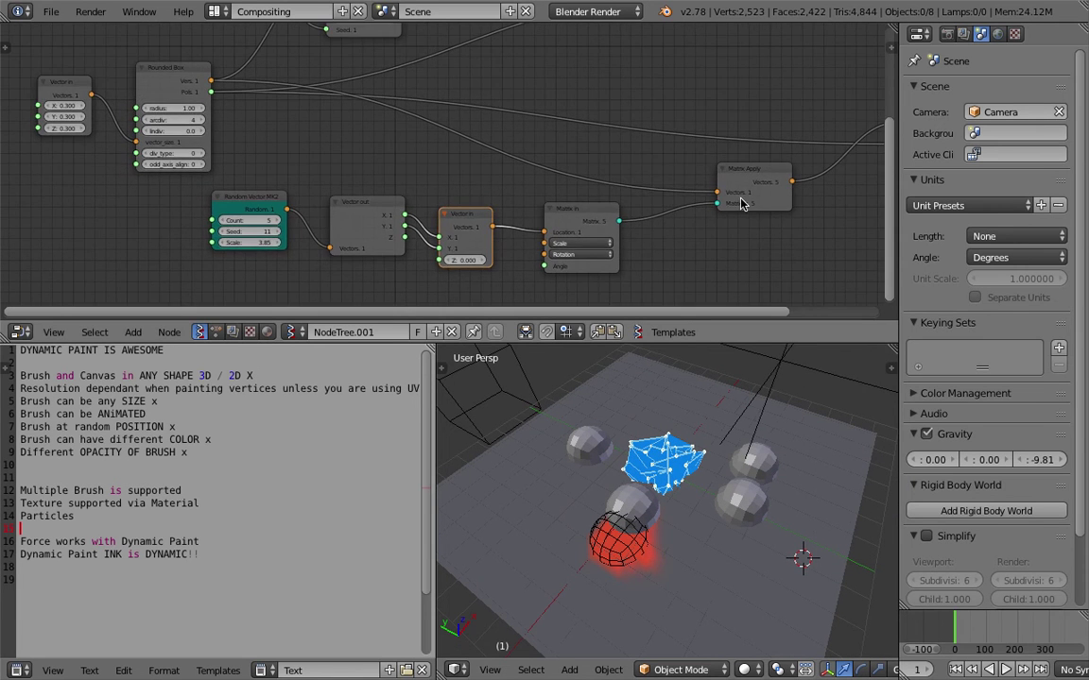
middle_click_drag(743, 199, 601, 216)
left_click_drag(602, 217, 579, 217)
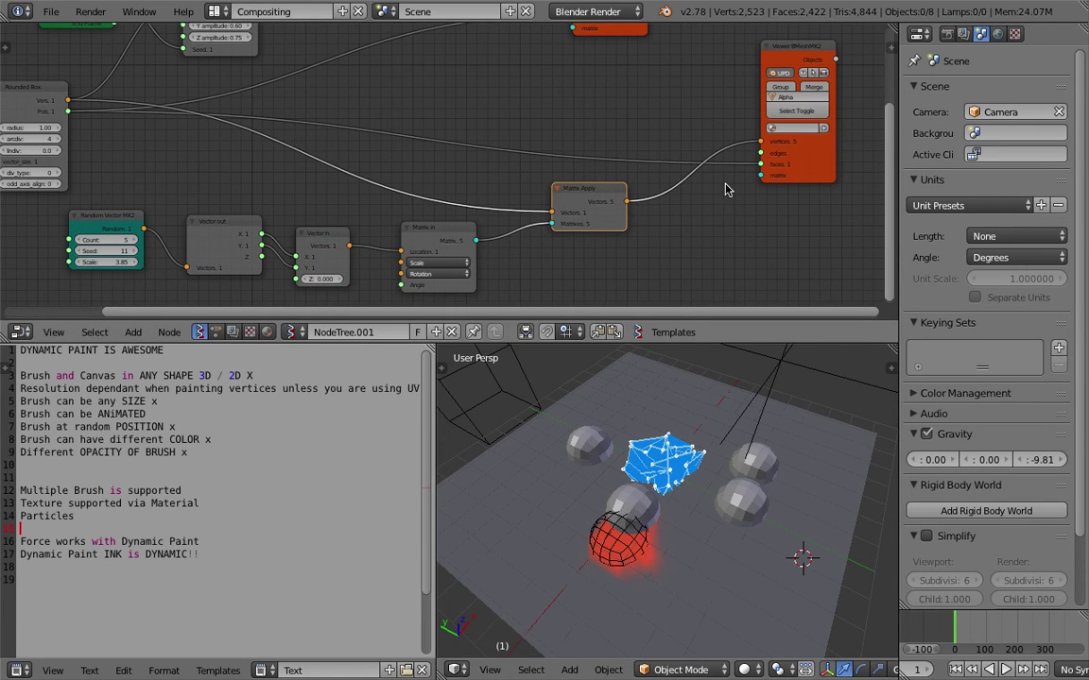
Select the canvas plane, move the Viewer BMeshMK2 node aside and link the Matrix Apply vectors to the Viewer Draw vertices.
middle_click_drag(703, 449, 682, 462)
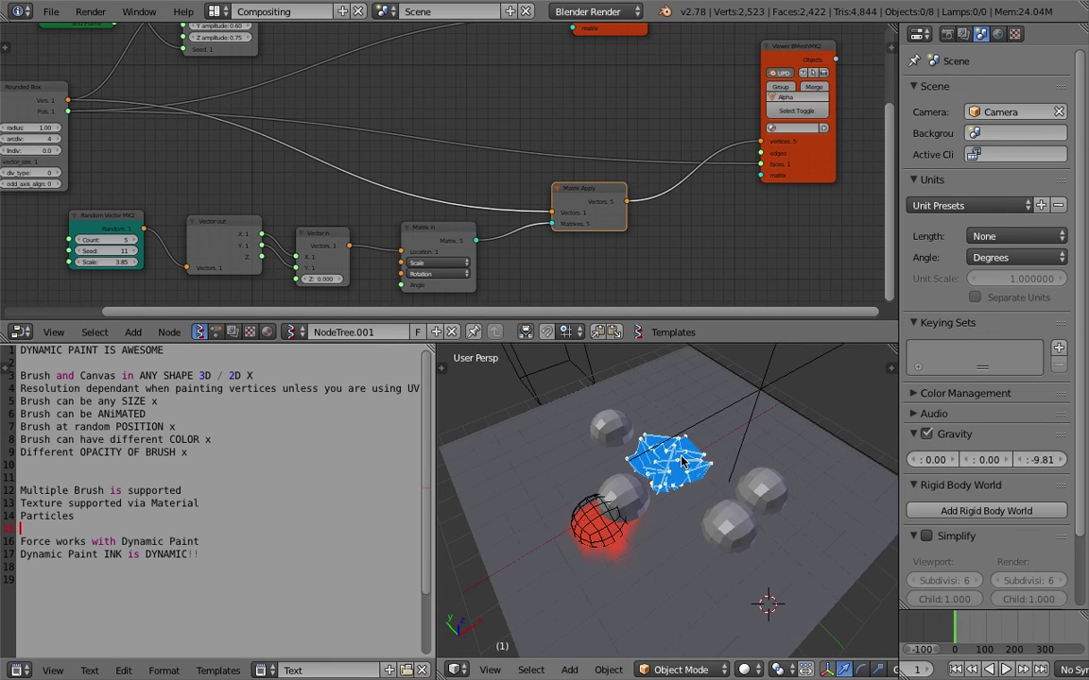
right_click(681, 466)
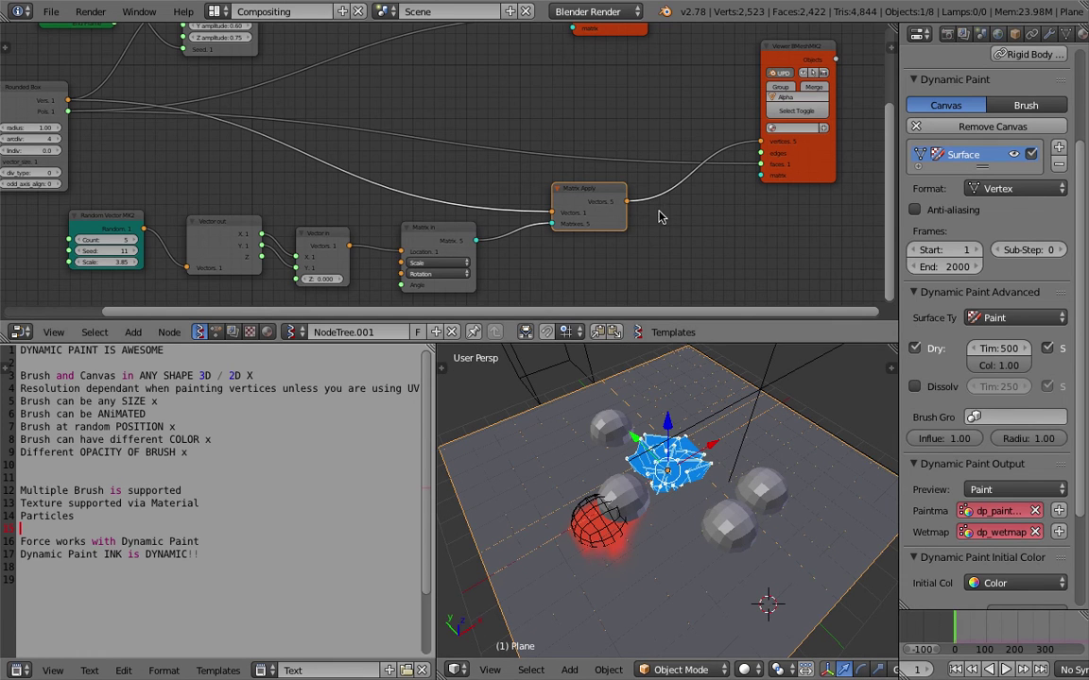
scroll(652, 212, "down", 3)
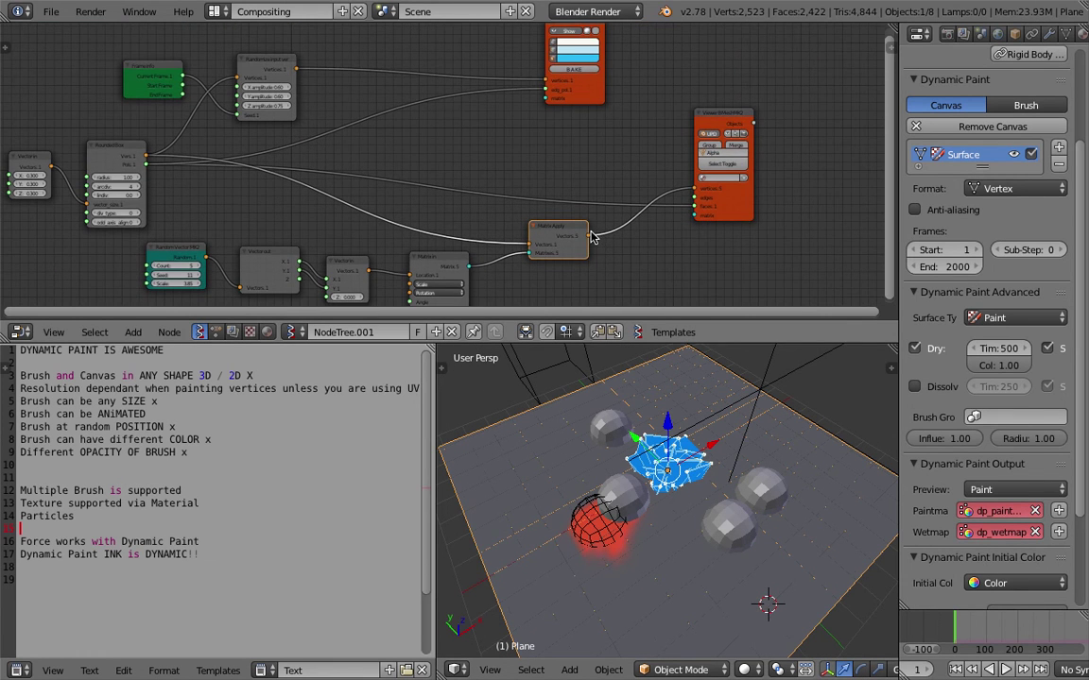
left_click_drag(740, 116, 777, 103)
mouse_move(588, 240)
left_mouse_down()
mouse_move(578, 114)
mouse_move(545, 87)
left_mouse_up()
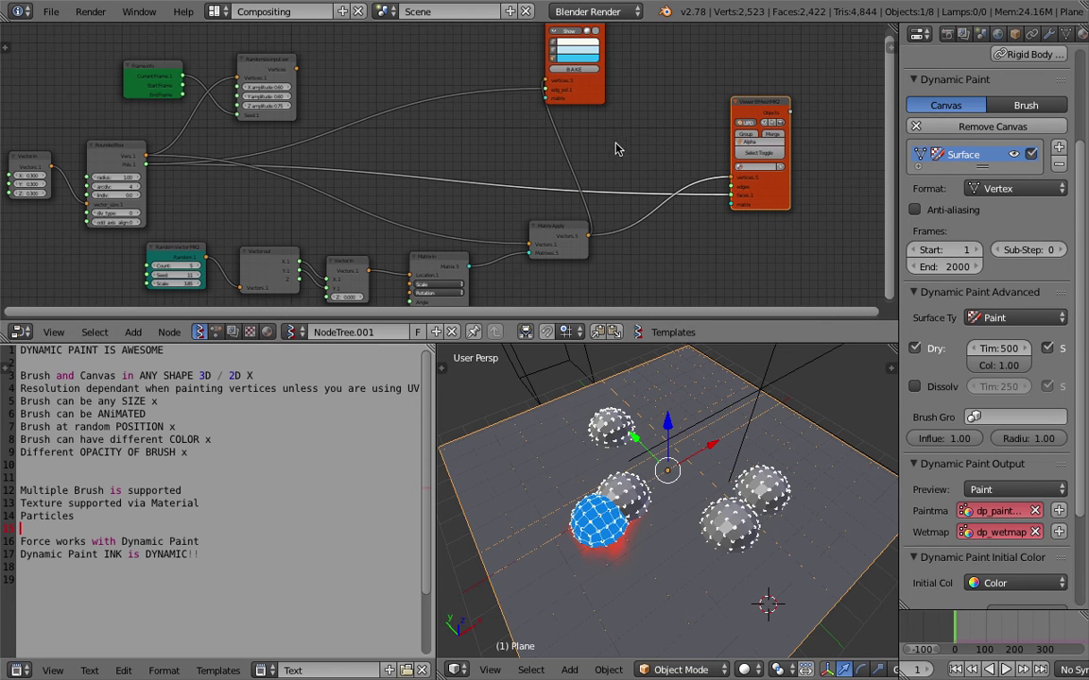
Save the file and move the Viewer Draw and Matrix Apply nodes further away from the generator nodes.
key("z")
middle_click_drag(688, 460, 697, 472)
left_click(600, 92)
key("ctrl+s")
left_click_drag(600, 92, 672, 104)
left_click(652, 105)
middle_click_drag(446, 148, 512, 163)
scroll(463, 132, "up", 1)
scroll(464, 128, "up", 1)
middle_click_drag(467, 124, 505, 107)
middle_click_drag(498, 168, 498, 47)
left_click_drag(673, 118, 708, 136)
middle_click_drag(538, 121, 503, 265)
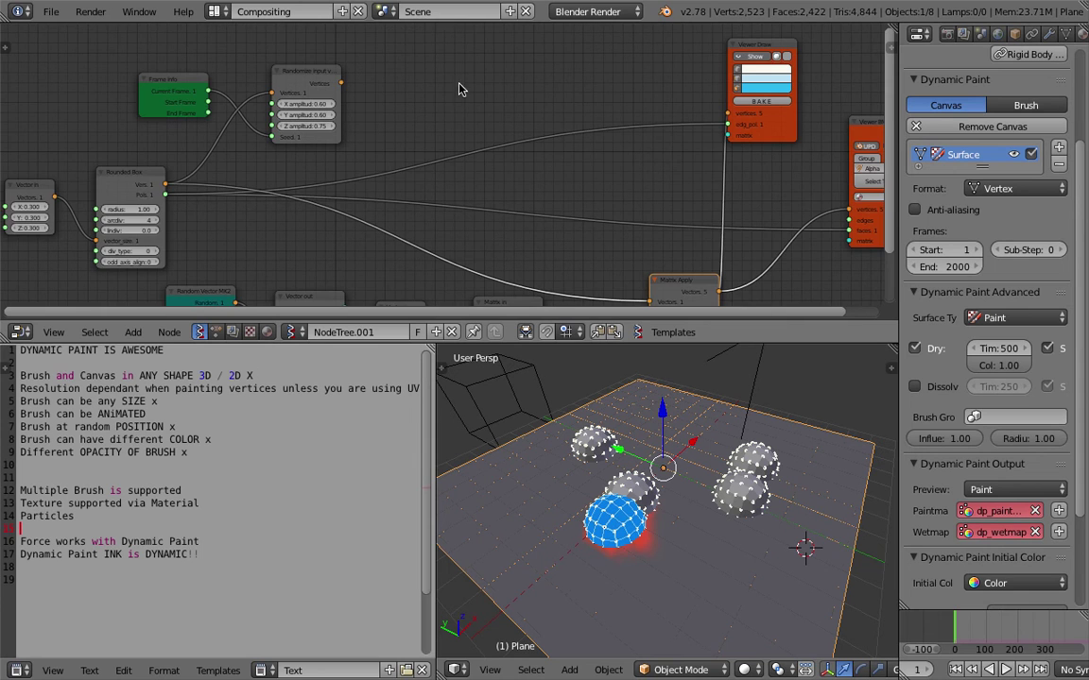
Insert a List Repeater node with number 5 between the Rounded Box Pols output and the Viewer Draw edg_pol input.
left_click(131, 181)
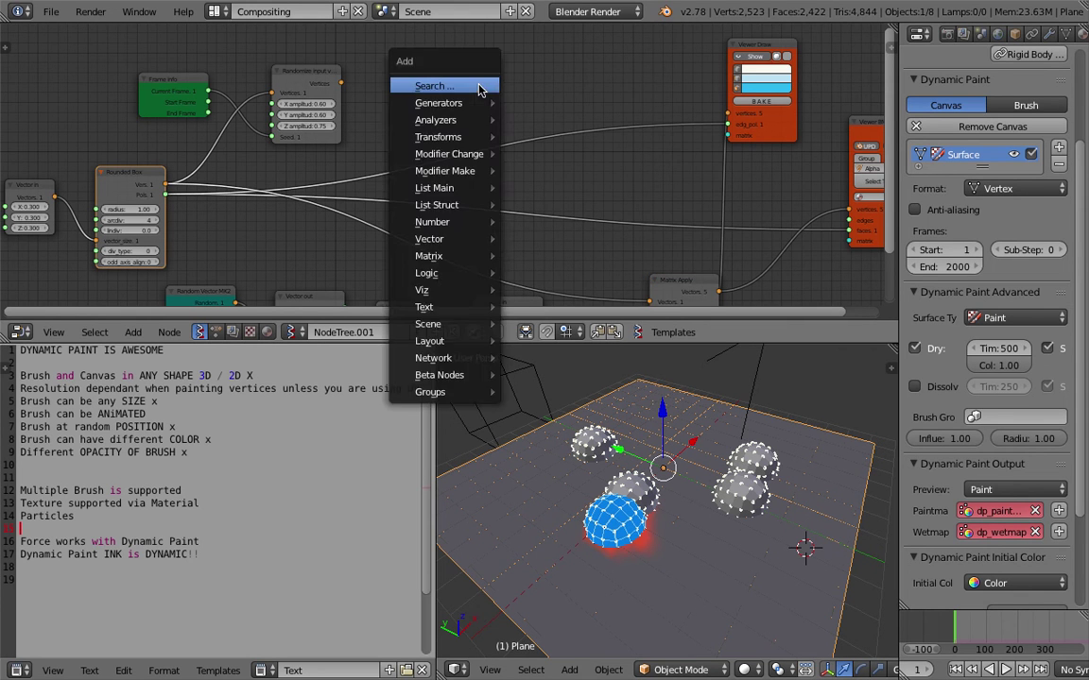
key("alt+space")
type("rep")
key("Return")
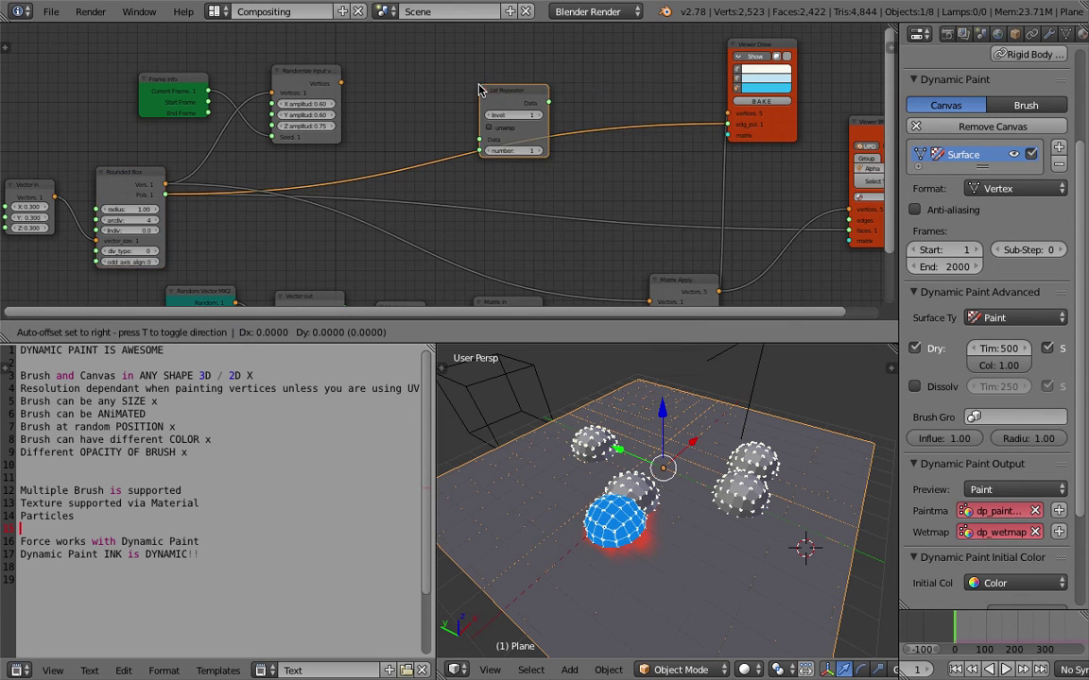
left_click(472, 88)
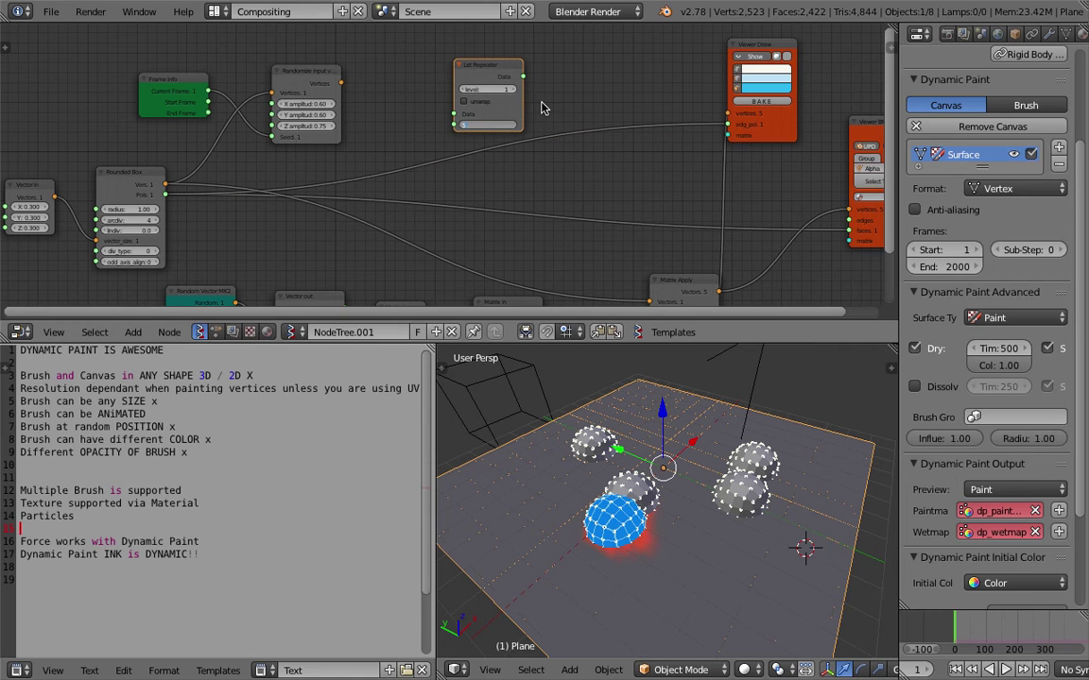
left_click_drag(501, 77, 536, 118)
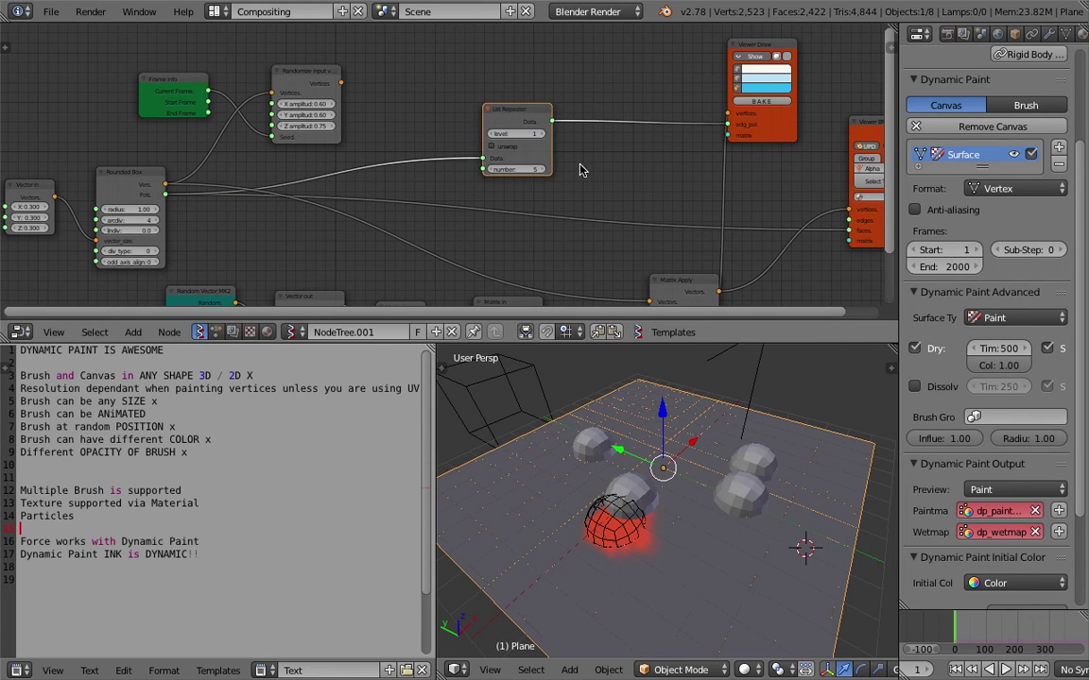
Set the List Repeater to level 1 with unwrap enabled and play the animation.
left_click(542, 135)
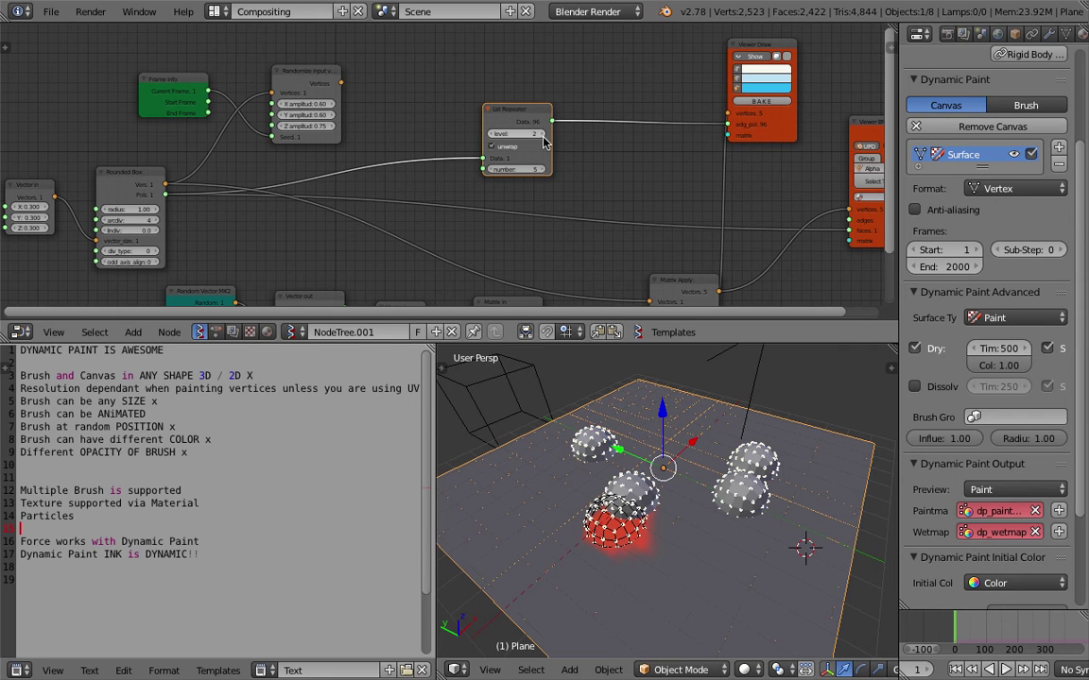
left_click(491, 135)
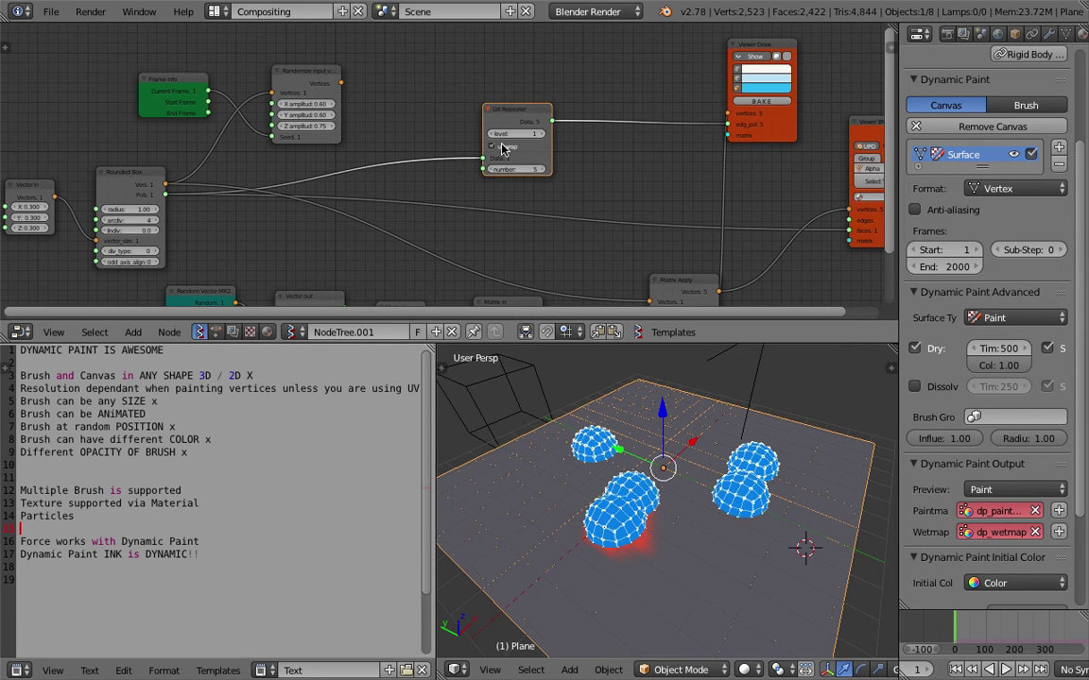
left_click(541, 135)
left_click(492, 134)
left_click(492, 147)
key("alt+a")
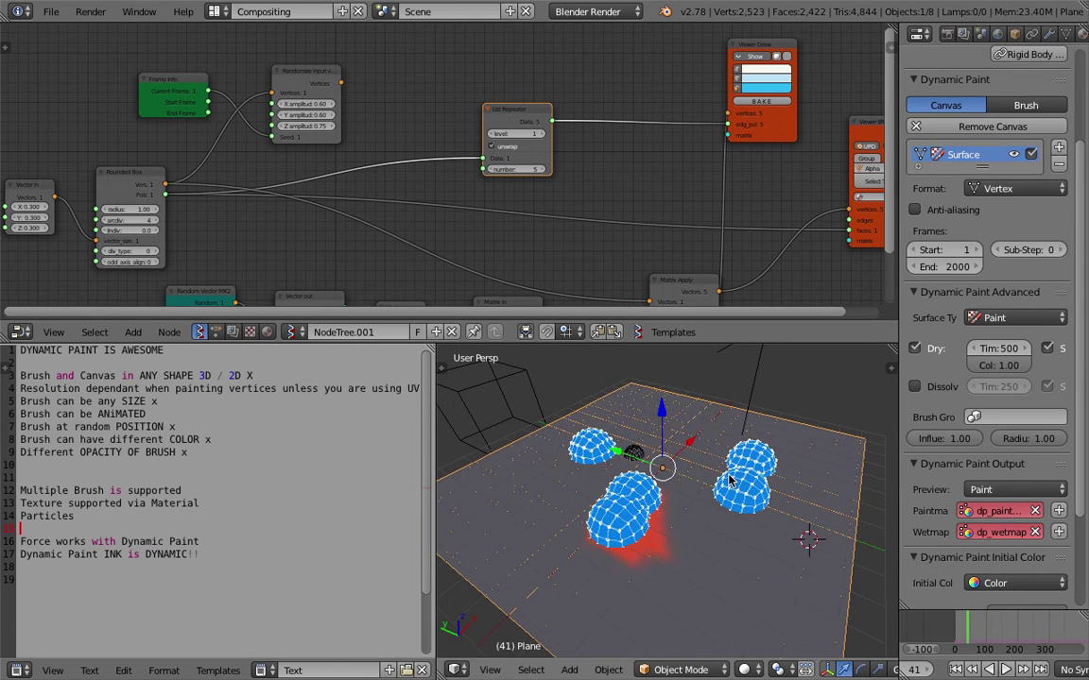
Reposition the List Repeater and Randomize input nodes and save the file.
left_click_drag(517, 109, 506, 111)
left_click_drag(329, 73, 382, 43)
scroll(448, 153, "down", 2)
middle_click_drag(440, 142, 428, 119)
key("ctrl+s")
left_click(422, 98)
Link the Randomize input vertices to the Matrix Apply vectors input and adjust the Randomize input node's position.
left_click_drag(395, 49, 609, 255)
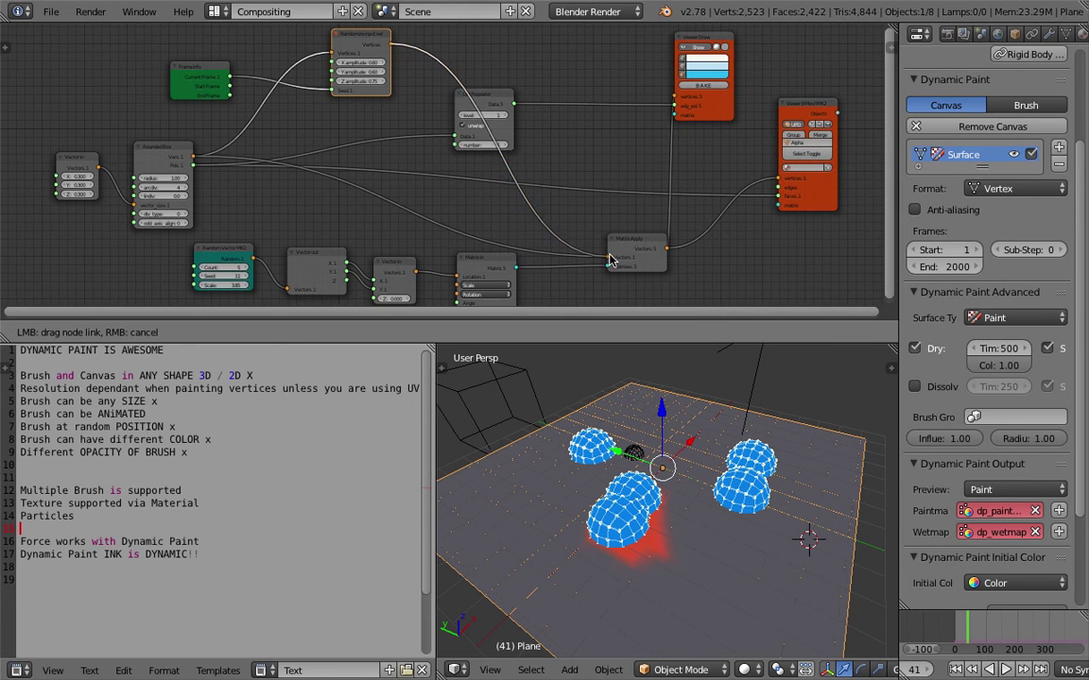
scroll(702, 496, "up", 2)
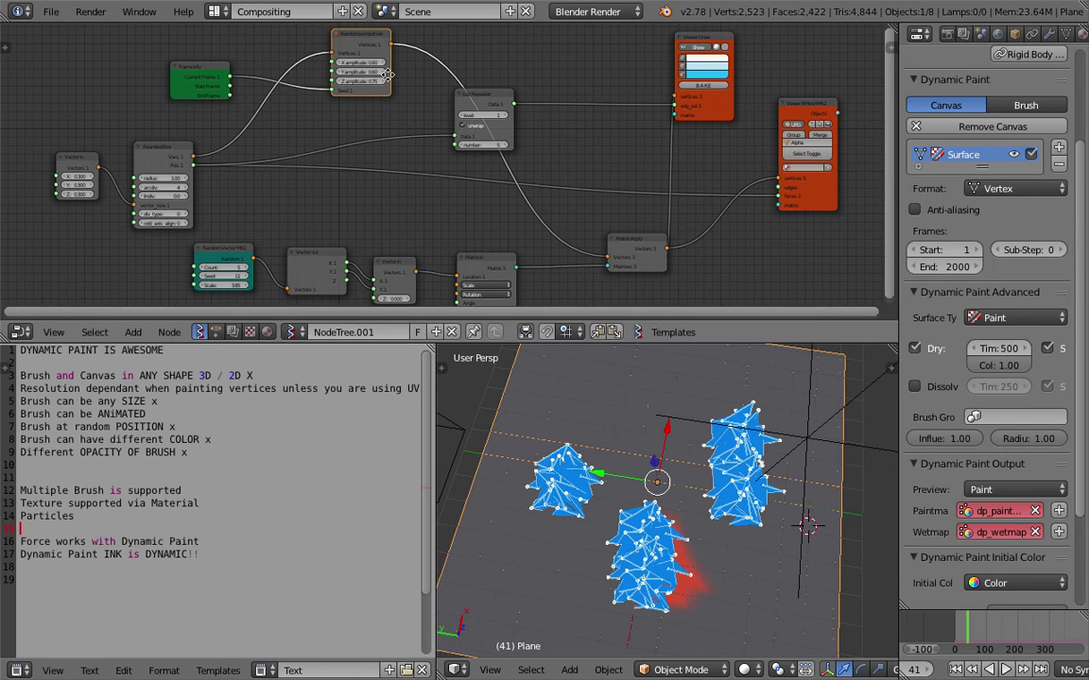
scroll(412, 104, "up", 2)
left_click_drag(408, 44, 422, 62)
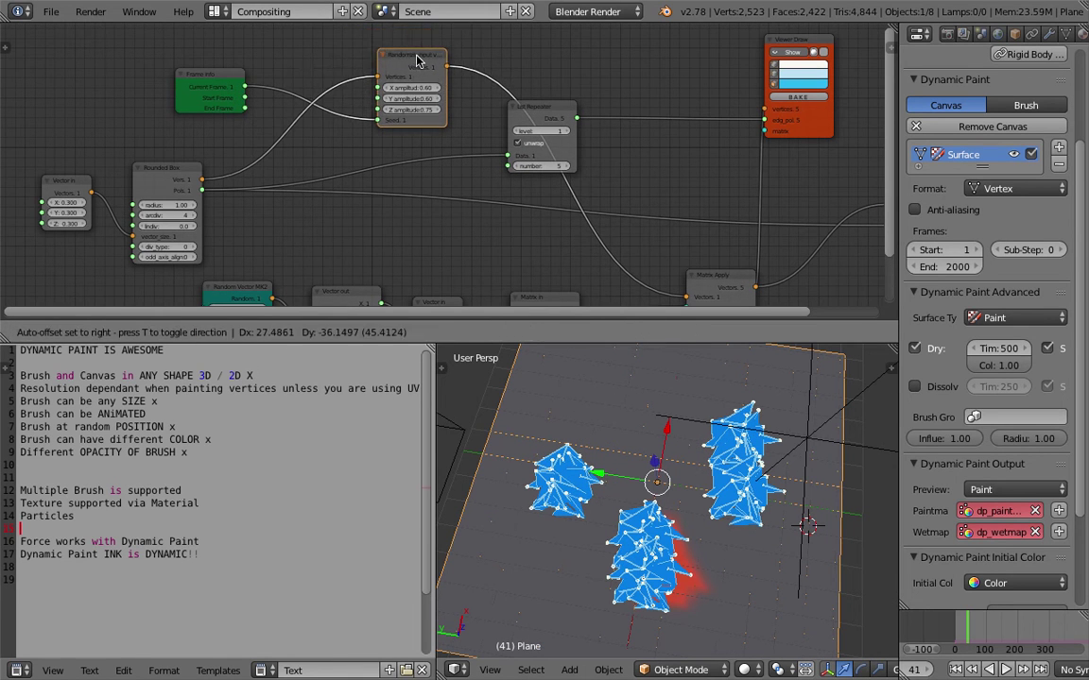
Save the project with Save As in the Desktop folder.
left_click(51, 11)
left_click(81, 158)
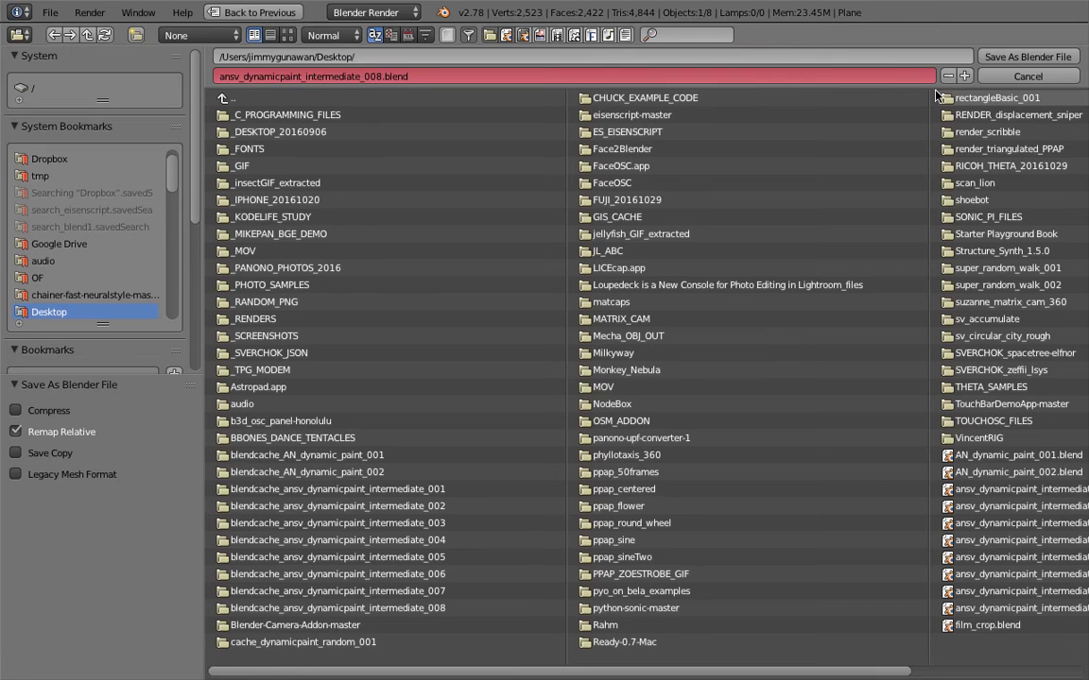
key("Return")
left_click(583, 139)
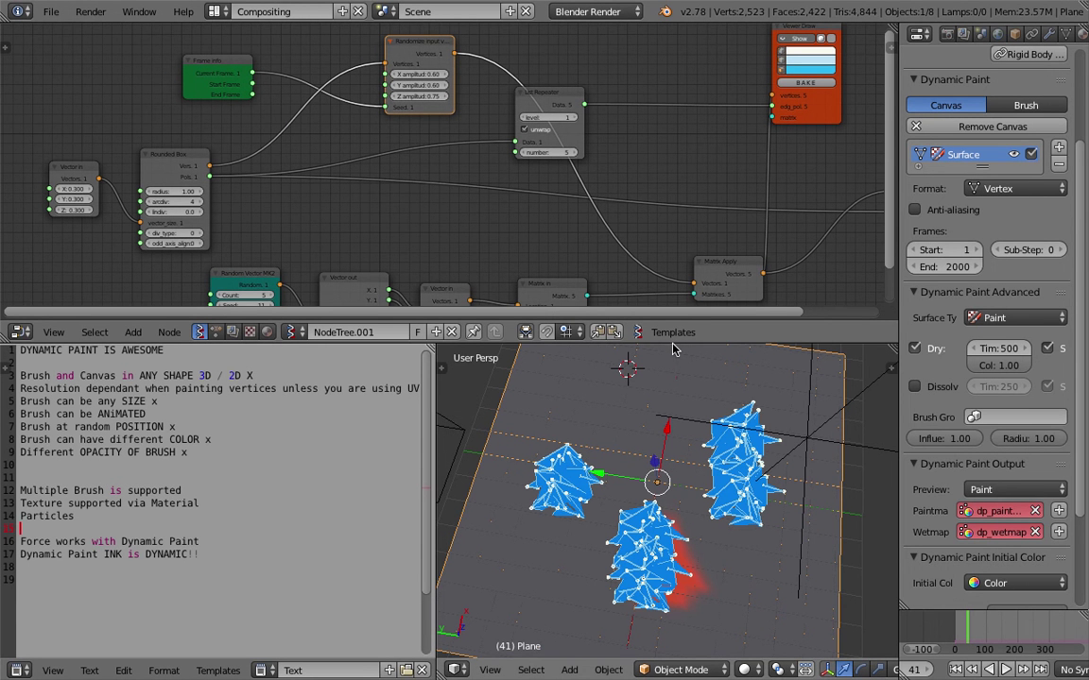
Enlarge the node editor area, move the Frame Info node away from Randomize input and save the file.
left_click_drag(672, 343, 672, 398)
middle_click_drag(405, 171, 435, 145)
left_click_drag(241, 70, 124, 66)
middle_click_drag(237, 64, 306, 160)
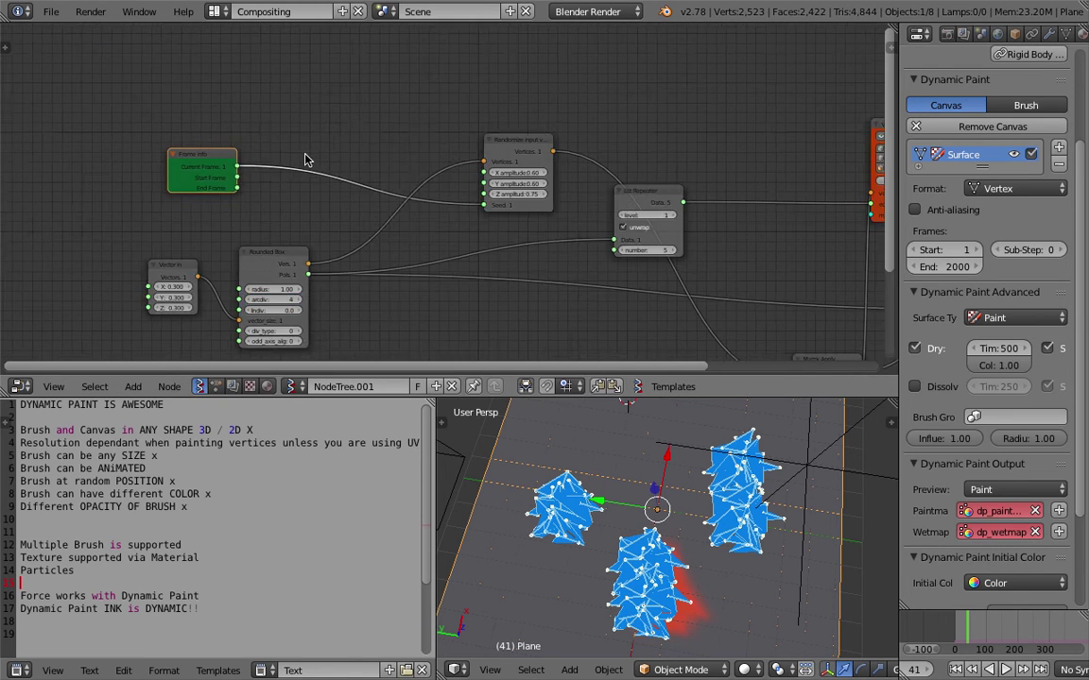
scroll(306, 160, "up", 3)
key("ctrl+s")
left_click(304, 154)
Insert a Math node between the Frame Info current frame output and the Randomize input seed.
key("shift+a")
left_click(345, 125)
type("math")
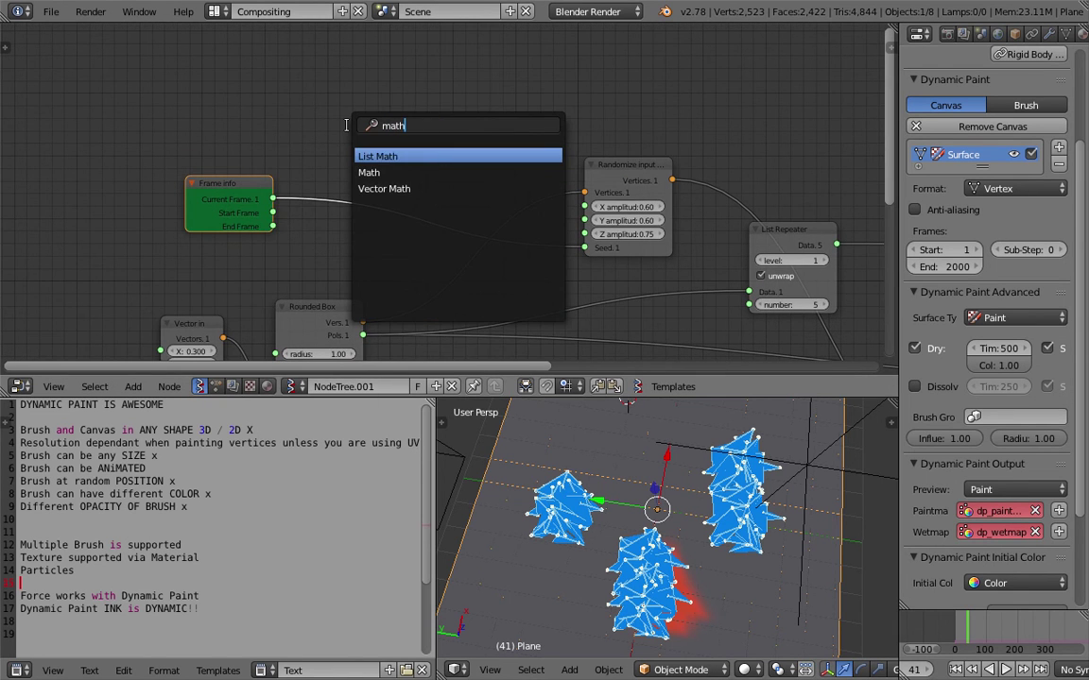
key("Down")
key("Return")
left_click(345, 170)
Set the Math node's function to addition (+) and adjust the node's position.
left_click(398, 203)
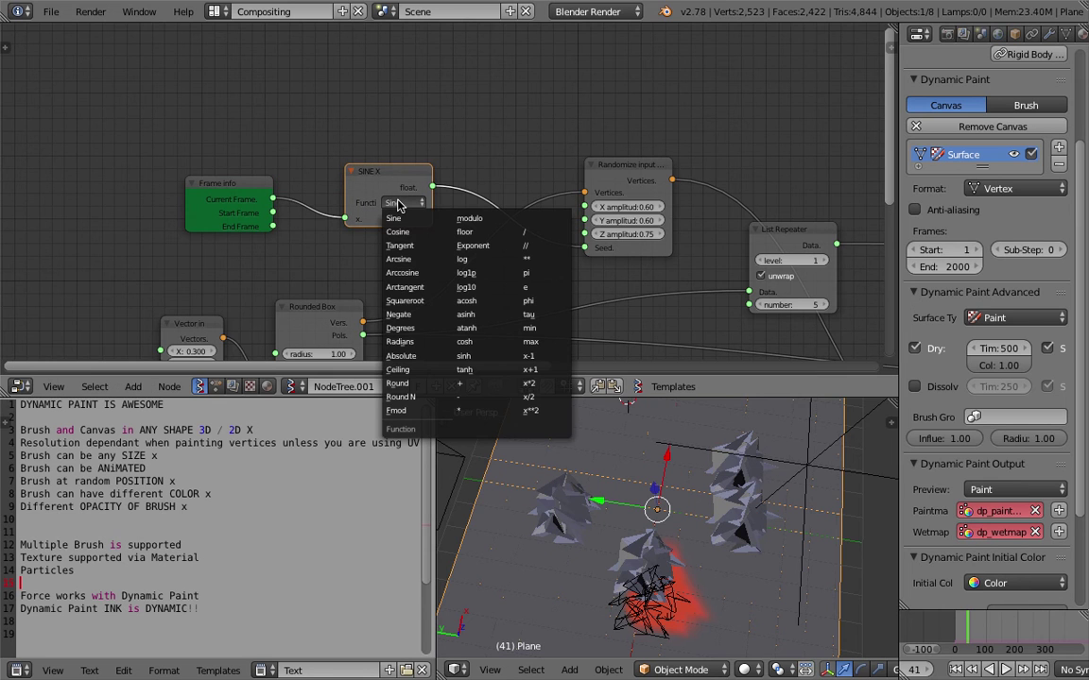
left_click(462, 411)
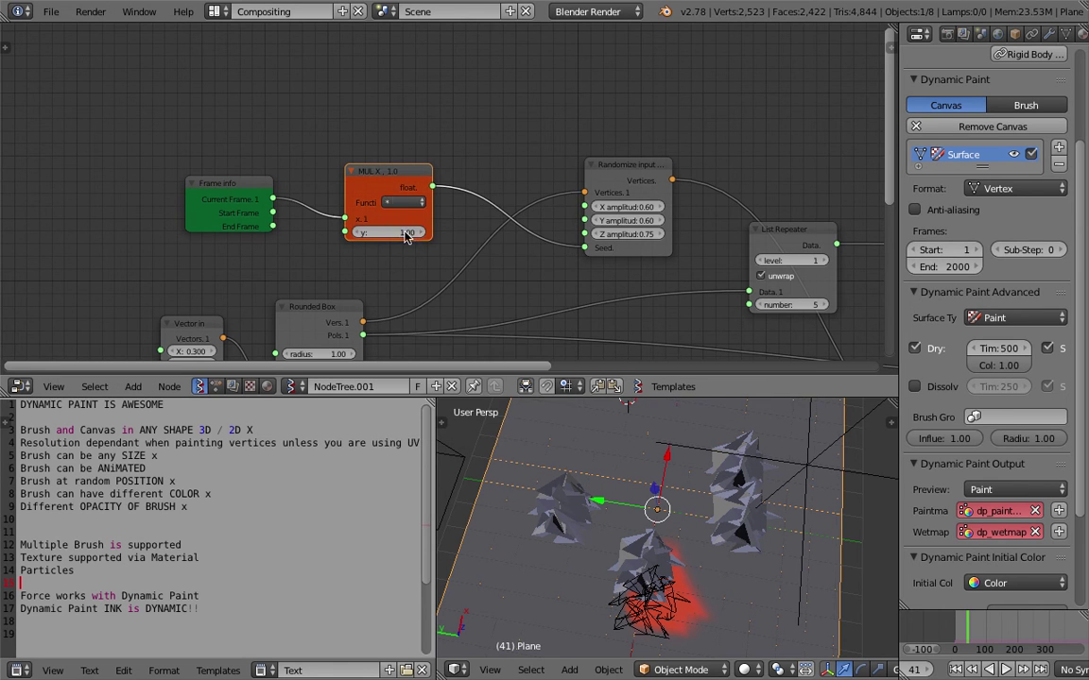
left_click(402, 202)
left_click(478, 382)
left_click_drag(380, 175, 392, 159)
Add a Range Int node above Frame Info and switch it to Count mode with a count of 5.
key("shift+a")
left_click(299, 92)
type("range")
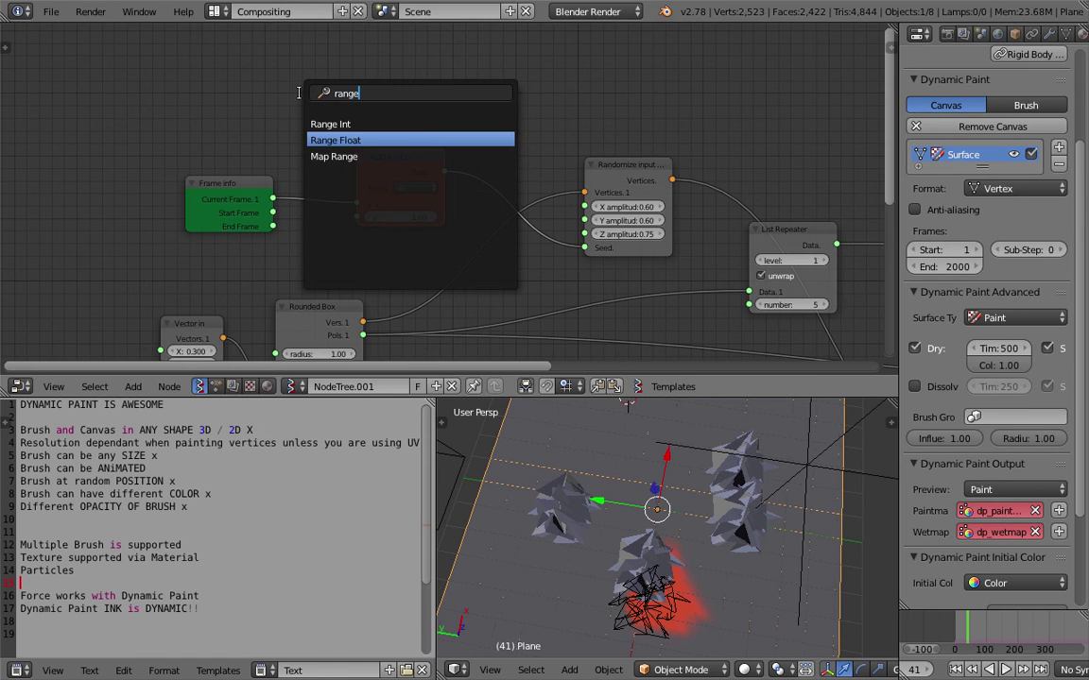
left_click(331, 124)
left_click(245, 69)
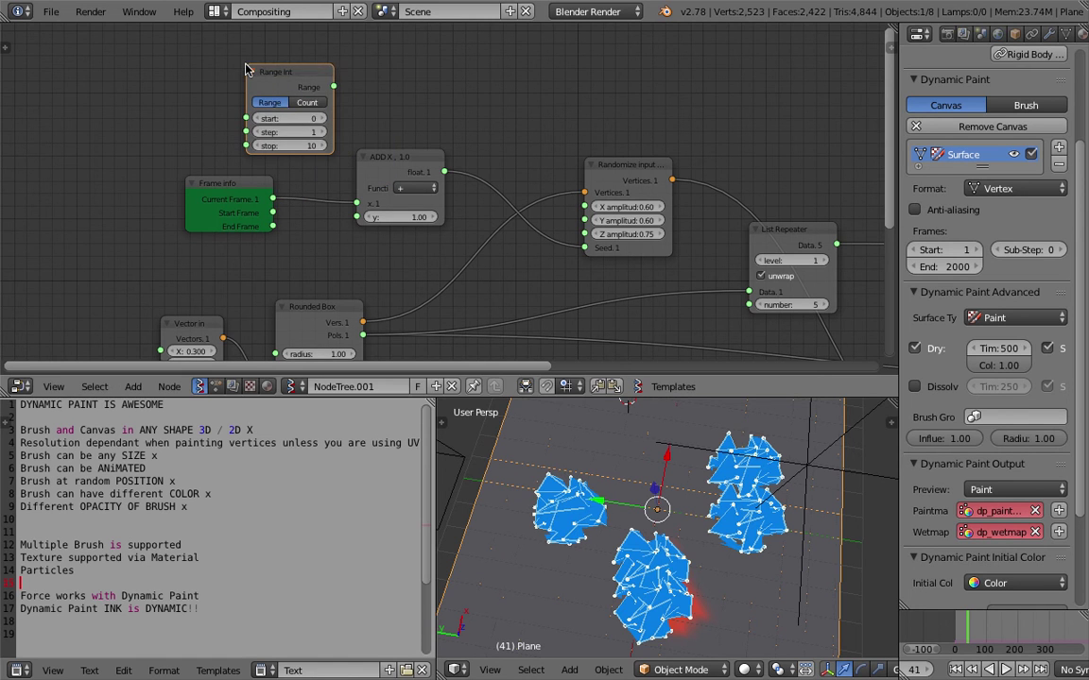
left_click(304, 102)
type("5")
key("Return")
Link the Range Int output to the y input of the addition node and save the file.
left_click_drag(297, 78, 340, 154)
left_click_drag(352, 203, 359, 218)
middle_click_drag(385, 188, 377, 168)
key("ctrl+s")
left_click(379, 167)
Play the animation from the first frame to test the randomized brushes, stop it and save the file.
middle_click_drag(627, 492, 633, 463)
left_click(956, 670)
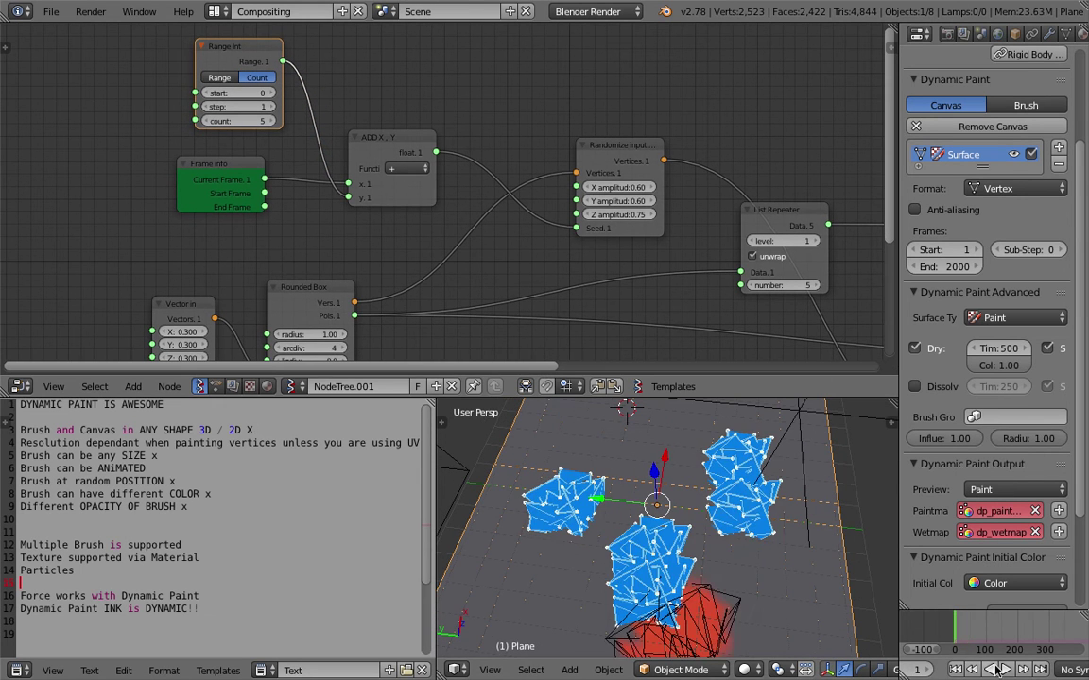
left_click(1005, 670)
scroll(739, 546, "down", 2)
key("alt+a")
key("ctrl+s")
left_click(739, 544)
Move the Randomize input node slightly and save the file.
middle_click_drag(593, 202, 489, 136)
left_click_drag(522, 93, 518, 112)
key("ctrl+s")
left_click(518, 112)
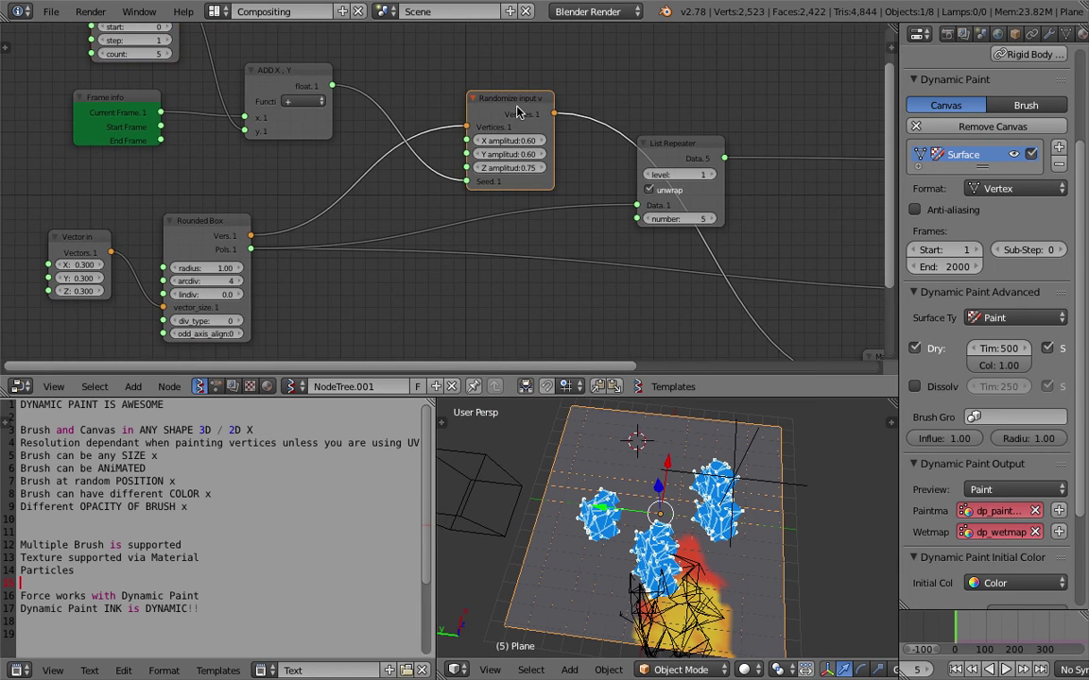
middle_click_drag(518, 111, 544, 116)
middle_click_drag(454, 167, 371, 150)
scroll(506, 208, "down", 1)
middle_click_drag(507, 209, 375, 140)
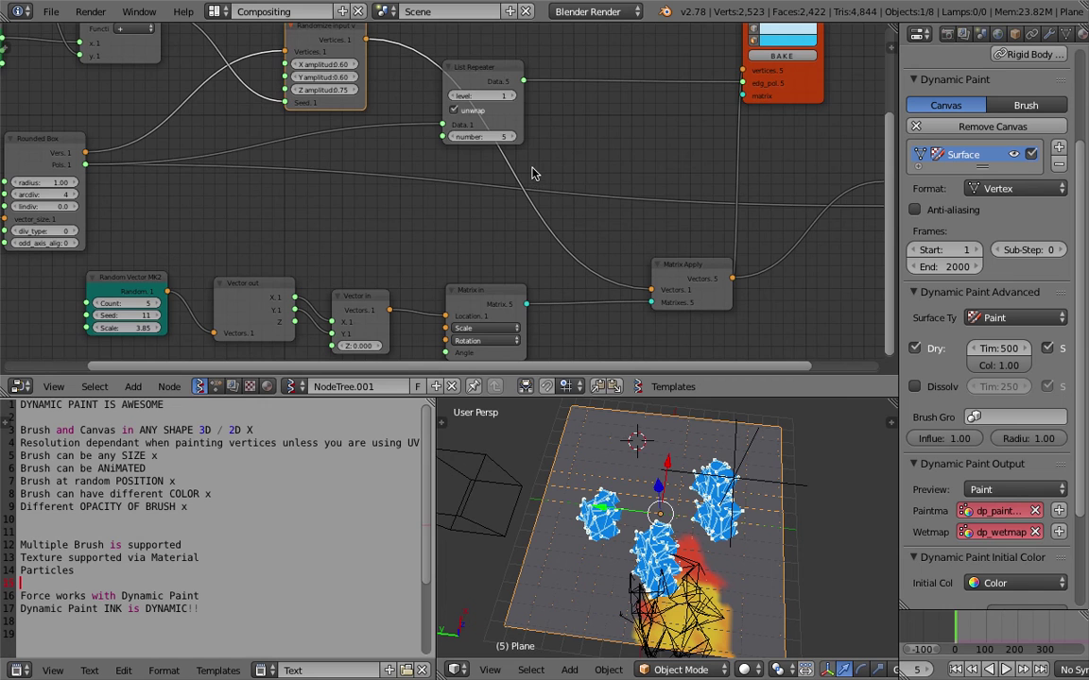
Rearrange the List Repeater, Viewer Draw and Viewer BMesh nodes so the two viewers are stacked, and save the file.
left_click_drag(498, 76, 590, 51)
middle_click_drag(649, 240, 488, 234)
scroll(488, 233, "down", 2)
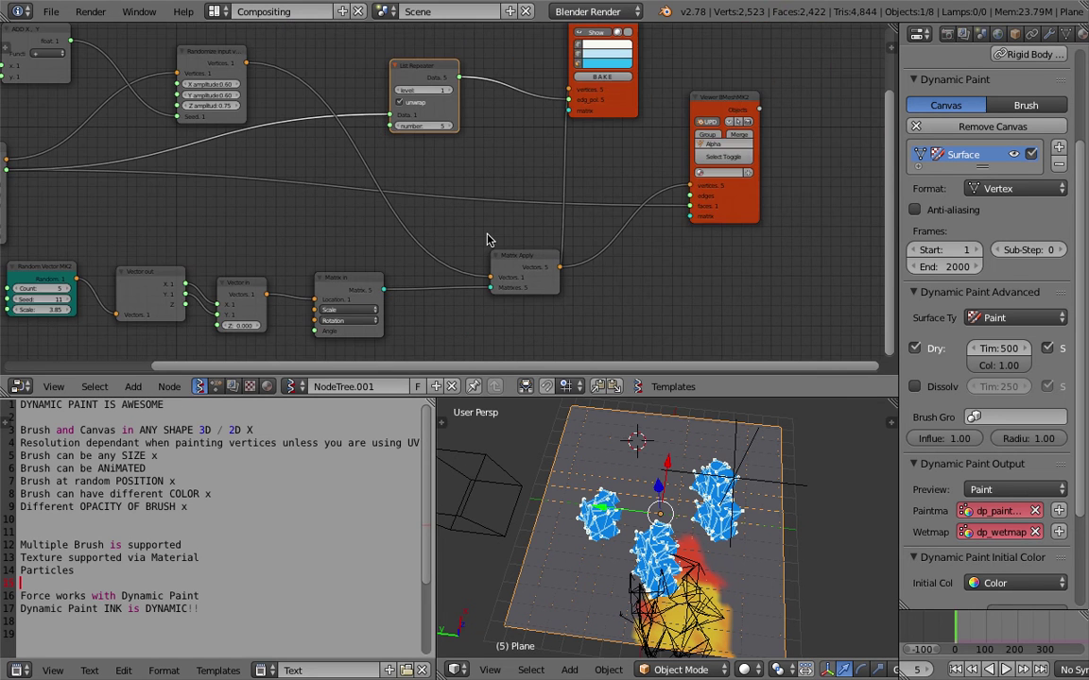
left_click_drag(716, 110, 688, 236)
left_click_drag(631, 116, 675, 174)
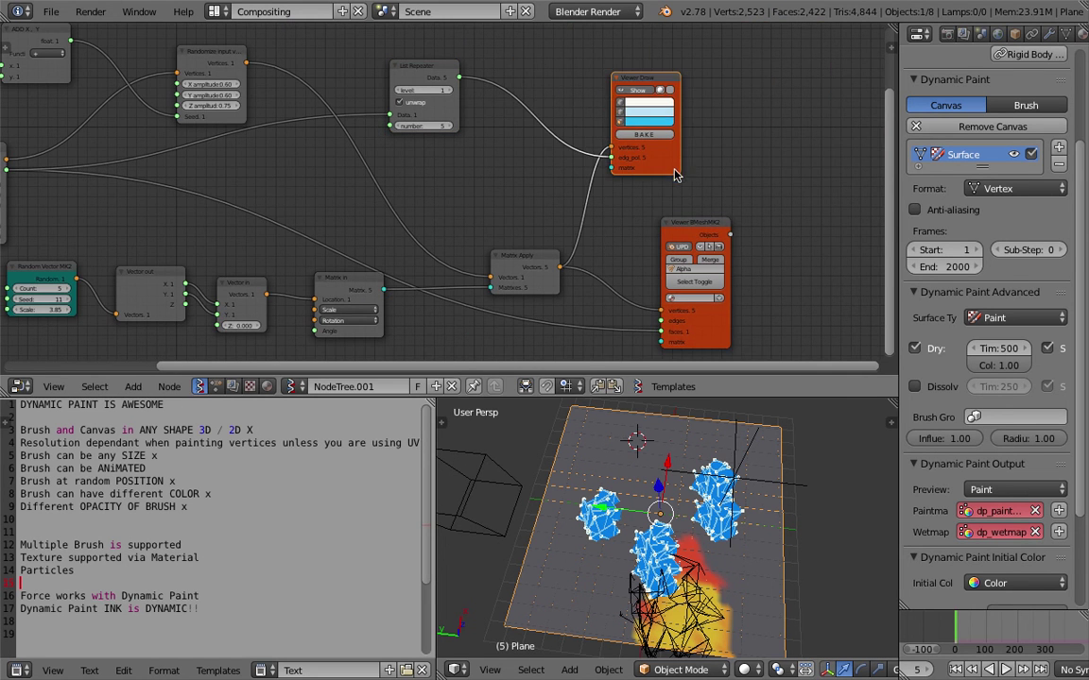
left_click_drag(694, 228, 642, 228)
key("ctrl+s")
left_click(633, 218)
Move the Randomize input node slightly and place the List Repeater node lower, closer to the Viewer Draw node.
middle_click_drag(289, 83, 426, 81)
left_click_drag(371, 54, 365, 47)
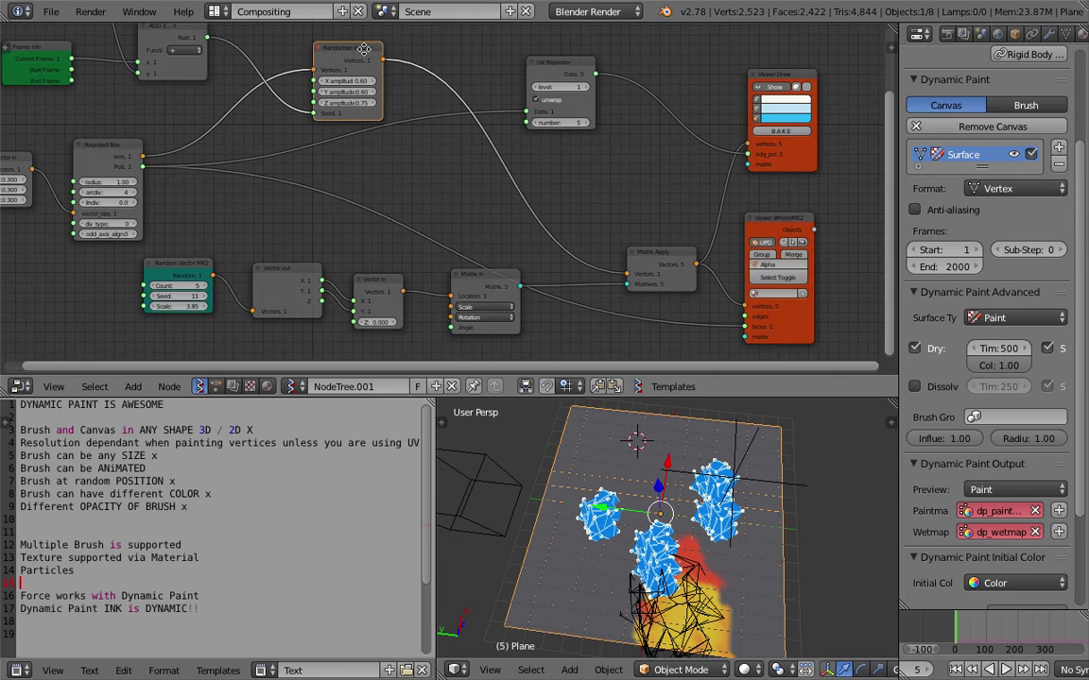
middle_click_drag(355, 70, 466, 125)
left_click_drag(470, 104, 449, 95)
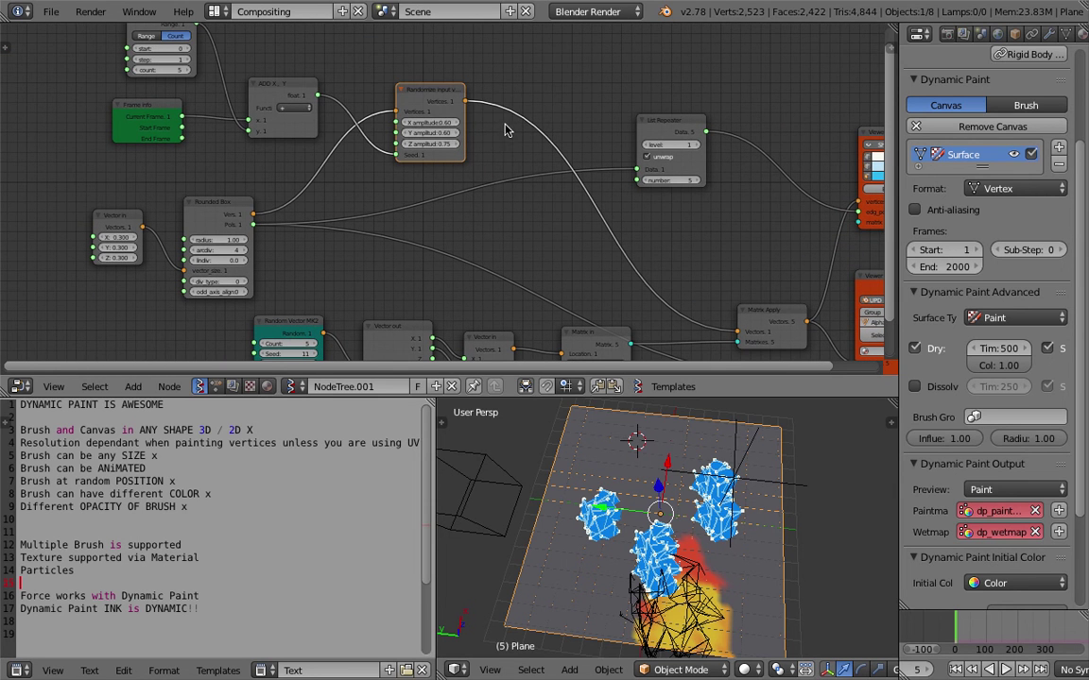
left_click_drag(682, 131, 720, 177)
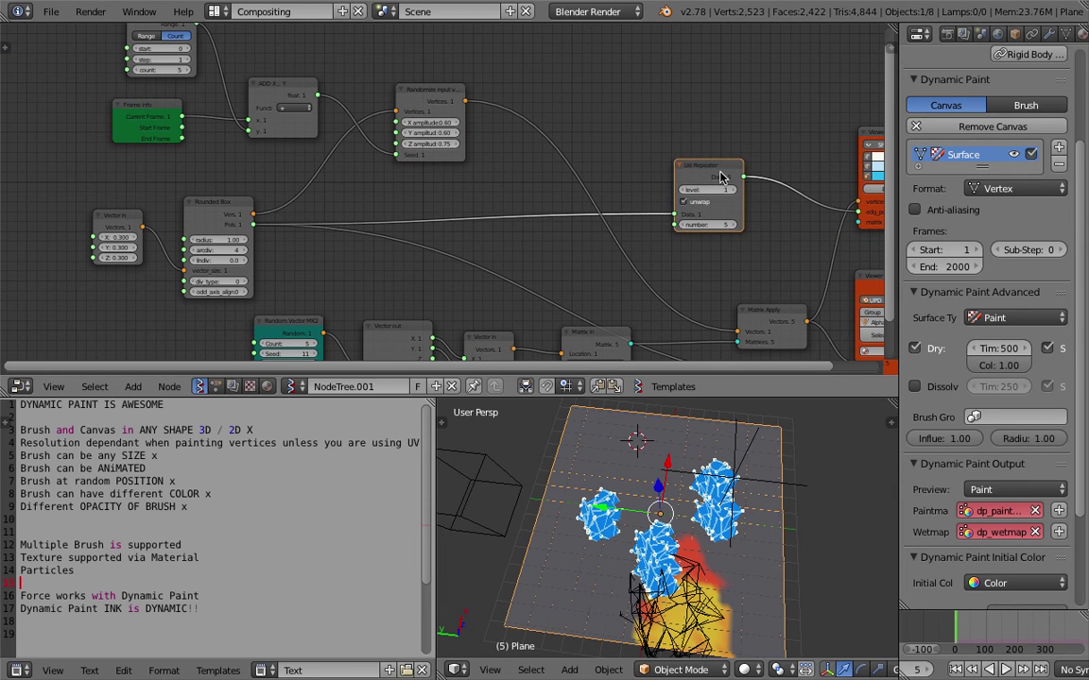
Duplicate the List Repeater node and insert the copy on the link between Randomize input and Matrix Apply.
middle_click_drag(700, 174, 667, 130)
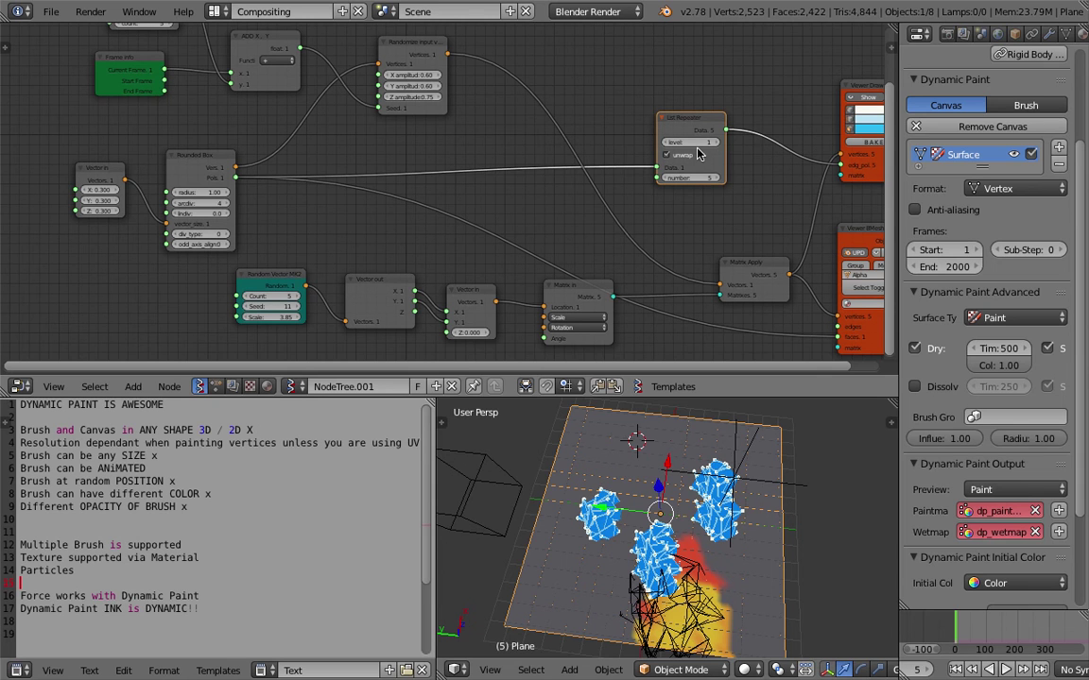
key("shift+d")
left_click(527, 59)
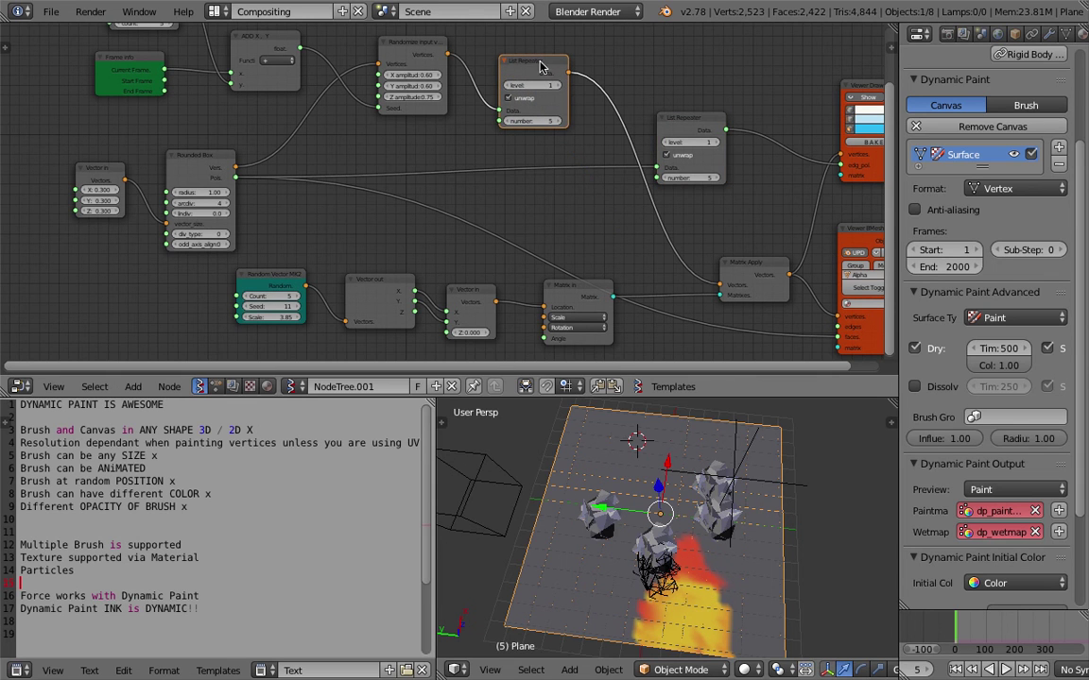
middle_click_drag(543, 111, 546, 137)
scroll(567, 151, "up", 1)
Try a different level and toggle unwrap on the duplicated List Repeater node.
left_click(536, 122)
left_click(533, 120)
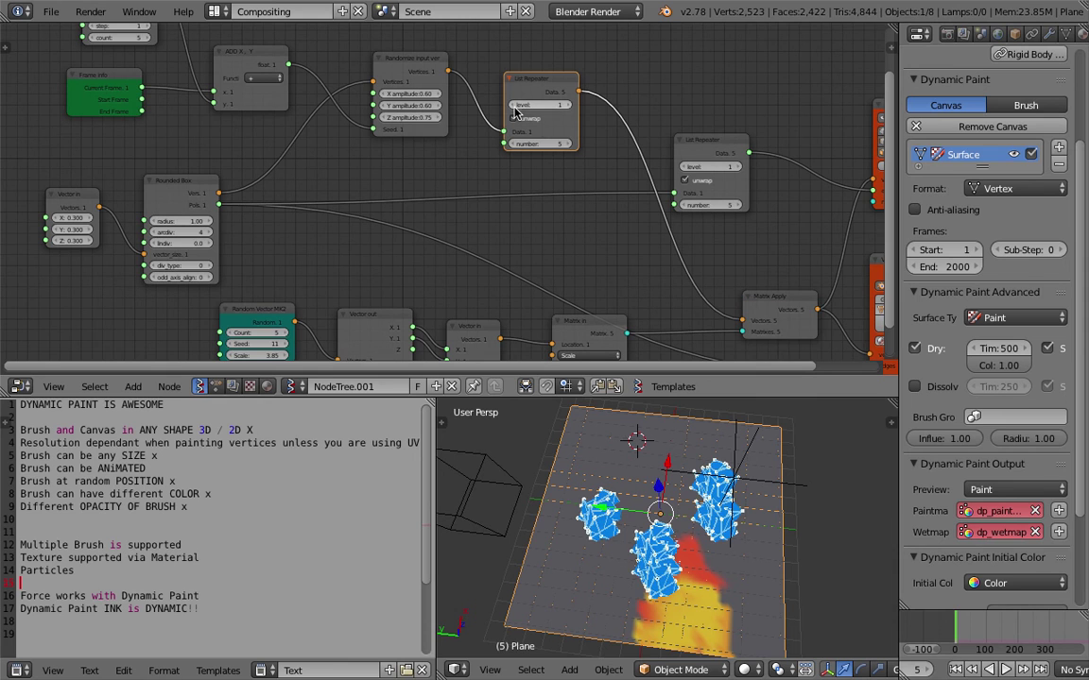
left_click(567, 107)
left_click(514, 105)
left_click(529, 117)
left_click(529, 117)
left_click(530, 117)
left_click(529, 117)
Play the animation from the first frame to test the repeated brush vertices, and stop it.
key("shift+Left")
key("alt+a")
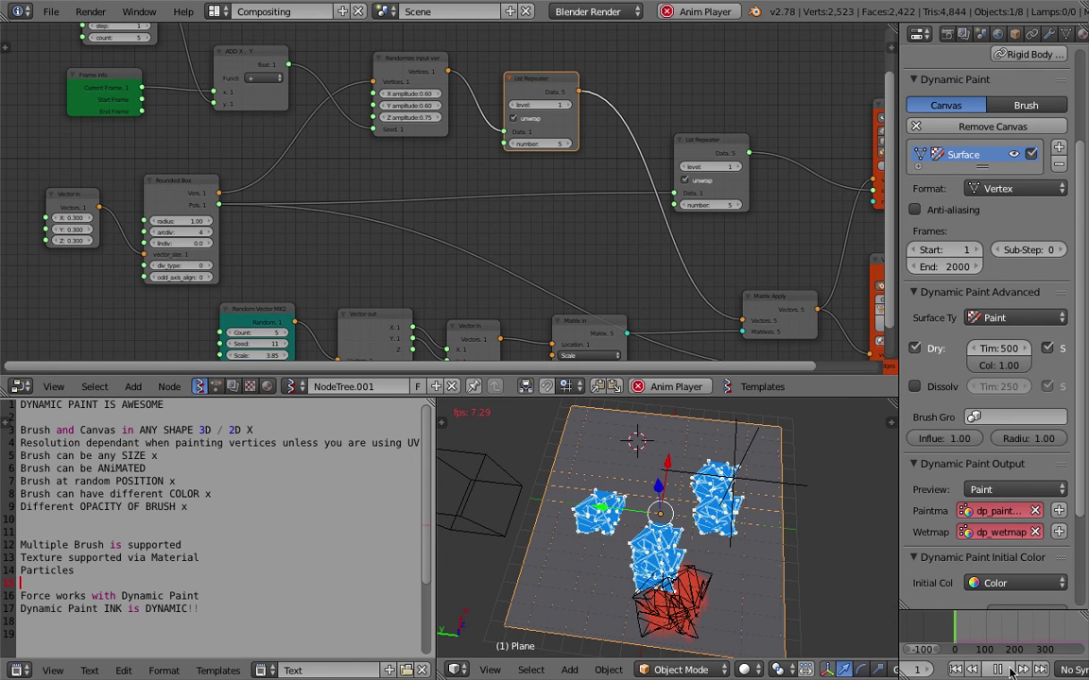
left_click(1000, 670)
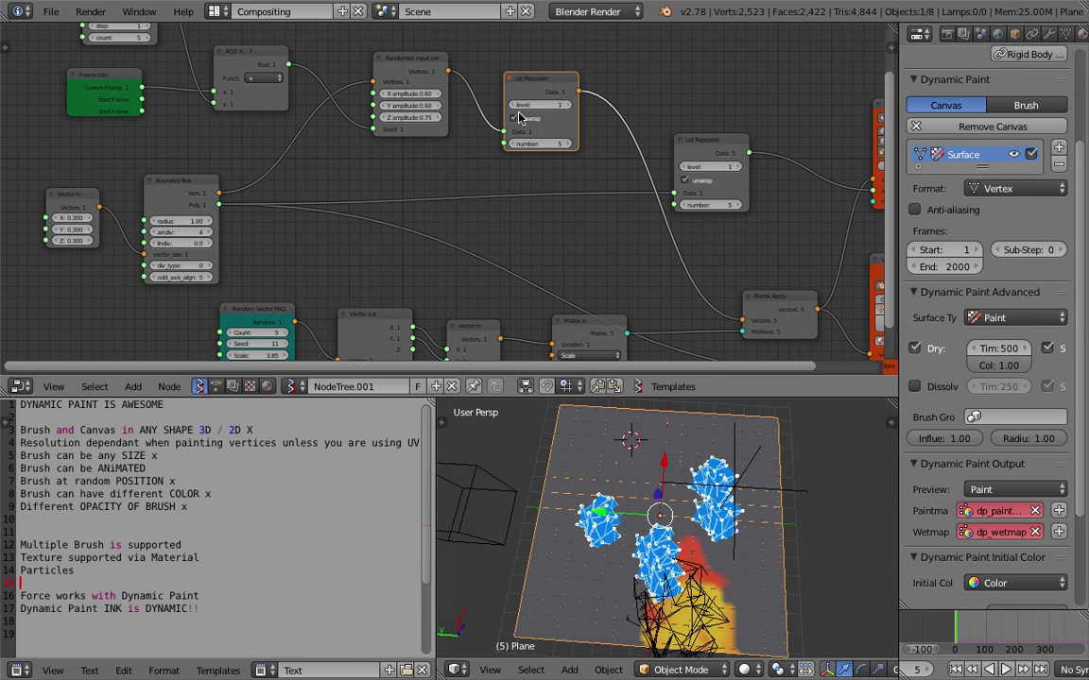
key("Home")
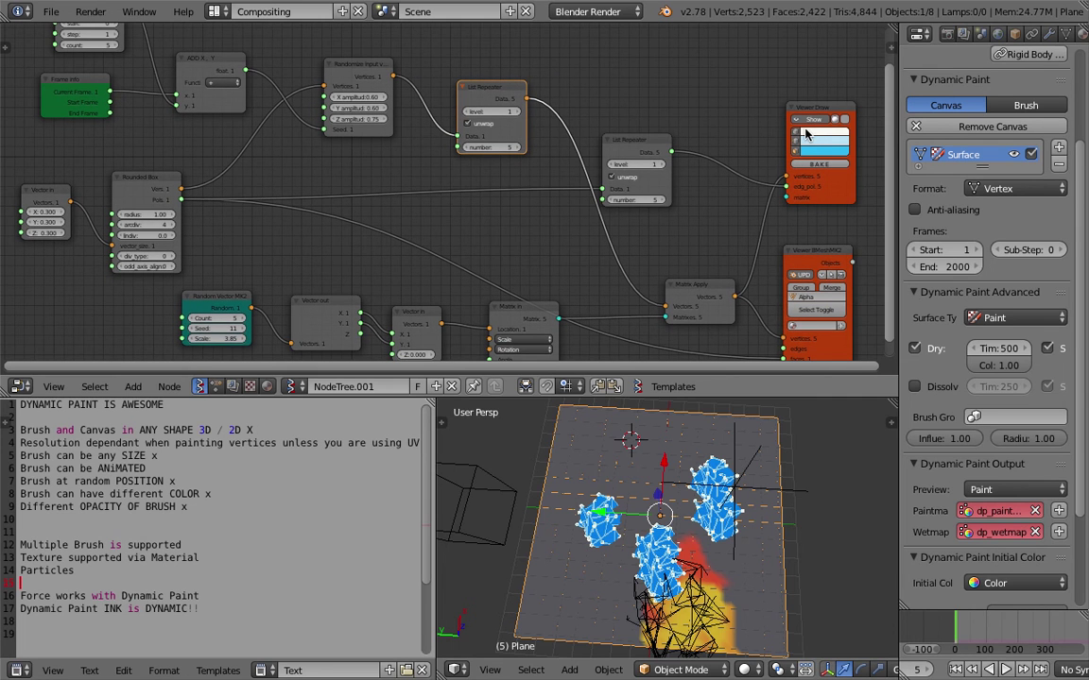
Inspect the brush shapes on the canvas in wireframe and solid display.
middle_click_drag(719, 510, 732, 537)
scroll(732, 536, "up", 3)
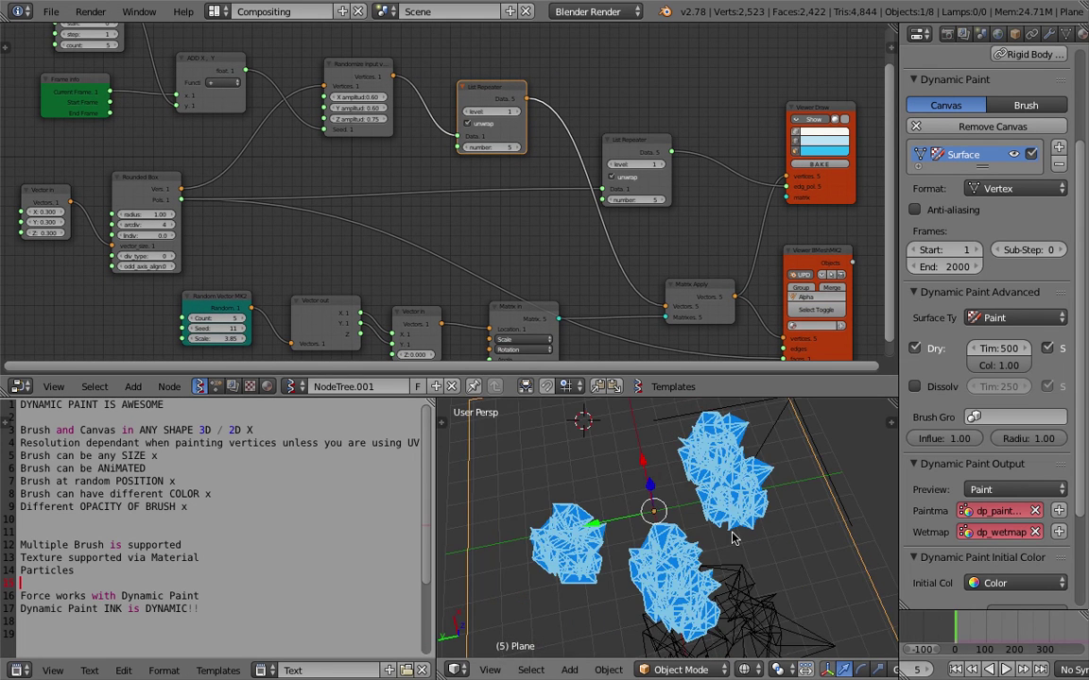
key("z")
key("z")
key("z")
scroll(732, 537, "down", 3)
Select the Alpha_0 brush object in the viewport and save over the current file.
right_click(707, 605)
middle_click_drag(707, 604, 711, 585)
key("ctrl+s")
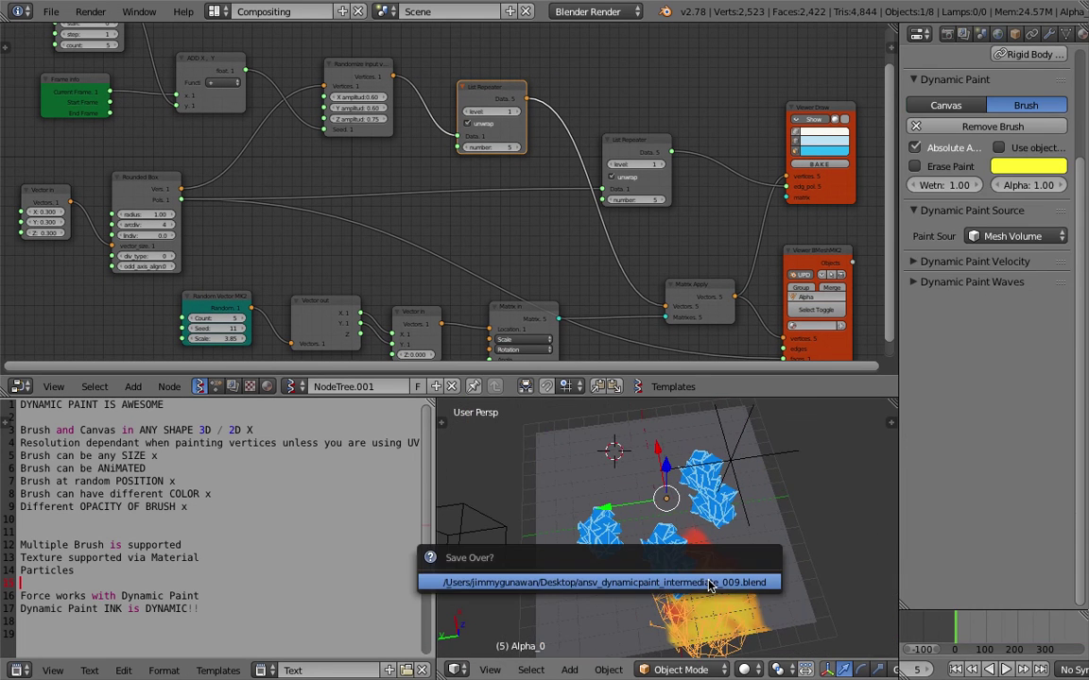
left_click(708, 583)
Turn on Merge in the Viewer BMesh node so all brushes are output as one object.
middle_click_drag(701, 265, 639, 207)
left_click_drag(746, 195, 759, 196)
scroll(760, 198, "up", 2)
middle_click_drag(755, 200, 682, 188)
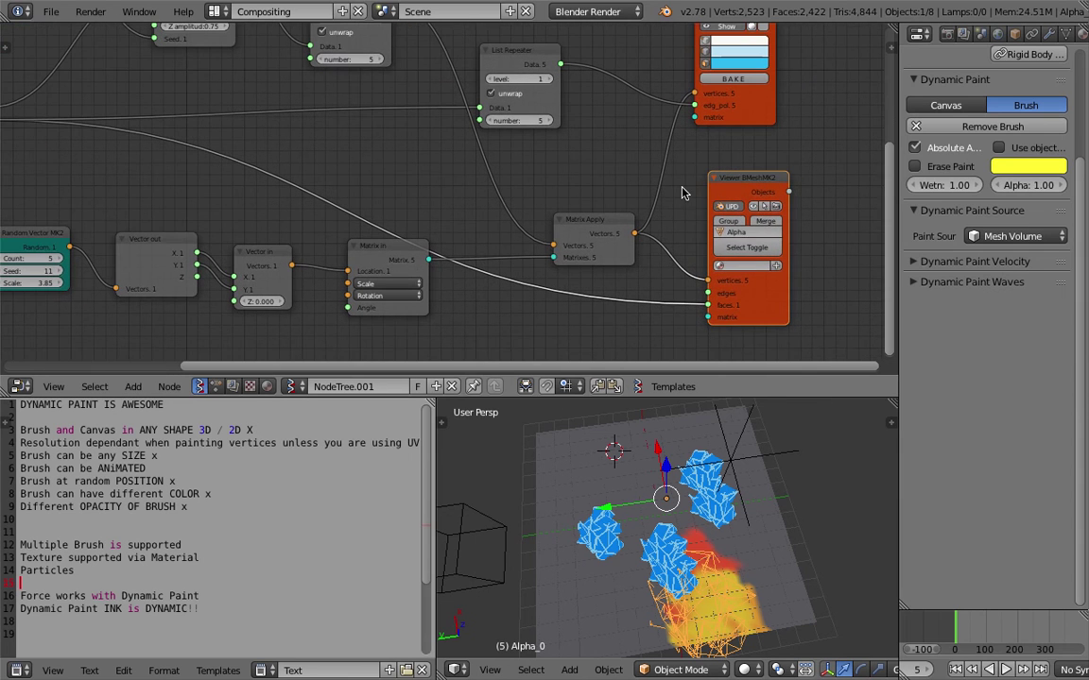
left_click(763, 223)
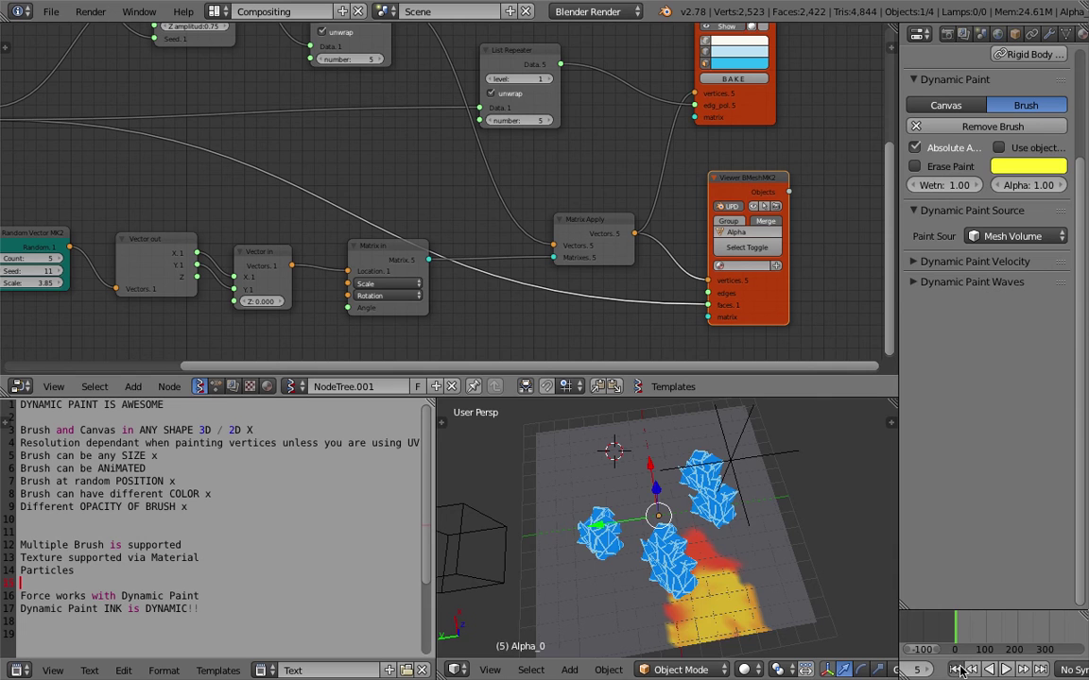
Play the animation from the first frame to watch the merged brushes paint the canvas, and stop it.
key("Right")
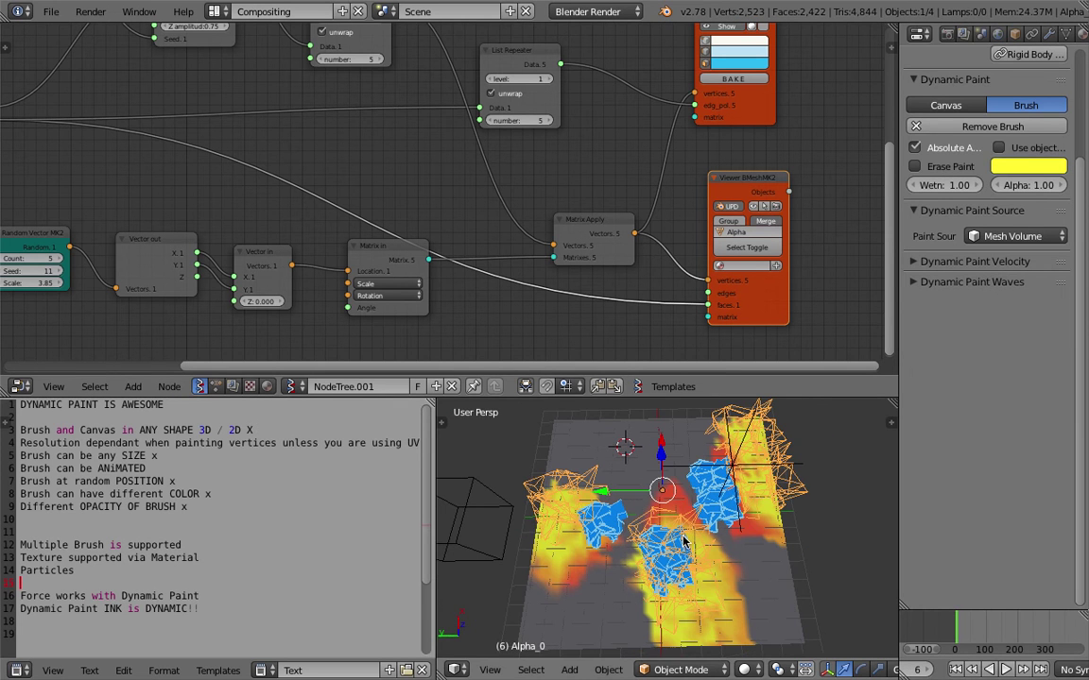
left_click(960, 669)
left_click(1004, 670)
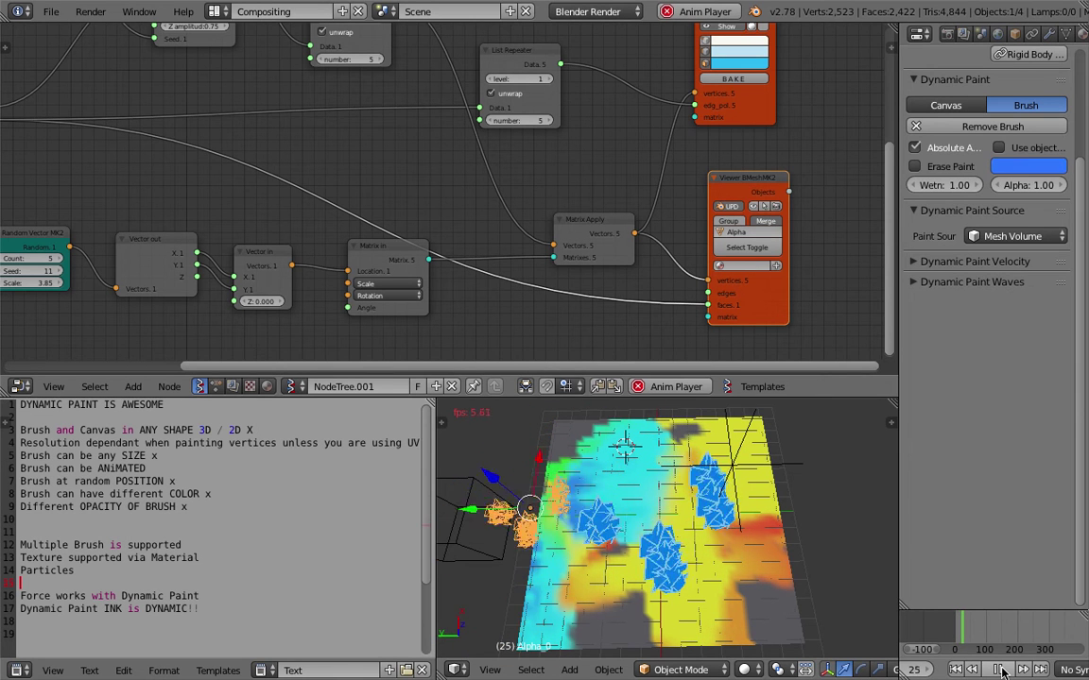
left_click(1002, 672)
middle_click_drag(676, 530, 659, 525)
scroll(660, 521, "up", 2)
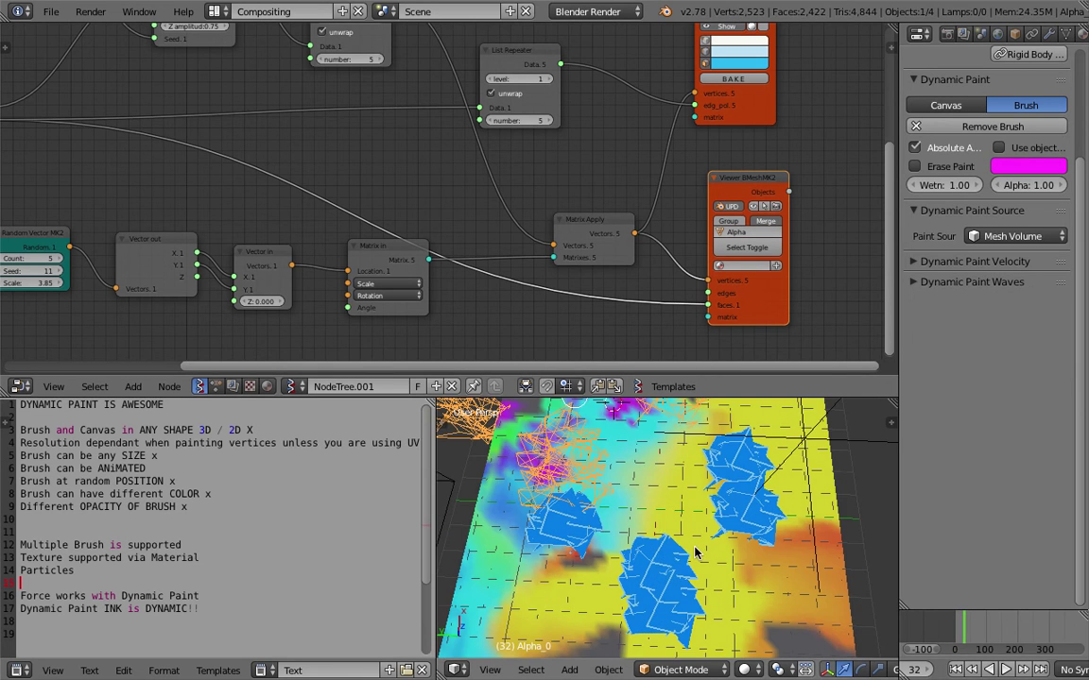
scroll(709, 543, "down", 1)
Save the file, and save it again under the incremented name ansv_dynamicpaint_intermediate_010.blend.
key("ctrl+s")
left_click(711, 546)
left_click(51, 12)
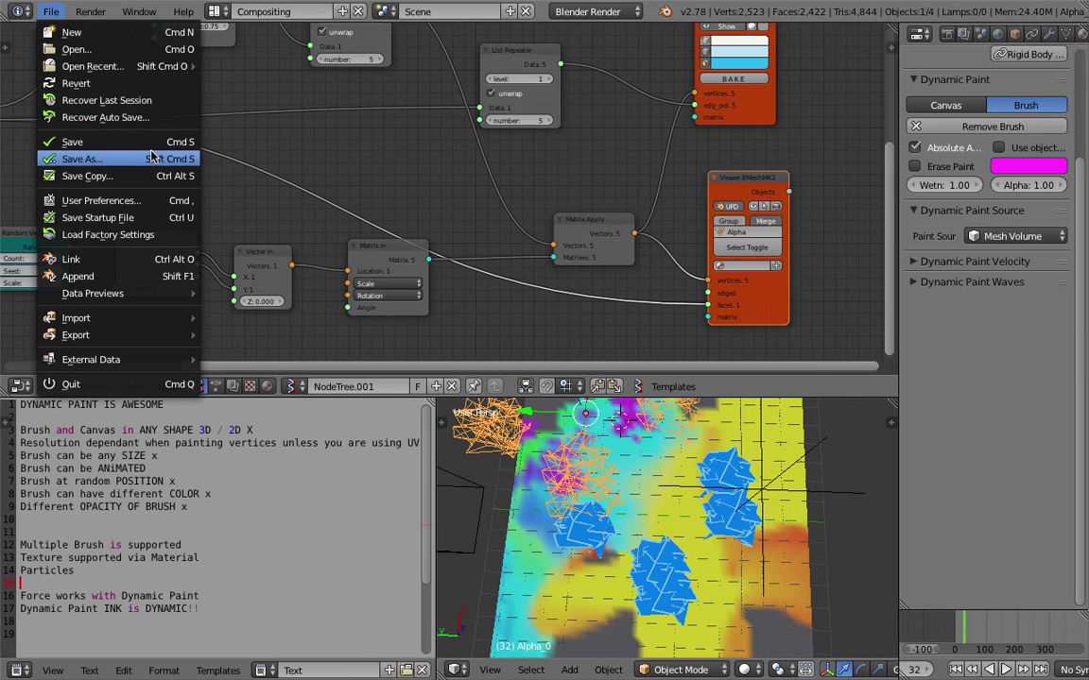
left_click(57, 157)
left_click(964, 76)
left_click(983, 57)
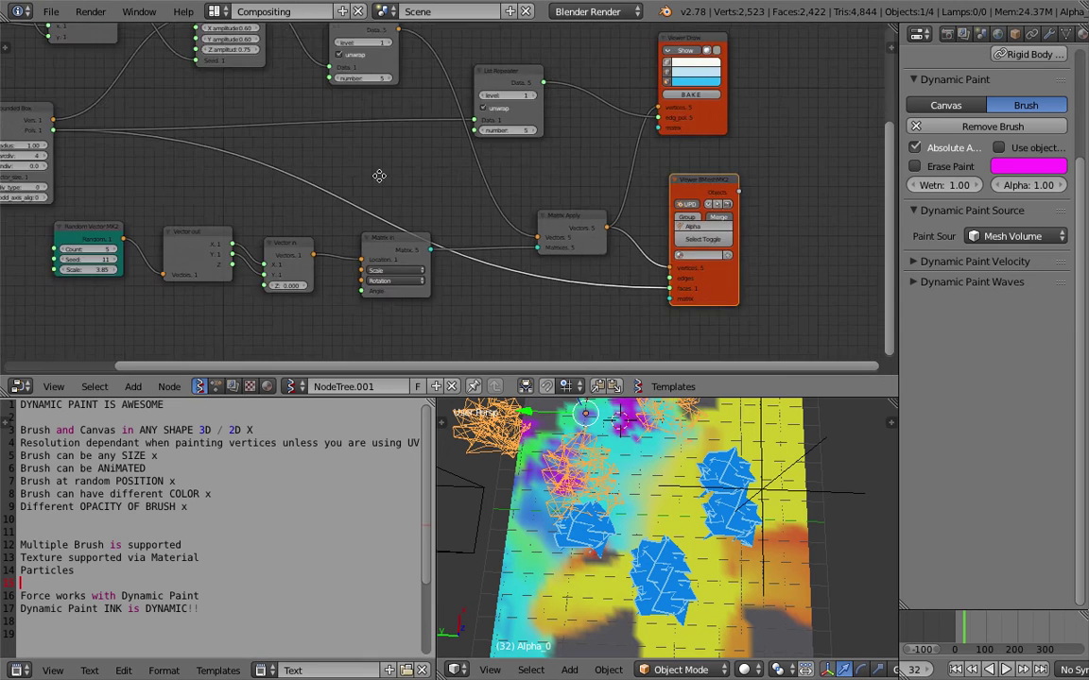
Save the file again and move the Matrix Apply node up, away from the faces link.
key("ctrl+s")
left_click(517, 265)
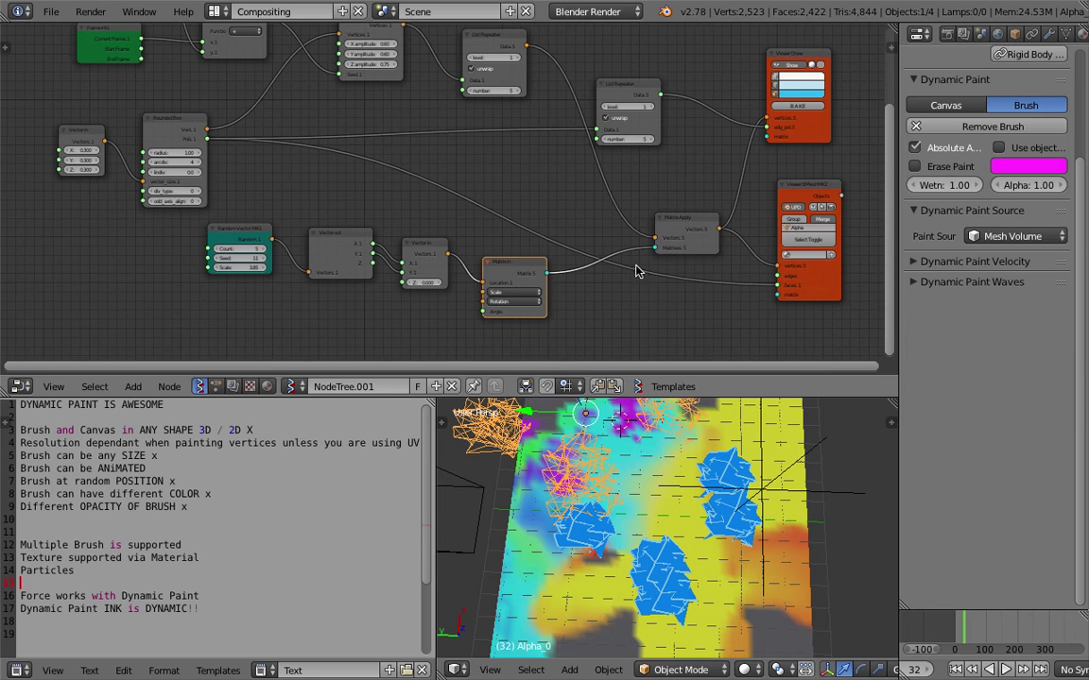
middle_click_drag(683, 264, 644, 250)
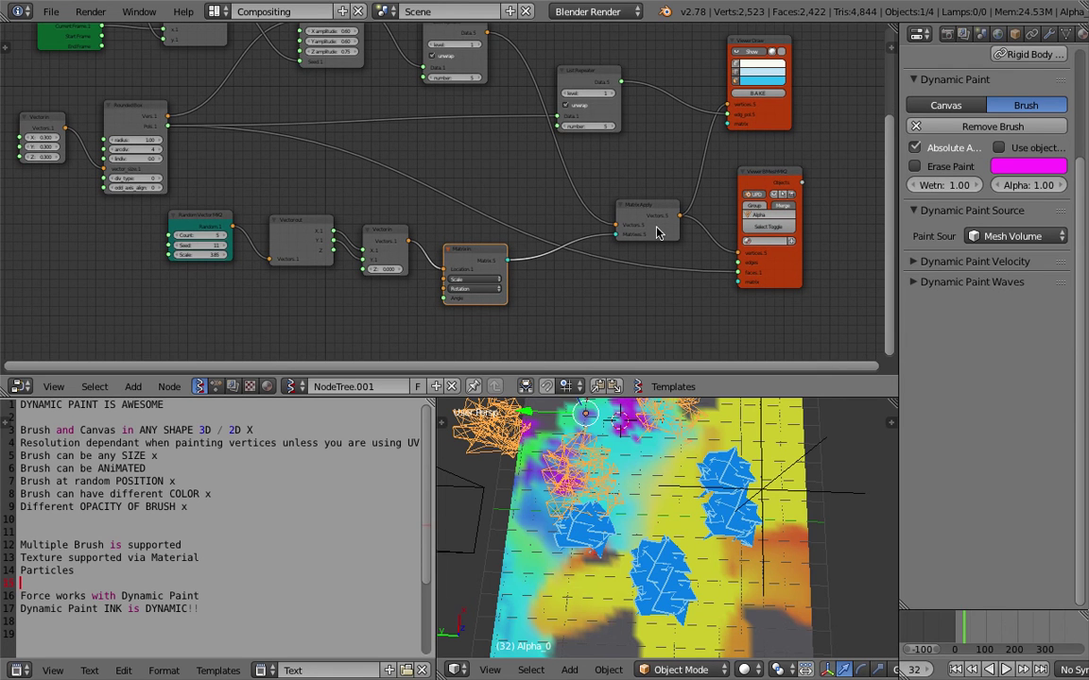
left_click_drag(659, 232, 659, 200)
scroll(589, 184, "down", 2)
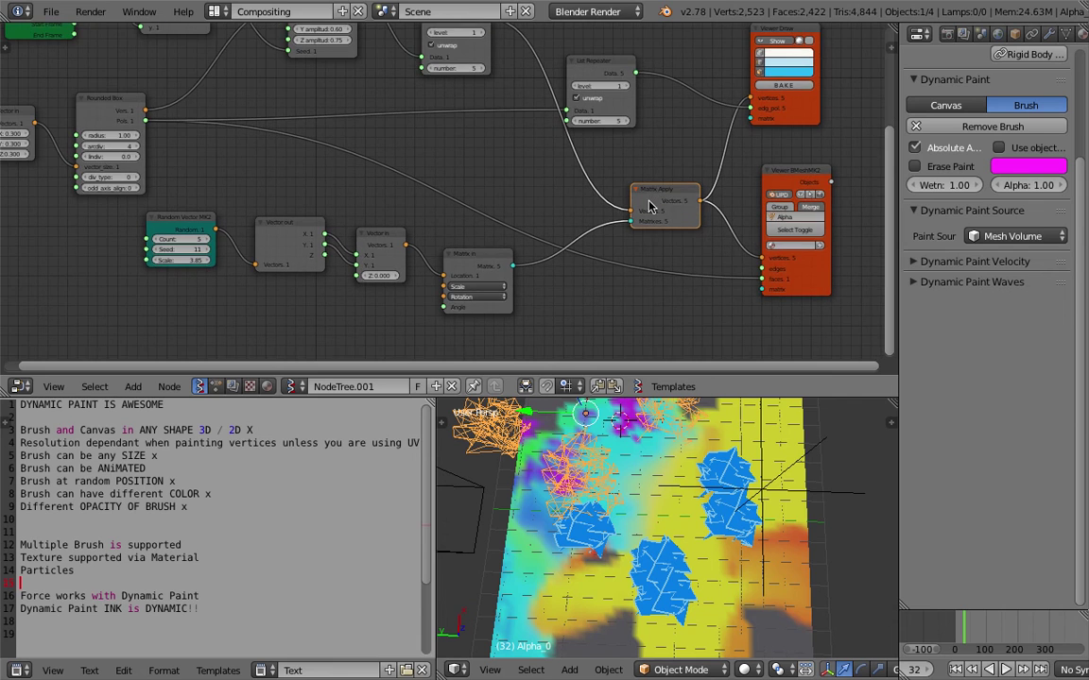
Link the polygon List Repeater's Data output to the faces input of the Viewer BMesh node and save the file.
scroll(579, 203, "up", 1, "shift")
left_click_drag(453, 57, 437, 63)
mouse_move(571, 99)
left_mouse_down()
mouse_move(500, 144)
mouse_move(479, 129)
mouse_move(668, 274)
mouse_move(716, 290)
left_mouse_up()
key("ctrl+s")
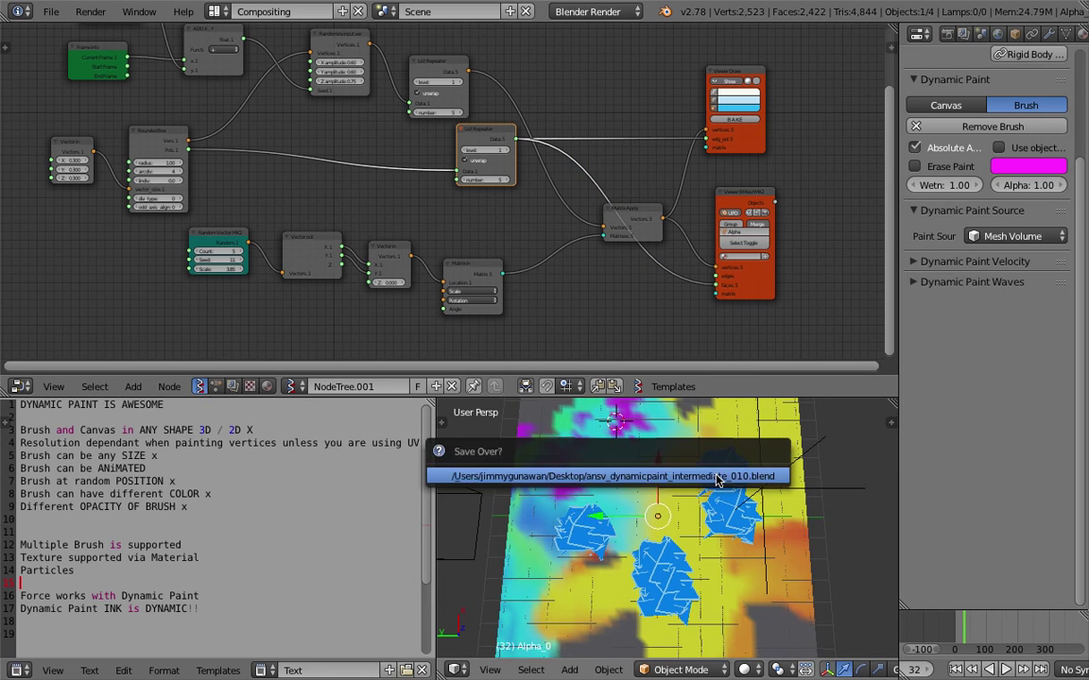
left_click(717, 479)
Compare the brushes in wireframe and solid display, and save the file.
scroll(716, 506, "down", 1)
key("z")
key("z")
key("z")
key("z")
key("ctrl+s")
left_click(716, 511)
Turn off the Viewer Draw preview and leave the viewport in wireframe display.
left_click(727, 82)
key("z")
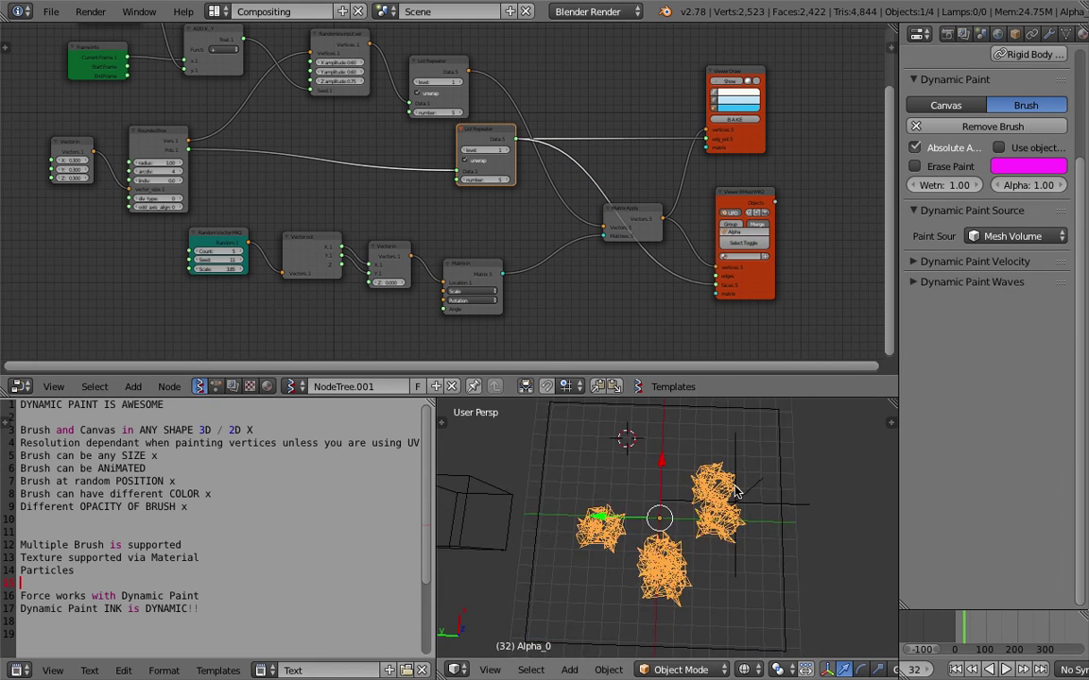
key("z")
scroll(736, 492, "up", 1)
key("z")
Move the Matrix Apply node level with Matrix in, shift the polygon List Repeater node left, and save the file.
middle_click_drag(663, 262, 664, 241)
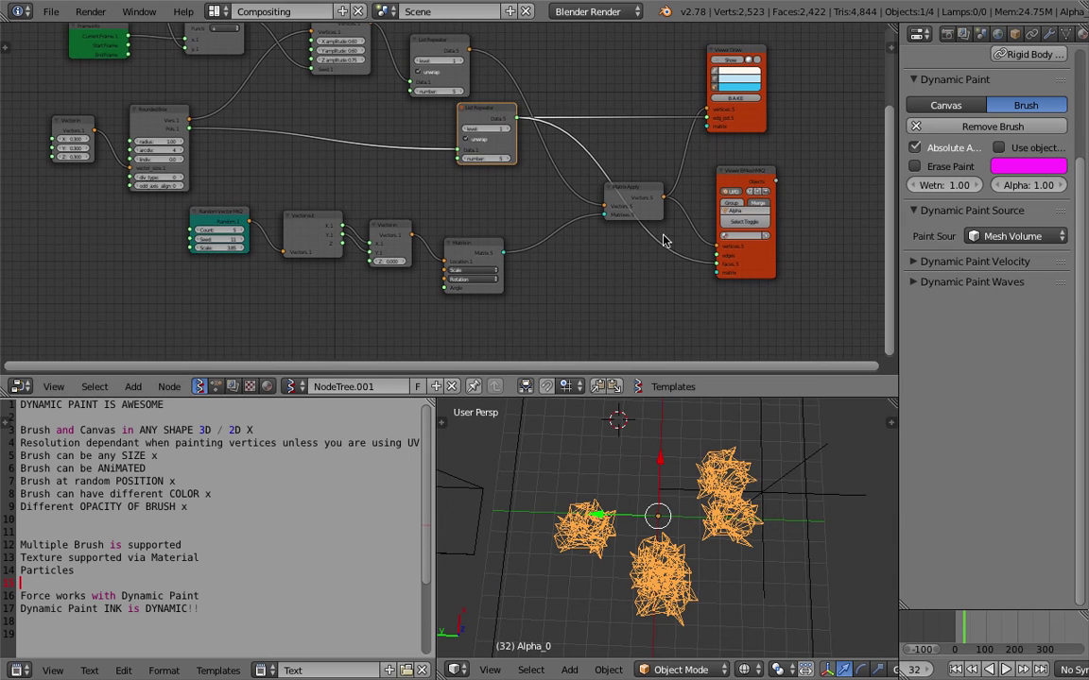
left_click_drag(643, 199, 604, 240)
scroll(417, 122, "up", 1)
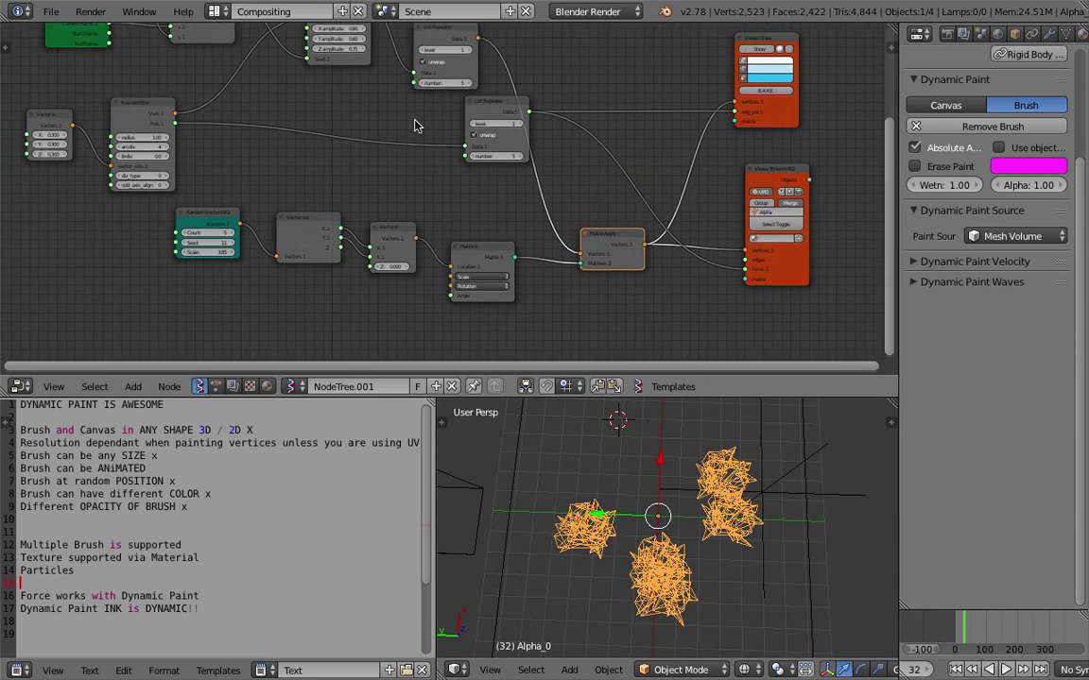
key("ctrl+s")
left_click(416, 123)
left_click_drag(481, 95, 441, 121)
Check the brushes from another angle, and move the polygon List Repeater and Matrix Apply nodes further down.
key("z")
mouse_move(693, 542)
middle_mouse_down()
mouse_move(691, 534)
mouse_move(688, 573)
middle_mouse_up()
key("z")
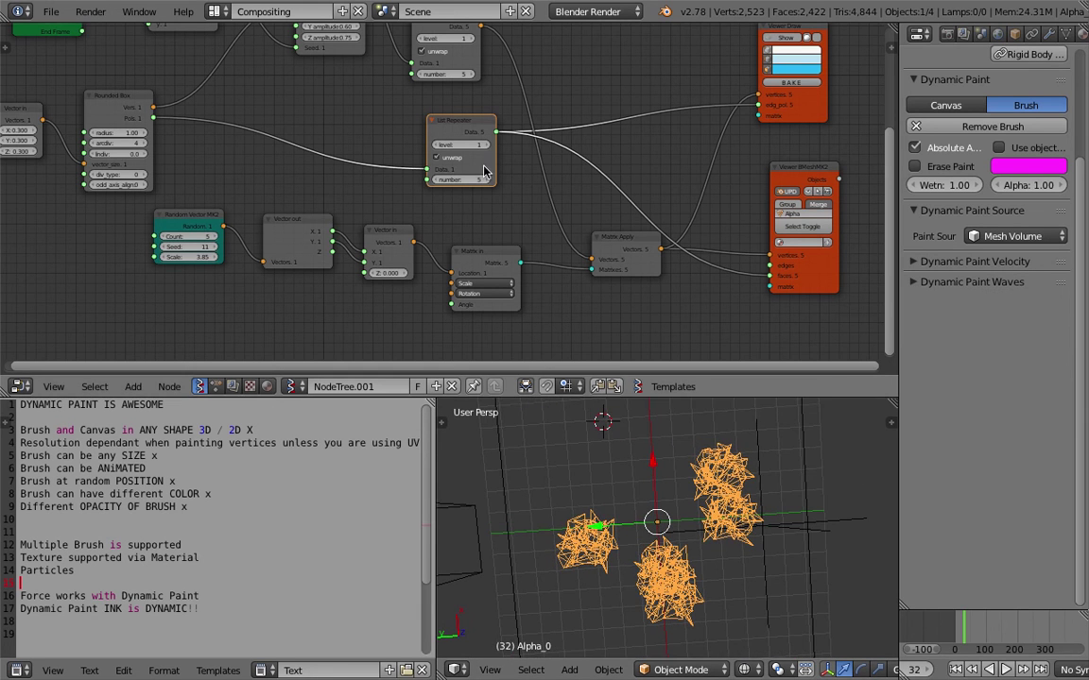
left_click_drag(470, 125, 468, 139)
left_click_drag(621, 242, 605, 263)
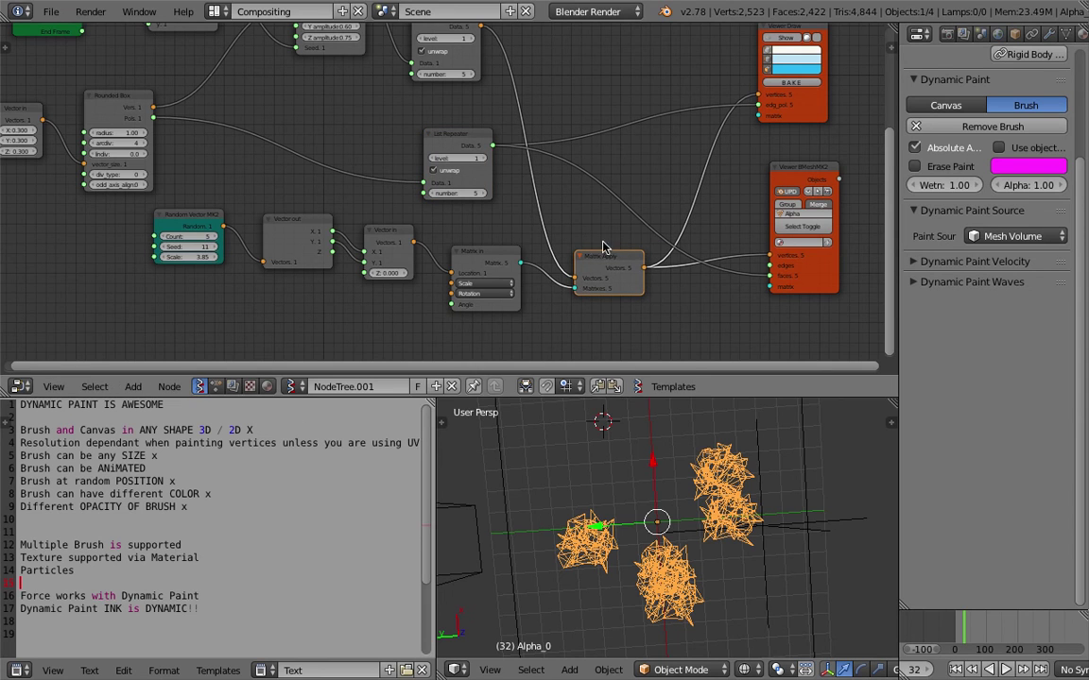
Save the project as a new file with the next incremented number.
left_click(51, 11)
left_click(81, 159)
key("KP_Add")
key("Return")
Enlarge the node editor area downward and nudge the Matrix Apply node up.
scroll(619, 221, "up", 1)
middle_click_drag(619, 221, 636, 281)
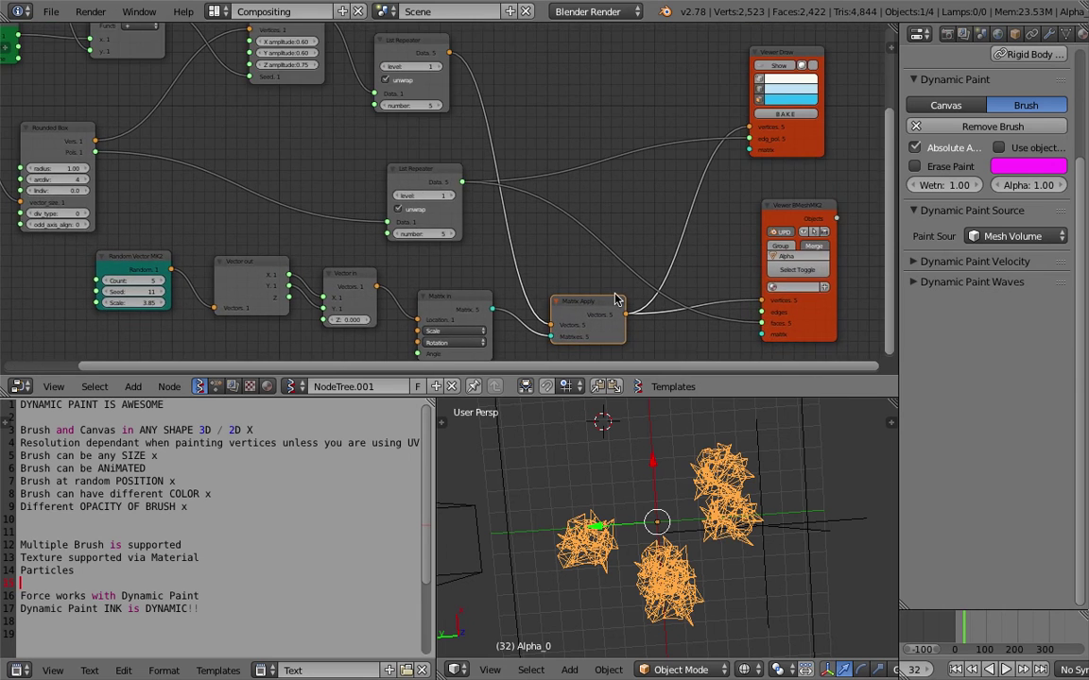
left_click_drag(676, 397, 684, 456)
middle_click_drag(590, 340, 599, 244)
mouse_move(598, 245)
left_mouse_down()
mouse_move(605, 225)
mouse_move(607, 233)
left_mouse_up()
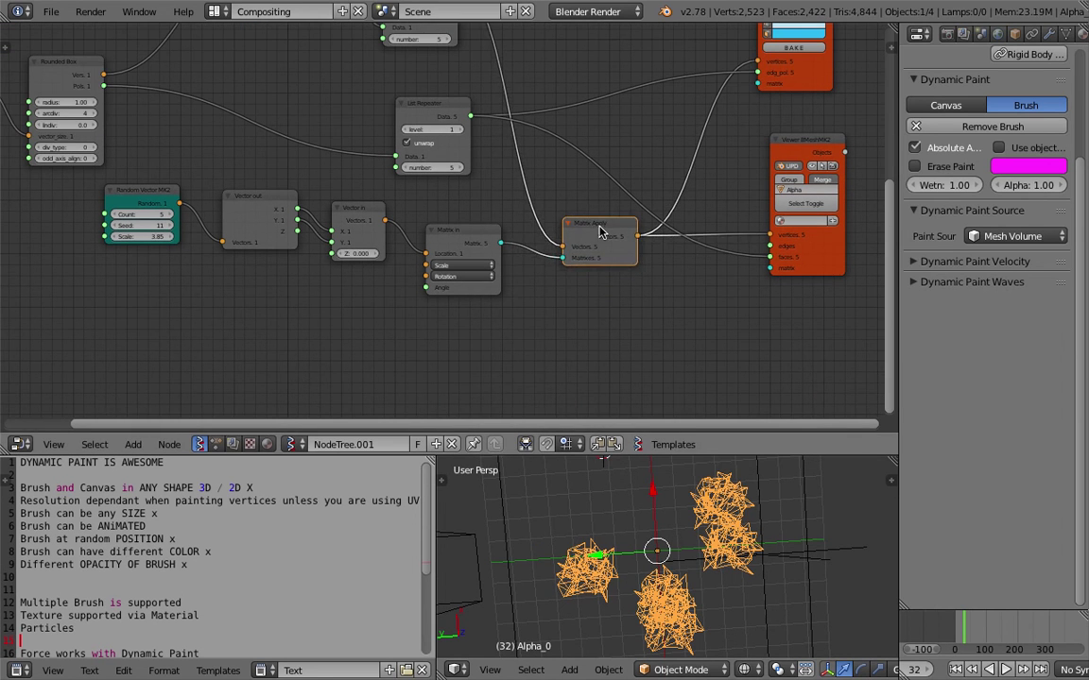
Delete the Matrix Apply node and link Matrix in and the vertex List Repeater directly to Viewer BMesh's matrix and vertices inputs.
key("x")
left_click_drag(500, 243, 720, 219)
middle_click_drag(604, 170, 565, 225)
scroll(562, 219, "down", 1)
left_click_drag(436, 69, 702, 284)
Play the animation to test the direct matrix connection, and save the file.
key("alt+a")
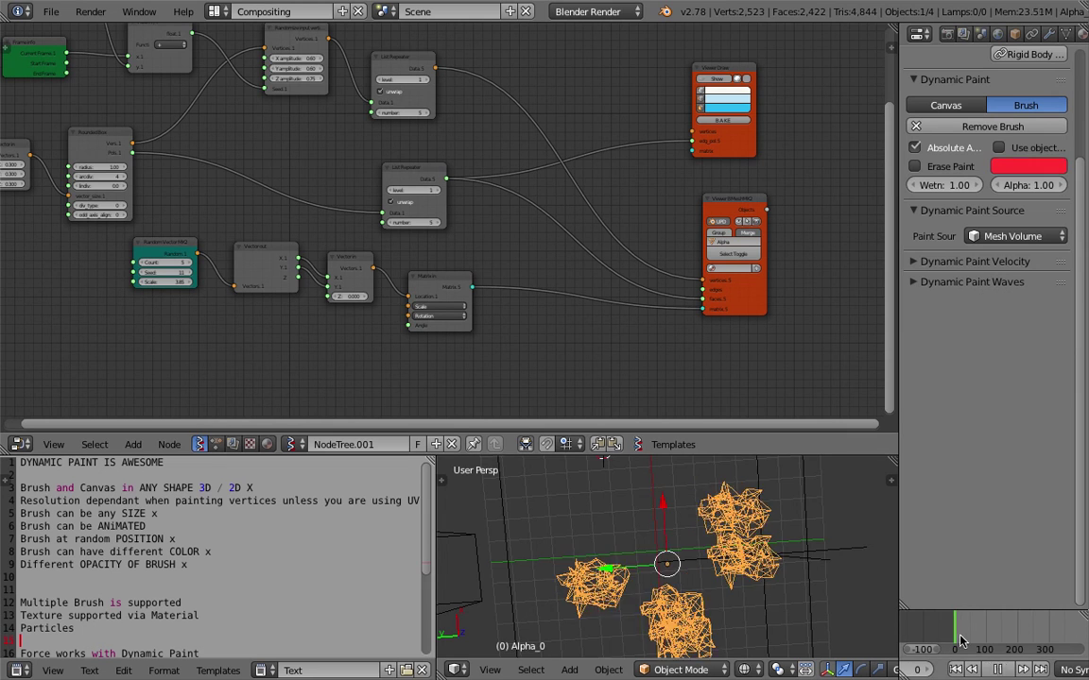
scroll(764, 584, "down", 3)
key("z")
key("z")
key("ctrl+s")
left_click(724, 562)
Toggle Merge off and back on in the Viewer BMesh node to compare the outputs.
middle_click_drag(708, 209, 637, 210)
scroll(636, 209, "up", 1)
scroll(638, 210, "up", 2)
left_click(741, 236)
left_click(741, 236)
middle_click_drag(707, 544, 736, 534)
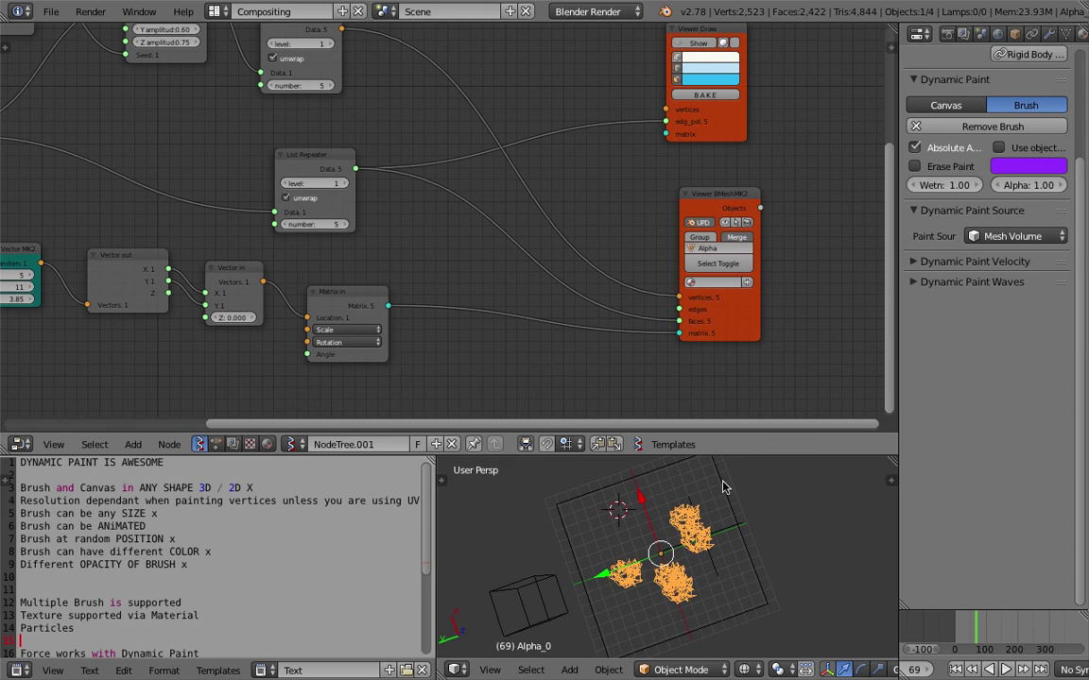
Shift the Viewer BMesh, vertex List Repeater and Randomize input nodes to tidy the layout, and save the file.
left_click_drag(741, 336, 709, 328)
middle_click_drag(513, 168, 543, 232)
left_click_drag(319, 87, 343, 85)
middle_click_drag(343, 85, 450, 117)
left_click_drag(312, 80, 327, 96)
key("ctrl+s")
middle_click_drag(327, 97, 490, 172)
left_click(327, 108)
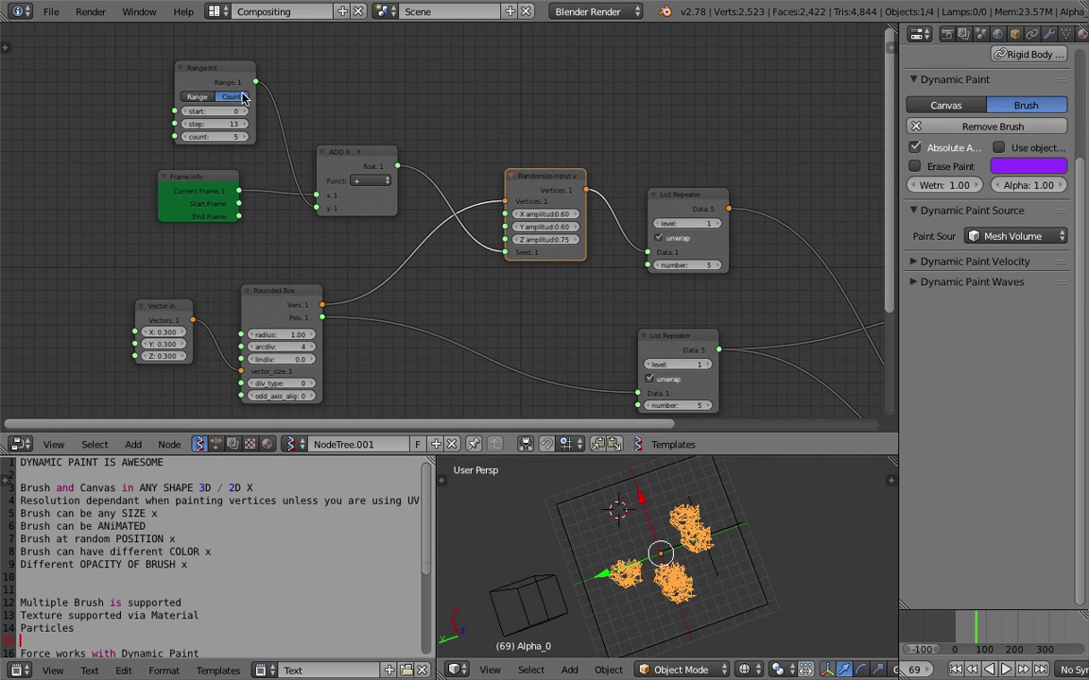
Swap the positions of the Frame Info and Range Int nodes so Frame Info sits above Range Int.
left_click_drag(217, 180, 207, 154)
left_click_drag(226, 74, 200, 214)
left_click_drag(206, 157, 214, 107)
left_click_drag(196, 216, 202, 187)
middle_click_drag(453, 185, 345, 195)
scroll(344, 195, "up", 3)
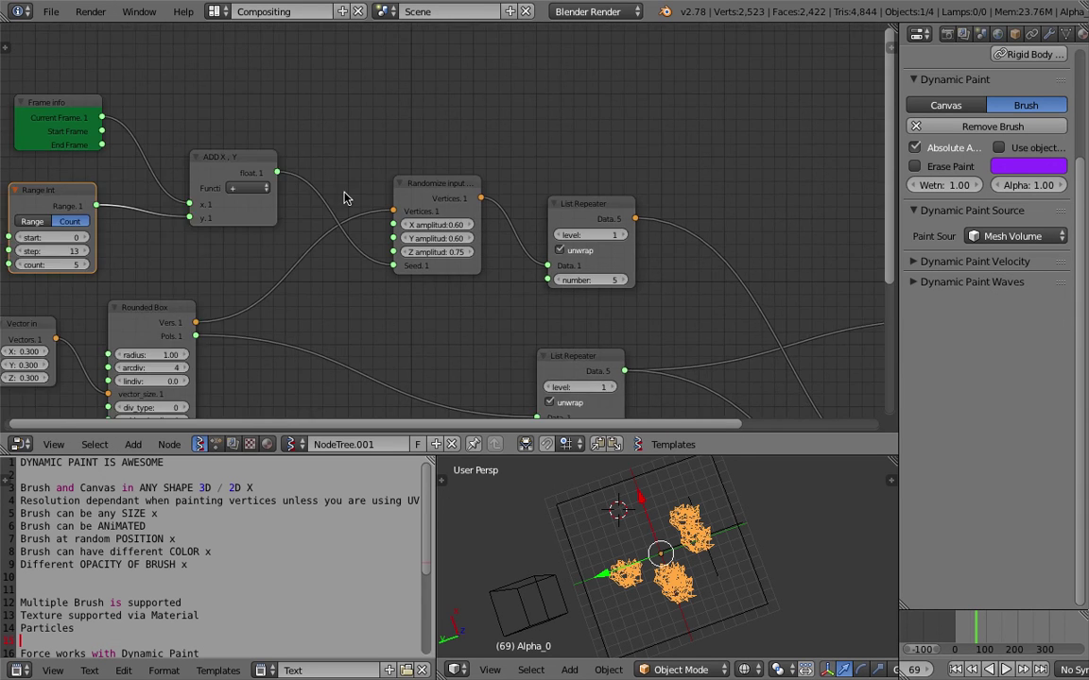
Save the file and shift the Randomize input vertices node slightly upward beside the ADD node.
scroll(439, 240, "down", 3)
middle_click_drag(511, 258, 433, 218)
middle_click_drag(313, 149, 358, 178)
key("ctrl+s")
left_click(345, 175)
middle_click_drag(285, 124, 309, 133)
scroll(273, 124, "up", 2)
left_click_drag(364, 185, 374, 167)
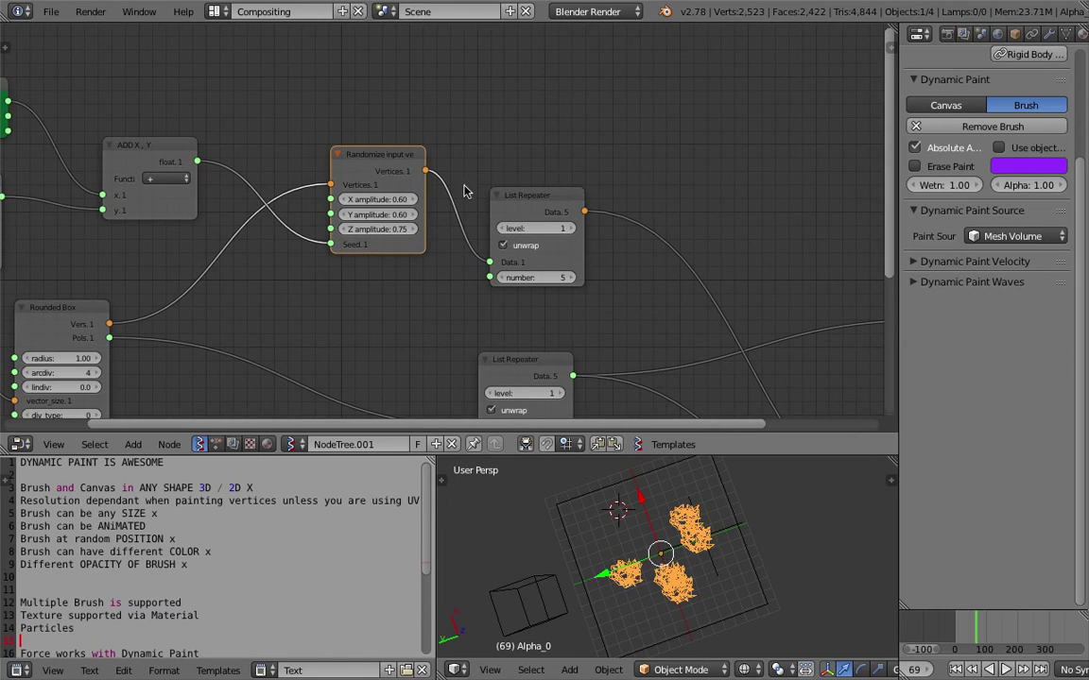
Place the vertex List Repeater between the Rounded Box and Randomize input nodes, feeding its data into Randomize's vertices, and save the file.
left_click(516, 198)
middle_click_drag(315, 102, 425, 141)
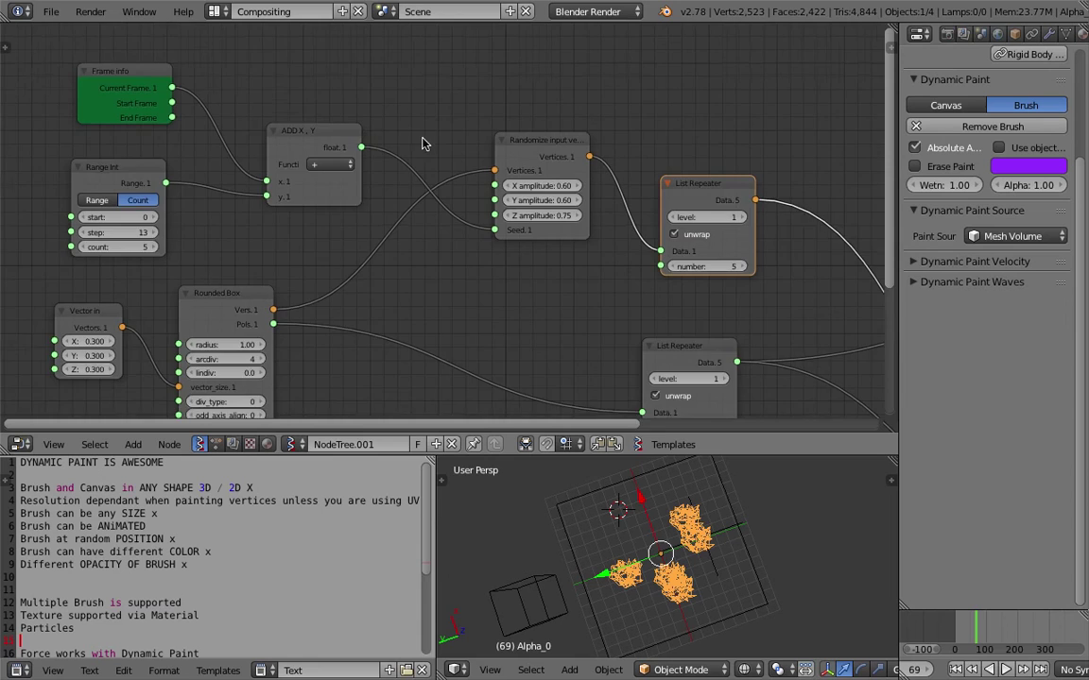
scroll(425, 141, "down", 1)
middle_click_drag(380, 210, 345, 189)
left_click(240, 264)
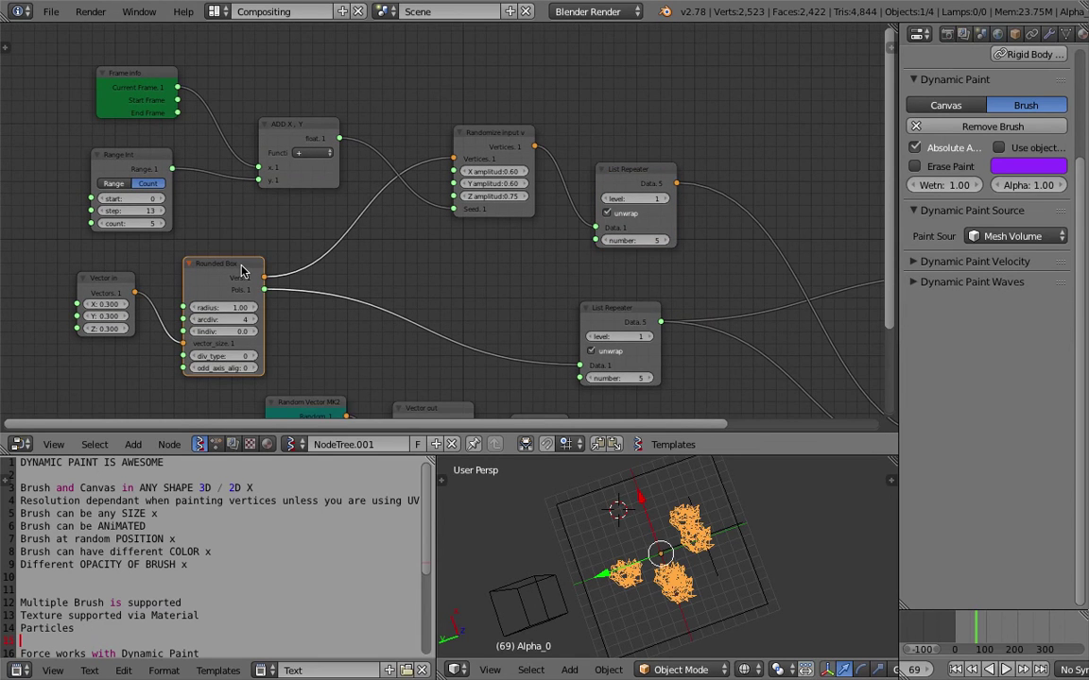
middle_click_drag(595, 182, 556, 179)
left_click(610, 162)
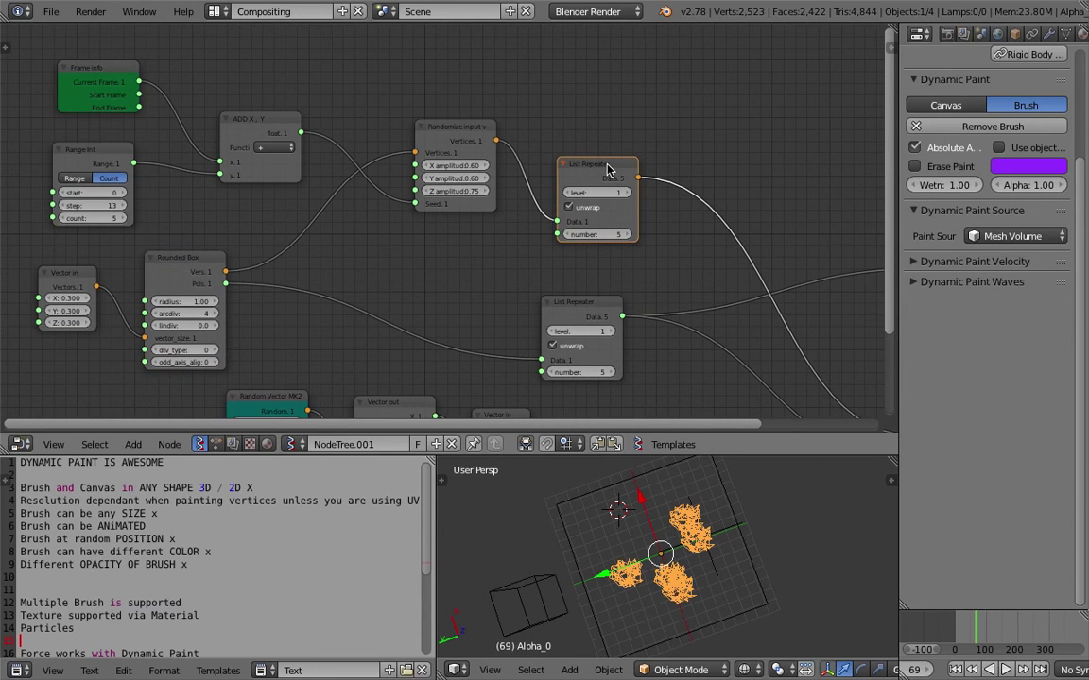
left_click_drag(606, 168, 330, 194)
left_click_drag(444, 136, 461, 133)
key("ctrl+s")
left_click(479, 135)
Connect the Randomize input node's vertices output to the Viewer BMesh vertices input, and save the file.
middle_click_drag(574, 155, 332, 118)
scroll(336, 119, "down", 2)
left_click_drag(297, 119, 640, 374)
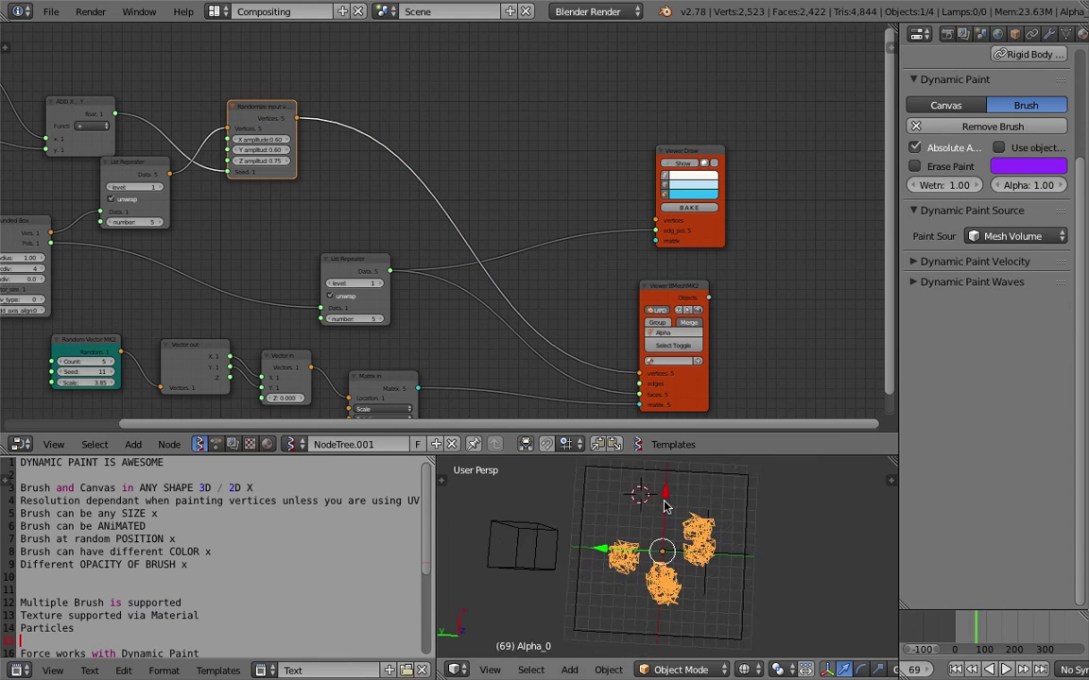
scroll(708, 505, "up", 3)
key("ctrl+s")
left_click(757, 557)
Rewind to the start and play the animation to check the separately randomized brushes.
scroll(779, 551, "down", 3)
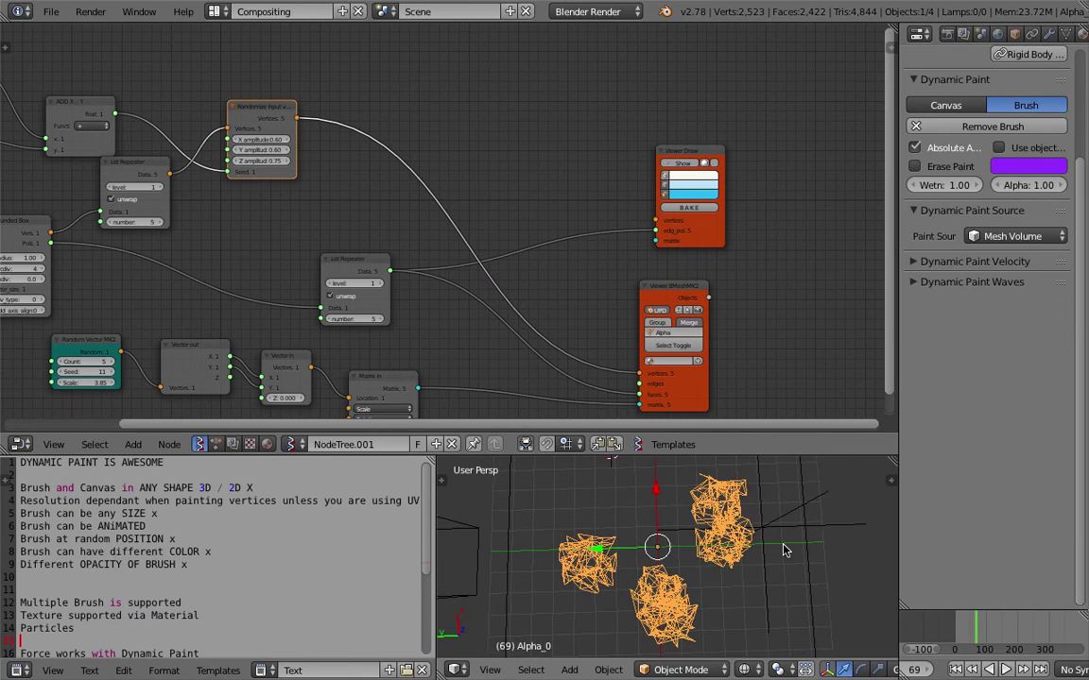
left_click(958, 671)
key("alt+a")
scroll(659, 538, "down", 4)
key("alt+a")
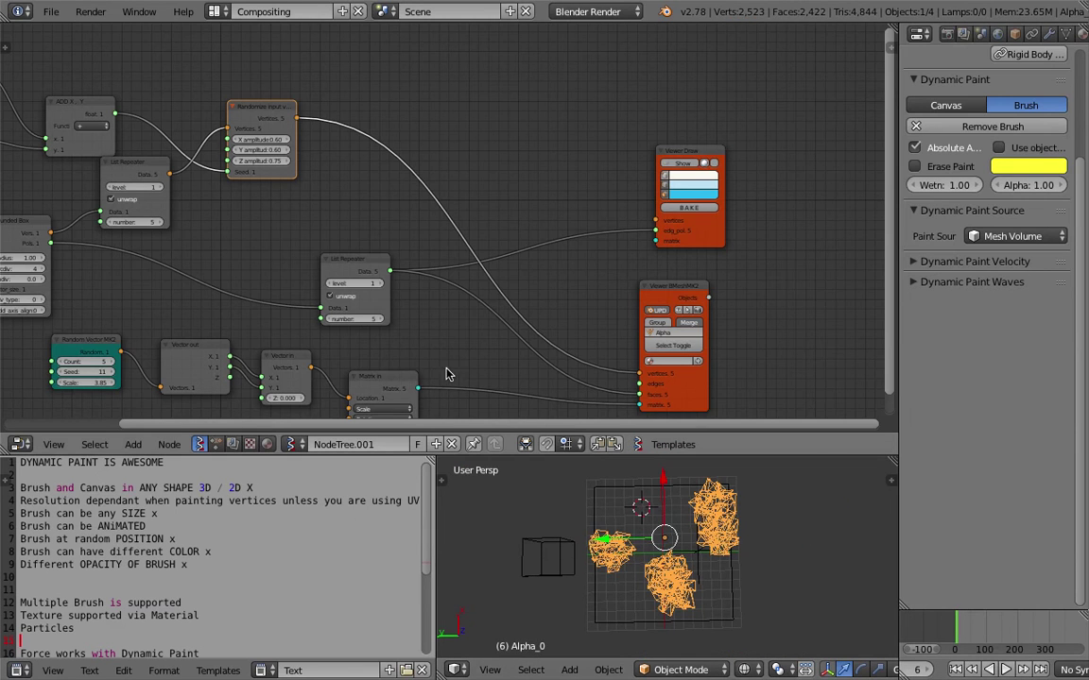
Set the X, Y and Z values of the Vector In node feeding the Rounded Box to 0.100, and save the file.
middle_click_drag(406, 288, 454, 235)
scroll(455, 235, "up", 1)
middle_click_drag(360, 211, 592, 289)
scroll(247, 189, "up", 2)
middle_click_drag(227, 222, 423, 205)
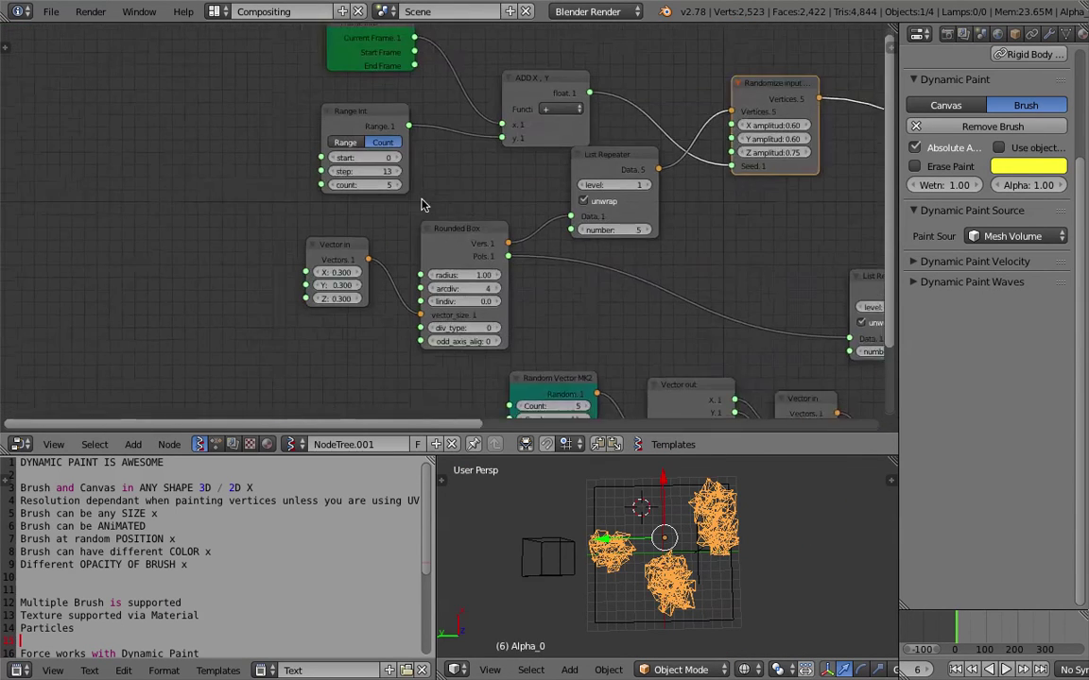
scroll(422, 205, "up", 1)
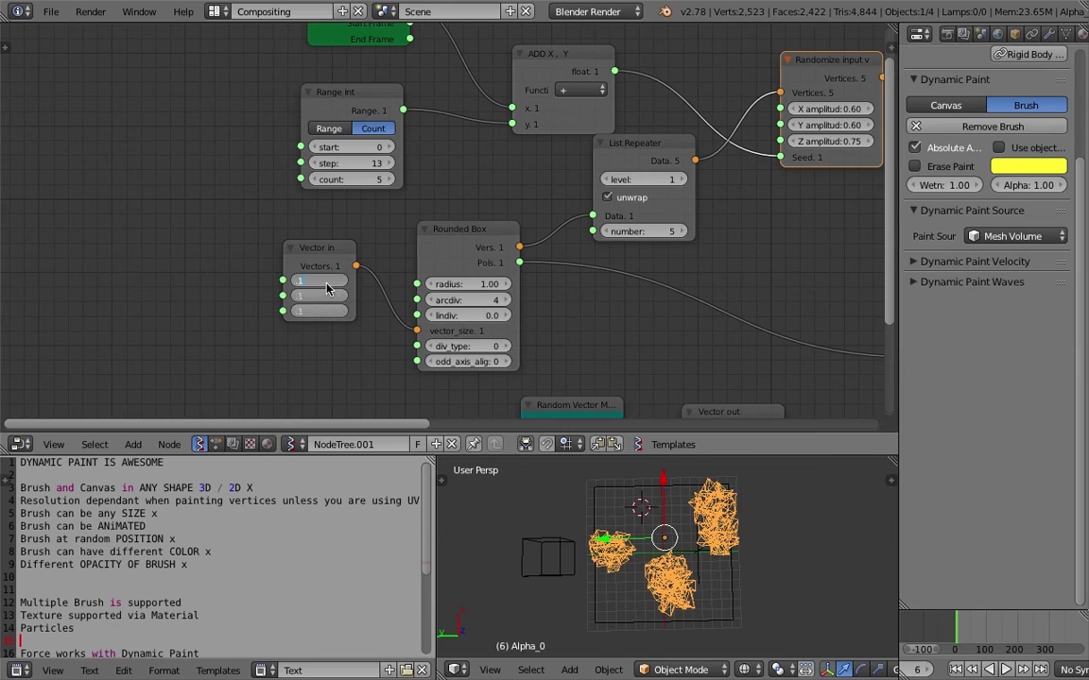
key("ctrl+s")
left_click(710, 546)
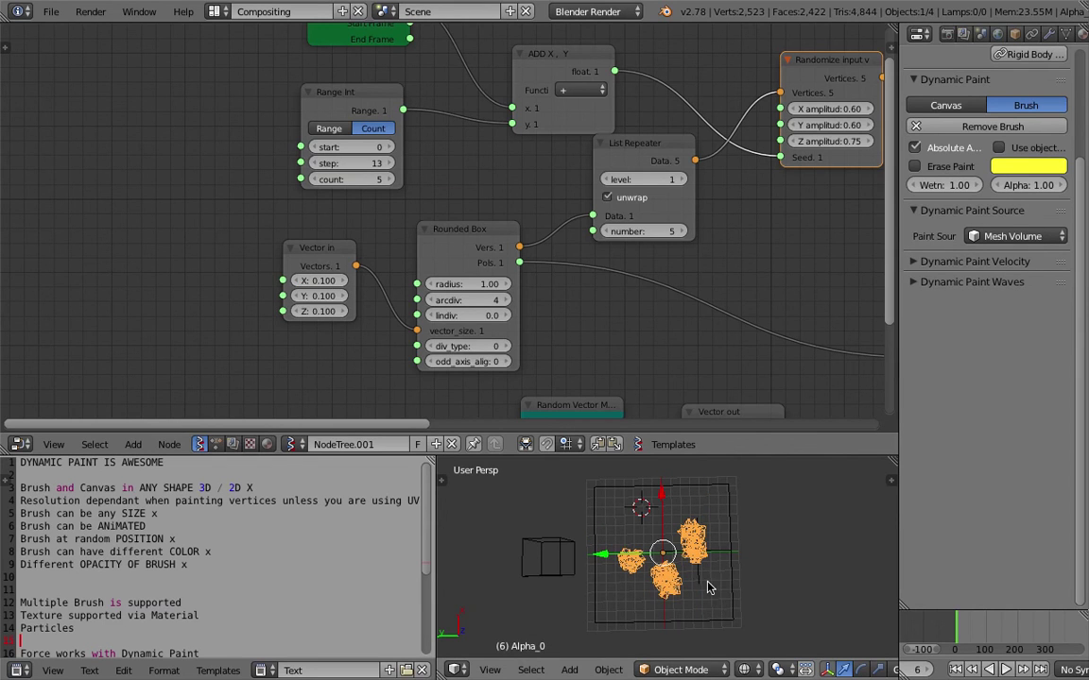
Remove the cyan Cube brush beside the canvas, and save over the existing file.
middle_click_drag(709, 586, 703, 566, "shift")
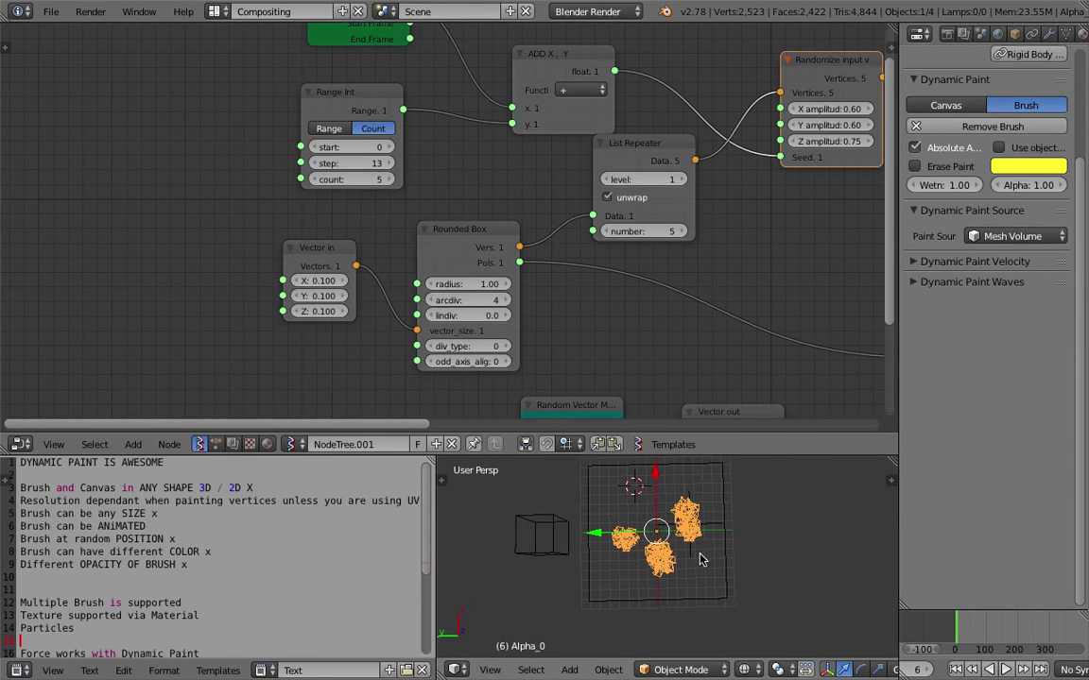
right_click(559, 525)
key("m")
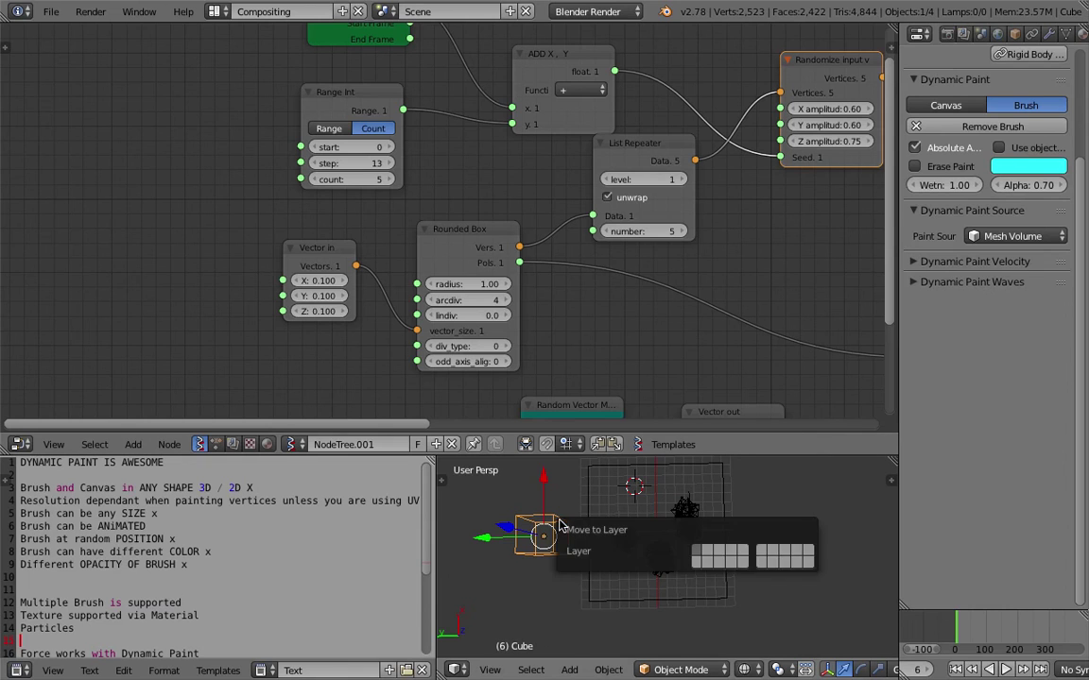
key("Delete")
key("ctrl+s")
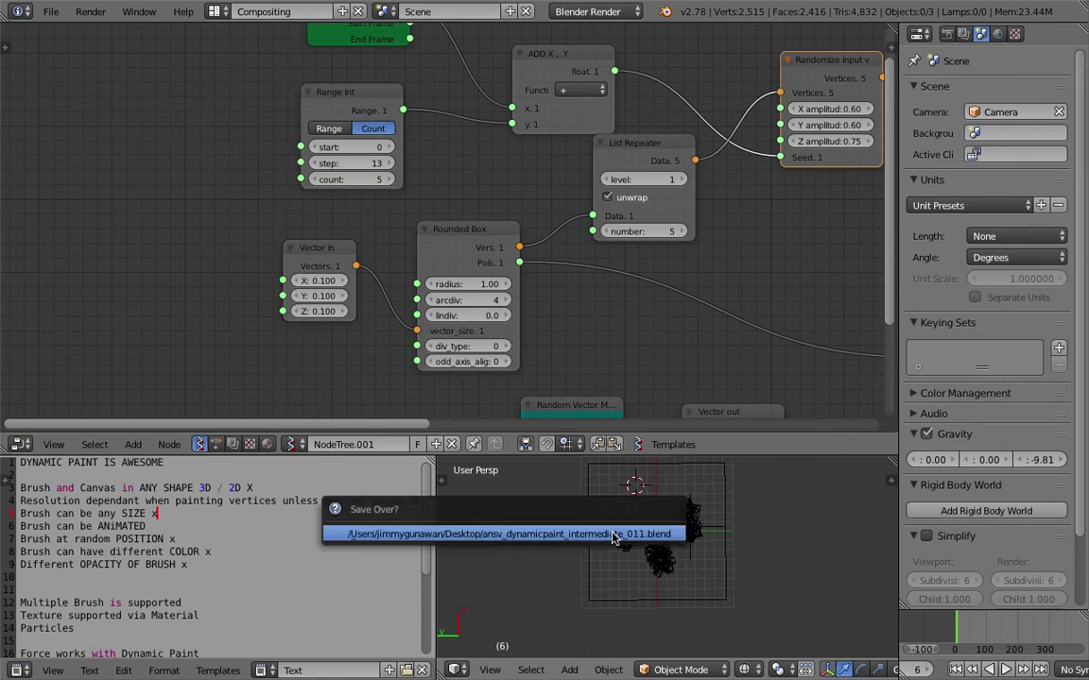
left_click(627, 535)
key("ctrl+s")
left_click(628, 467)
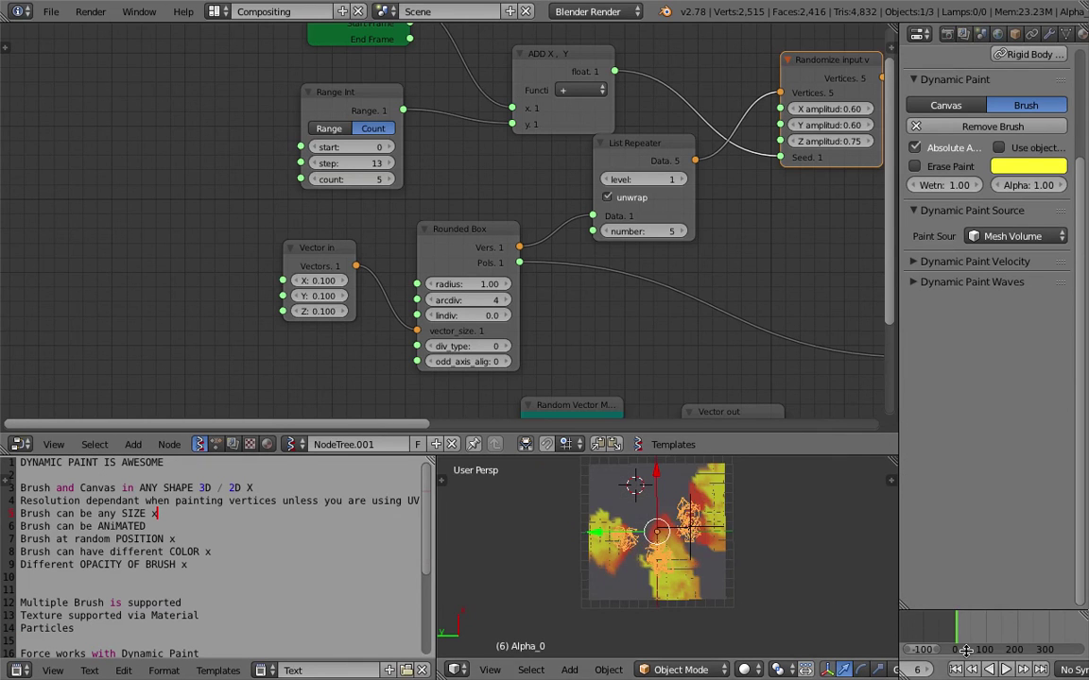
Rewind and briefly play the painting animation in solid shading, and save the file.
left_click(959, 671)
left_click(1007, 670)
left_click(1009, 670)
left_click(765, 515)
key("ctrl+s")
left_click(764, 515)
Watch the painting animation from several angles in the 3D View Full layout, and save the file.
left_click(214, 11)
left_click(211, 27)
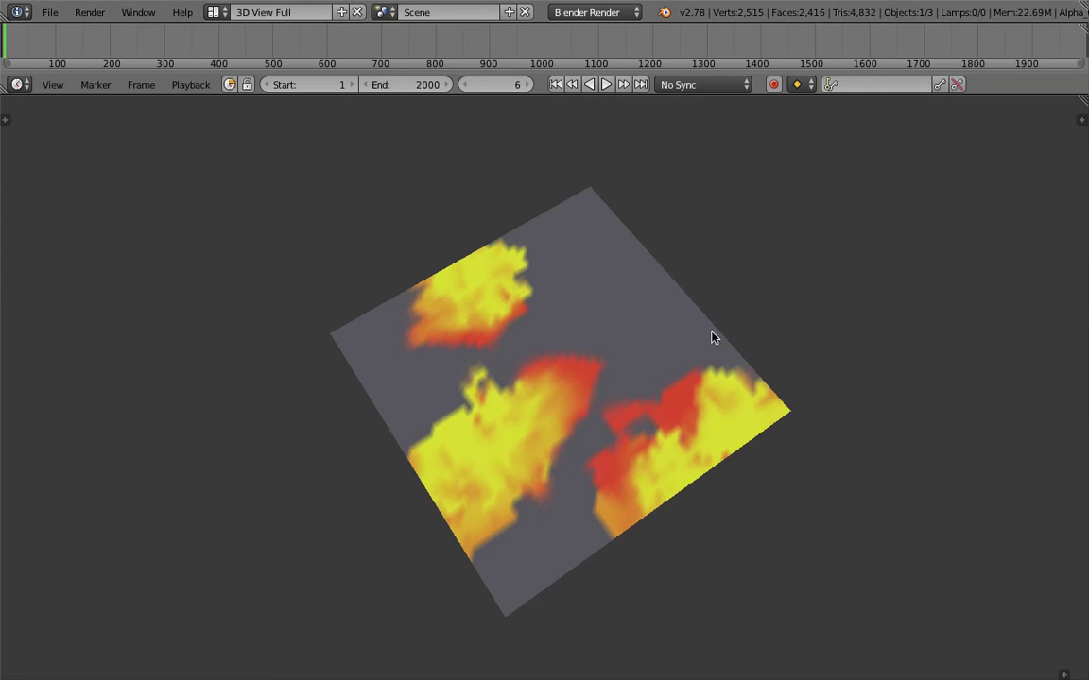
key("alt+a")
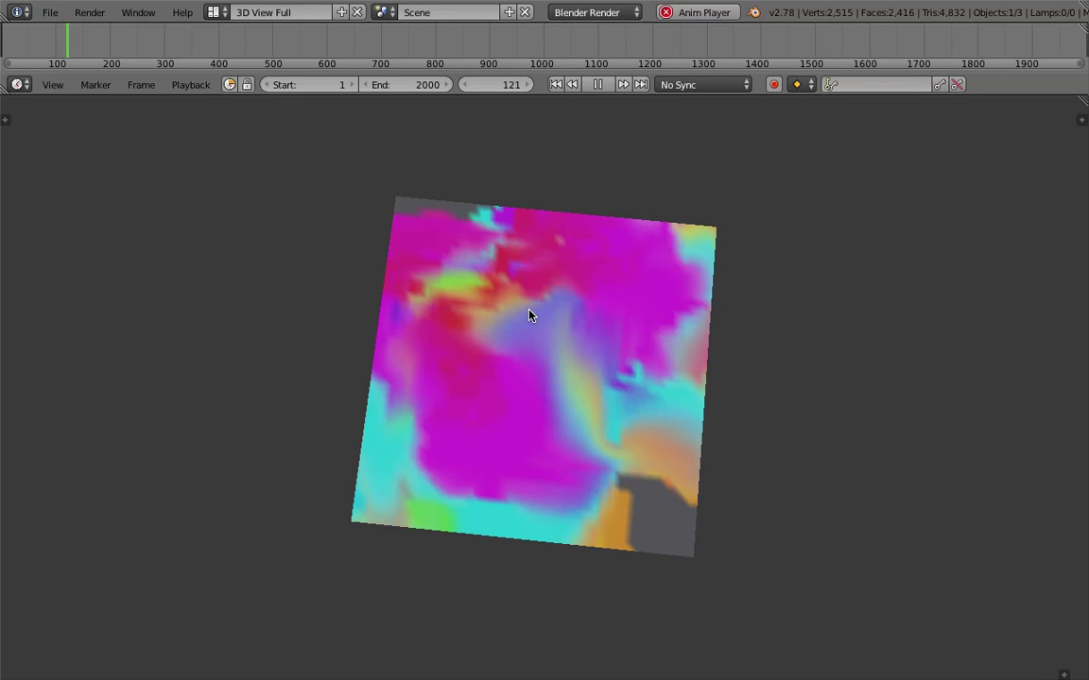
middle_click_drag(644, 378, 673, 383)
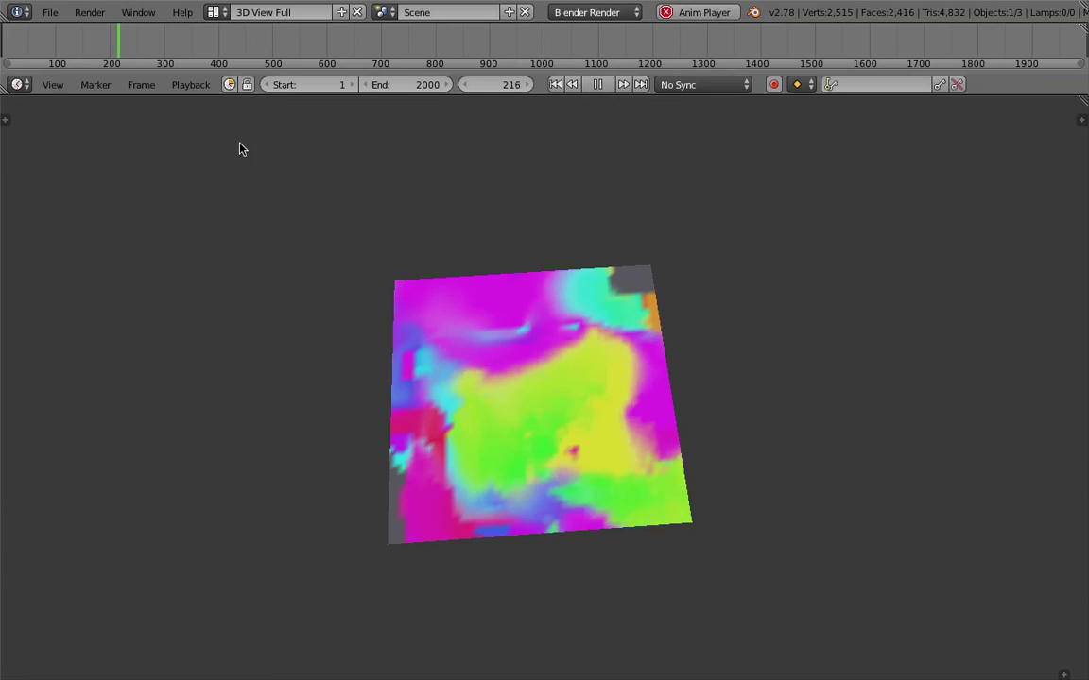
key("alt+a")
middle_click_drag(662, 378, 401, 239)
key("ctrl+s")
left_click(738, 384)
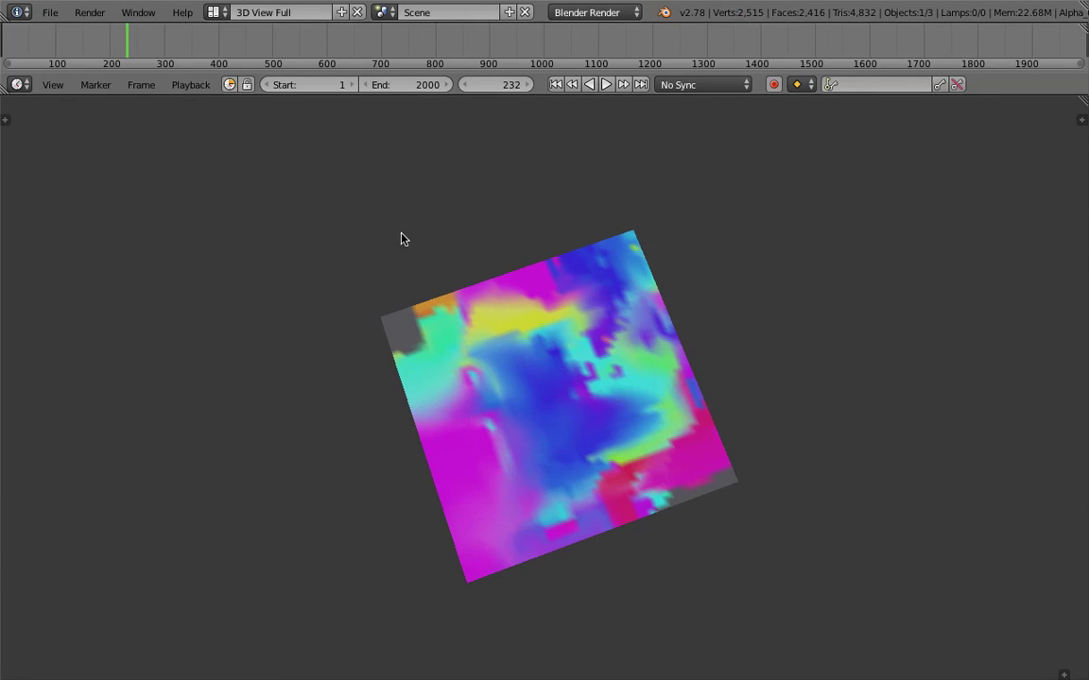
Return to the Compositing layout and enlarge the 3D view and text editor by shrinking the node editor.
left_click(214, 12)
left_click(213, 71)
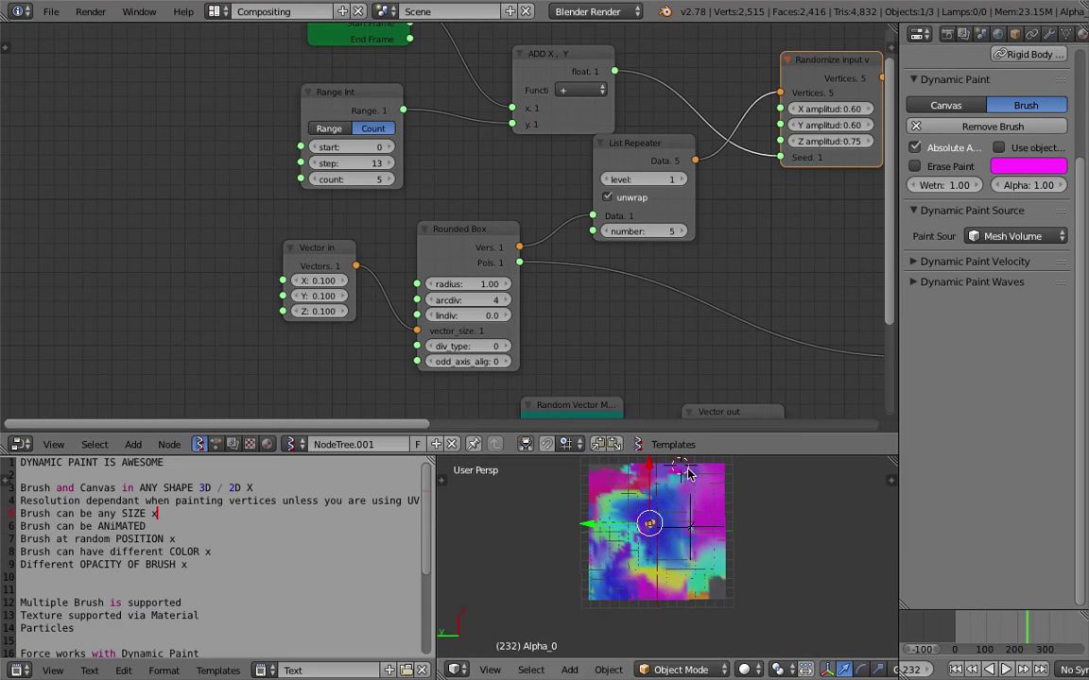
left_click_drag(693, 436, 693, 219)
scroll(735, 427, "up", 3)
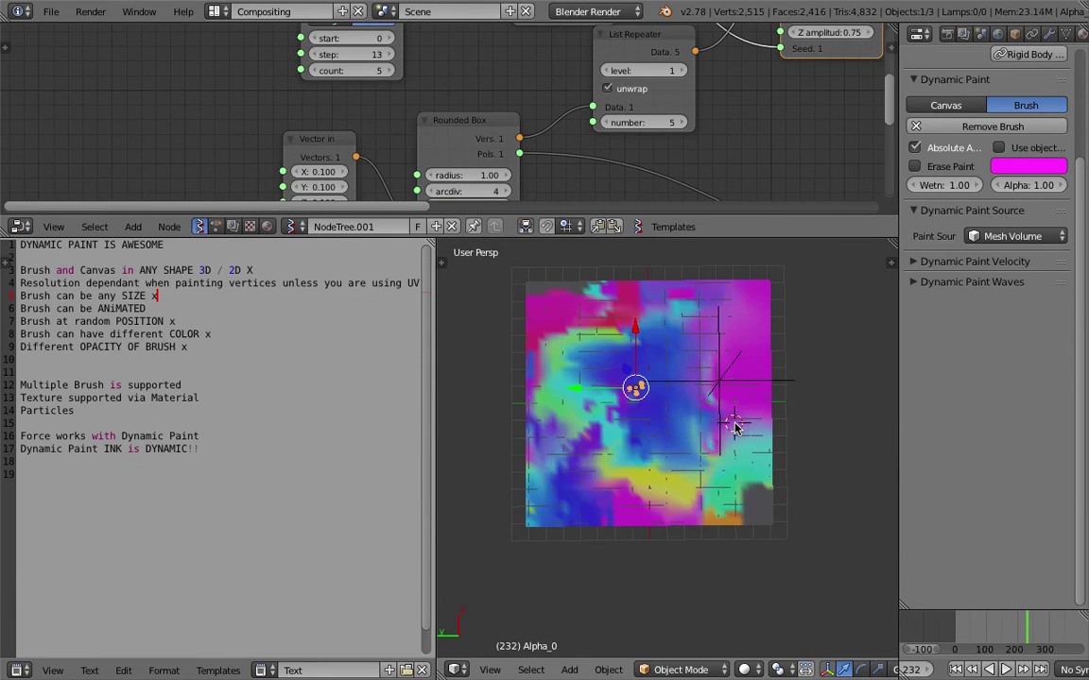
Select the canvas plane, enter Edit Mode and return to Object Mode, and save the file.
right_click(735, 428)
middle_click_drag(735, 427, 660, 406)
key("z")
key("z")
key("Tab")
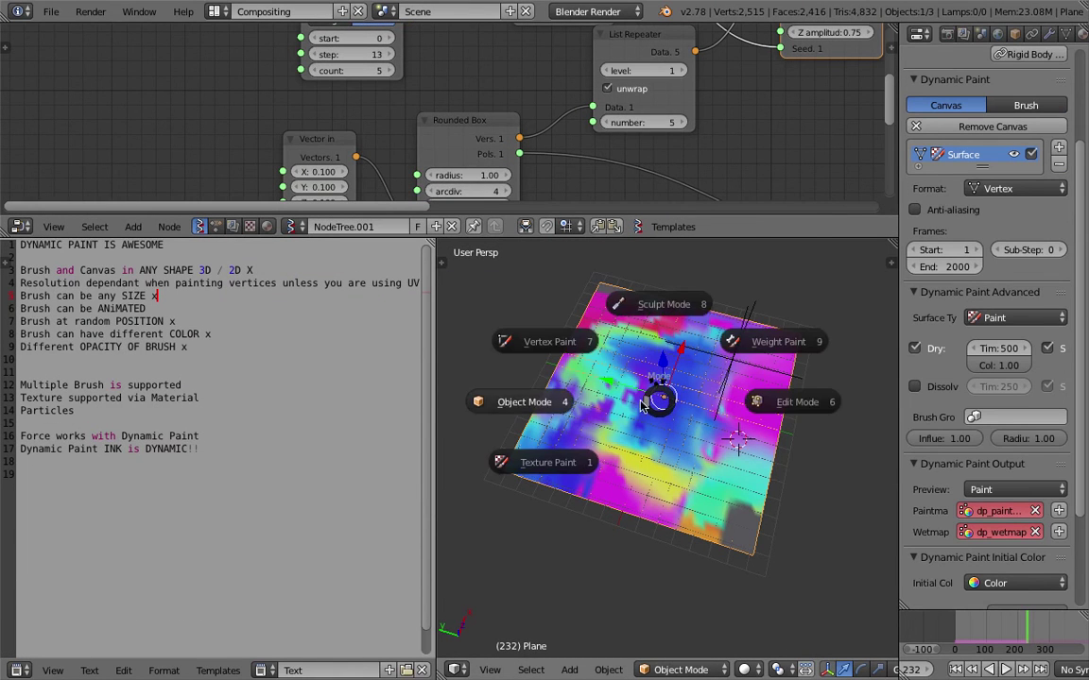
left_click(709, 404)
key("Tab")
left_click(609, 408)
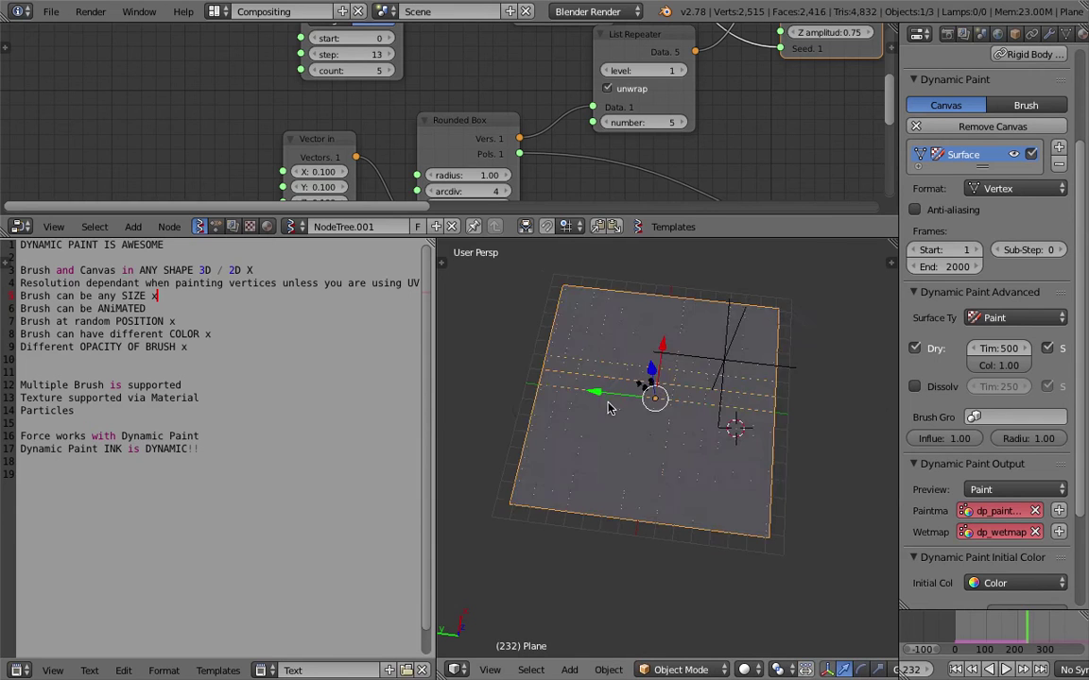
middle_click_drag(608, 409, 662, 404)
key("ctrl+s")
left_click(676, 406)
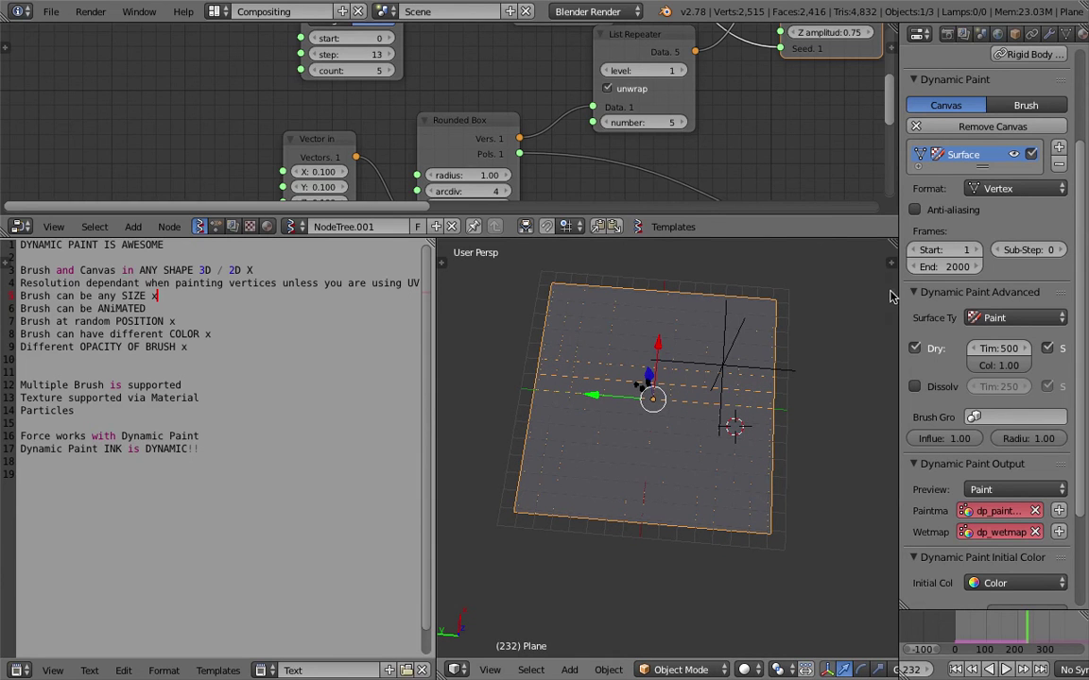
Widen the properties editor and narrow the text editor to give the 3D view more room.
left_click_drag(895, 288, 764, 287)
left_click_drag(436, 312, 361, 312)
middle_click_drag(448, 366, 554, 388)
Unwrap the canvas plane's mesh in Edit Mode to create its UVs, and return to Object Mode.
key("Tab")
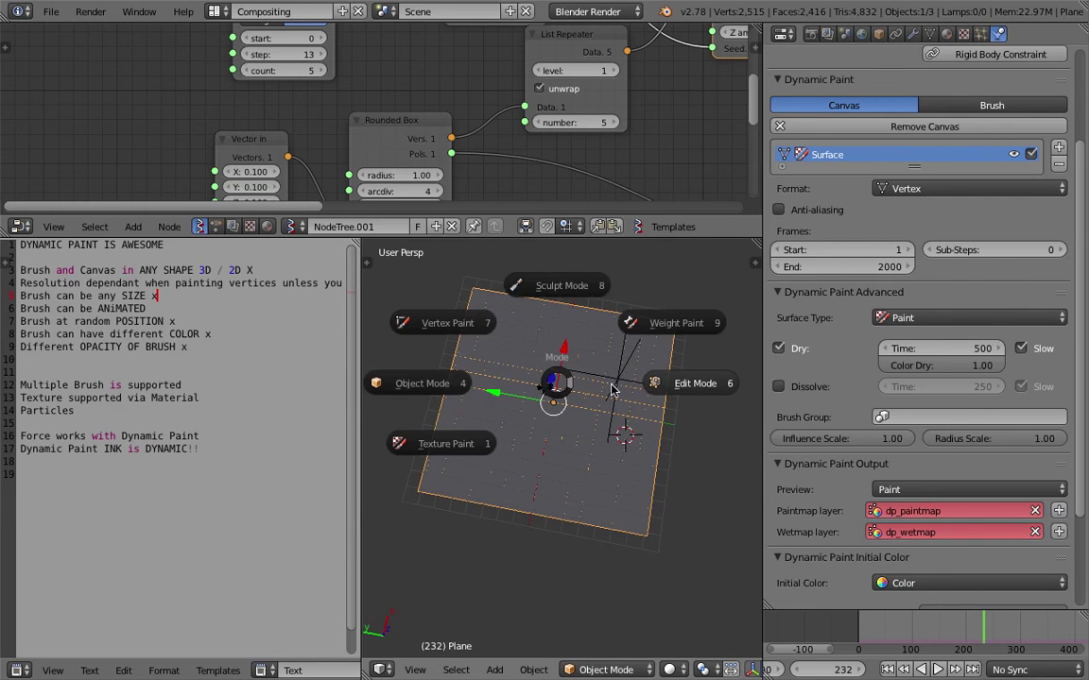
left_click(606, 353)
key("u")
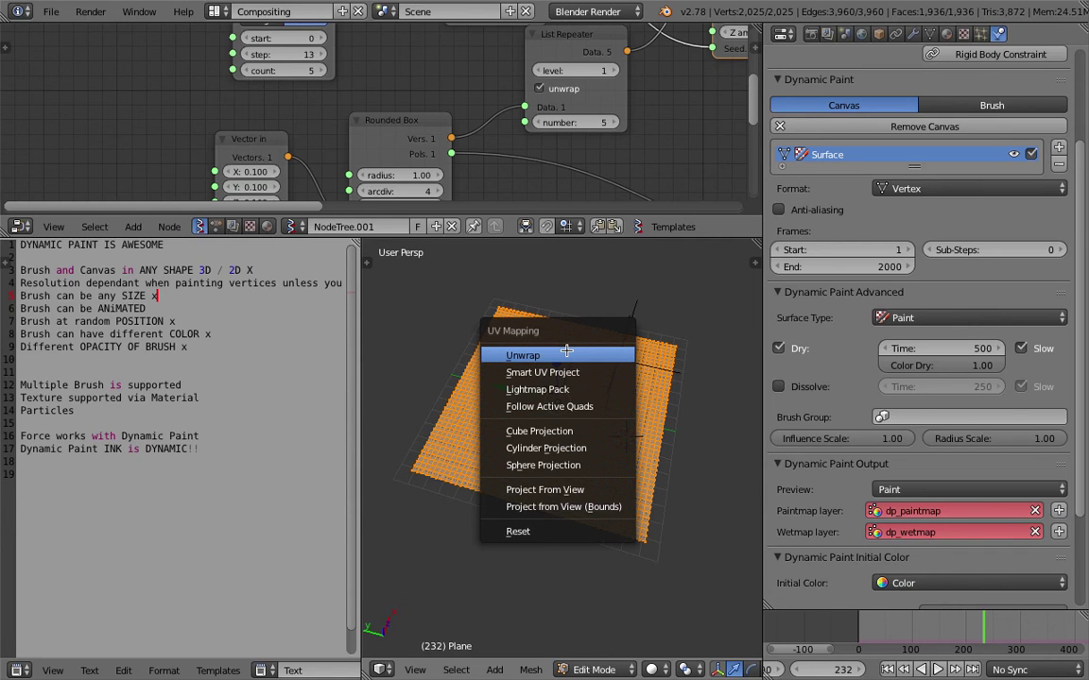
left_click(566, 352)
key("Tab")
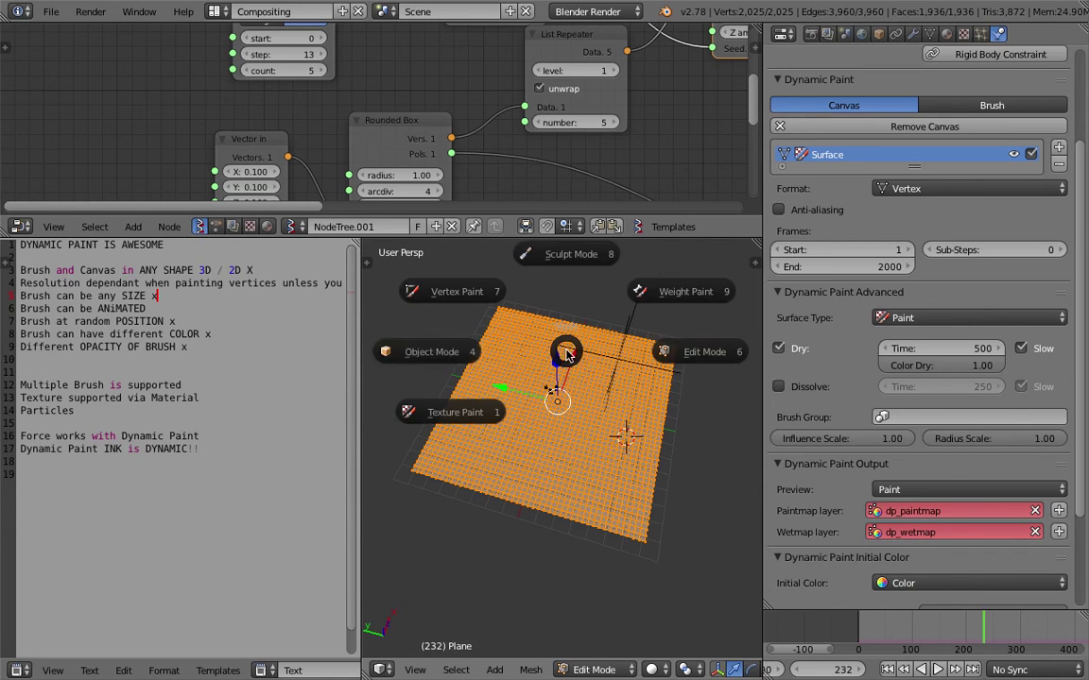
left_click(418, 349)
Change the Dynamic Paint canvas format to Image Sequence and set its resolution to 1025.
scroll(1041, 480, "down", 3)
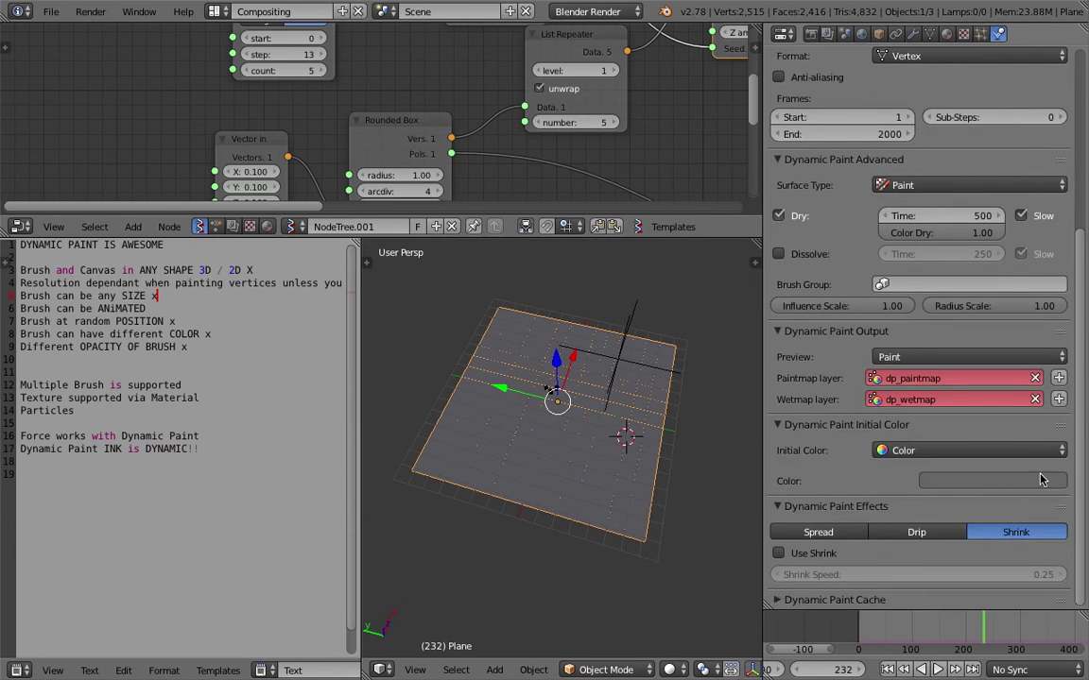
scroll(1085, 473, "up", 4)
scroll(1085, 473, "down", 4)
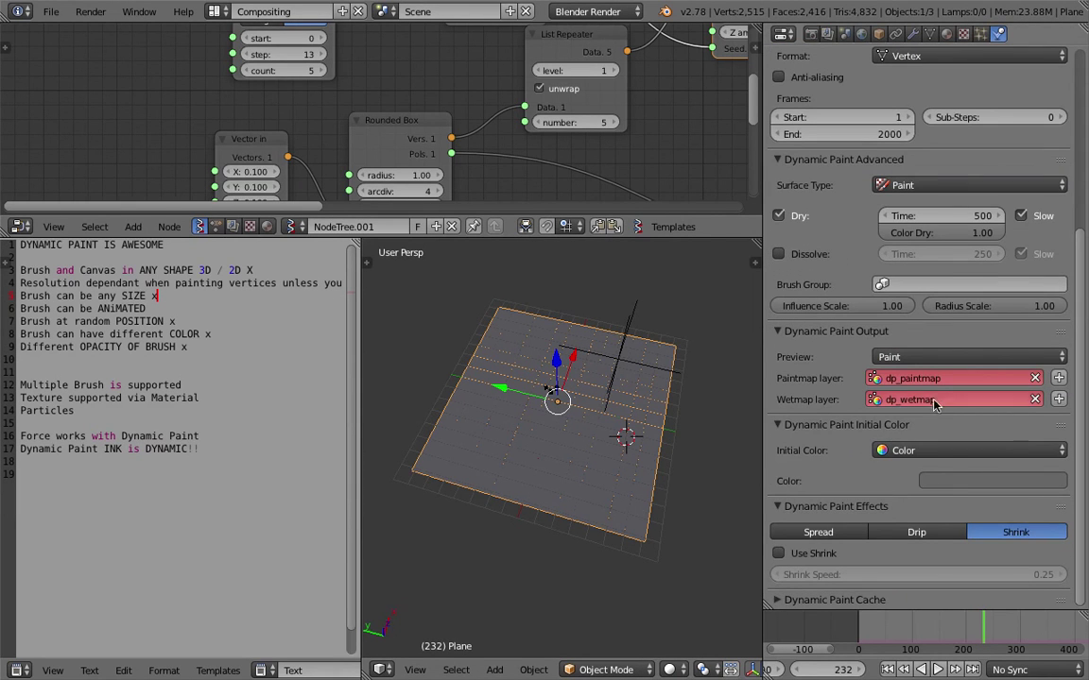
scroll(1085, 339, "up", 5)
left_click(956, 272)
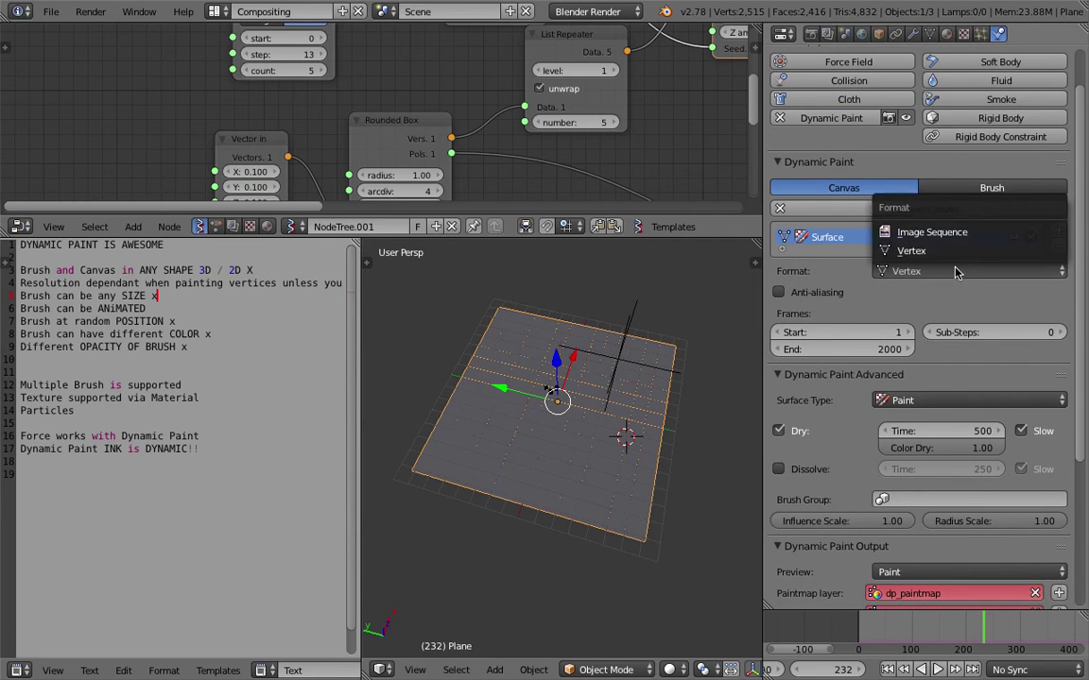
left_click(932, 232)
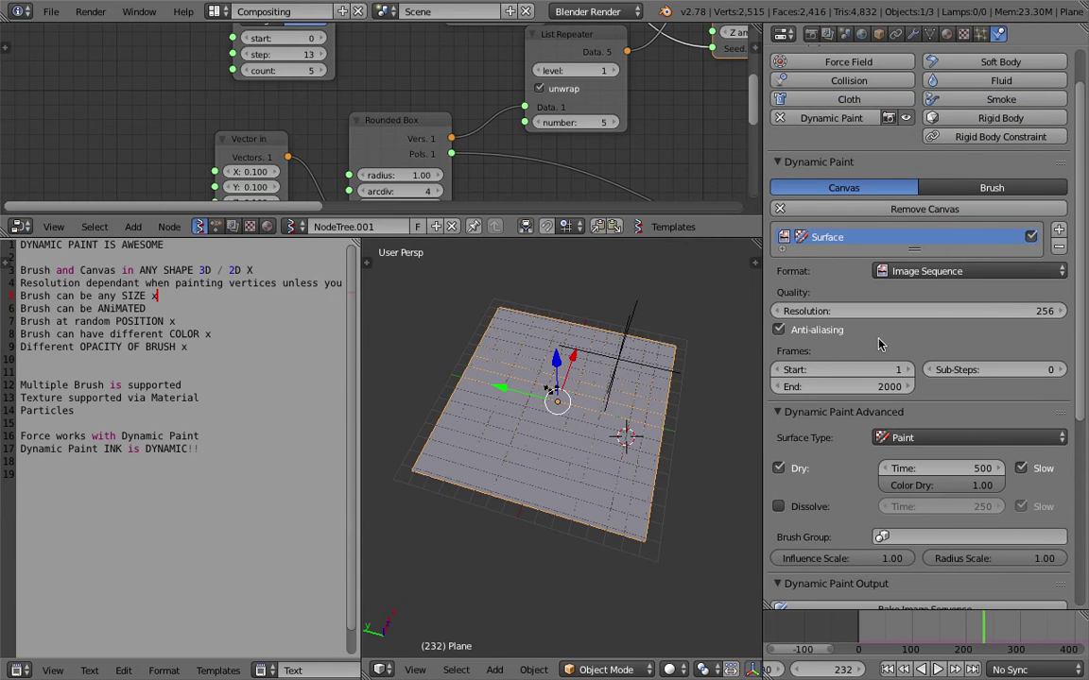
left_click(974, 310)
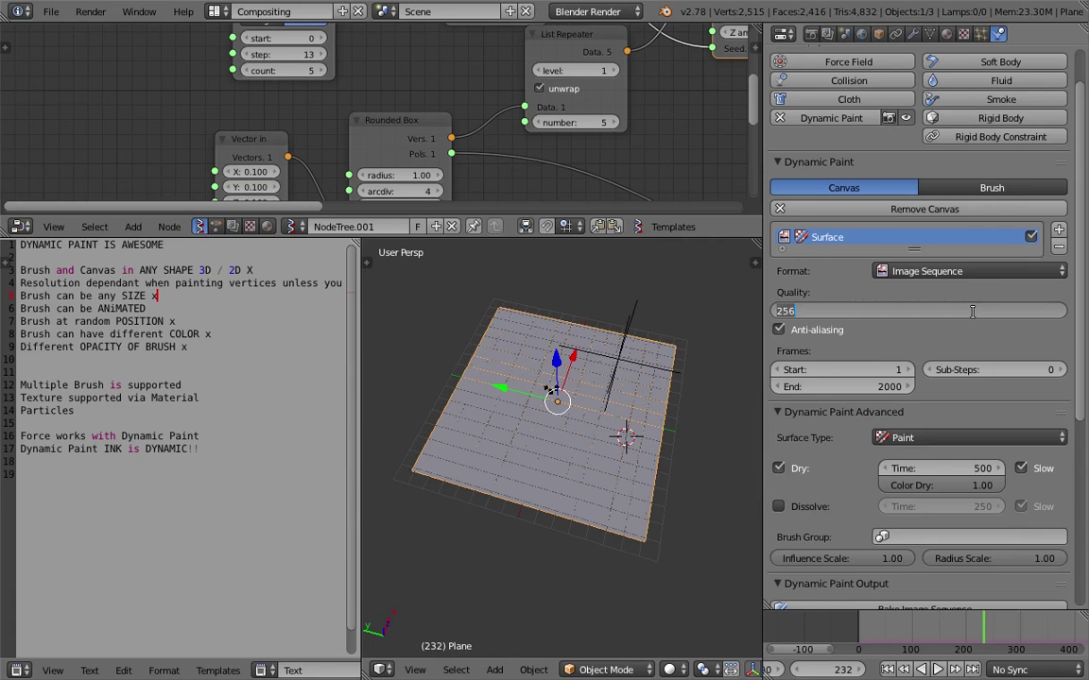
type("1025")
key("Return")
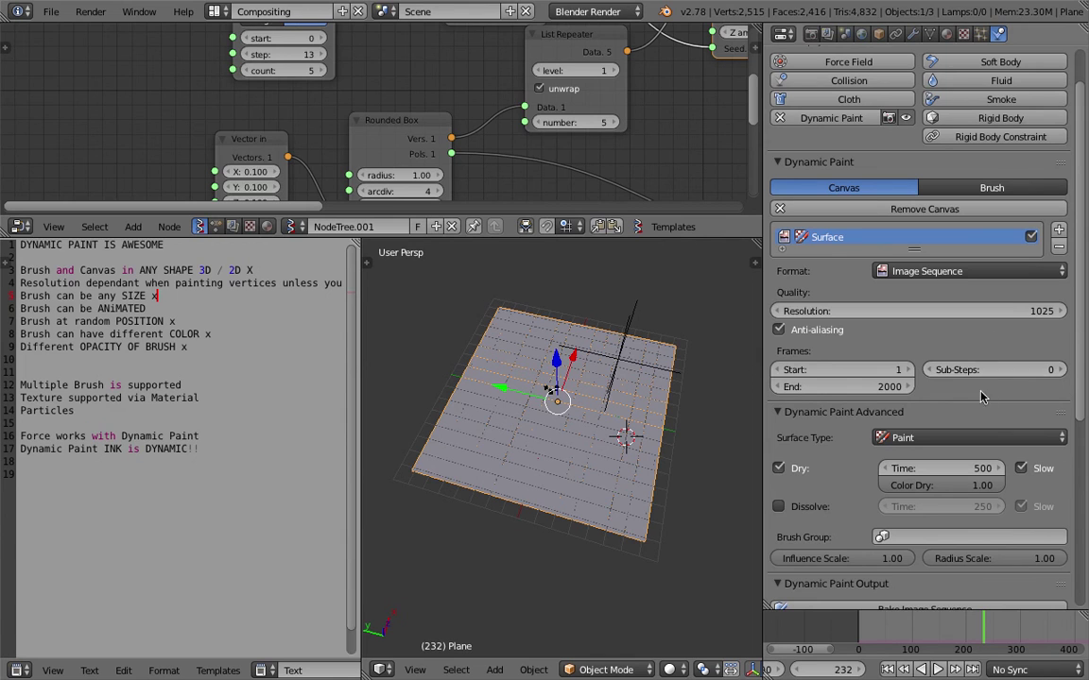
Assign UVMap as the canvas output's UV map and start baking the image sequence.
scroll(945, 378, "down", 7)
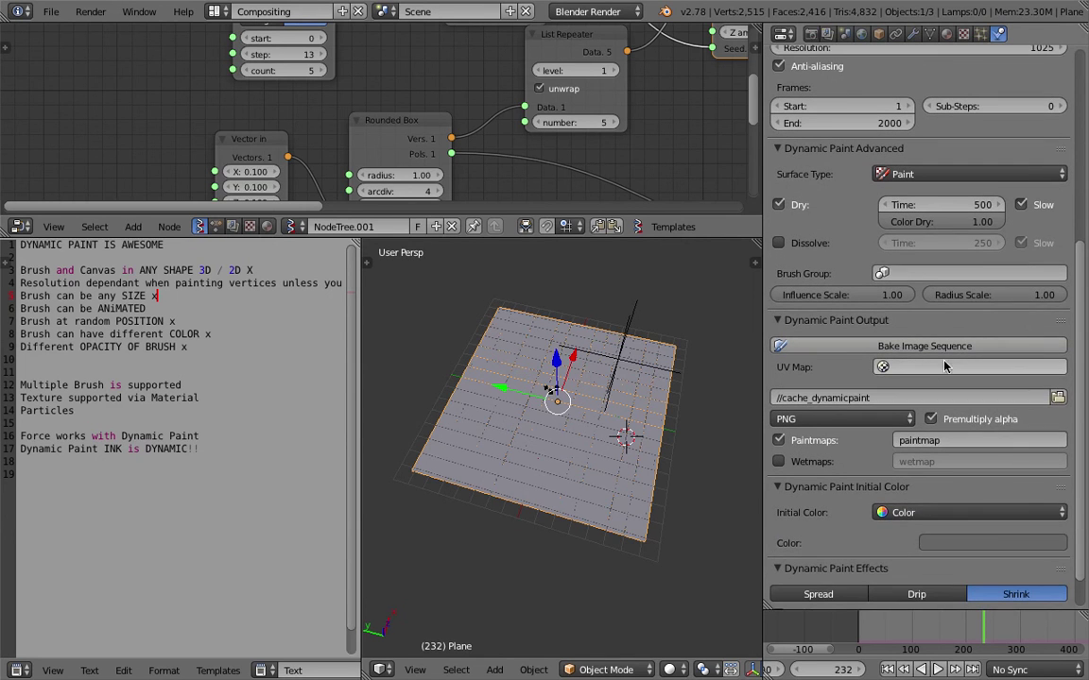
left_click(941, 368)
left_click(936, 391)
middle_click_drag(492, 567, 530, 567)
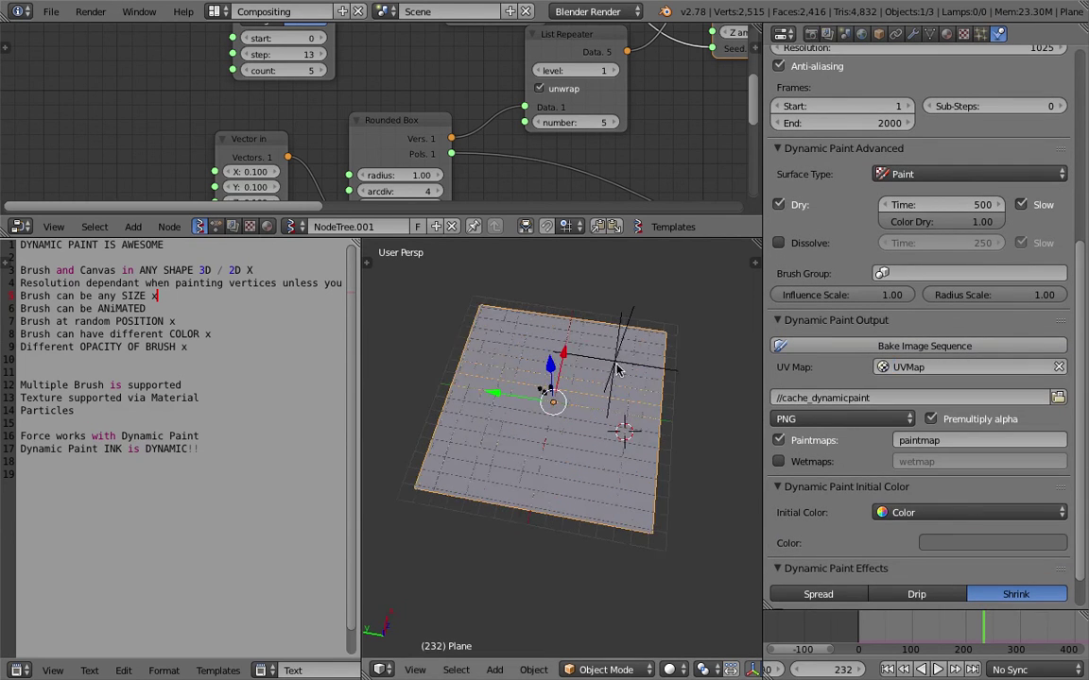
left_click(870, 348)
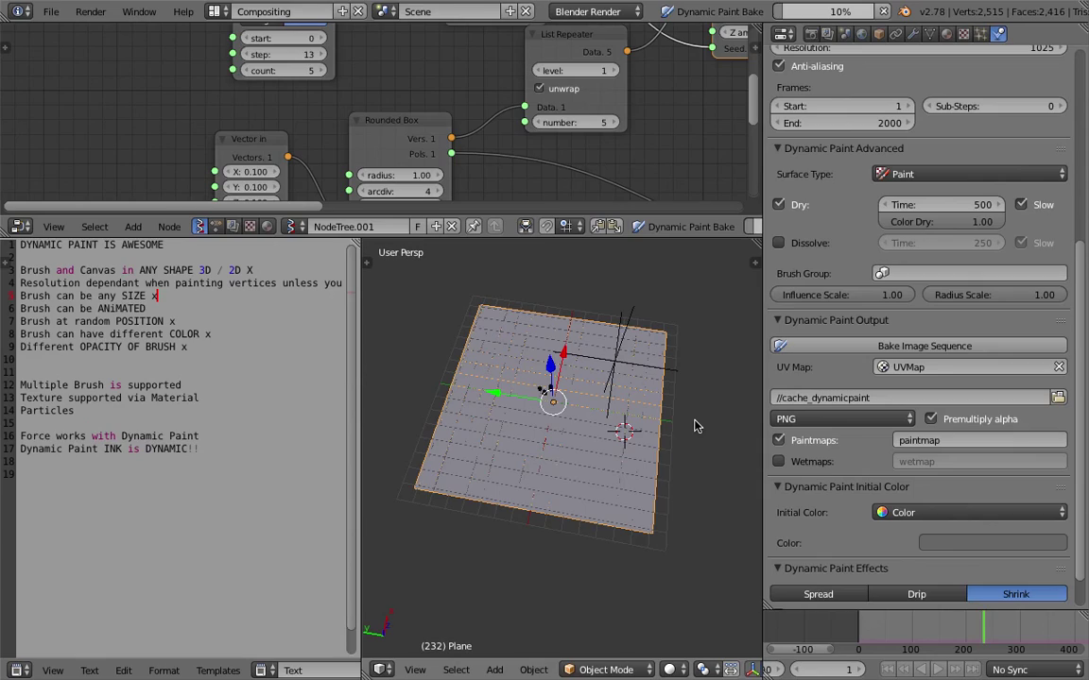
Switch to Finder, close the cache_dynamicpaint_random_001 window, and open a new window from the desktop's audio folder.
key("ctrl+Left")
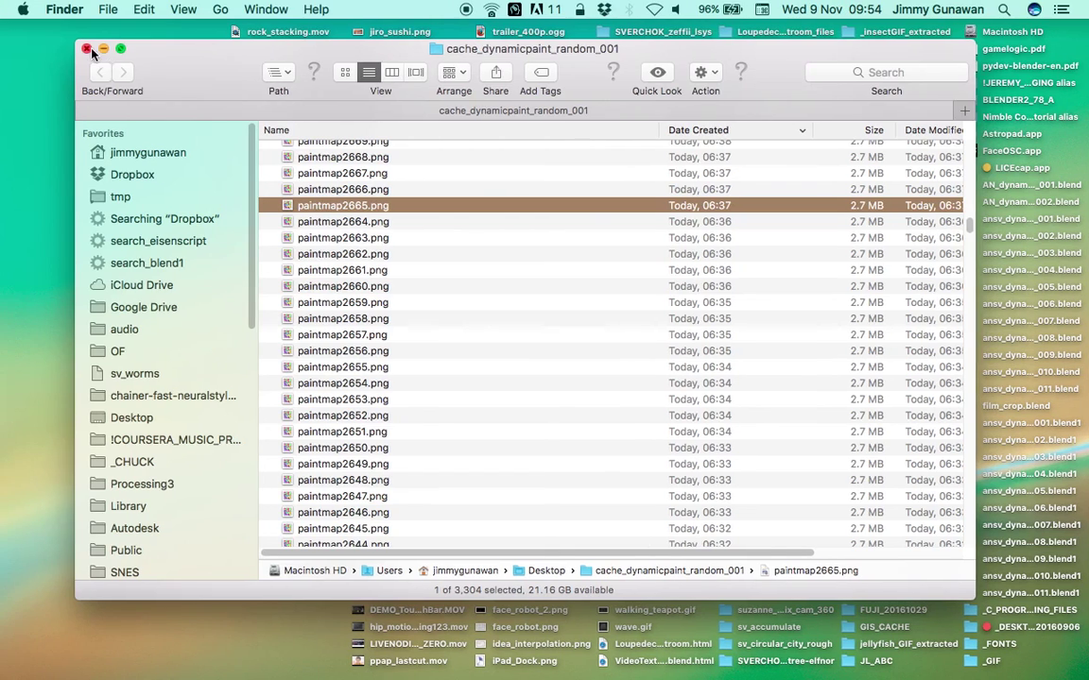
left_click(88, 48)
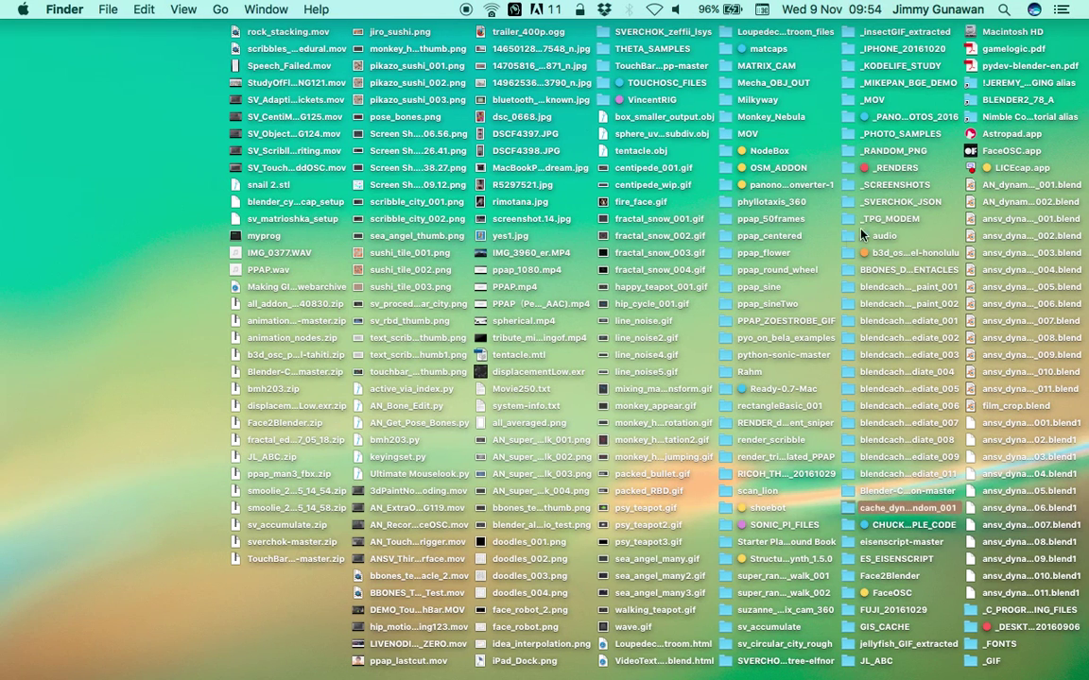
left_click(848, 238)
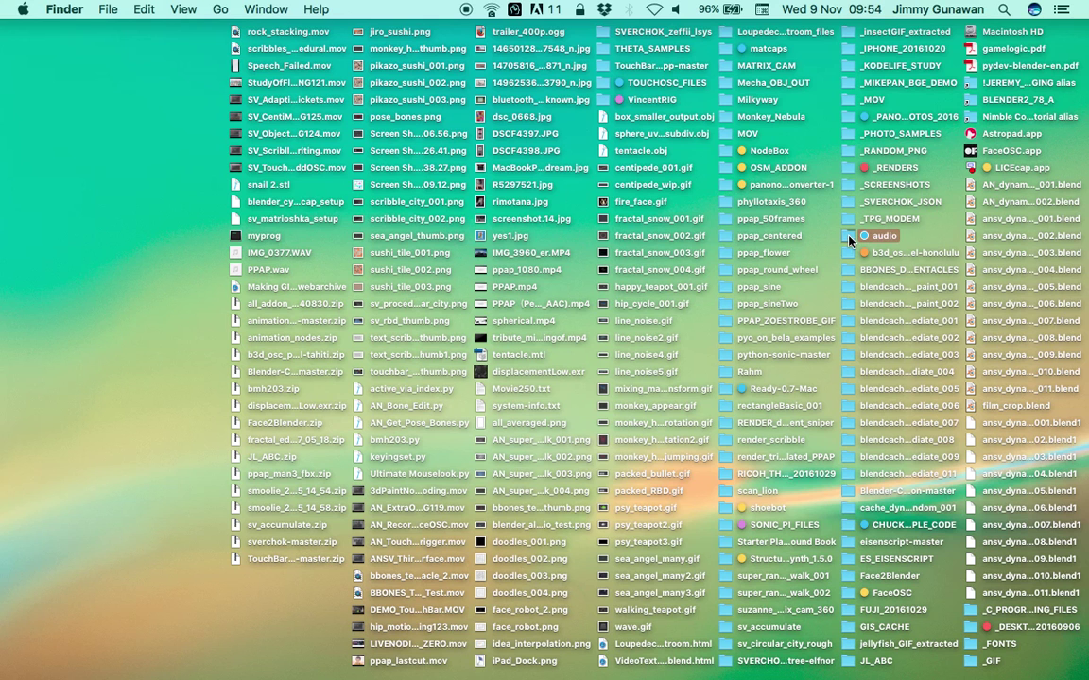
double_click(849, 238)
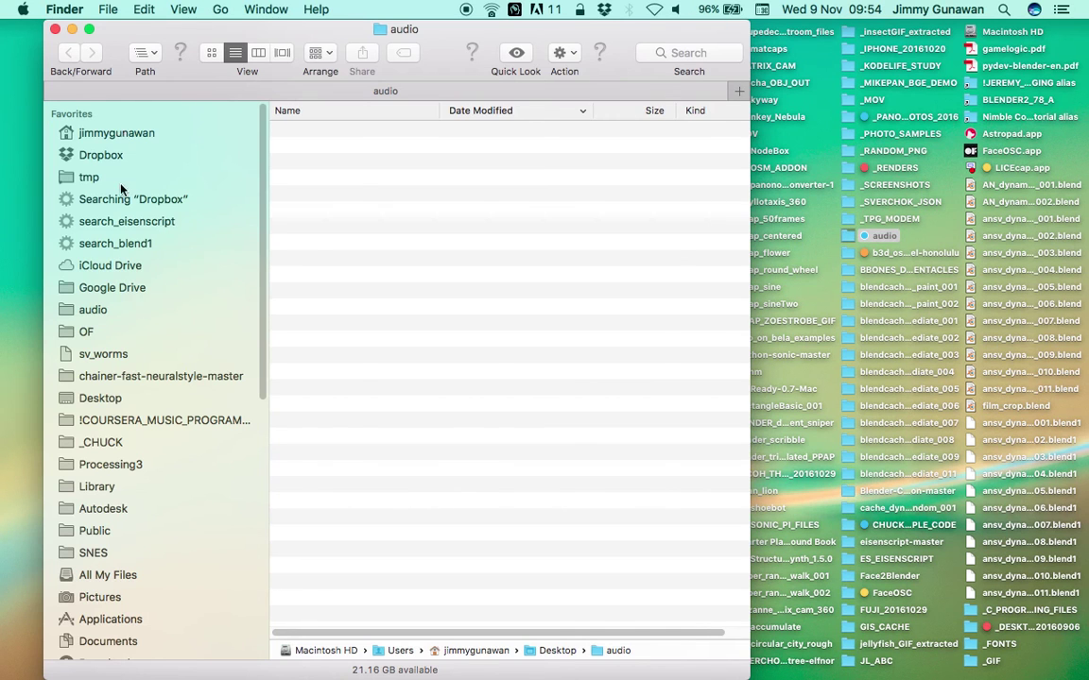
scroll(146, 603, "down", 3)
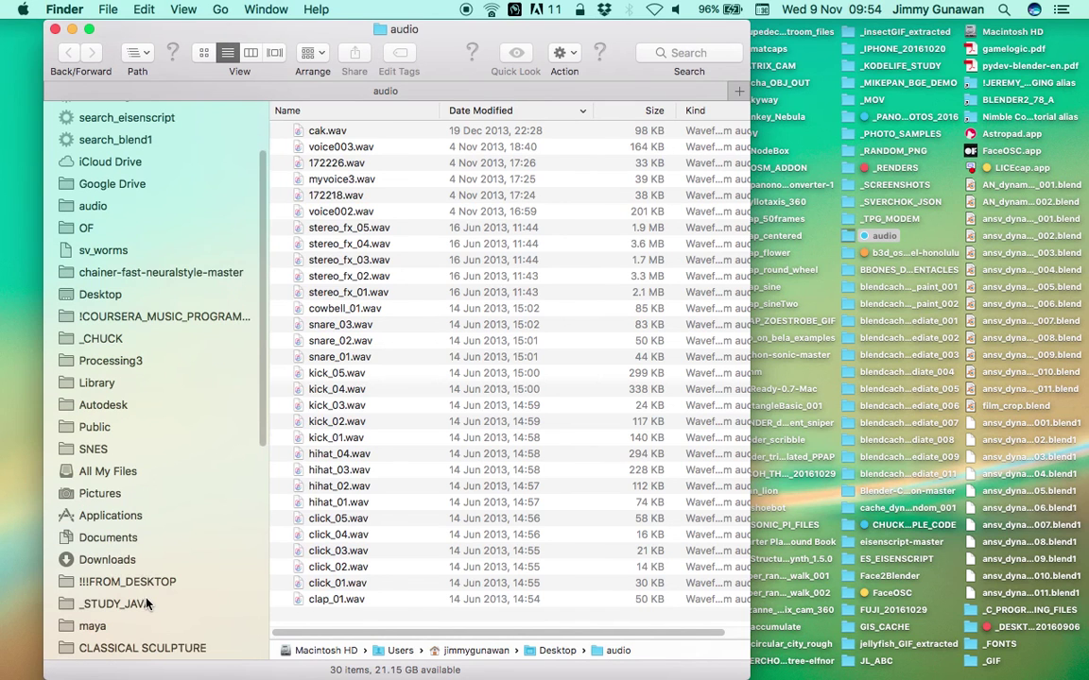
Go to the Desktop in the Finder window and open the cache_dynamicpaint folder that receives the baked images.
left_click(104, 295)
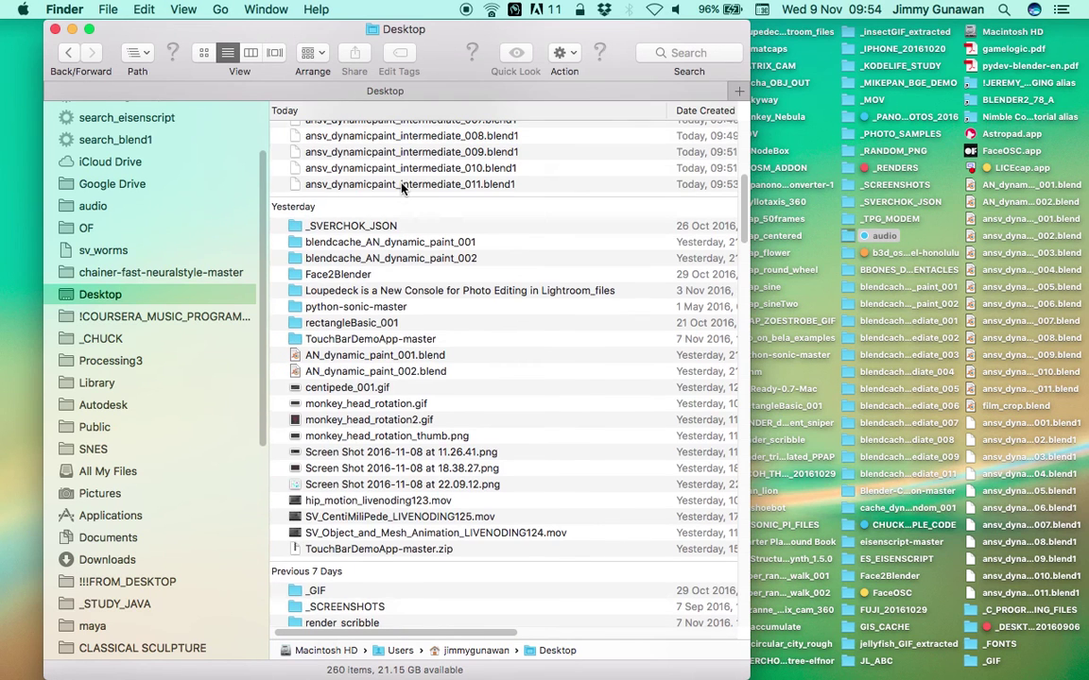
scroll(398, 194, "up", 8)
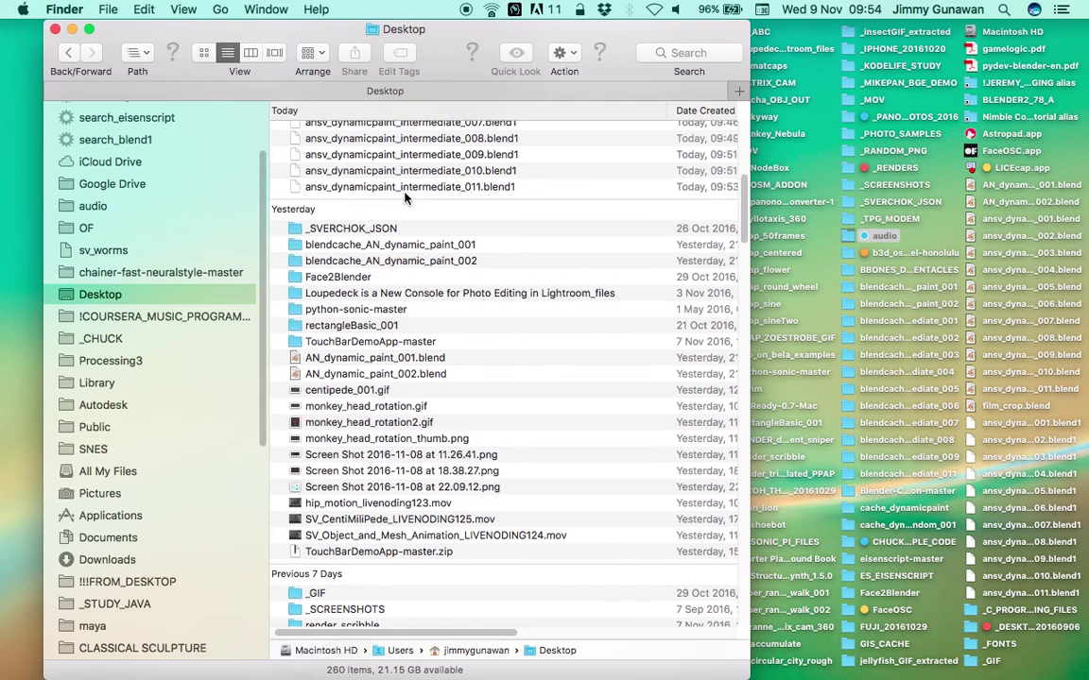
scroll(491, 206, "up", 4)
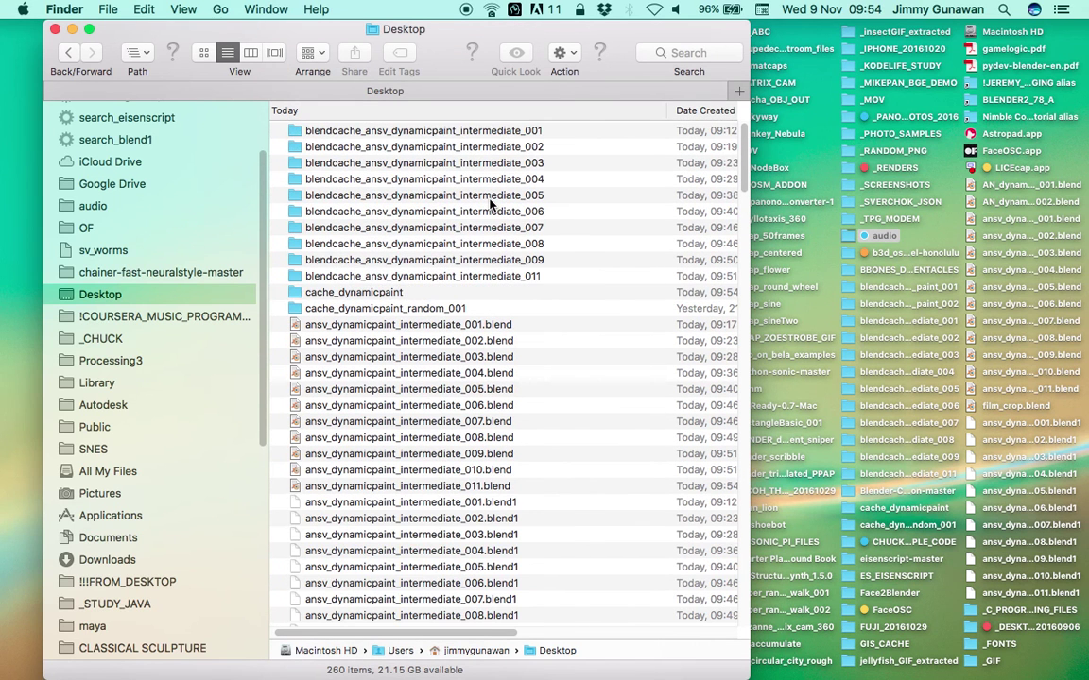
left_click(352, 293)
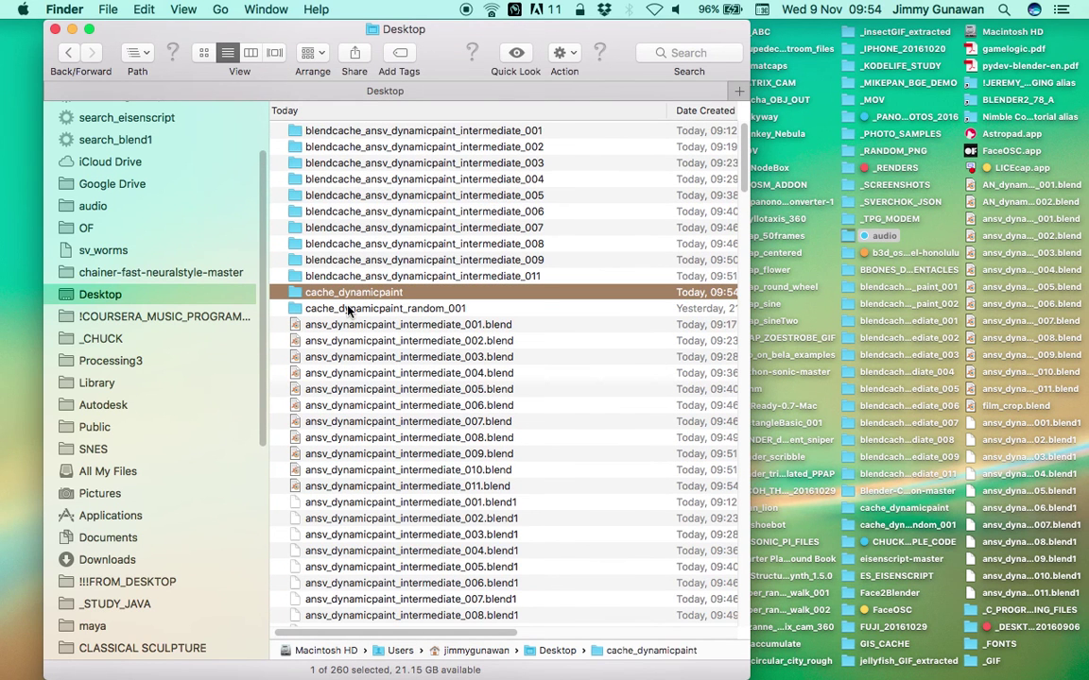
double_click(348, 295)
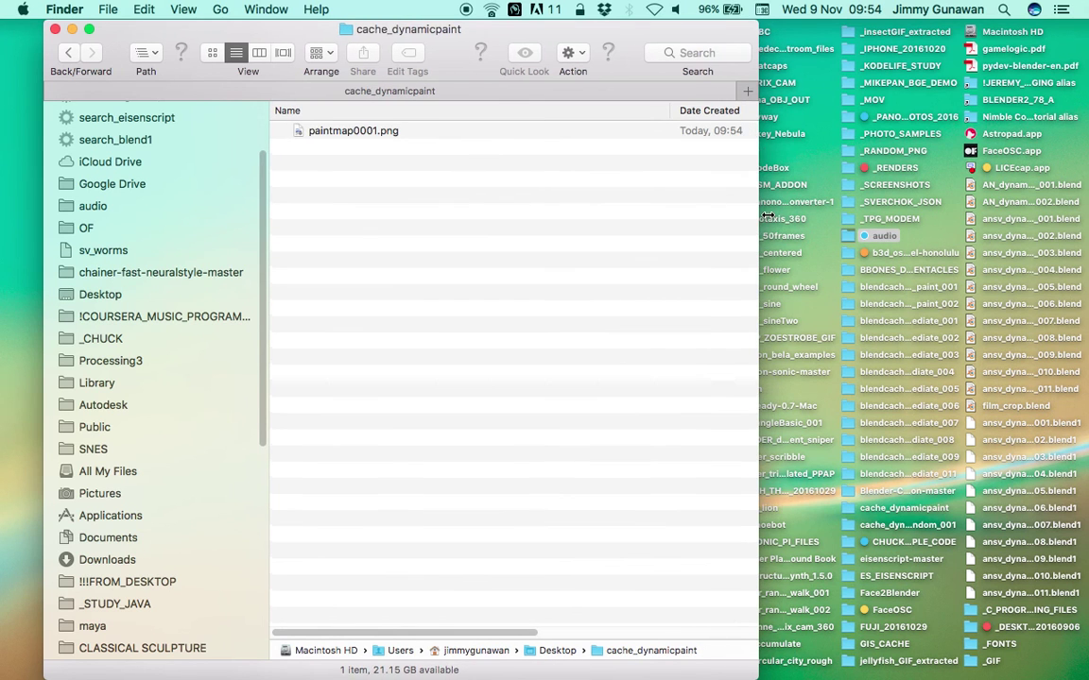
Resize the cache_dynamicpaint folder window so it fits on the screen below the menu bar.
left_click_drag(749, 214, 906, 224)
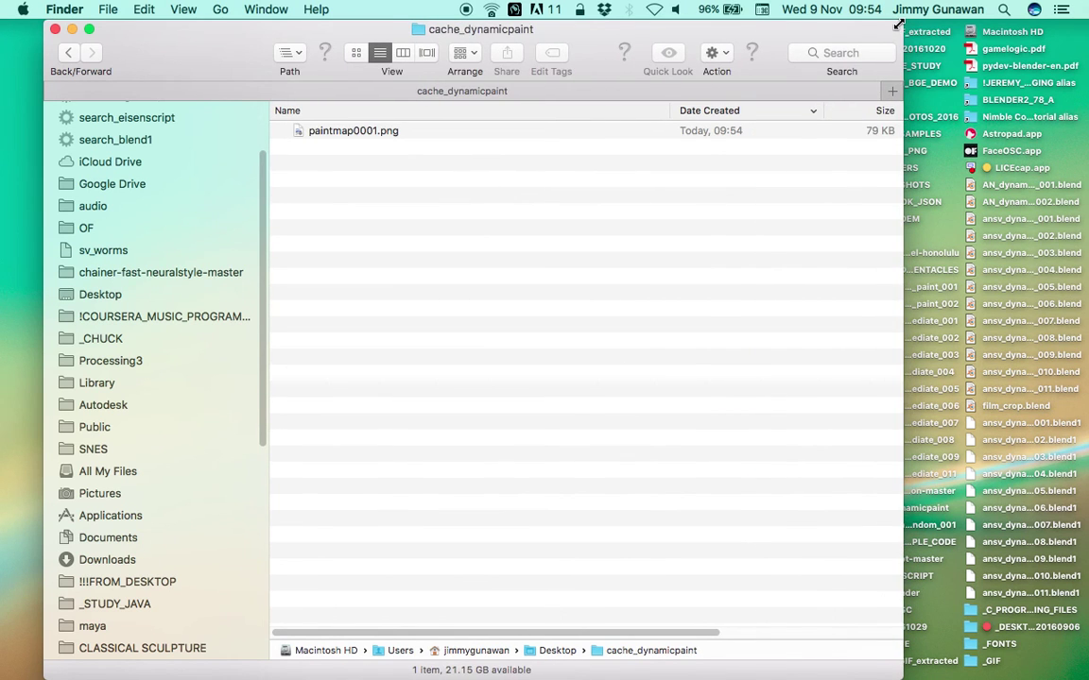
left_click_drag(897, 26, 793, 70)
left_click(618, 96)
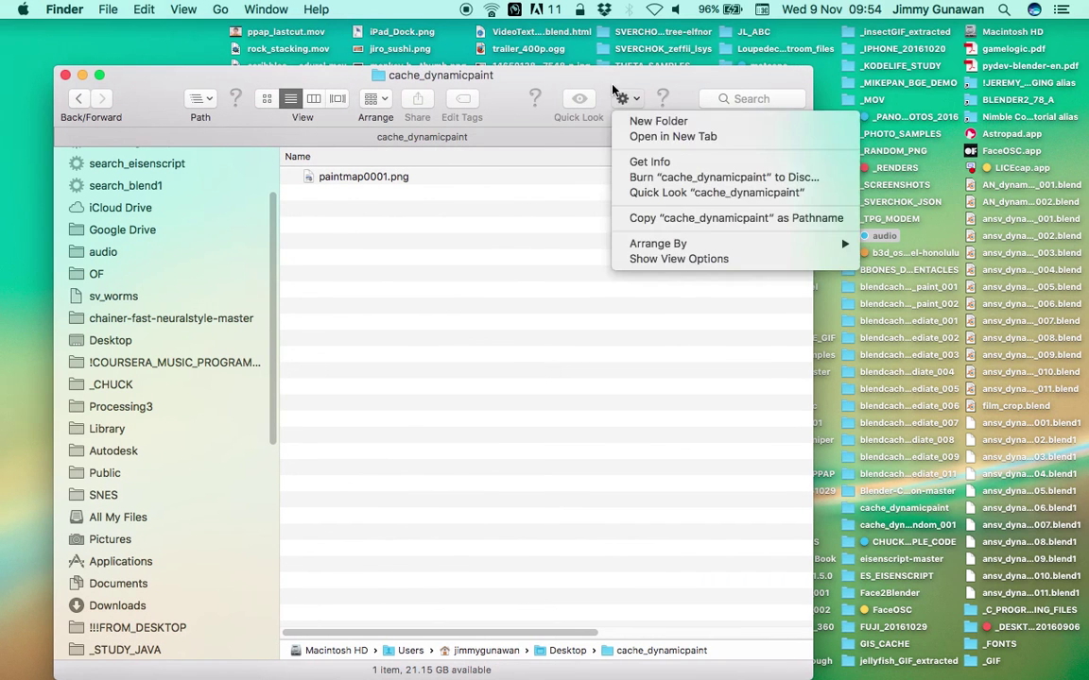
left_click(557, 66)
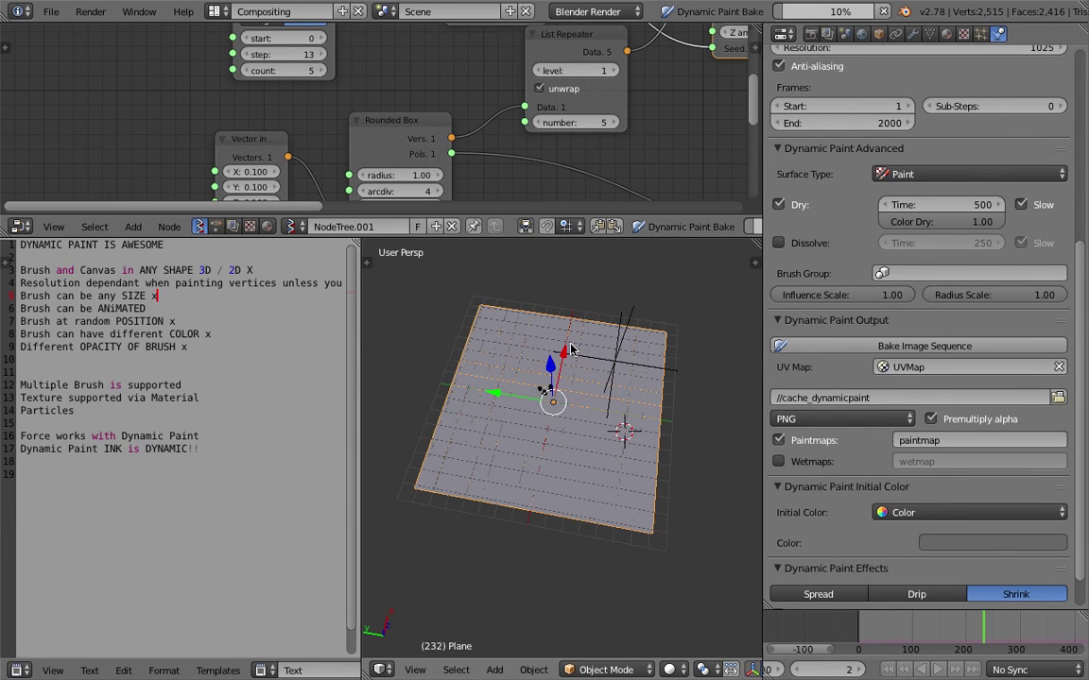
Return from Blender to the cache_dynamicpaint folder window and widen it so the Size column shows.
key("ctrl+Left")
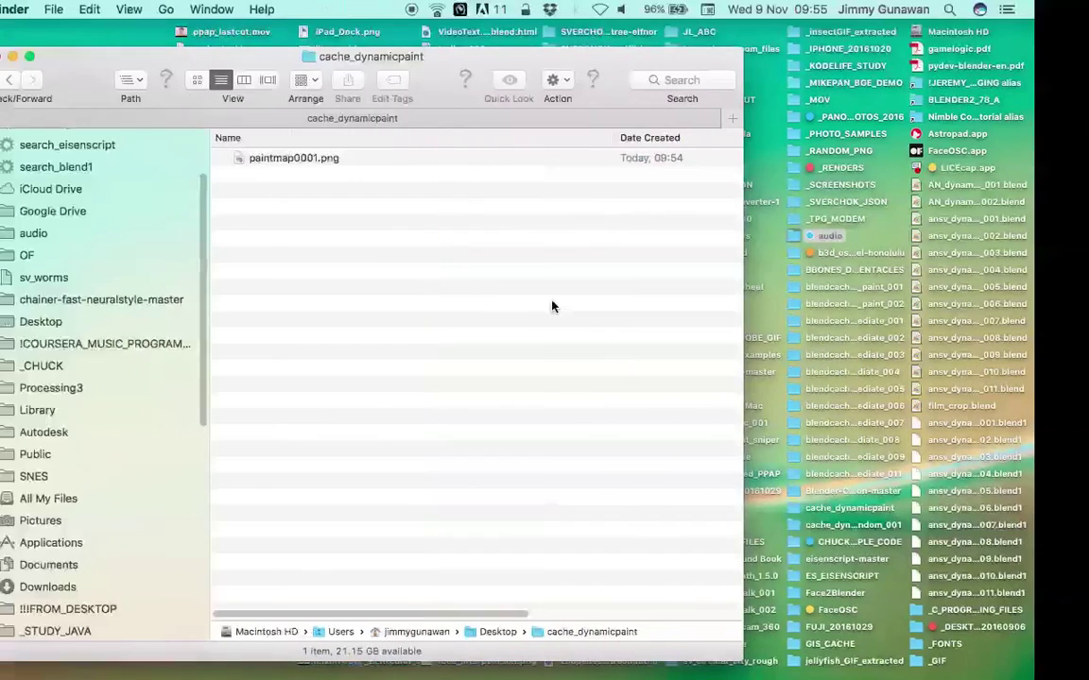
left_click(183, 9)
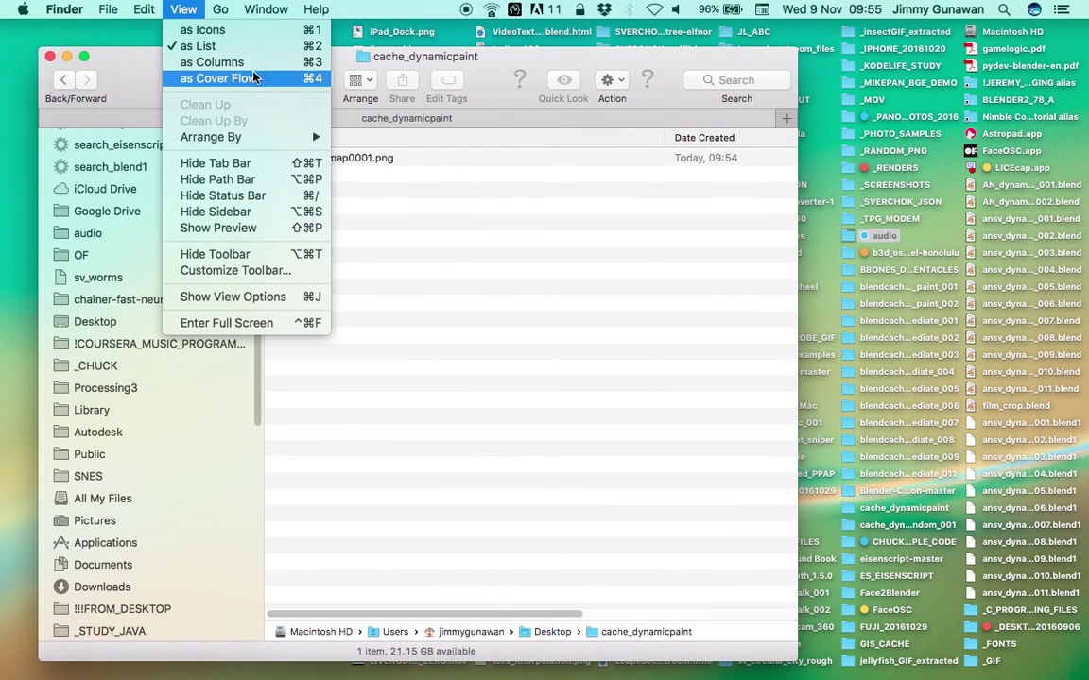
left_click(459, 329)
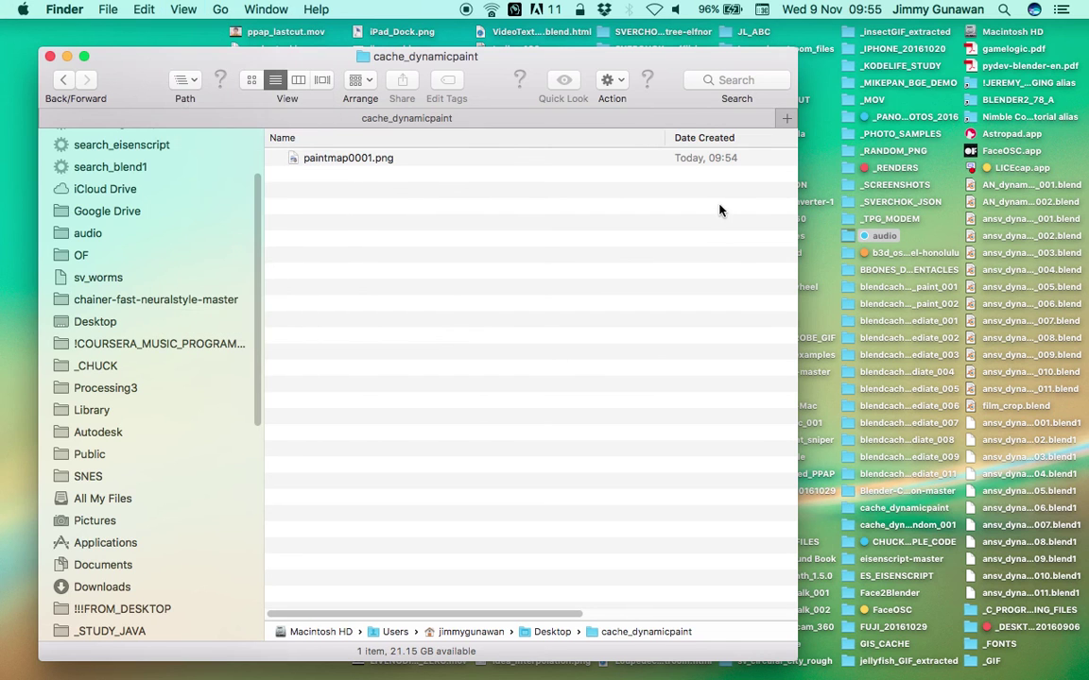
left_click_drag(798, 216, 937, 227)
Preview paintmap0001.png in Quick Look to inspect the first baked frame, and close the preview.
left_click(371, 175)
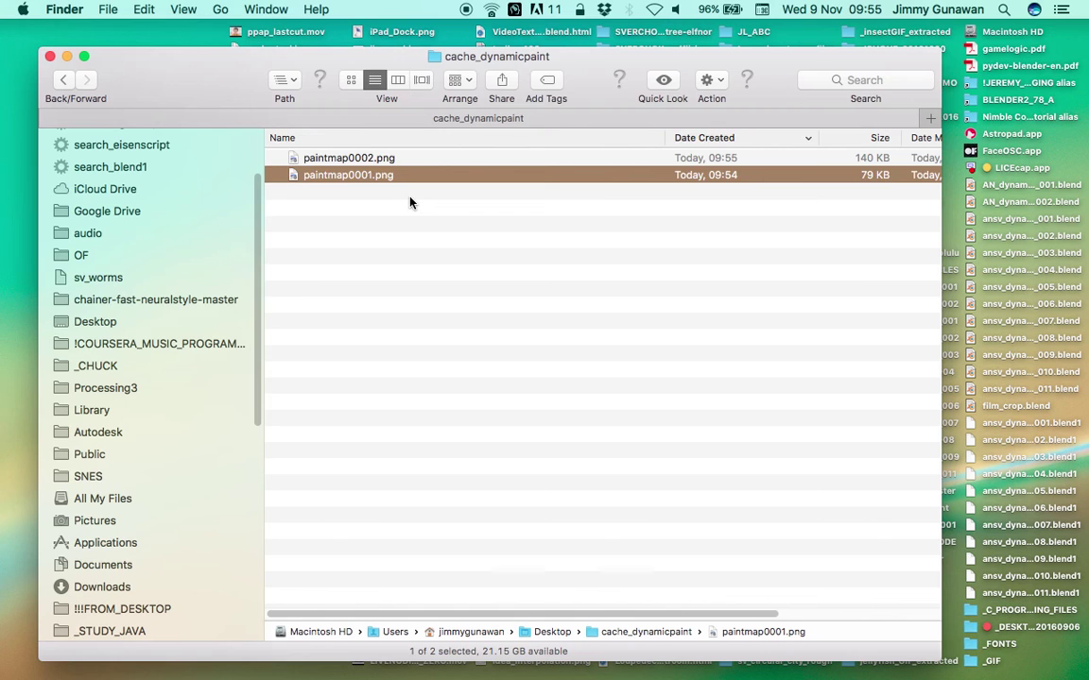
key("space")
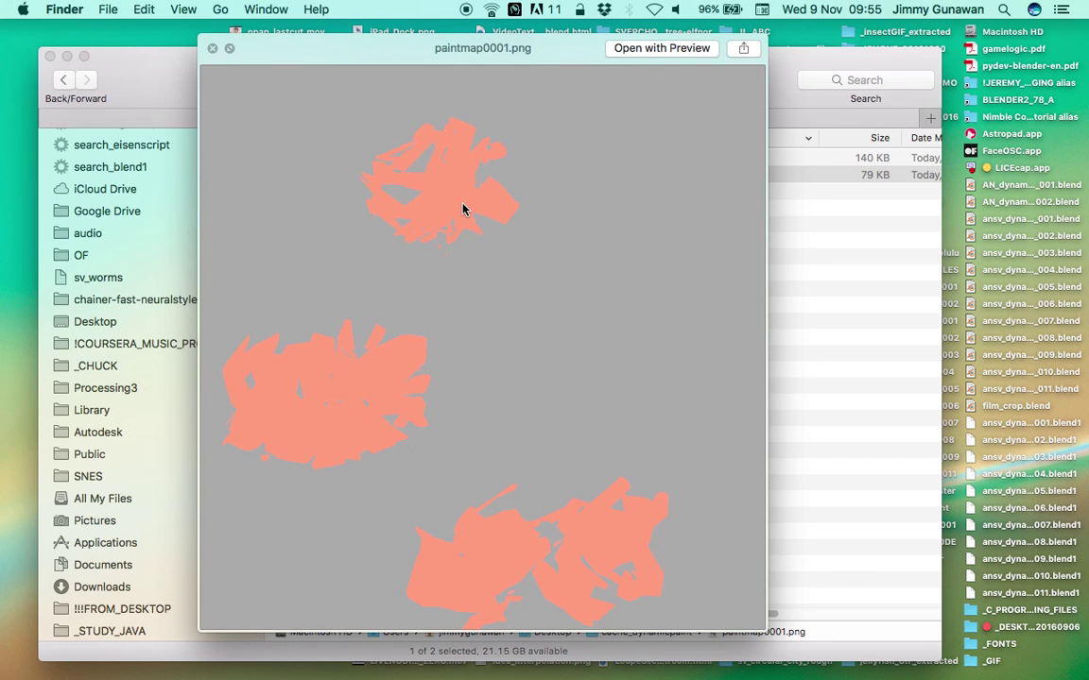
left_click_drag(448, 48, 541, 41)
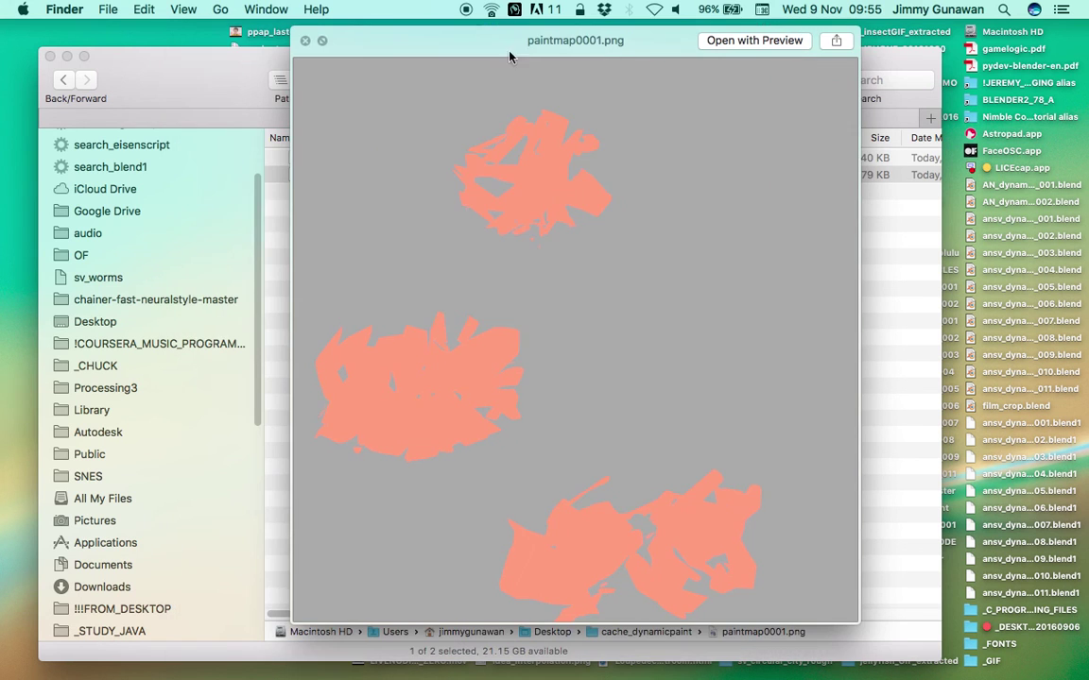
left_click(308, 41)
Preview paintmap0002.png in Quick Look to inspect the second baked frame, and close the preview.
left_click(369, 161)
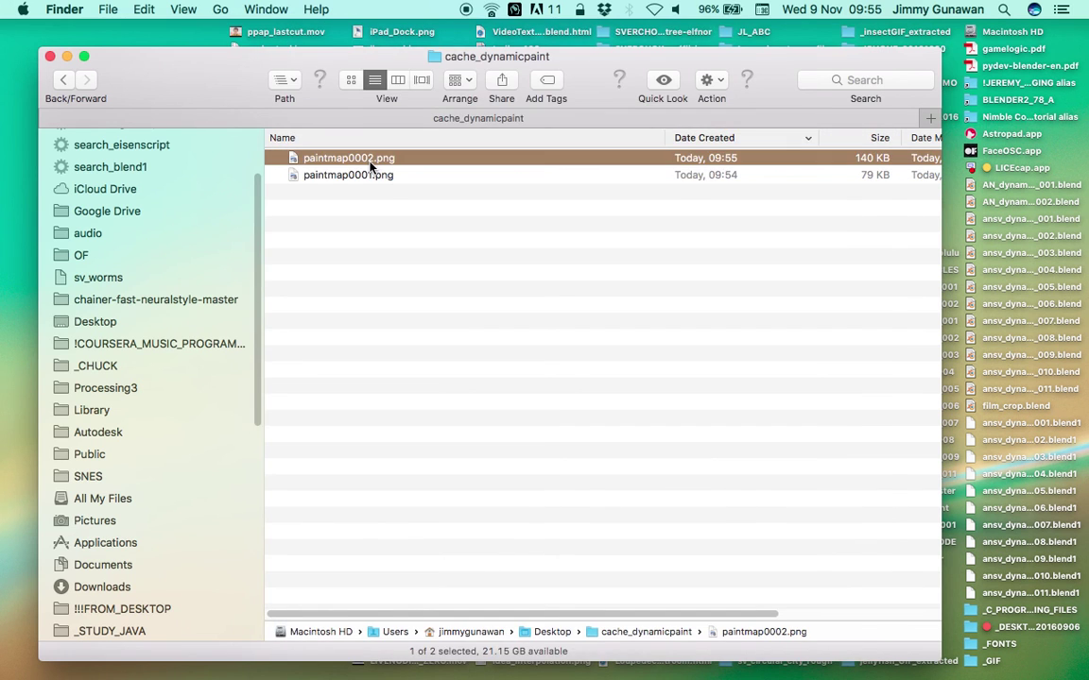
key("space")
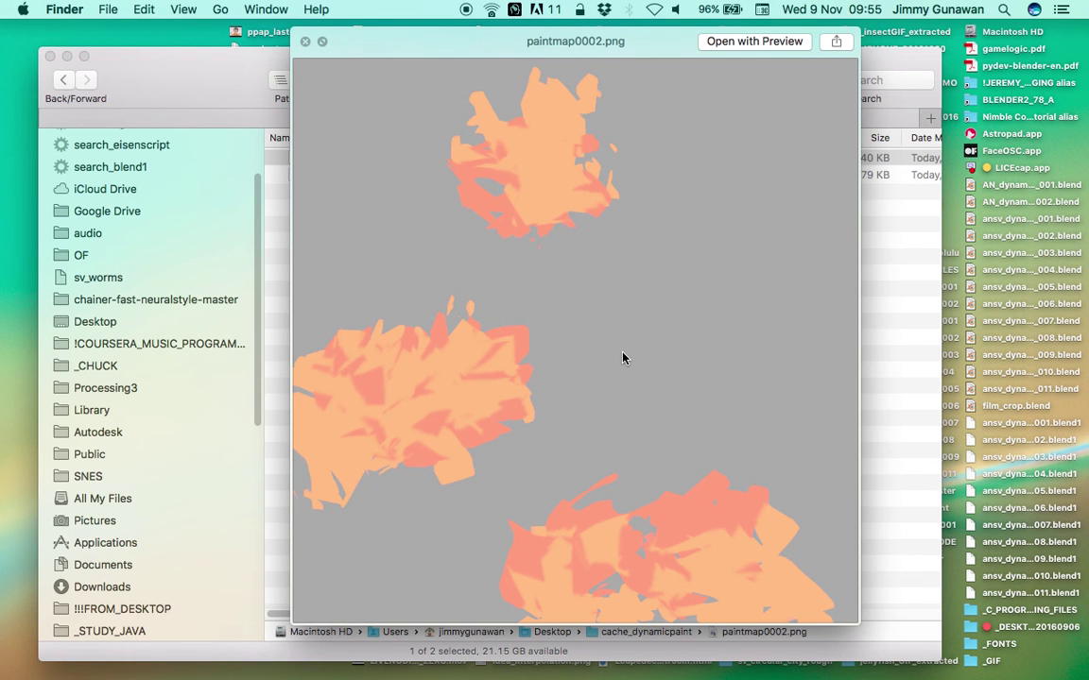
left_click(303, 43)
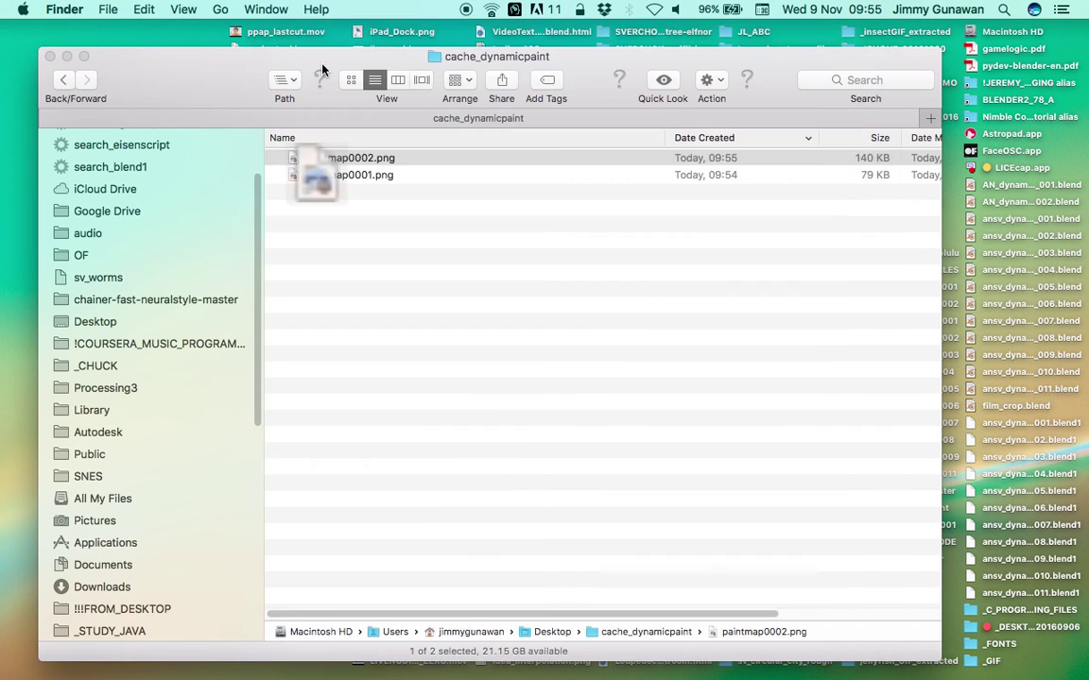
left_click_drag(306, 57, 291, 45)
Check the bake progress in Blender, return to Finder, and examine paintmap0003.png in Quick Look before closing the preview.
key("ctrl+Right")
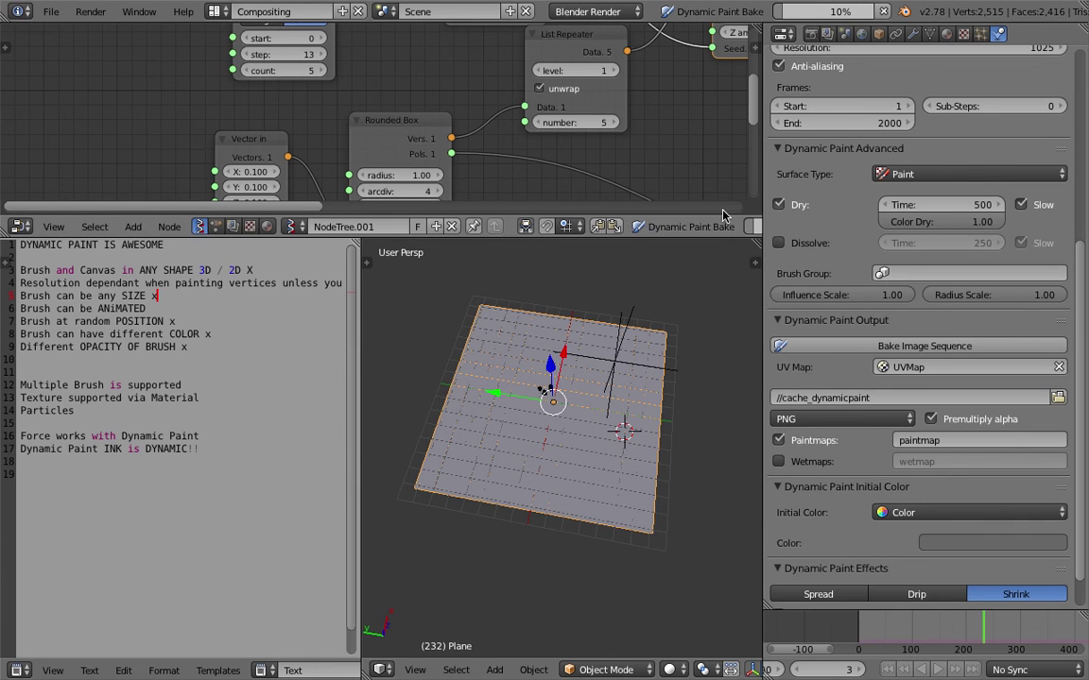
key("ctrl+Left")
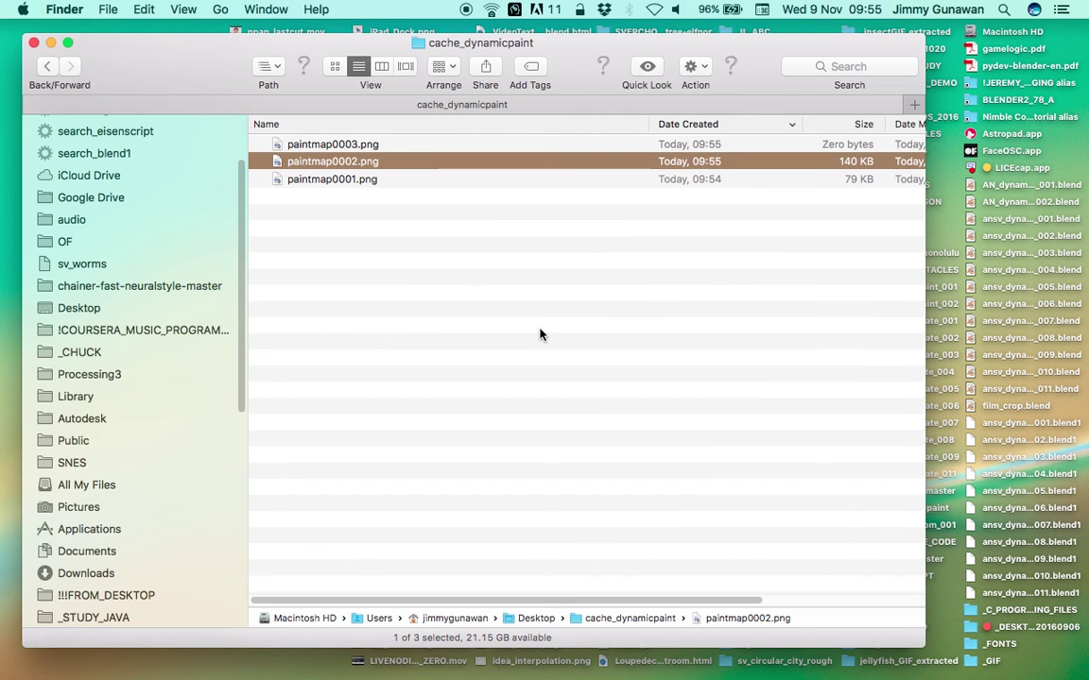
left_click(499, 148)
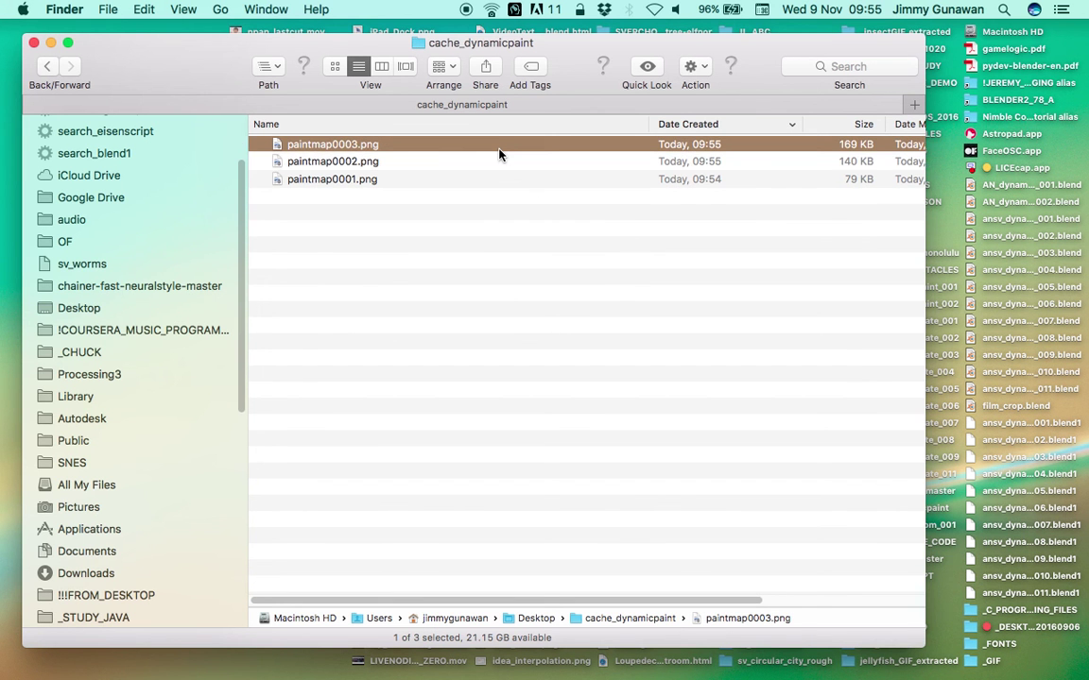
key("space")
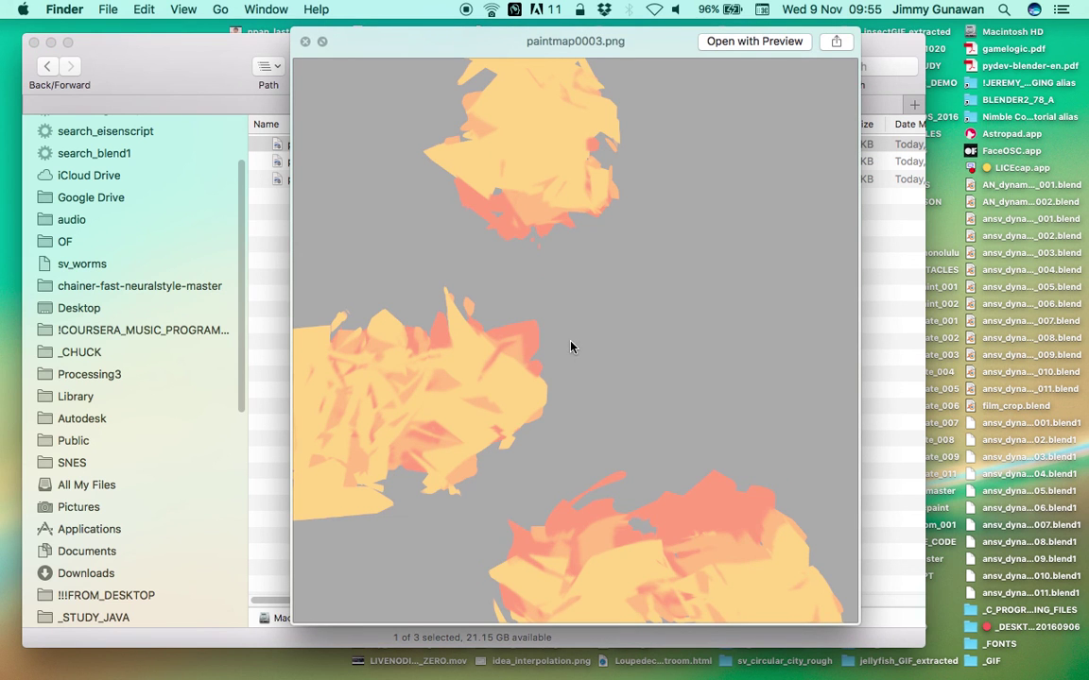
left_click_drag(480, 42, 451, 45)
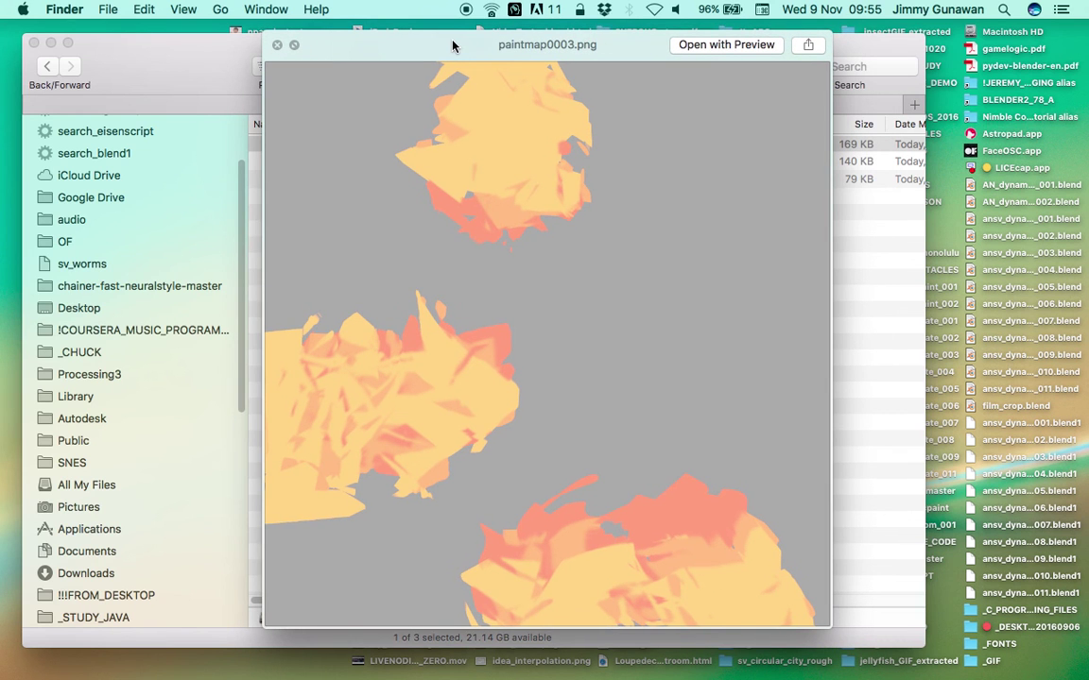
left_click_drag(476, 44, 494, 44)
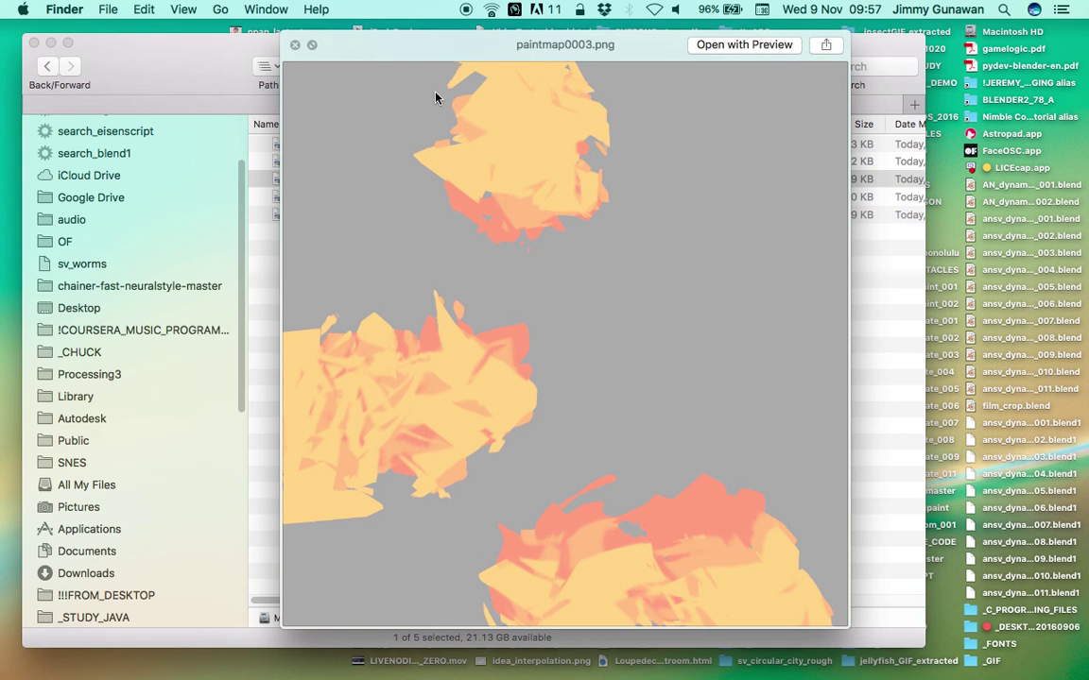
left_click(295, 44)
Preview paintmap0004.png in Quick Look to see how the paint has developed, and close the preview.
left_click(355, 162)
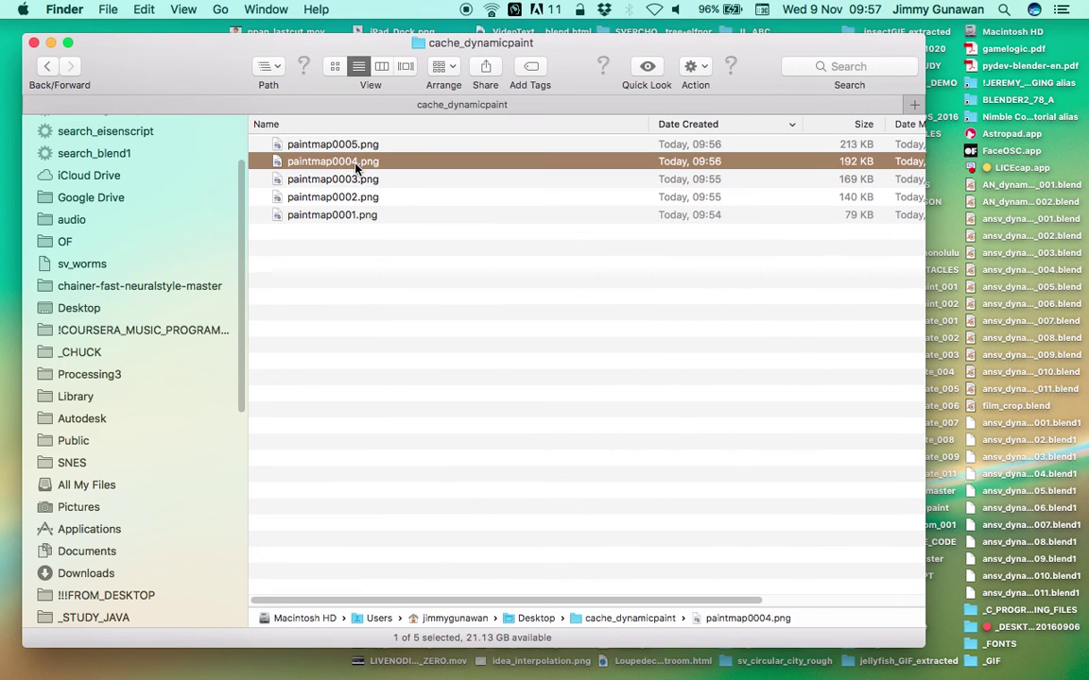
key("space")
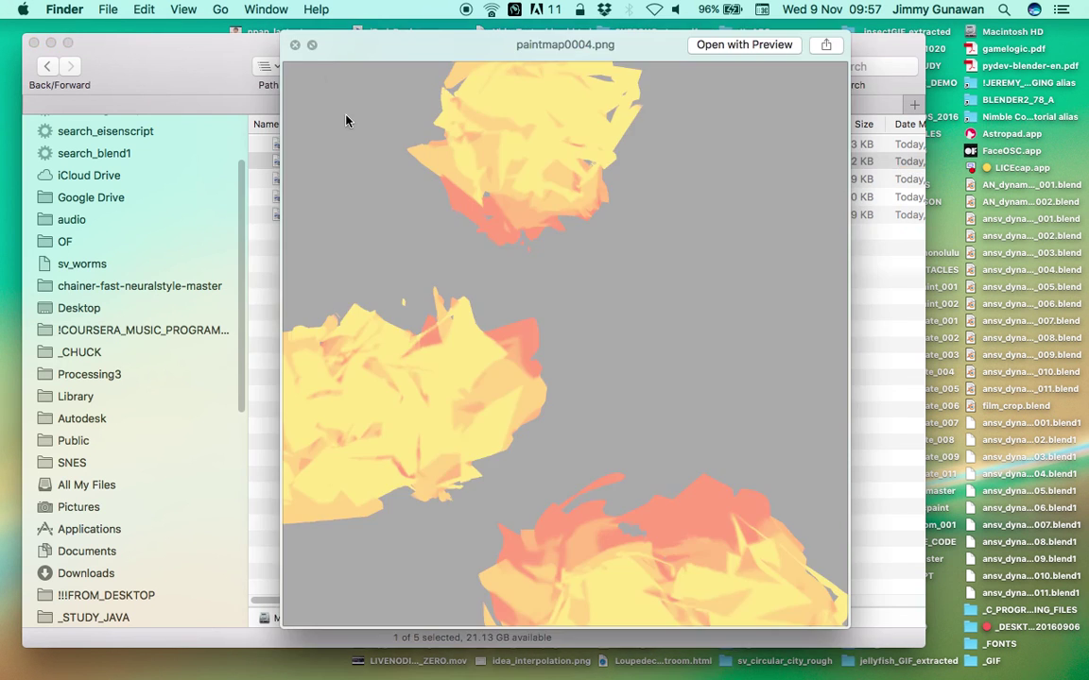
left_click(295, 47)
Preview paintmap0005.png in Quick Look, check the bake progress in Blender, and return to the open preview.
key("Up")
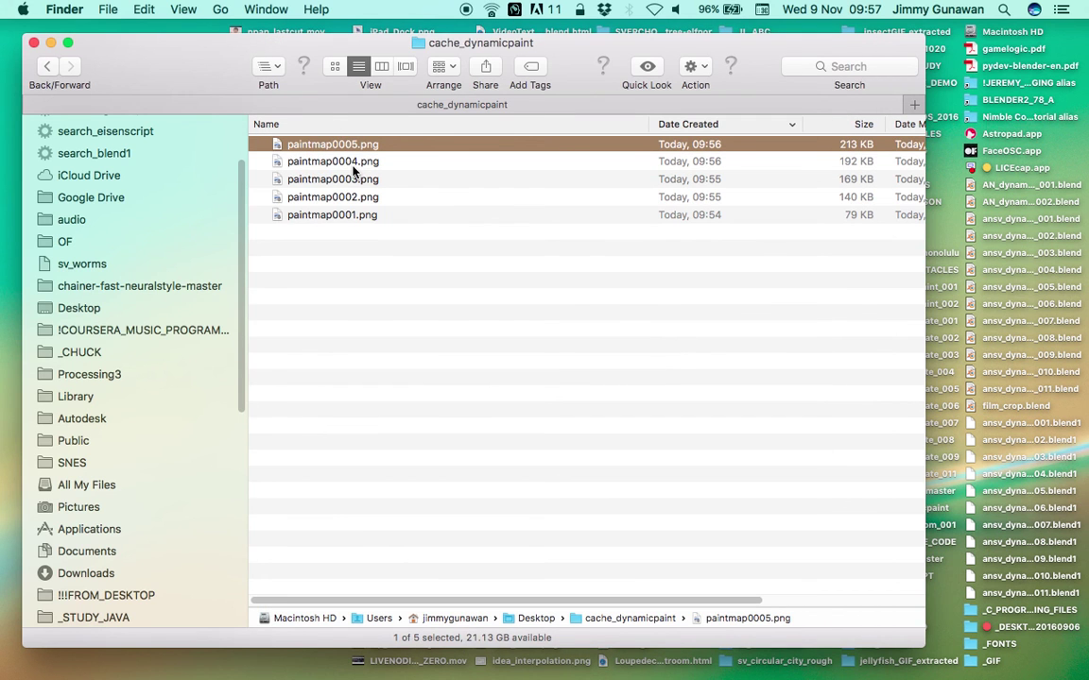
key("space")
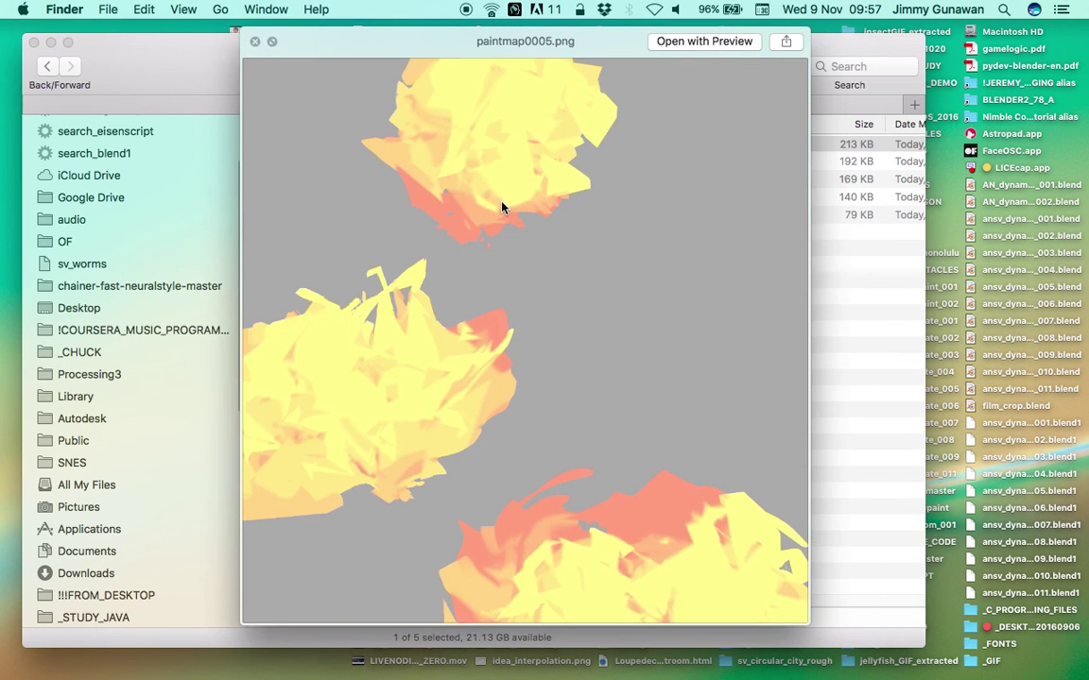
key("ctrl+Right")
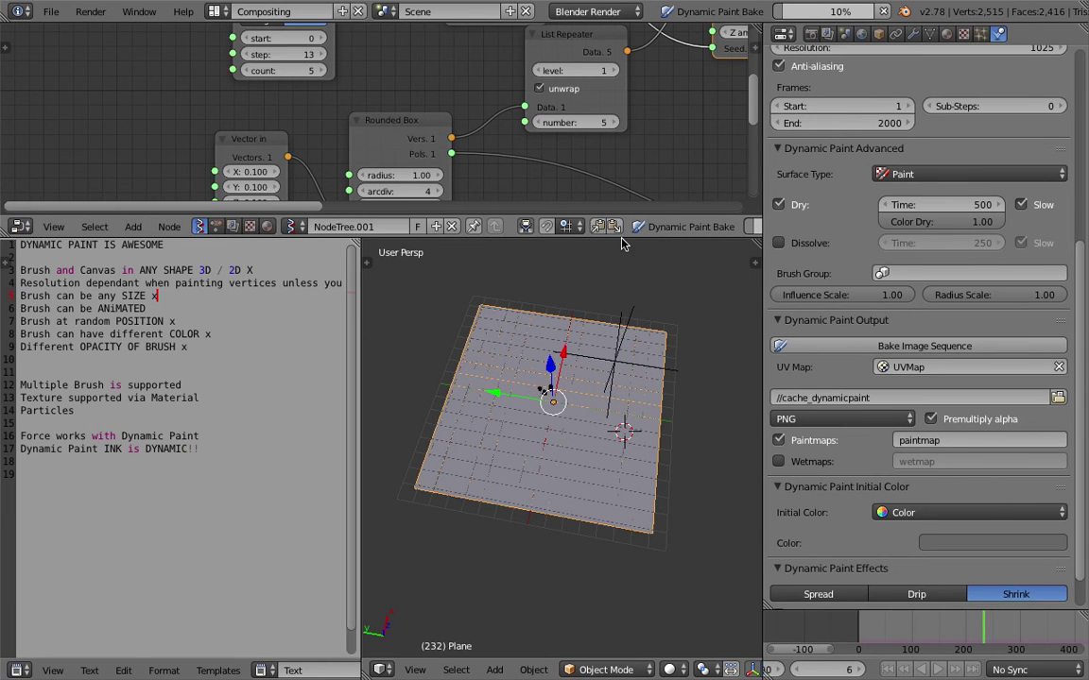
key("ctrl+Left")
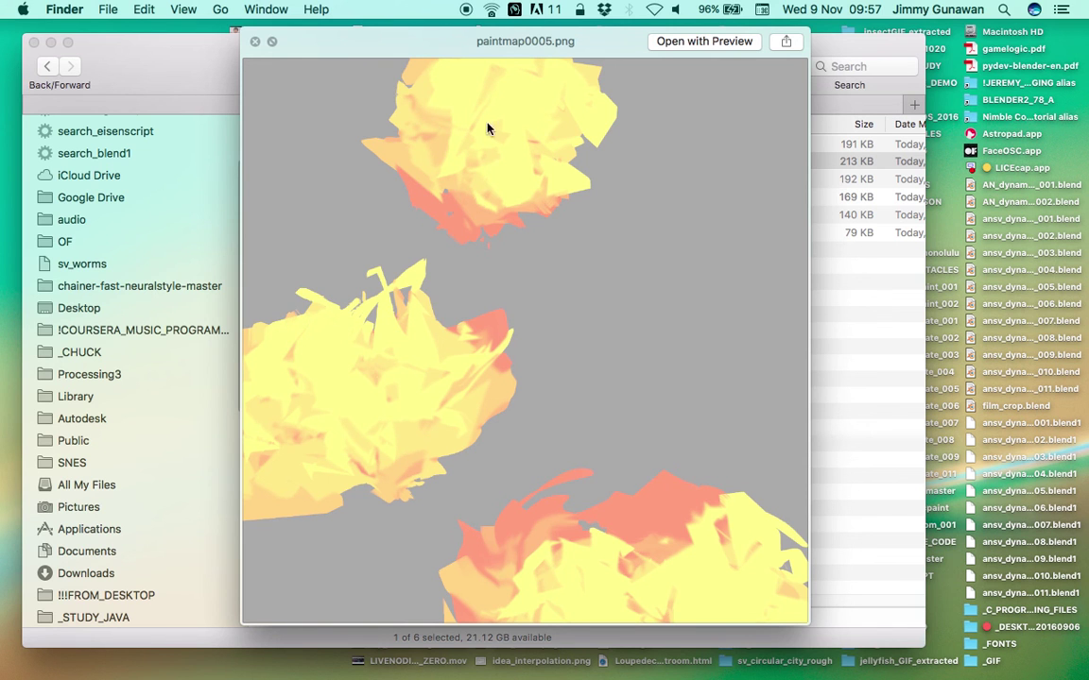
left_click_drag(523, 48, 498, 51)
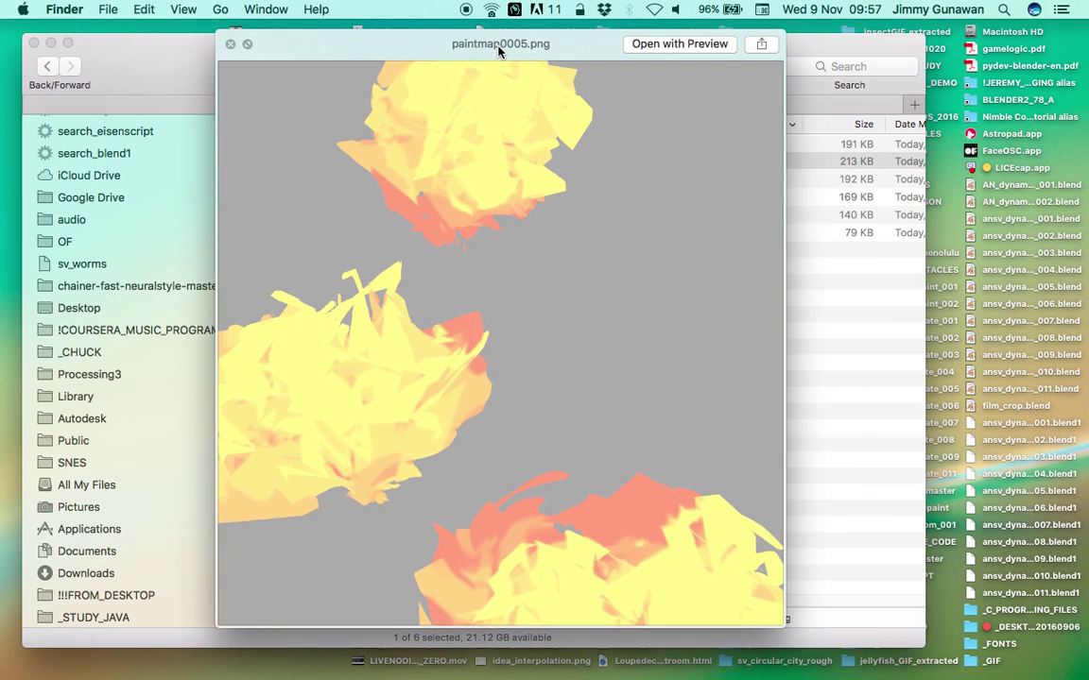
Close the paintmap0005.png preview, examine paintmap0006.png in Quick Look, return from Blender's bake progress, and close the preview.
left_click(232, 45)
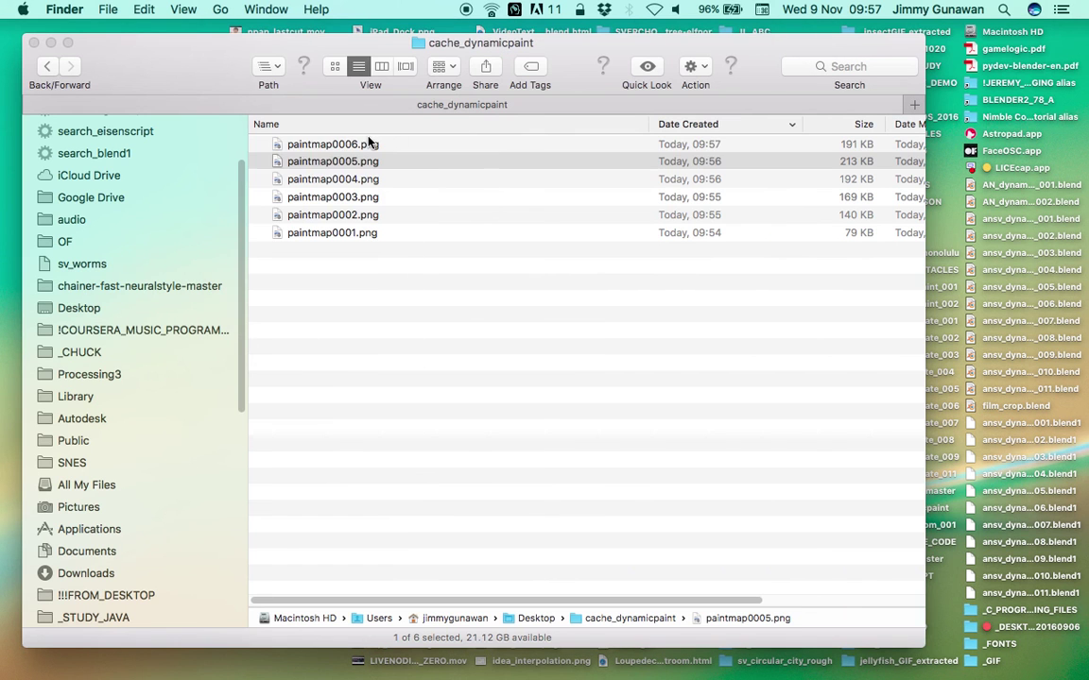
left_click(373, 146)
key("space")
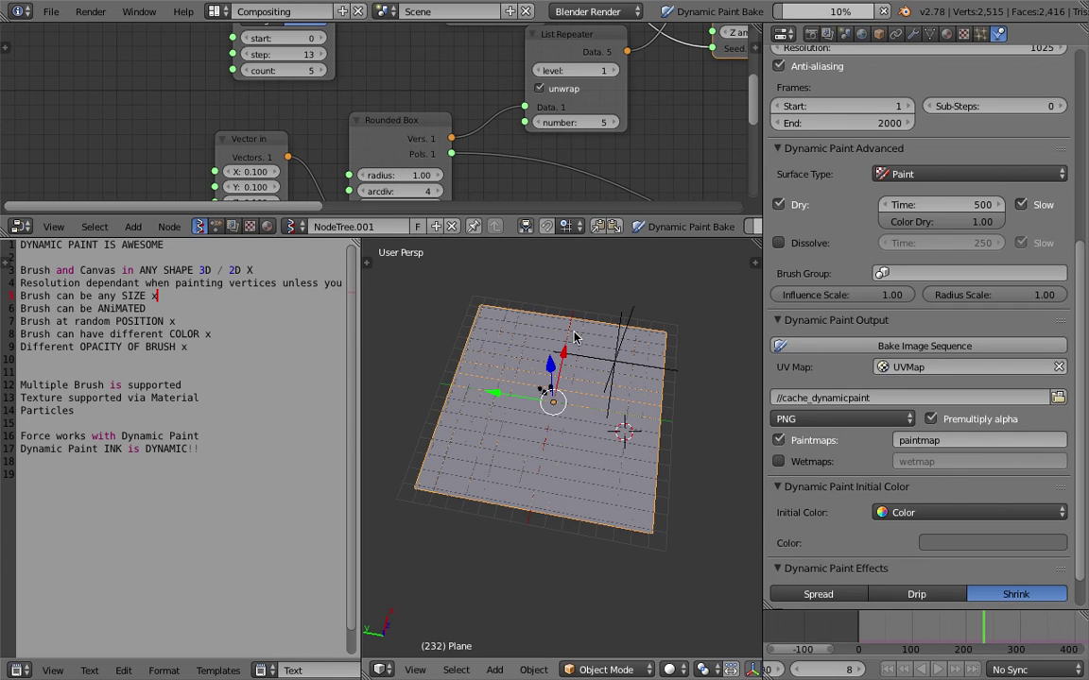
key("ctrl+Left")
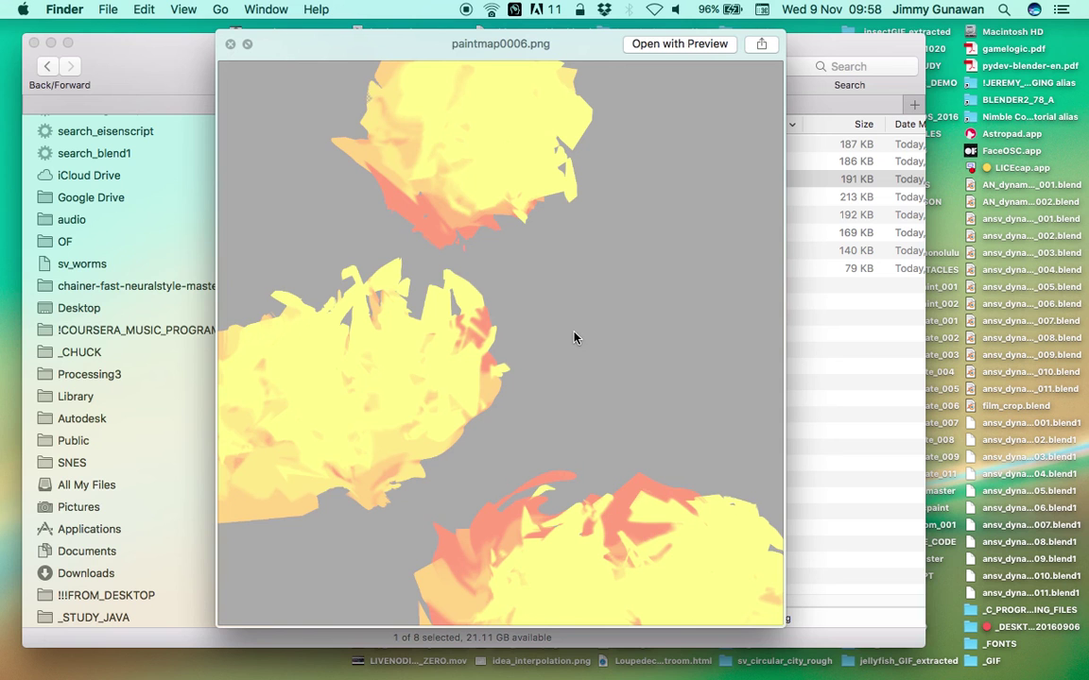
left_click(229, 43)
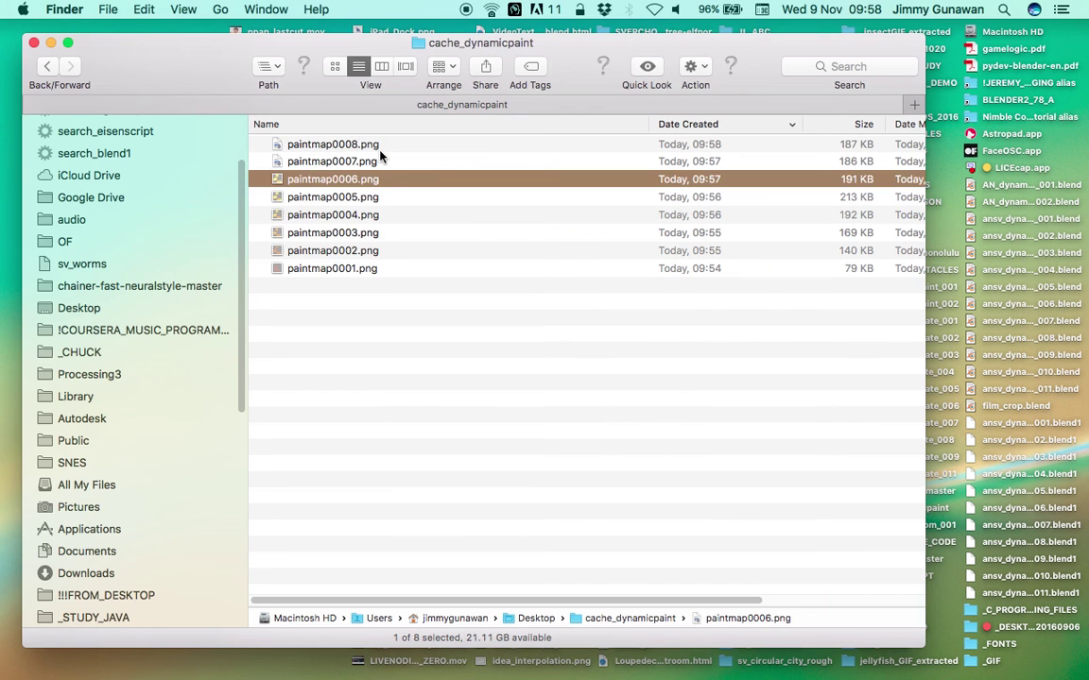
Preview paintmap0008.png in Quick Look and move the preview window slightly aside to inspect the baked paint.
left_click(380, 146)
key("space")
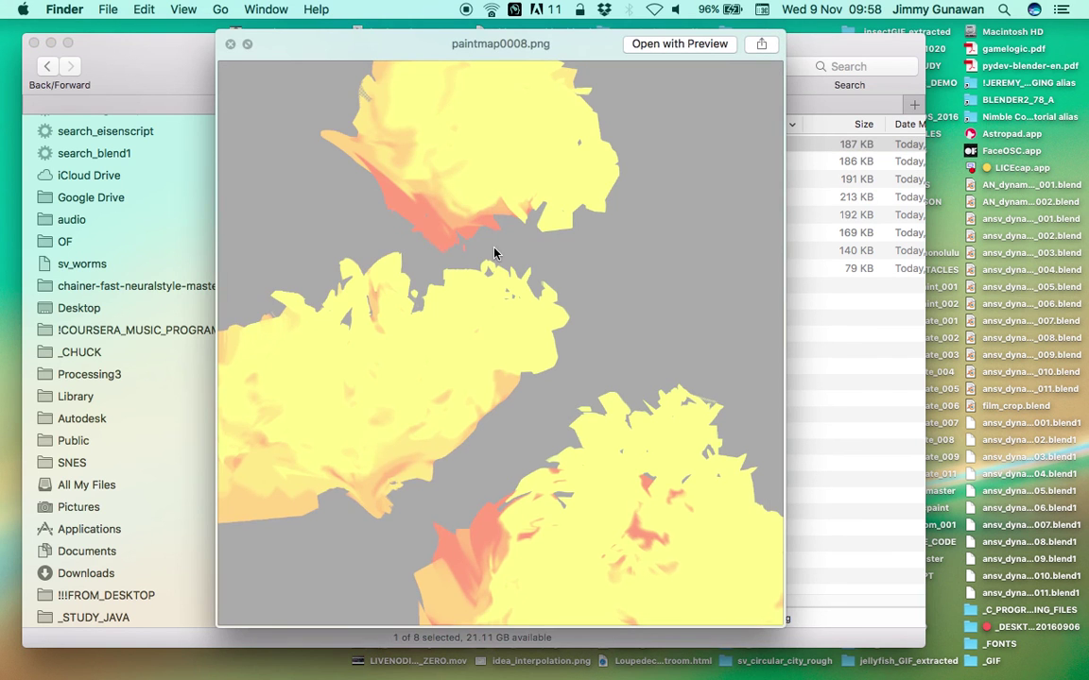
left_click_drag(481, 51, 511, 59)
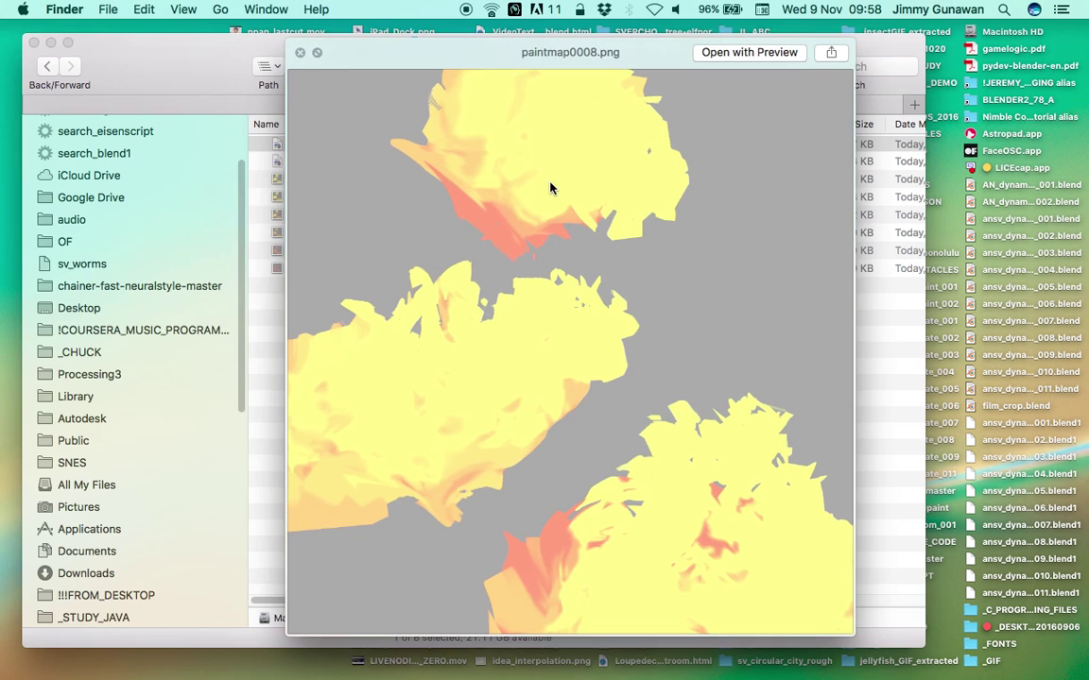